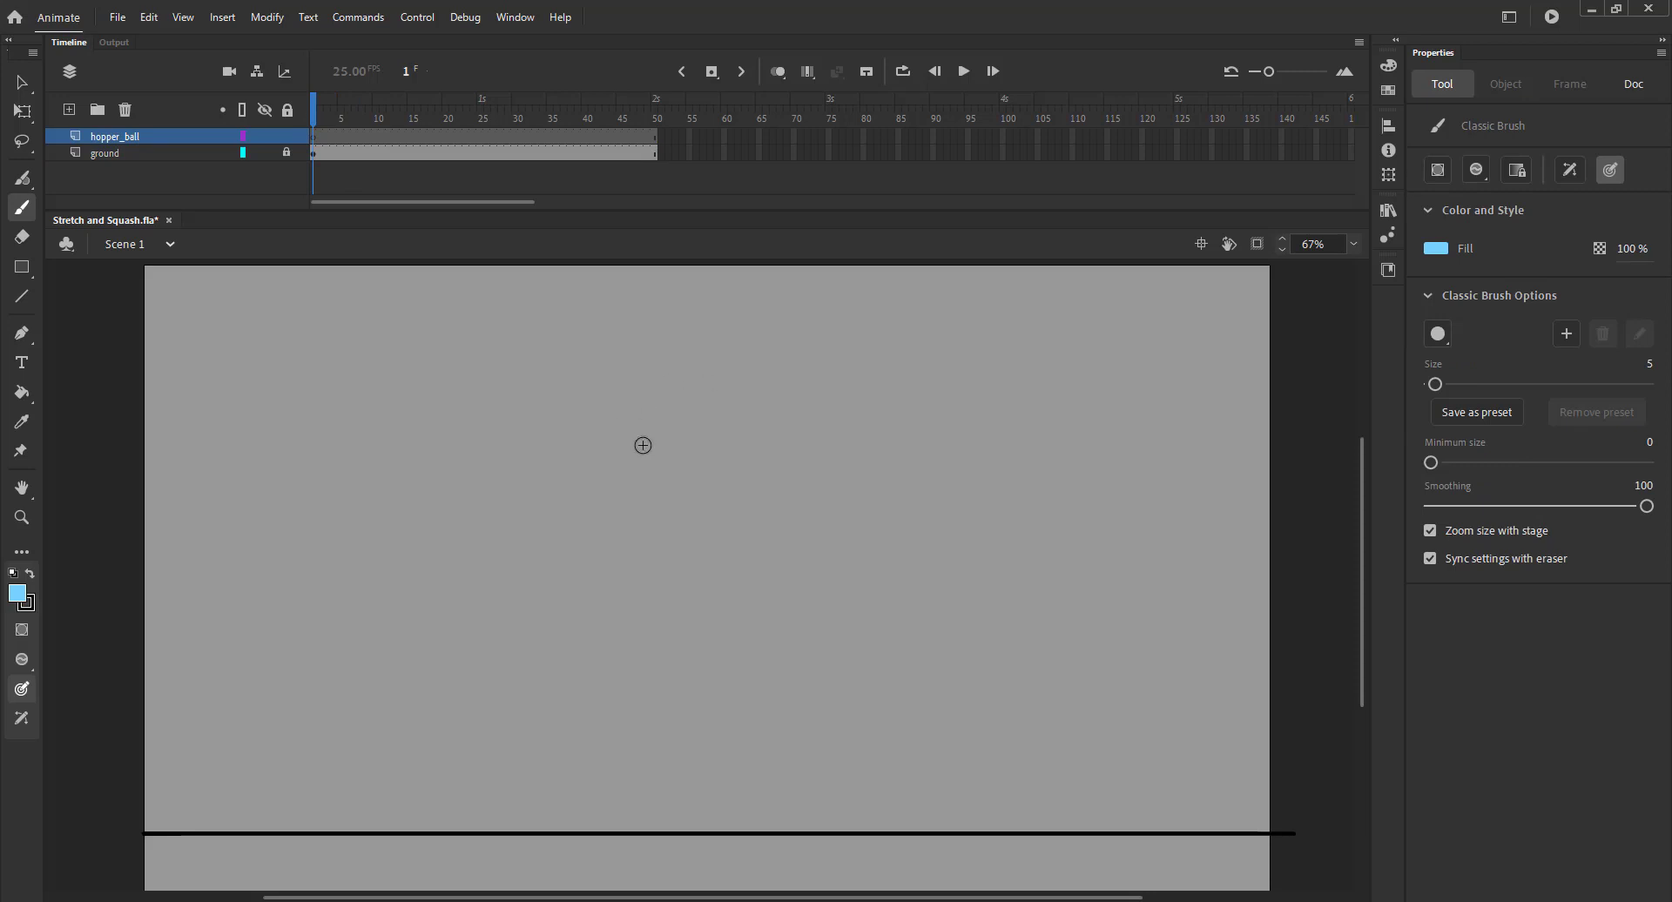
Step: Sketch a round ball outline about 280 by 247 px on frame 1 of the hopper_ball layer, high above the ground
mouse_move(586, 504)
mouse_down()
mouse_move(635, 431)
mouse_move(697, 434)
mouse_move(721, 453)
mouse_move(733, 514)
mouse_move(720, 536)
mouse_up()
key(ctrl+z)
mouse_move(697, 428)
mouse_down()
mouse_move(724, 524)
mouse_move(618, 427)
mouse_move(592, 464)
mouse_up()
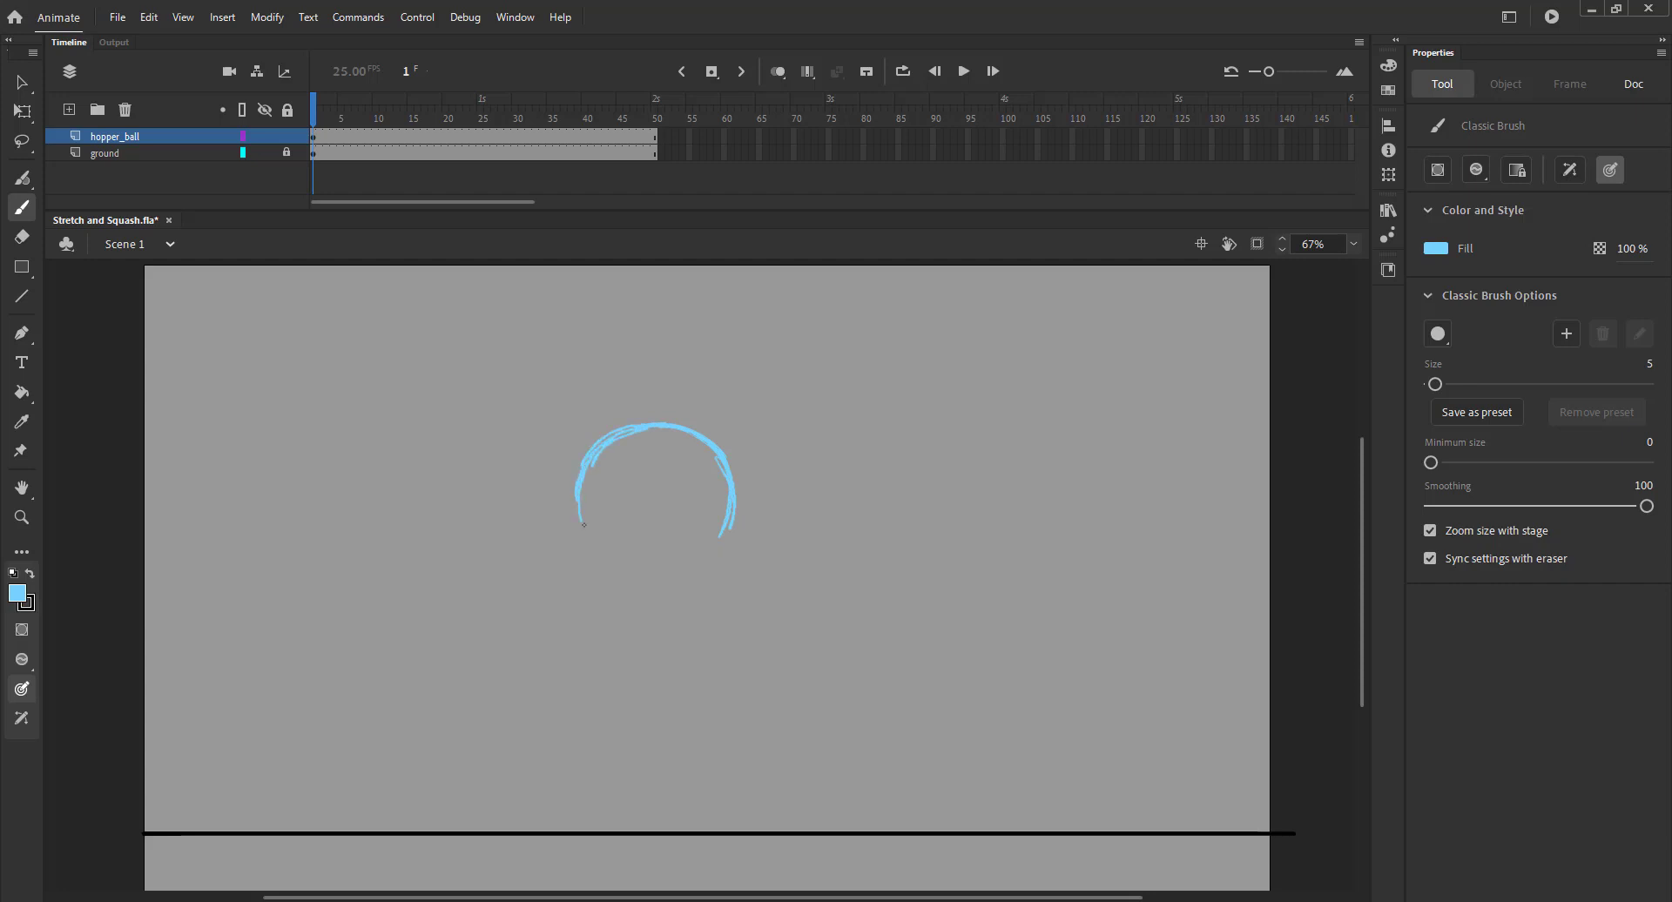
mouse_move(634, 555)
mouse_down()
mouse_move(729, 504)
mouse_move(706, 546)
mouse_move(716, 532)
mouse_move(584, 486)
mouse_up()
drag(599, 541, 650, 556)
drag(699, 441, 579, 419)
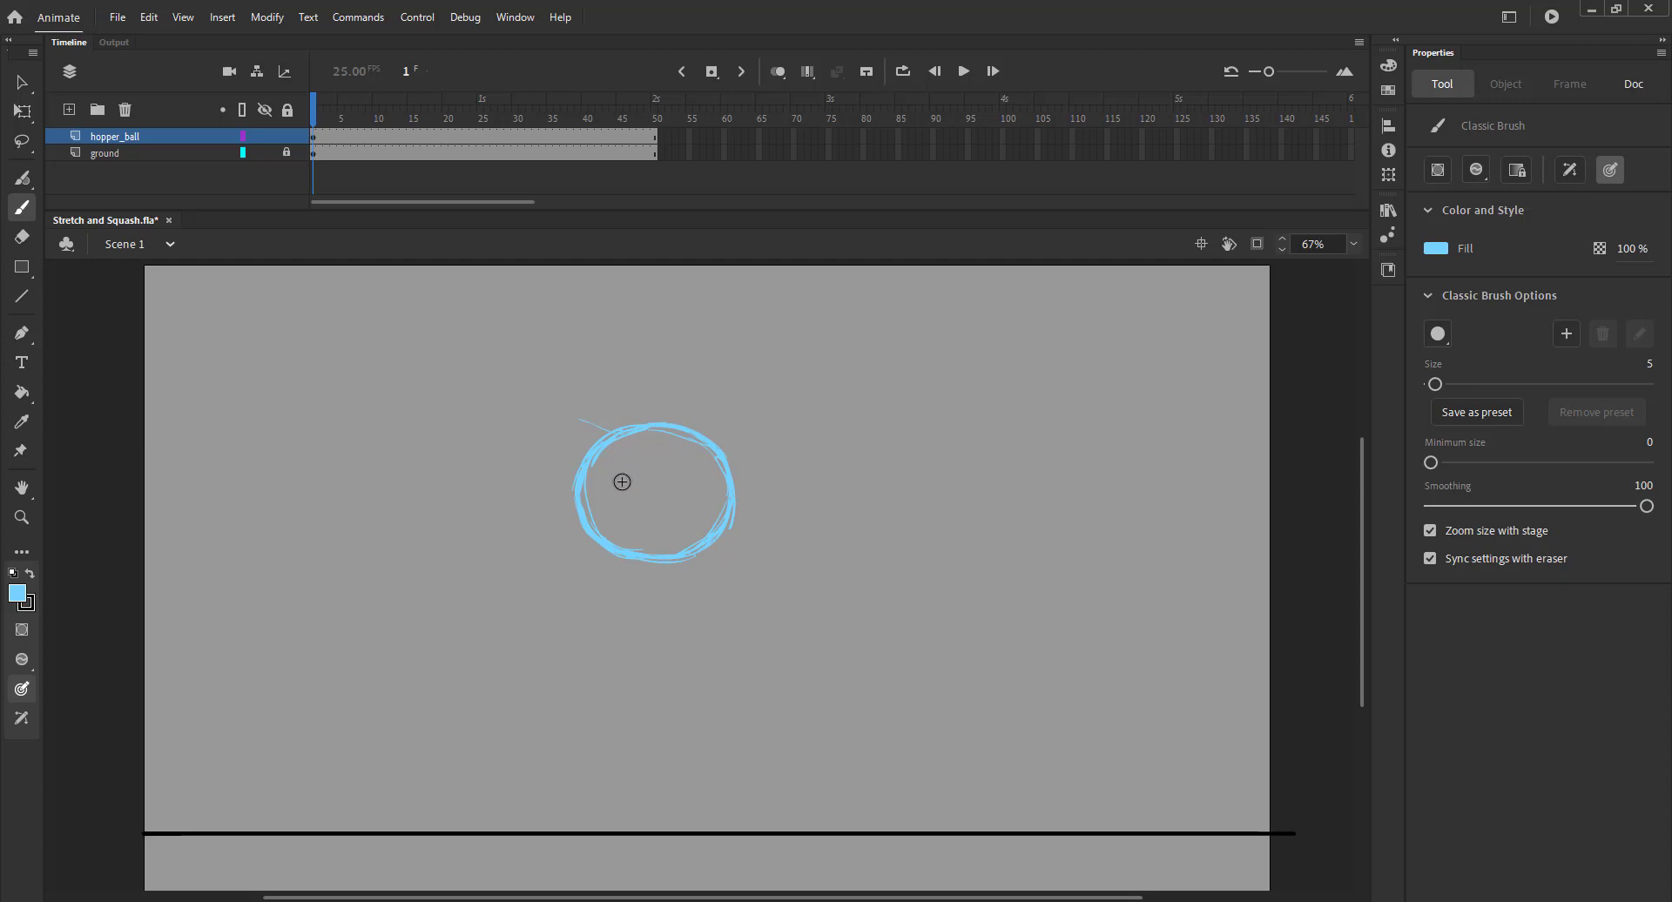
Step: Move the whole ball drawing on frame 1 horizontally toward the stage centre and slightly upward
key(ctrl+a)
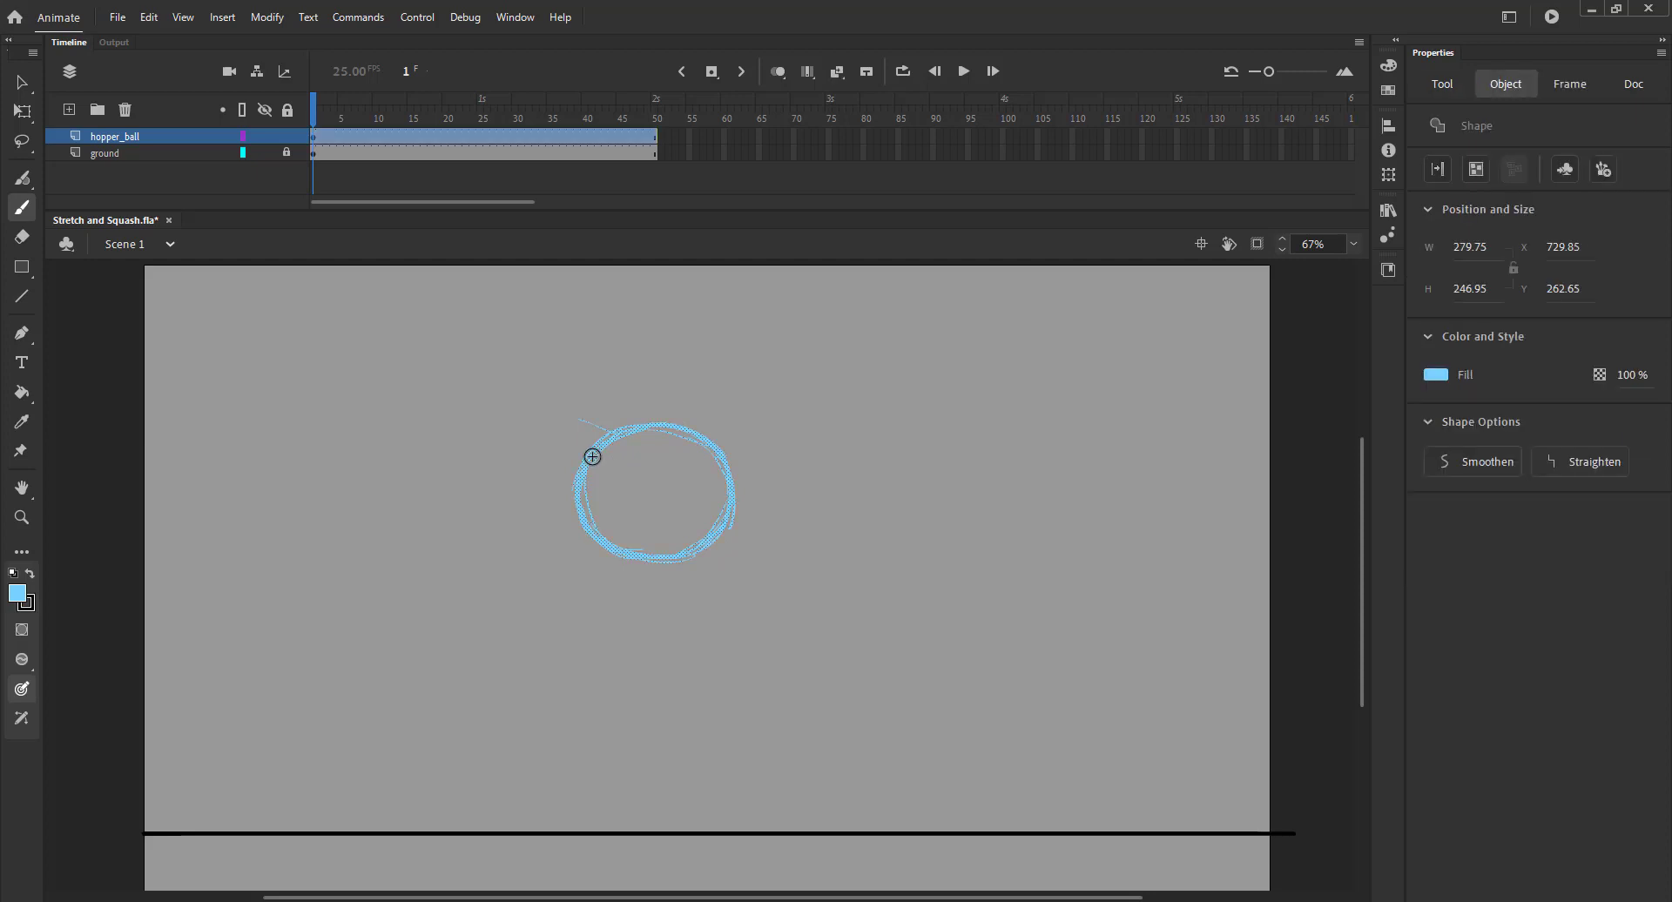
key(Up)
key(Up)
key(Up)
key(Up)
key(shift+Right)
key(shift+Right)
key(shift+Right)
key(shift+Right)
key(shift+Right)
key(Return)
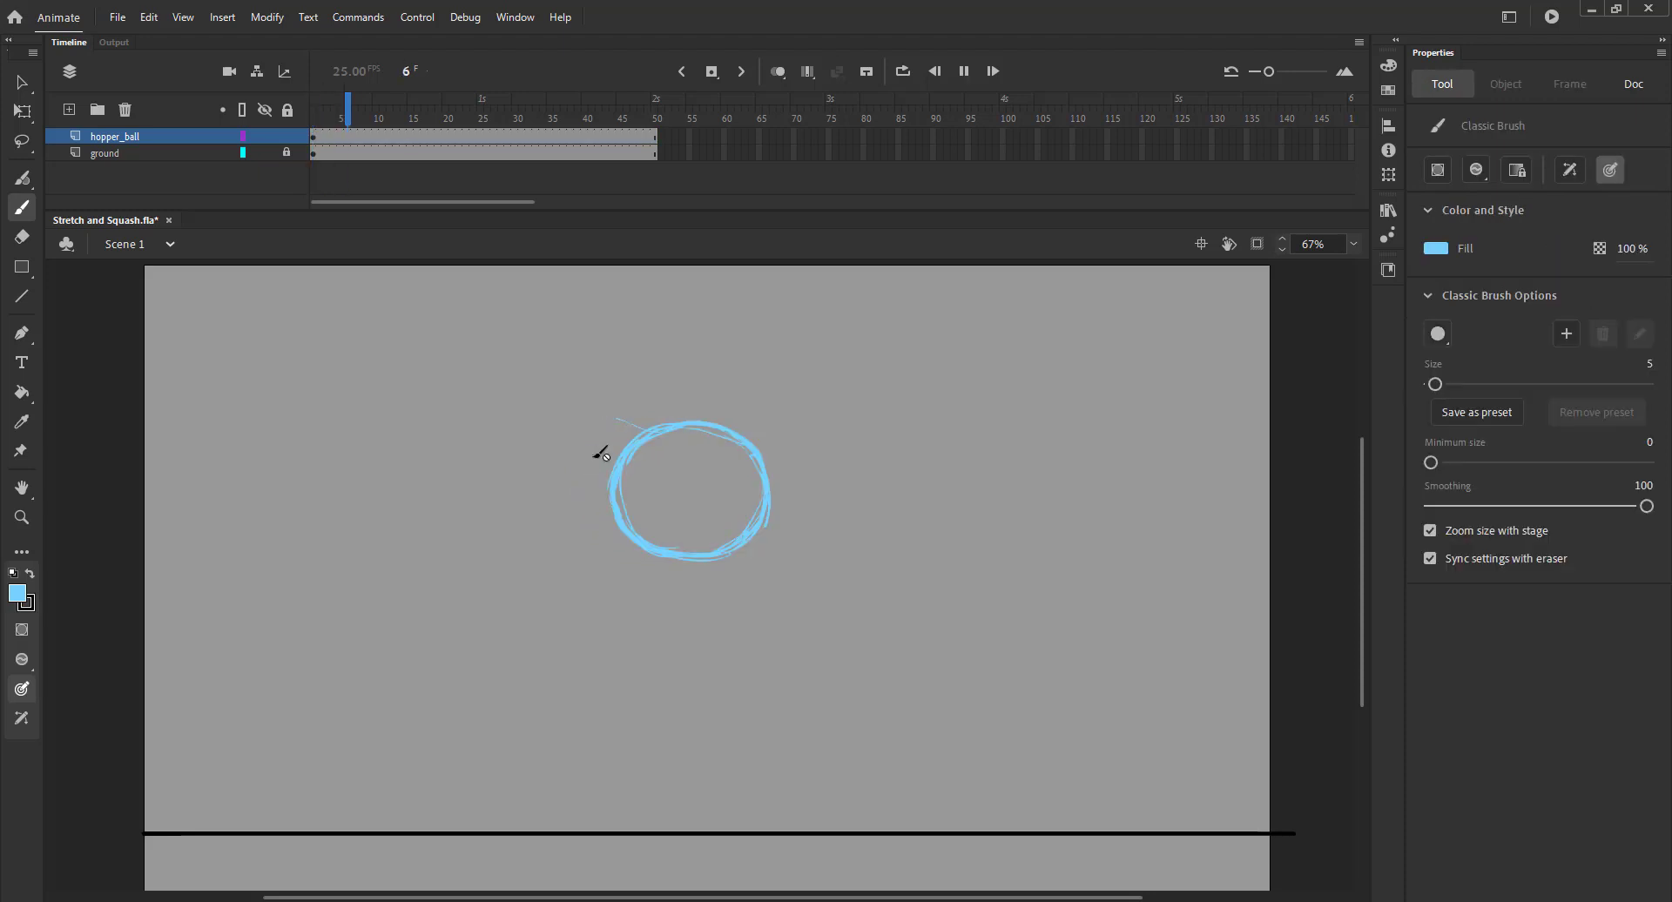
key(Return)
Step: Insert a blank keyframe at frame 3 on hopper_ball and enable onion skinning limited to the preceding drawing
click(317, 113)
click(327, 116)
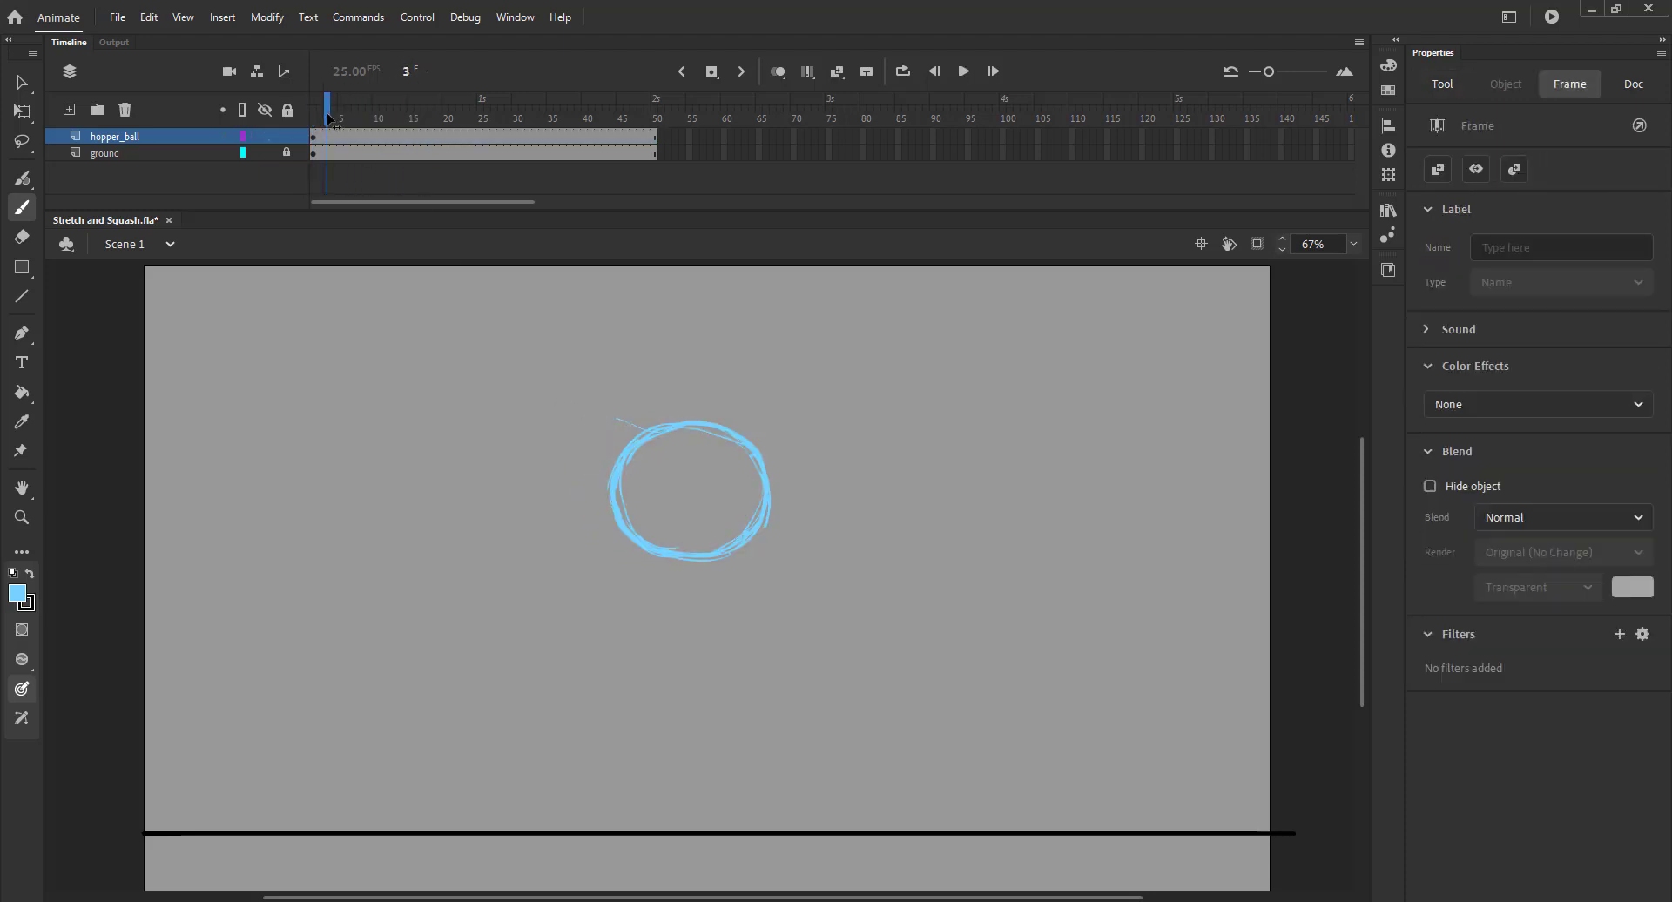
click(395, 242)
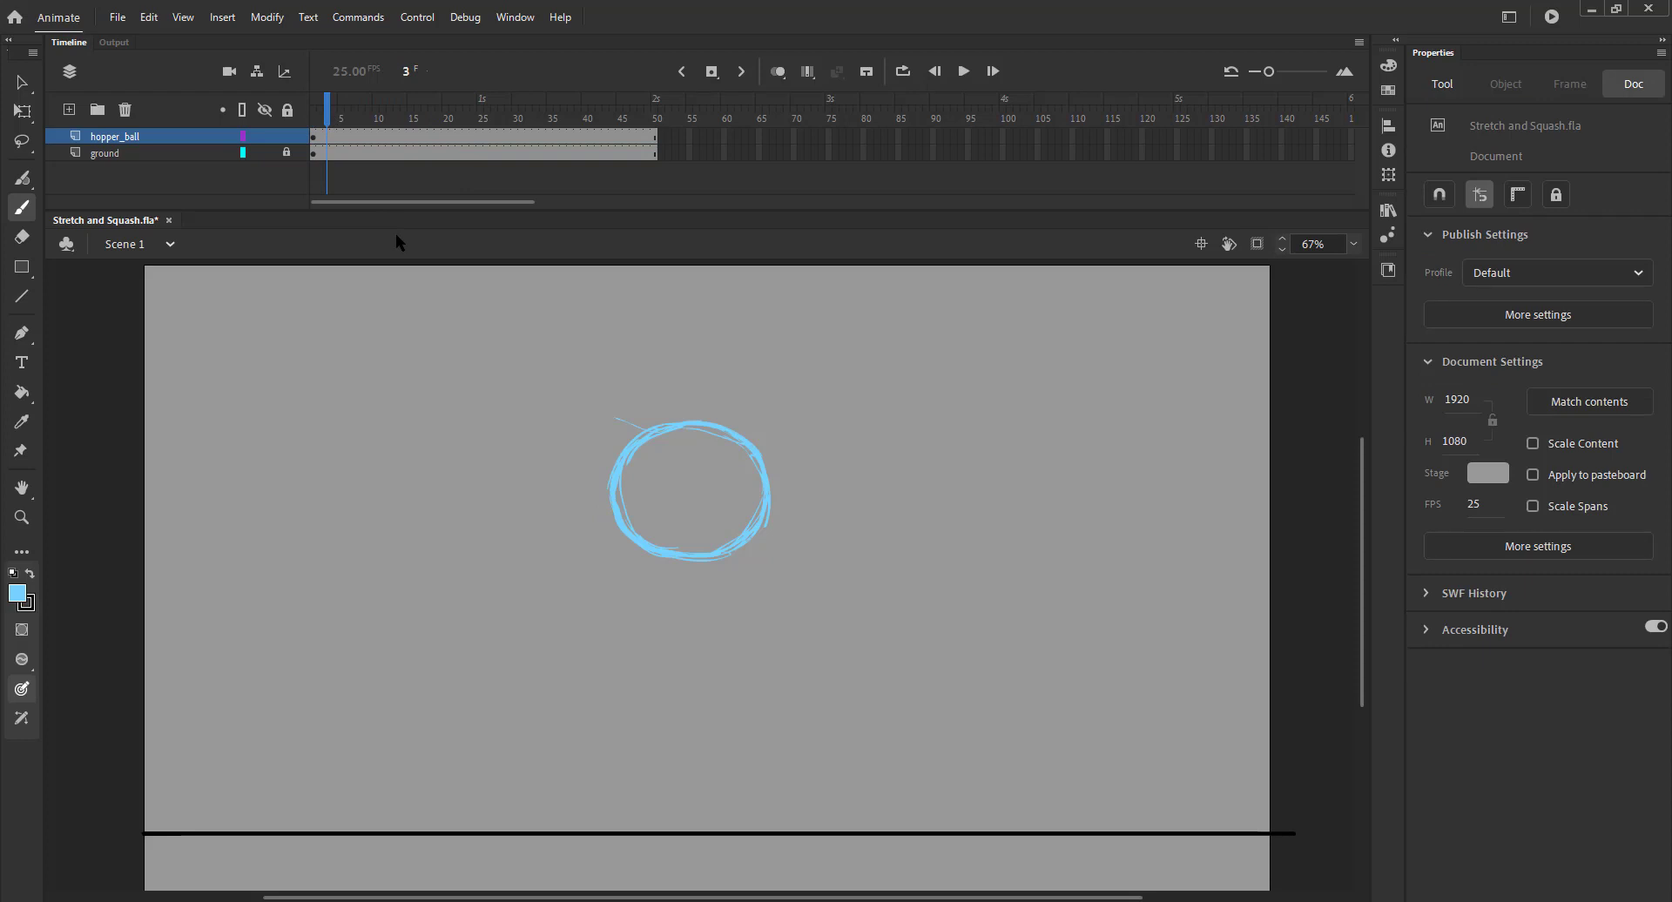
key(F7)
click(777, 72)
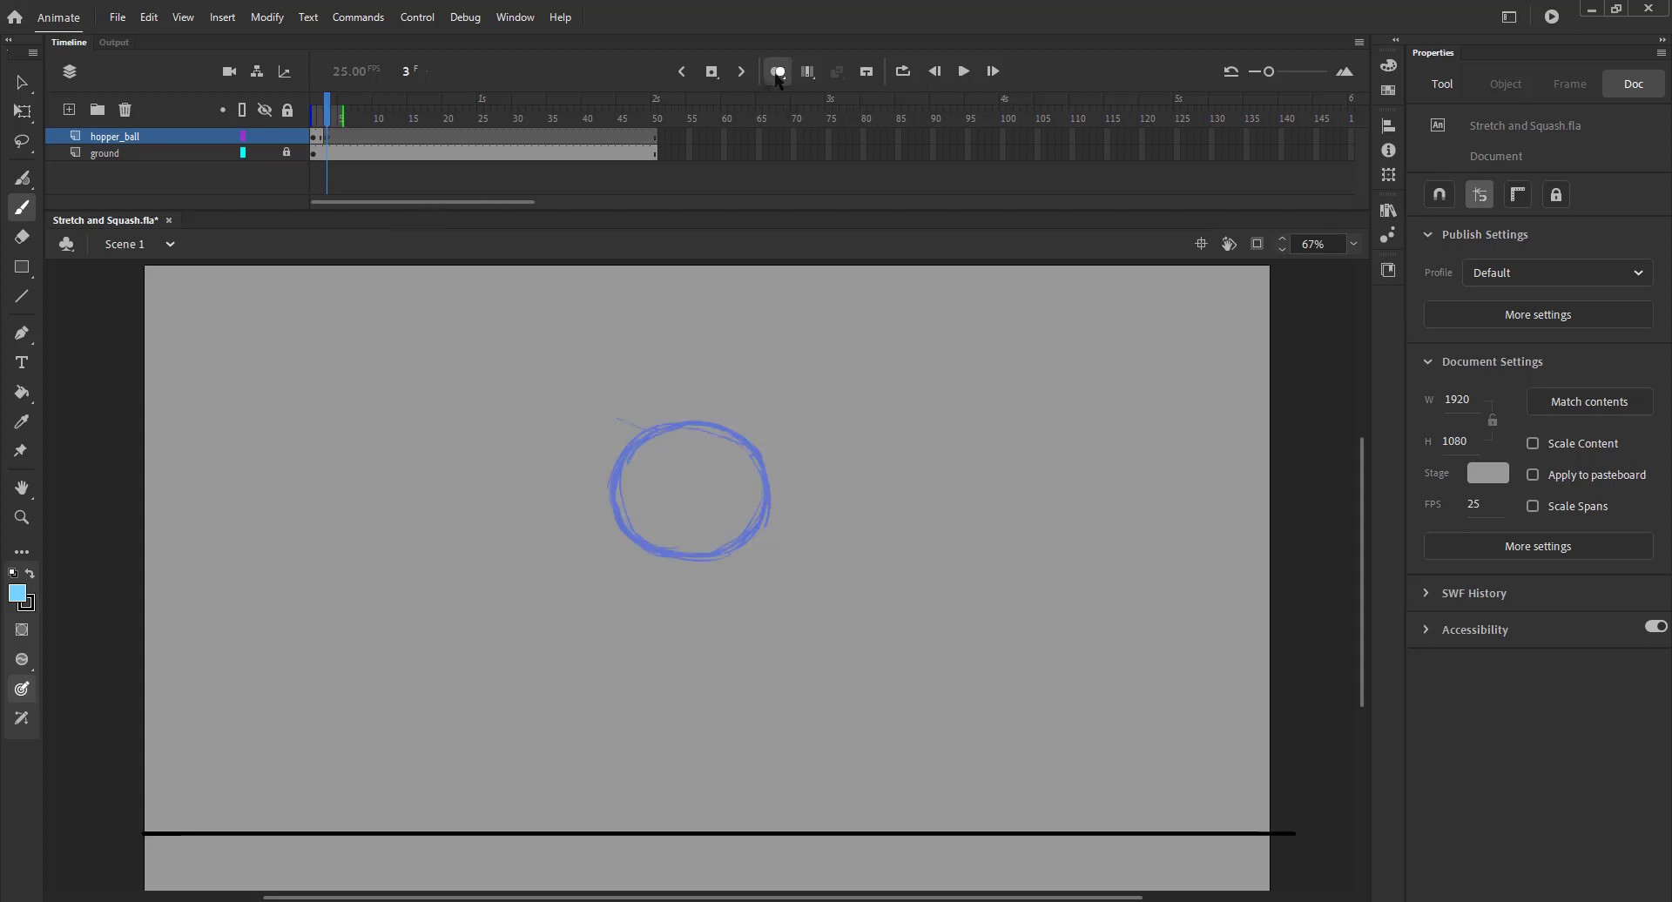
drag(308, 113, 319, 114)
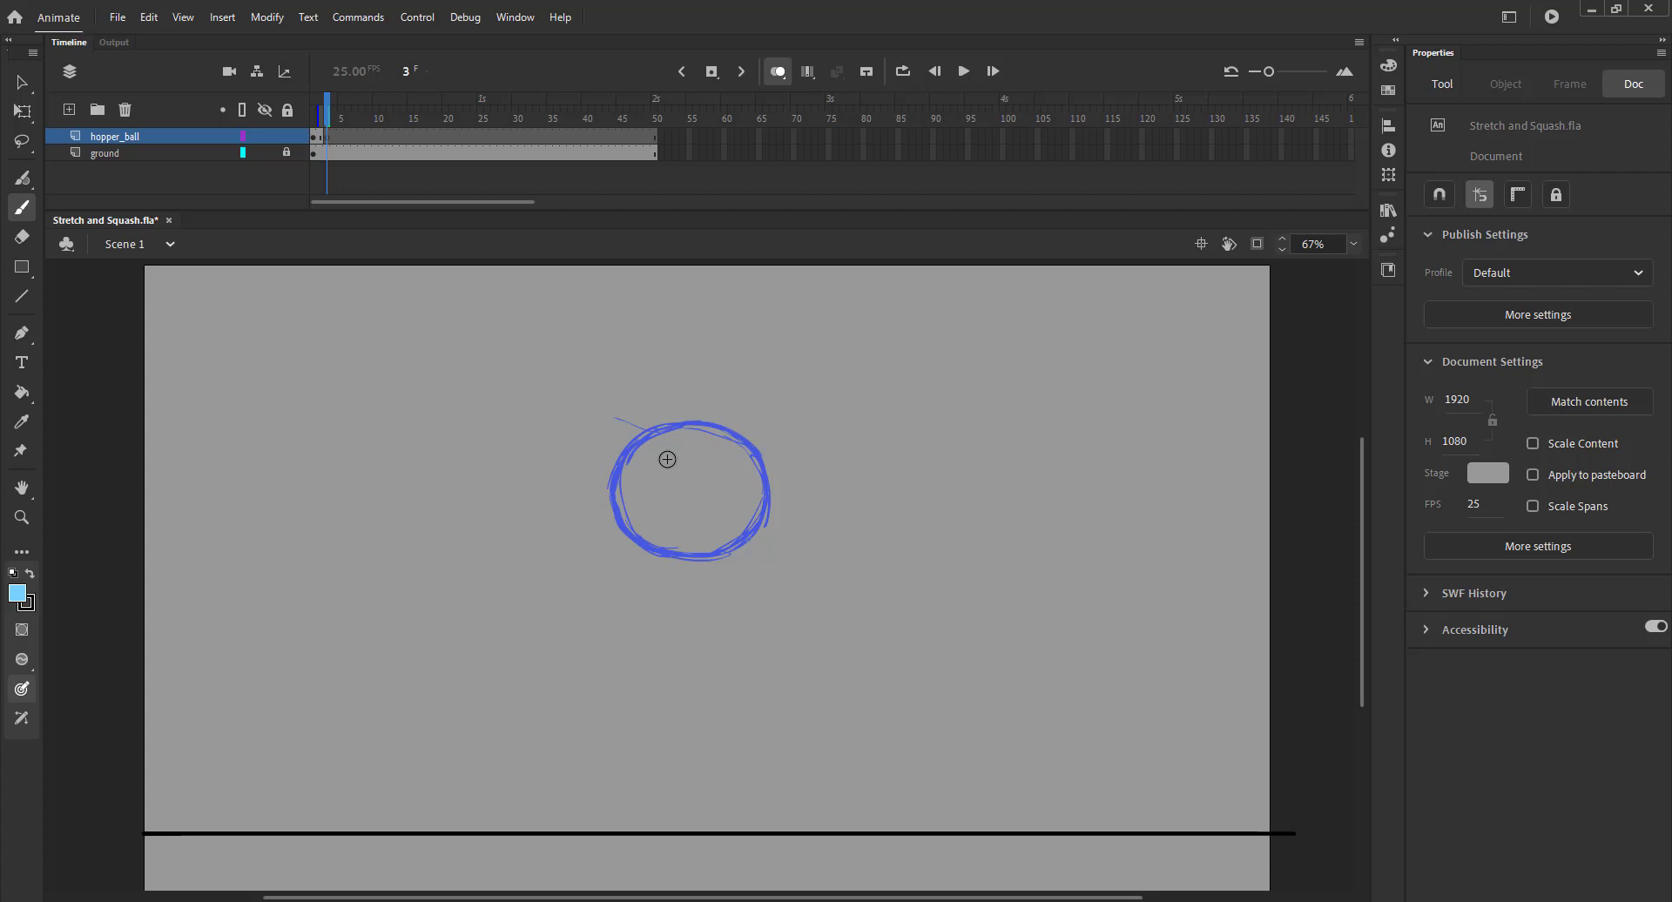
Step: Draw a circular ball outline on frame 3, slightly lower than the first pose, and turn onion skinning off
drag(702, 436, 654, 448)
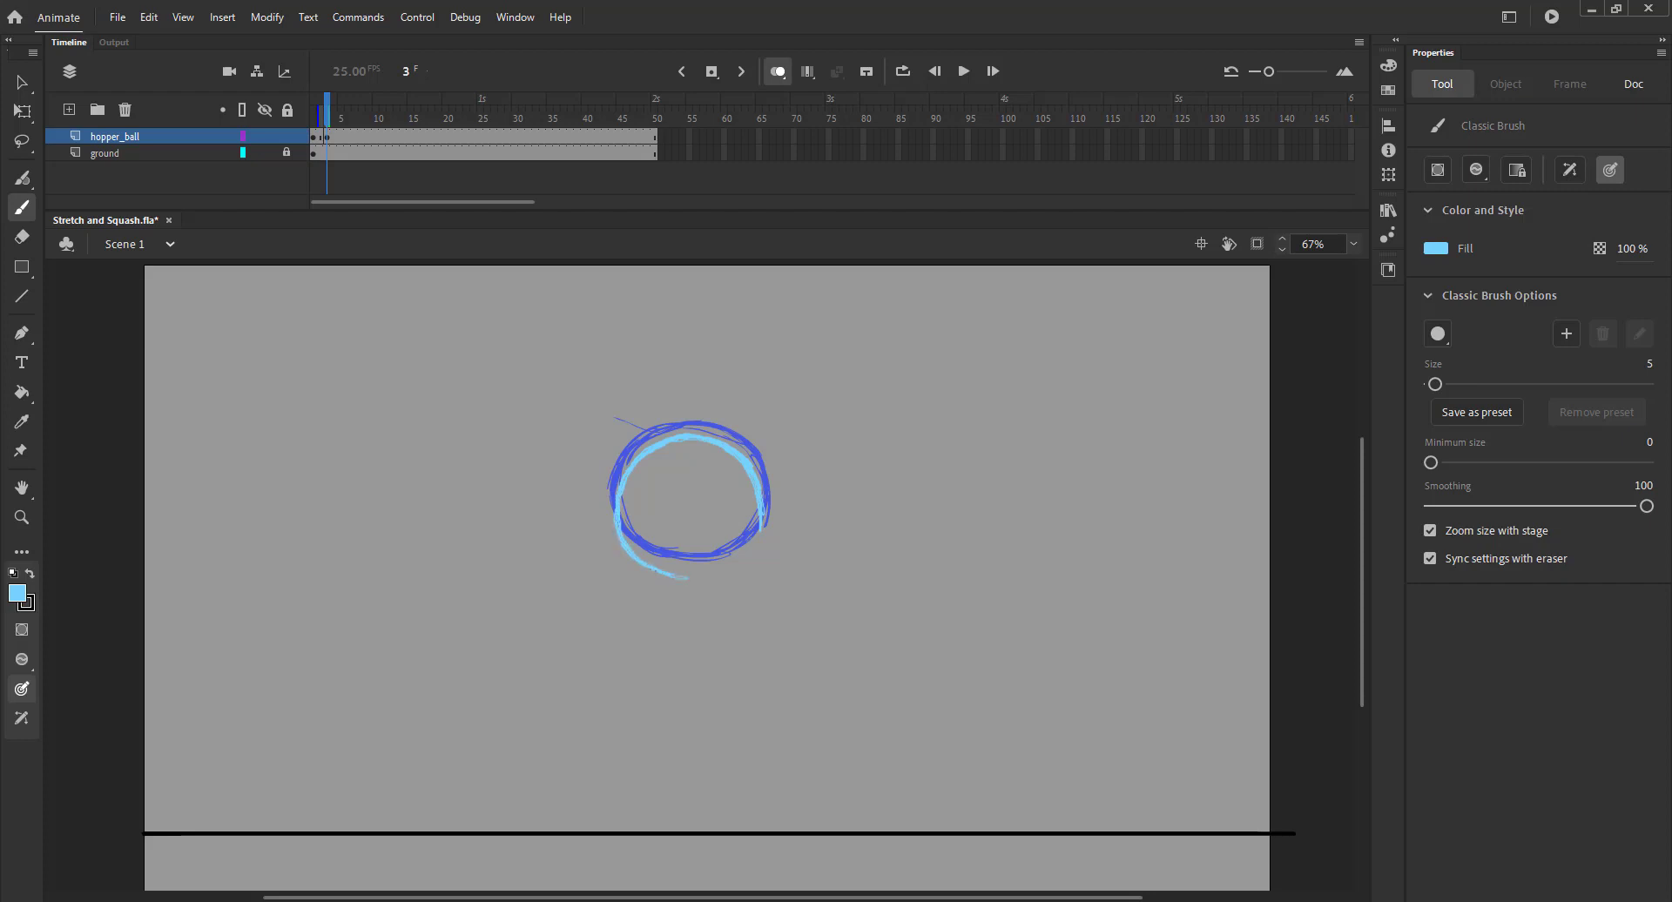
mouse_move(672, 578)
mouse_down()
mouse_move(714, 578)
mouse_move(751, 505)
mouse_up()
click(778, 71)
Step: Scrub through the first two poses, and insert a blank keyframe at frame 5 with onion skinning covering both earlier drawings
click(312, 120)
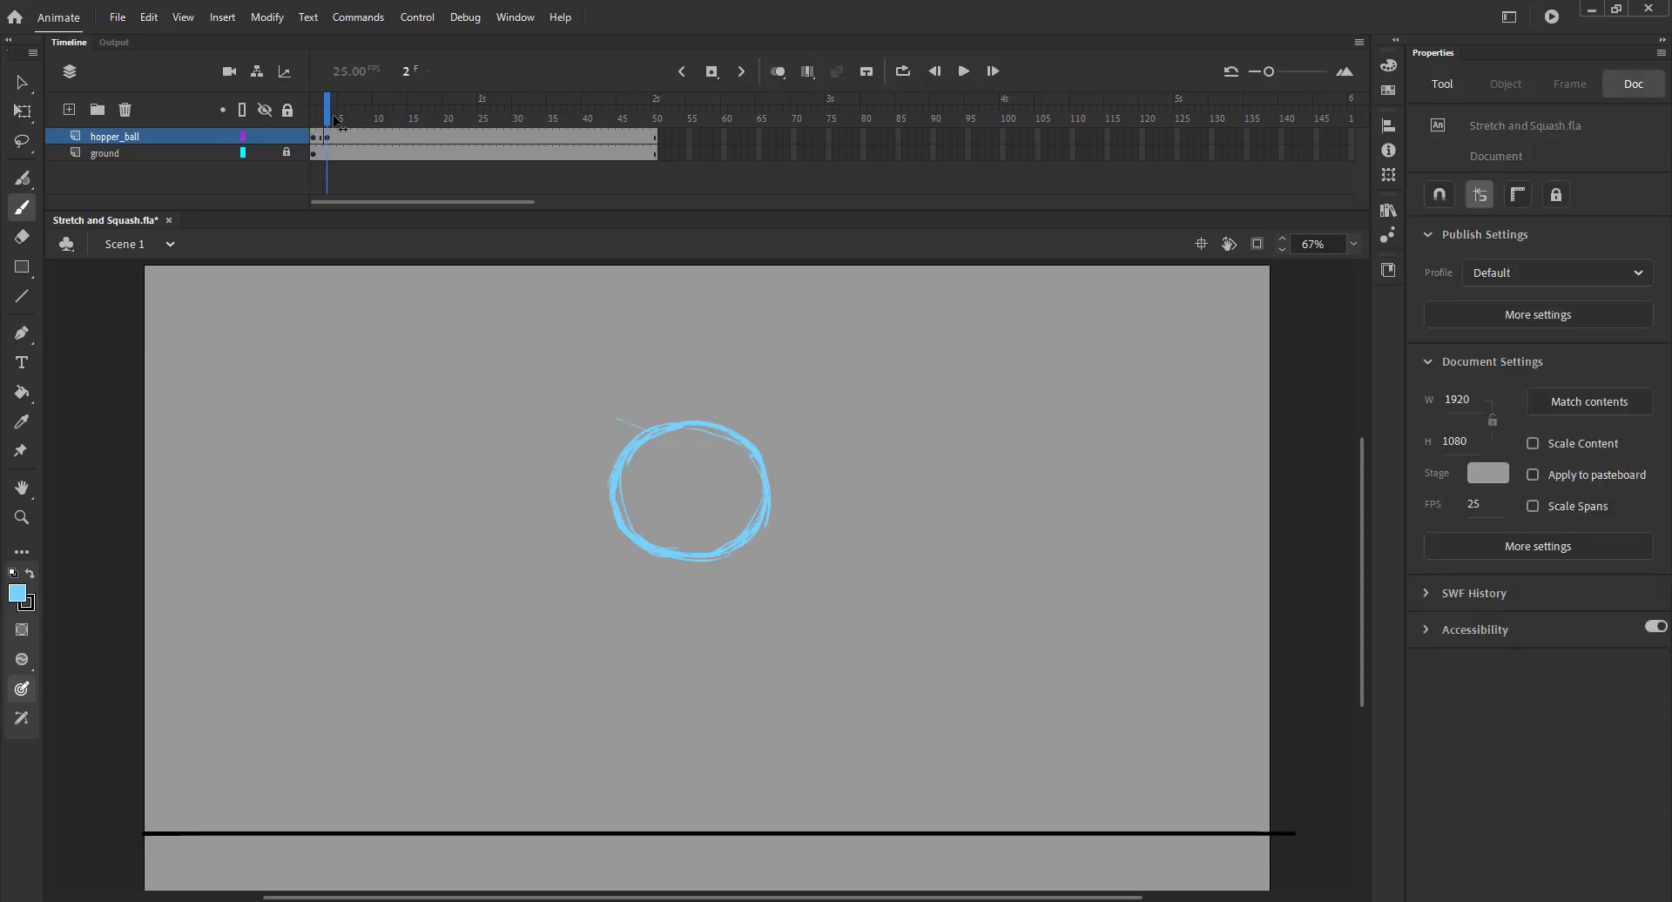
drag(309, 124, 345, 125)
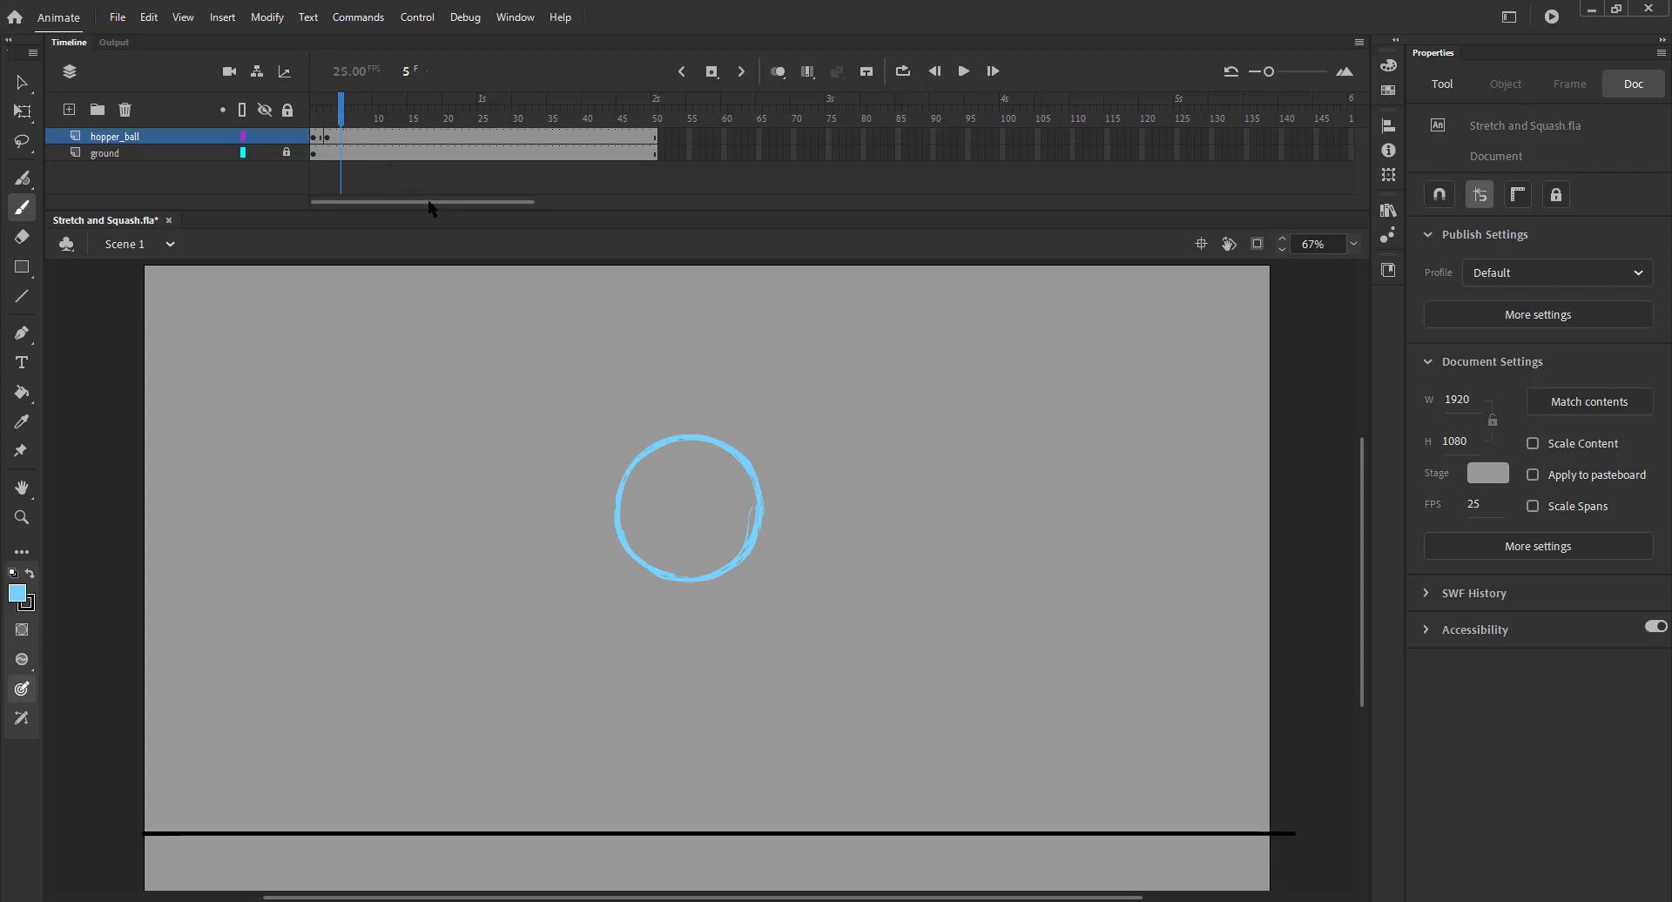
key(F7)
click(777, 71)
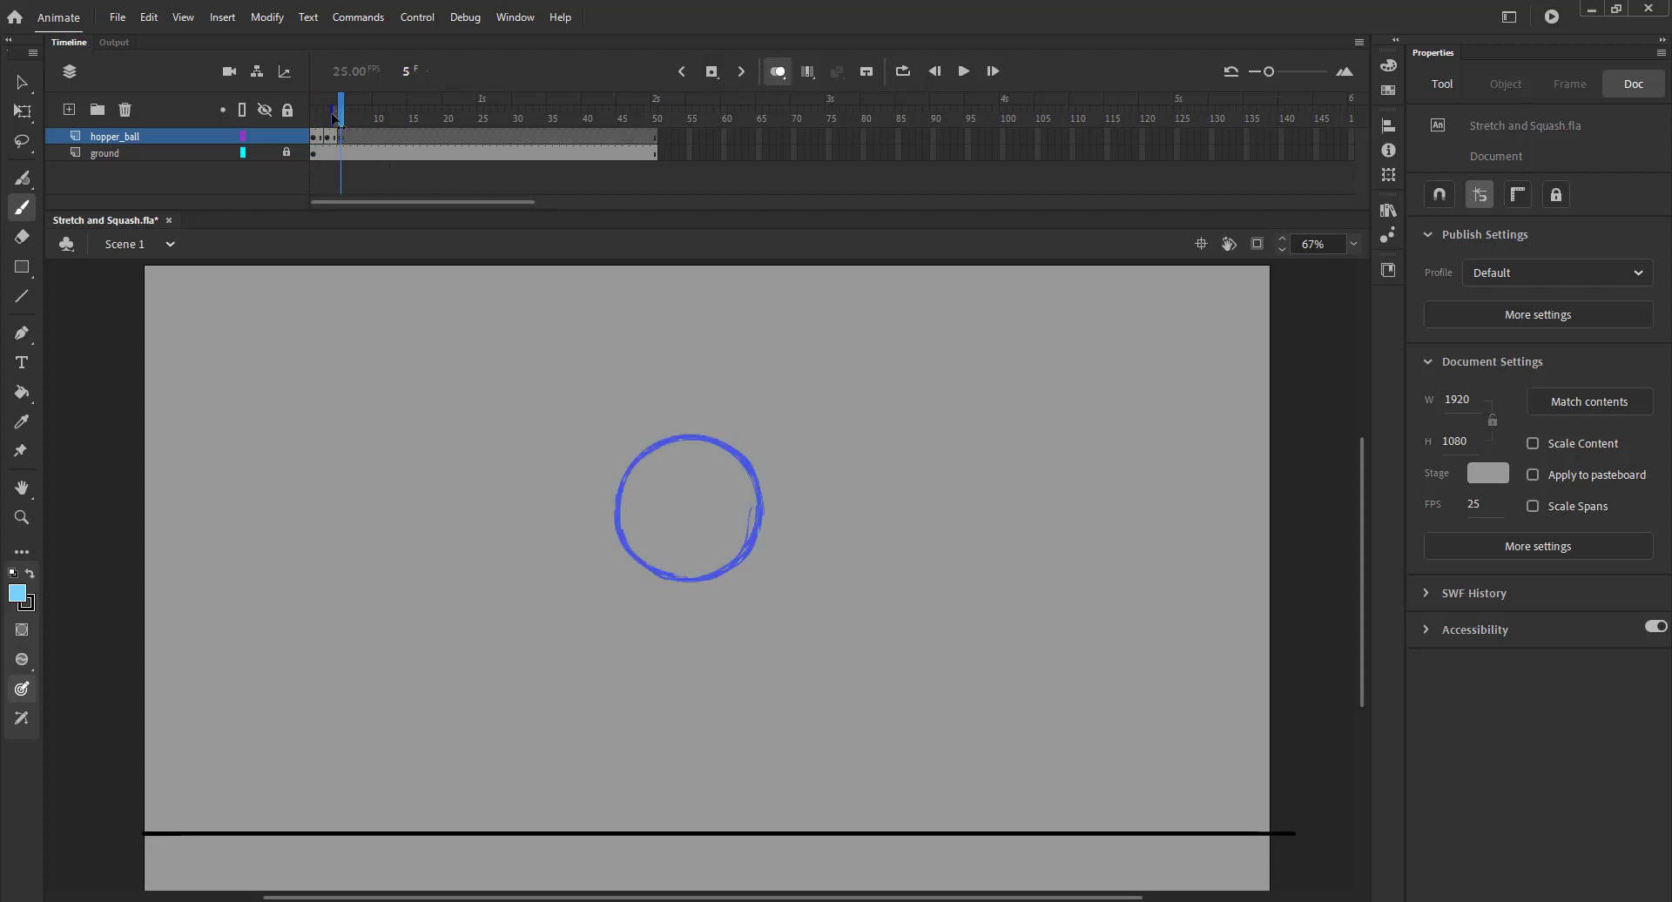
mouse_move(331, 114)
mouse_down()
mouse_move(314, 115)
mouse_move(351, 116)
mouse_move(313, 114)
mouse_move(326, 120)
mouse_up()
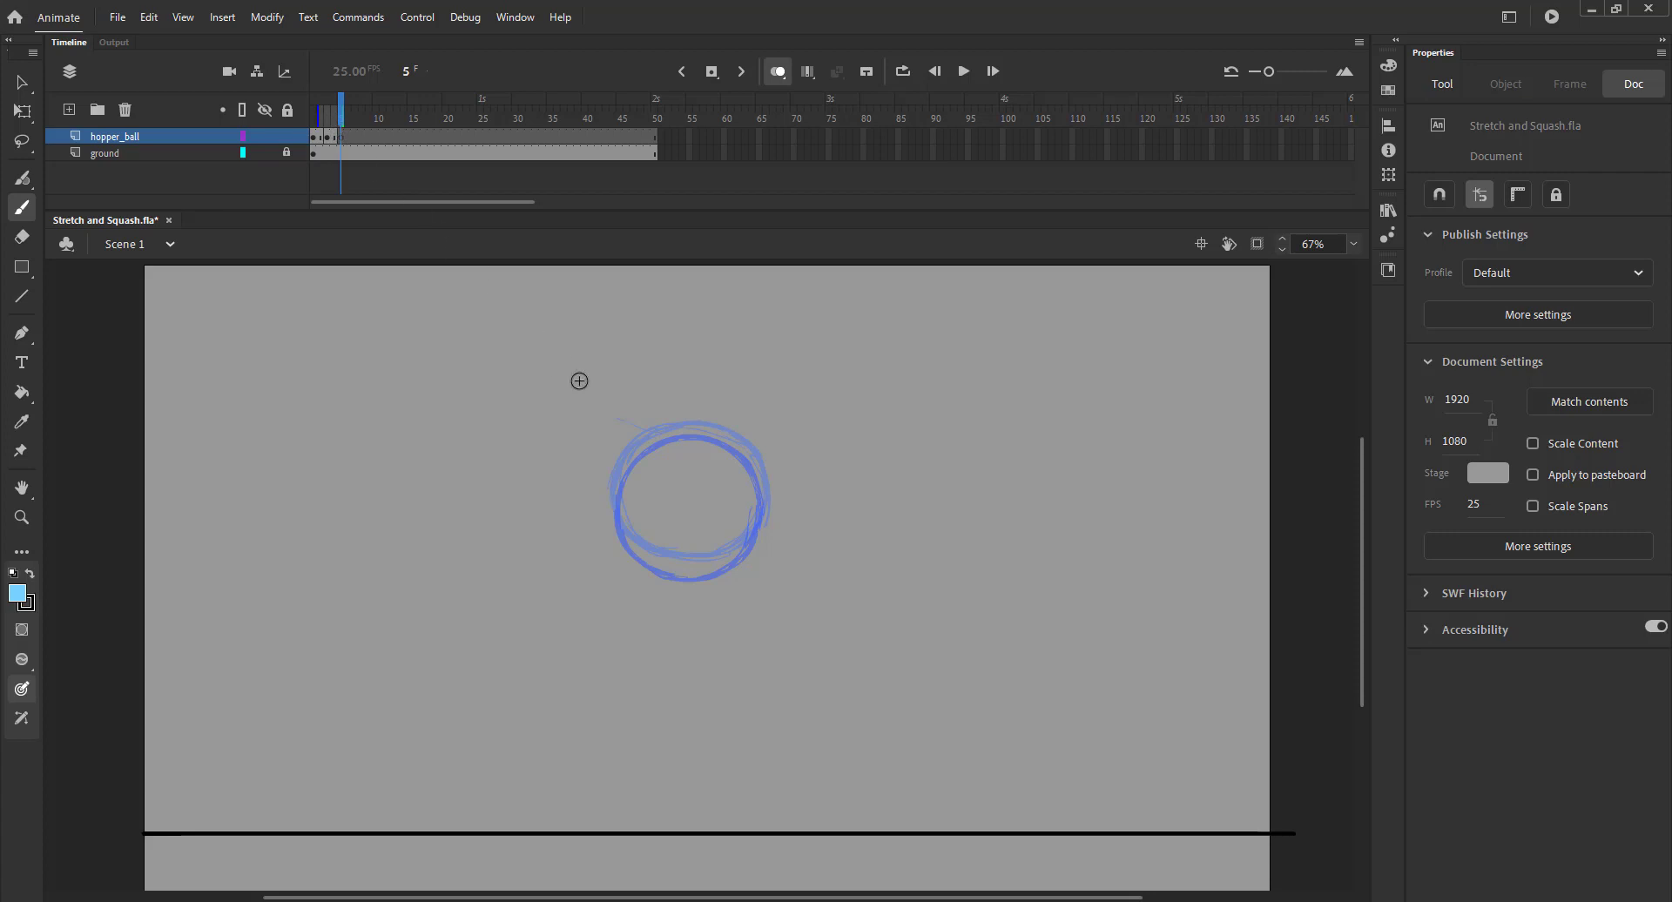
Step: Draw a vertically stretched ball outline on frame 5, lower than the frame 3 pose, checking it against the previous drawing
drag(671, 475, 653, 486)
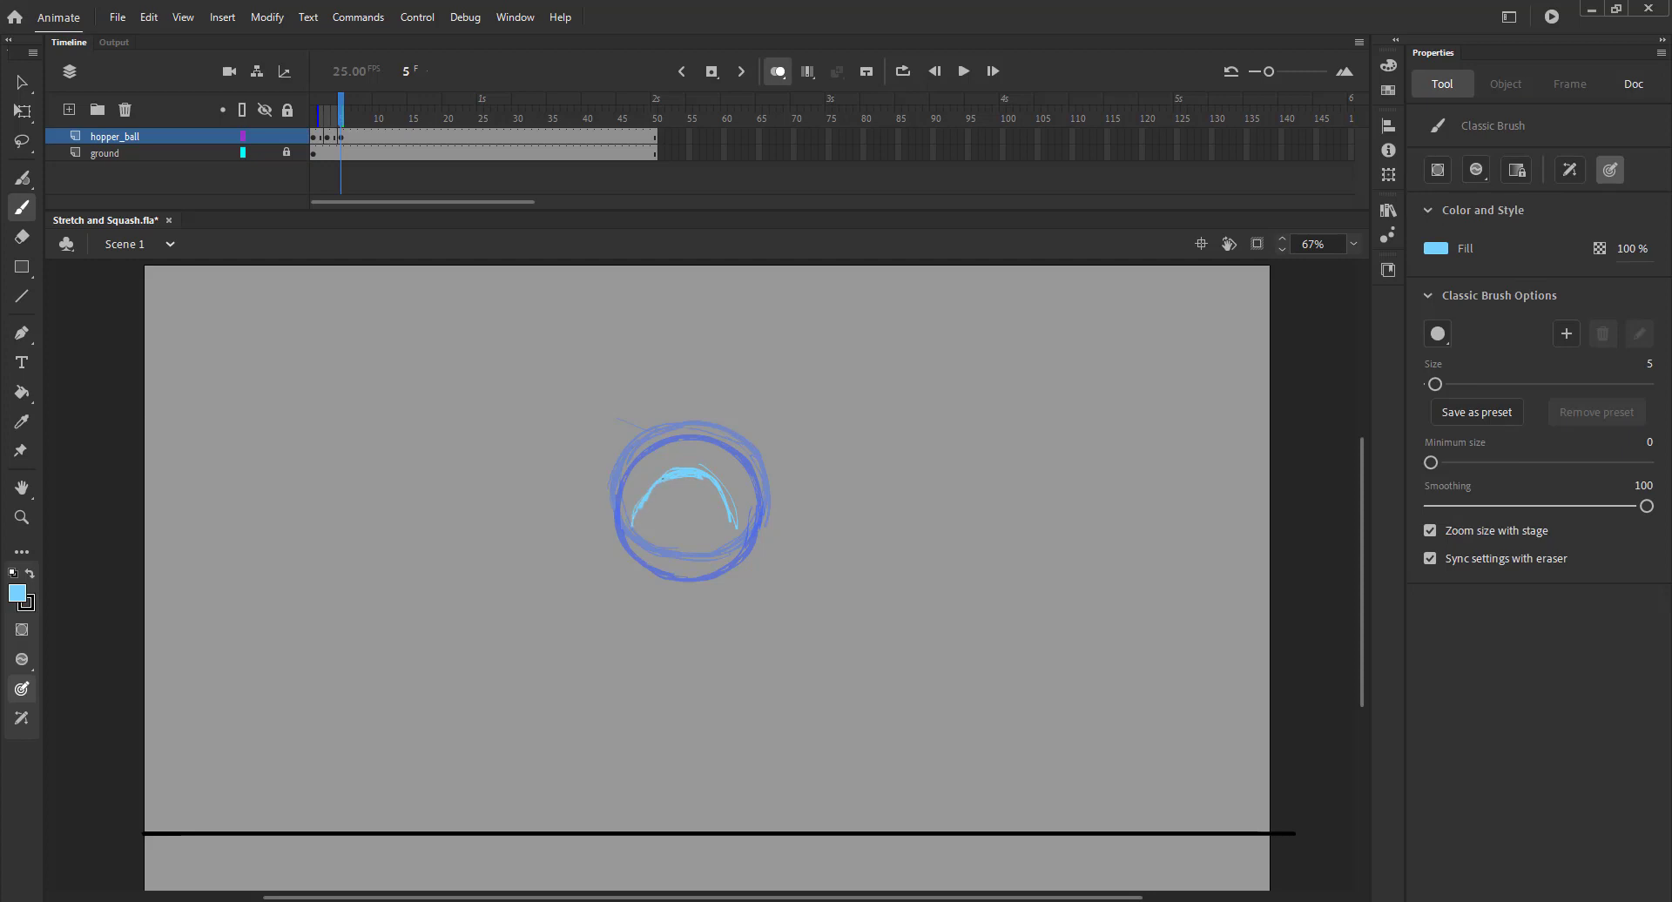
drag(645, 493, 631, 549)
drag(724, 498, 747, 570)
key(comma)
key(period)
mouse_move(691, 468)
mouse_down()
mouse_move(738, 489)
mouse_move(697, 470)
mouse_move(747, 542)
mouse_up()
key(comma)
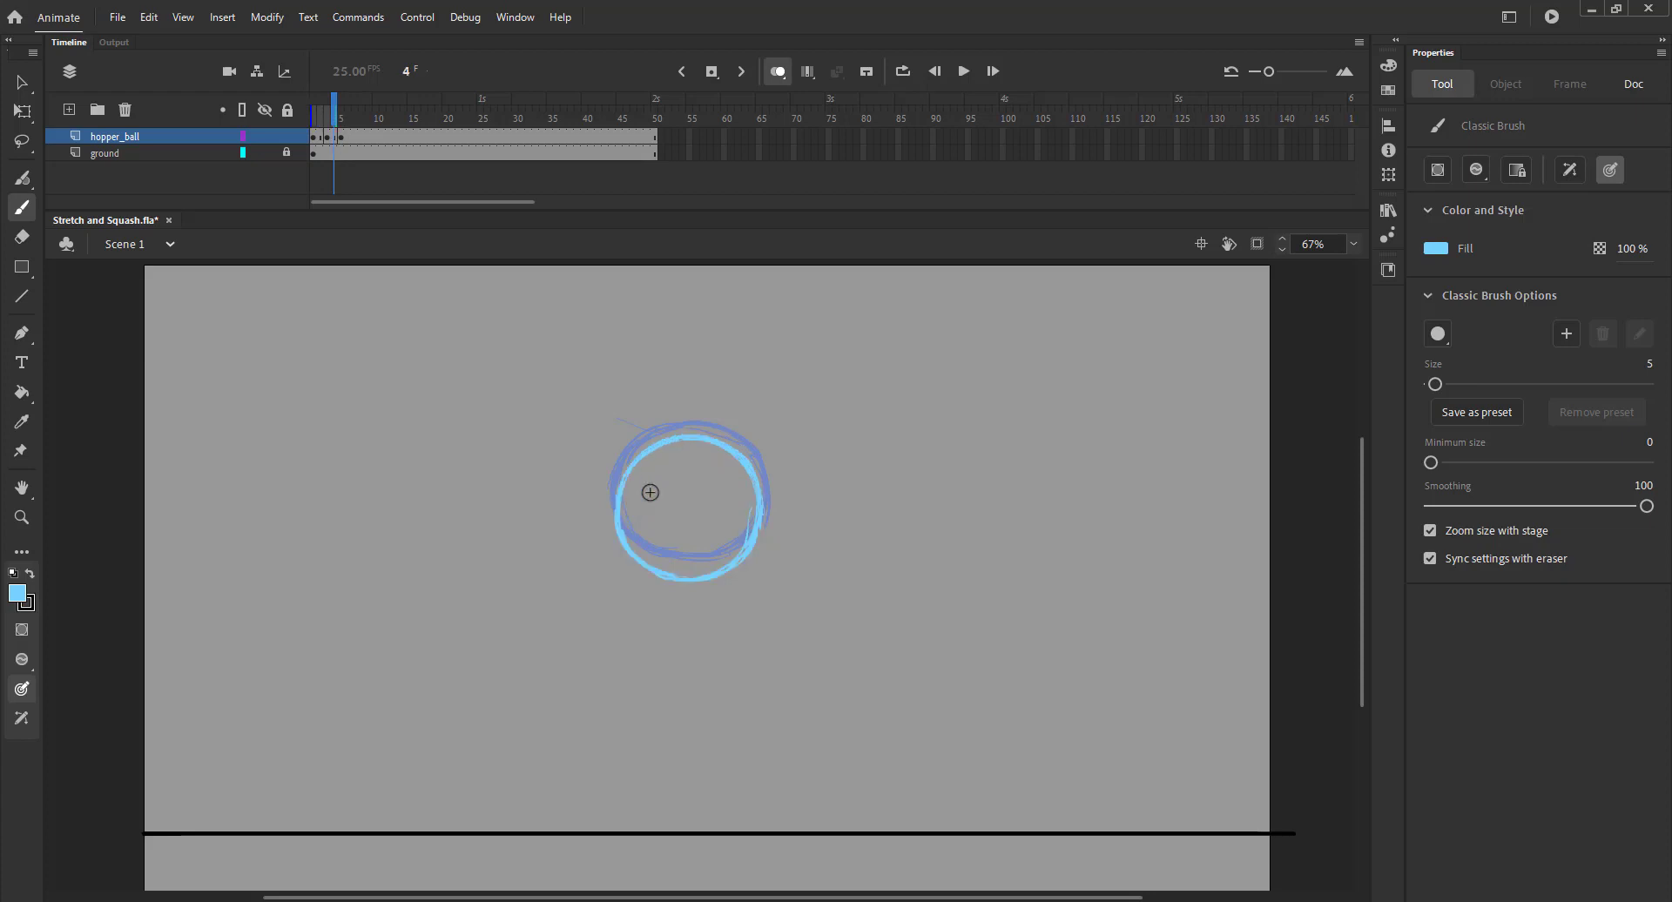
key(period)
mouse_move(626, 505)
mouse_down()
mouse_move(656, 628)
mouse_move(732, 620)
mouse_up()
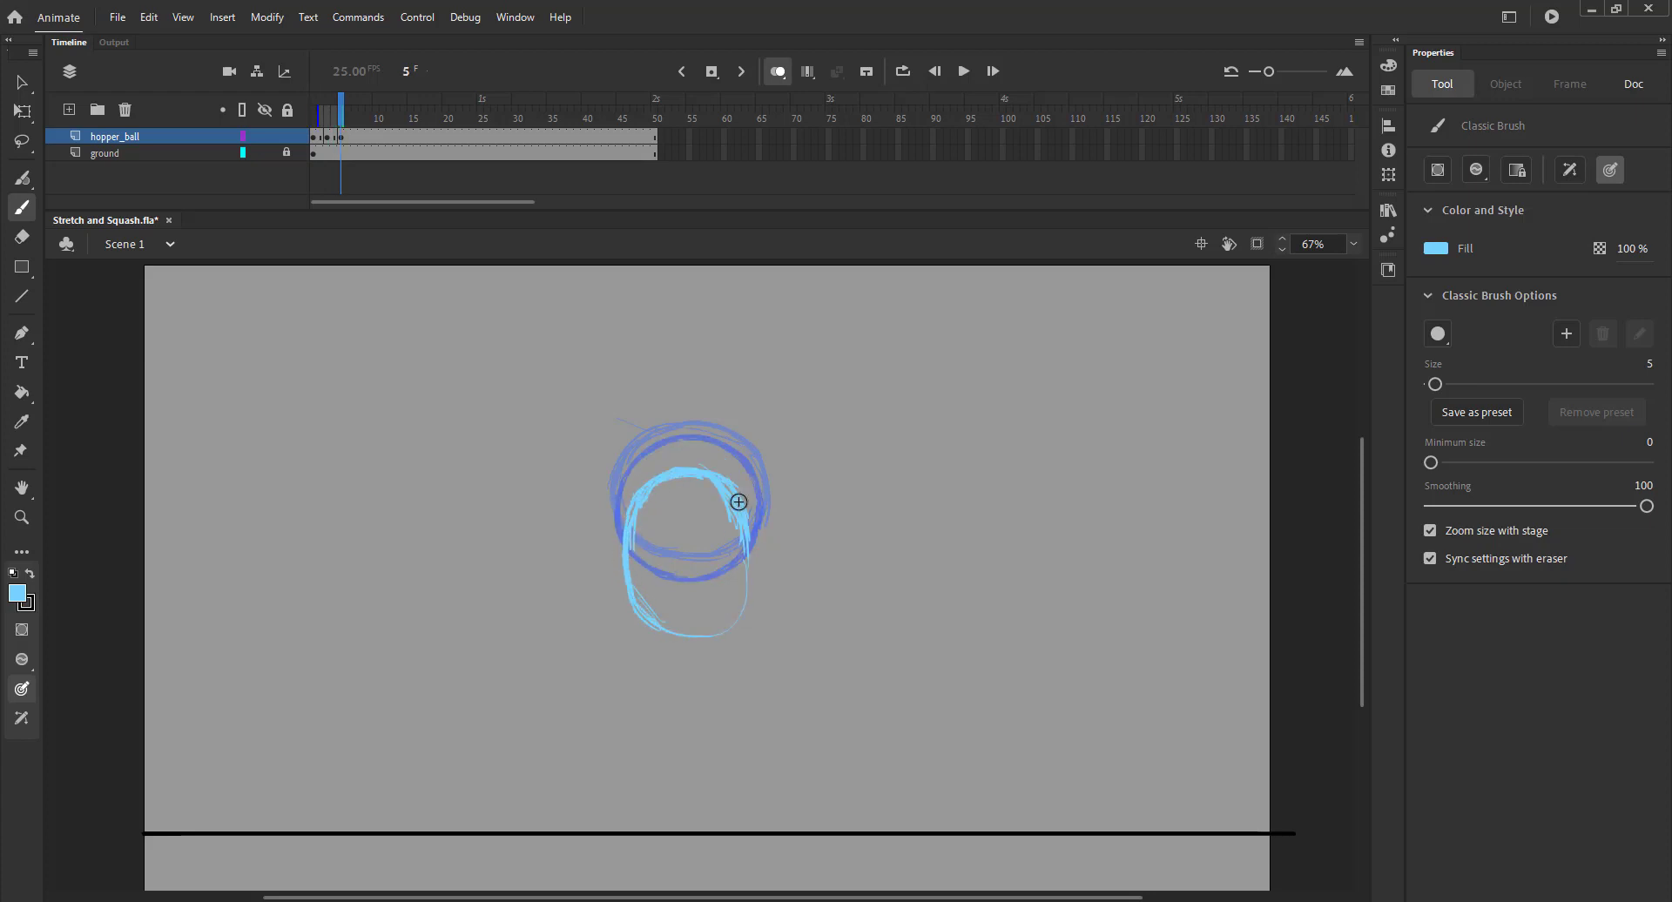
drag(739, 493, 727, 622)
drag(748, 560, 724, 639)
drag(739, 597, 694, 642)
Step: Widen the stretched ball on frame 5 to 240 px and slightly shorten it from its lower edge
click(777, 72)
mouse_move(343, 110)
mouse_down()
mouse_move(303, 115)
mouse_move(358, 129)
mouse_move(315, 122)
mouse_move(341, 126)
mouse_up()
click(778, 71)
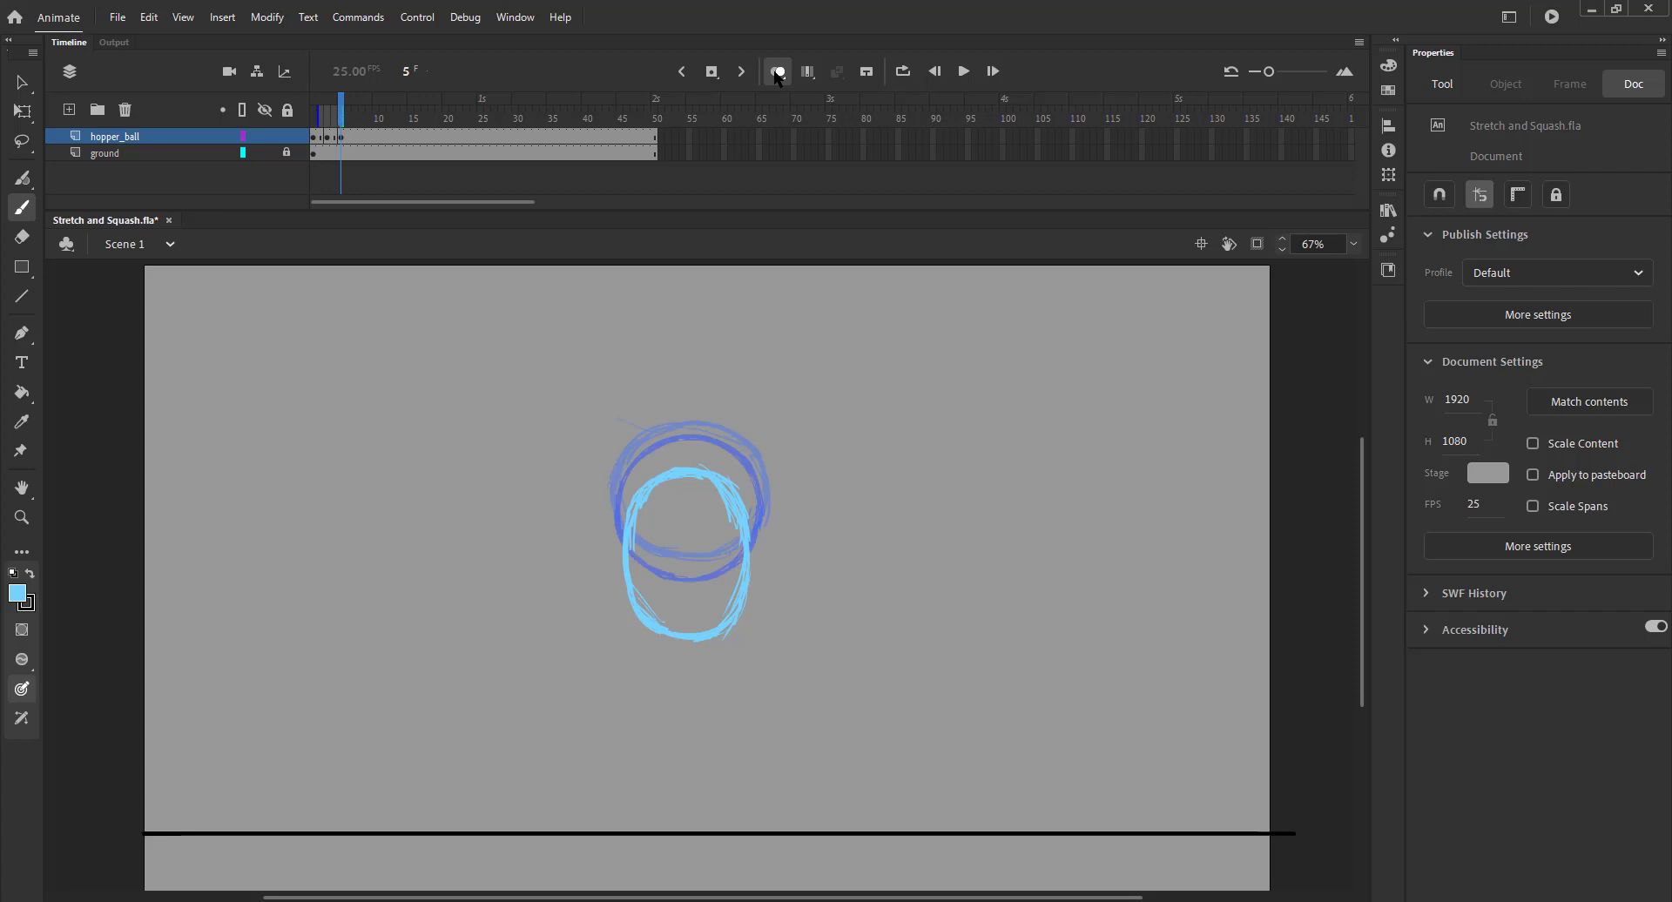
key(ctrl+a)
key(q)
drag(622, 552, 615, 552)
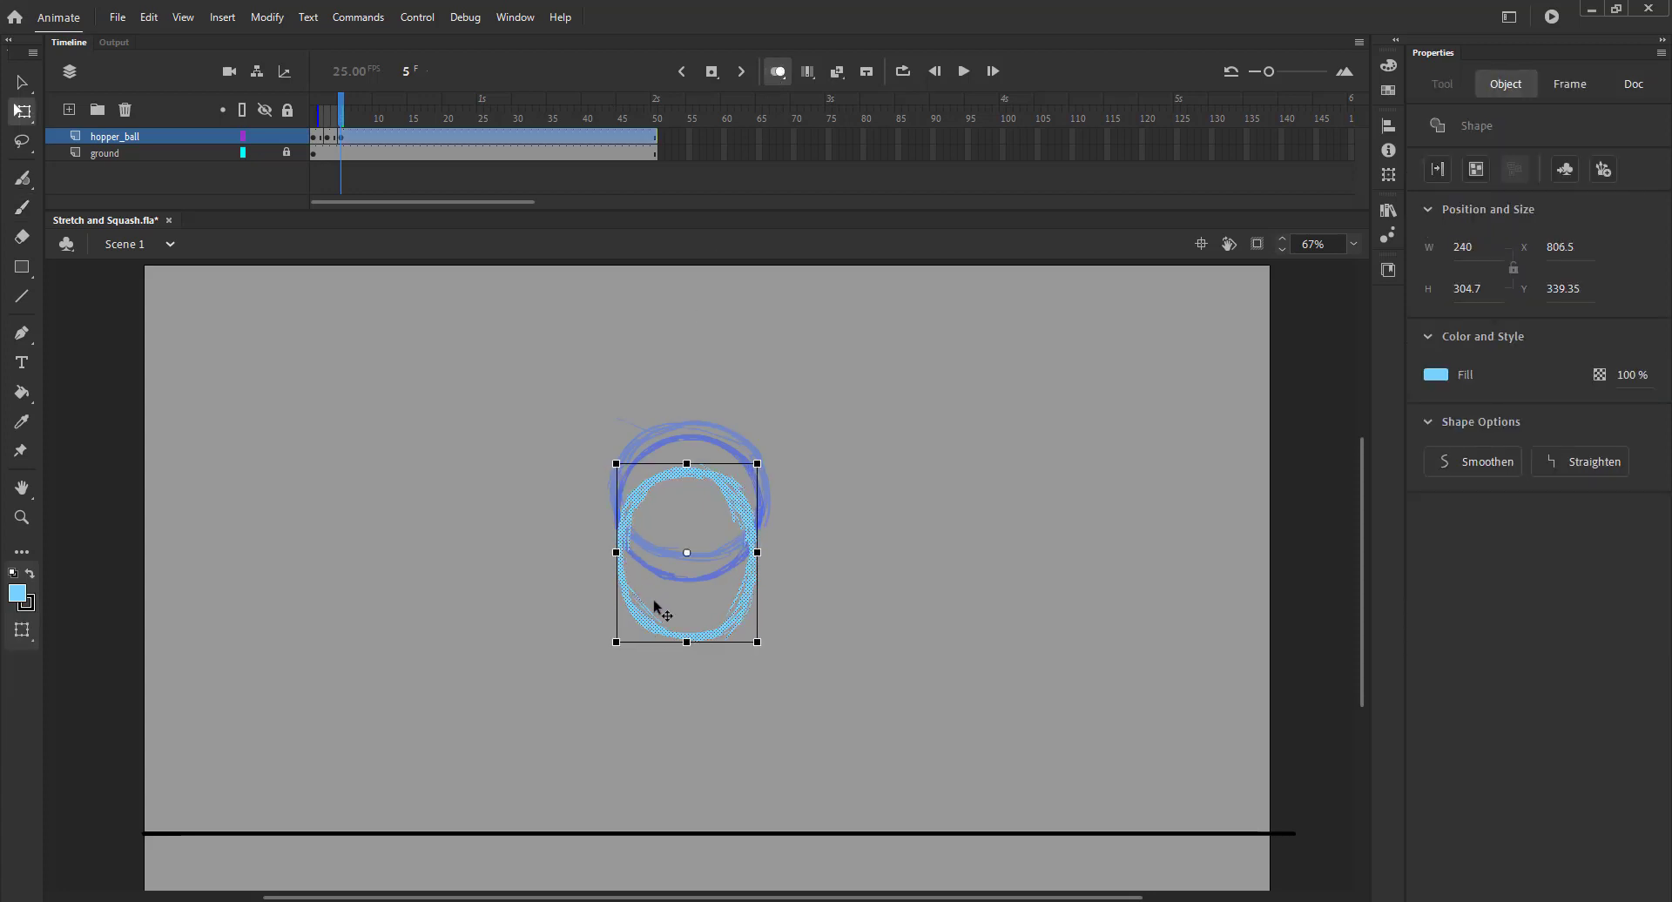
drag(686, 641, 687, 632)
key(v)
click(515, 552)
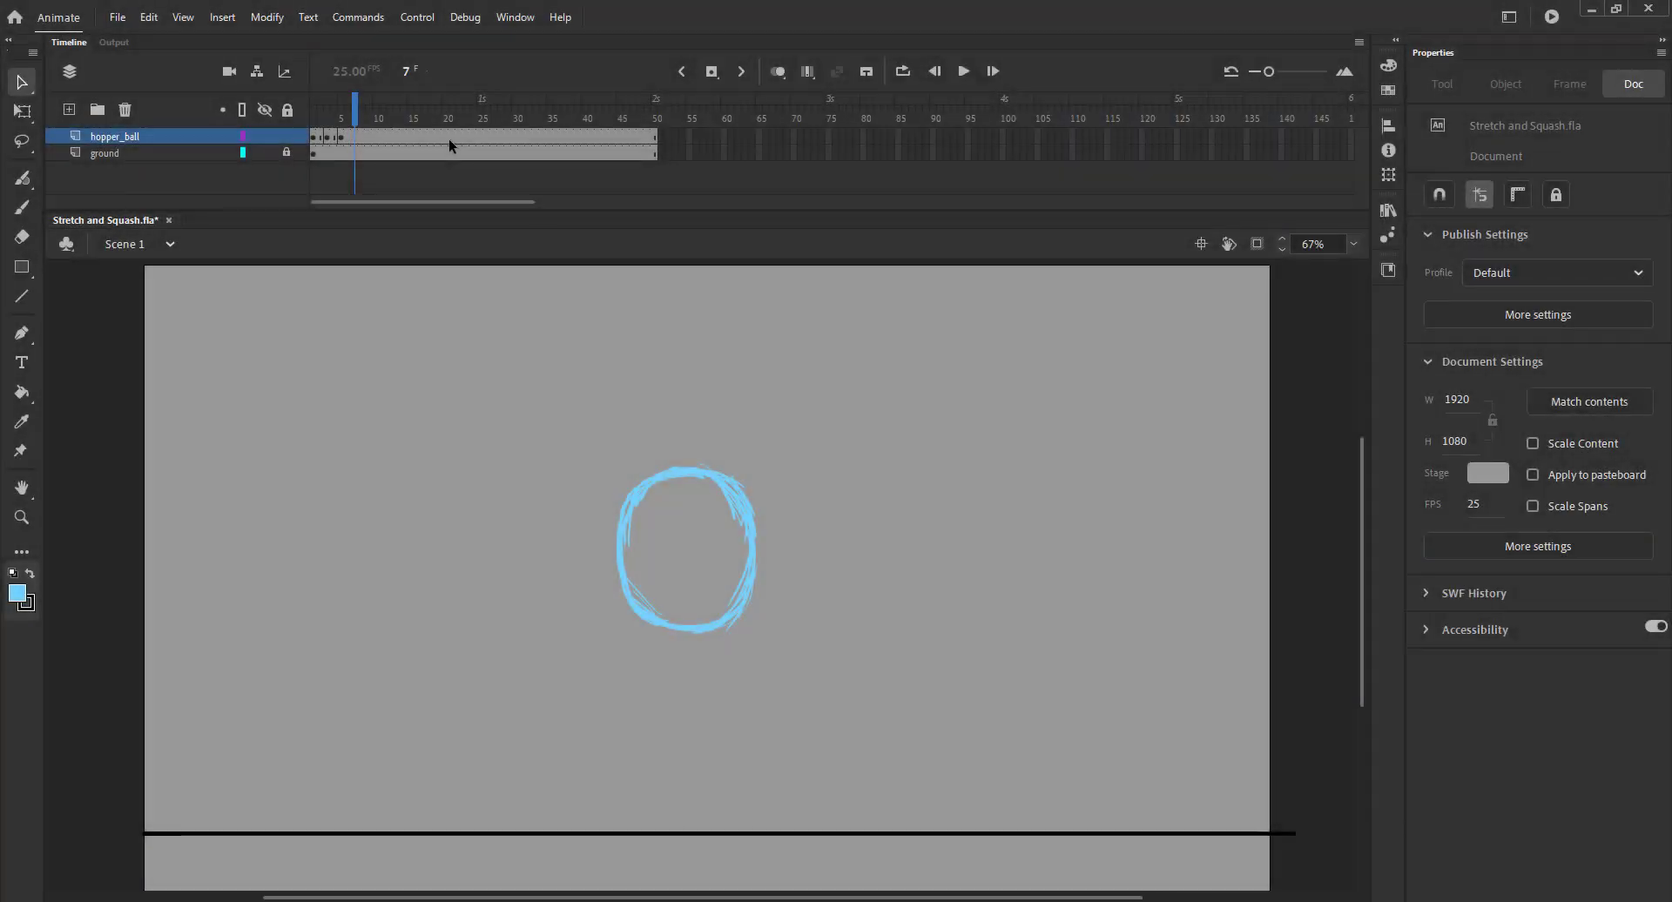
Step: Insert a blank keyframe at frame 7 with onion skinning on, and save the file
click(778, 71)
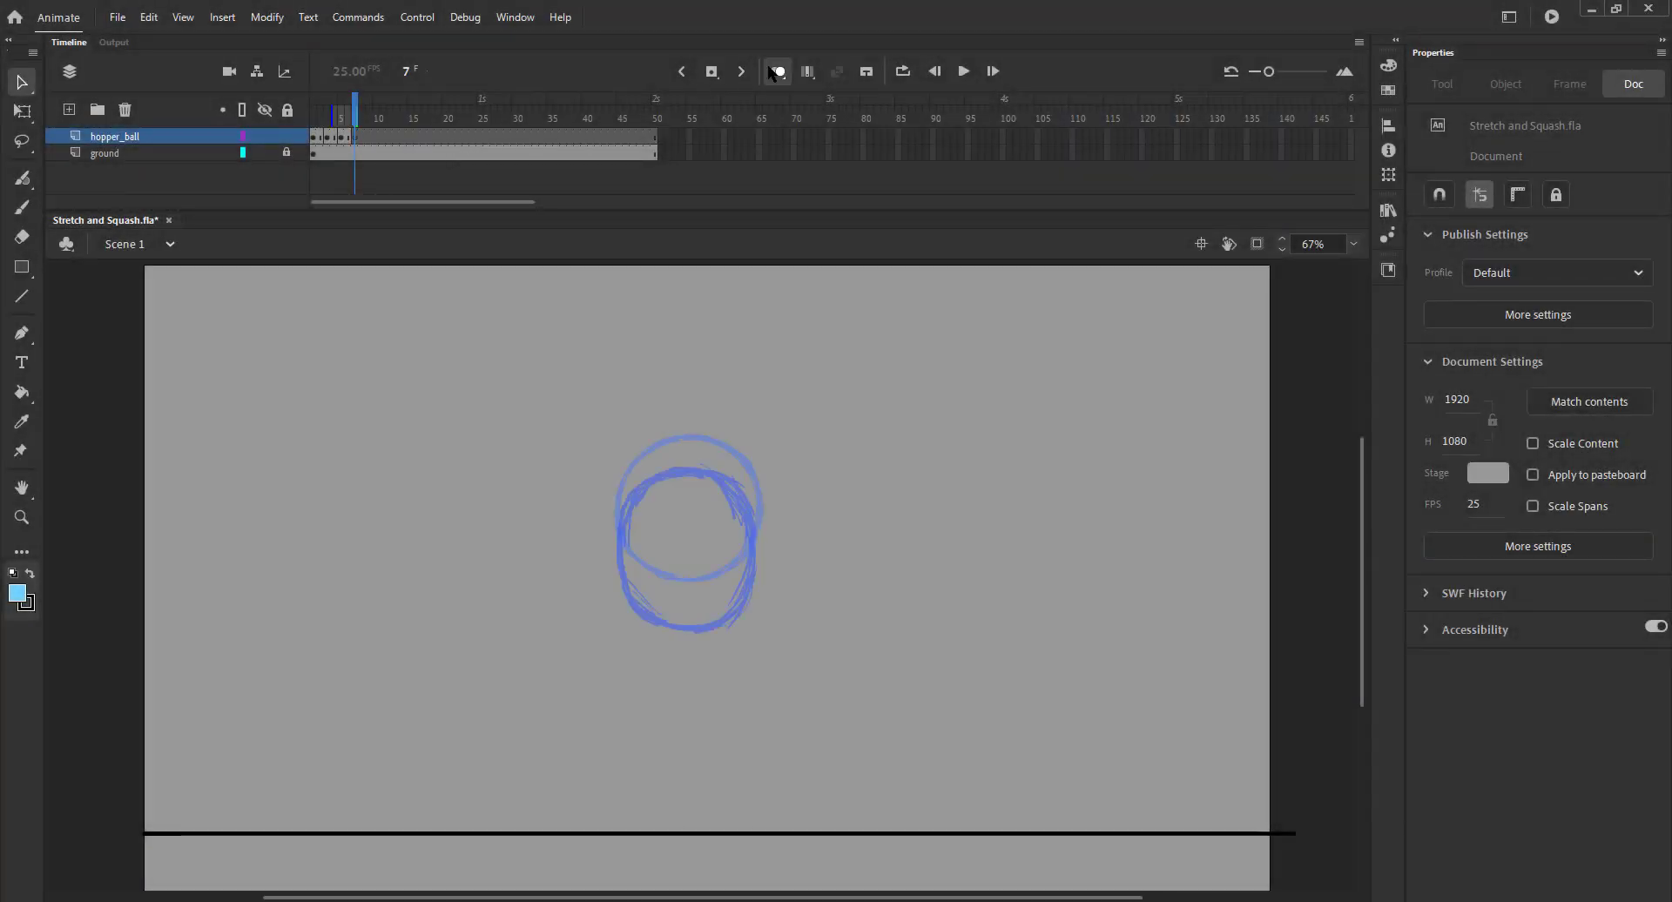
key(b)
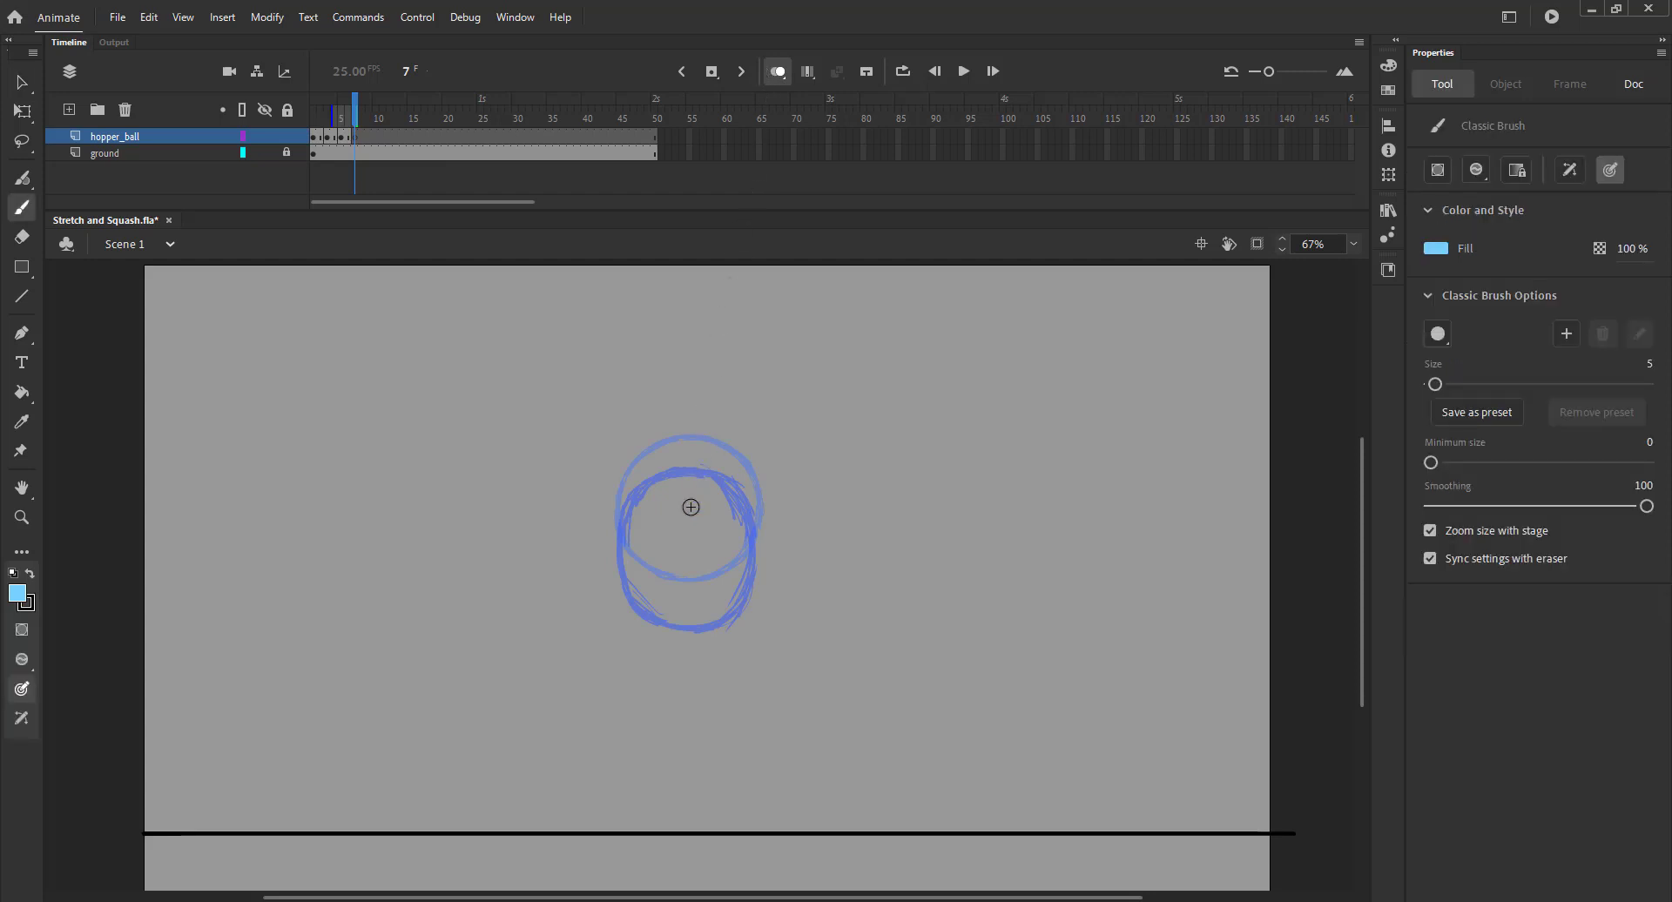
key(ctrl+s)
Step: Draw a narrower, more stretched ball outline on frame 7, below the frame 5 pose
drag(696, 507, 663, 505)
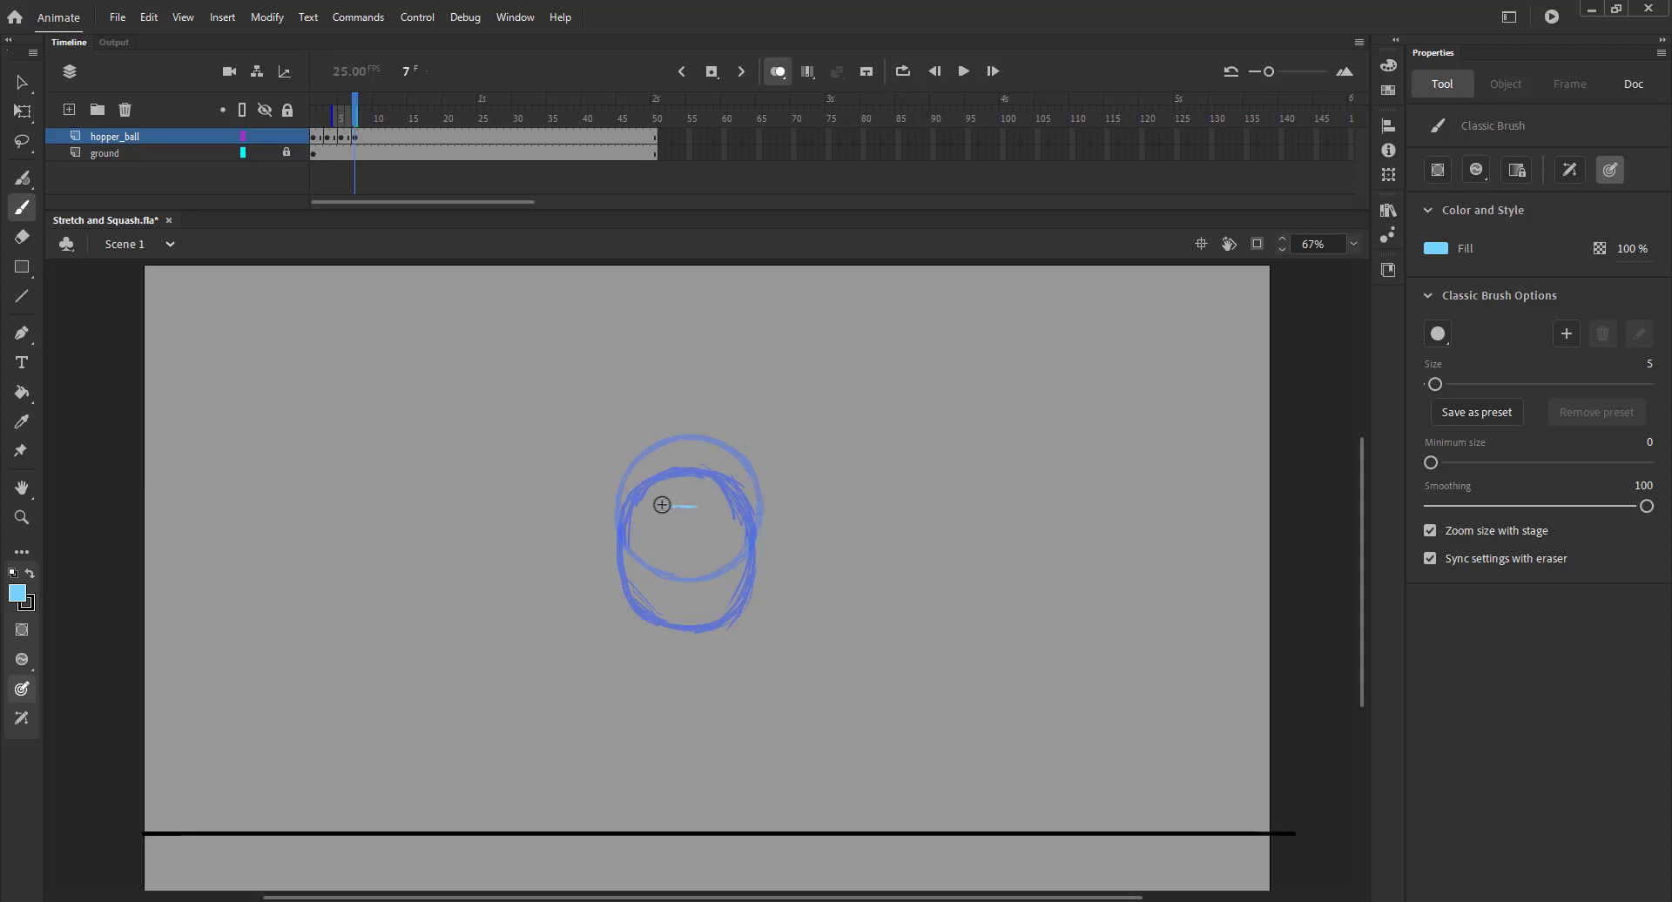
key(ctrl+z)
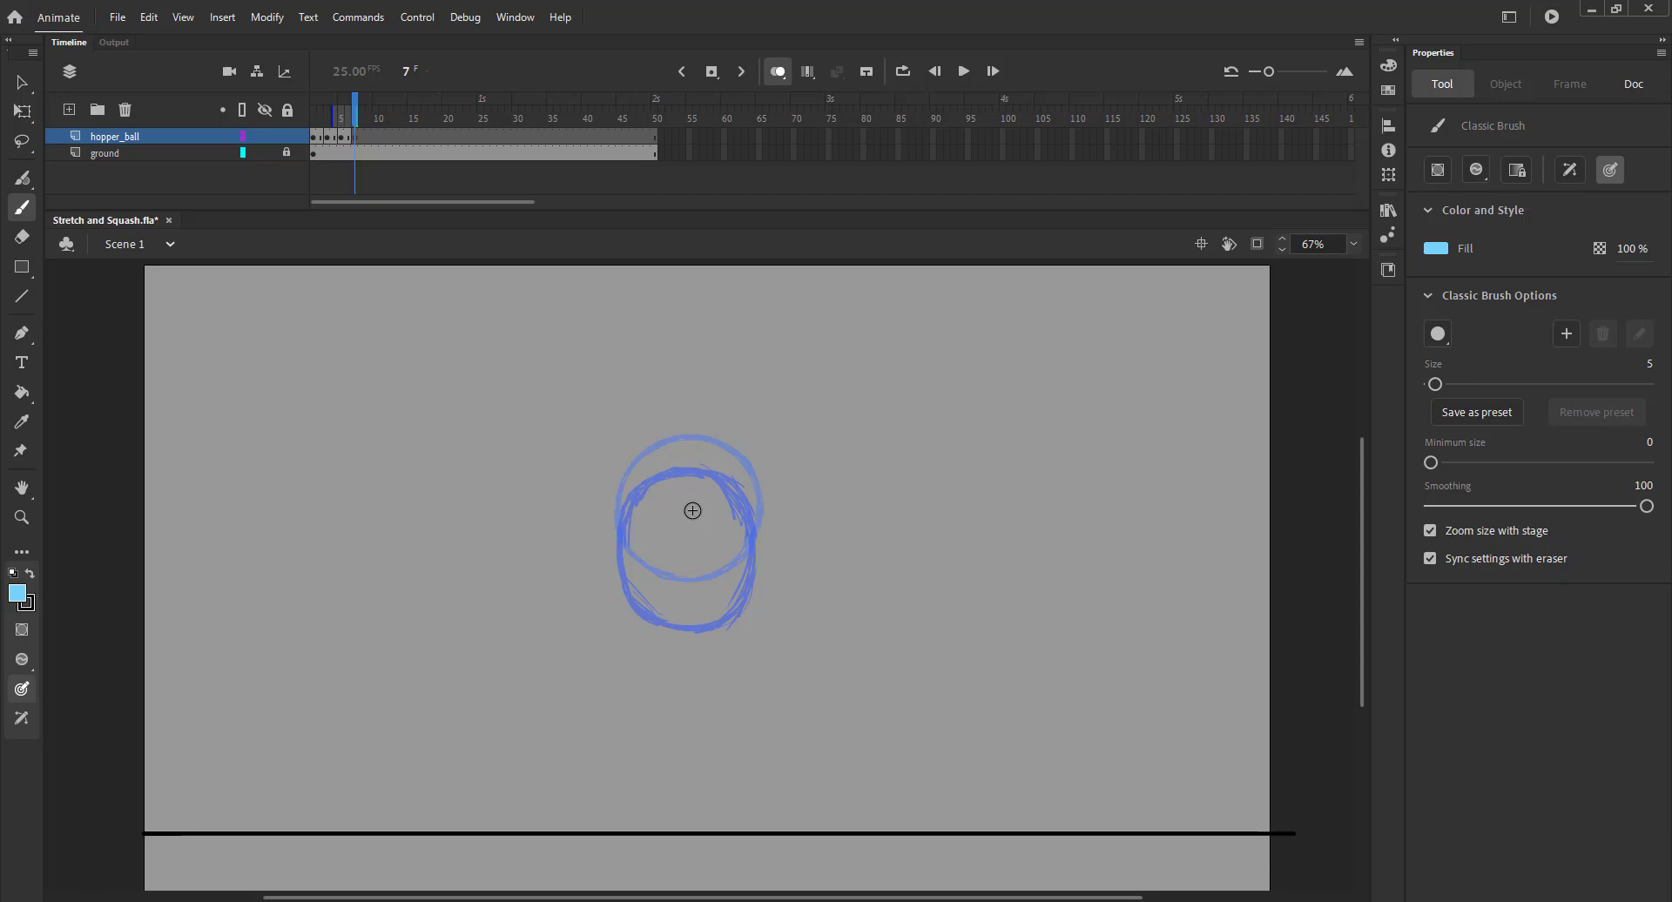
drag(692, 510, 680, 509)
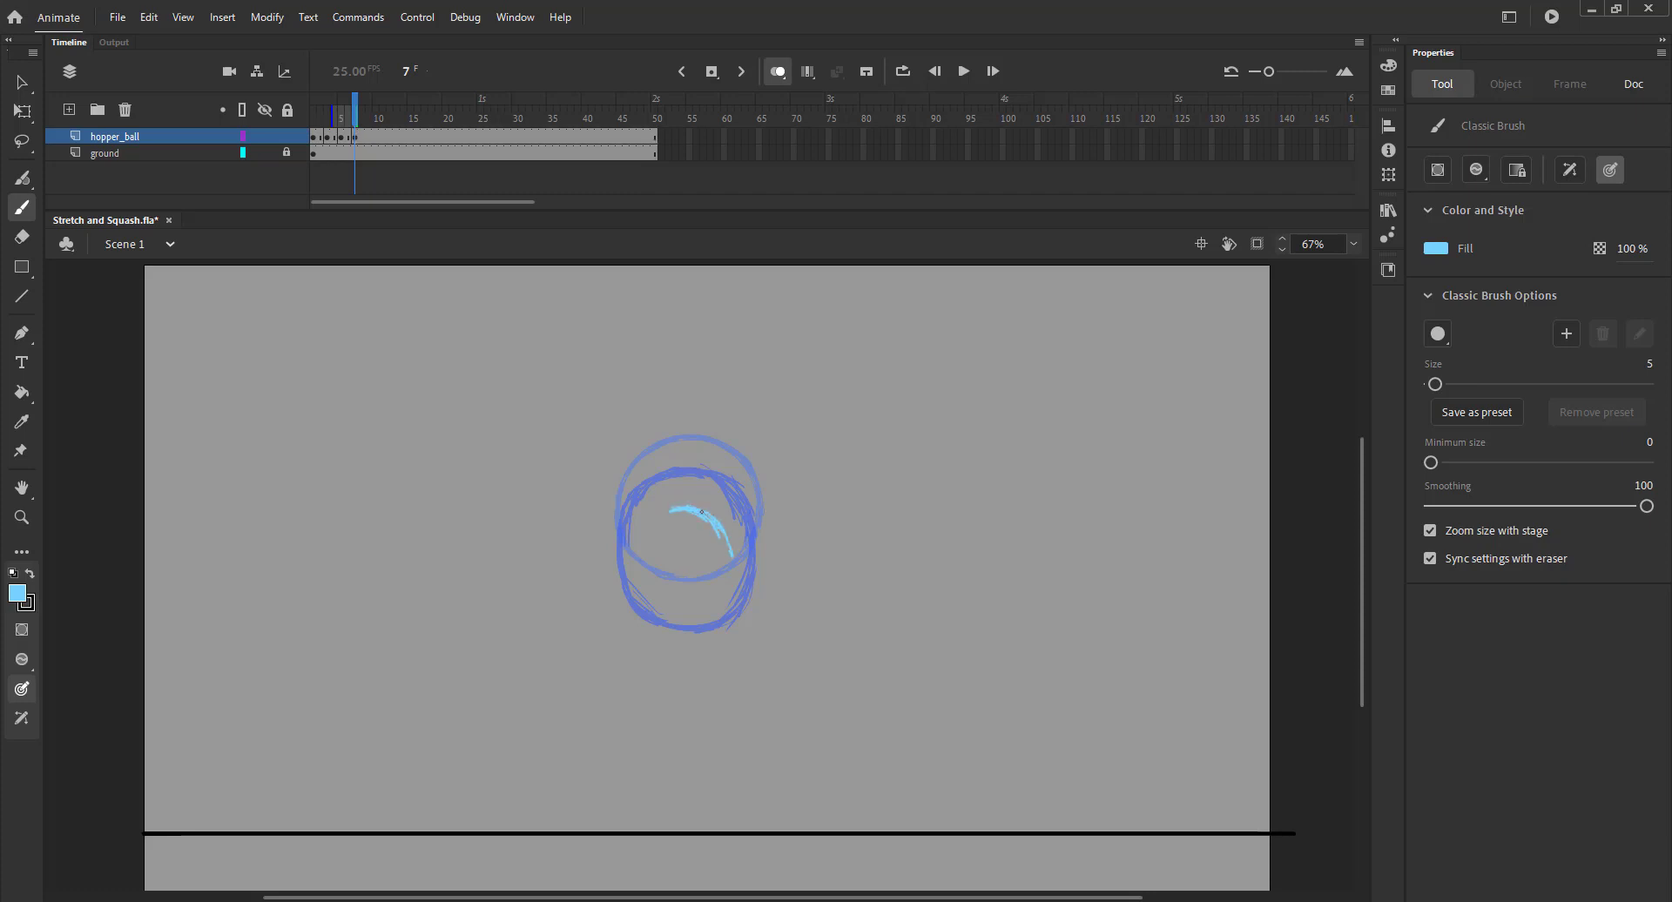
mouse_move(701, 512)
mouse_down()
mouse_move(734, 563)
mouse_move(708, 515)
mouse_up()
drag(629, 551, 630, 595)
drag(706, 677, 666, 678)
mouse_move(719, 529)
mouse_down()
mouse_move(733, 634)
mouse_move(723, 666)
mouse_move(693, 679)
mouse_move(644, 631)
mouse_move(636, 544)
mouse_move(637, 662)
mouse_move(671, 678)
mouse_move(647, 528)
mouse_up()
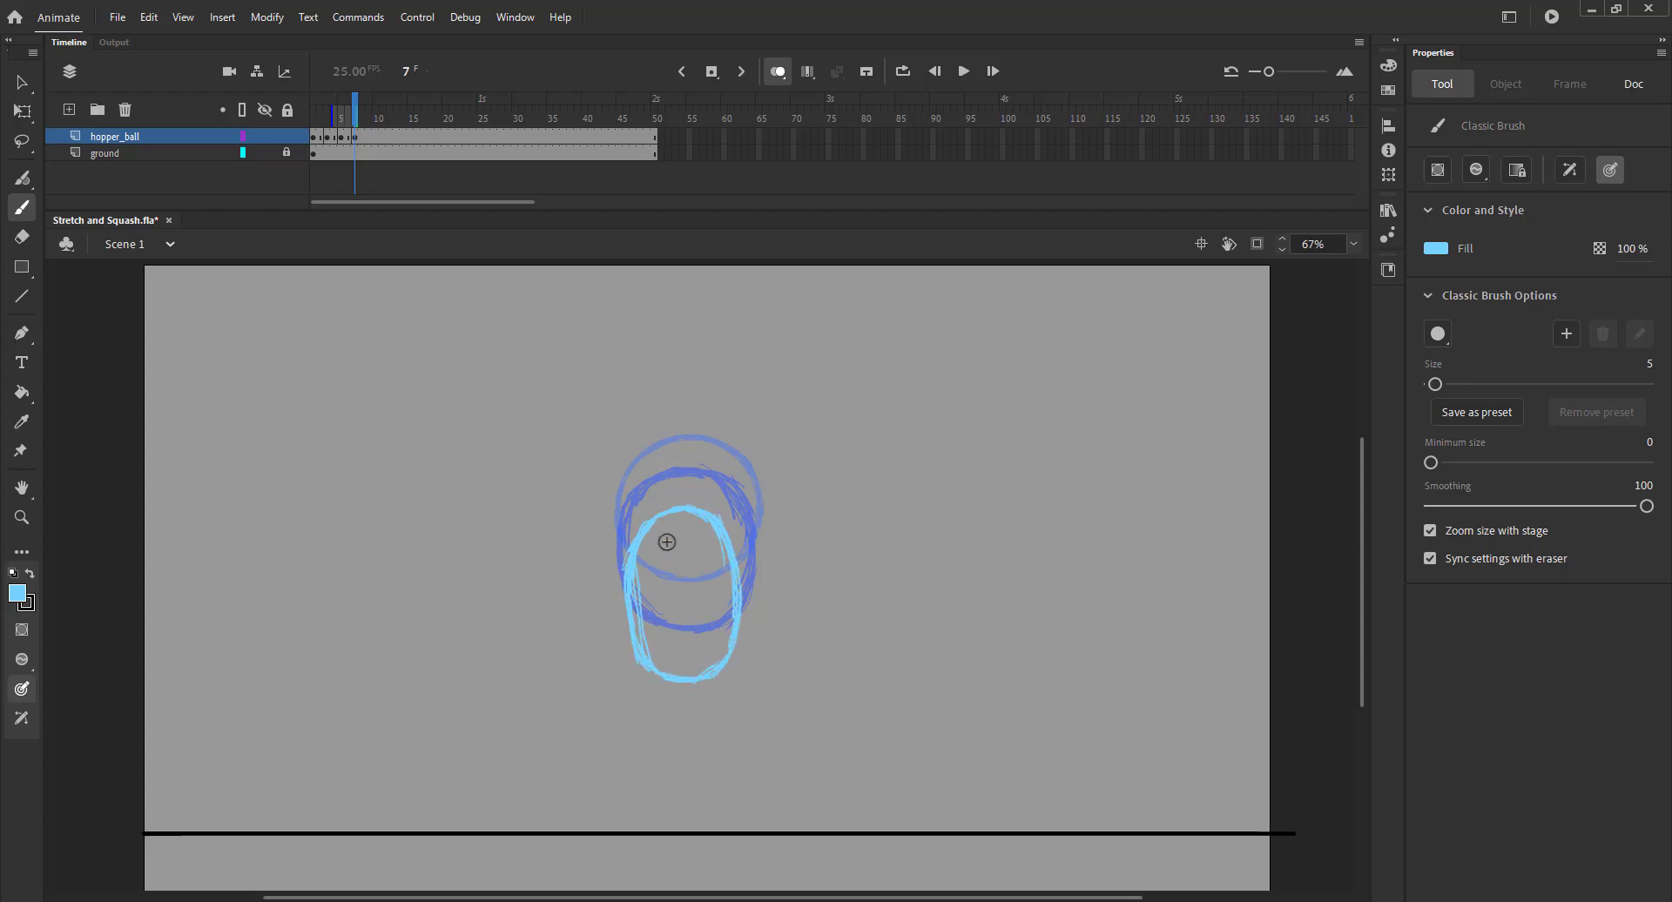
Step: Add a blank keyframe at frame 9 and draw an even narrower, elongated ball below the frame 7 pose
click(778, 72)
mouse_move(355, 118)
mouse_down()
mouse_move(294, 118)
mouse_move(373, 118)
mouse_up()
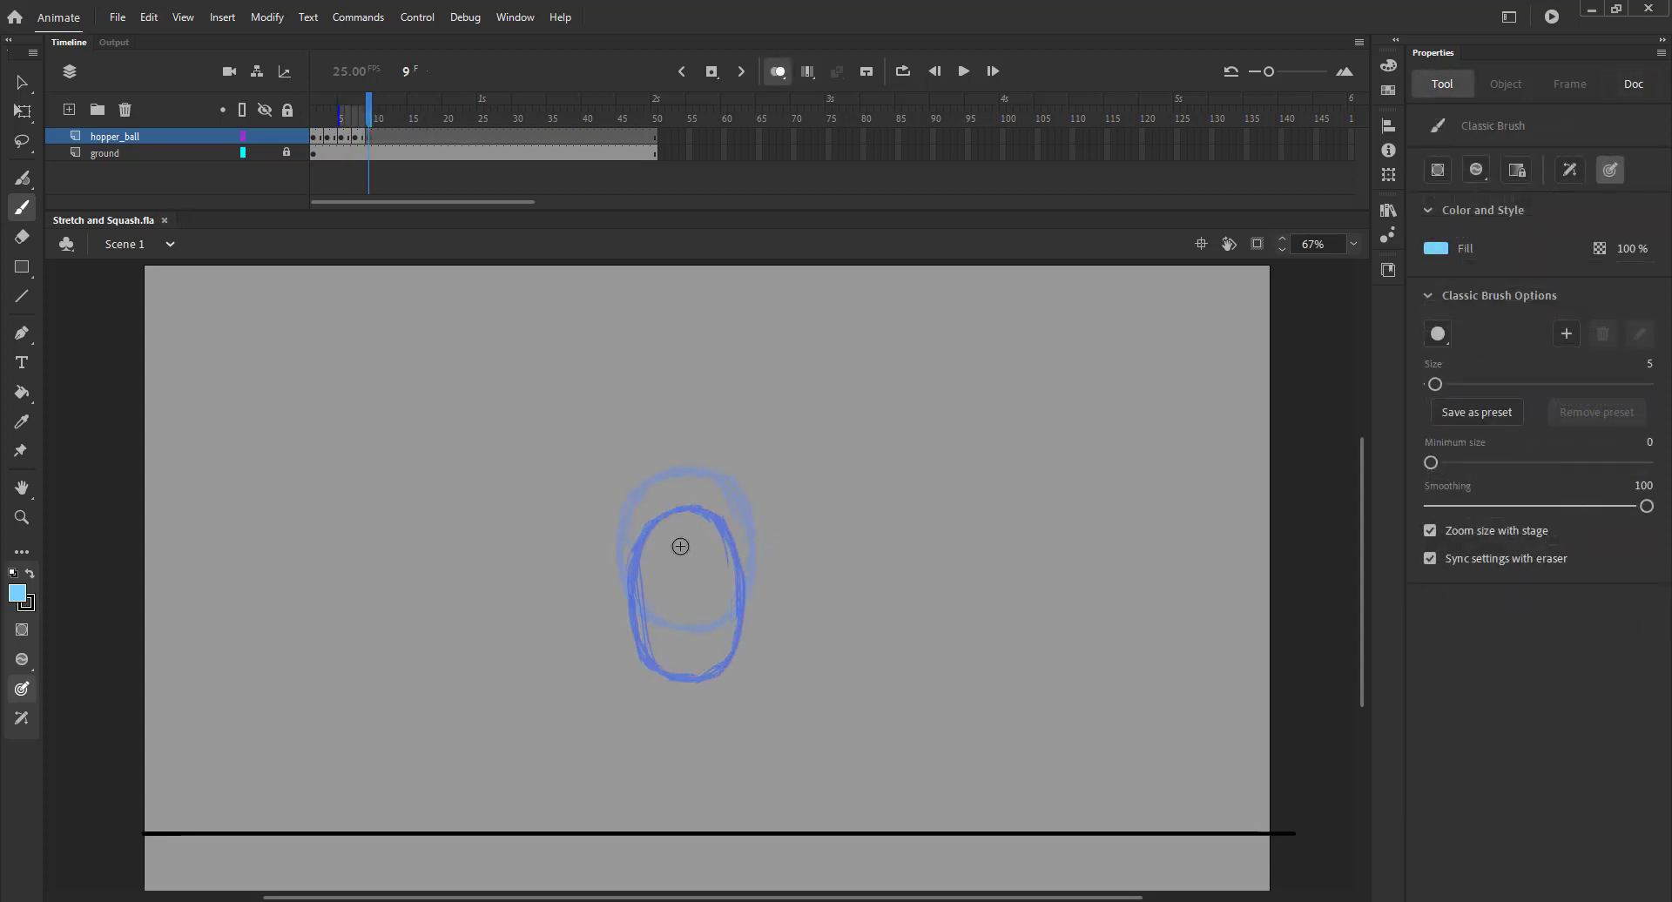
mouse_move(671, 570)
mouse_down()
mouse_move(701, 571)
mouse_move(723, 677)
mouse_up()
key(ctrl+z)
drag(687, 571, 694, 571)
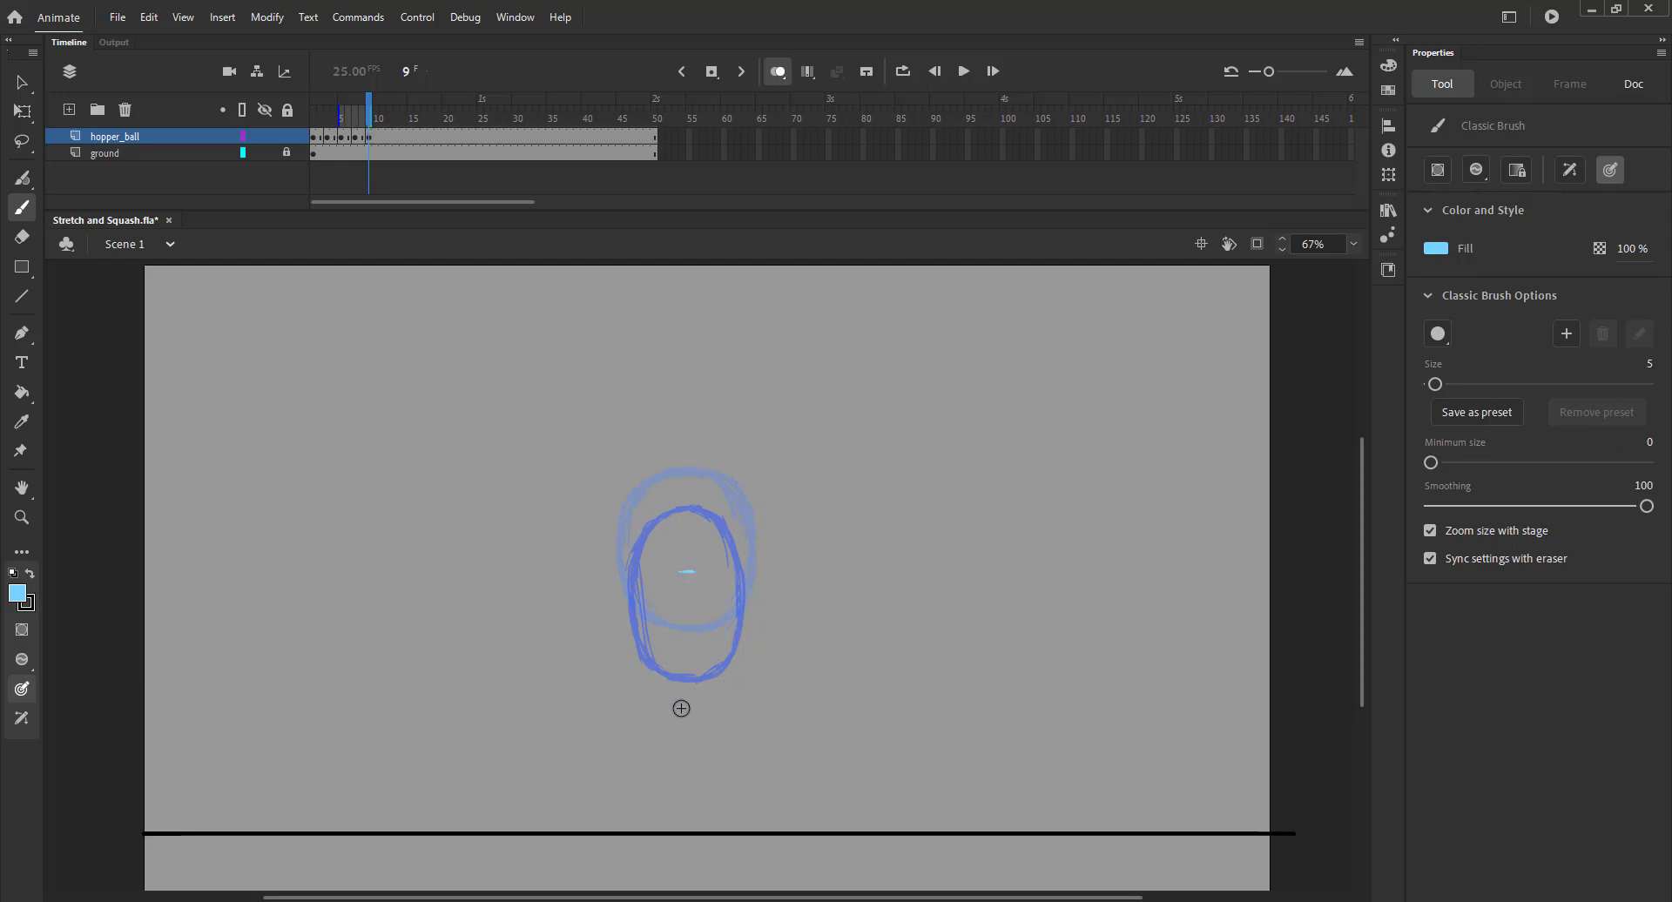
drag(673, 734, 700, 735)
mouse_move(682, 564)
mouse_down()
mouse_move(641, 604)
mouse_move(661, 726)
mouse_move(707, 710)
mouse_move(708, 567)
mouse_move(693, 558)
mouse_move(729, 663)
mouse_up()
mouse_move(723, 601)
mouse_down()
mouse_move(732, 665)
mouse_move(703, 732)
mouse_up()
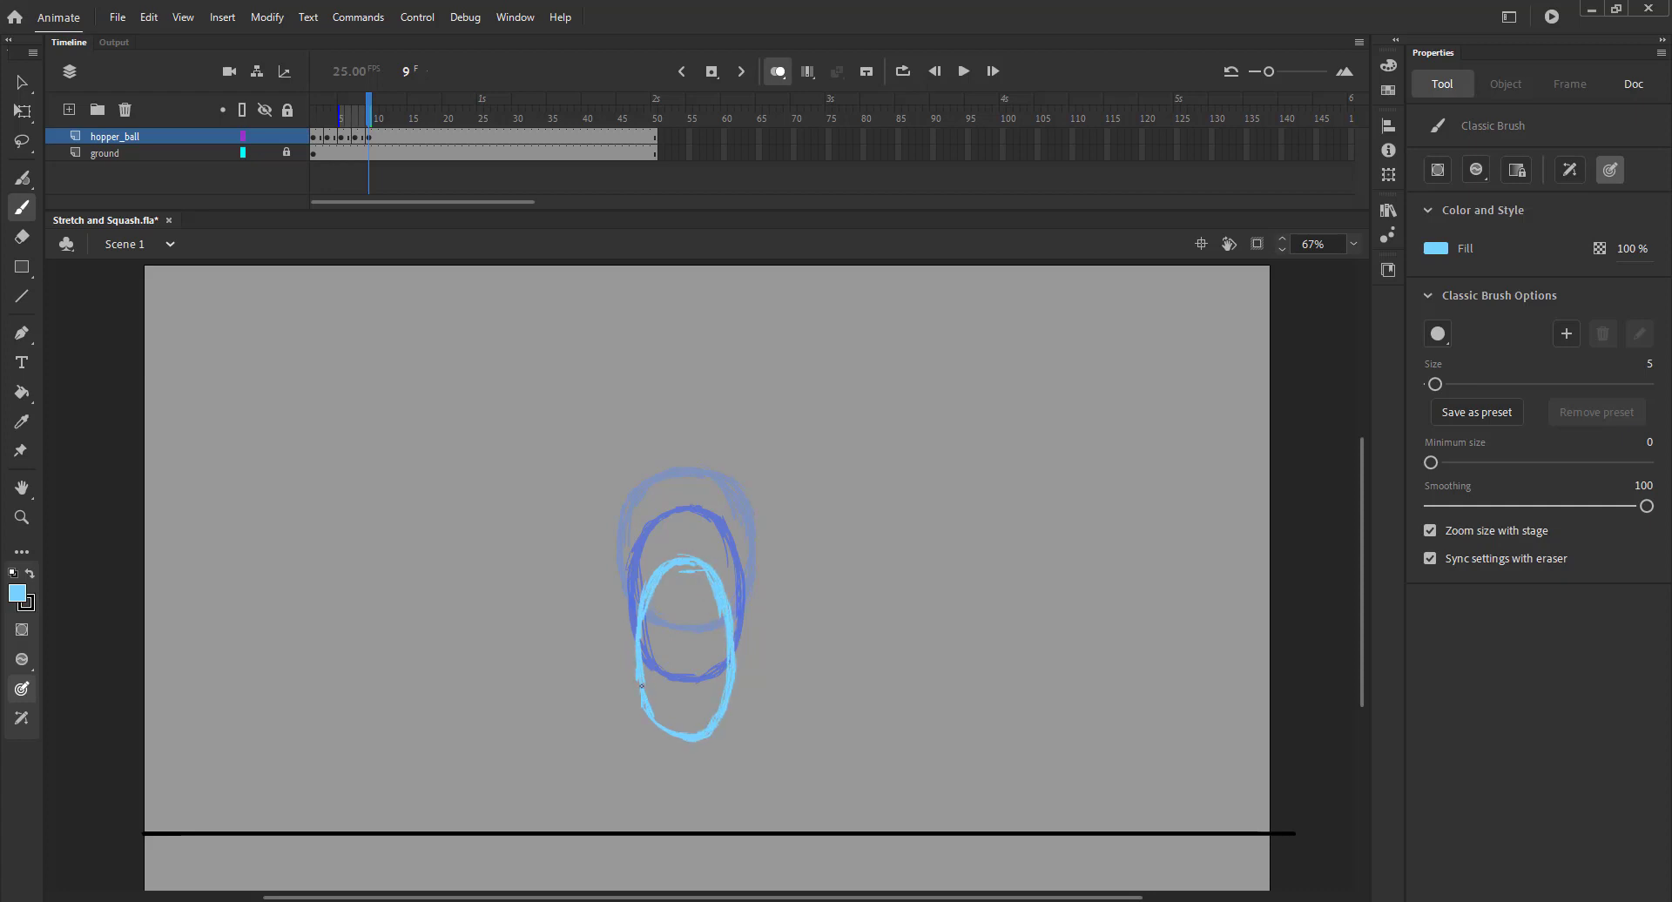
Step: Scrub through the falling poses, and insert a blank keyframe at frame 11 with onion skinning on
click(778, 71)
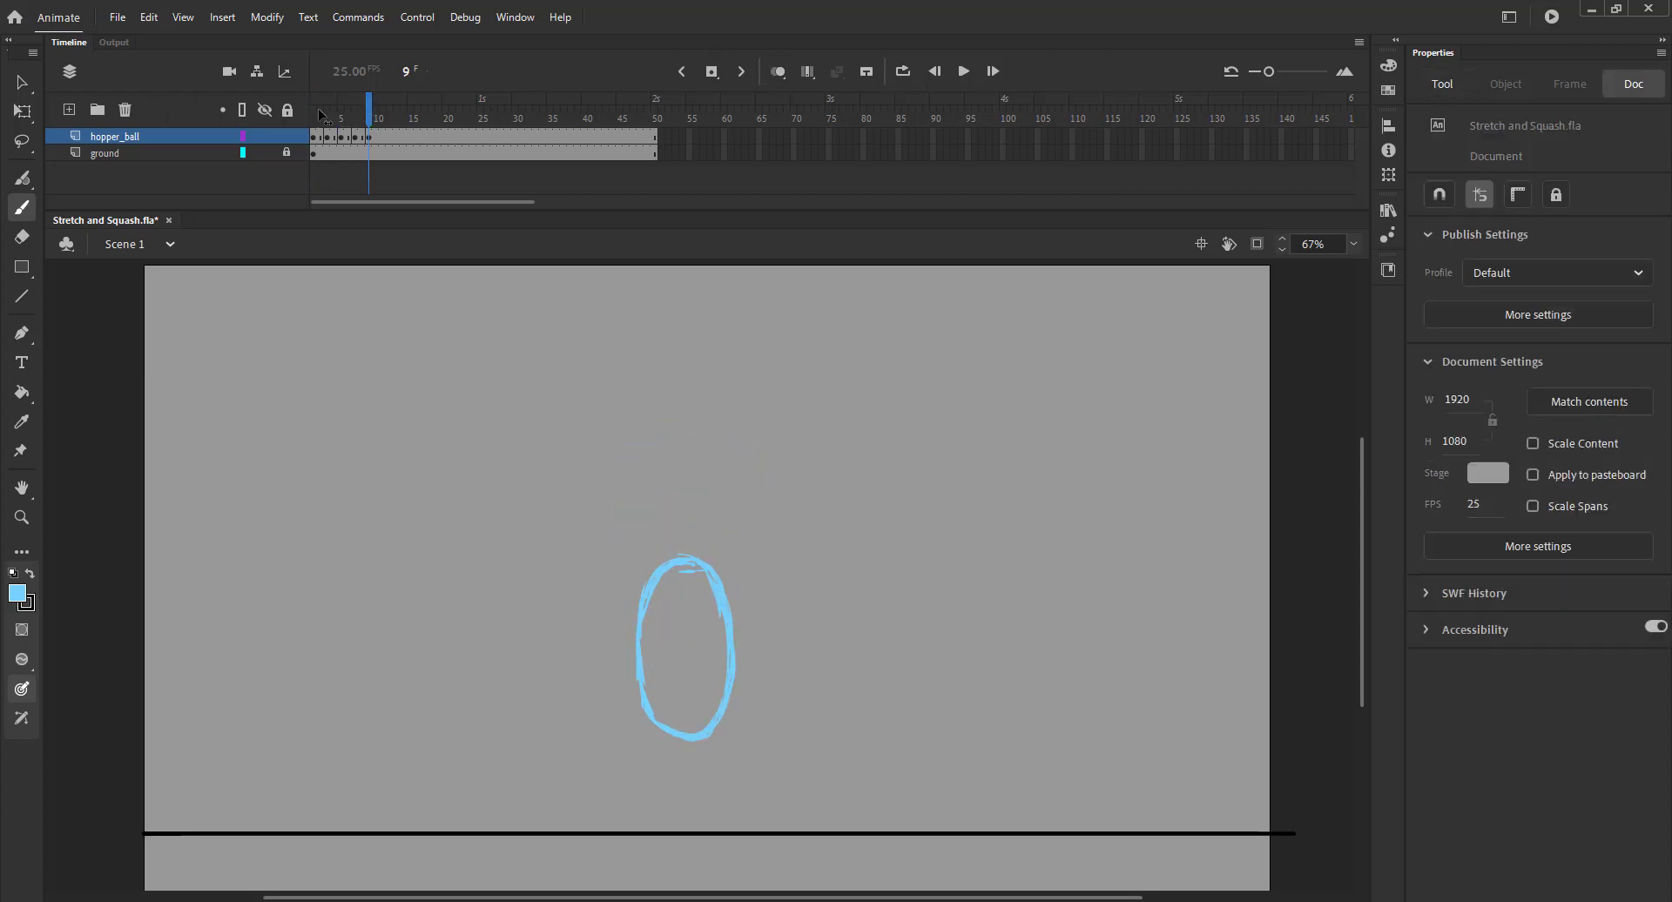
drag(320, 114, 373, 118)
click(383, 136)
key(F7)
click(778, 72)
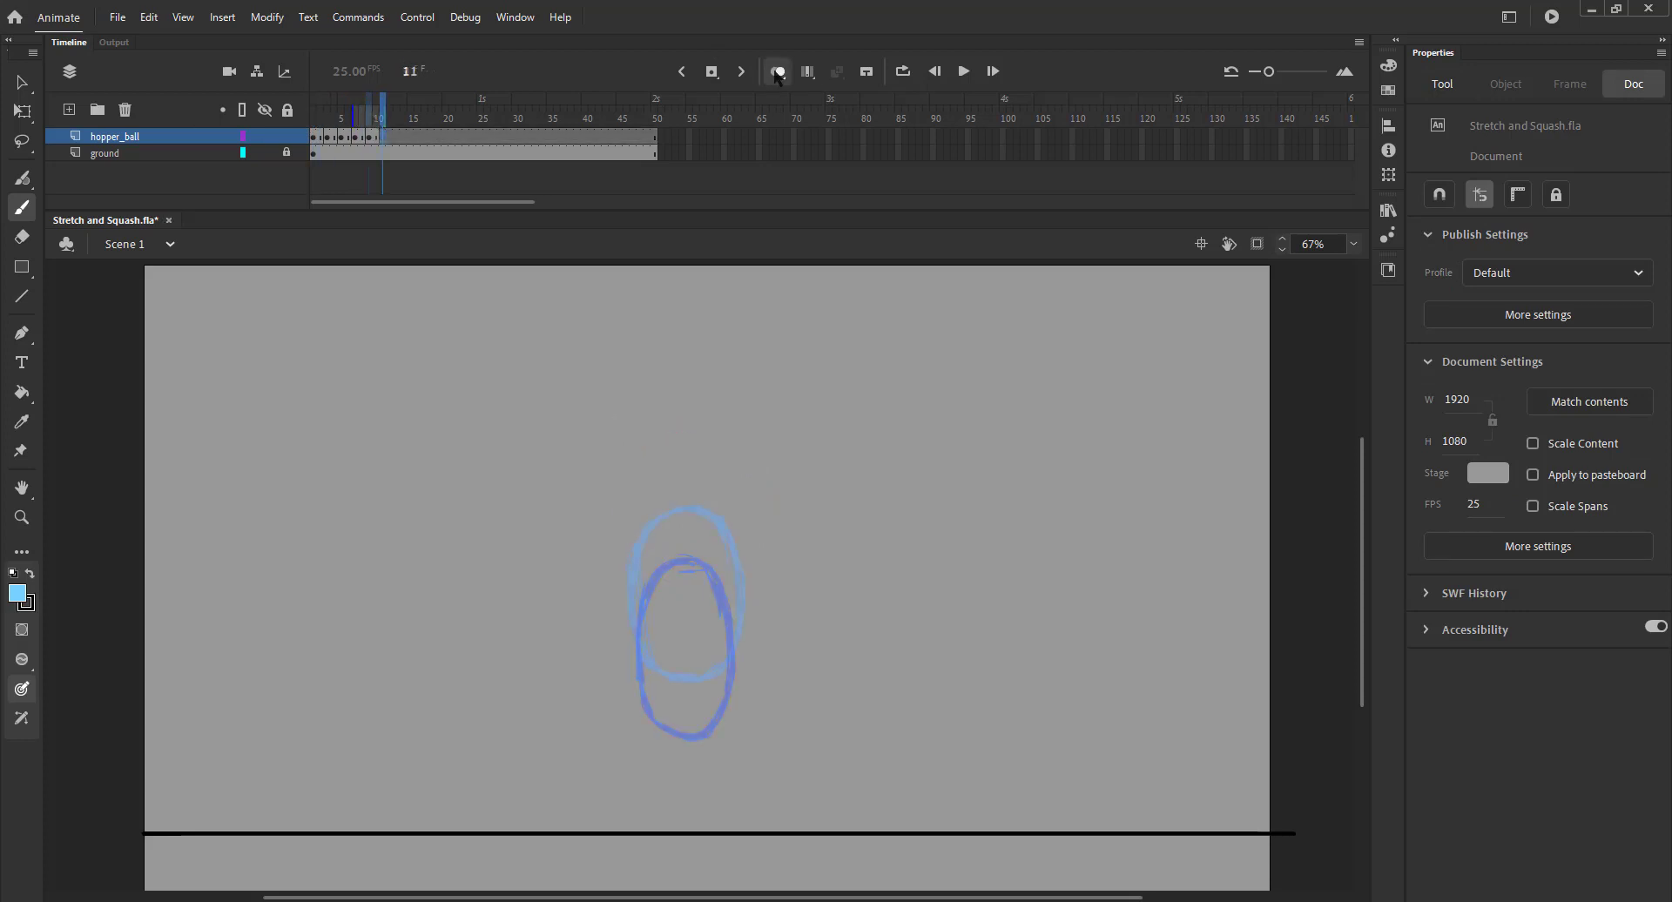
Step: Draw a squashed ball about 347 by 152 px flattened against the ground line on frame 11, removing and redrawing rough strokes
click(581, 805)
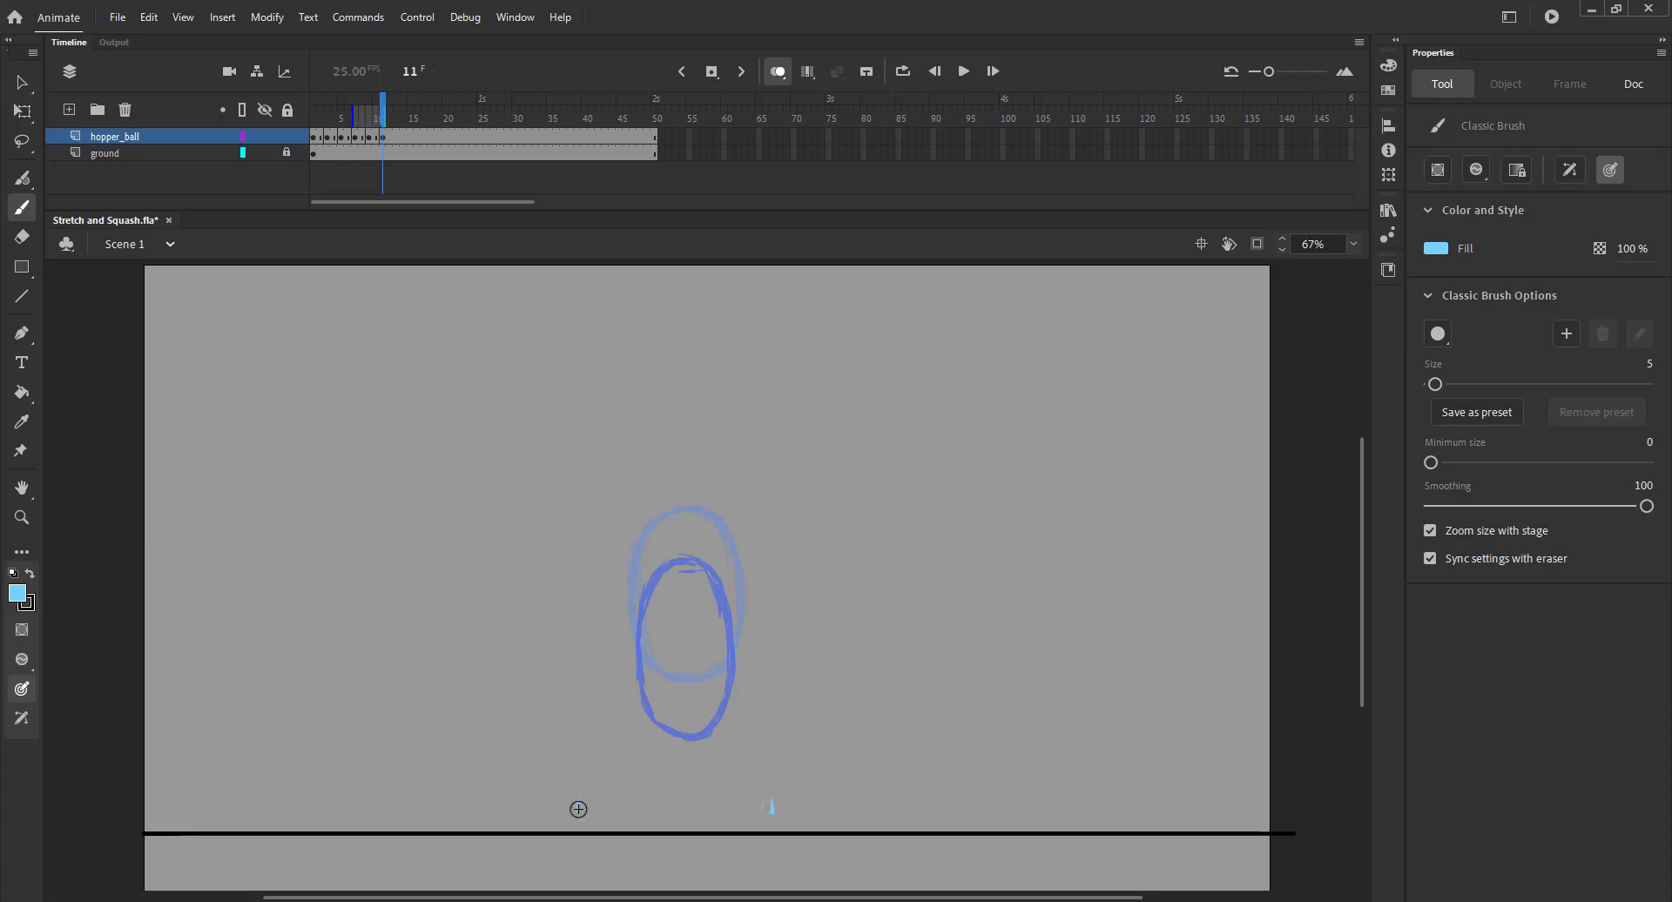
drag(591, 825, 574, 797)
mouse_move(588, 770)
mouse_down()
mouse_move(719, 749)
mouse_move(764, 764)
mouse_move(771, 803)
mouse_up()
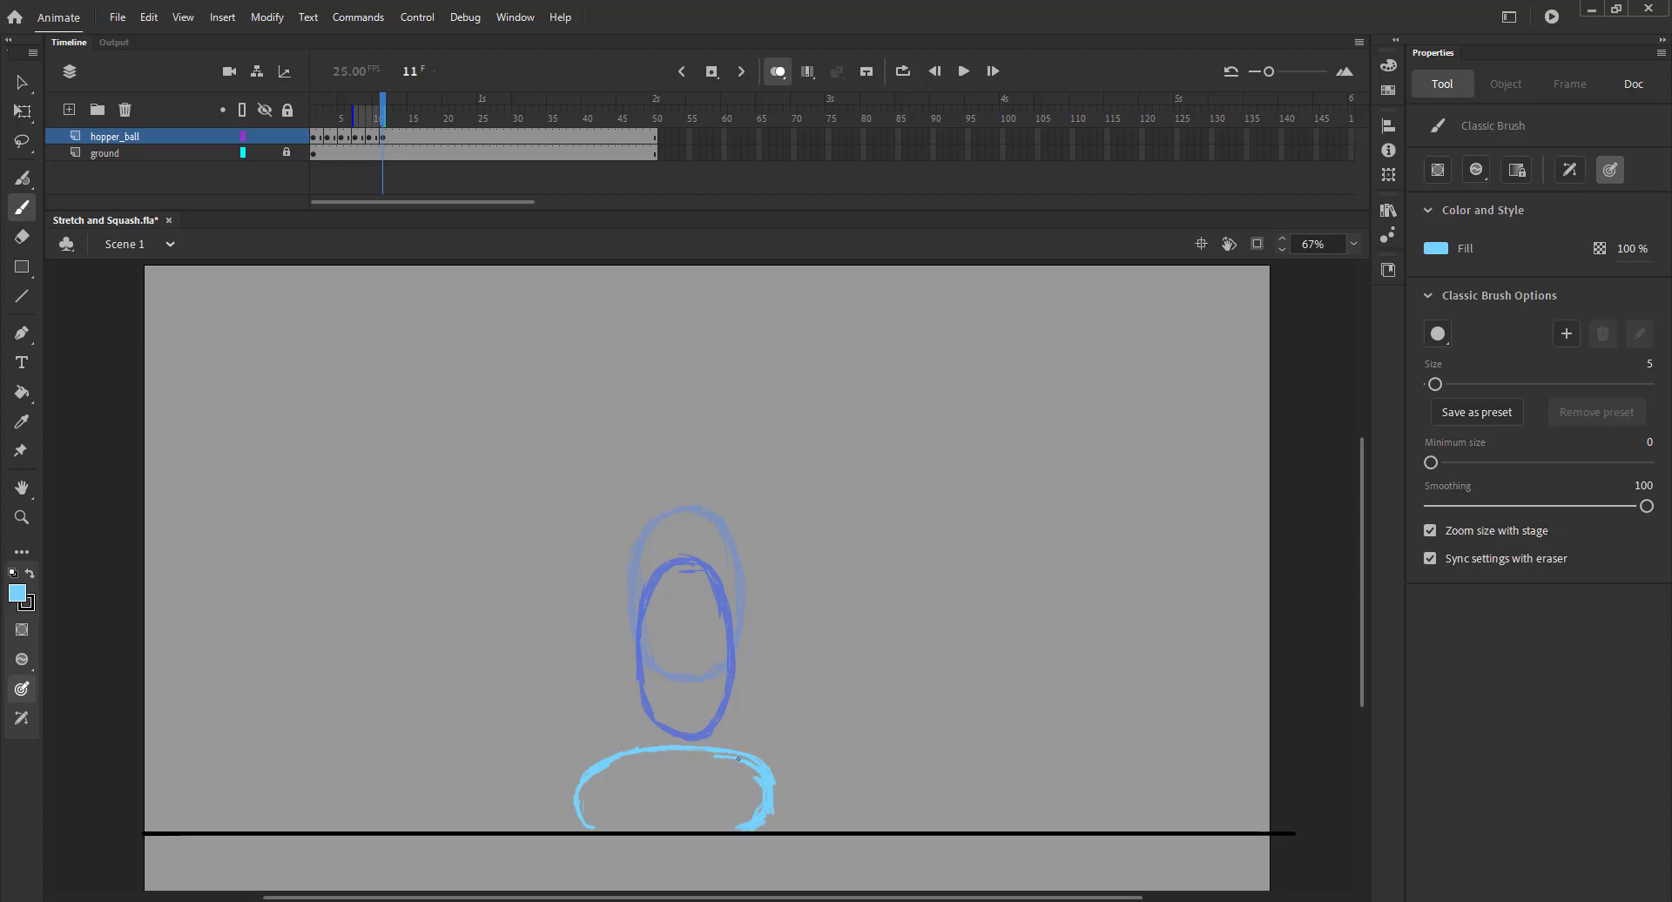
key(v)
drag(684, 740, 787, 839)
key(Delete)
key(b)
mouse_move(653, 752)
mouse_down()
mouse_move(735, 757)
mouse_move(764, 780)
mouse_move(771, 820)
mouse_move(768, 786)
mouse_move(720, 754)
mouse_move(652, 746)
mouse_move(573, 784)
mouse_move(576, 810)
mouse_move(602, 763)
mouse_move(580, 794)
mouse_move(587, 827)
mouse_move(758, 826)
mouse_up()
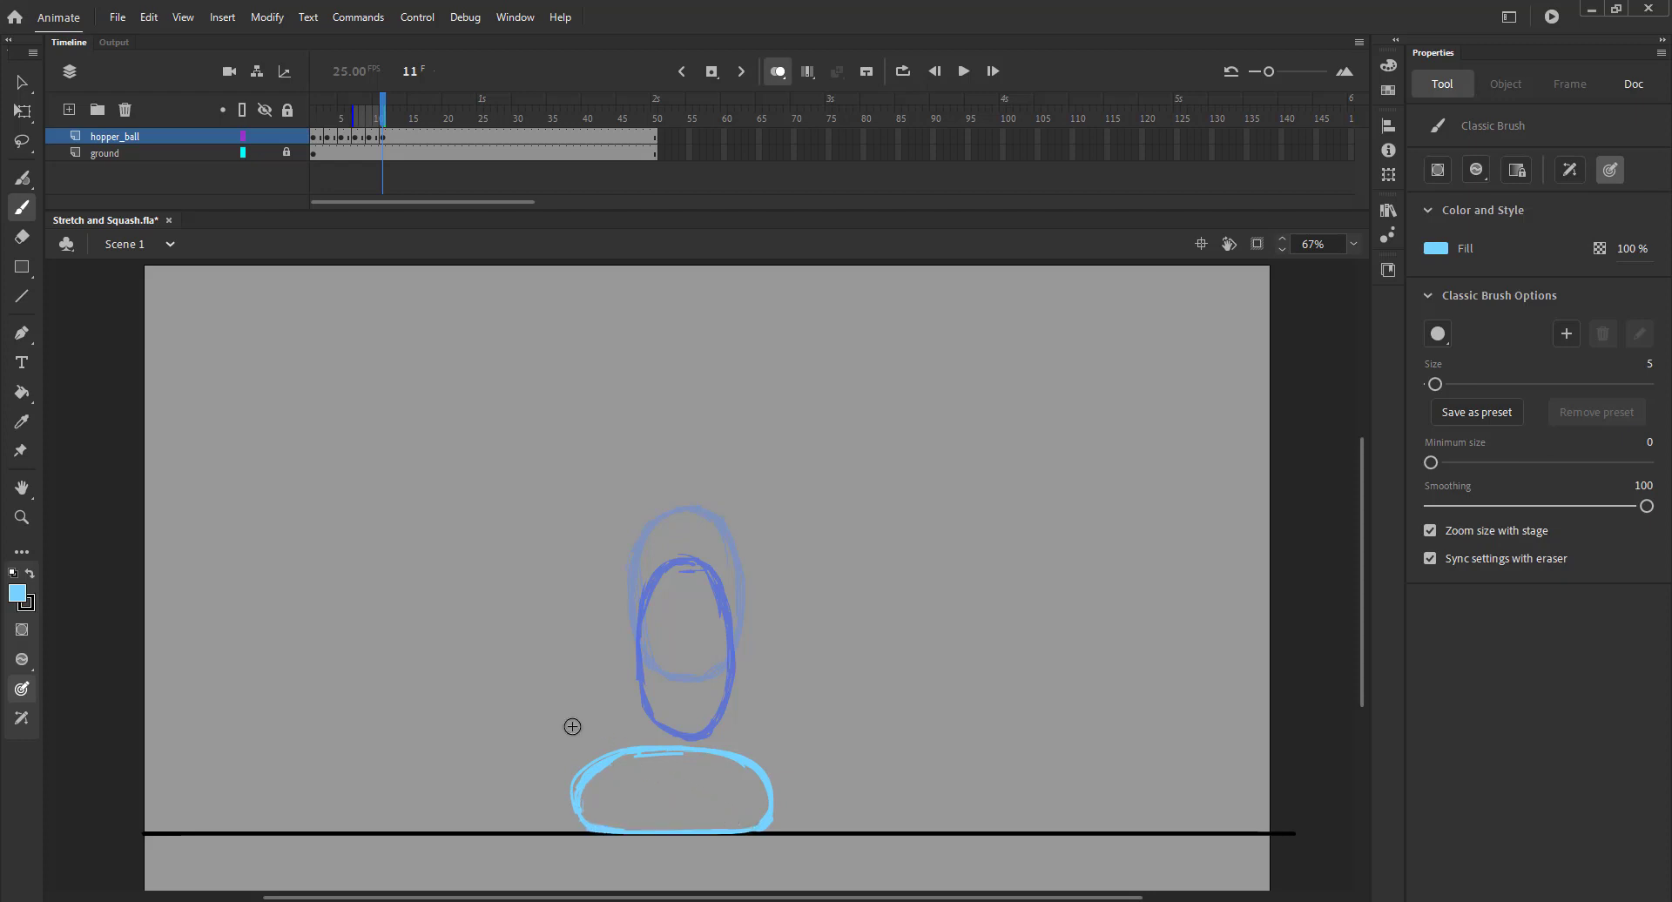
Step: Move the squashed ball on frame 11 sideways to X 748.4, aligning it beneath the falling poses
key(ctrl+a)
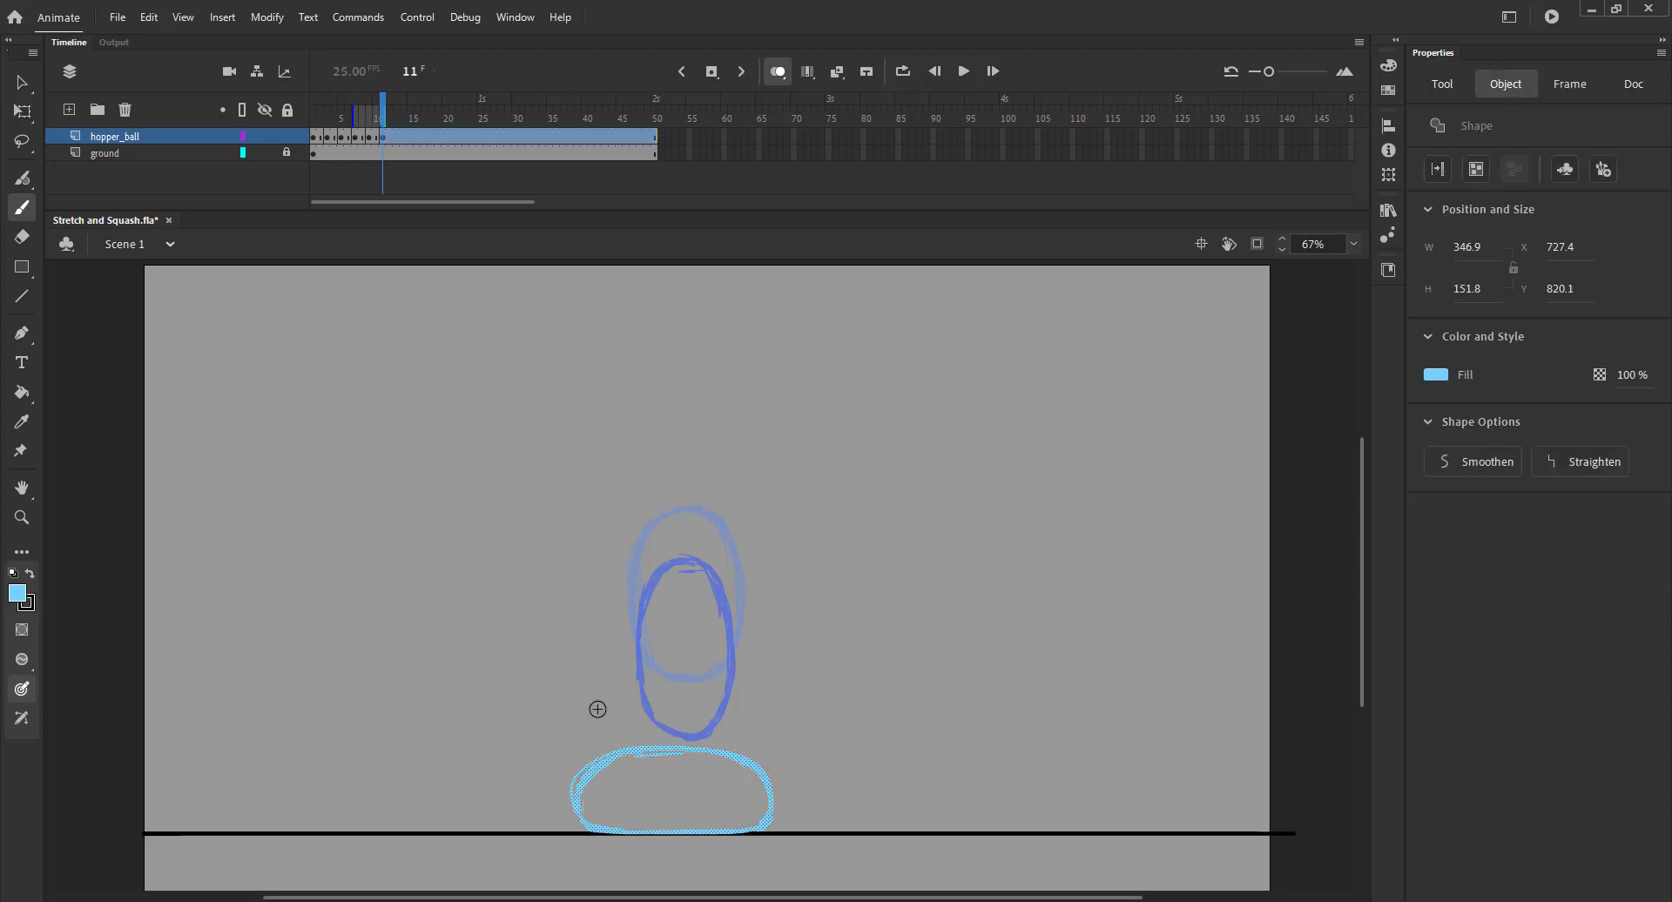
key(shift+Right)
key(shift+Right)
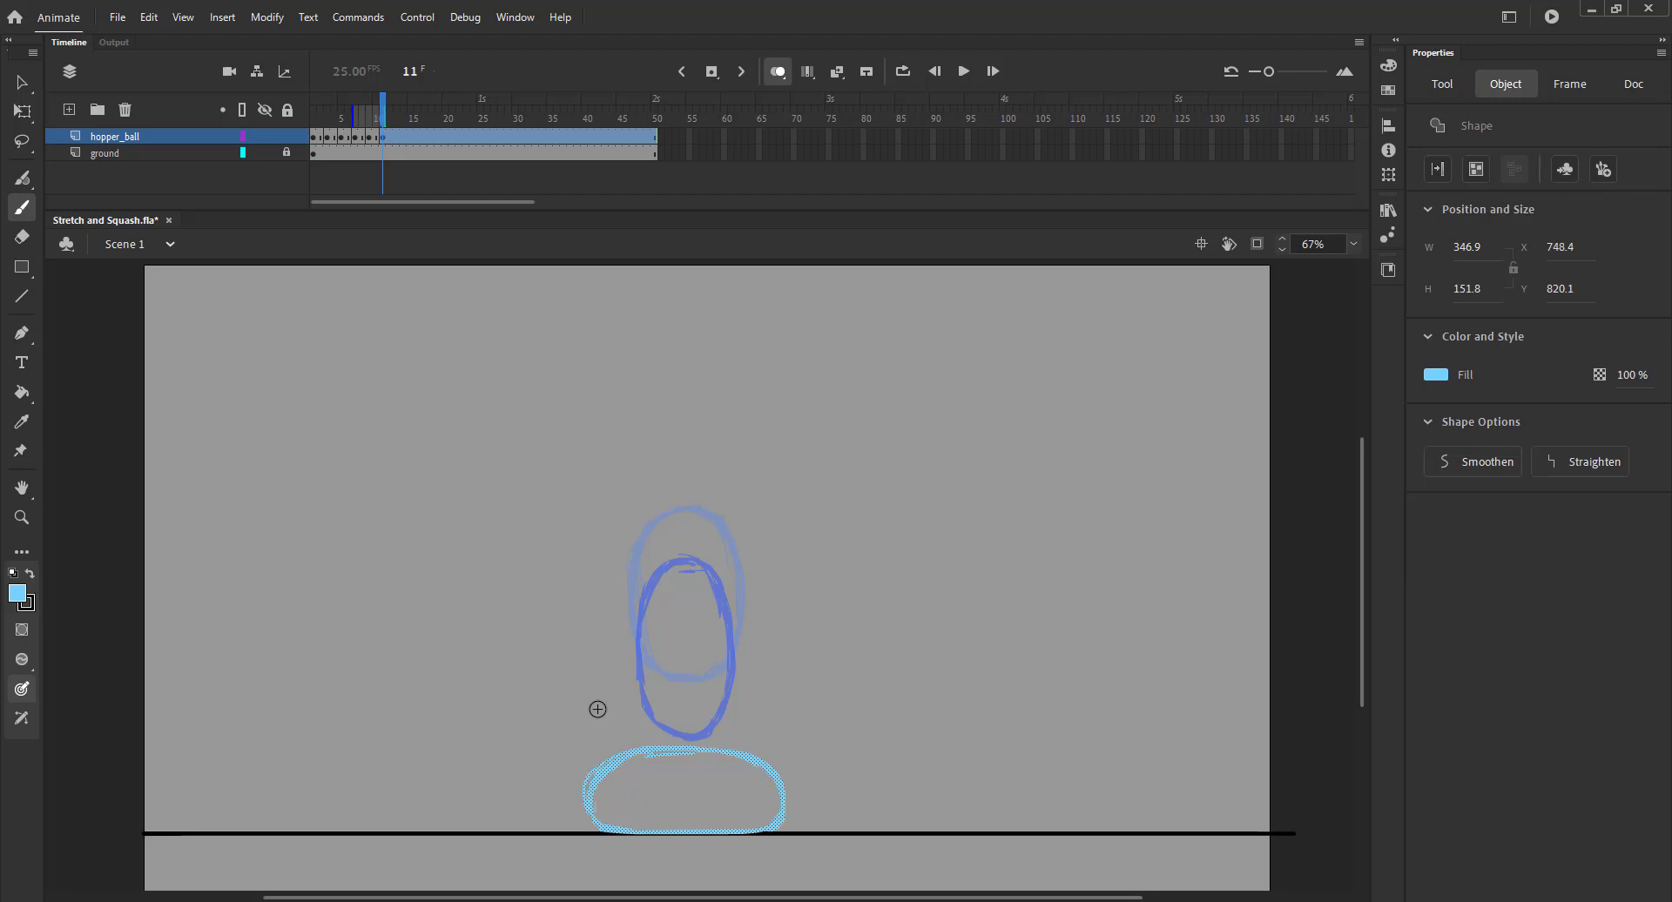
Step: Insert a blank keyframe at frame 13 on hopper_ball and extend the onion skin range back to about frame 3
key(v)
key(period)
key(period)
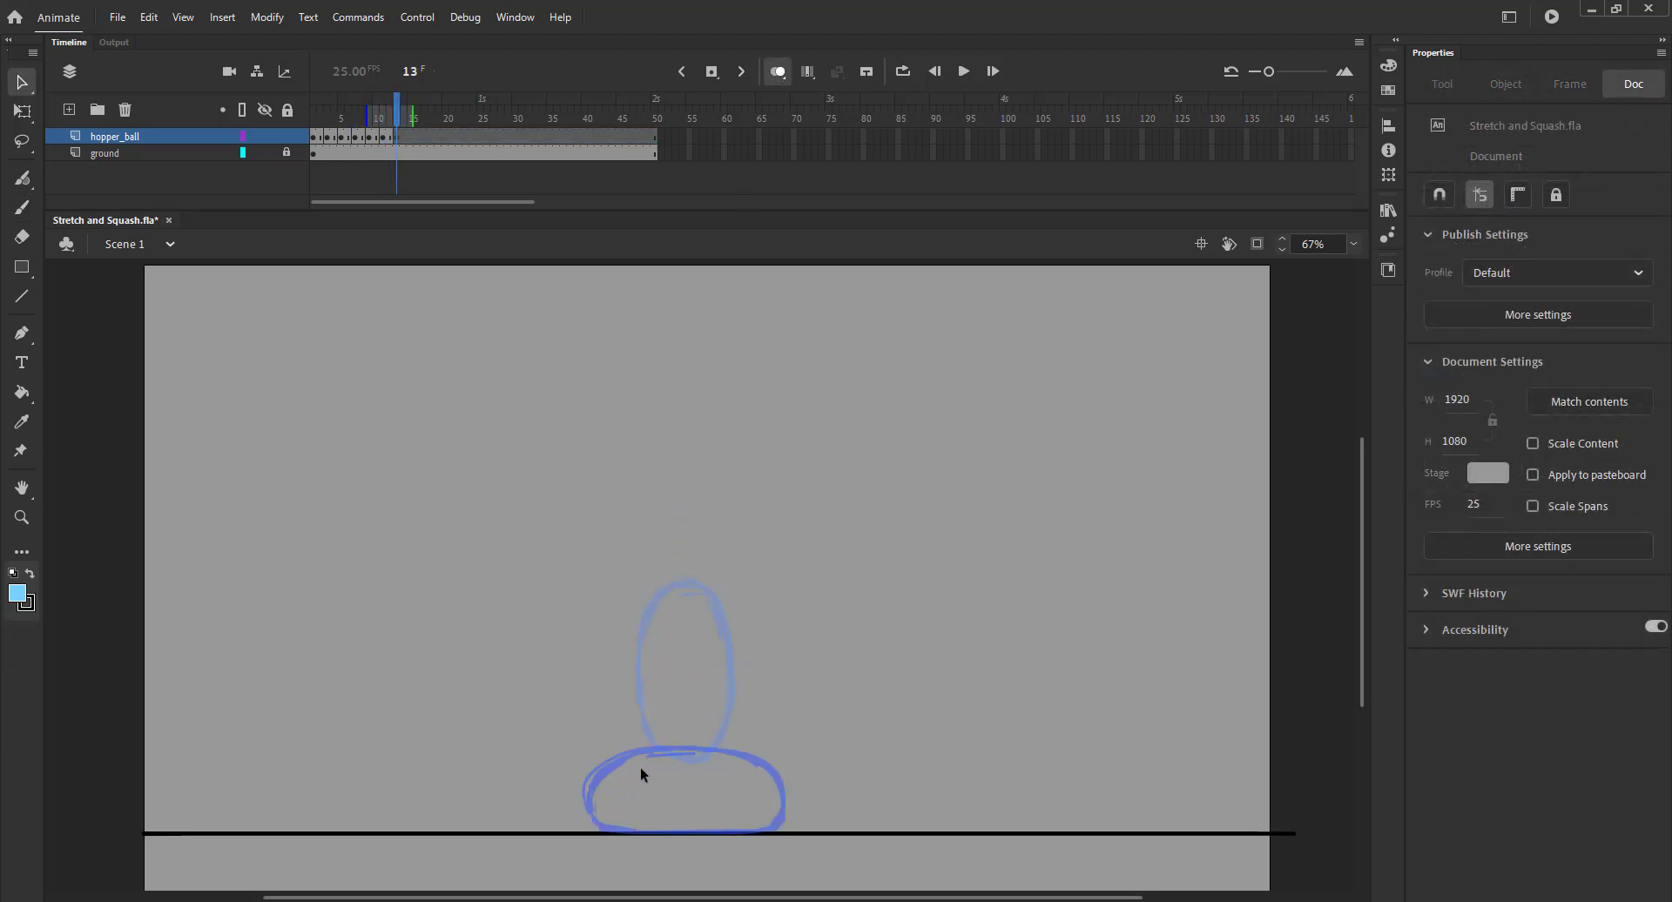
key(b)
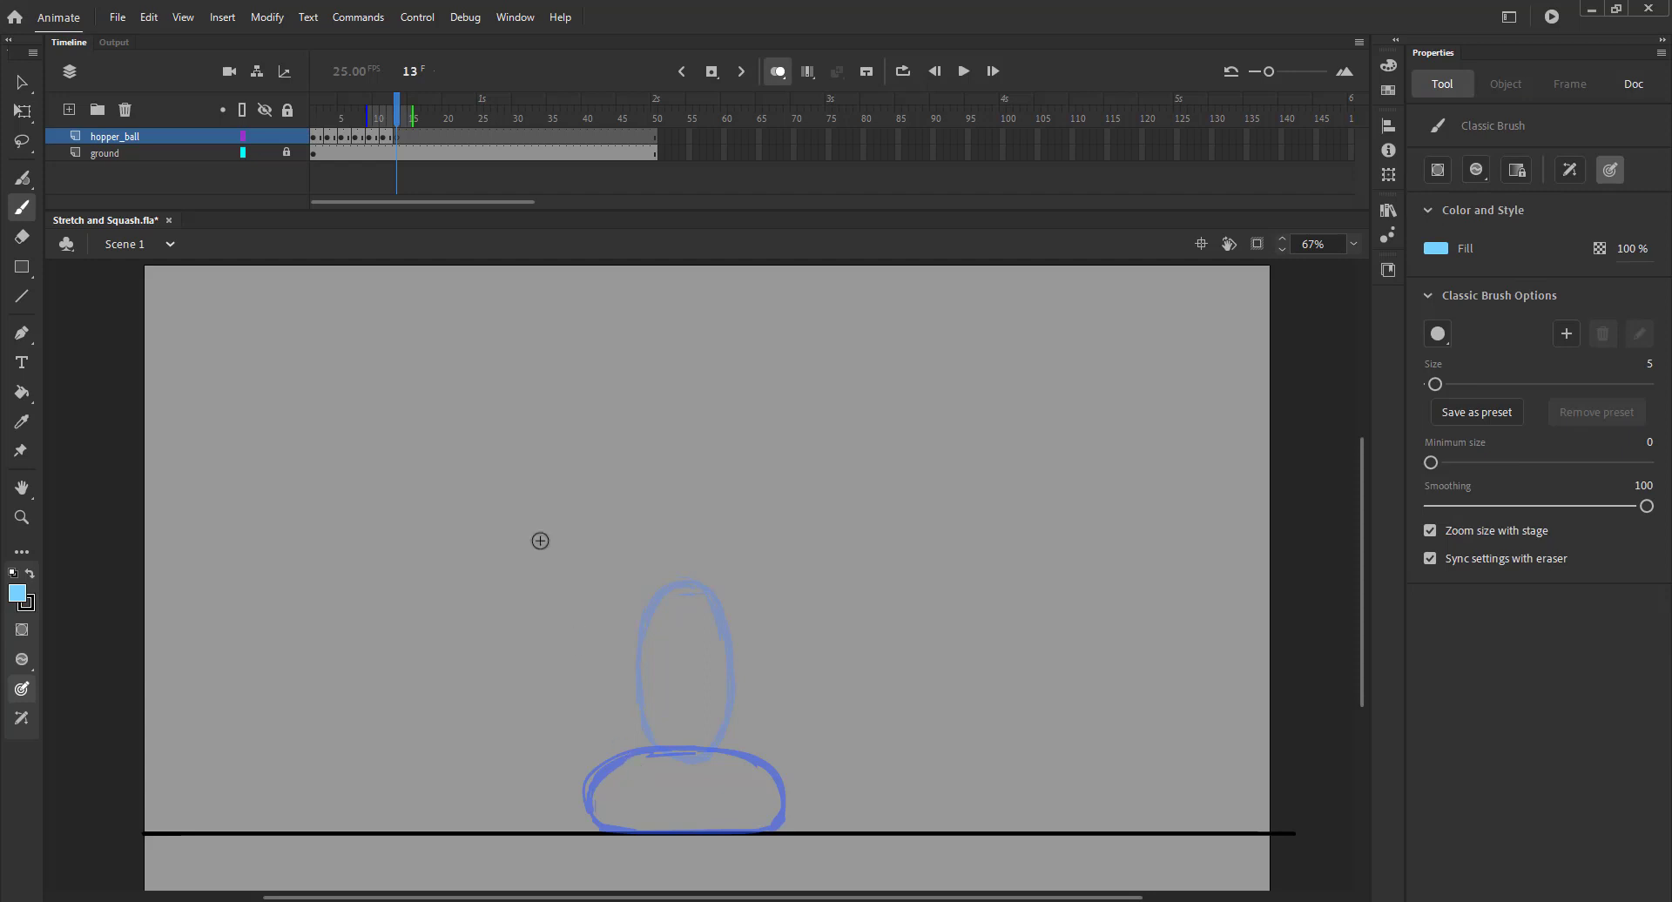
click(370, 116)
mouse_move(338, 120)
mouse_down()
mouse_move(310, 115)
mouse_move(326, 112)
mouse_up()
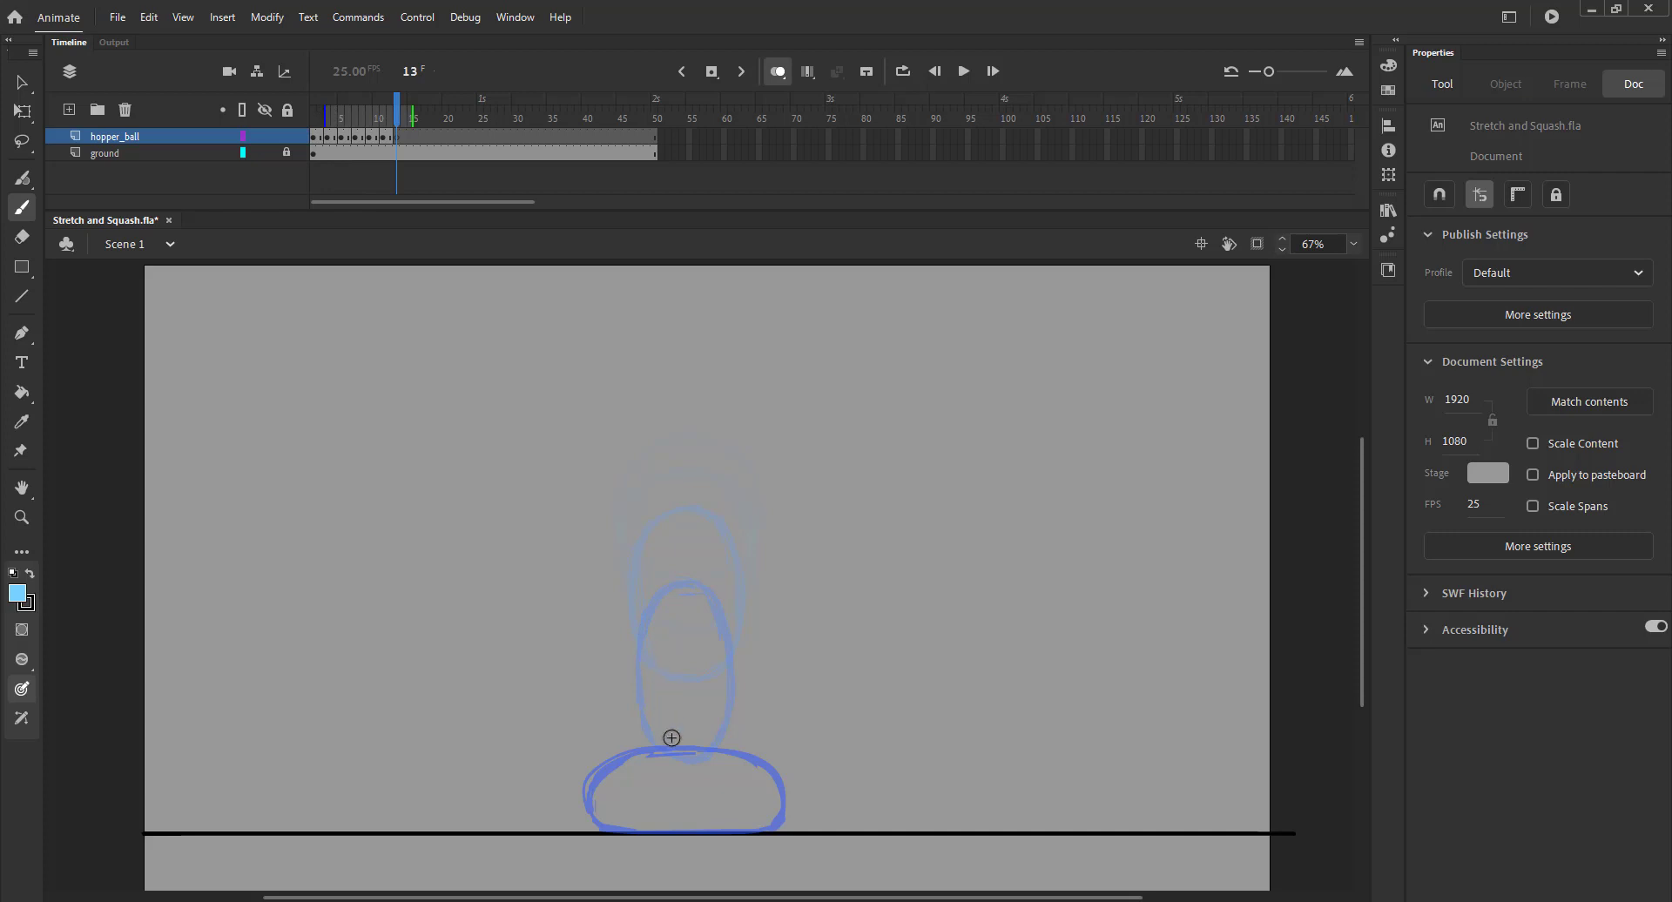
Step: Draw a slightly taller and narrower squashed ball resting on the ground line on frame 13, comparing it with the frame 11 pose
drag(672, 738, 679, 735)
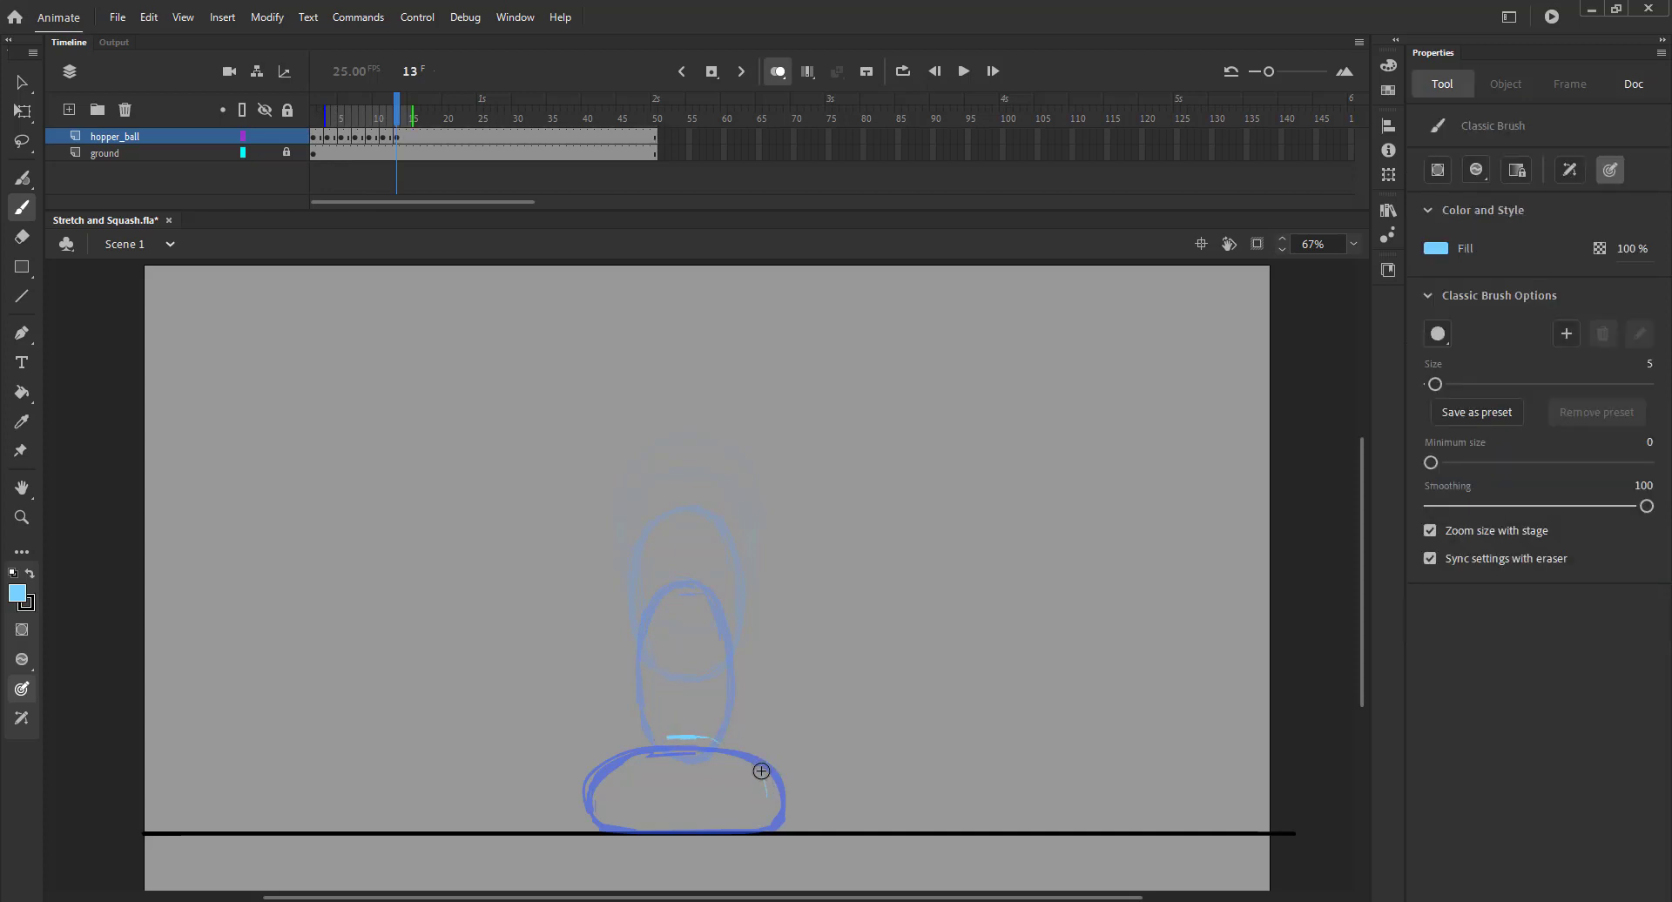
mouse_move(761, 769)
mouse_down()
mouse_move(770, 817)
mouse_move(774, 795)
mouse_move(755, 830)
mouse_move(767, 787)
mouse_move(717, 742)
mouse_up()
mouse_move(599, 785)
mouse_down()
mouse_move(630, 832)
mouse_move(596, 808)
mouse_move(624, 747)
mouse_move(660, 734)
mouse_up()
key(period)
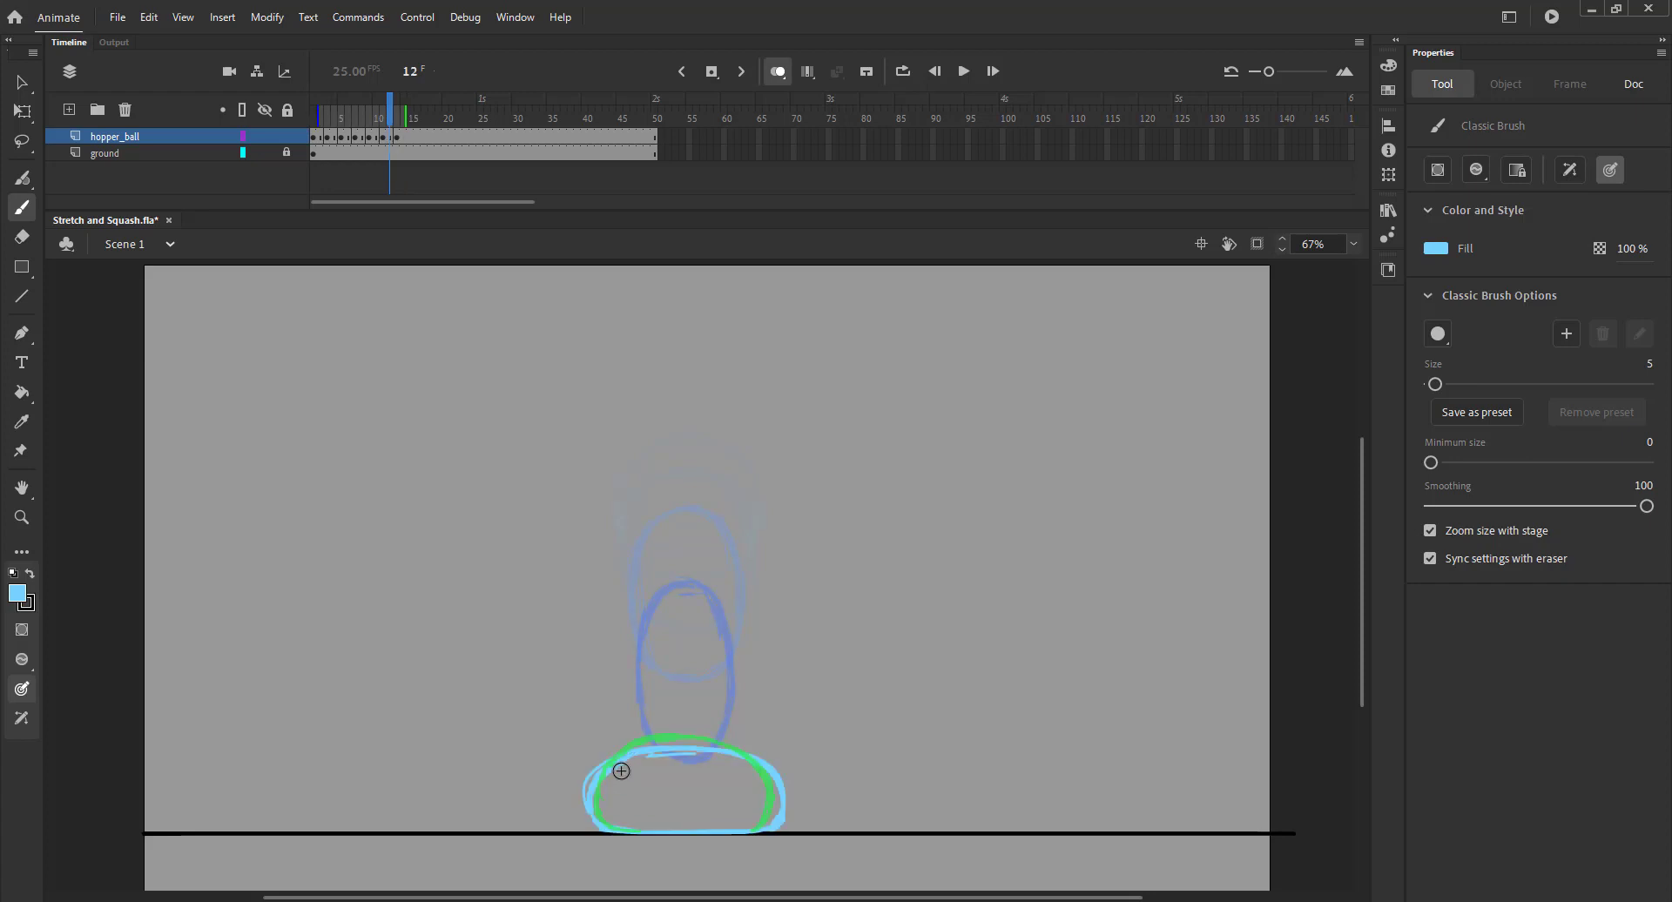
key(comma)
click(389, 135)
click(397, 139)
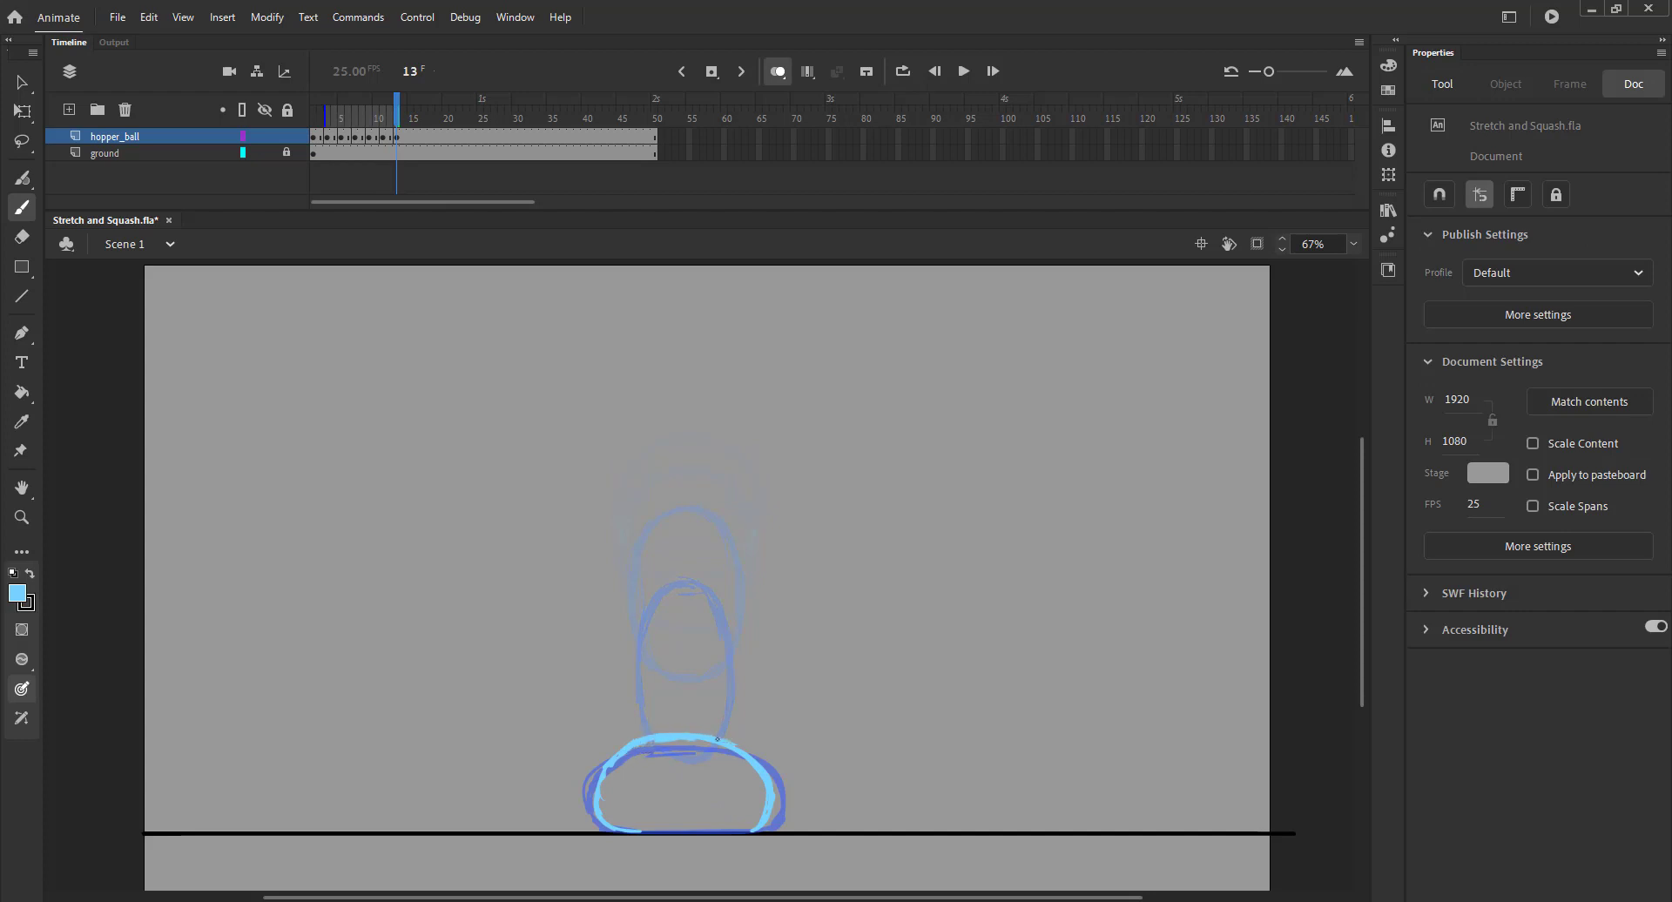
Step: Scrub from frame 1 without onion skinning, close the frame 13 ball's base along the ground line, and save the file
key(comma)
key(period)
click(774, 77)
click(314, 124)
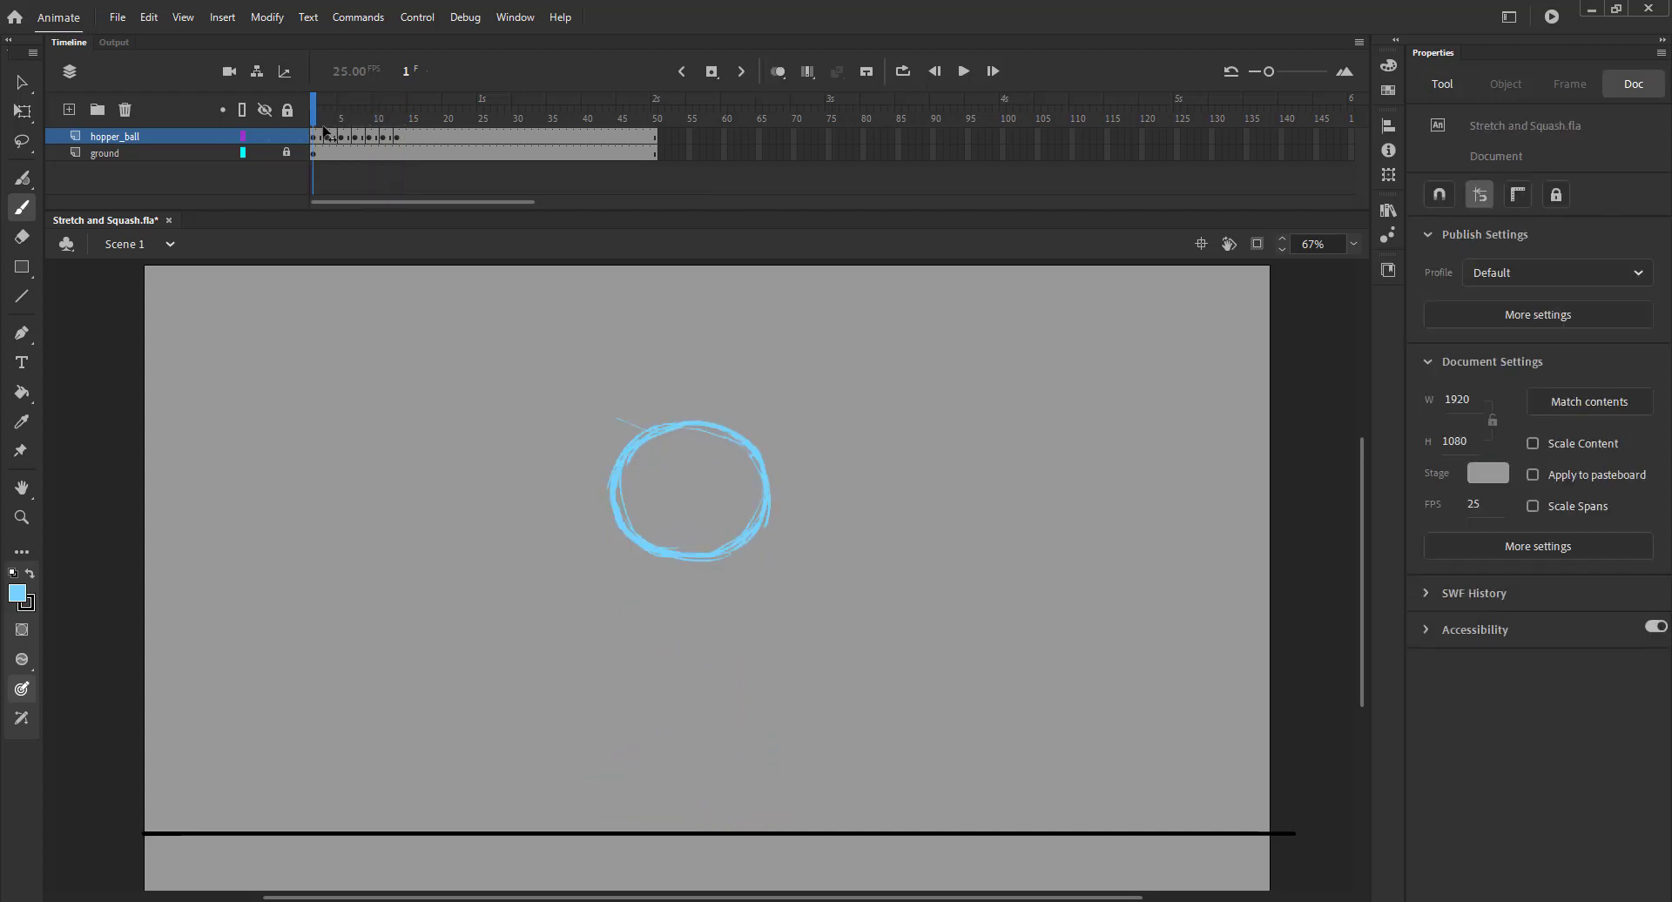
drag(324, 133, 389, 164)
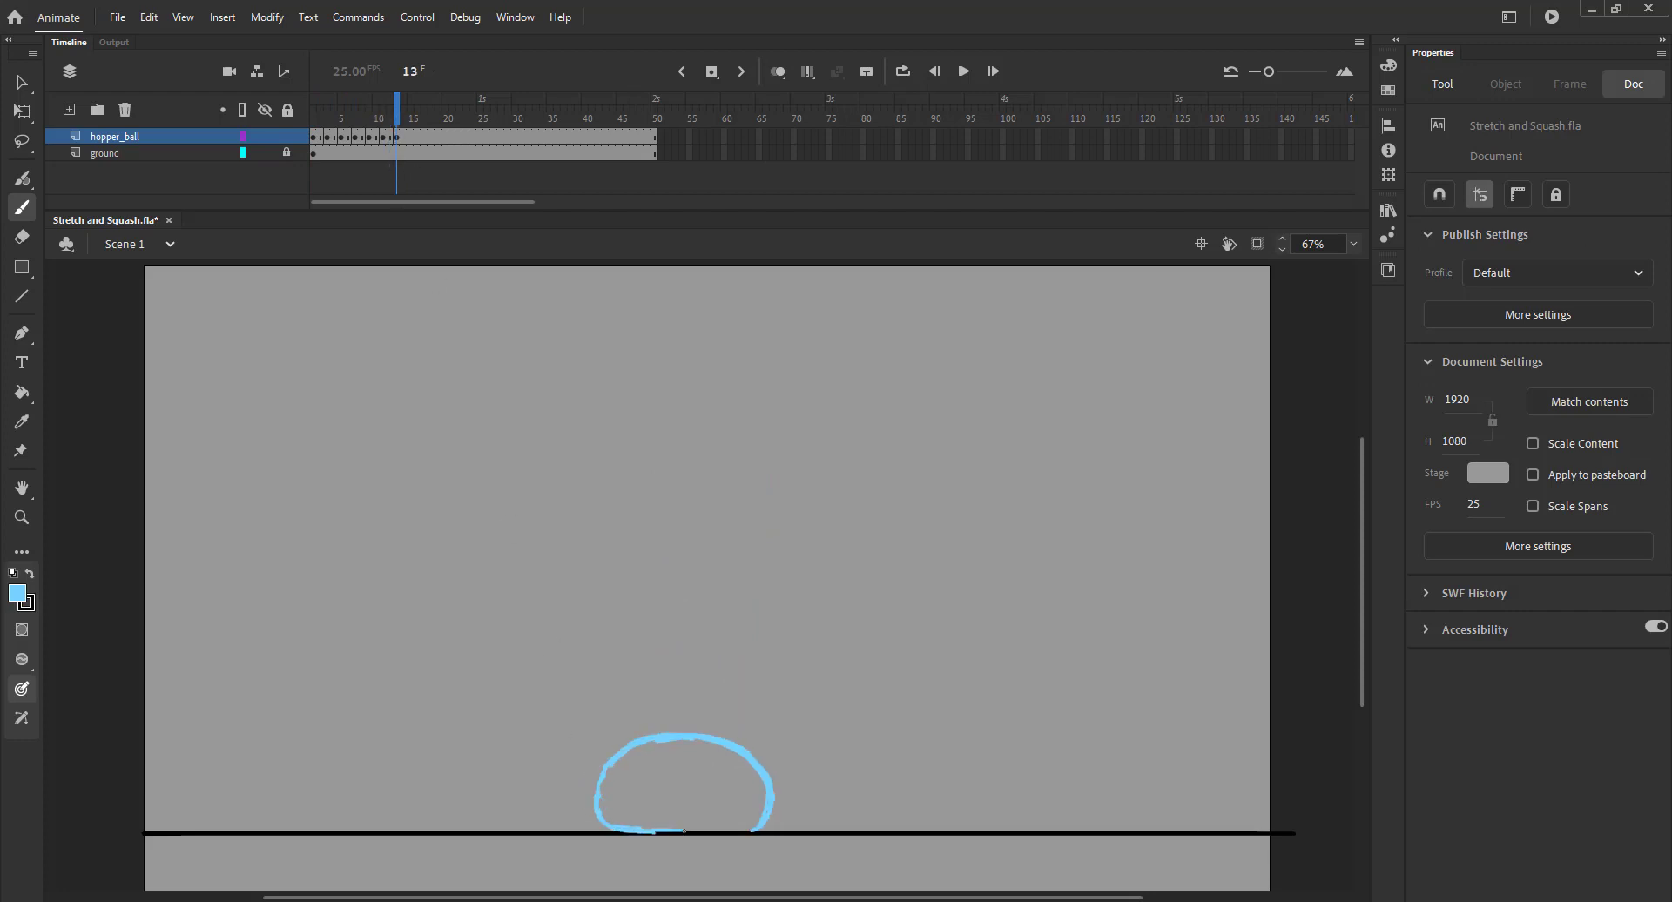
mouse_move(685, 831)
mouse_down()
mouse_move(760, 826)
mouse_move(627, 833)
mouse_up()
key(ctrl+s)
Step: Add a blank keyframe at frame 15 with onion skinning on and draw a taller, rounder ball sitting on the ground line
mouse_move(403, 137)
mouse_down()
mouse_move(348, 136)
mouse_move(410, 136)
mouse_up()
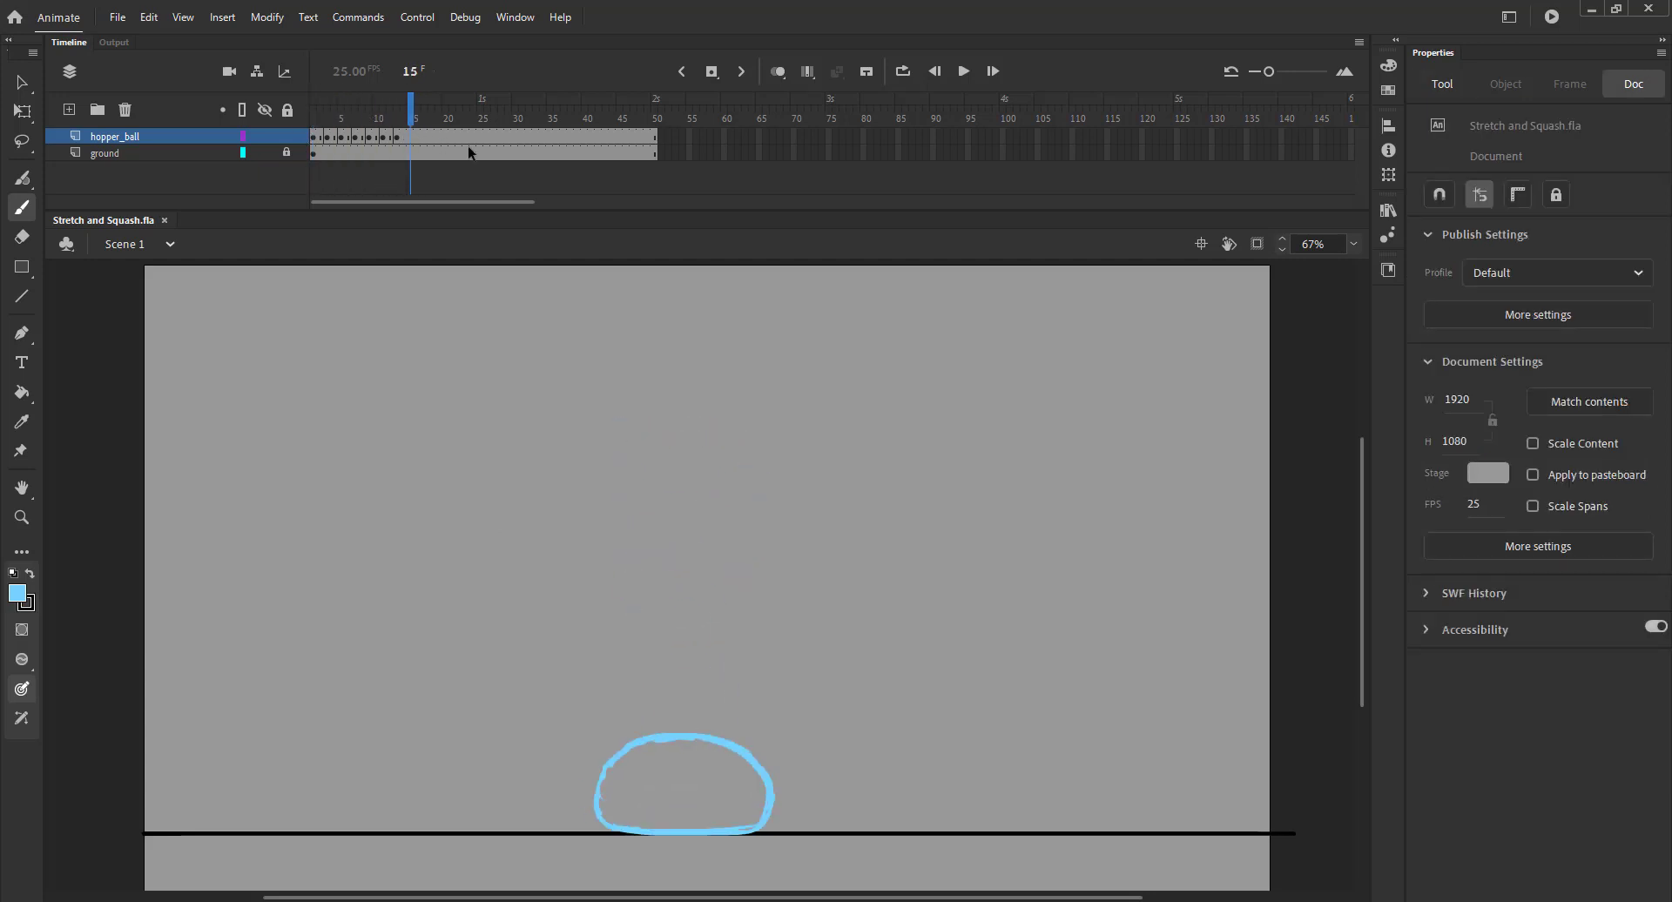
key(F7)
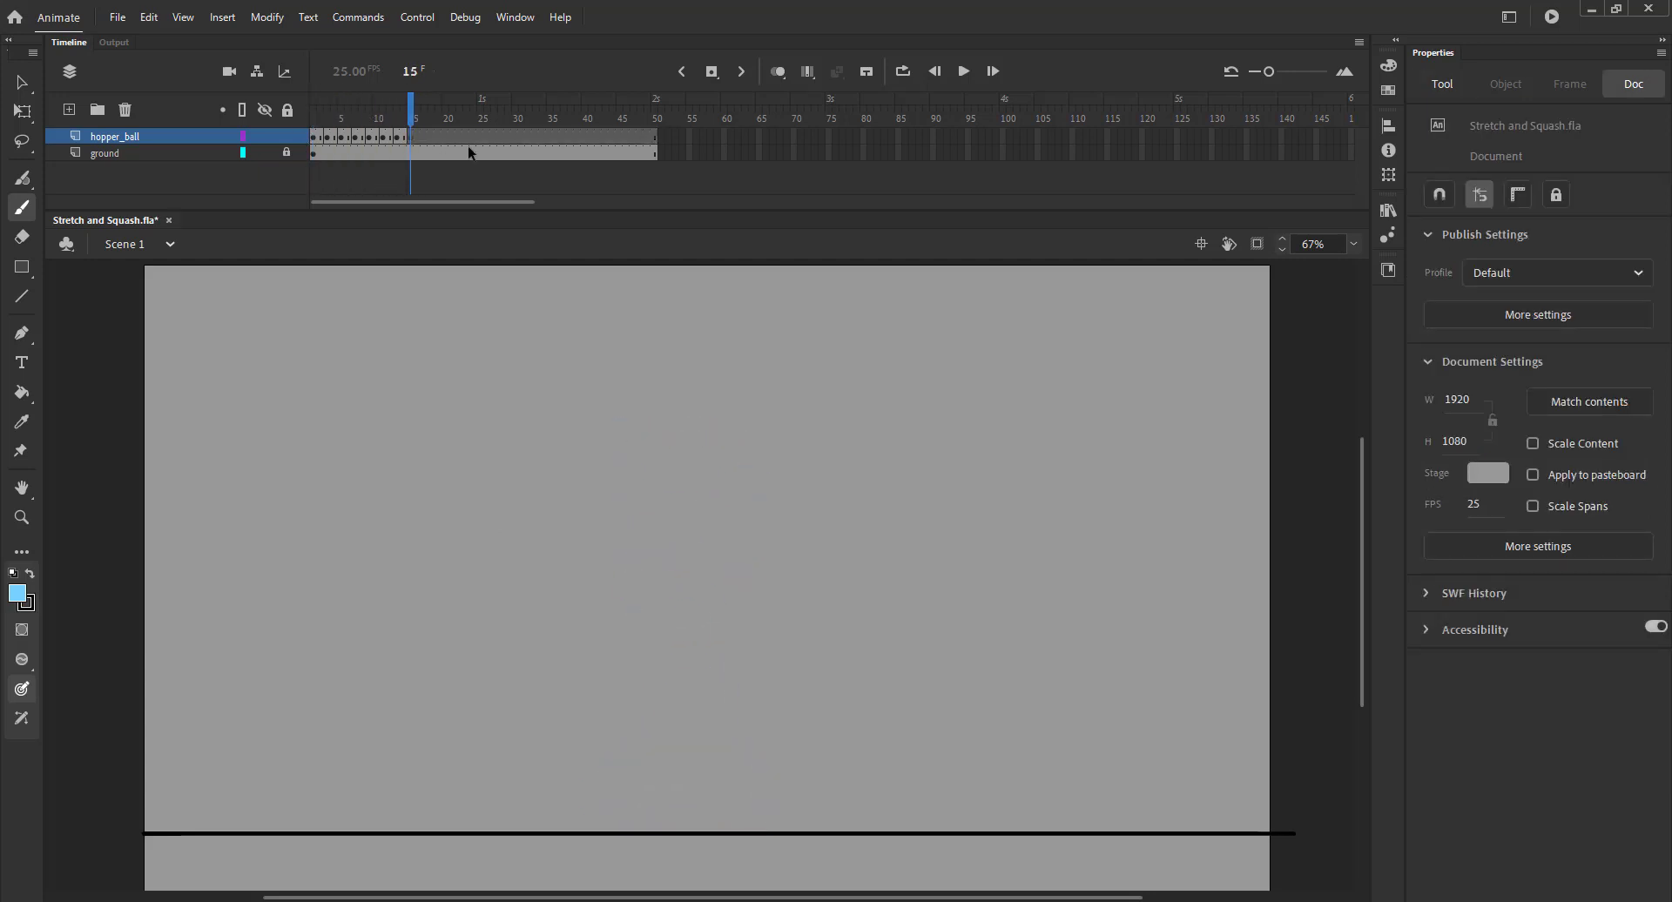
click(769, 74)
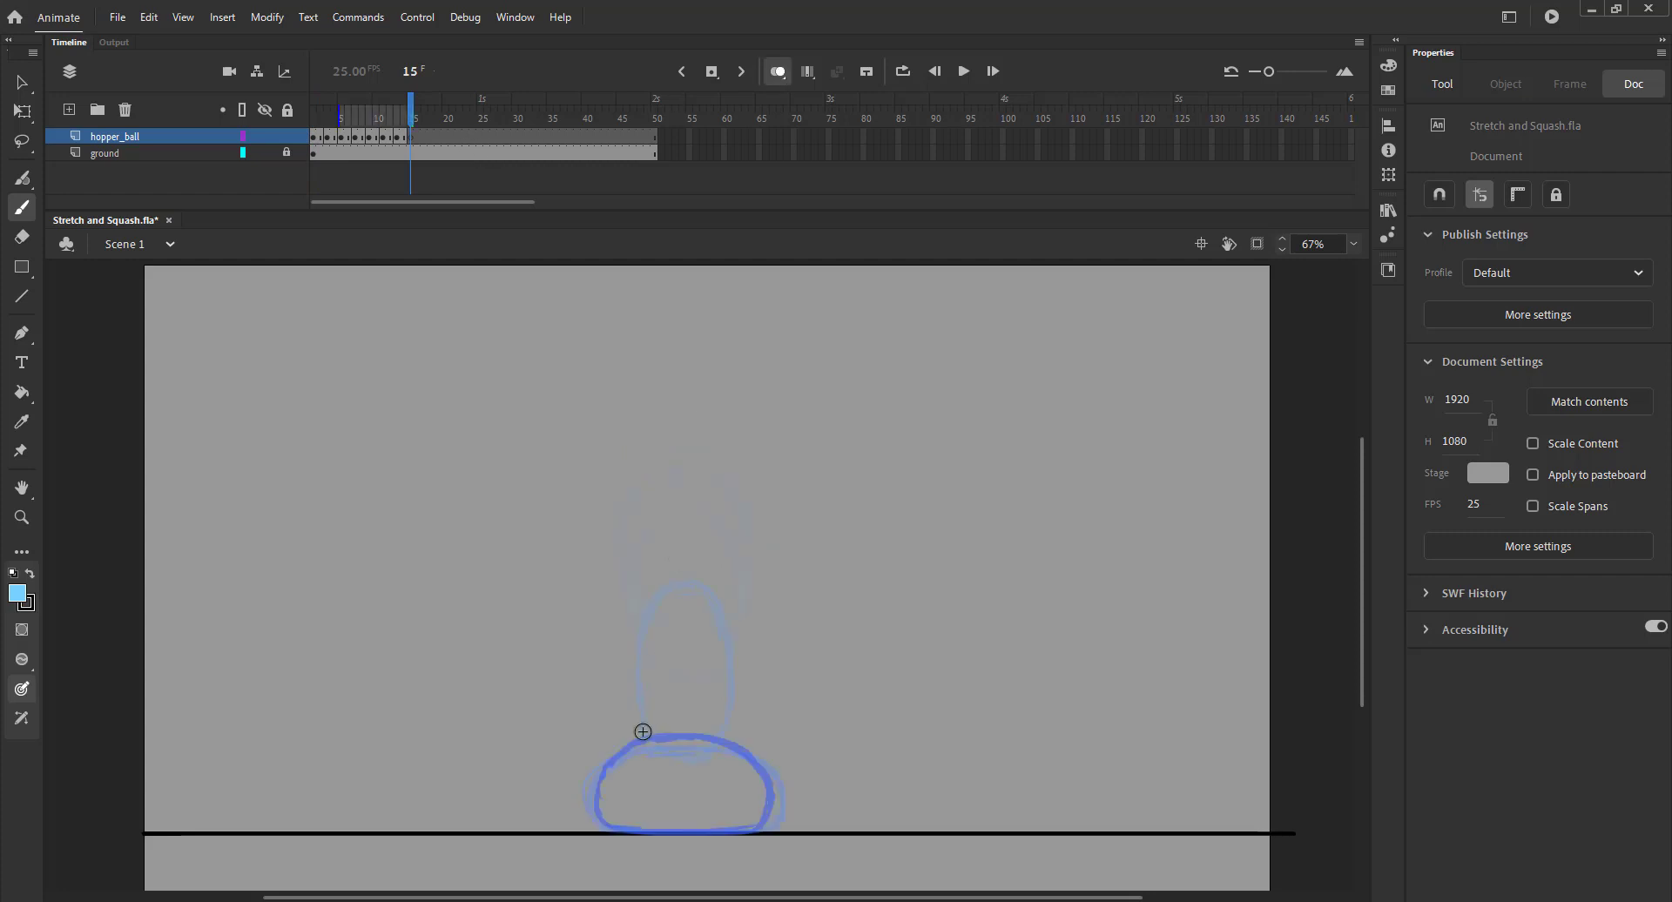
key(b)
drag(613, 775, 616, 794)
mouse_move(667, 718)
mouse_down()
mouse_move(751, 756)
mouse_move(729, 732)
mouse_move(750, 779)
mouse_move(733, 822)
mouse_up()
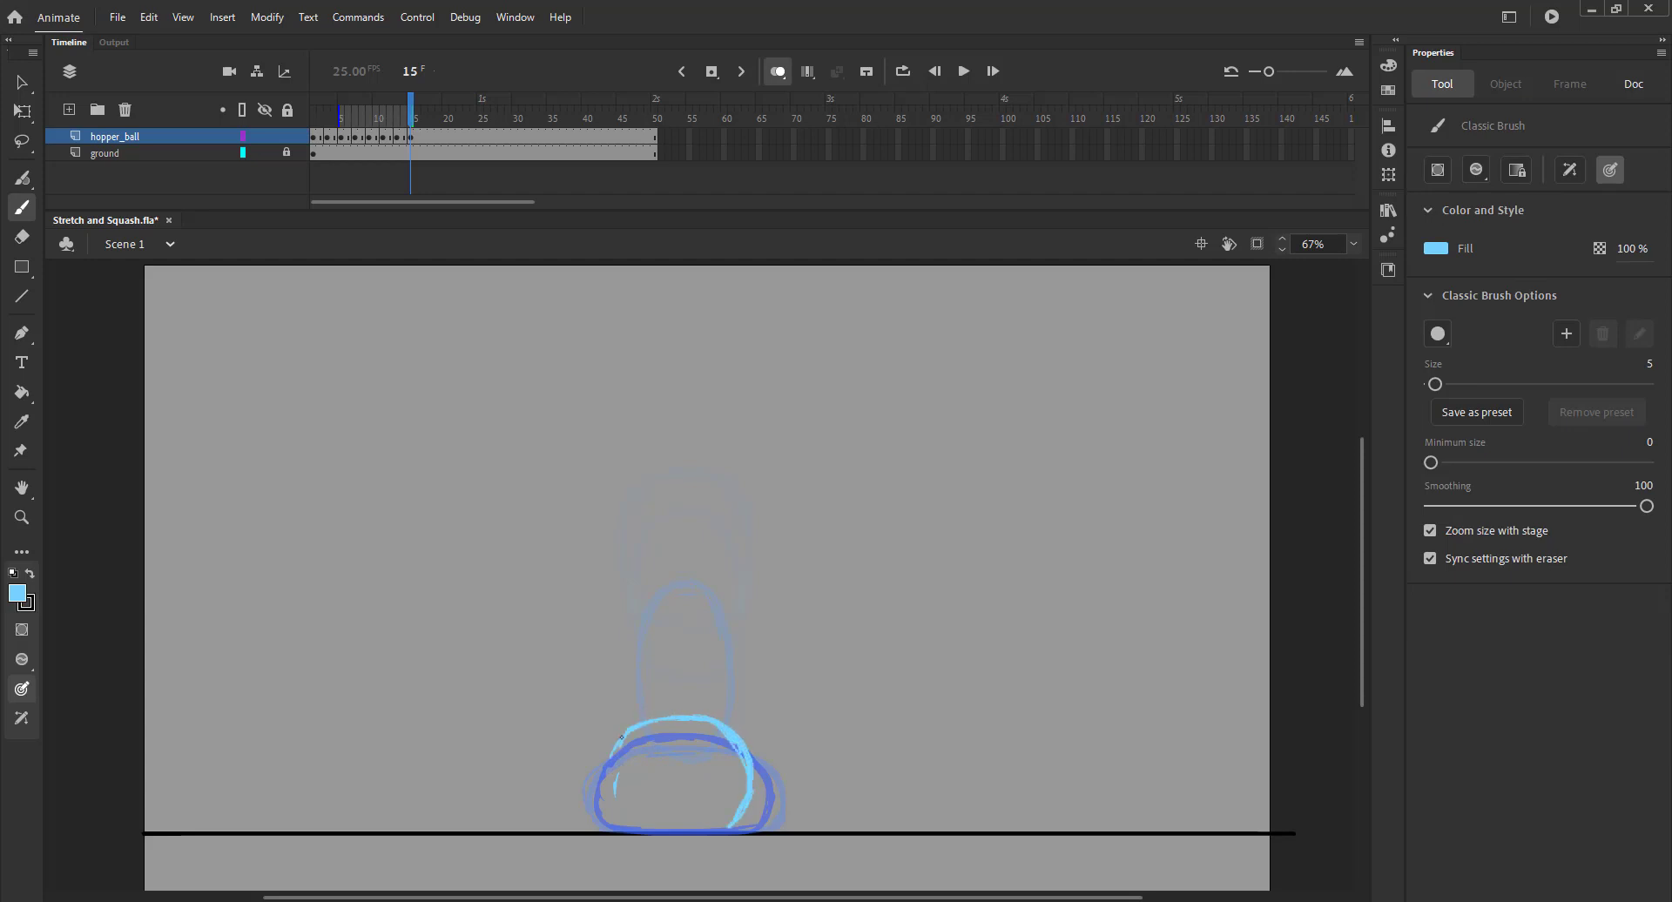
mouse_move(621, 737)
mouse_down()
mouse_move(612, 818)
mouse_move(662, 833)
mouse_move(745, 812)
mouse_move(683, 832)
mouse_move(617, 818)
mouse_up()
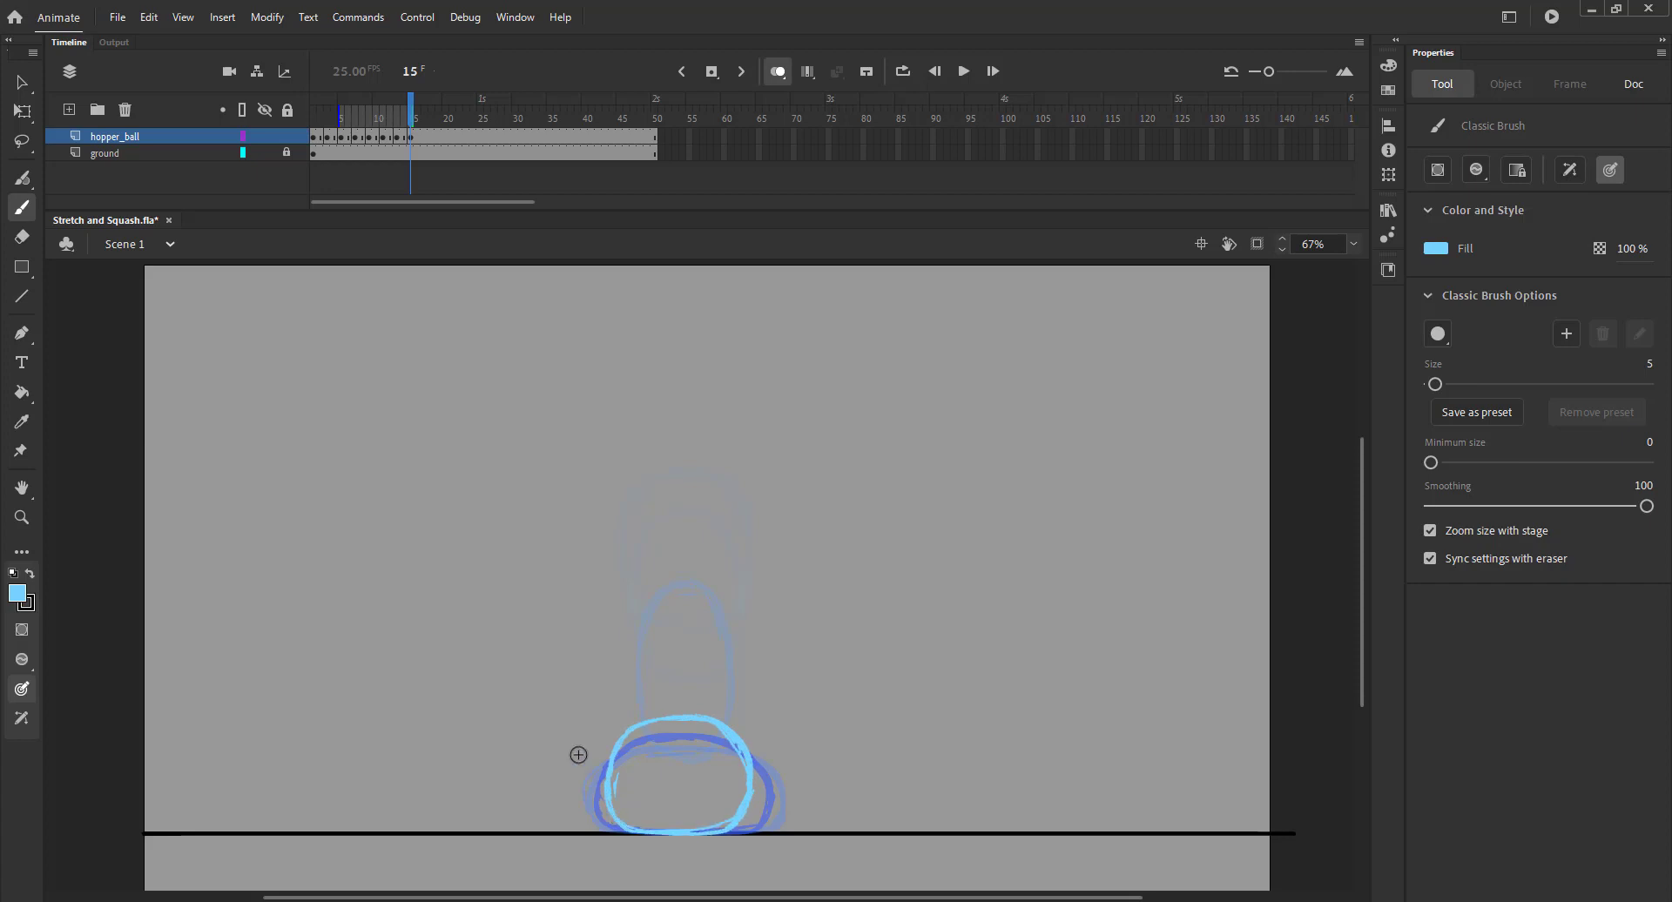
Step: Preview the animation, reinforce the top outline of the frame 15 ball, and save the file
key(ctrl+a)
key(Return)
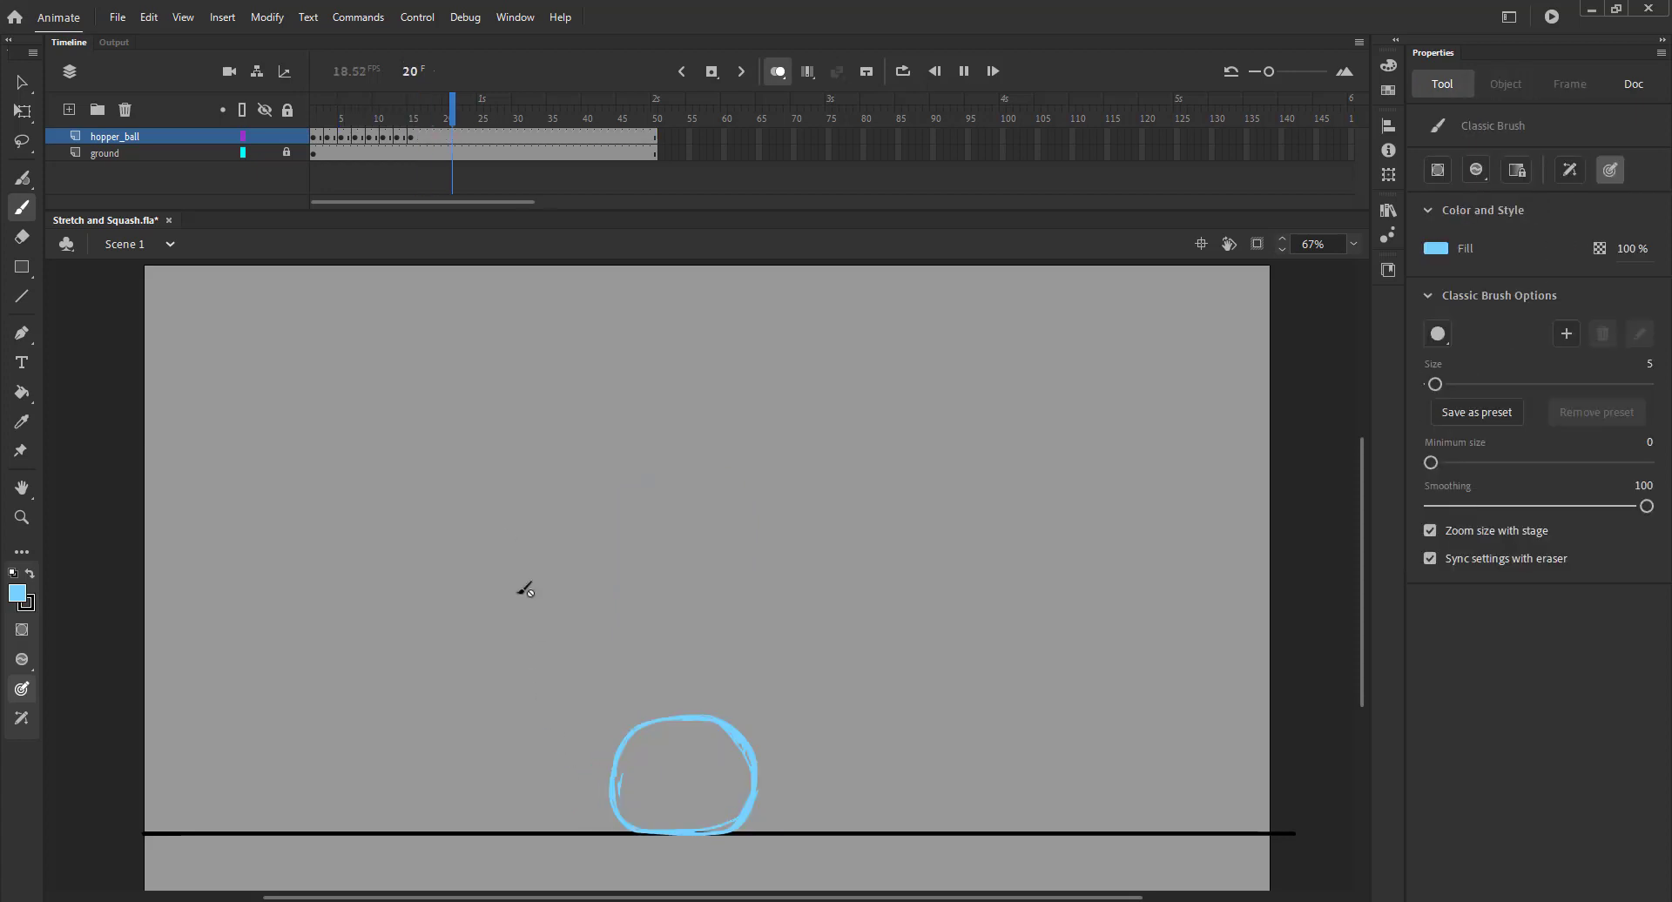
key(Return)
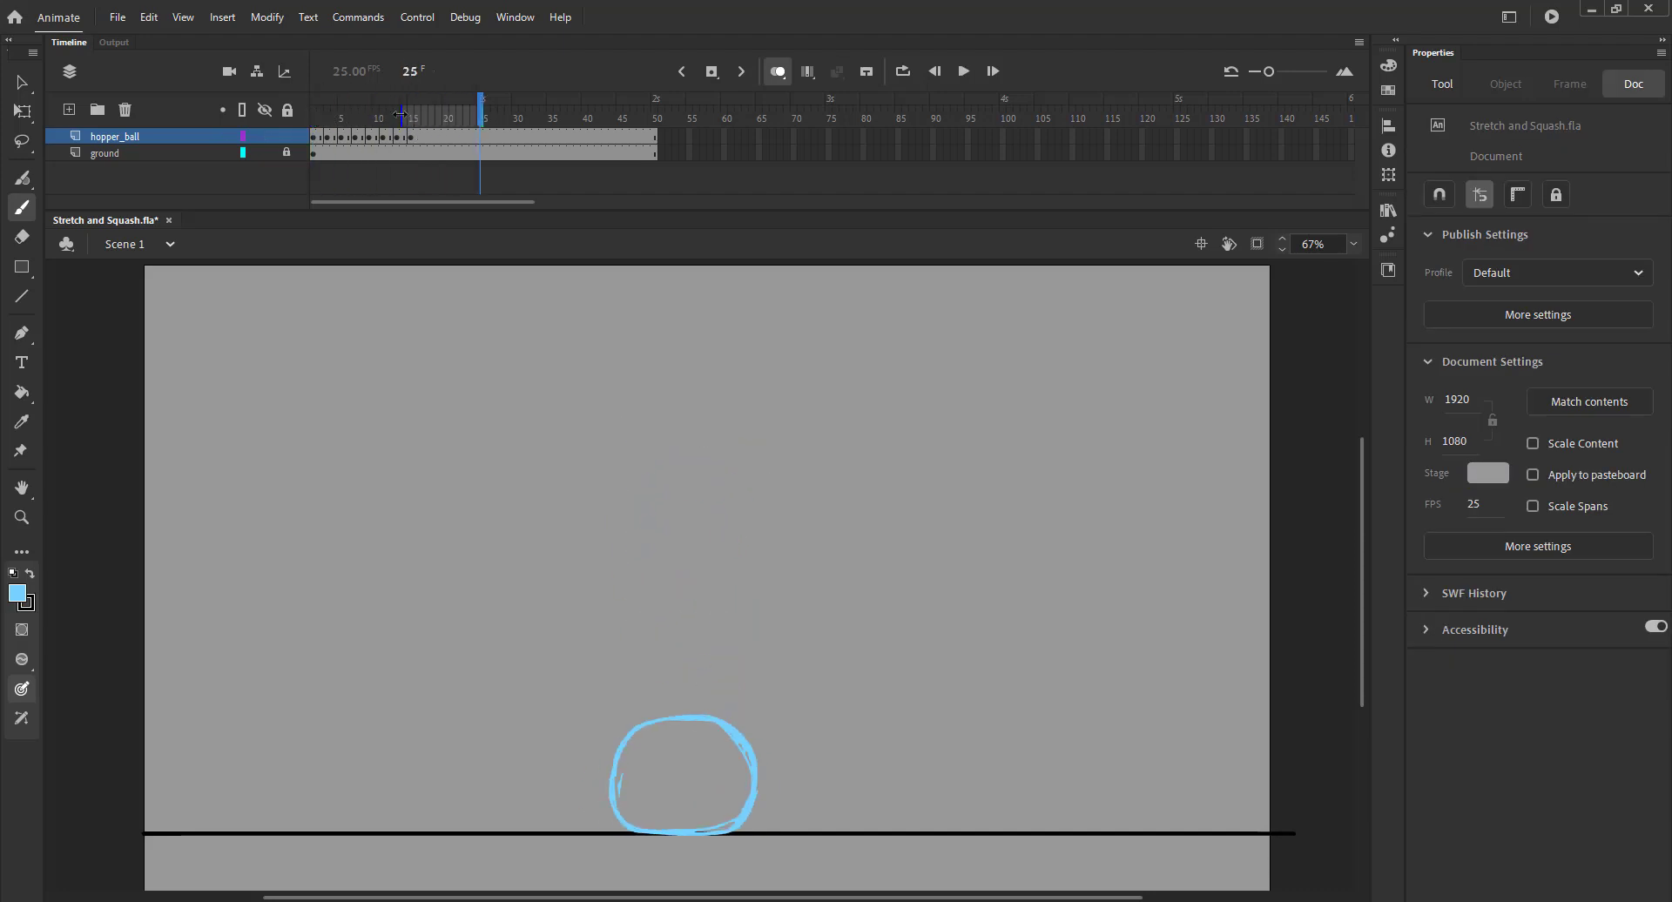
click(419, 120)
click(408, 114)
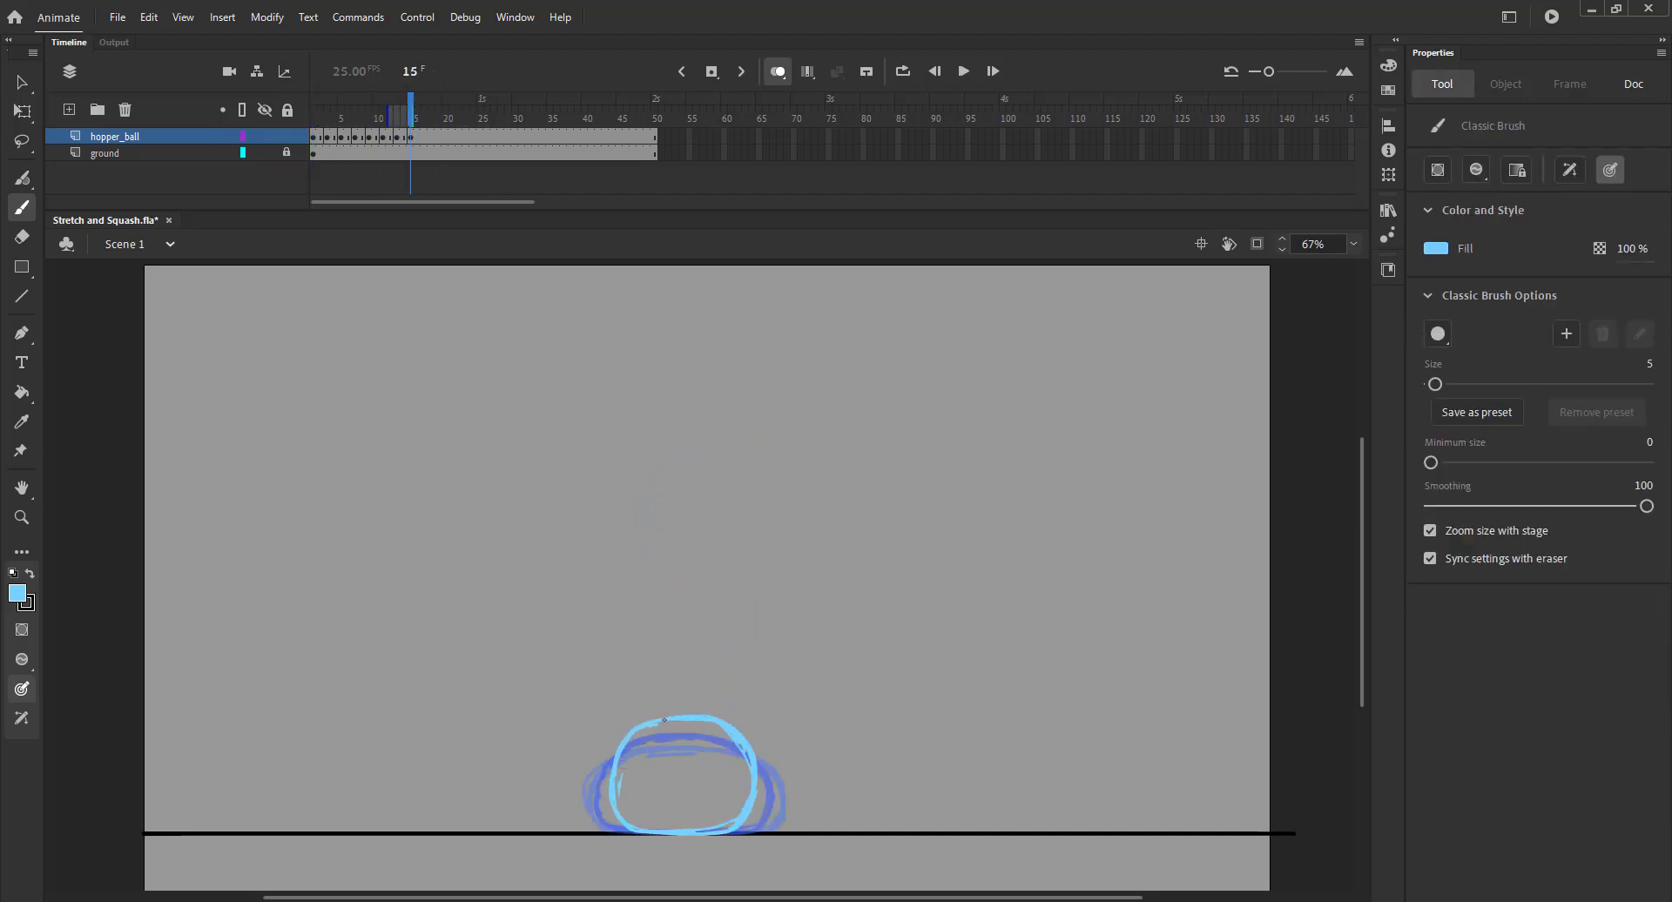
drag(640, 721, 699, 712)
key(ctrl+s)
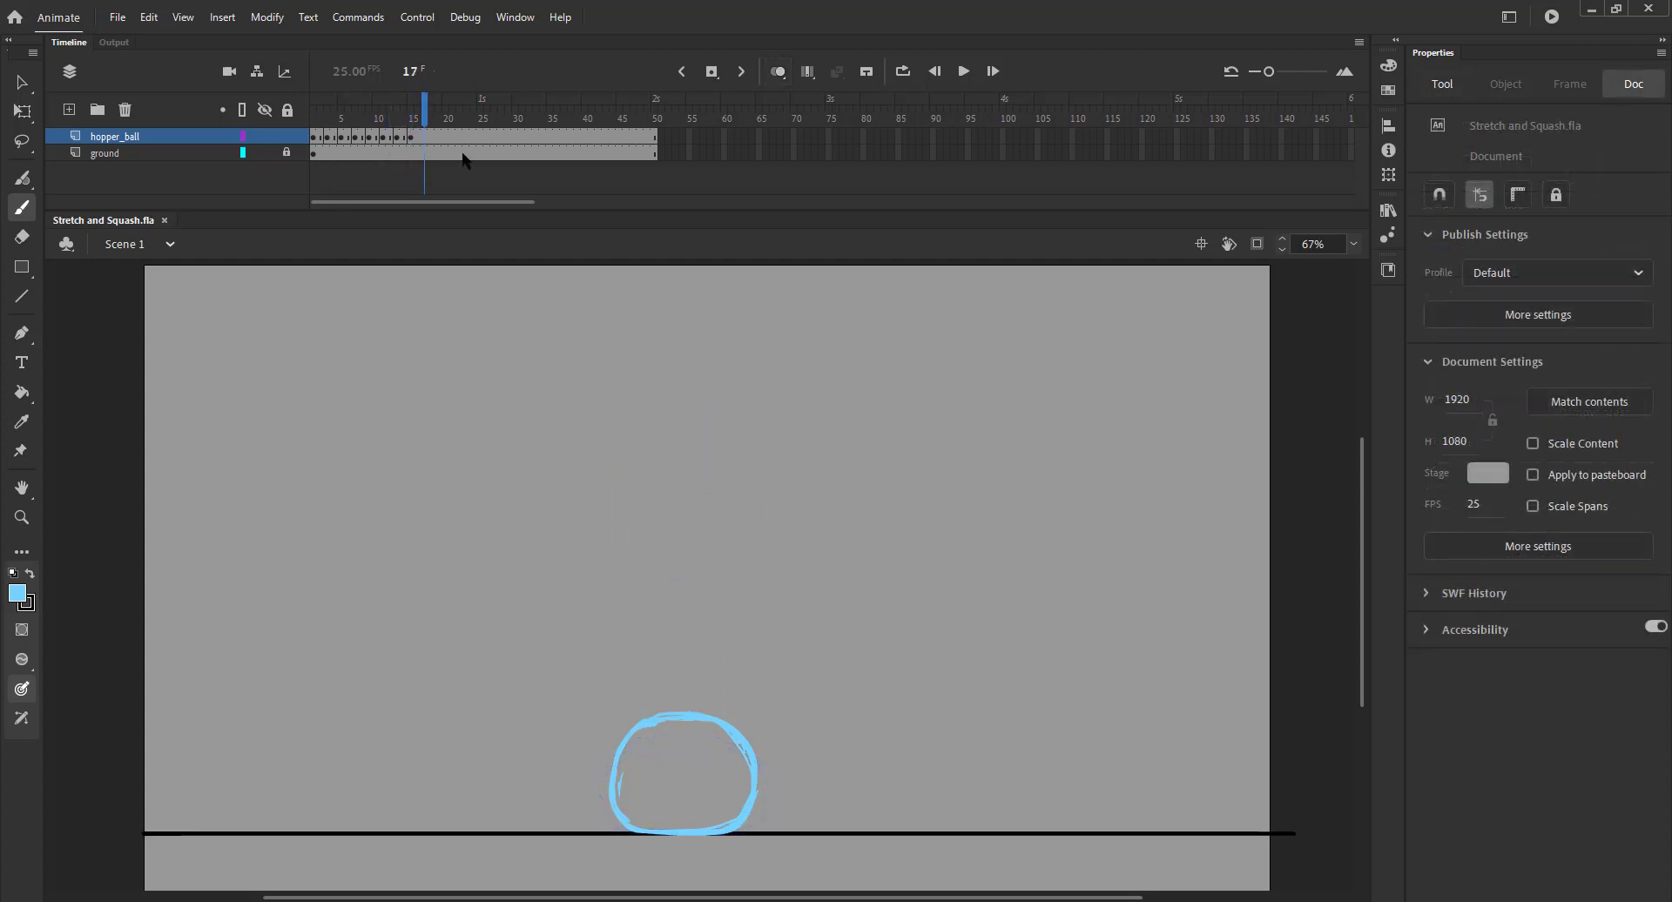
Step: Add a blank keyframe at frame 17, draw a narrow stretched ball rising above the frame 15 pose, and save the file
key(F6)
click(774, 74)
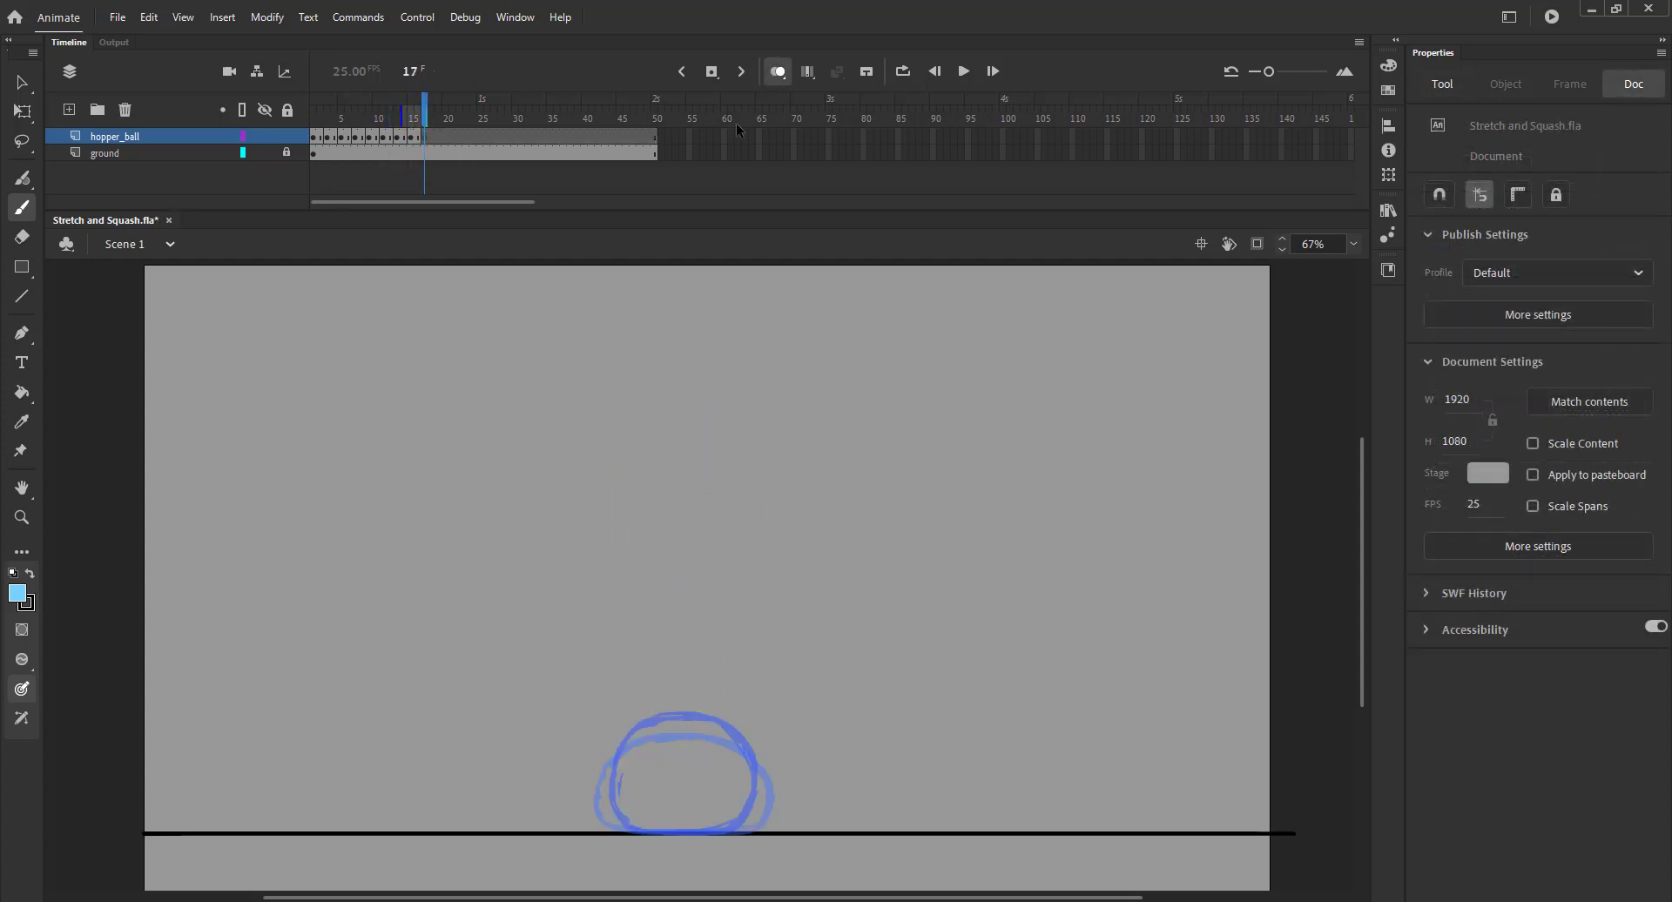
key(ctrl+s)
drag(402, 116, 372, 115)
mouse_move(670, 567)
mouse_down()
mouse_move(693, 565)
mouse_move(723, 601)
mouse_move(713, 725)
mouse_up()
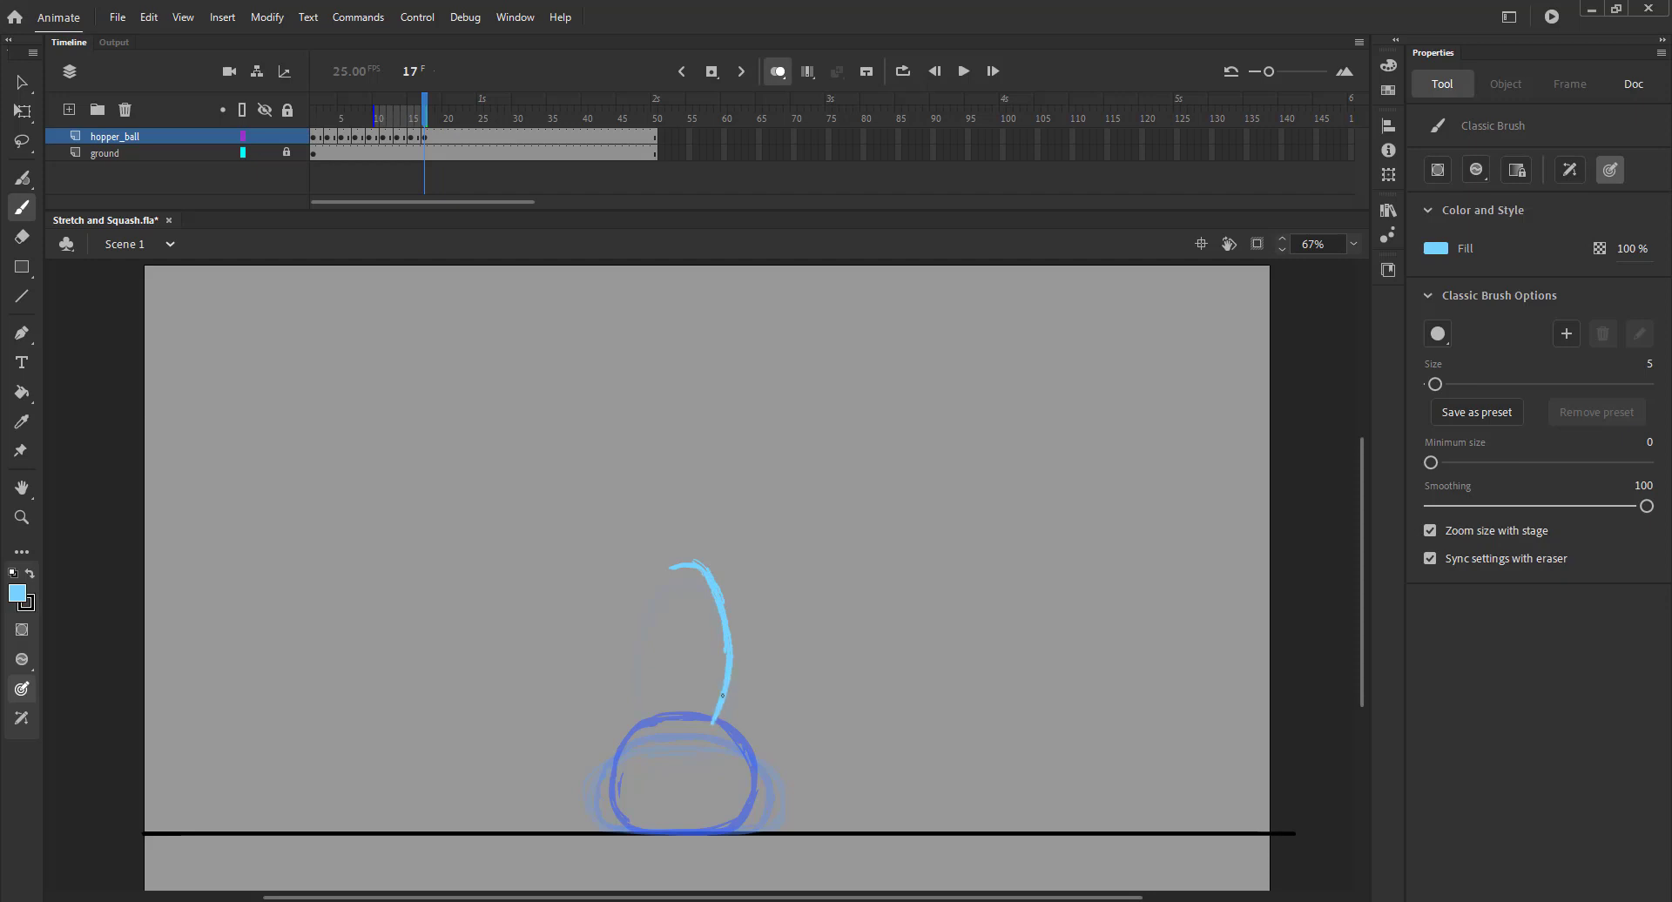
mouse_move(651, 587)
mouse_down()
mouse_move(633, 657)
mouse_move(640, 617)
mouse_move(652, 718)
mouse_move(641, 695)
mouse_move(666, 725)
mouse_move(707, 727)
mouse_up()
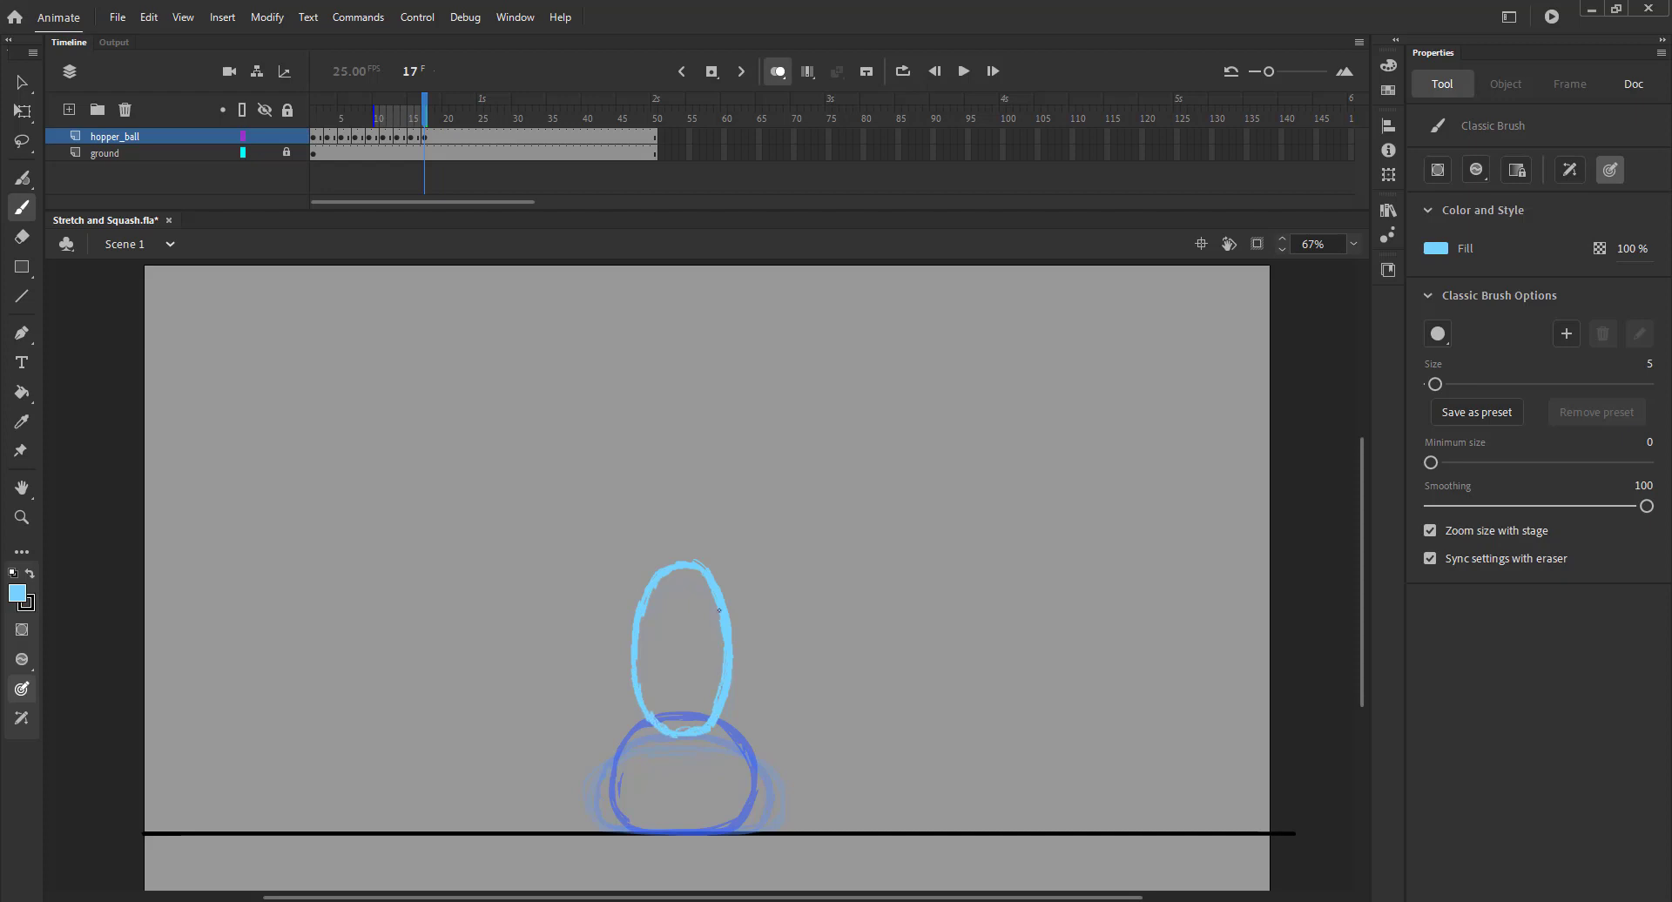
key(ctrl+s)
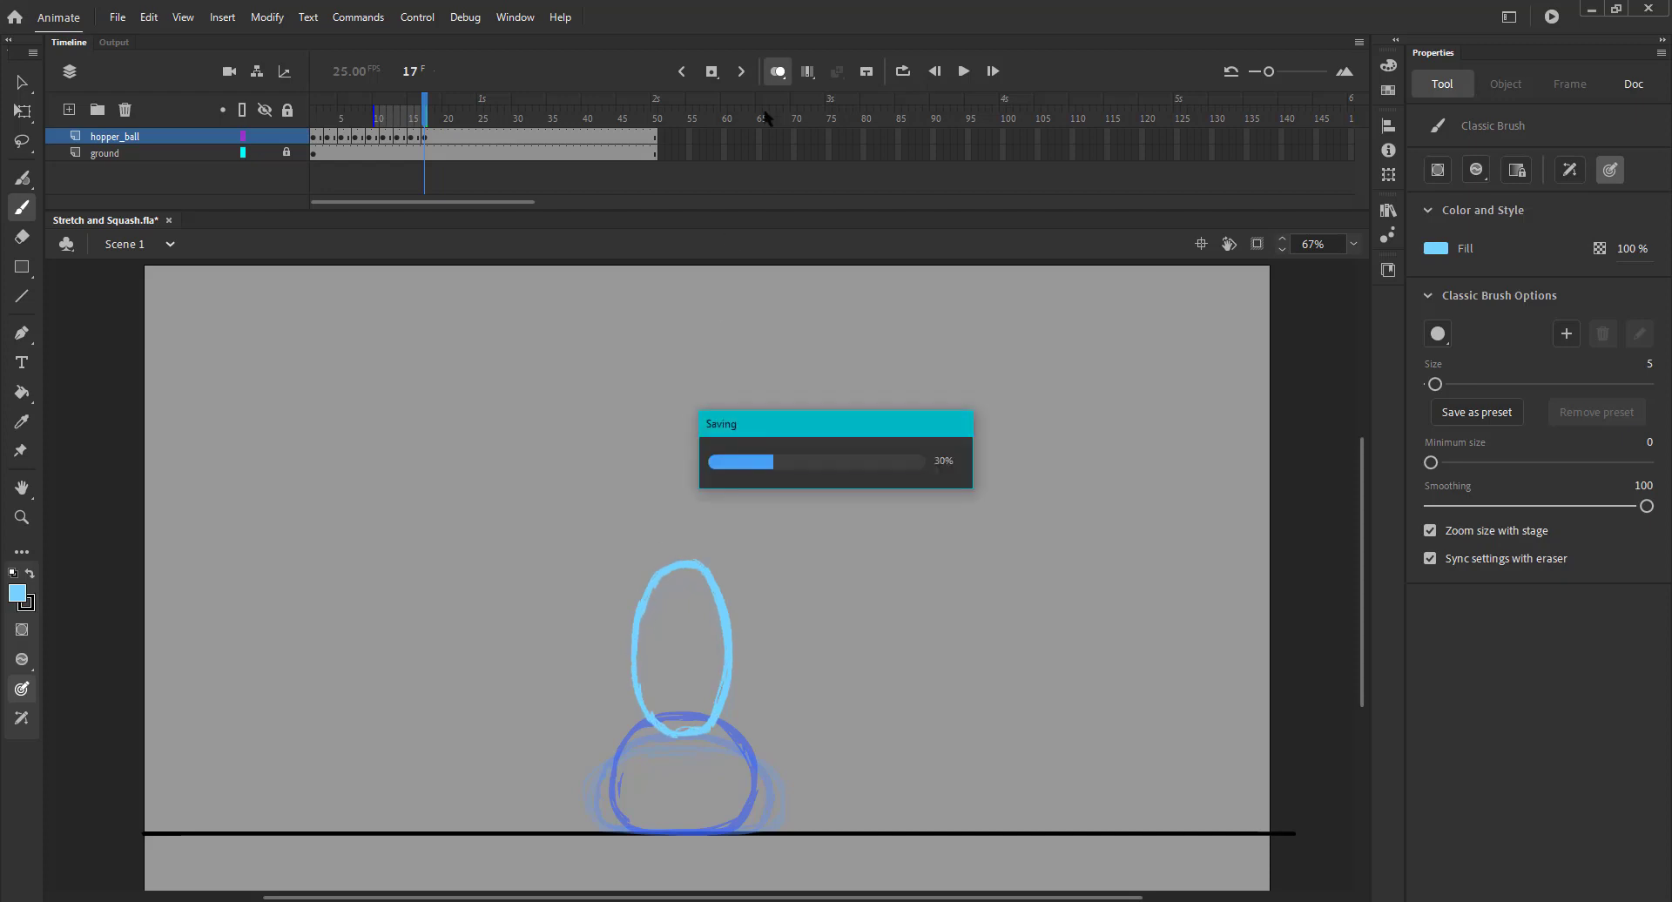
Step: Scrub the poses with onion skinning off and copy the round ball keyframe from frame 1 to frame 25
click(777, 72)
mouse_move(425, 115)
mouse_down()
mouse_move(328, 132)
mouse_move(482, 135)
mouse_move(442, 116)
mouse_up()
click(318, 137)
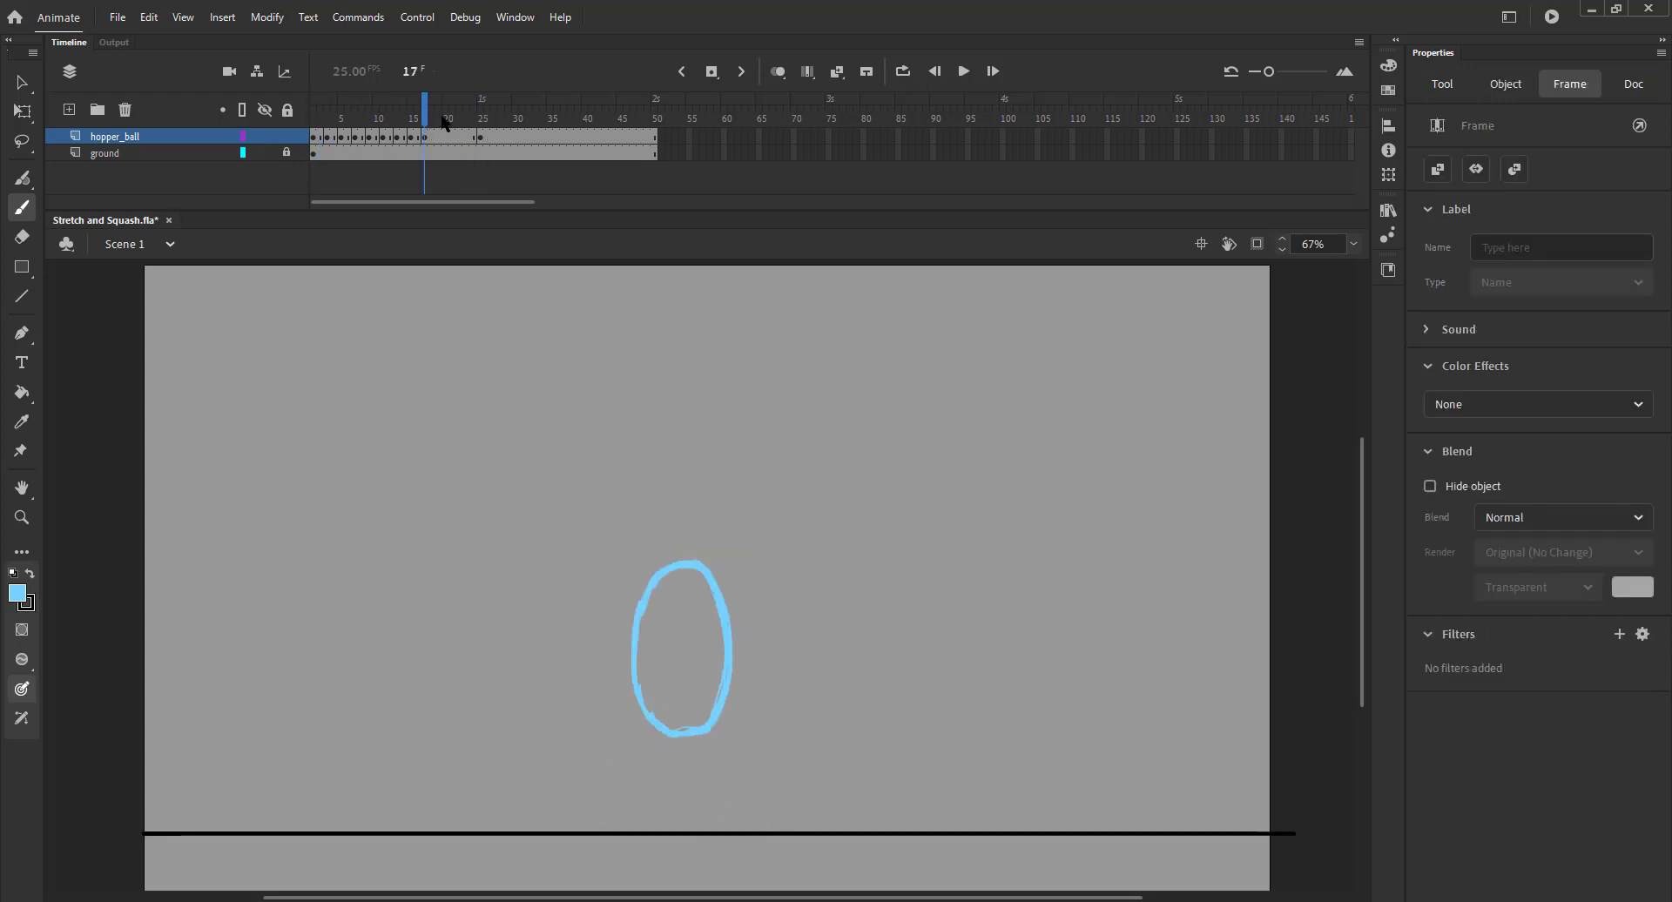
Step: Move the copied round ball keyframe to frame 21 and insert a blank keyframe at frame 19 with onion skinning on
click(778, 72)
click(435, 119)
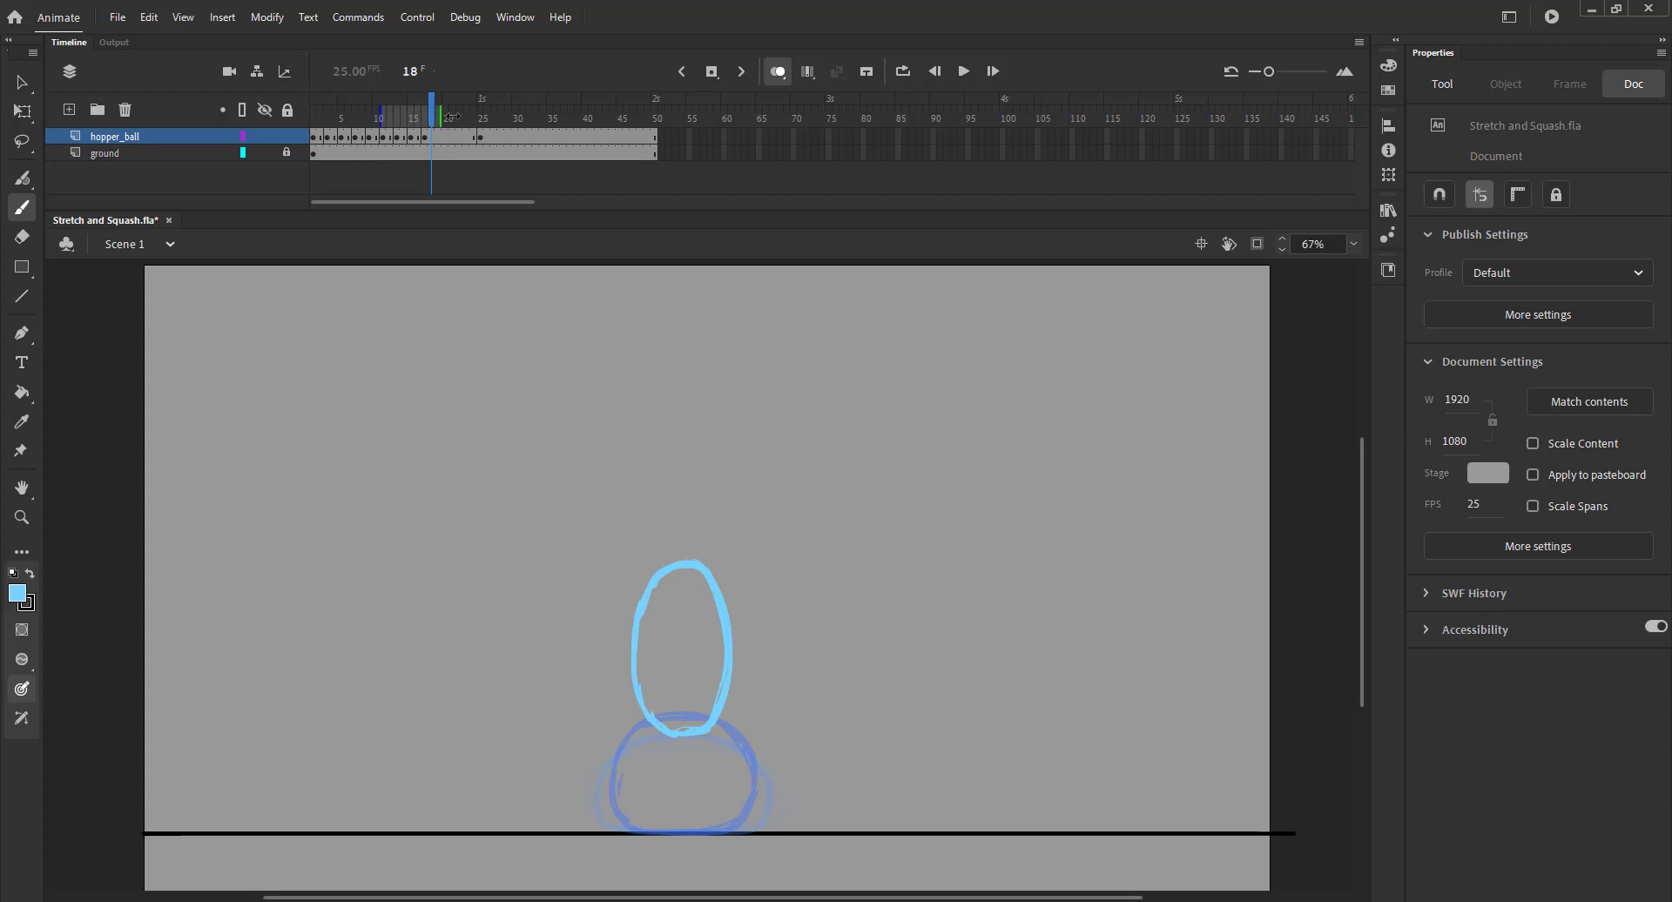
click(467, 122)
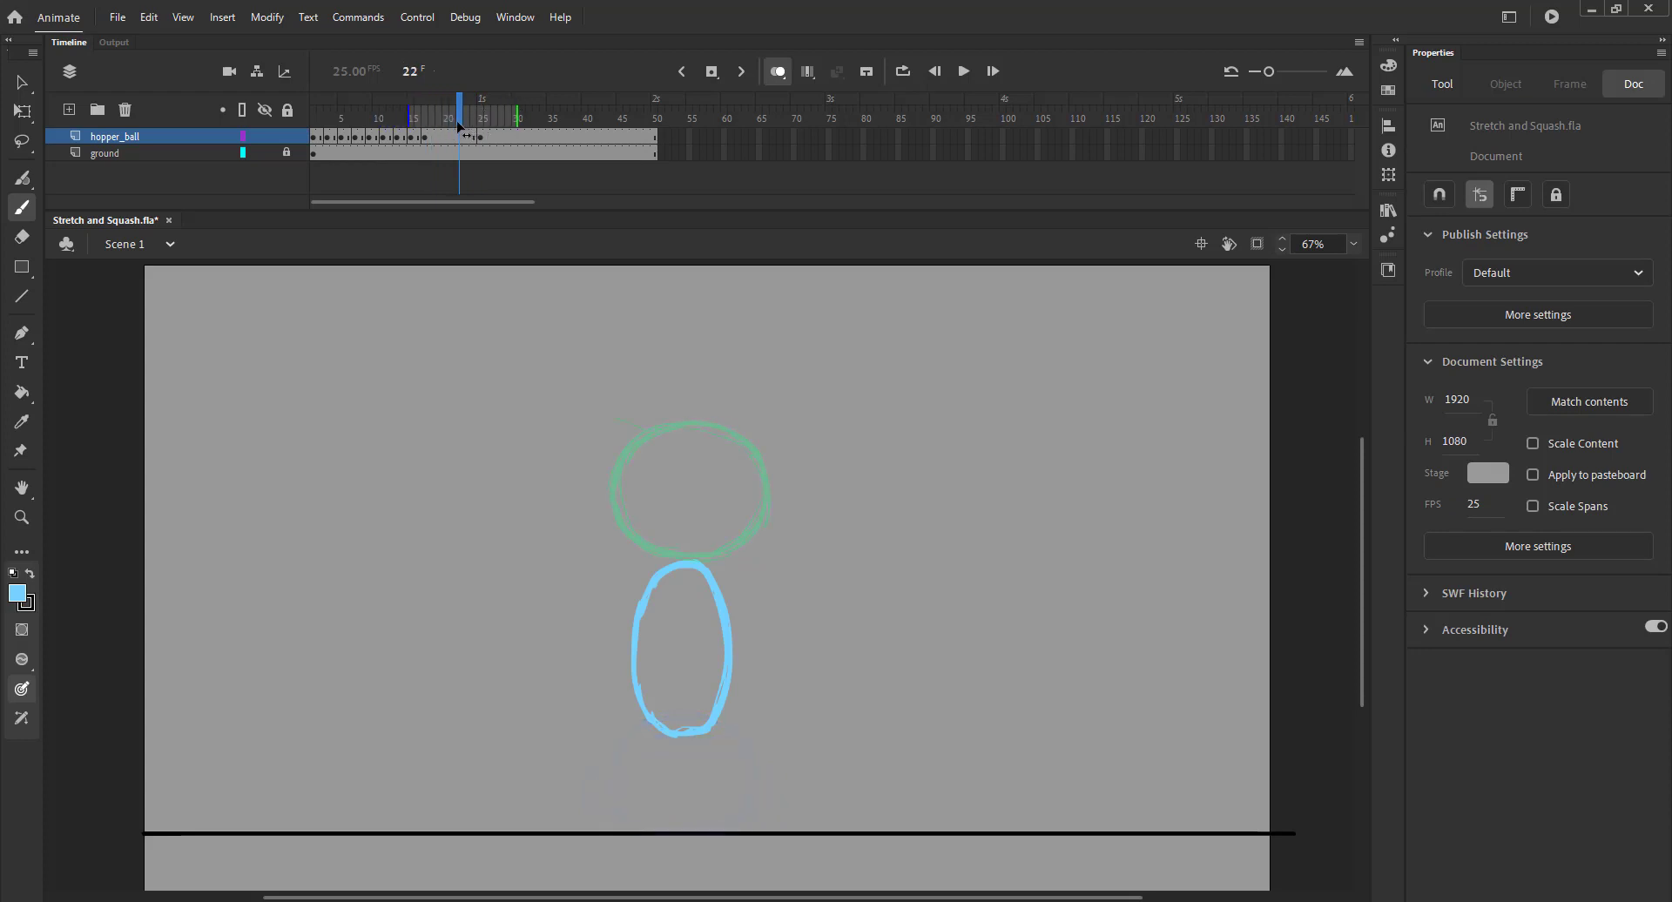
click(463, 138)
click(453, 135)
drag(450, 123, 438, 123)
click(385, 177)
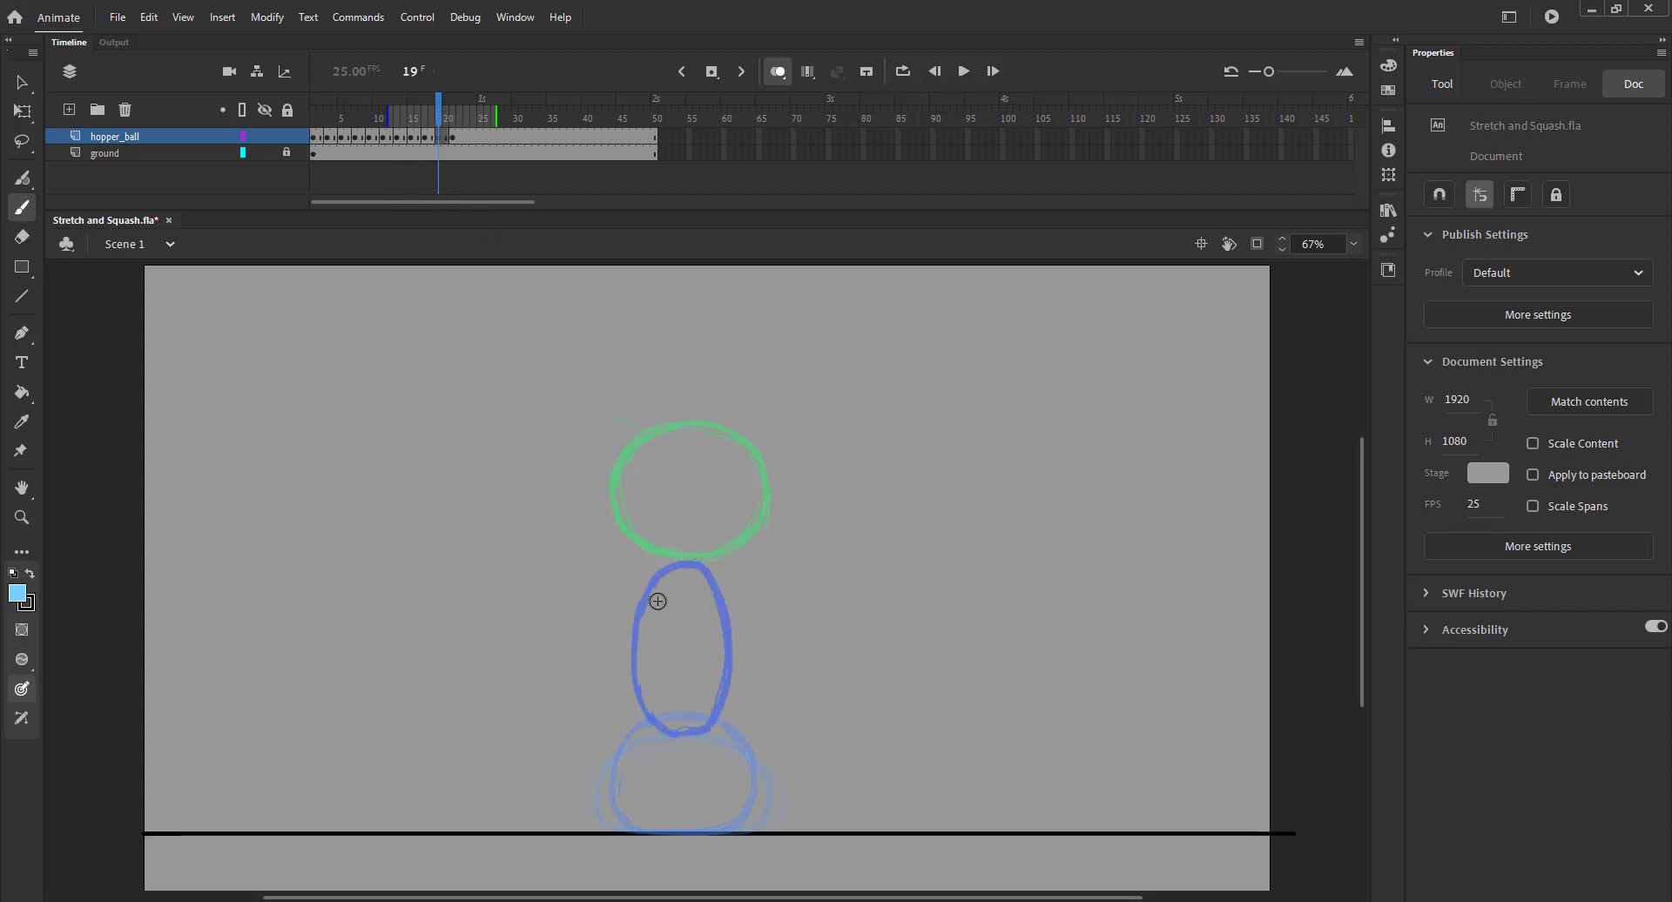
Step: Draw a stretched ball slightly above the frame 17 pose on frame 19 and scrub the result without onion skinning
mouse_move(663, 545)
mouse_down()
mouse_move(706, 544)
mouse_move(729, 631)
mouse_move(727, 597)
mouse_move(657, 544)
mouse_move(633, 646)
mouse_move(630, 606)
mouse_move(638, 664)
mouse_move(674, 703)
mouse_move(714, 684)
mouse_move(725, 598)
mouse_move(719, 666)
mouse_up()
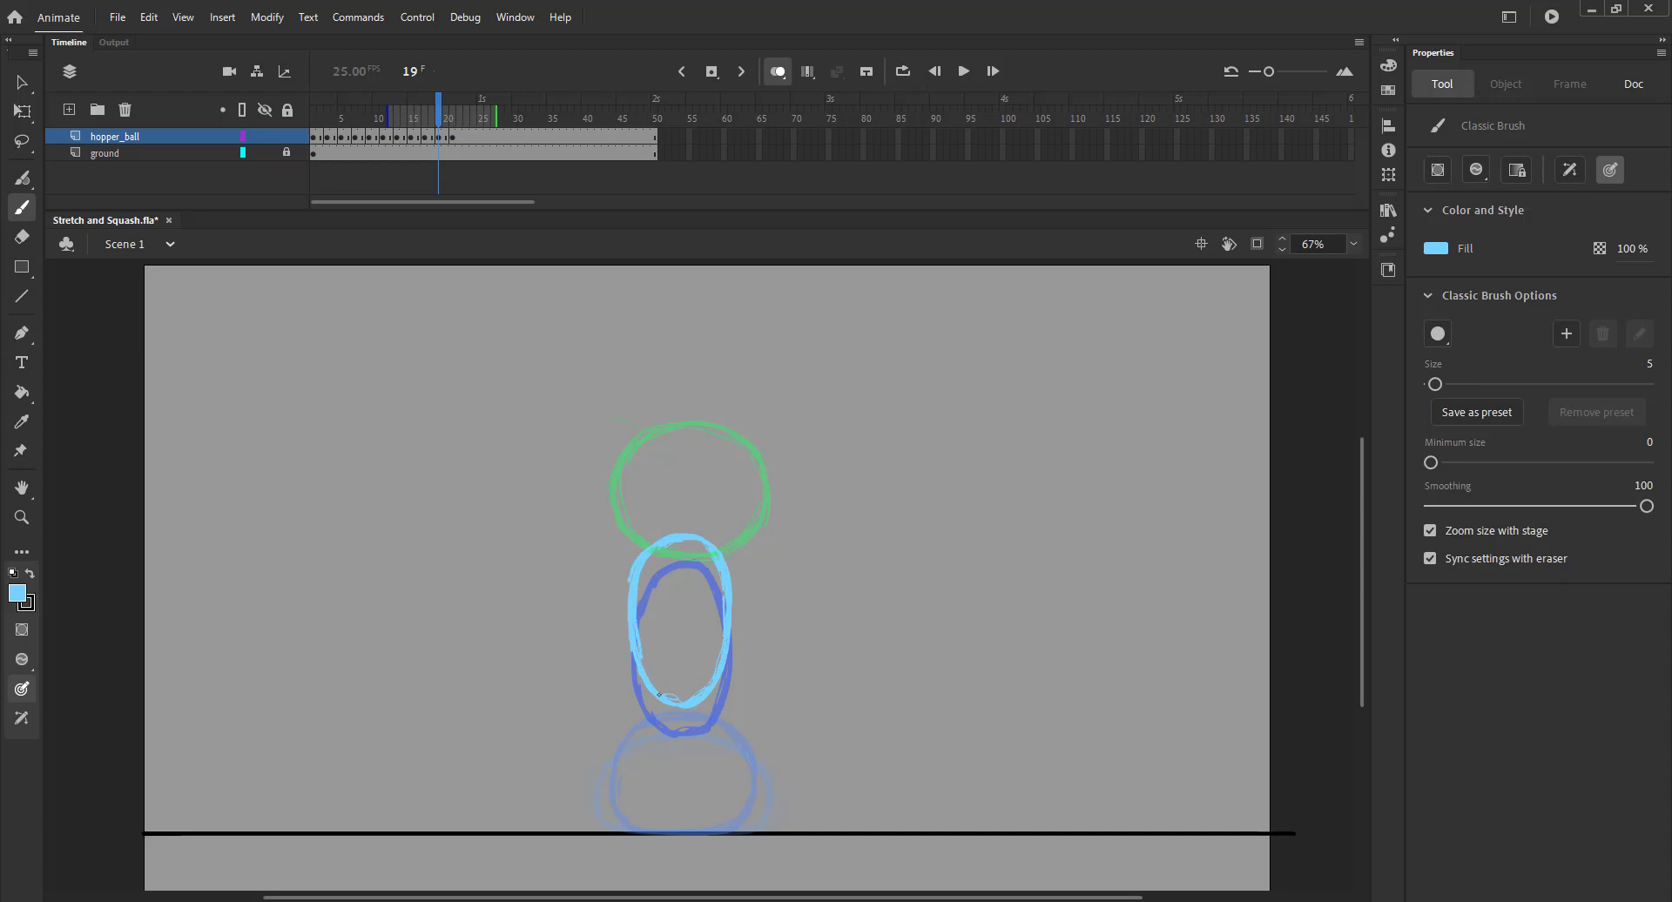
click(776, 72)
mouse_move(438, 120)
mouse_down()
mouse_move(263, 139)
mouse_move(452, 137)
mouse_up()
Step: With the end pose shifted to frame 23, add a blank keyframe at frame 21 and draw a nearly round ball slightly below that pose
click(776, 73)
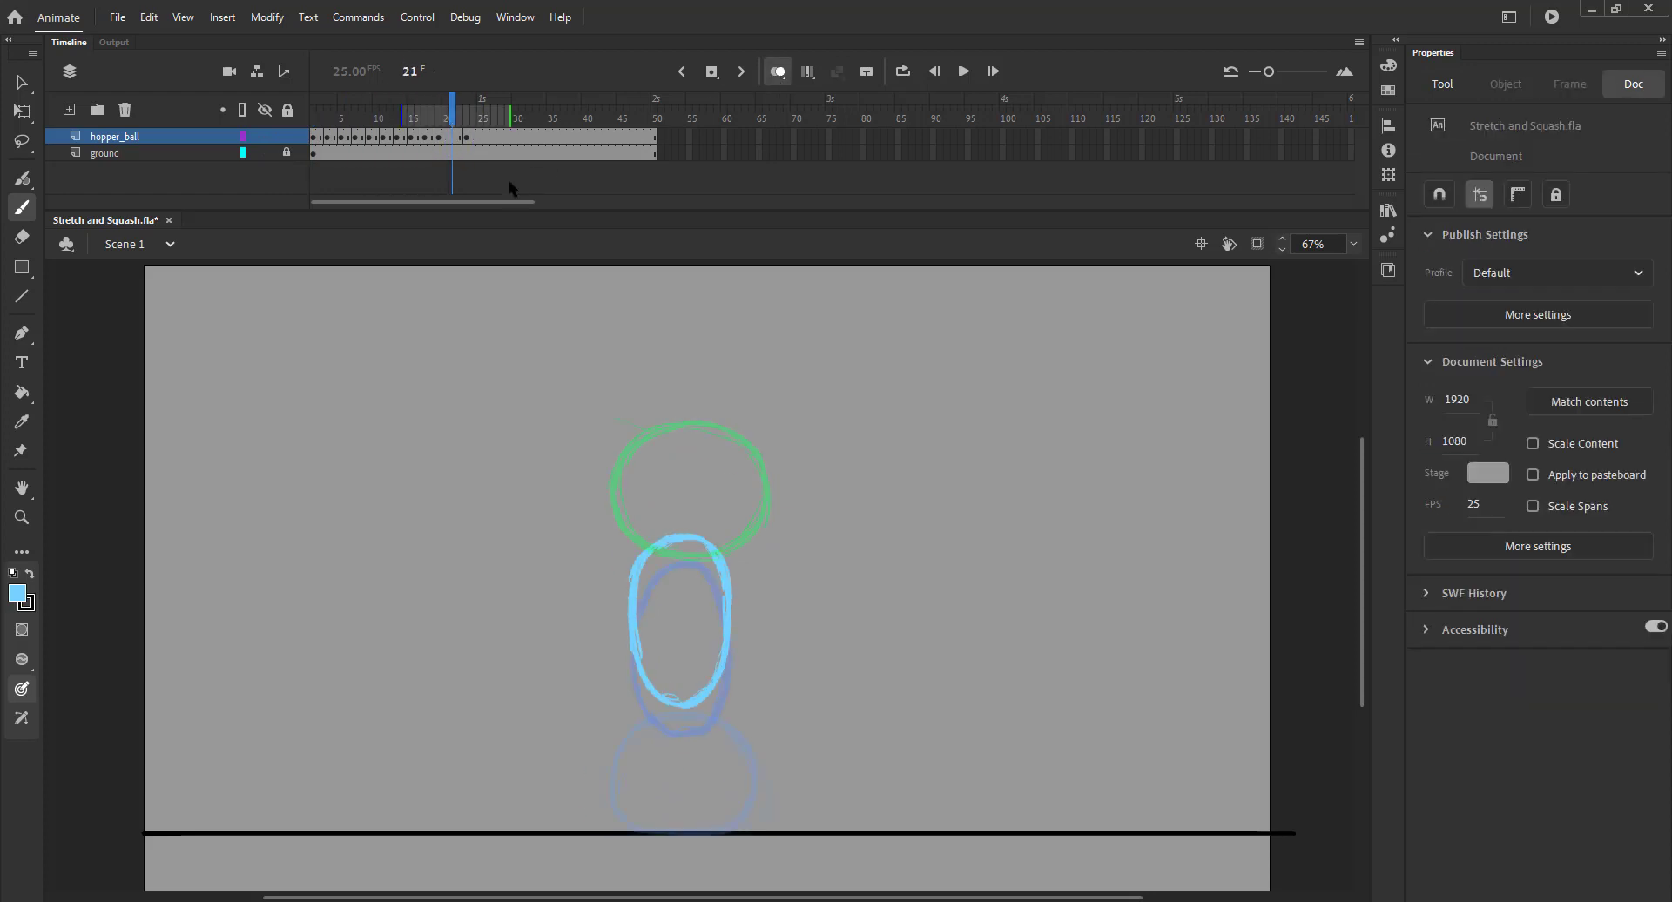
key(F7)
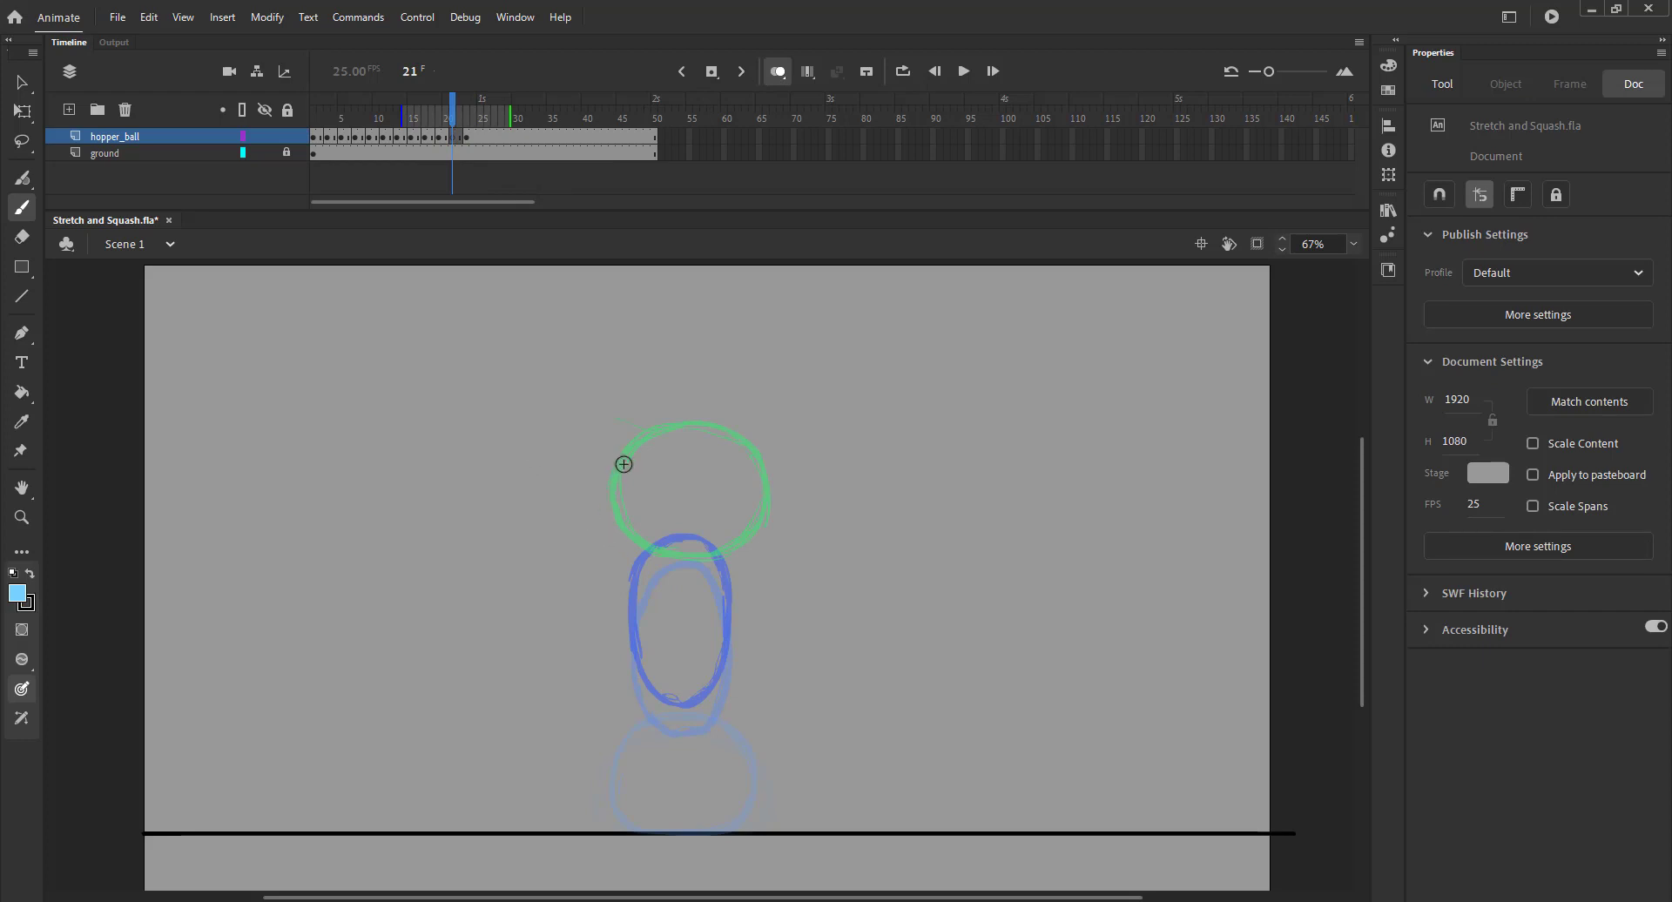
mouse_move(709, 449)
mouse_down()
mouse_move(673, 445)
mouse_move(621, 484)
mouse_move(621, 544)
mouse_move(670, 576)
mouse_move(734, 572)
mouse_move(760, 516)
mouse_move(712, 455)
mouse_move(755, 503)
mouse_move(736, 569)
mouse_up()
mouse_move(702, 444)
mouse_down()
mouse_move(636, 464)
mouse_move(625, 546)
mouse_move(662, 575)
mouse_up()
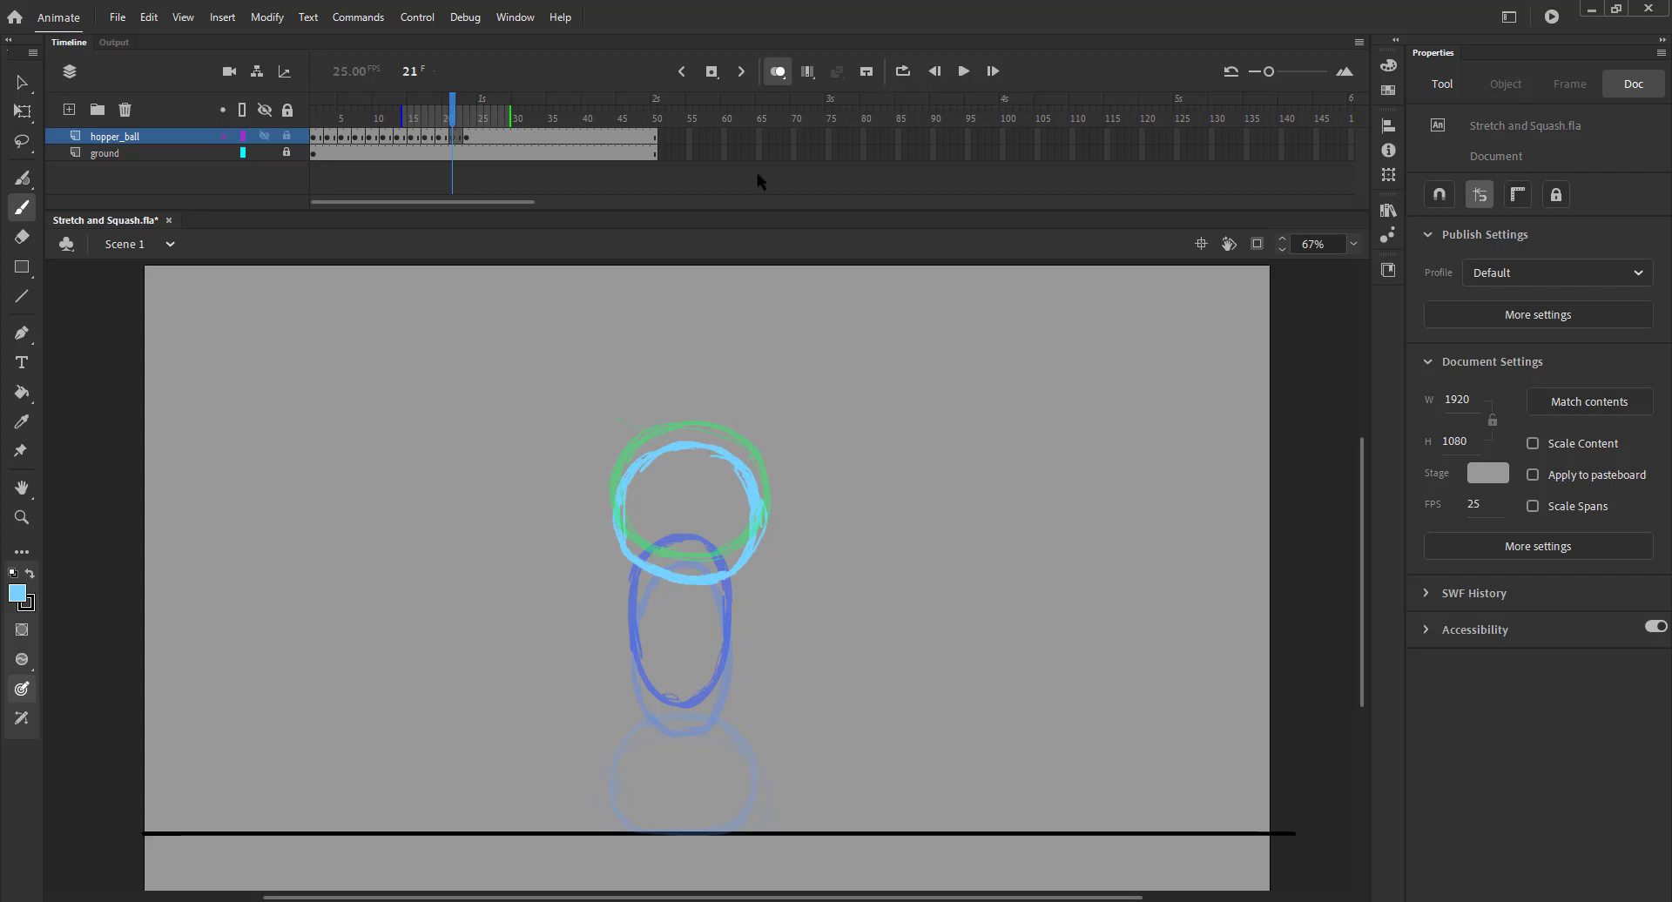
Step: Move the end pose keyframe to frame 25, insert a blank keyframe at frame 23 with onion skinning on, and save
click(778, 71)
click(318, 138)
drag(318, 140, 468, 122)
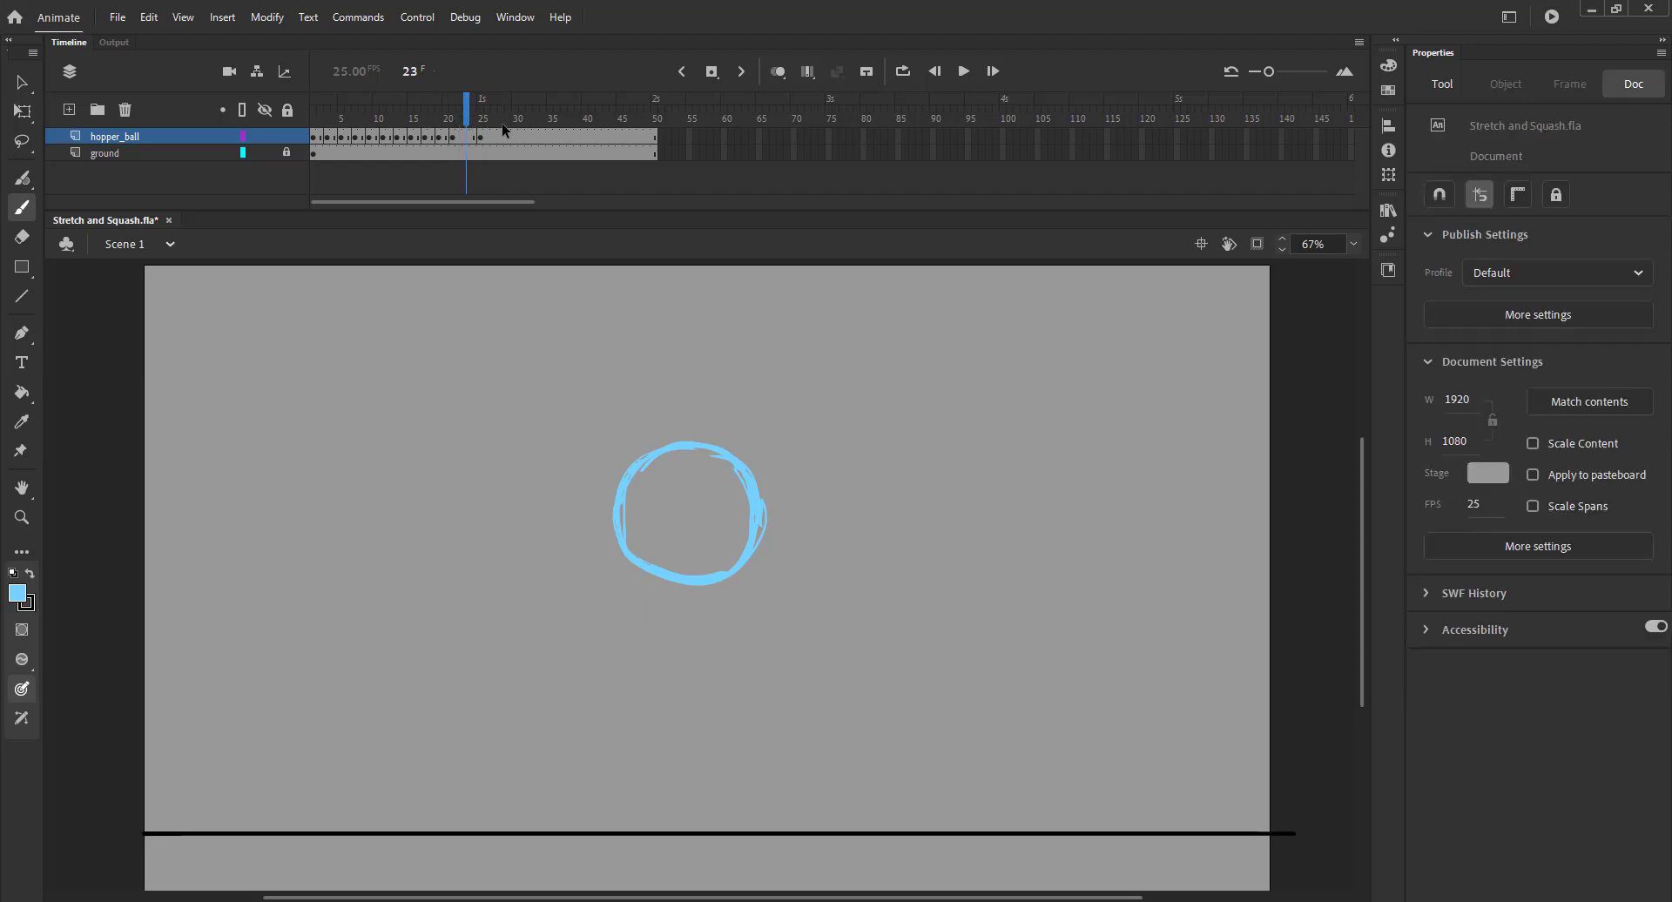
click(777, 71)
key(ctrl+s)
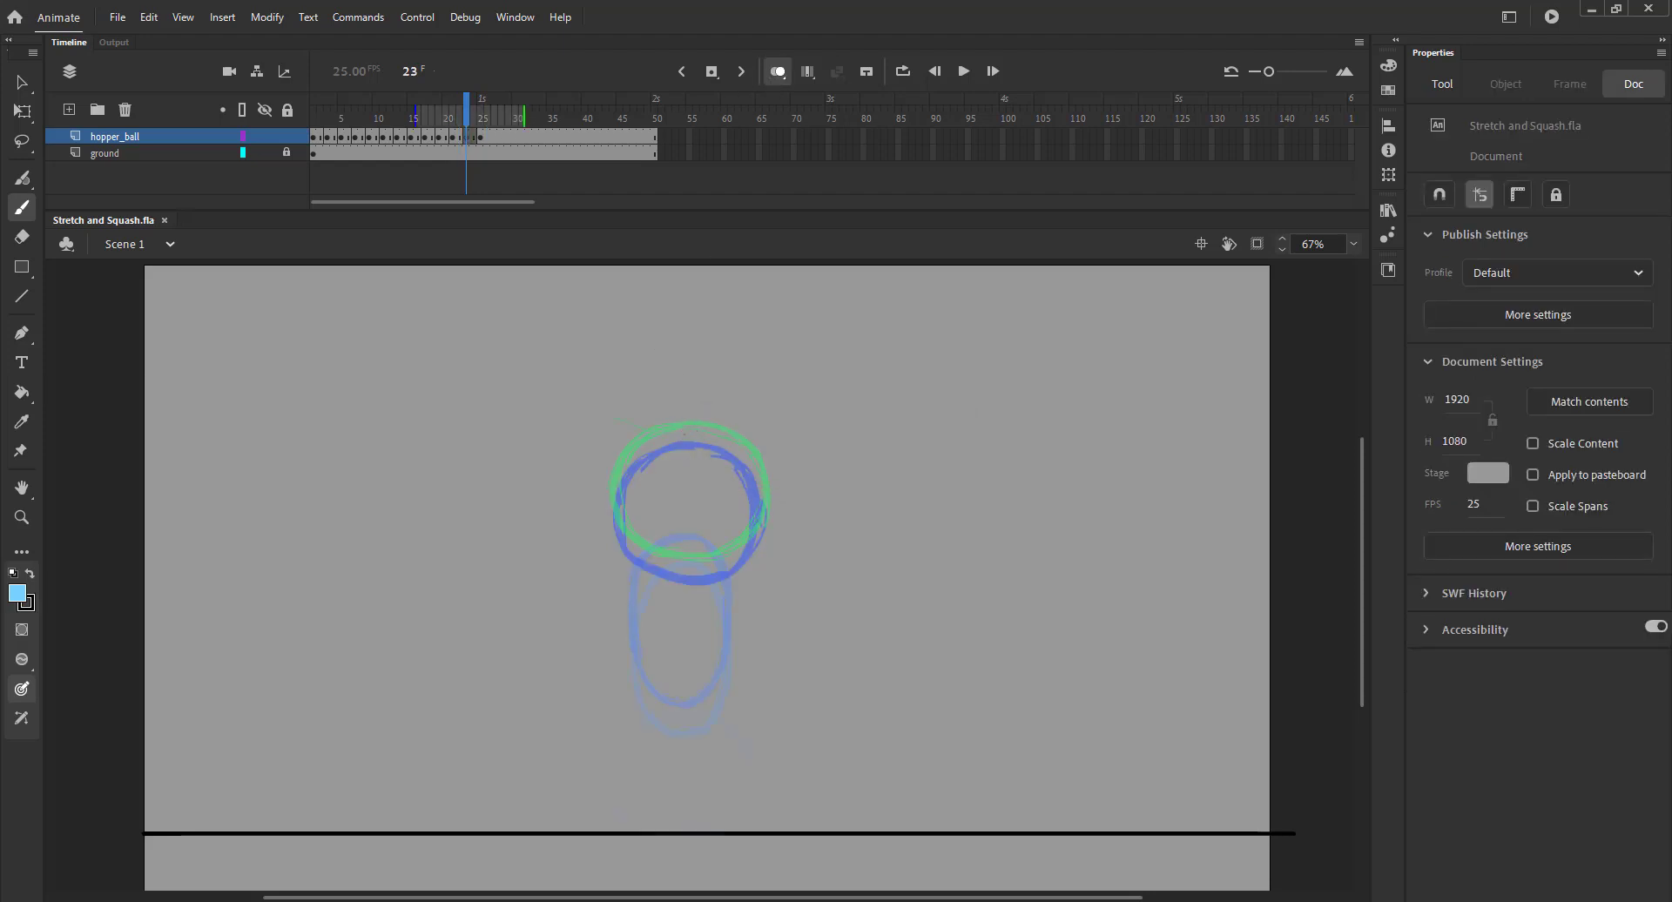
Step: Draw a round ball on frame 23 between the frame 21 pose and the end pose, and scrub back to frame 1
mouse_move(730, 447)
mouse_down()
mouse_move(760, 497)
mouse_move(691, 438)
mouse_move(651, 442)
mouse_move(613, 494)
mouse_move(639, 556)
mouse_move(692, 569)
mouse_move(749, 536)
mouse_move(760, 498)
mouse_move(732, 565)
mouse_up()
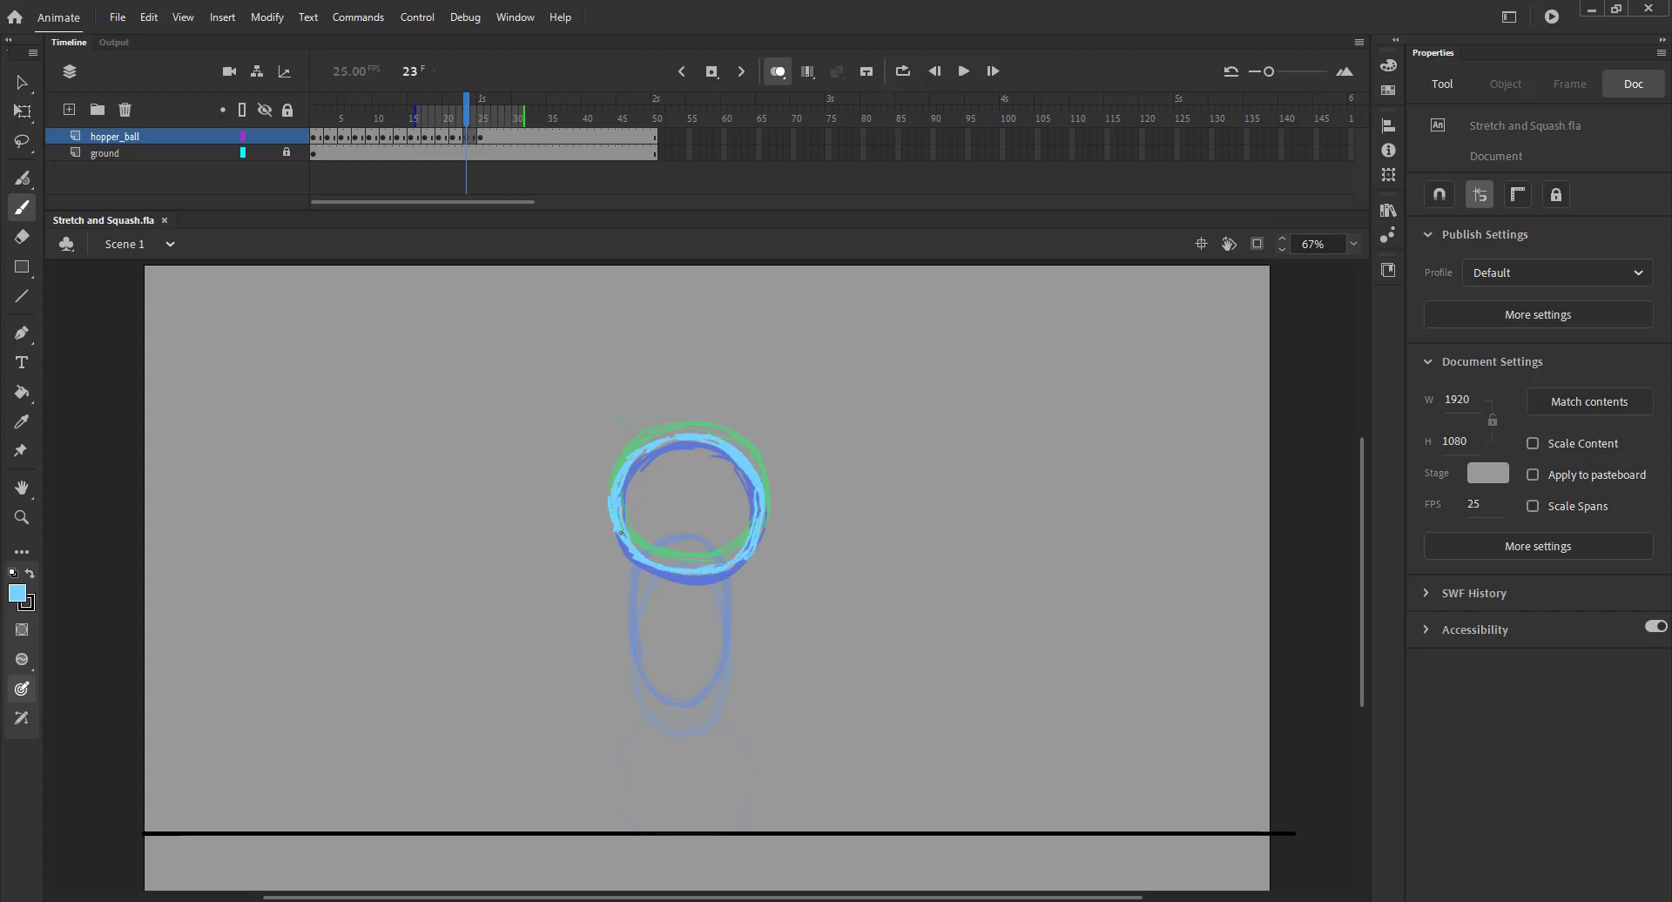
drag(679, 436, 723, 448)
click(777, 72)
drag(448, 119, 306, 125)
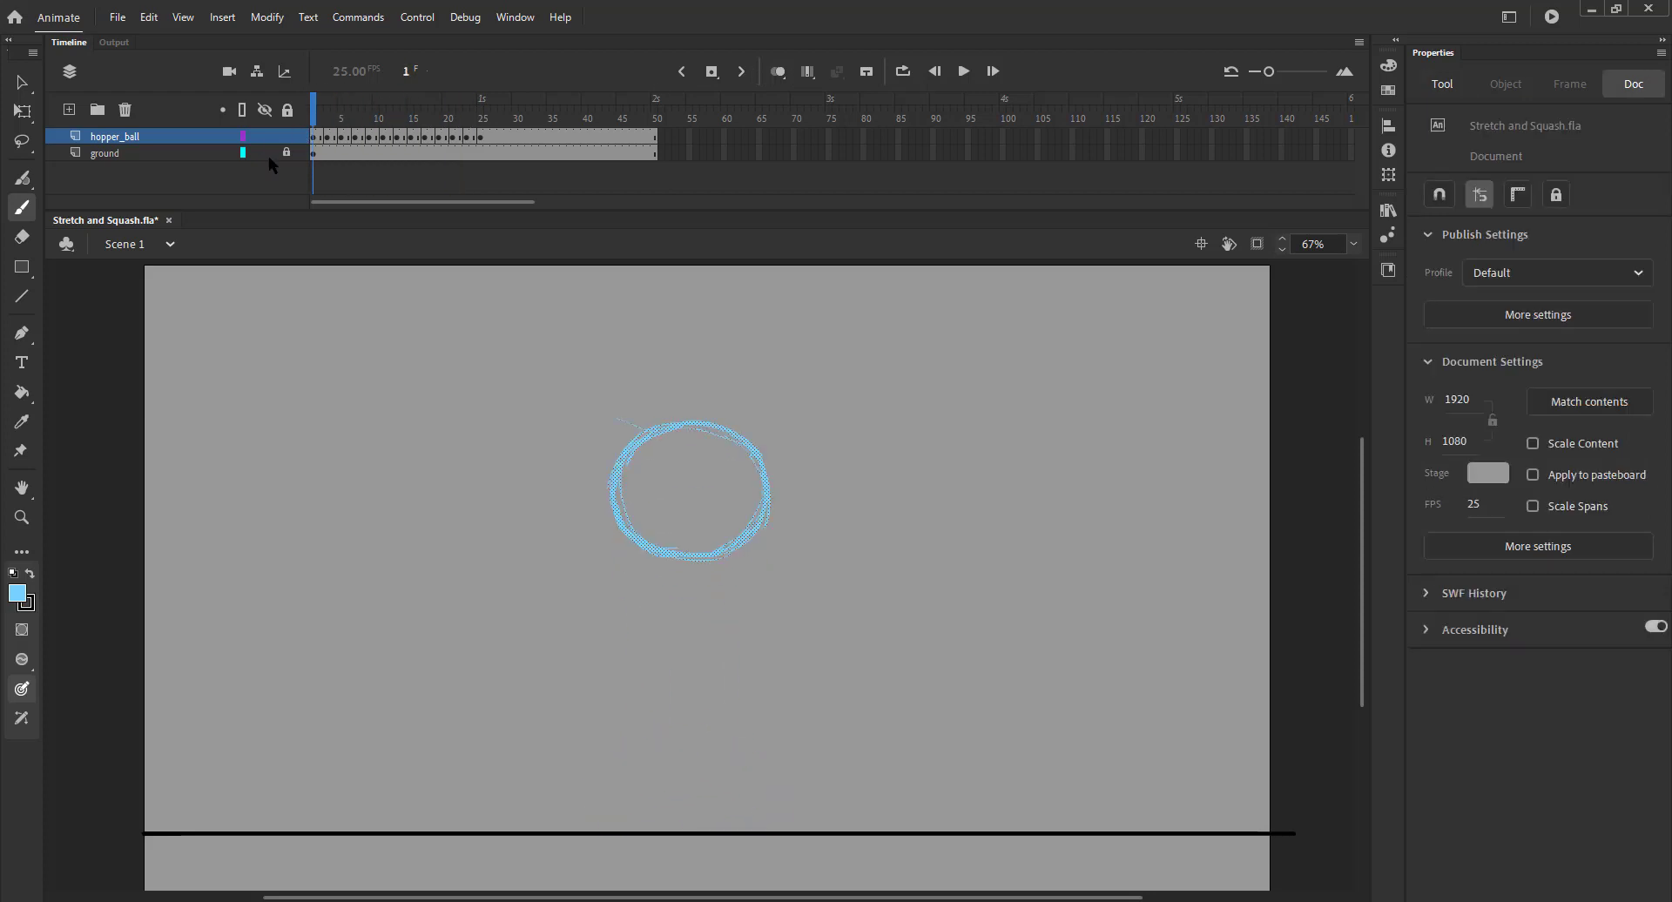
key(ctrl+a)
key(v)
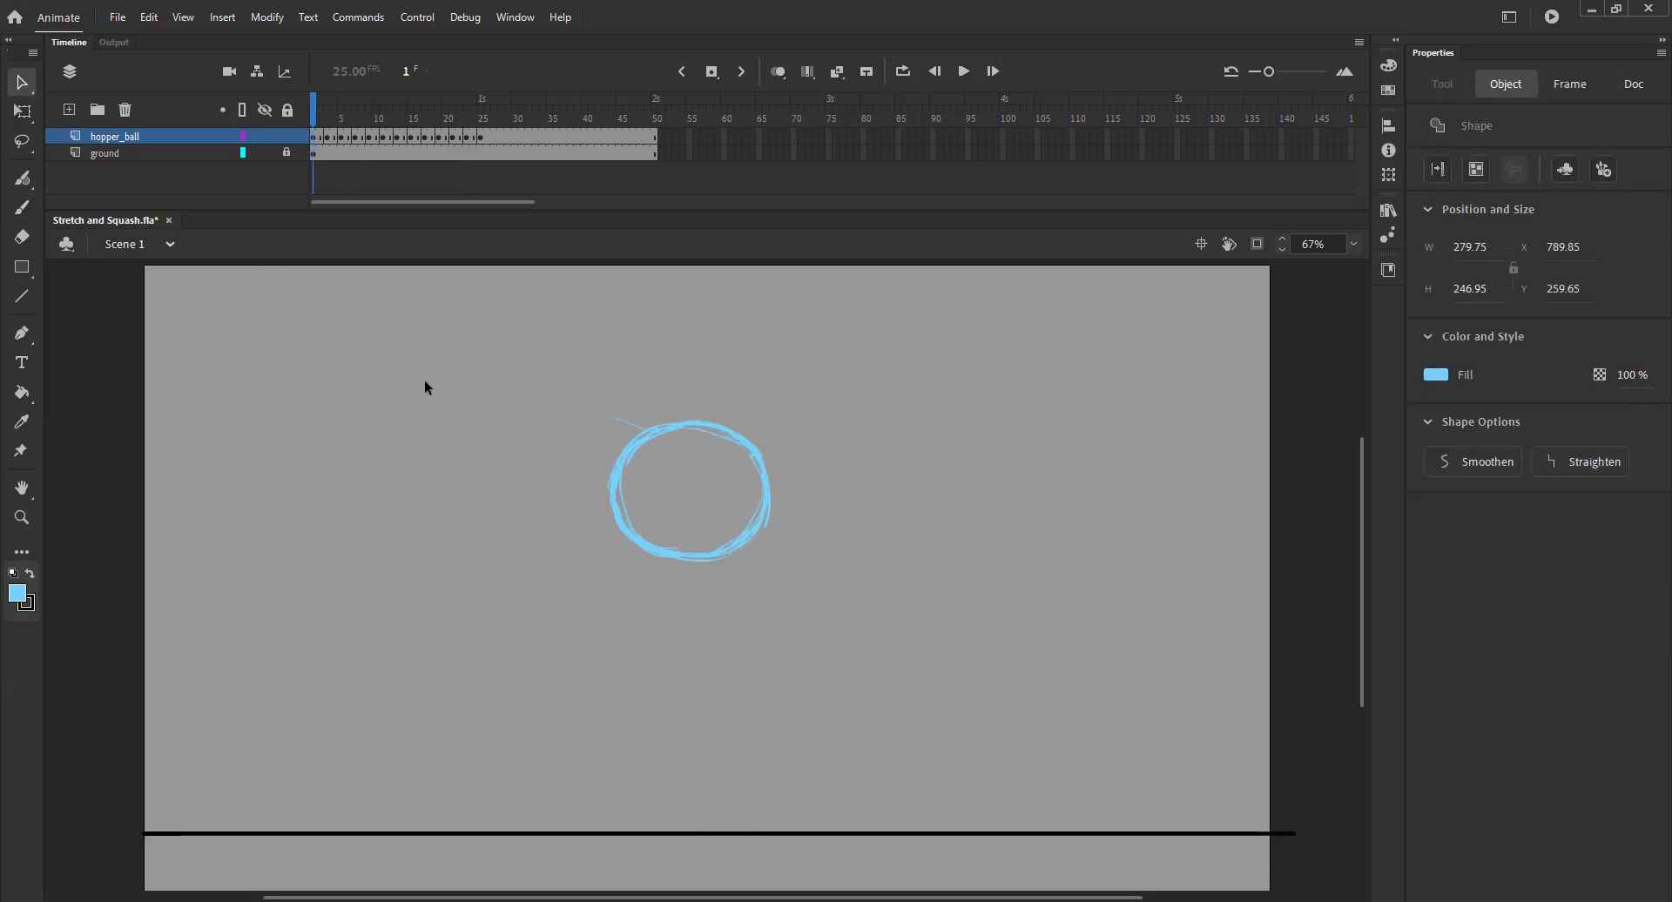
click(425, 381)
Step: Scrub through the bounce, move the end pose keyframe to frame 27, and return to frame 25
drag(316, 118, 494, 135)
click(480, 137)
drag(483, 121, 476, 116)
click(485, 121)
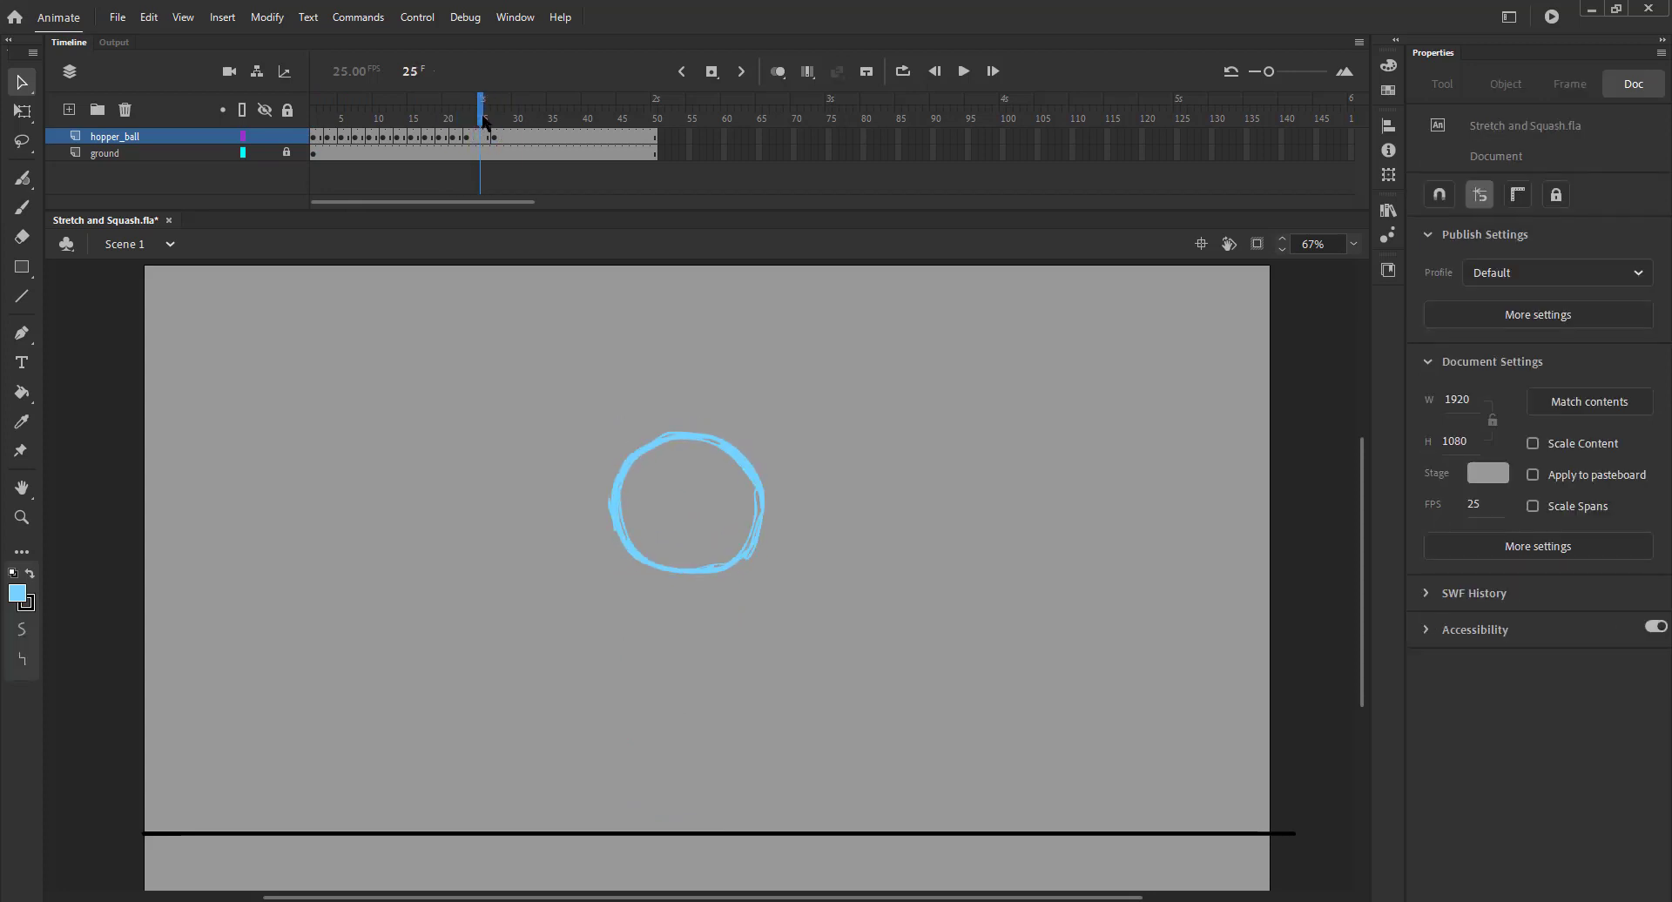
Step: With onion skinning on, draw a round ball on frame 25 between the frame 23 pose and the end pose, and save
click(777, 72)
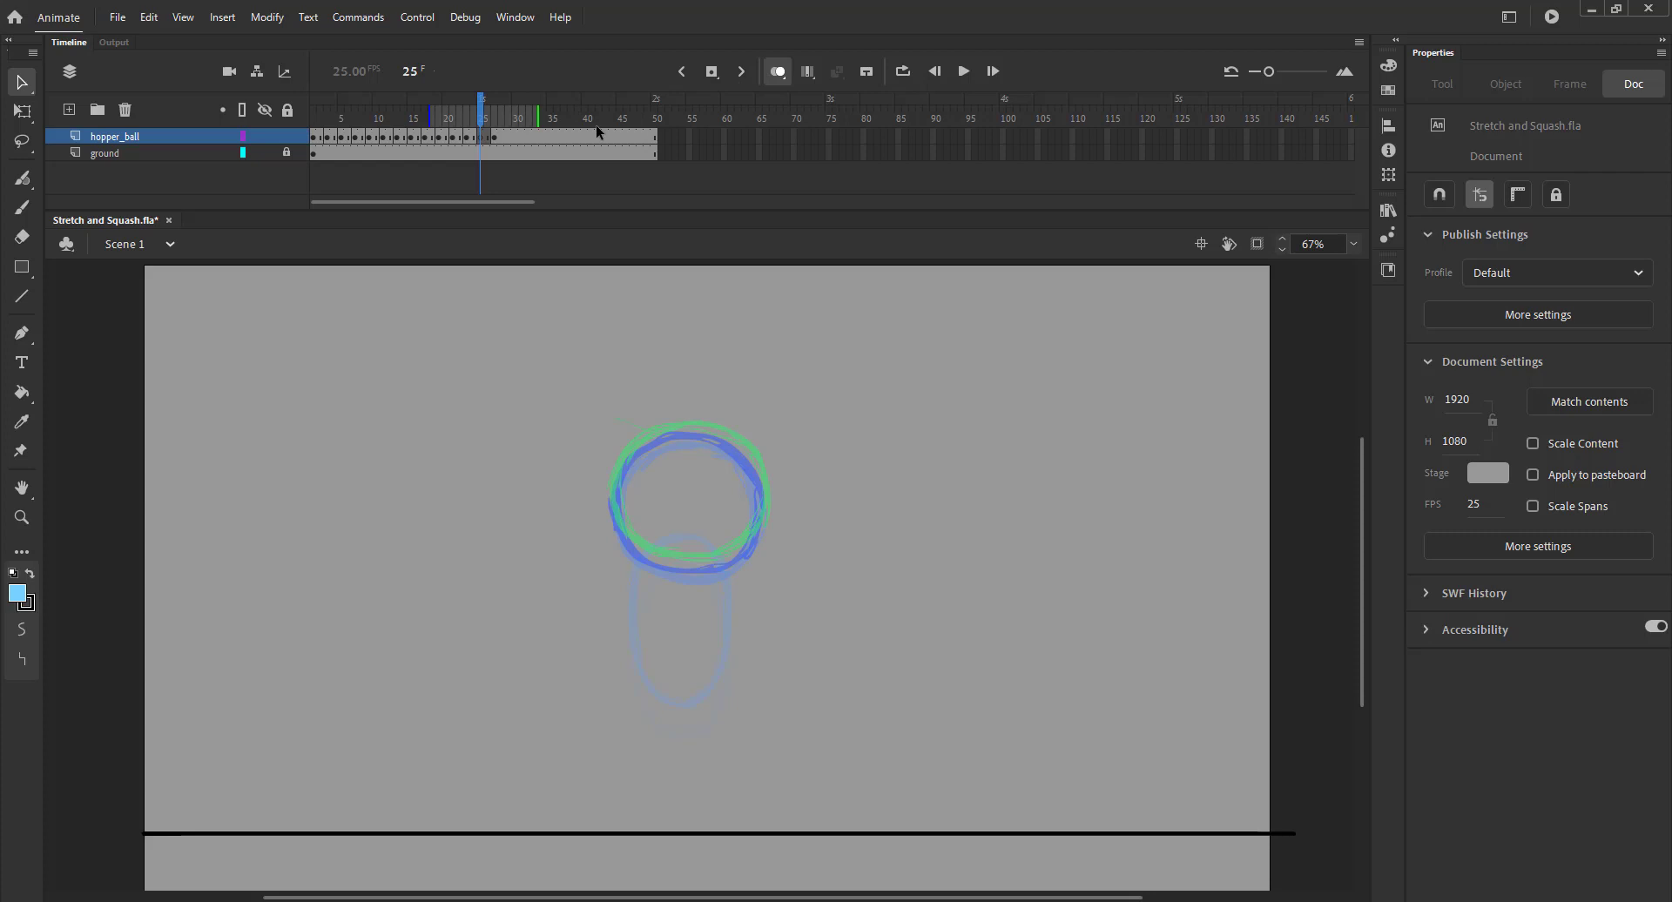
key(b)
key(ctrl+s)
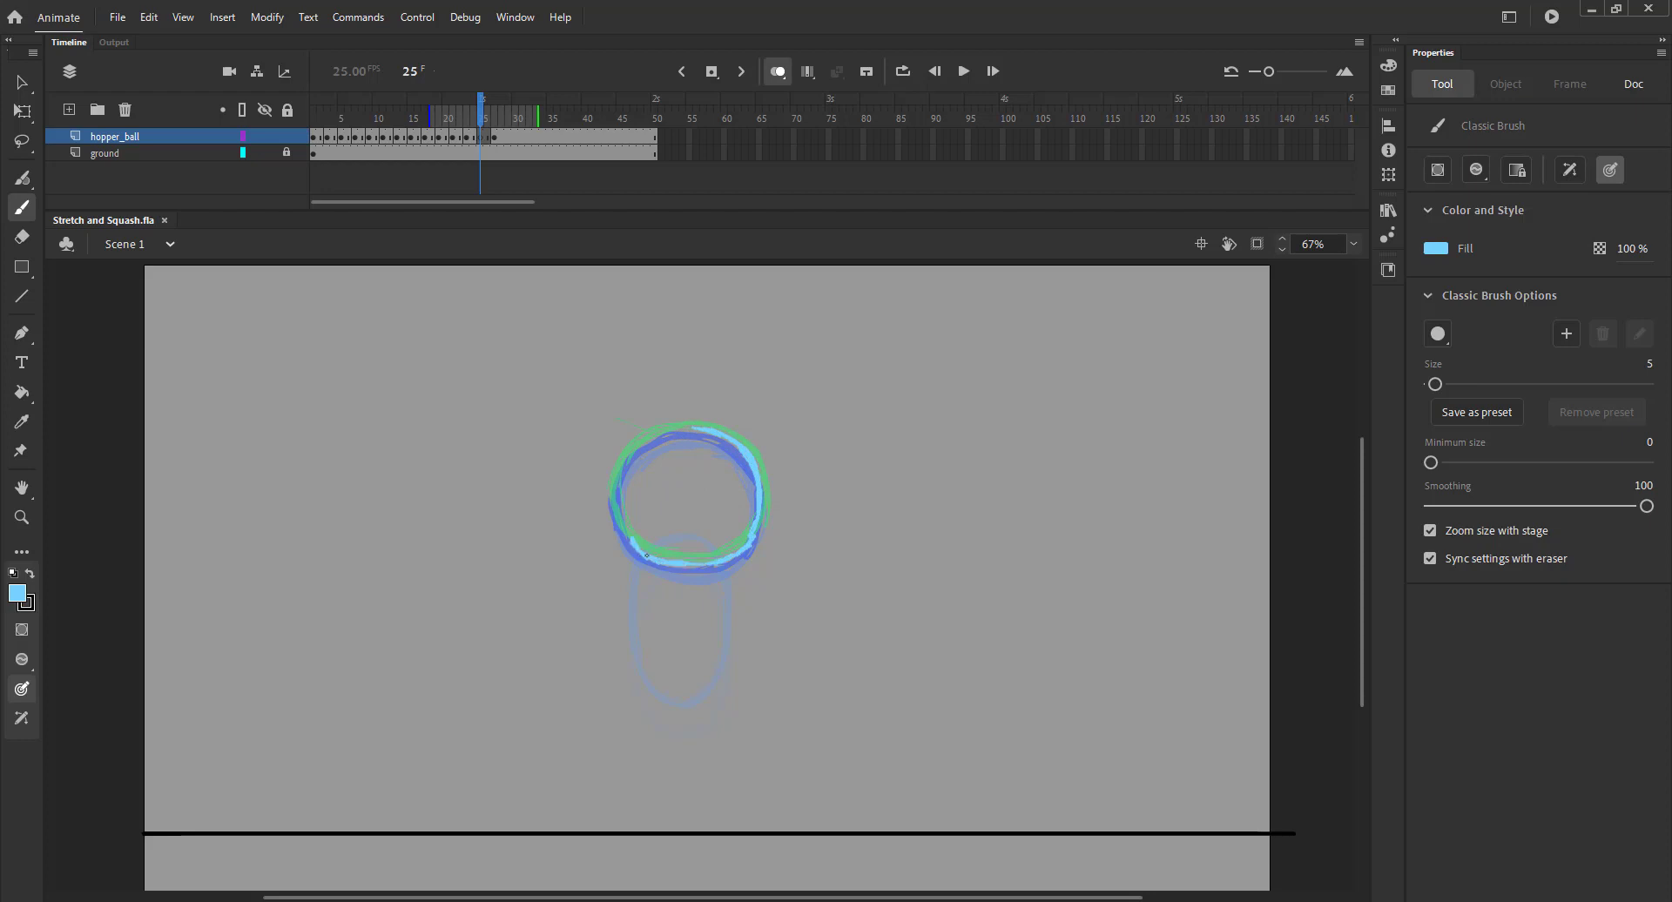
mouse_move(621, 515)
mouse_down()
mouse_move(644, 551)
mouse_move(621, 478)
mouse_move(640, 444)
mouse_move(696, 428)
mouse_move(627, 460)
mouse_up()
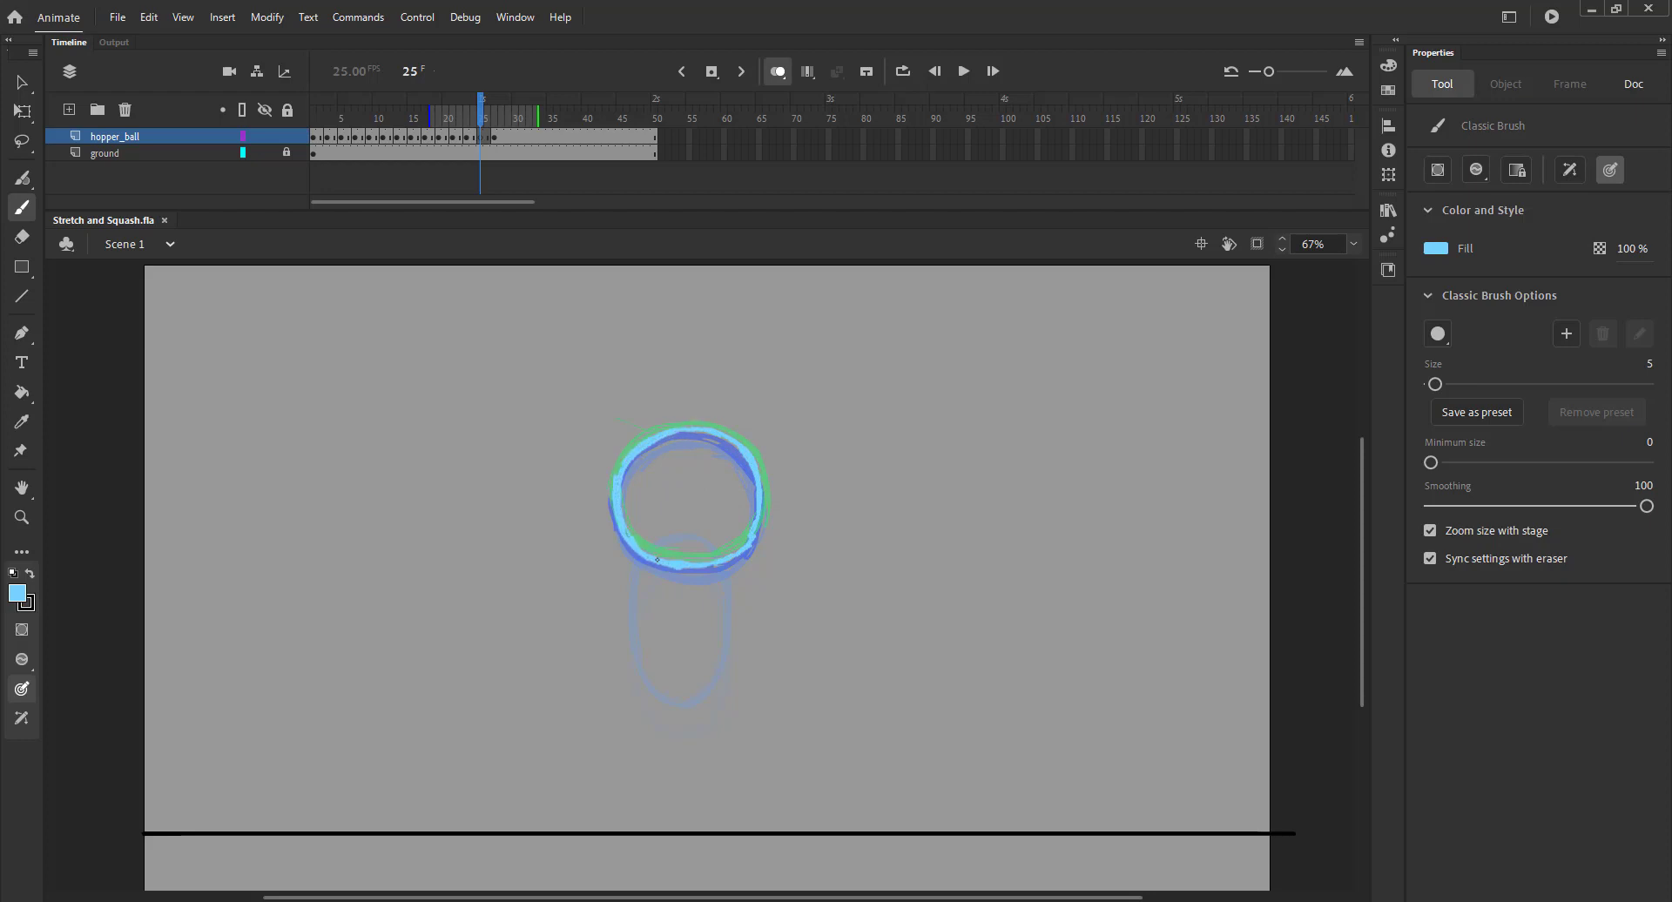
key(ctrl+s)
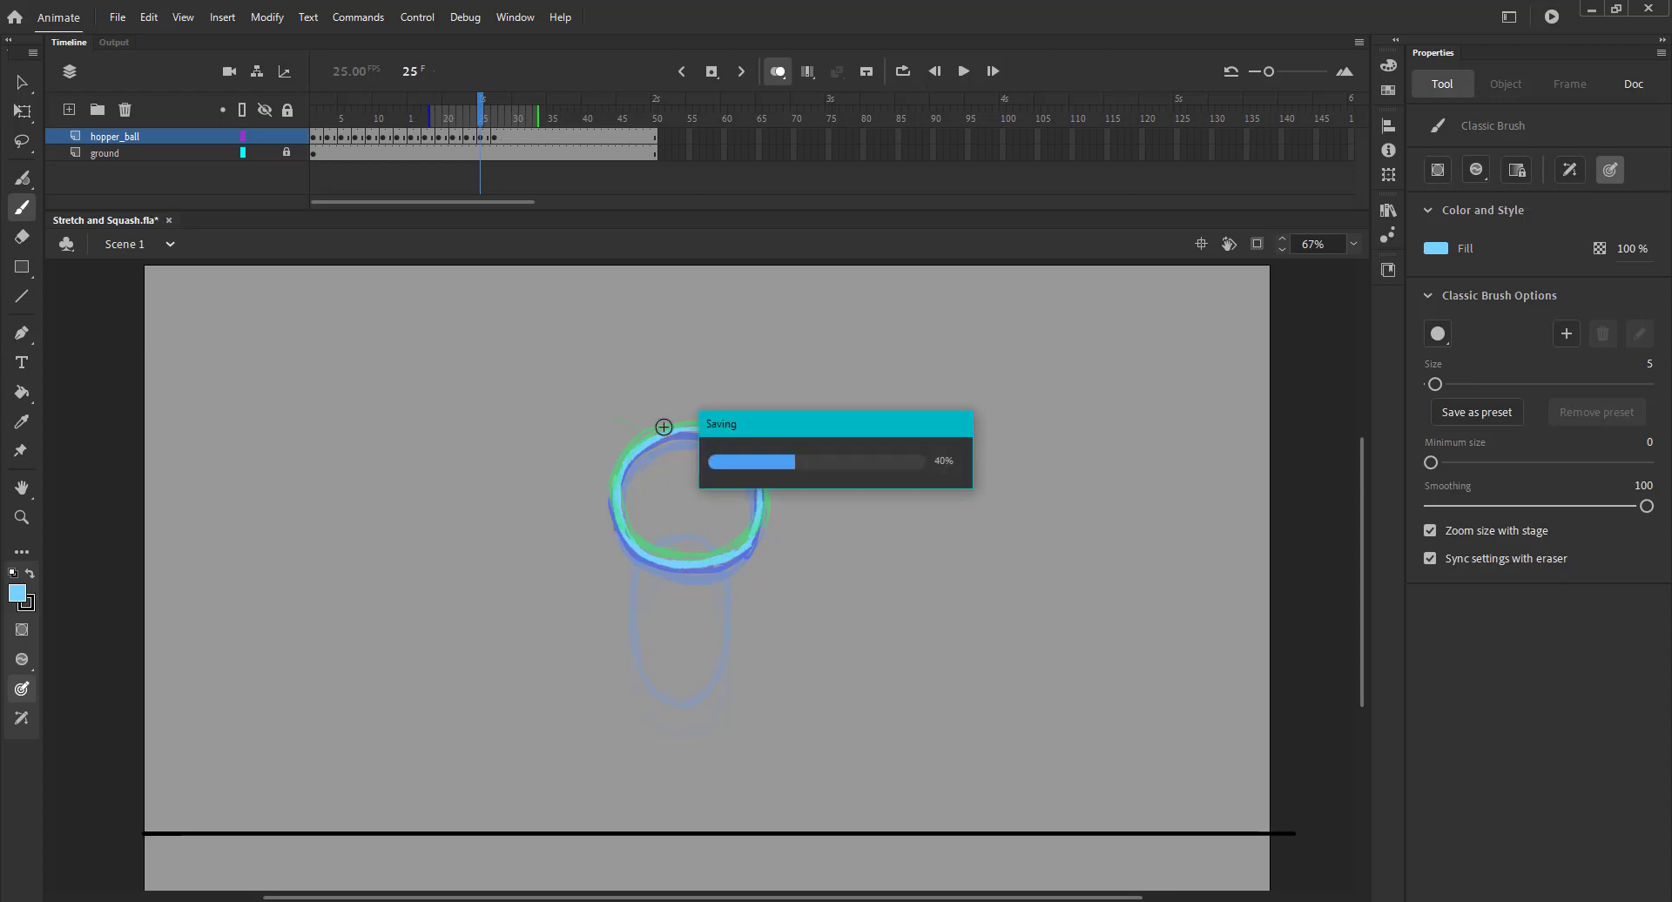
Step: Turn off onion skinning and remove all frames from frame 27 onward on both the hopper_ball and ground layers
click(778, 71)
click(493, 137)
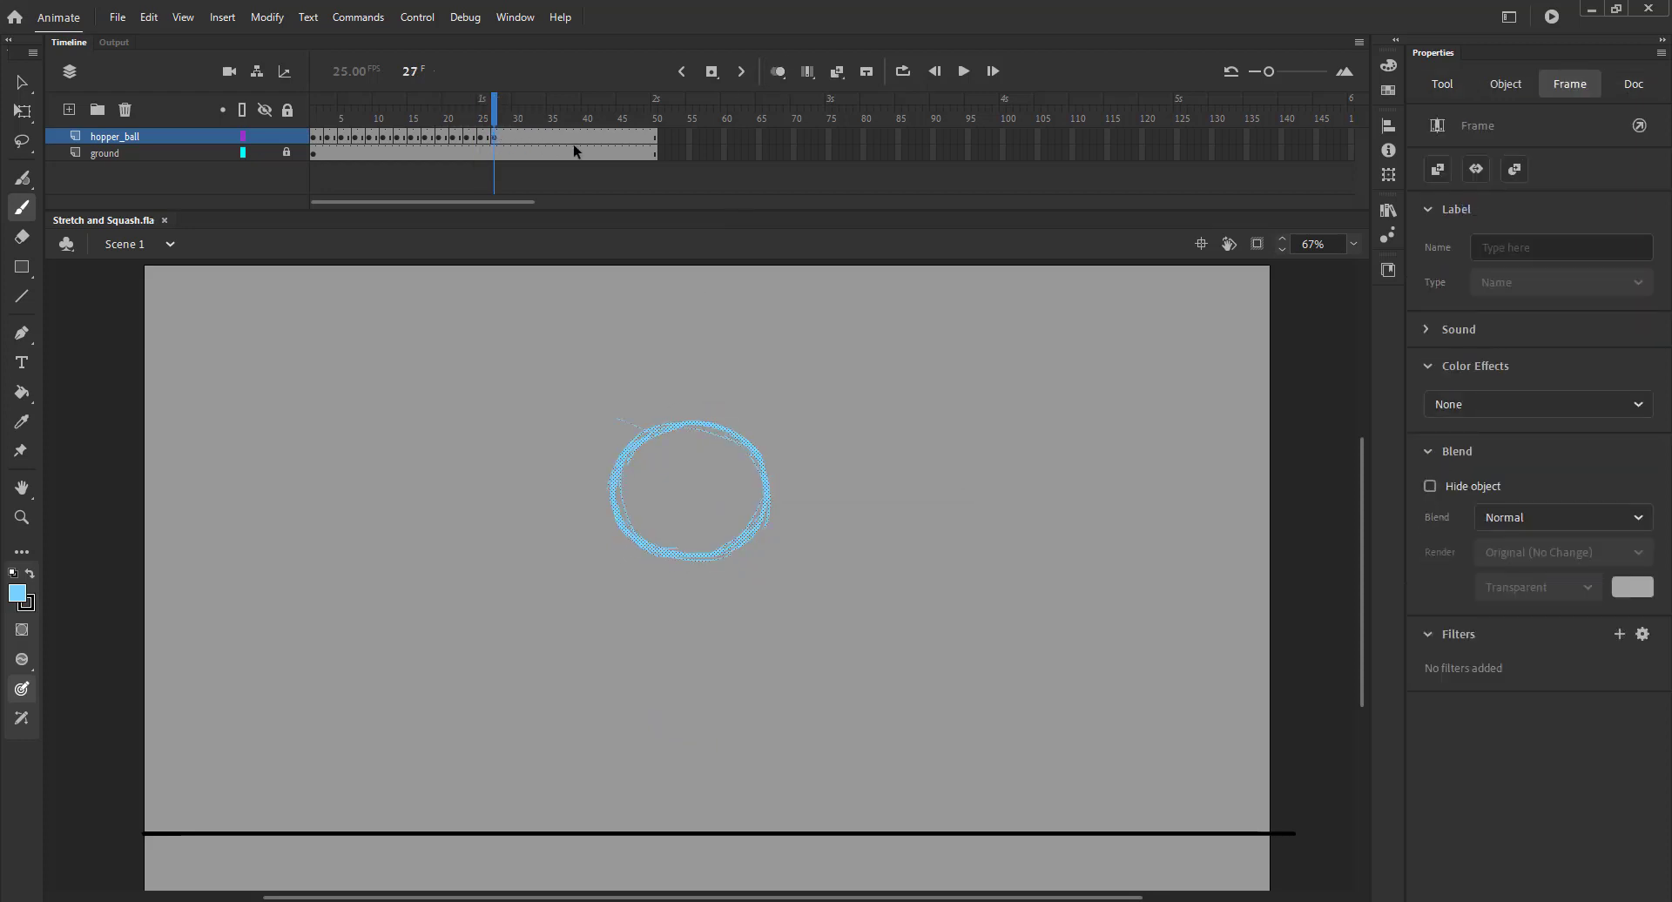
drag(494, 139, 686, 177)
key(shift+F5)
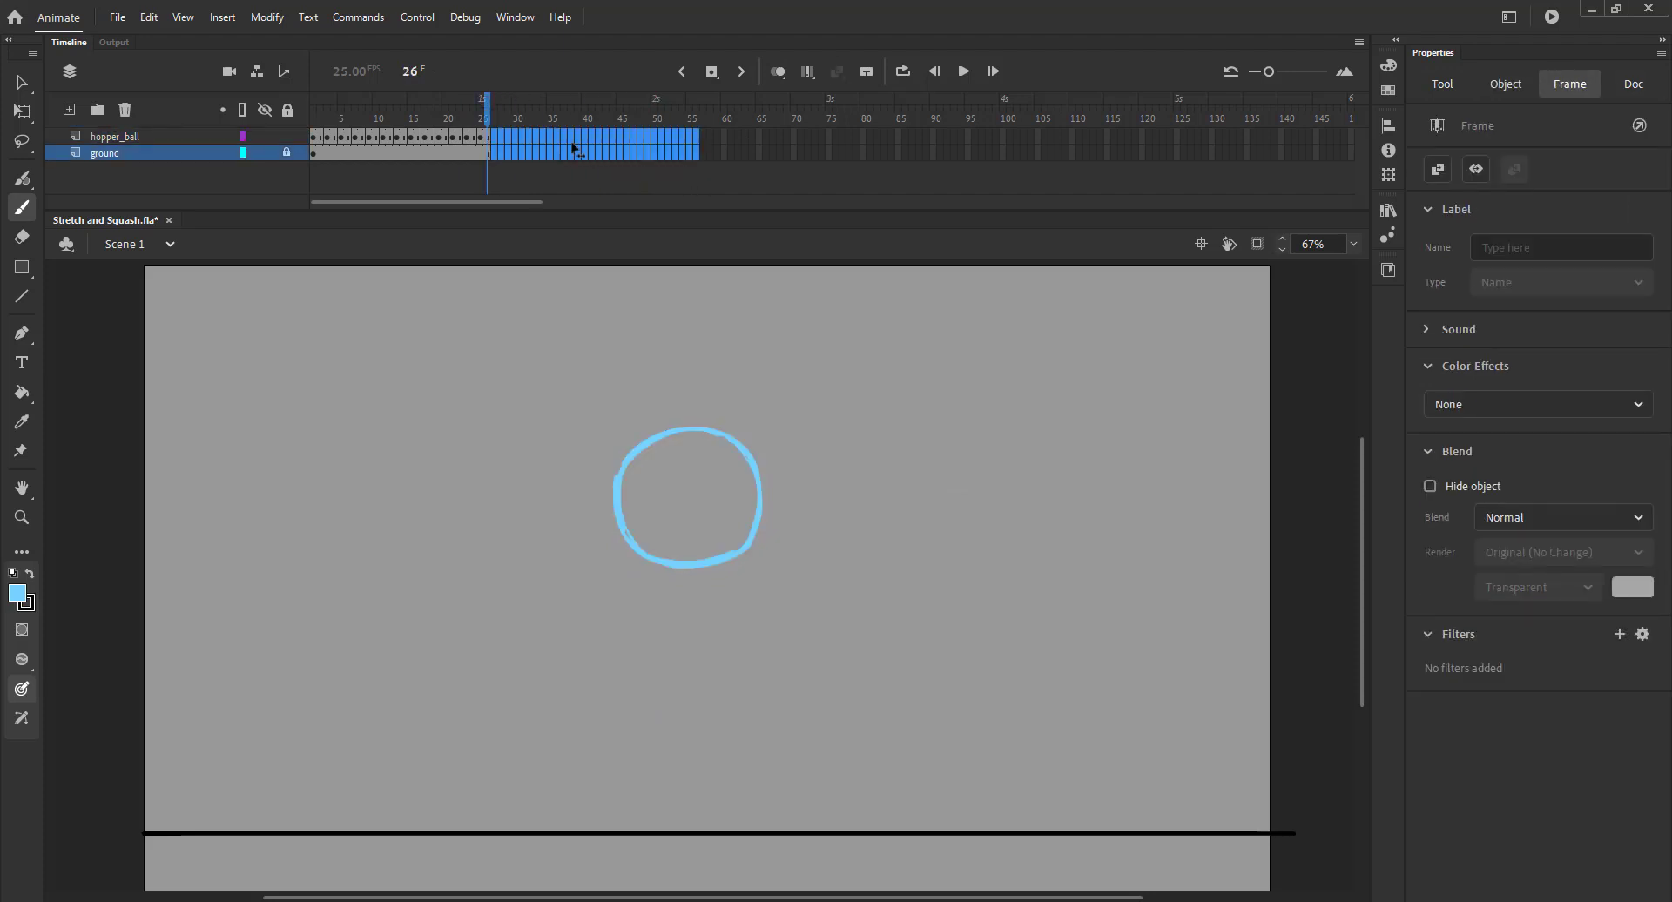
Step: Play the whole bounce animation with looping enabled to review the motion, and stop the playback
key(Return)
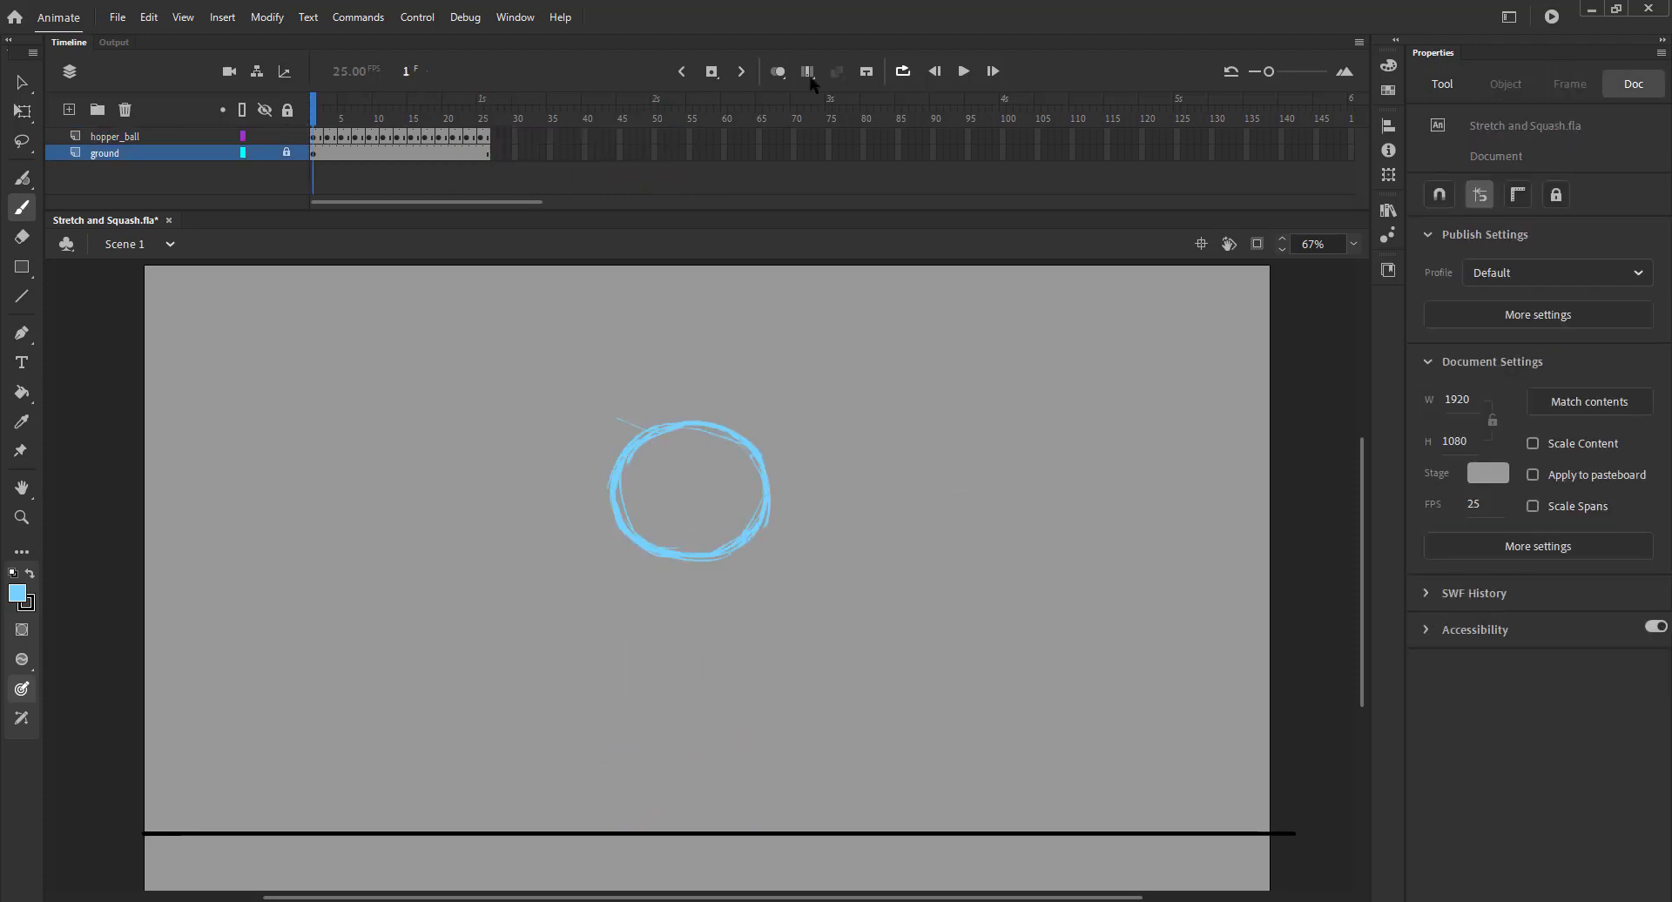
click(902, 71)
key(Return)
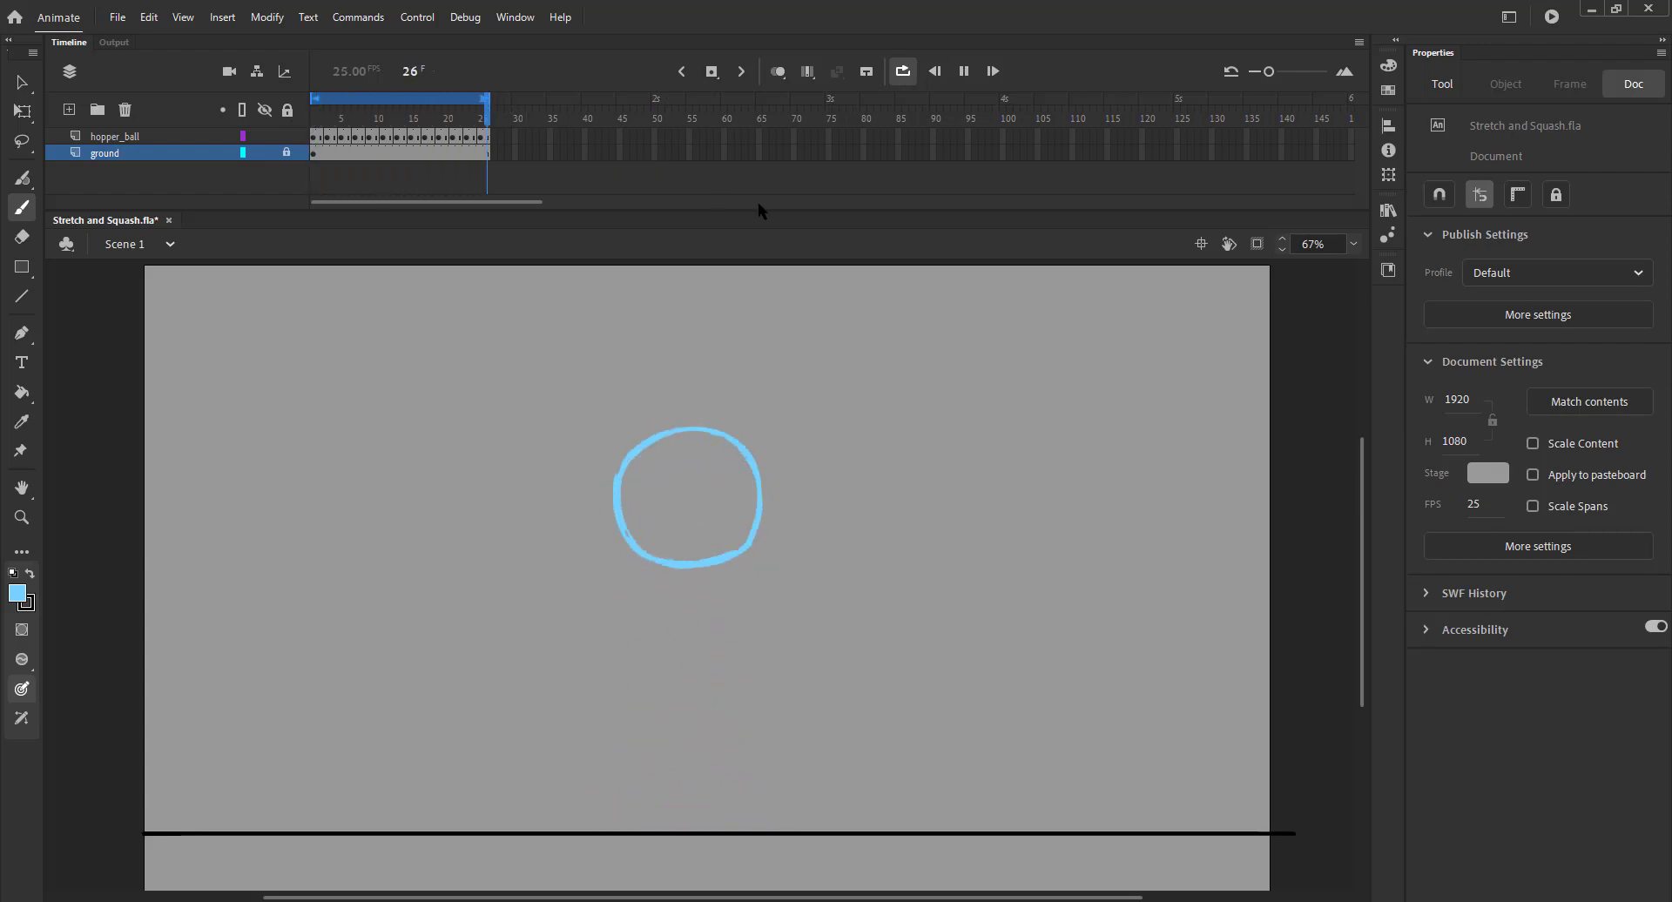
key(Return)
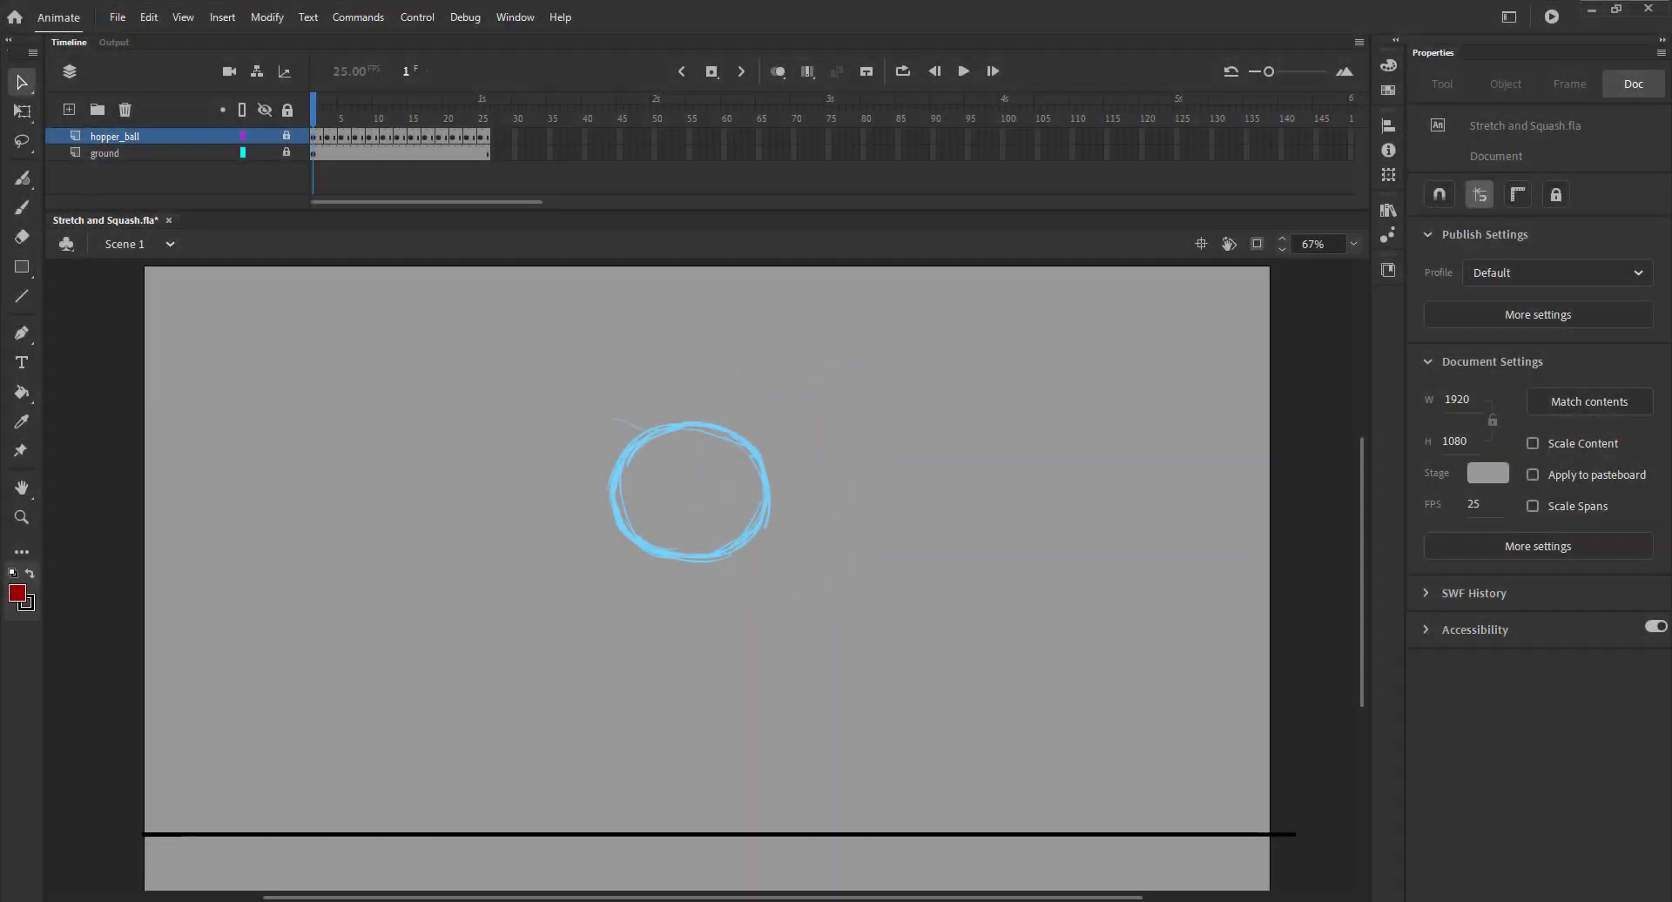
Step: Add a new layer above hopper_ball and name it character
click(68, 109)
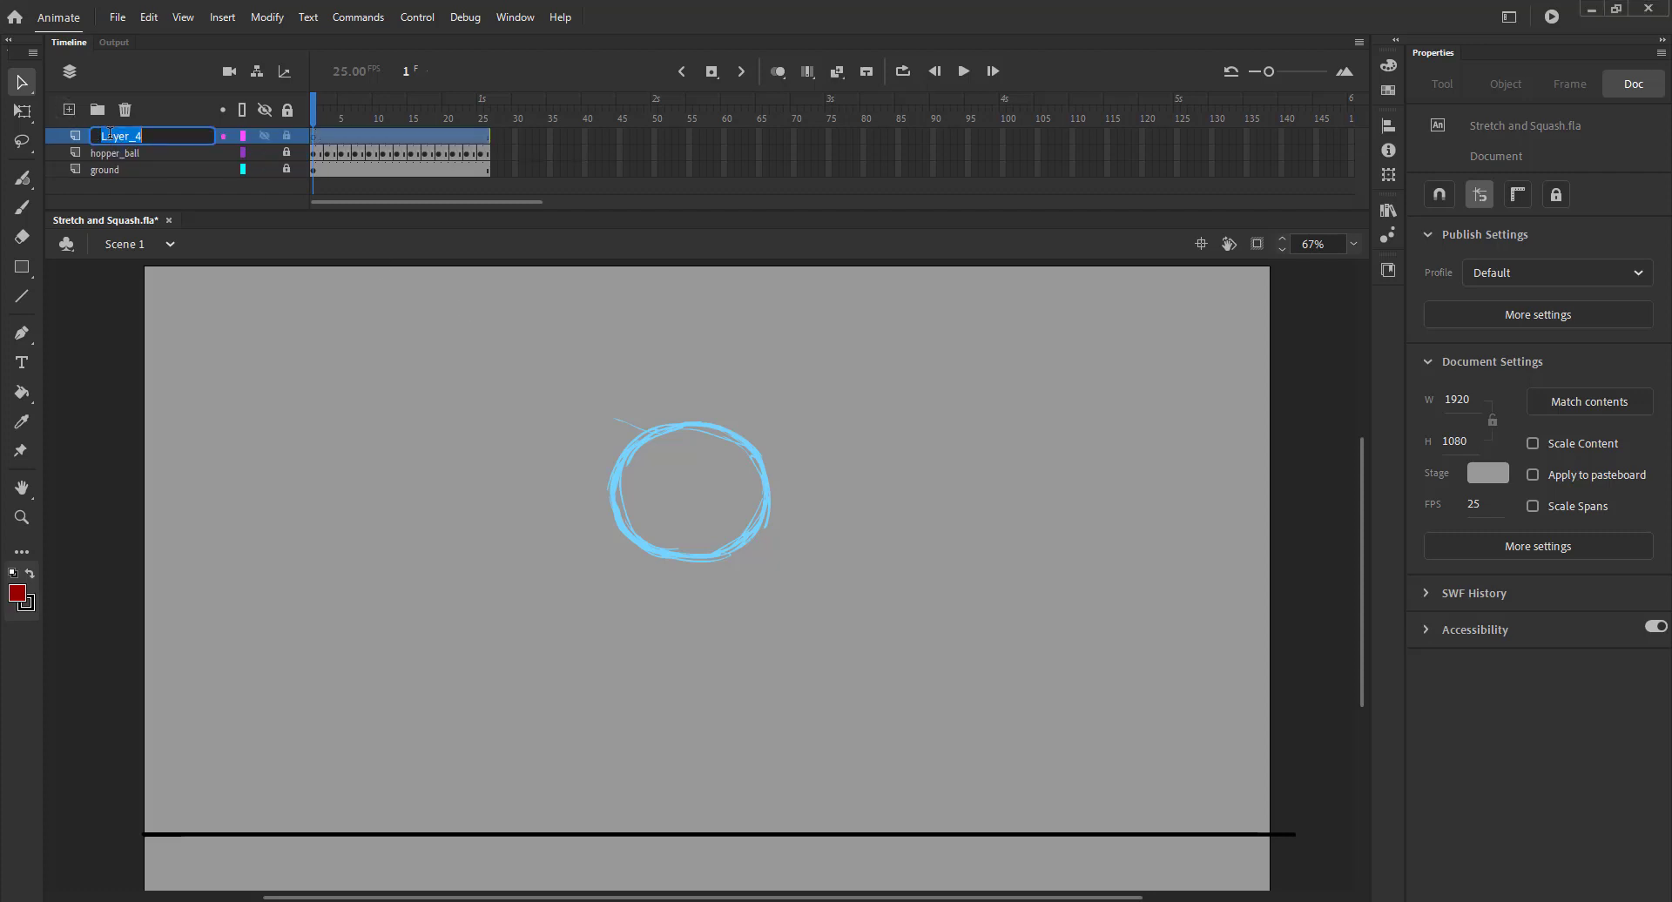
double_click(109, 136)
text(character)
key(Return)
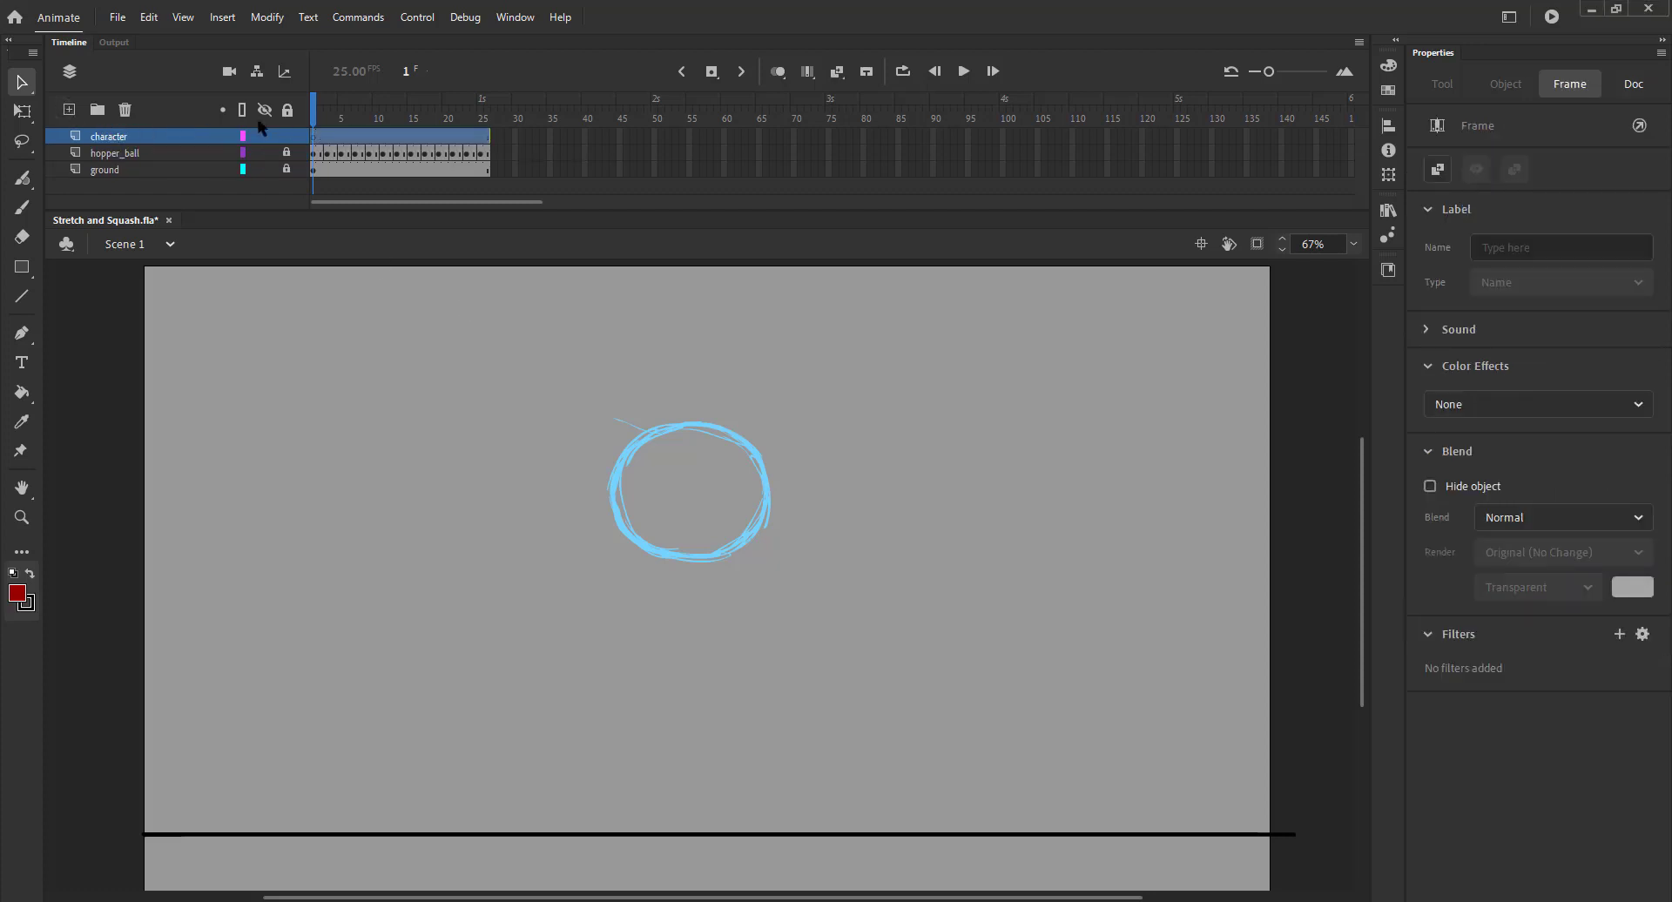
Step: On frame 1 of the character layer, hide the panels, fit the stage in view, save, and start a small red oval head above the ball
drag(336, 114, 314, 113)
key(F4)
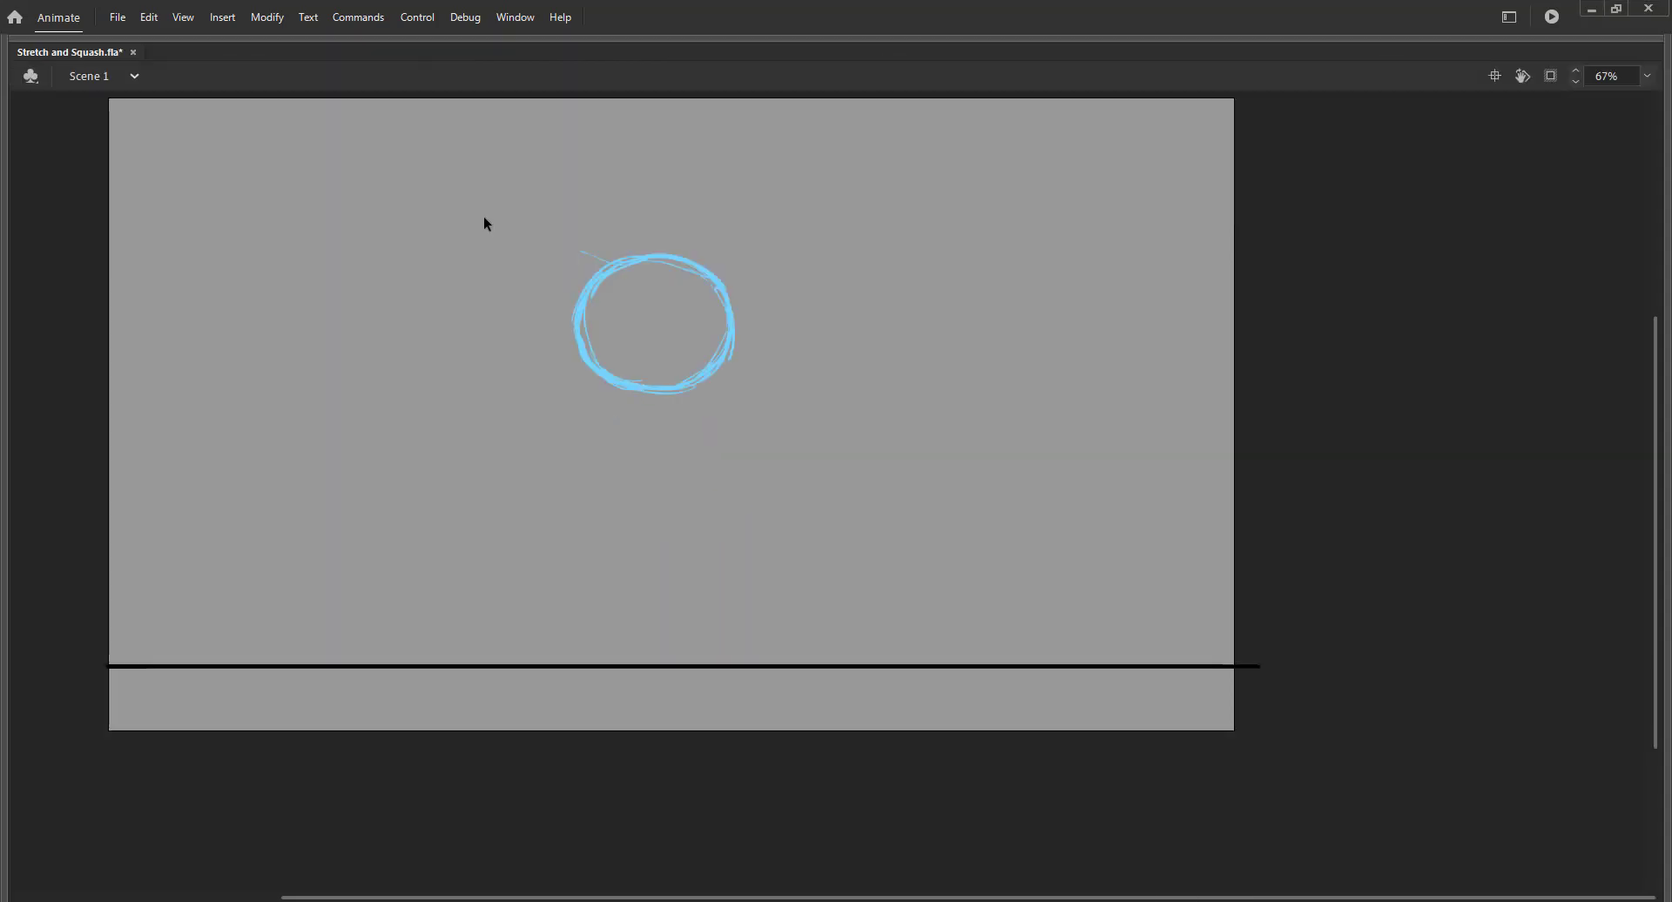
key(ctrl+2)
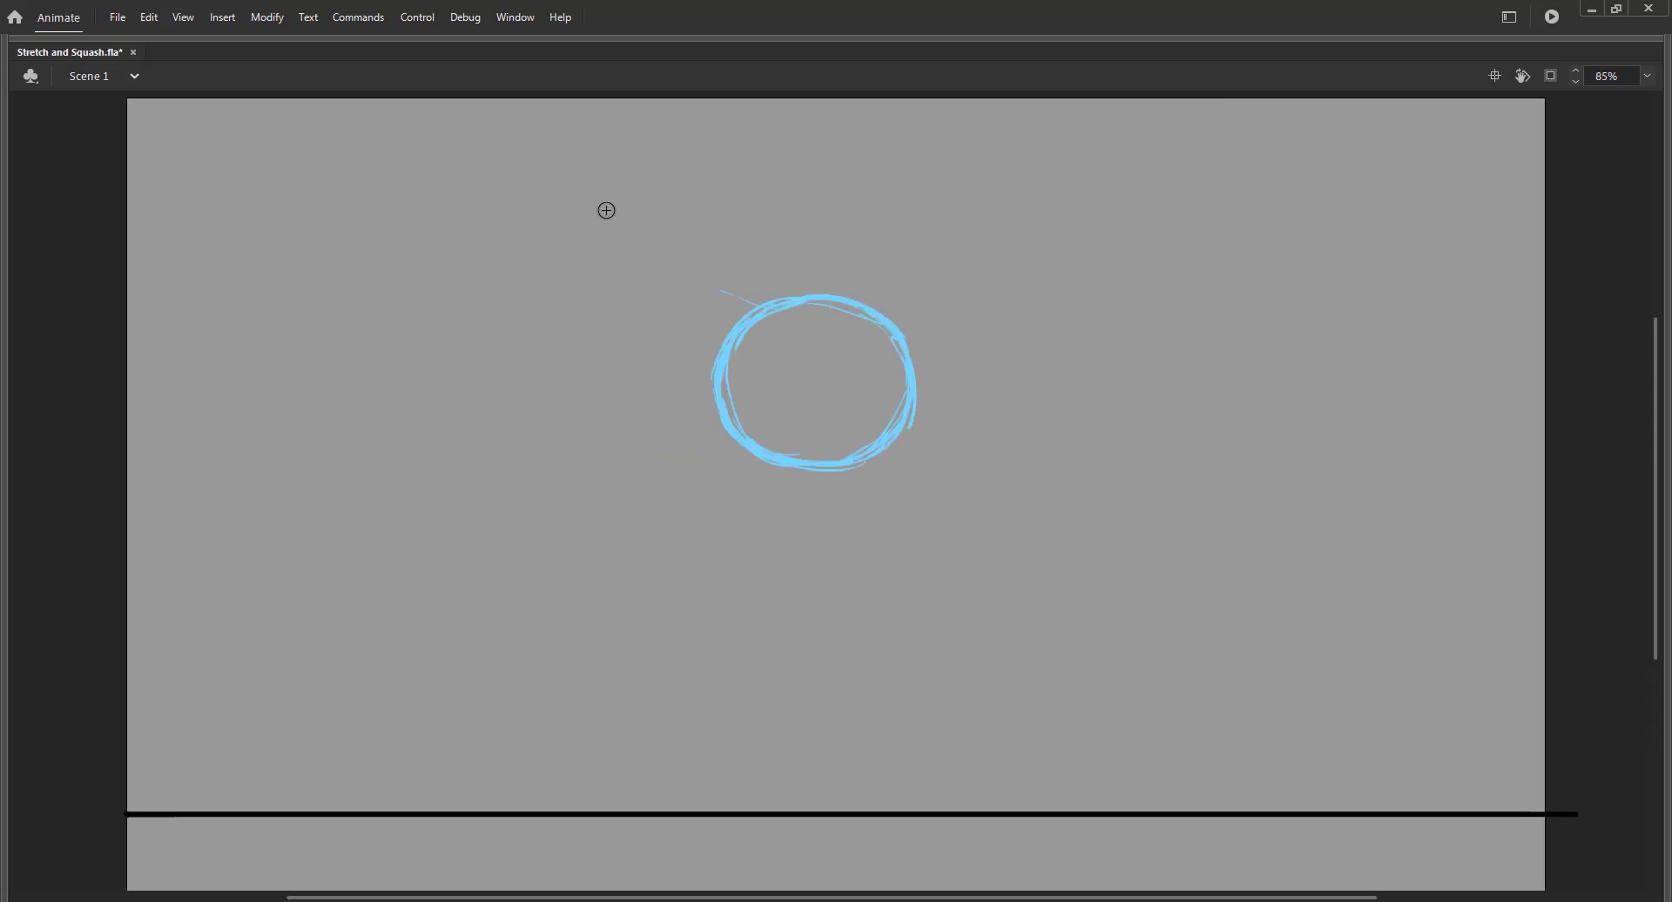
drag(600, 212, 594, 268)
key(ctrl+s)
mouse_move(773, 138)
mouse_down()
mouse_move(739, 168)
mouse_move(823, 141)
mouse_move(850, 181)
mouse_move(839, 205)
mouse_move(800, 225)
mouse_move(716, 193)
mouse_move(733, 157)
mouse_up()
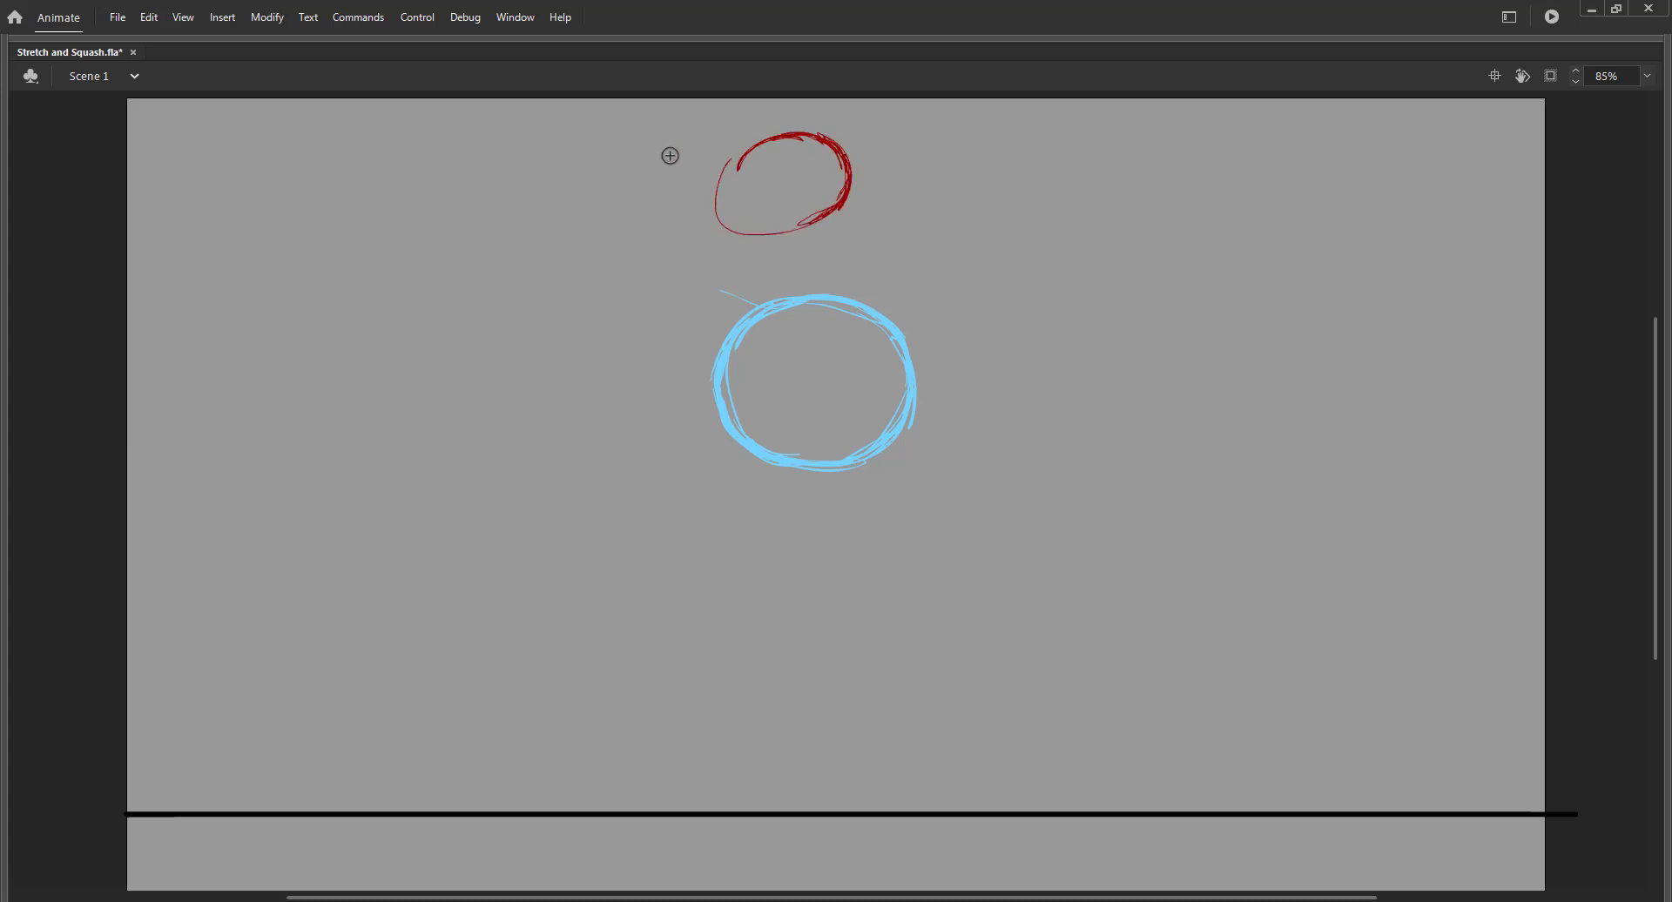
Step: Delete the stray lower-left stroke of the red head and redraw that side to close the oval
mouse_move(710, 228)
mouse_down()
mouse_move(733, 231)
mouse_move(703, 223)
mouse_up()
key(Delete)
key(Delete)
key(b)
mouse_move(740, 165)
mouse_down()
mouse_move(747, 215)
mouse_move(815, 222)
mouse_up()
drag(839, 153, 814, 134)
Step: Select the whole red head and nudge it slightly left and down
key(q)
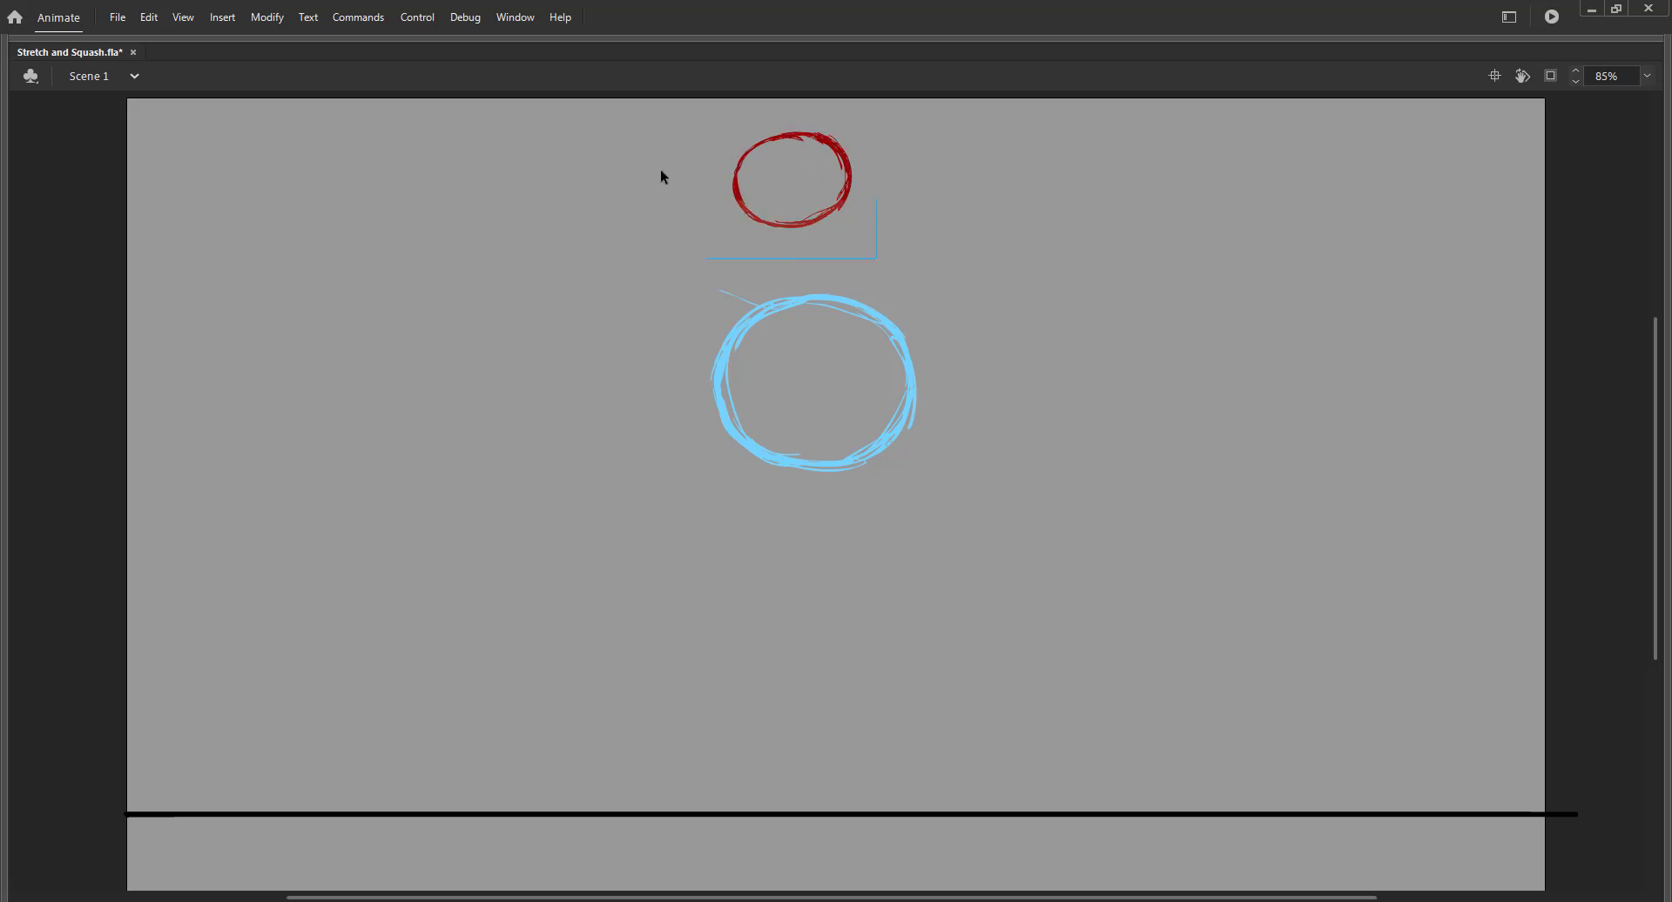
mouse_move(877, 252)
mouse_down()
mouse_move(642, 119)
mouse_move(727, 128)
mouse_up()
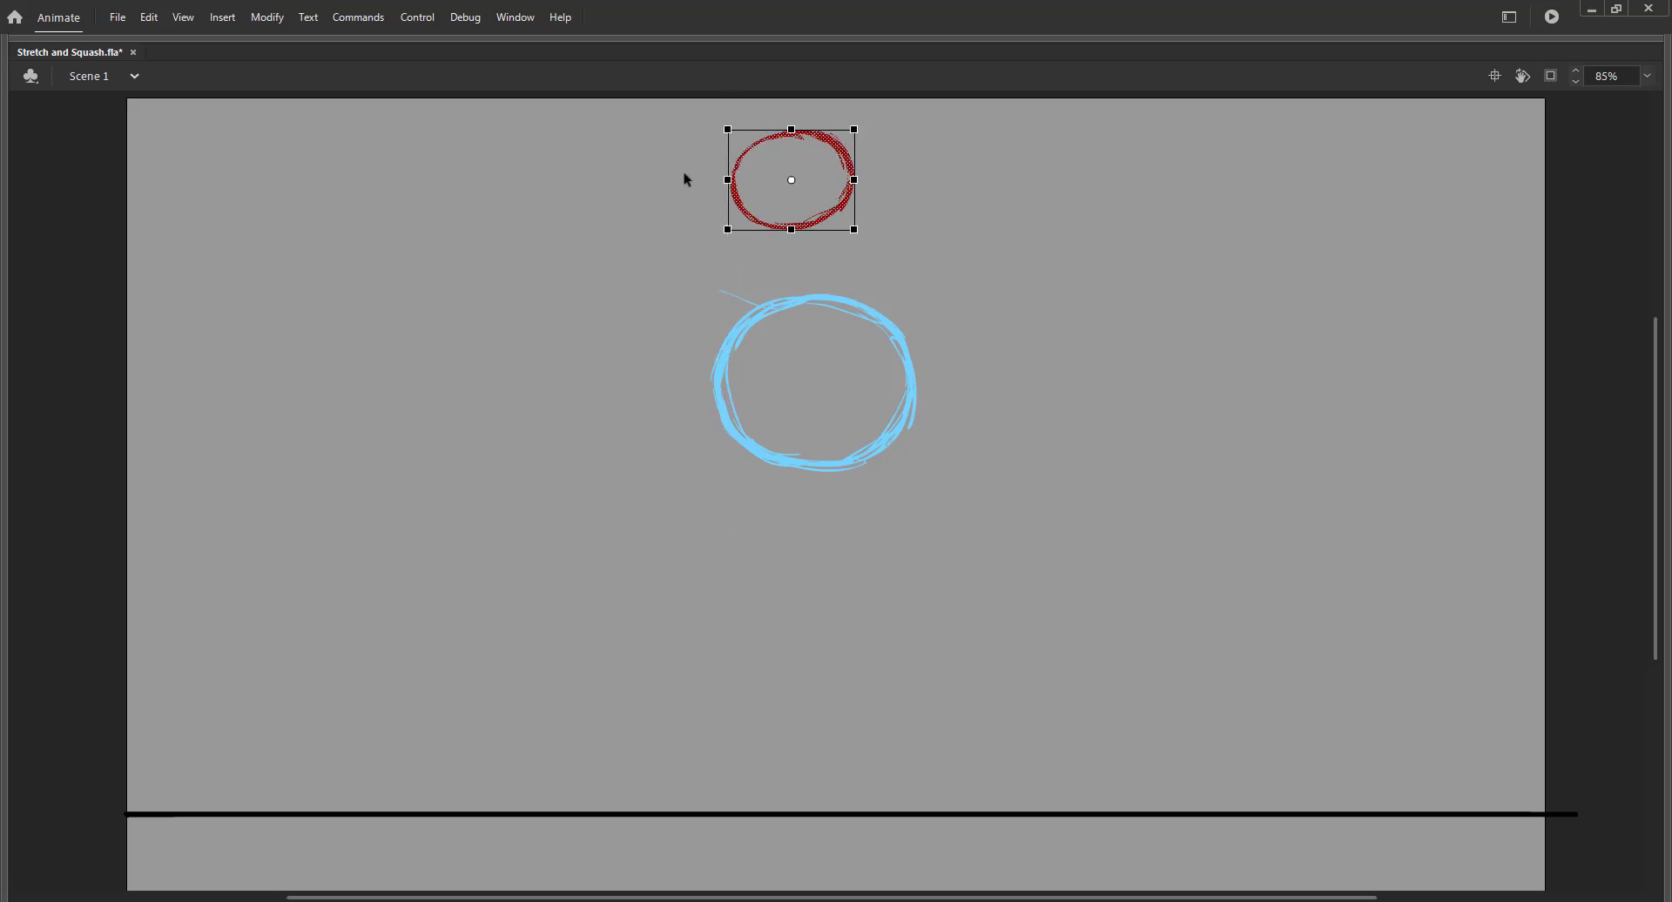
click(681, 176)
drag(847, 234, 648, 127)
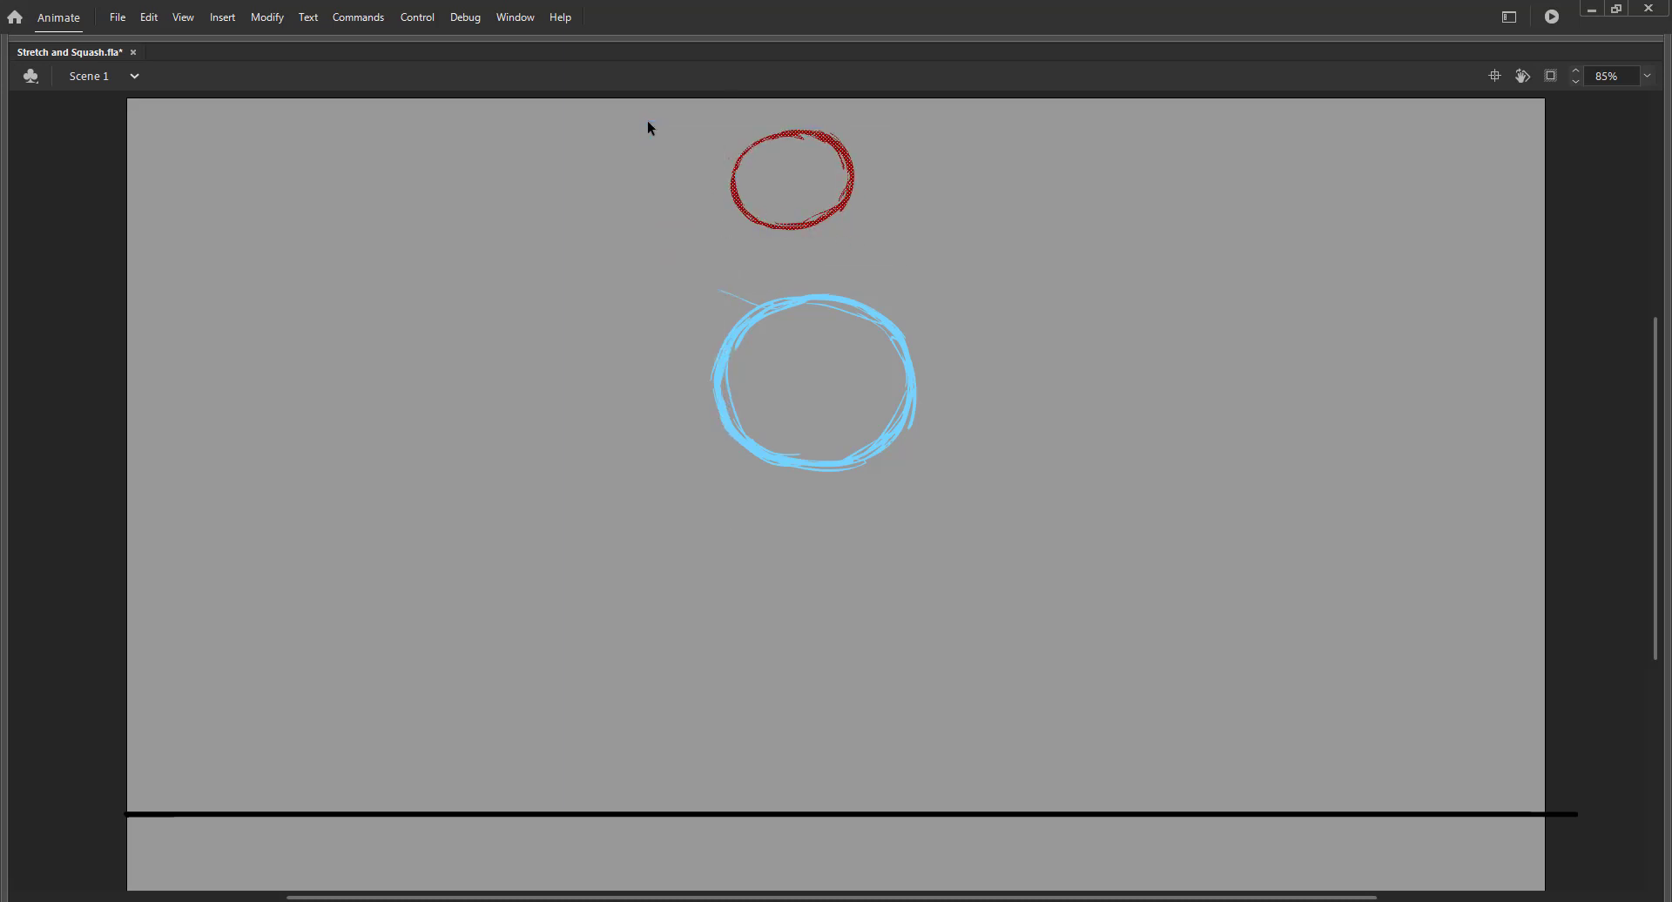
key(Left)
key(Down)
key(Left)
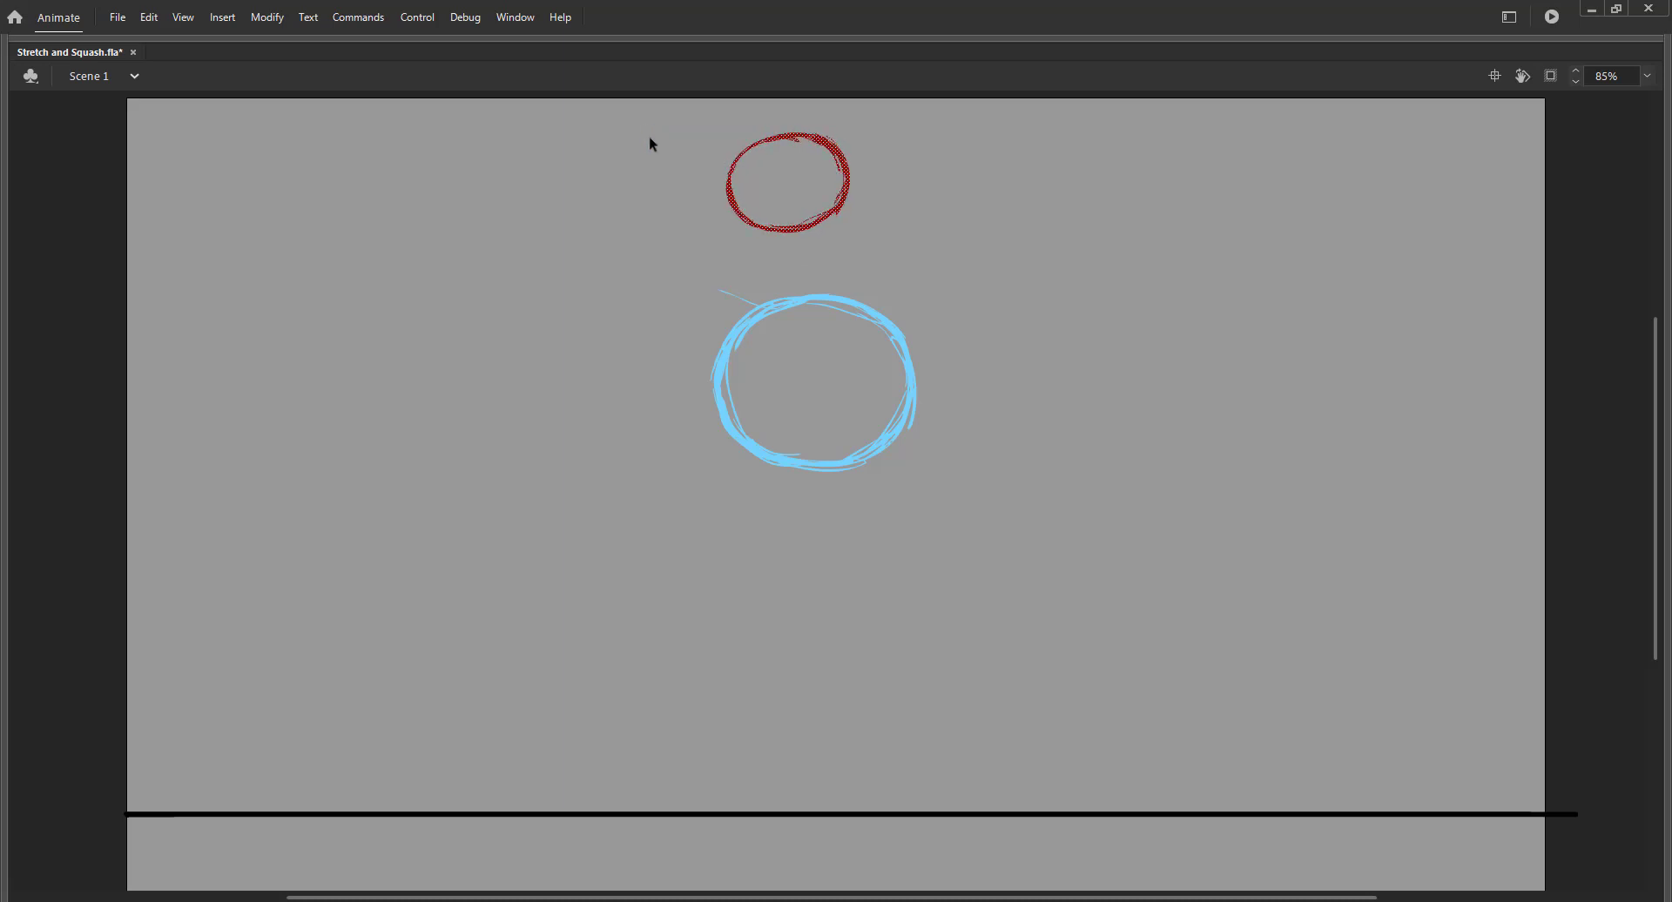
click(650, 134)
Step: Draw a neck and pear-shaped torso from the head down to the ball, and nudge the whole figure up and slightly left
key(b)
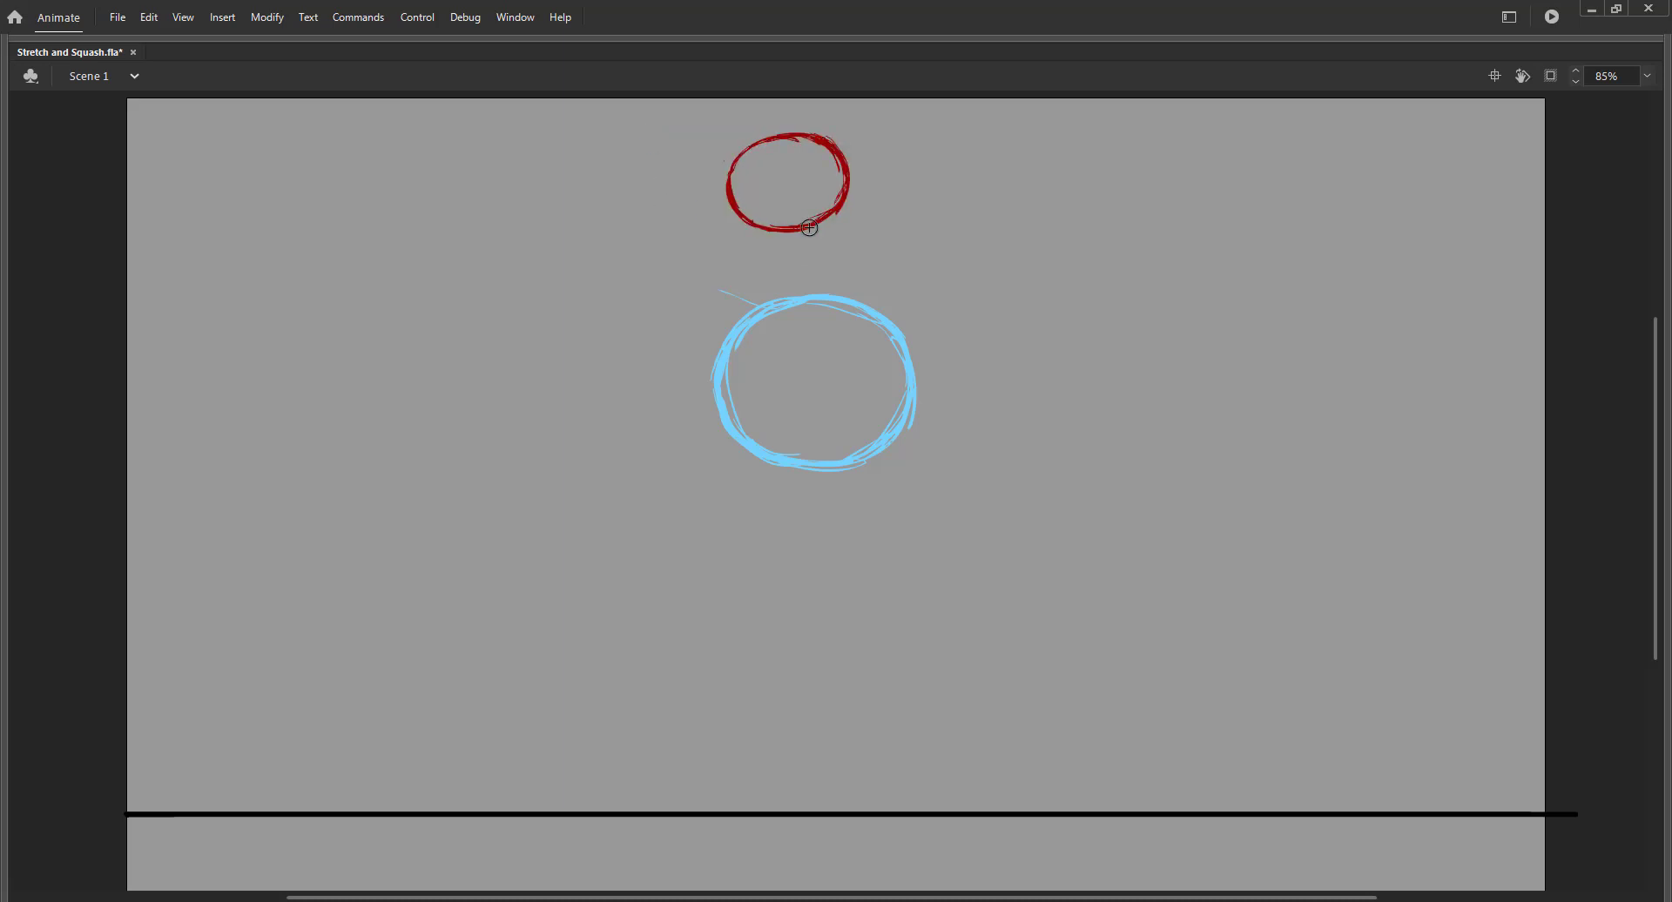
mouse_move(809, 224)
mouse_down()
mouse_move(849, 313)
mouse_move(790, 266)
mouse_move(787, 301)
mouse_move(811, 323)
mouse_move(837, 312)
mouse_move(827, 324)
mouse_move(841, 291)
mouse_up()
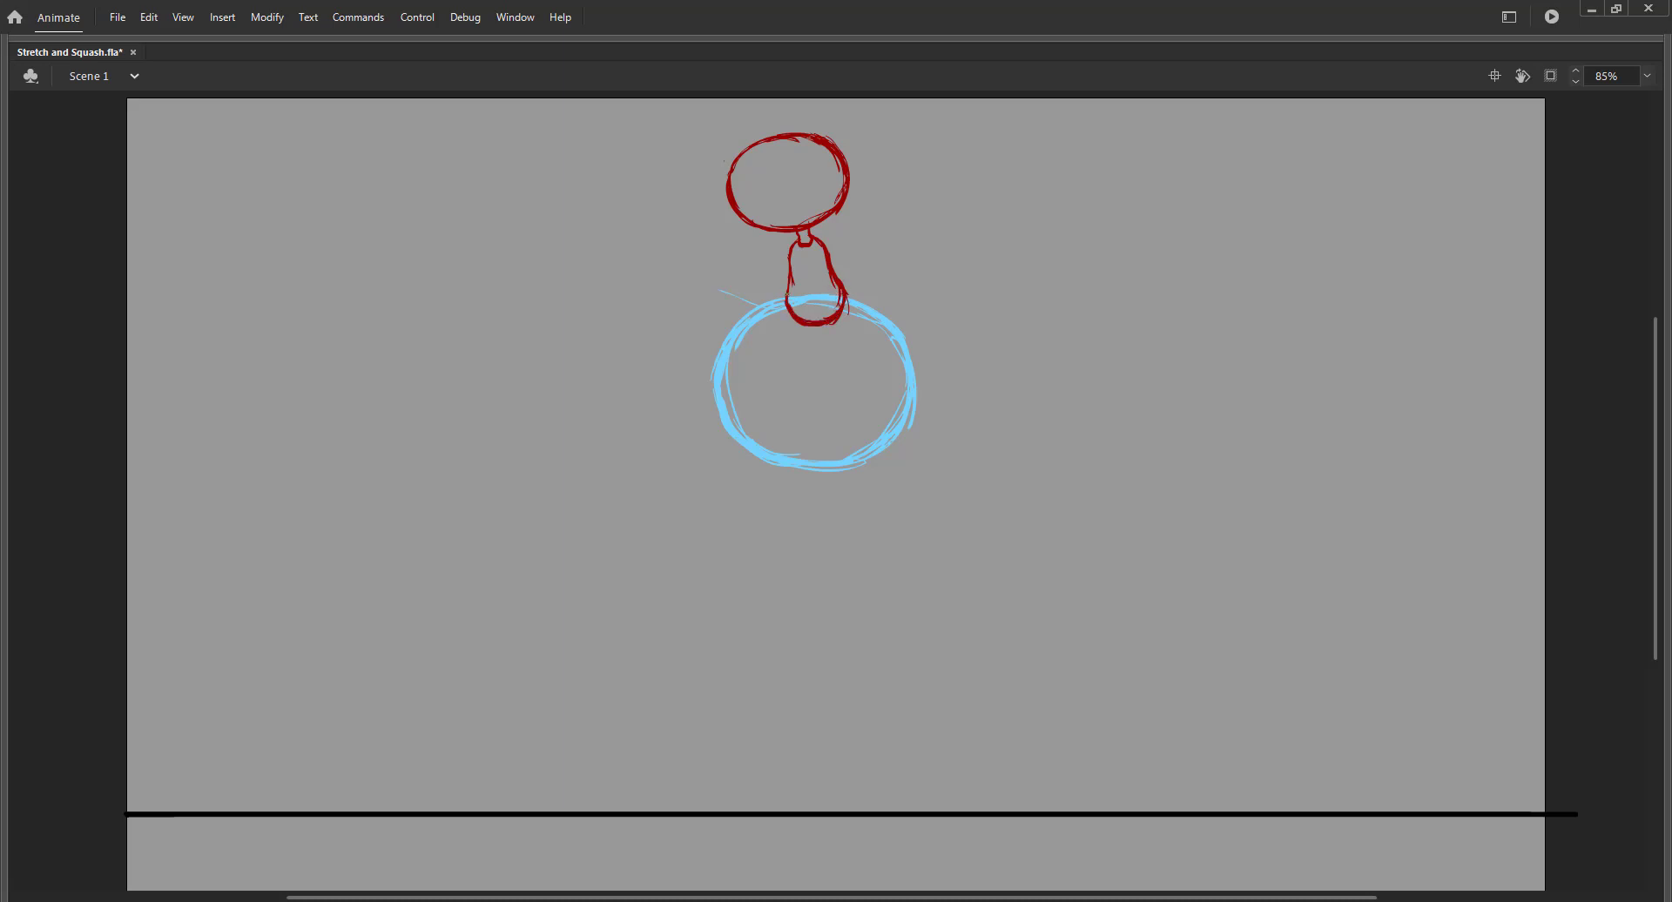
mouse_move(890, 364)
mouse_down()
mouse_move(784, 301)
mouse_move(667, 119)
mouse_up()
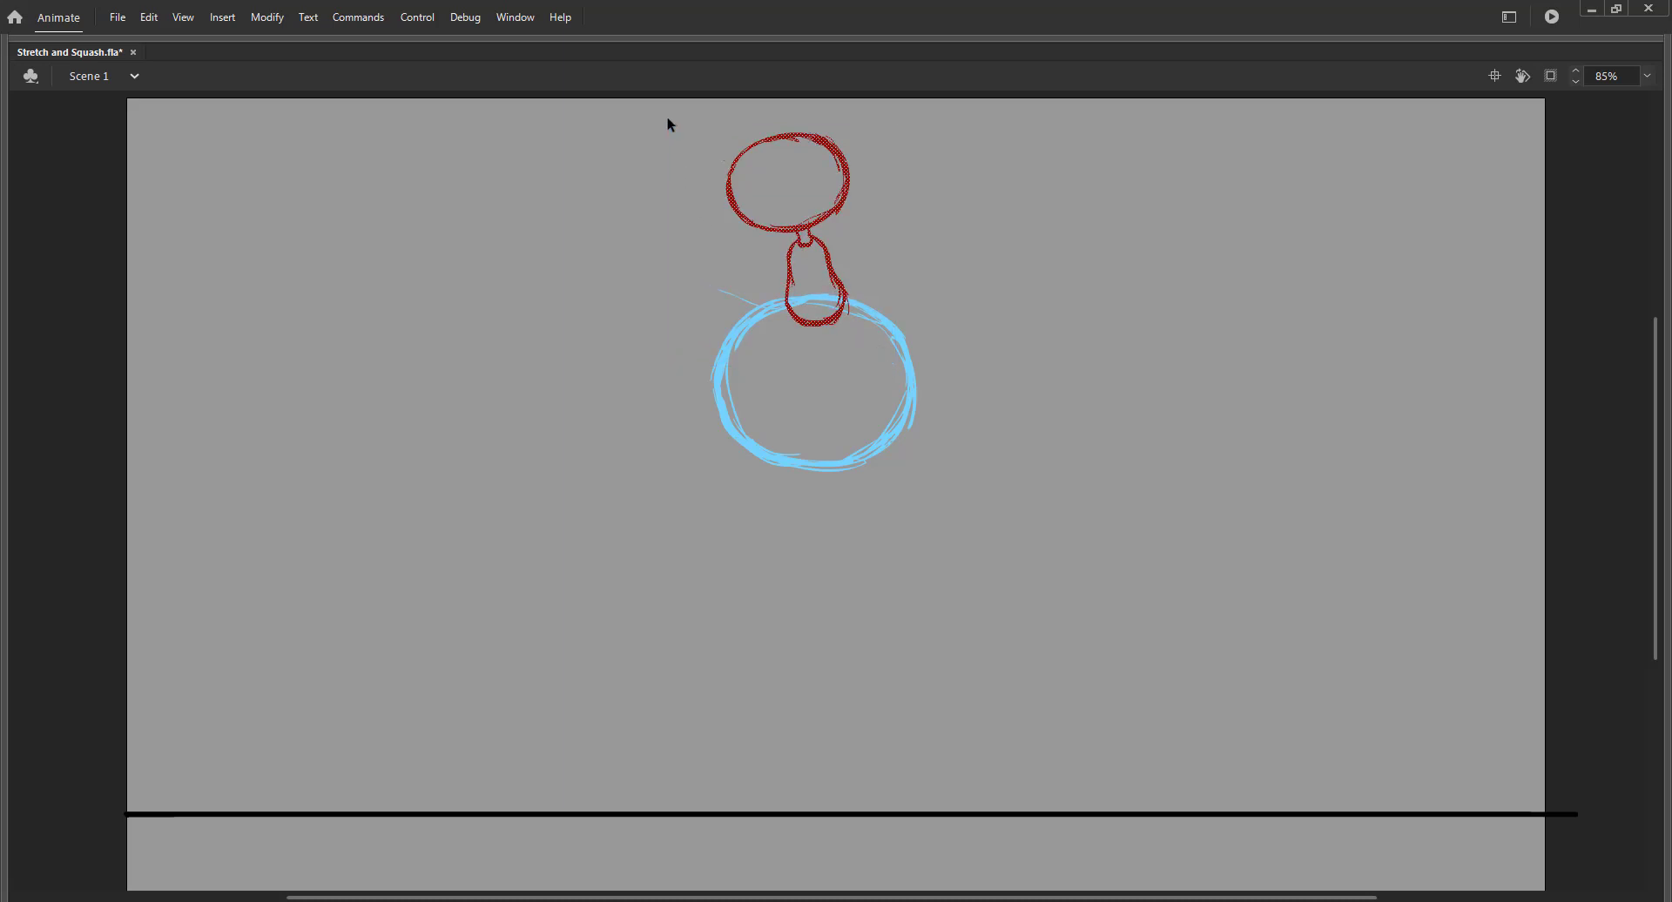
key(shift+Up)
key(Left)
key(Left)
key(Left)
key(Left)
key(Left)
click(640, 246)
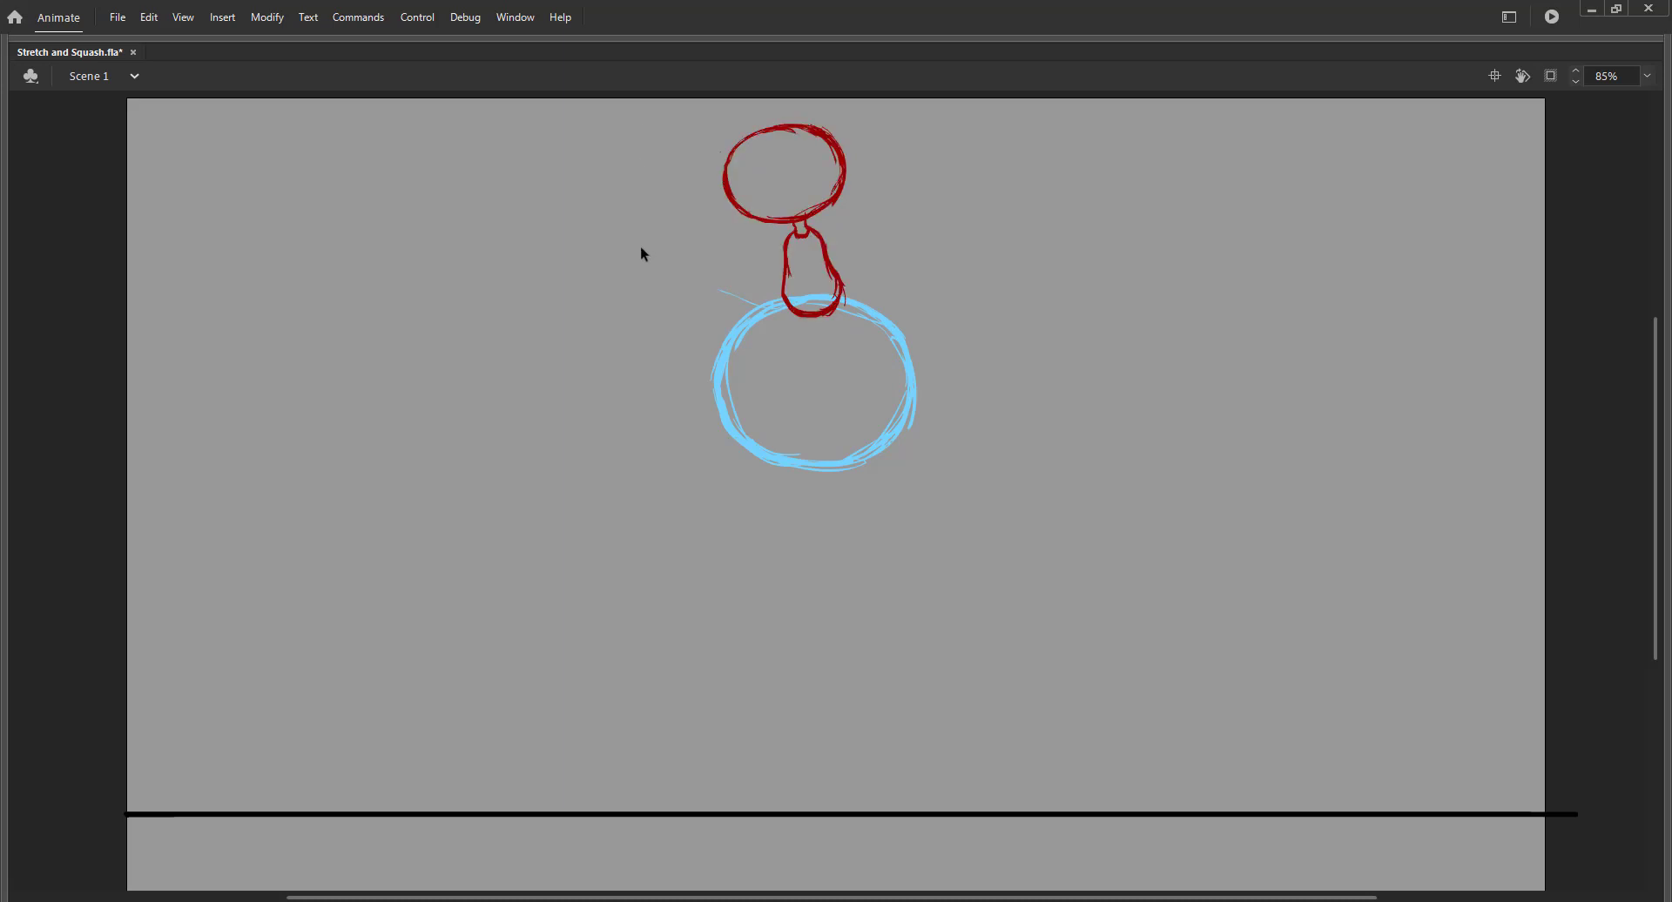
Step: Draw the character's near leg with its foot, the bent far leg, and the arm with a hand resting on the ball
key(b)
drag(819, 301, 826, 376)
drag(775, 286, 749, 306)
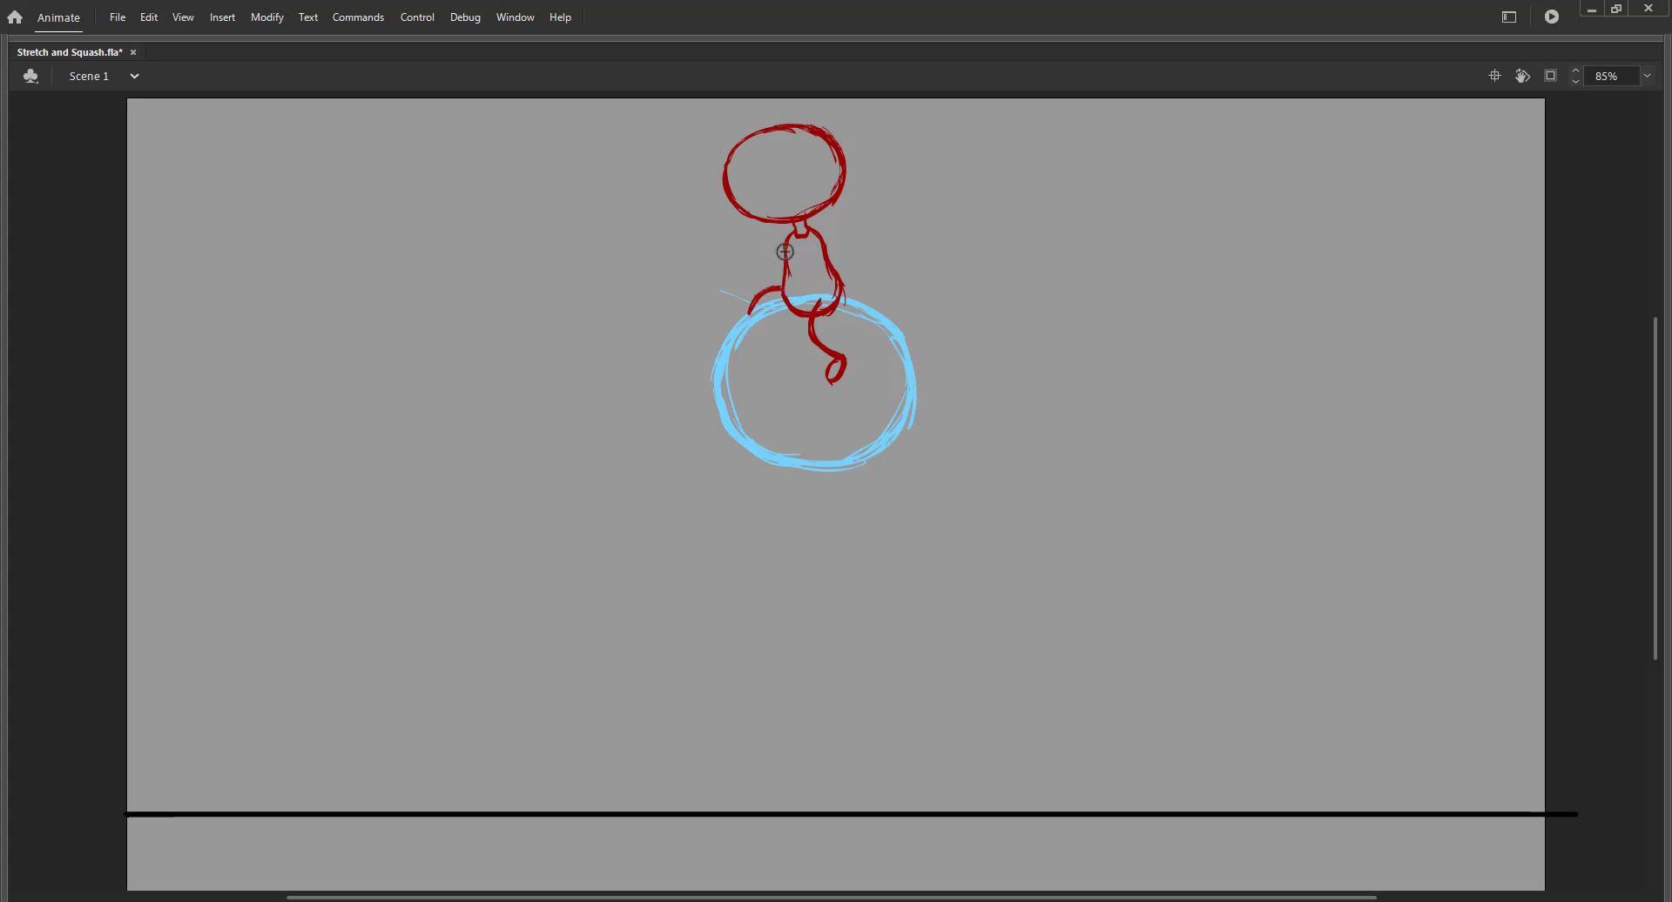
mouse_move(815, 241)
mouse_down()
mouse_move(785, 317)
mouse_move(762, 330)
mouse_move(784, 332)
mouse_up()
Step: Insert a blank keyframe at frame 3 on the character layer and turn on onion skinning limited to the preceding frames
key(F4)
click(329, 113)
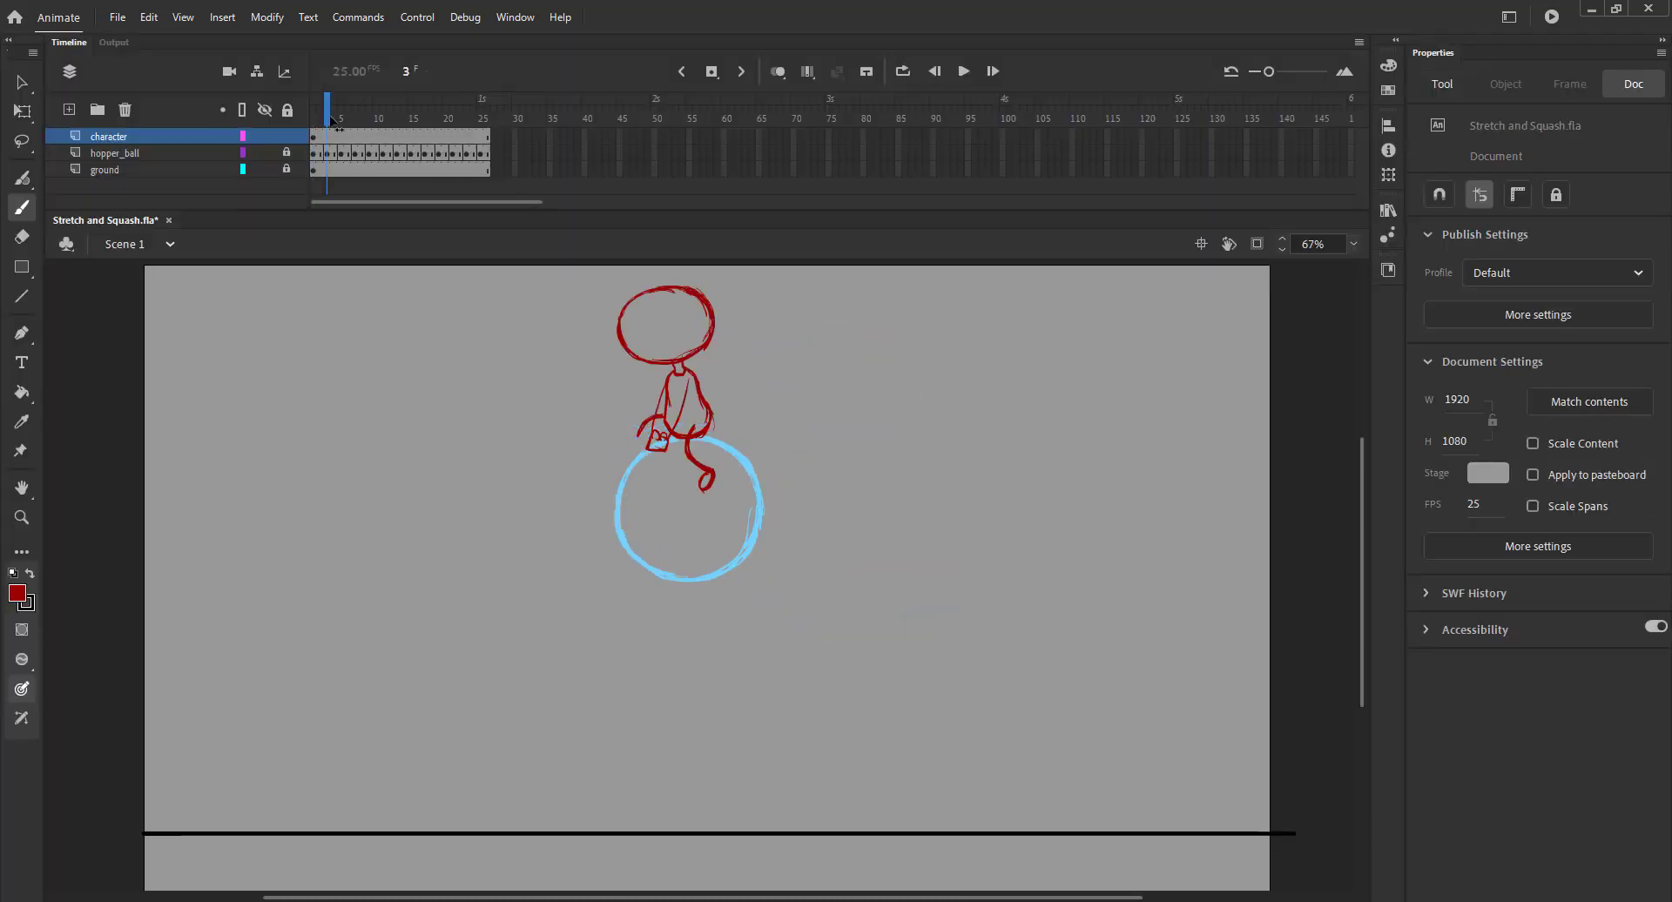
key(F7)
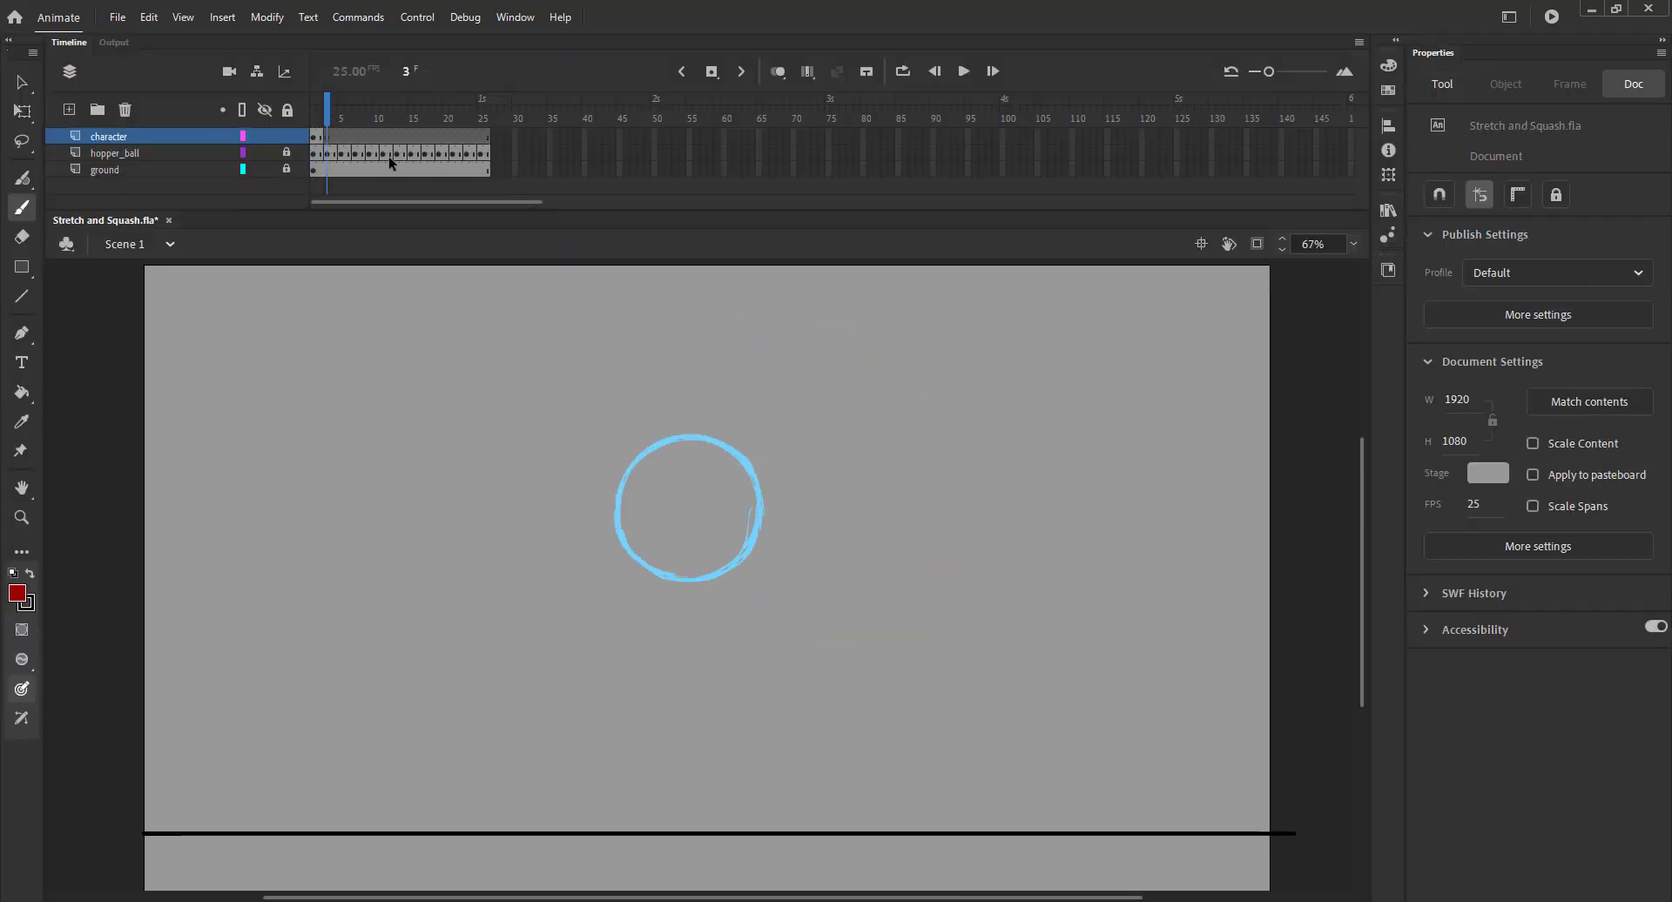
click(777, 70)
drag(389, 110, 319, 116)
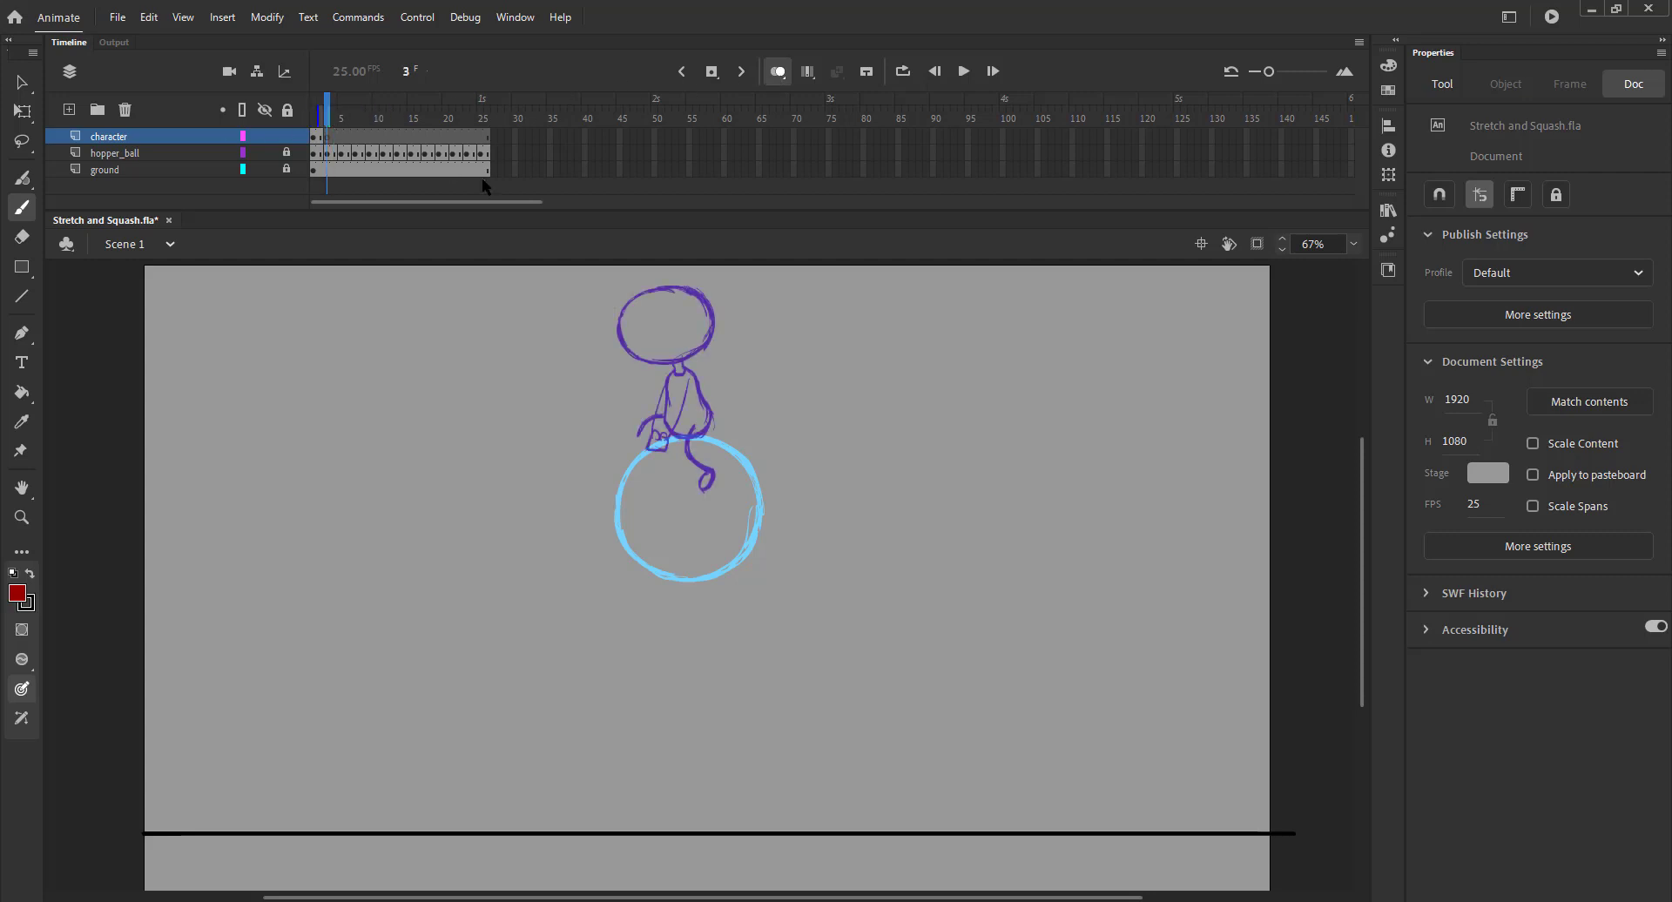
key(F4)
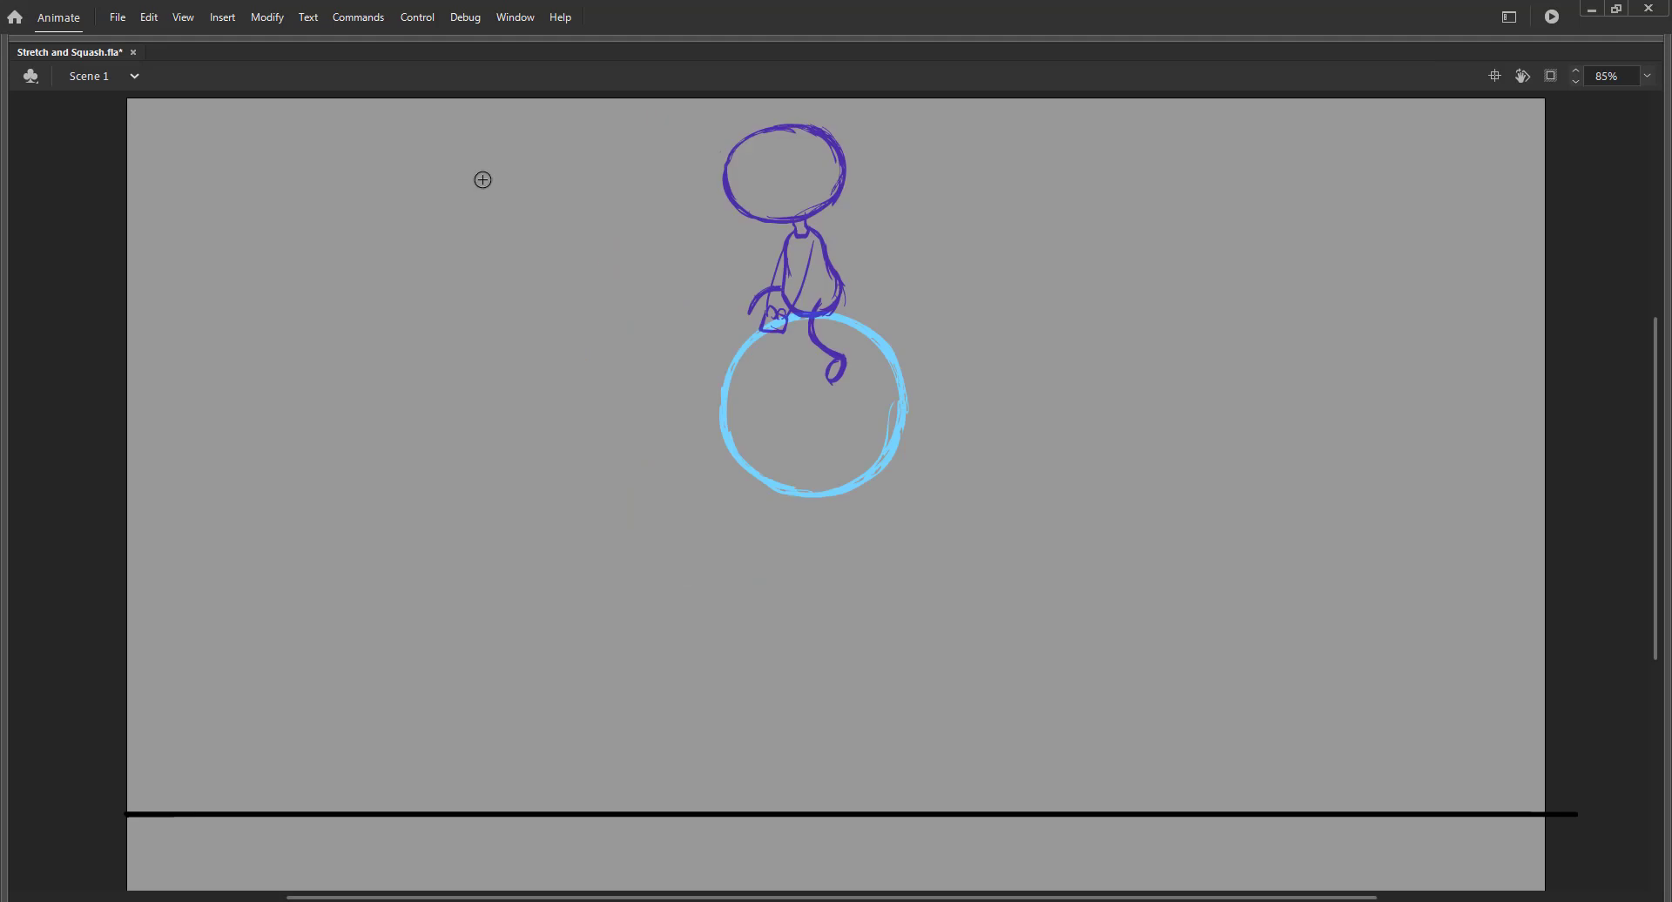
Step: Add curved vertical and horizontal face guide lines to the frame 1 head, and return to frame 3
key(comma)
key(period)
key(comma)
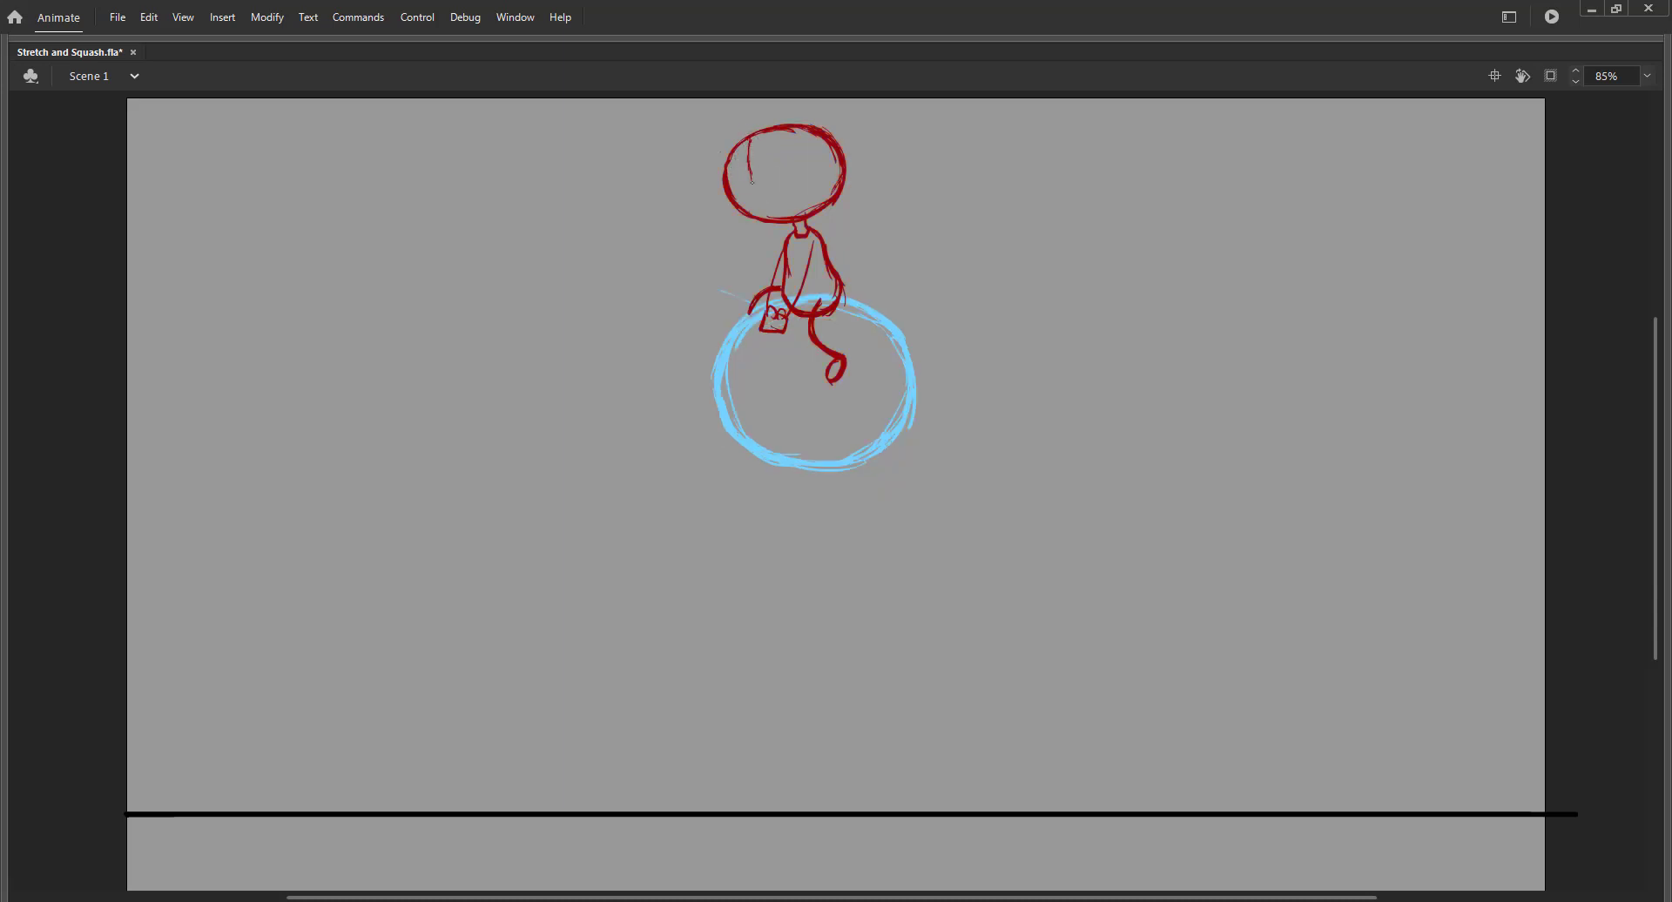
mouse_move(751, 141)
mouse_down()
mouse_move(756, 213)
mouse_move(779, 219)
mouse_move(771, 187)
mouse_move(800, 176)
mouse_up()
key(period)
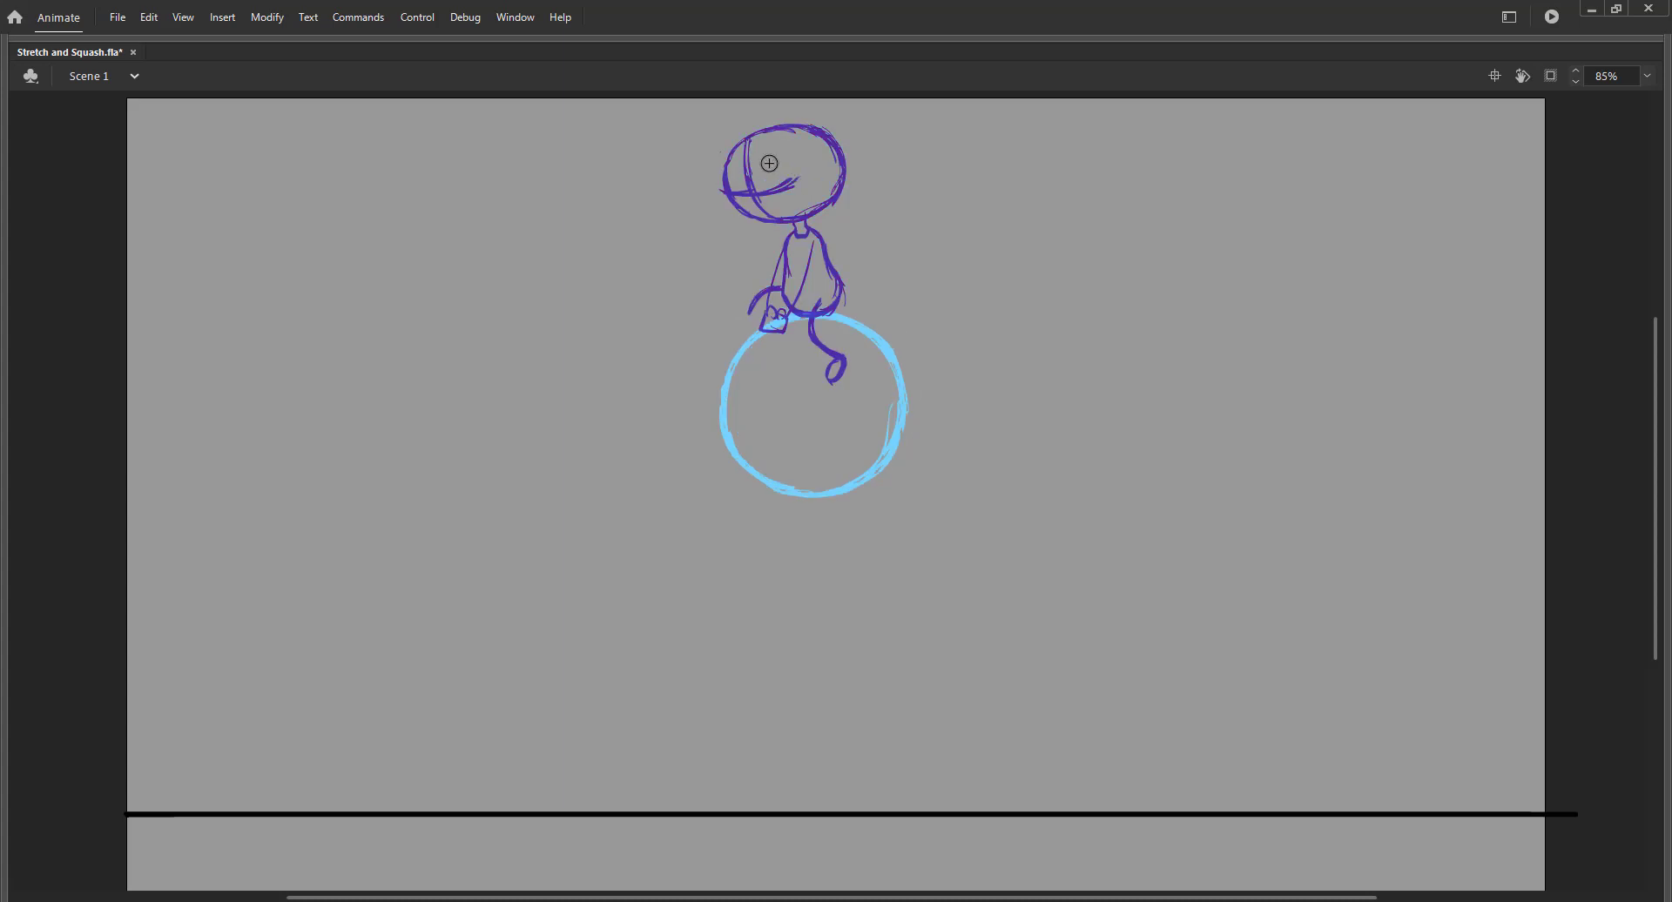
Step: Draw the head oval on frame 3 slightly lower than the onion-skinned frame 1 head, undoing the unwanted first strokes
drag(749, 168, 771, 151)
key(ctrl+z)
key(ctrl+z)
key(ctrl+z)
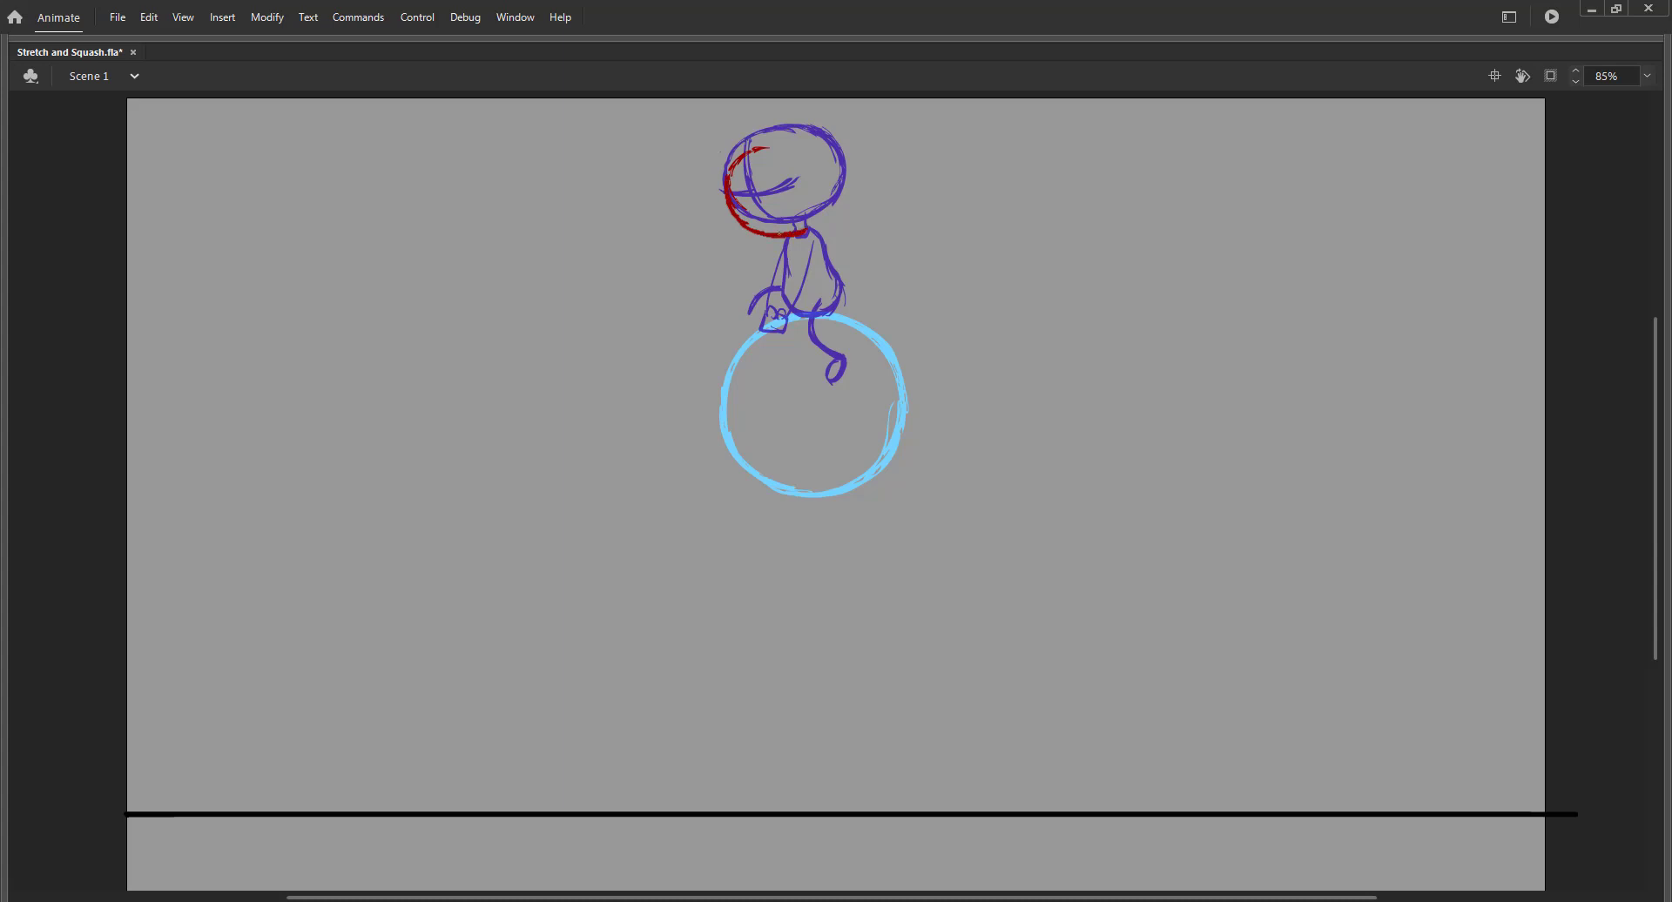
drag(804, 231, 838, 200)
drag(760, 149, 844, 183)
mouse_move(786, 148)
mouse_down()
mouse_move(727, 165)
mouse_move(827, 137)
mouse_up()
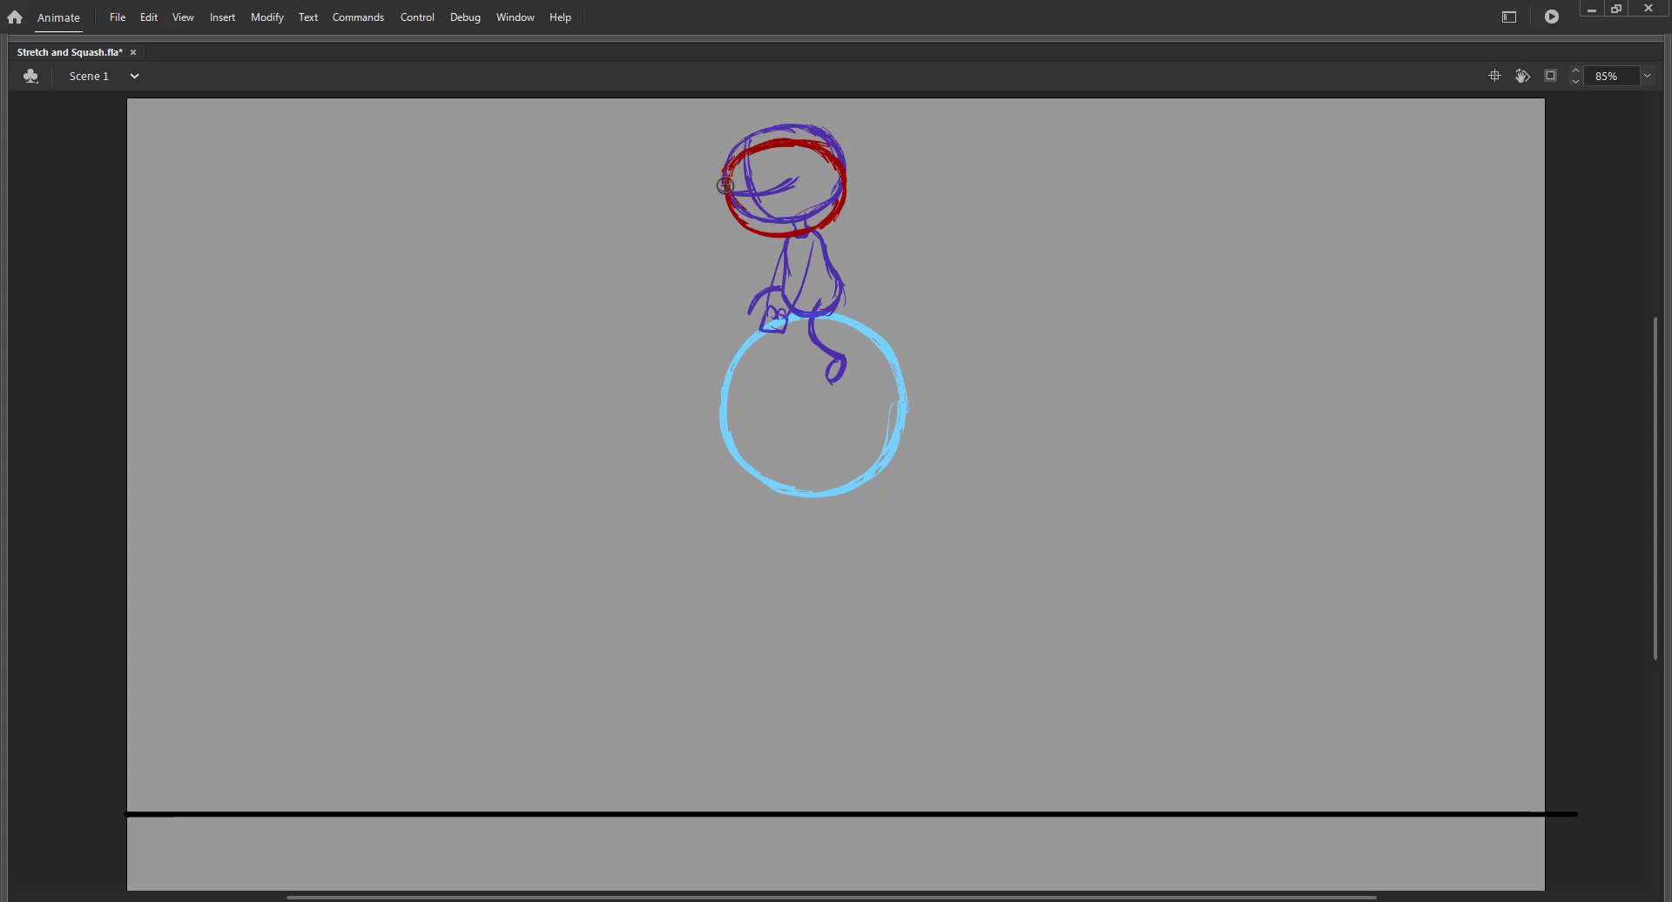
Step: Add the face guide lines, neck and torso to the frame 3 figure, placing the torso slightly lower and further left than on frame 1
mouse_move(729, 166)
mouse_down()
mouse_move(728, 204)
mouse_move(754, 230)
mouse_up()
mouse_move(739, 148)
mouse_down()
mouse_move(764, 229)
mouse_move(793, 194)
mouse_move(745, 206)
mouse_move(794, 184)
mouse_up()
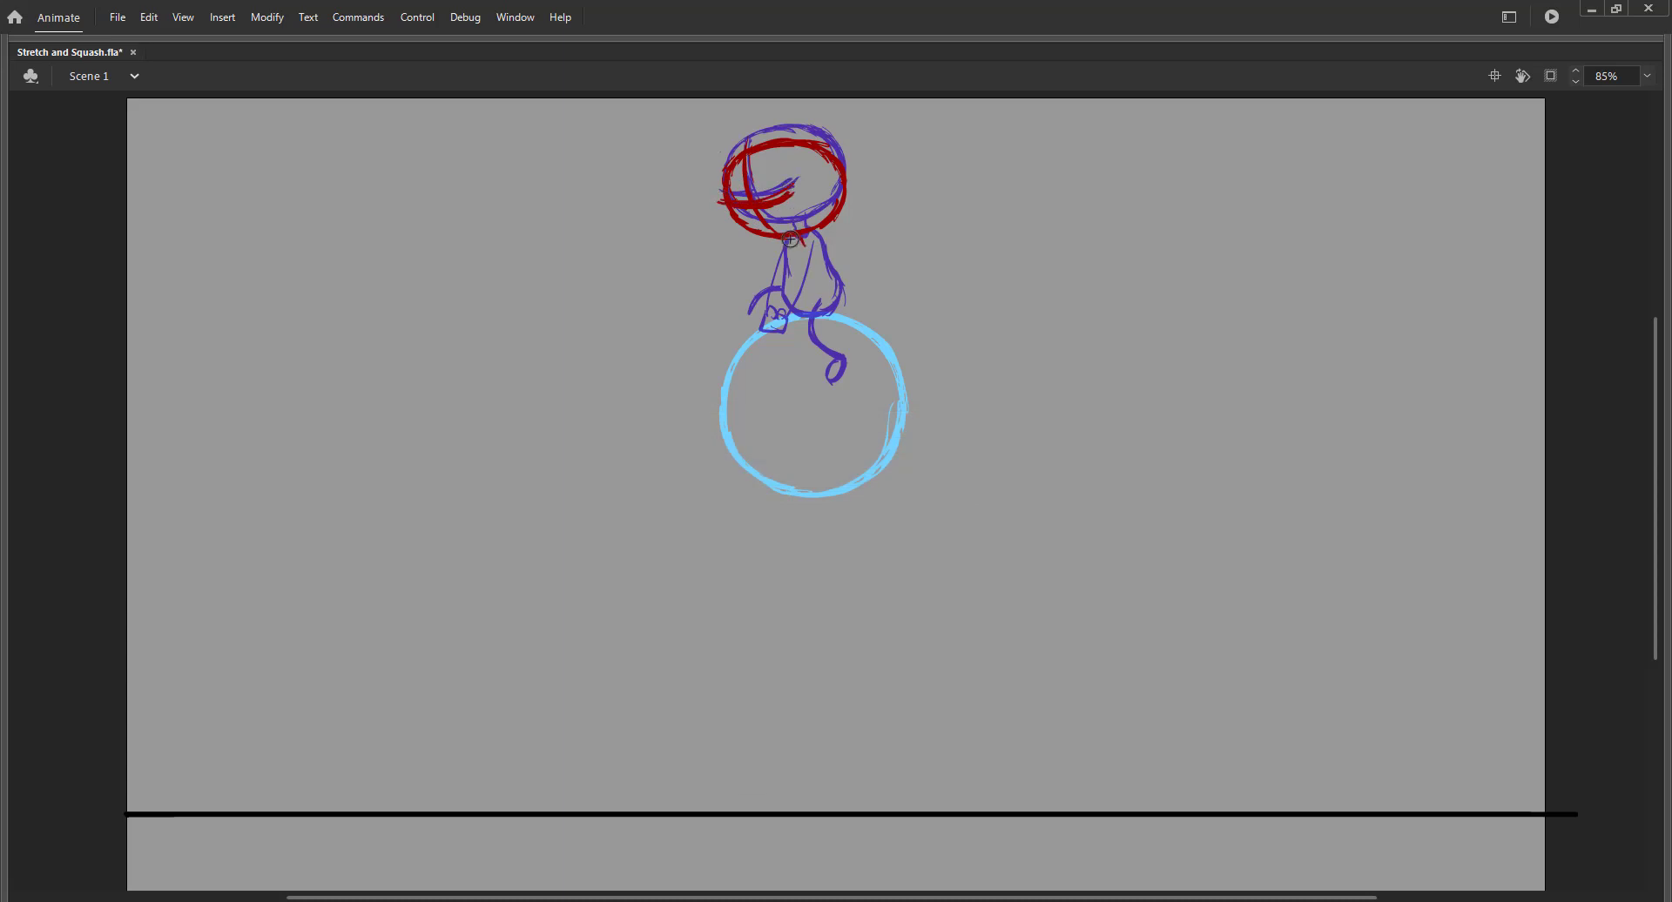
drag(790, 239, 803, 237)
drag(779, 272, 772, 306)
mouse_move(802, 245)
mouse_down()
mouse_move(826, 312)
mouse_move(782, 320)
mouse_move(781, 257)
mouse_move(787, 332)
mouse_up()
Step: Compare frame 3 with frame 1 and shift the frame 3 head, neck and torso slightly upward
key(comma)
key(period)
key(v)
drag(676, 119, 895, 334)
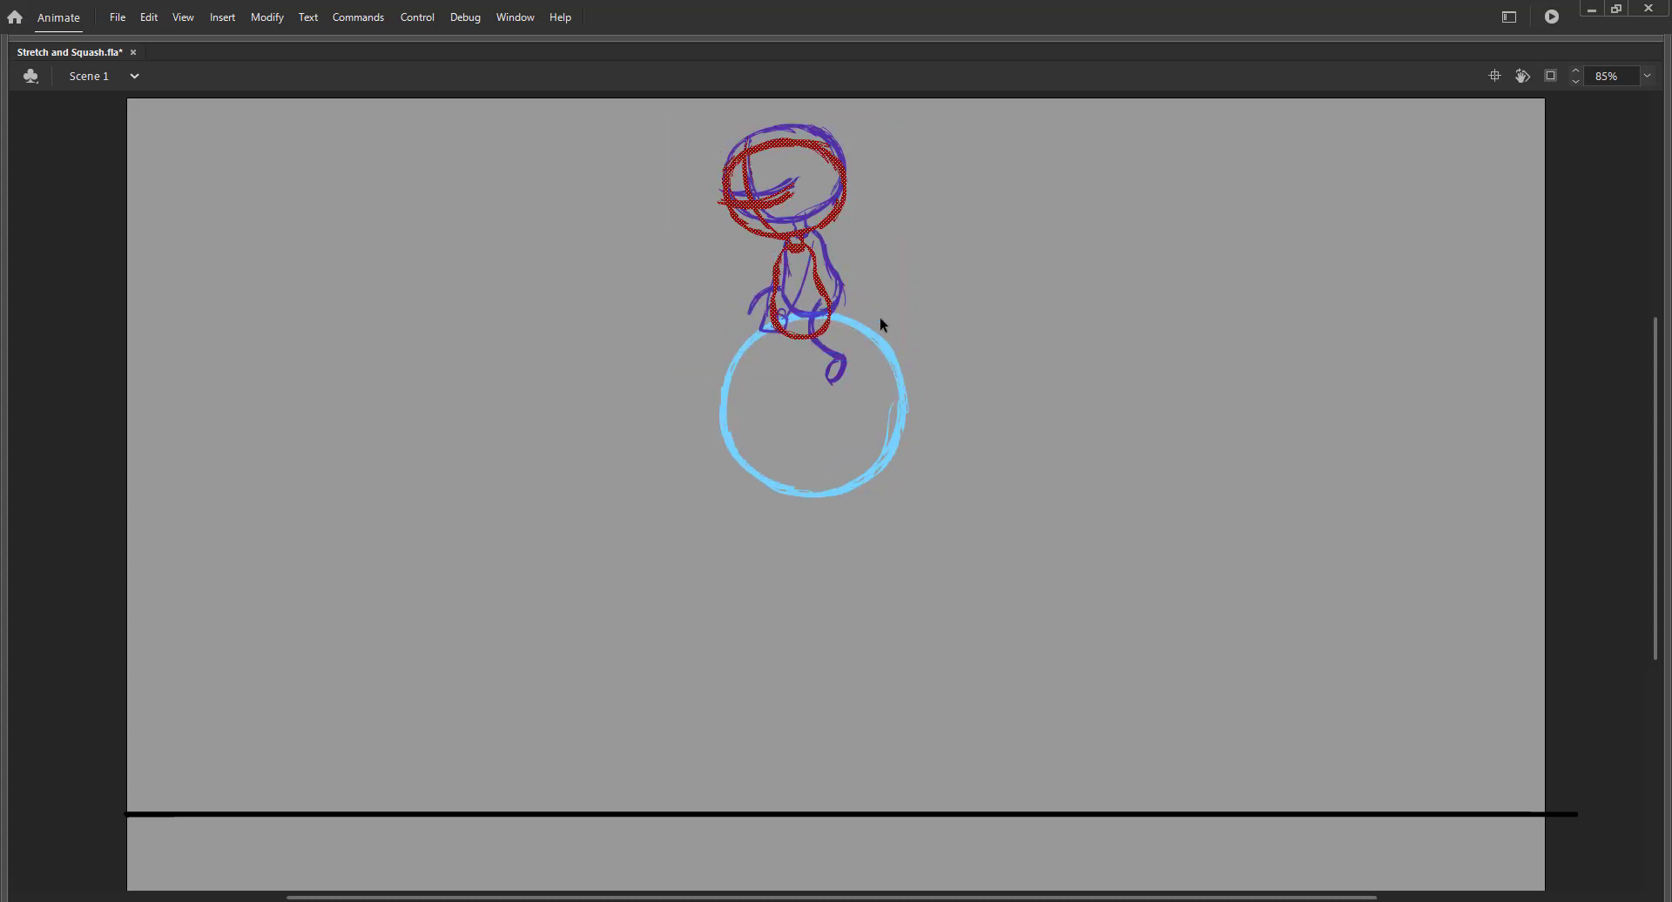
click(656, 237)
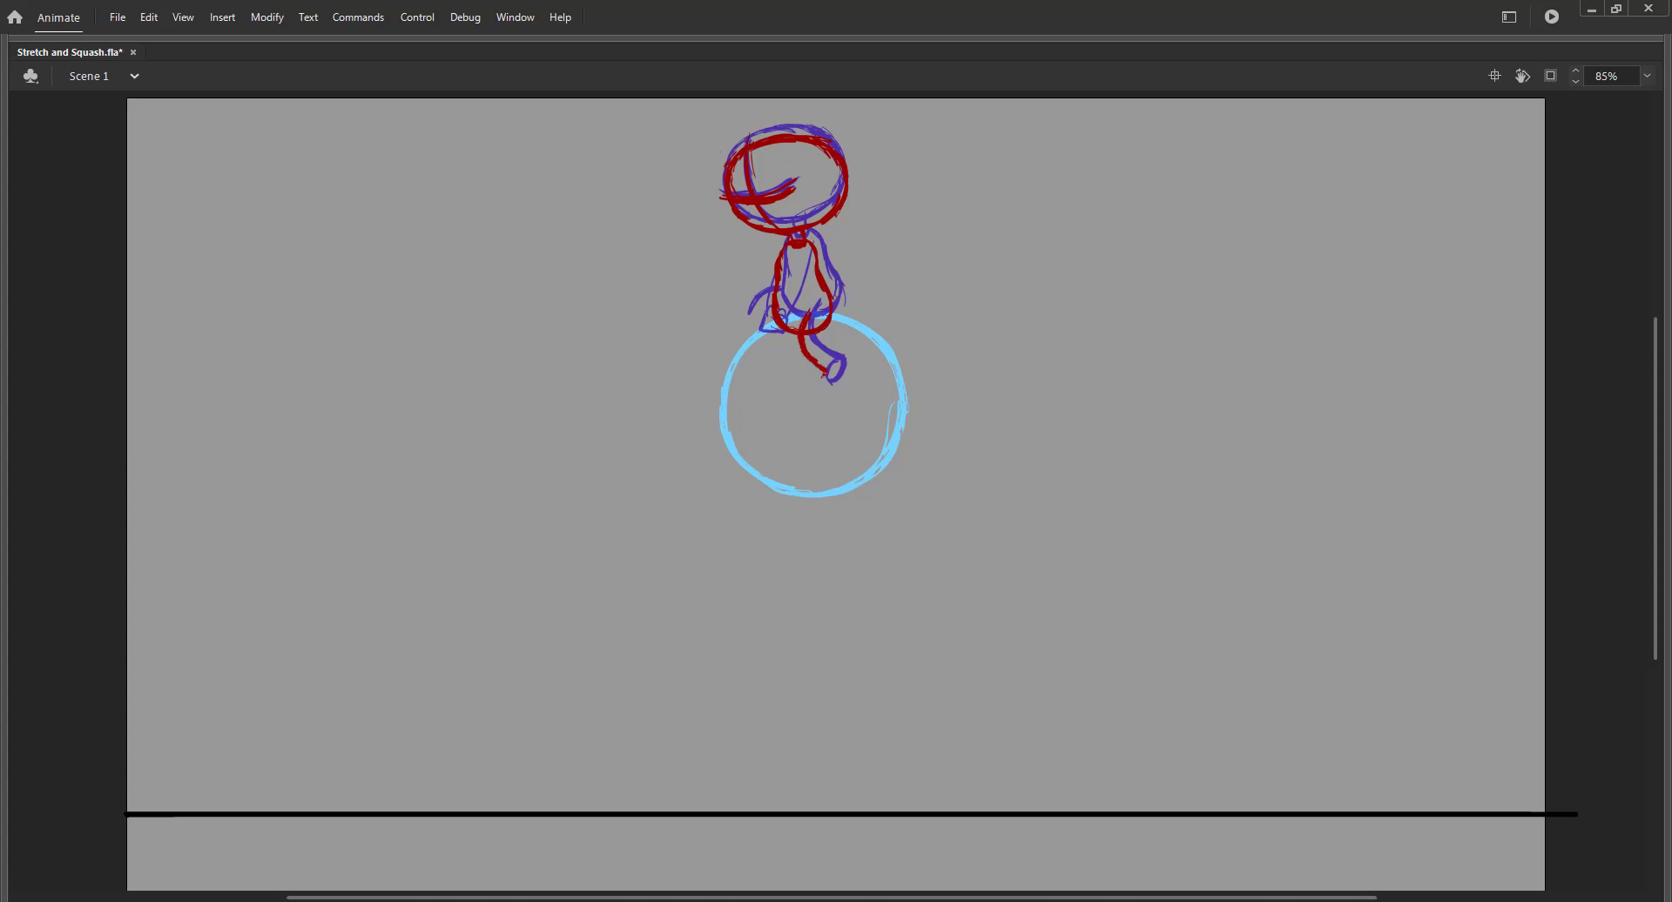
Step: Draw the legs, feet, arms and ball handle on the frame 3 figure, following the frame 1 pose, and save the file
key(period)
key(comma)
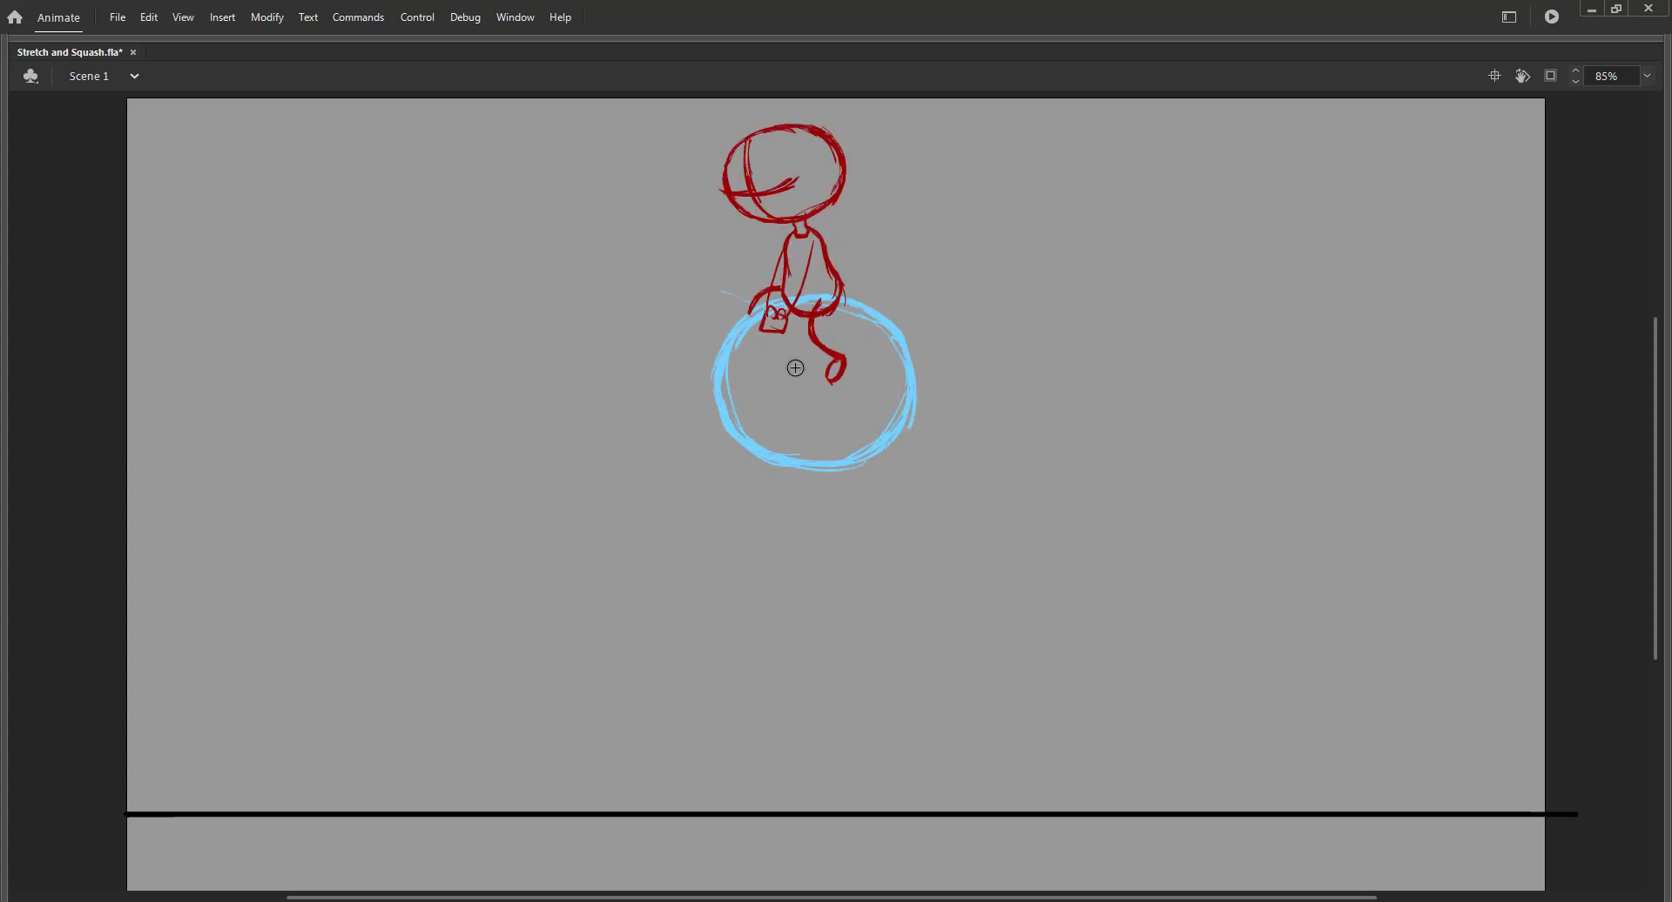
key(period)
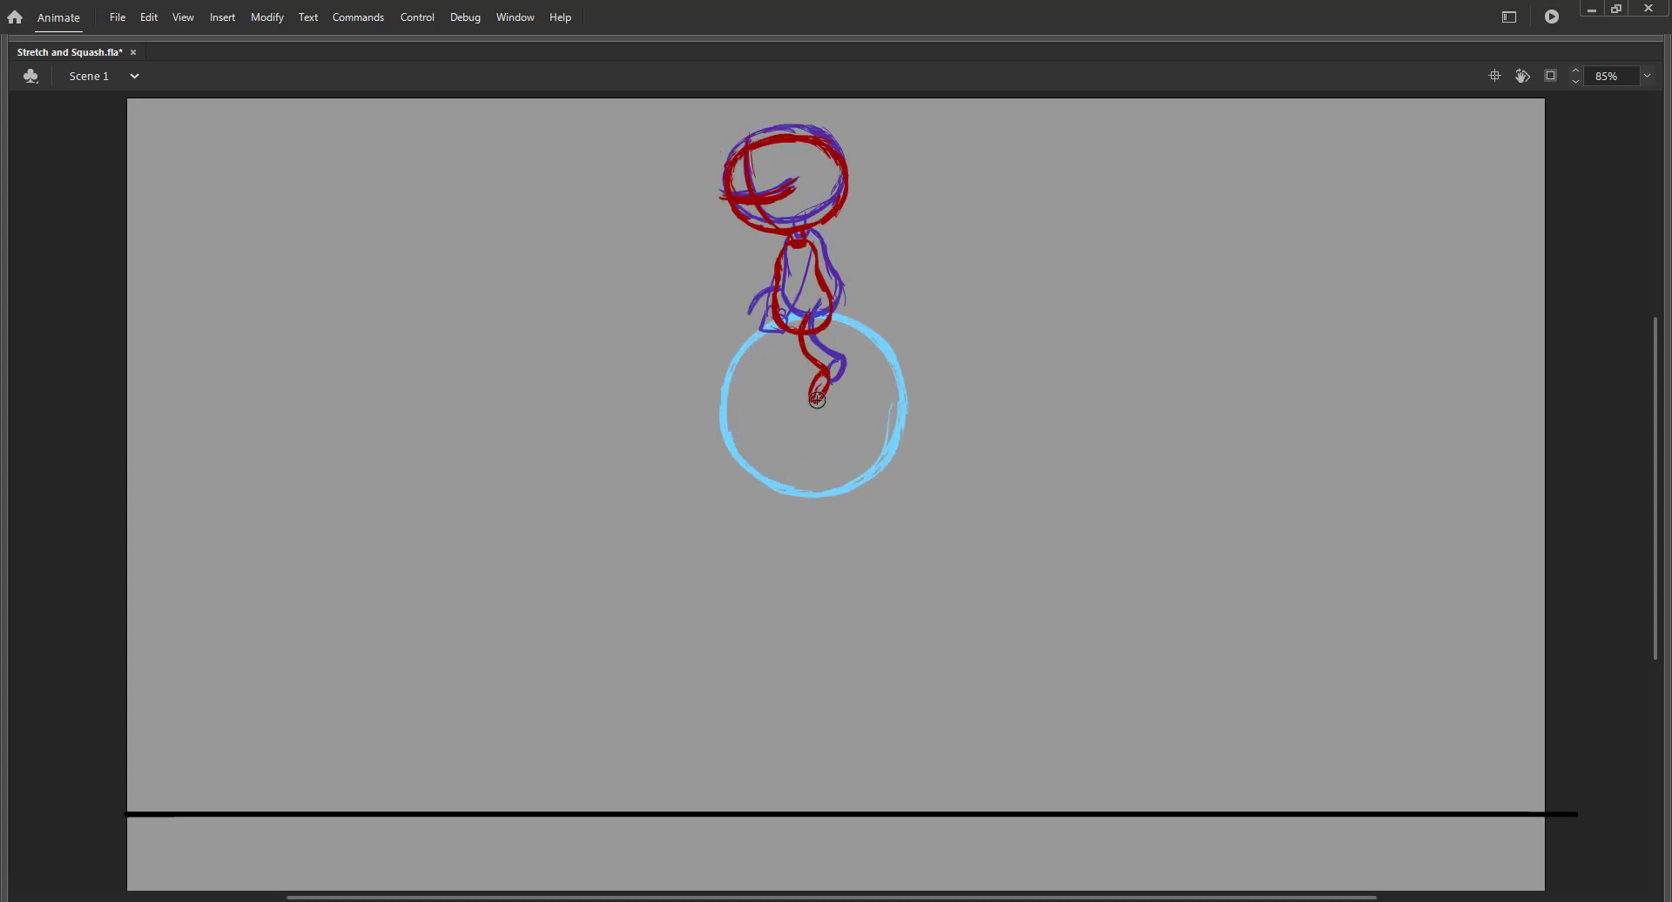
drag(764, 307, 744, 338)
drag(751, 350, 775, 355)
drag(808, 254, 782, 316)
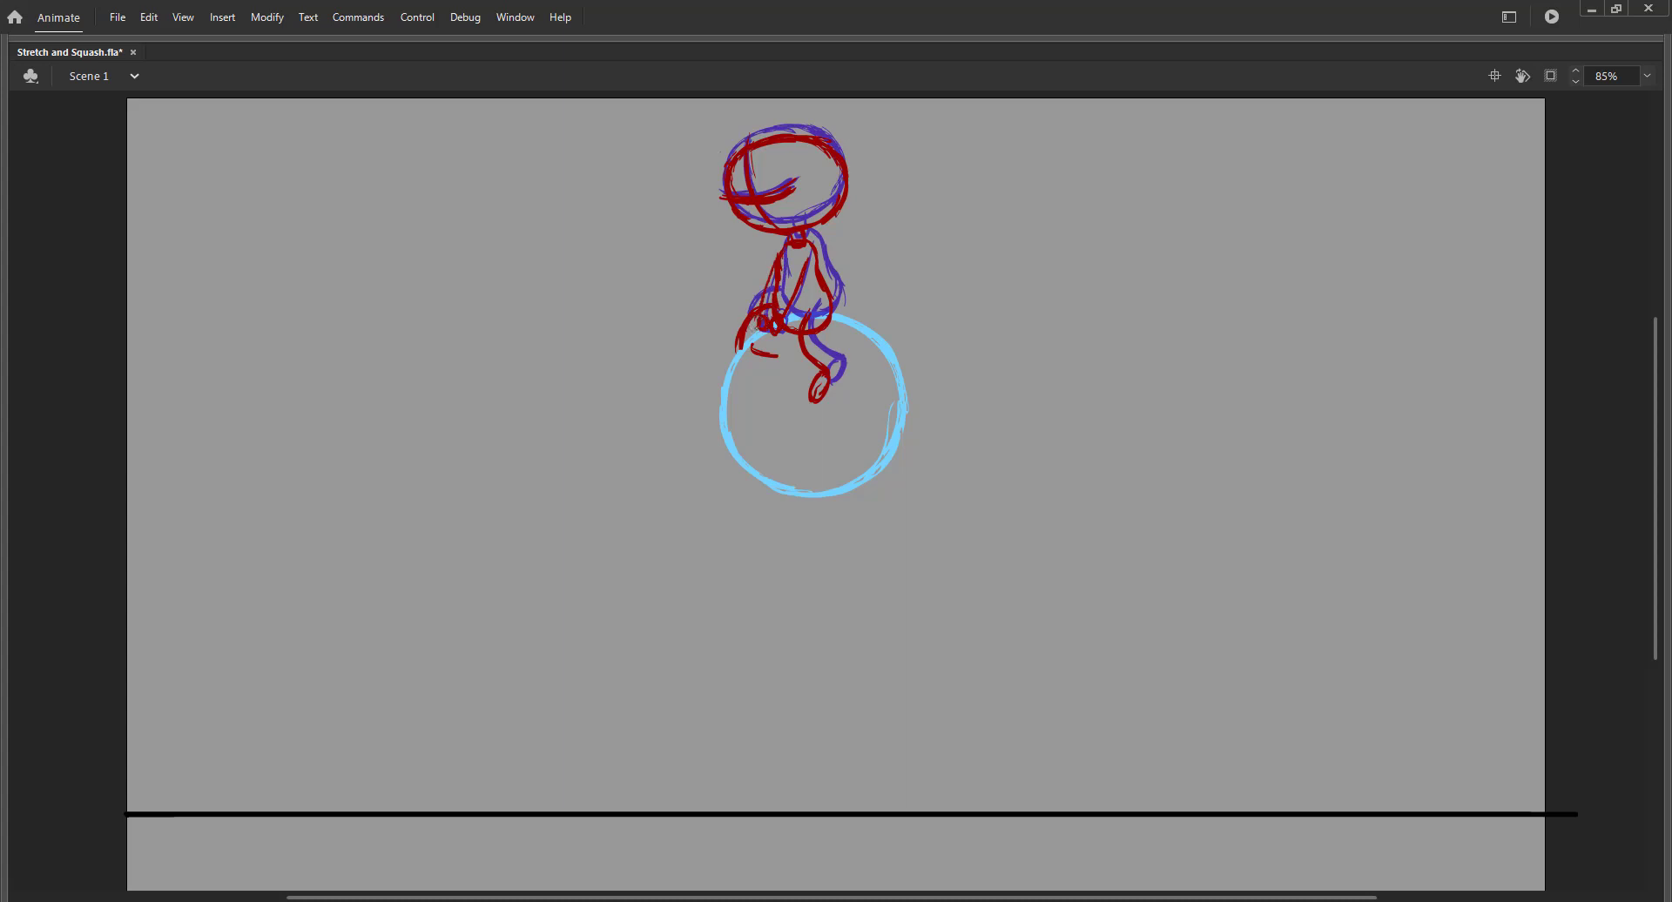
key(ctrl+s)
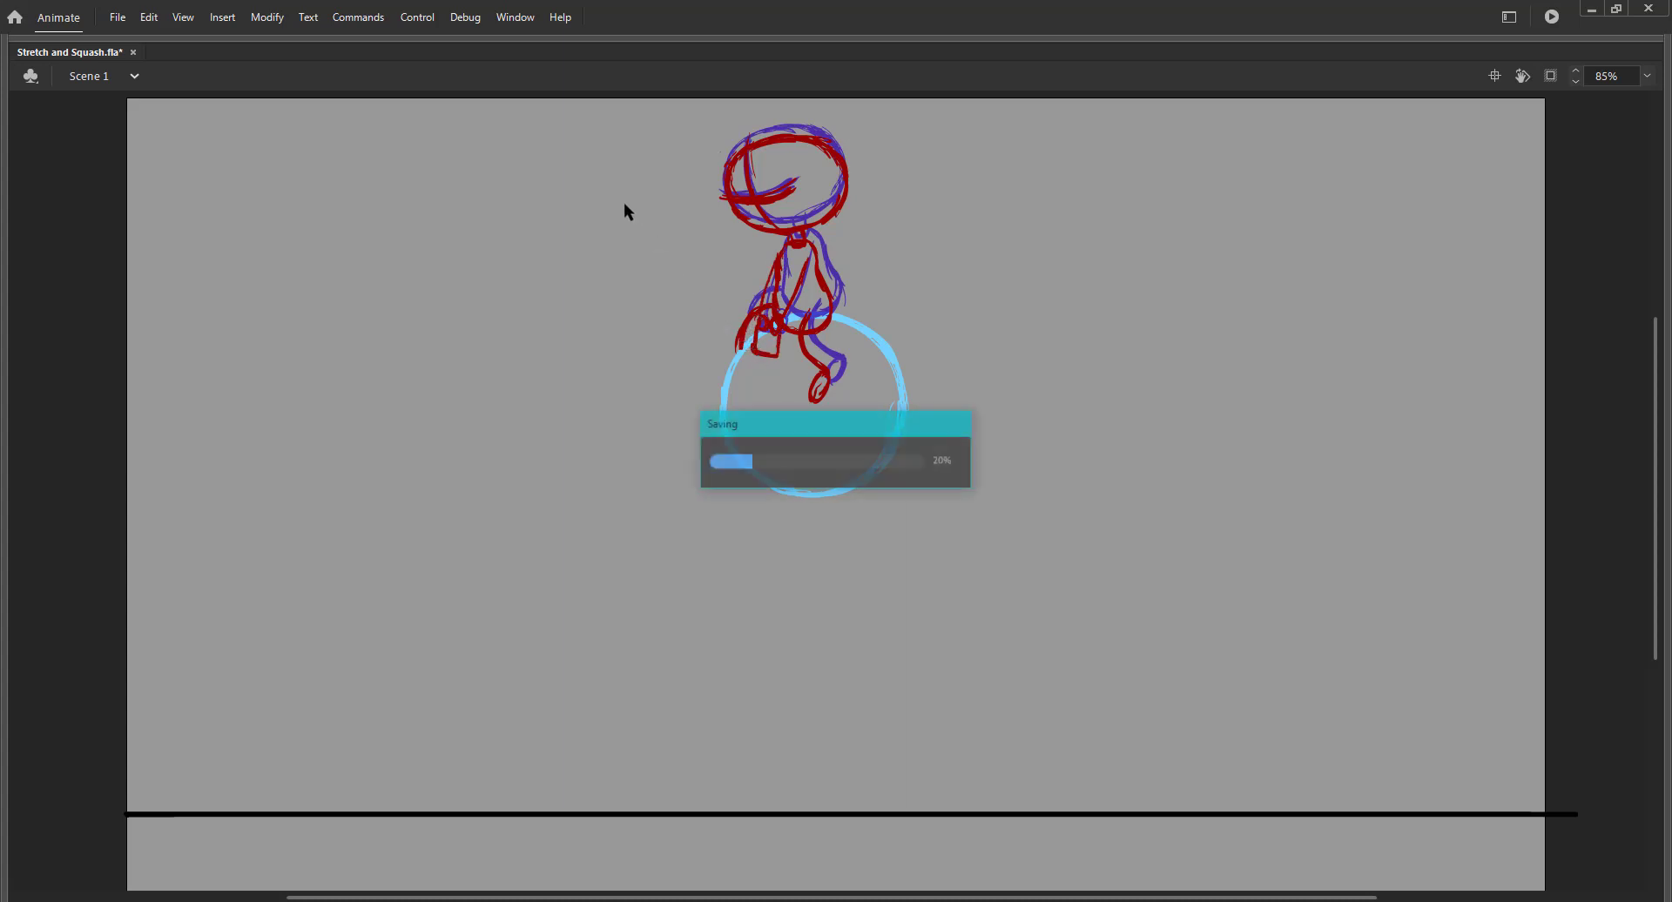
Step: Turn off onion skinning and rotate the whole frame 3 figure slightly counterclockwise
key(F4)
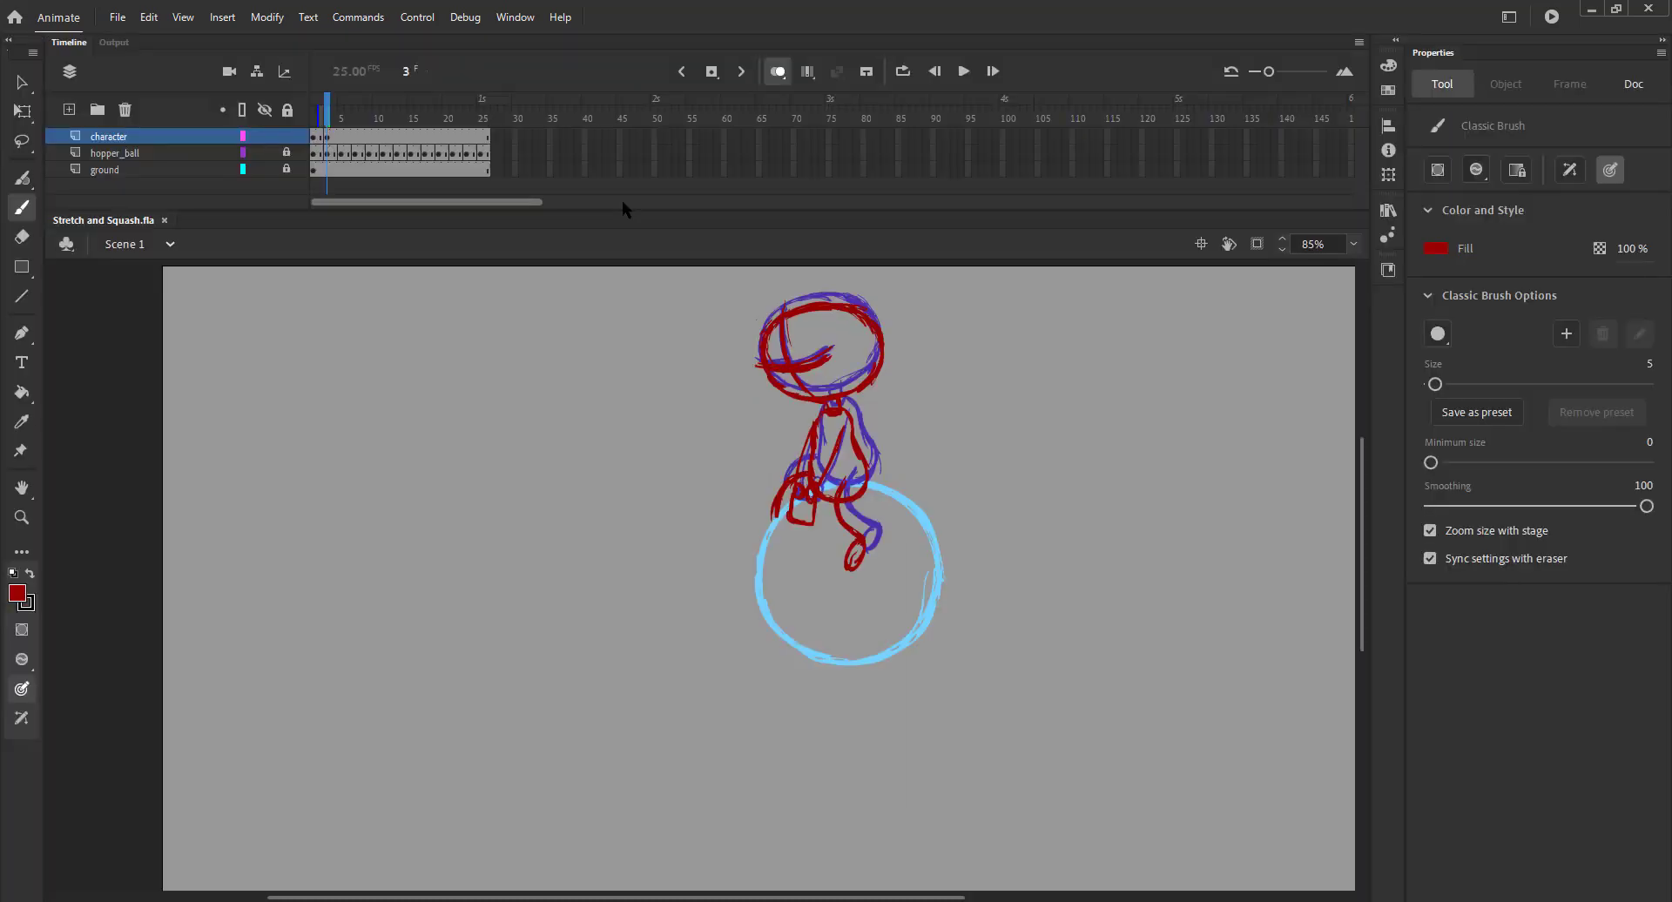
click(778, 71)
drag(333, 116, 325, 116)
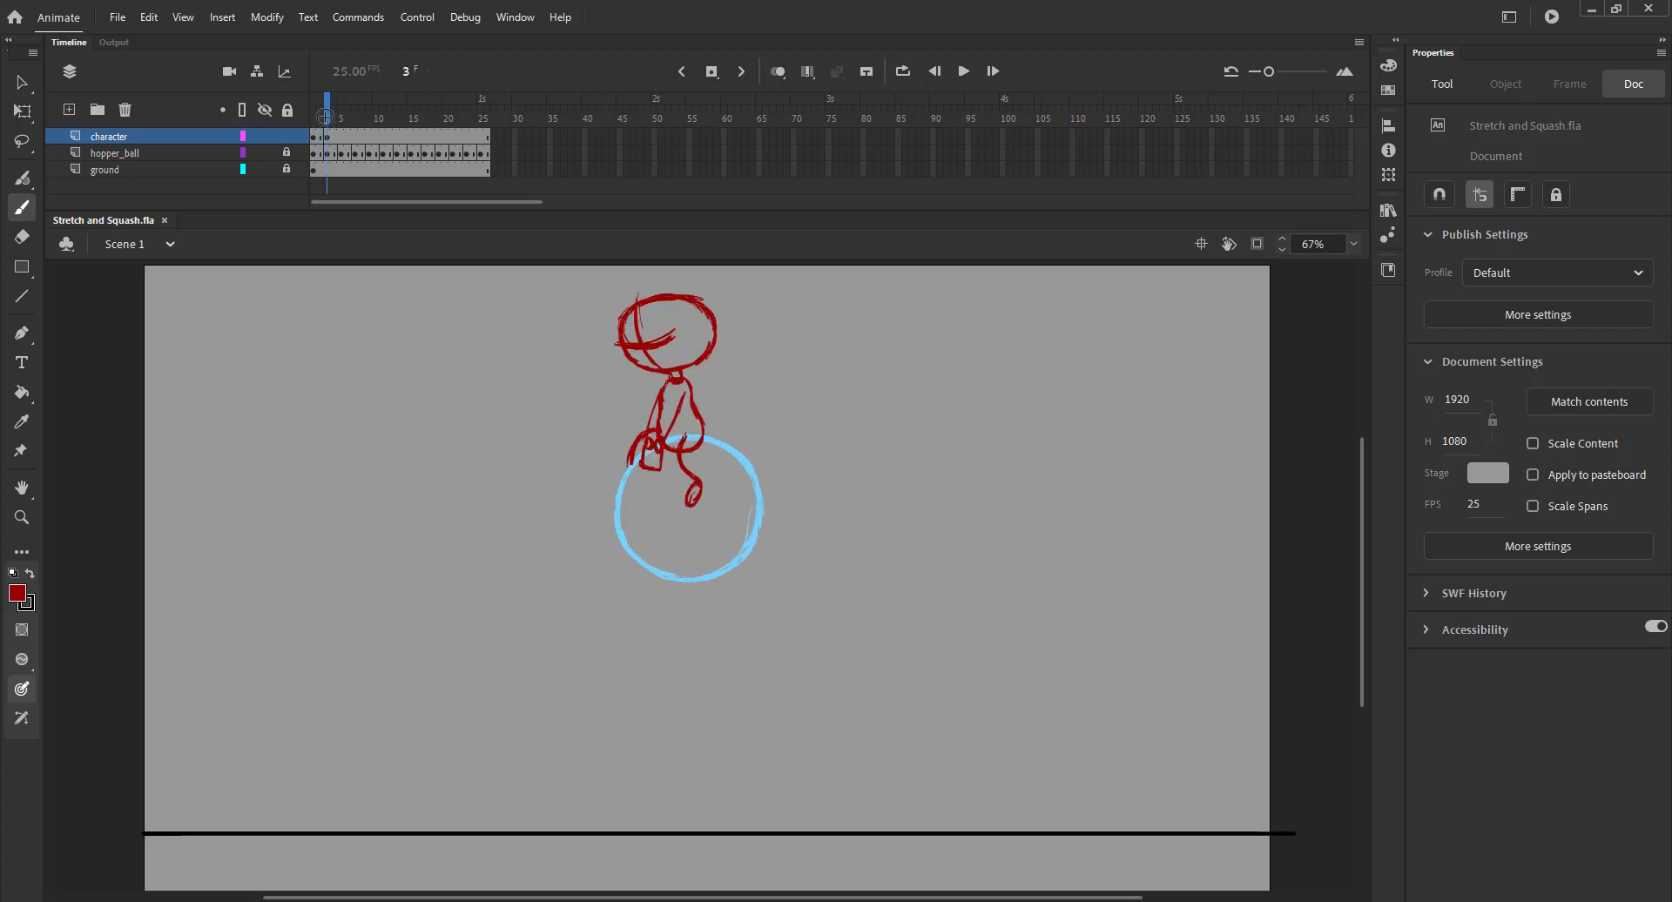
click(326, 137)
key(q)
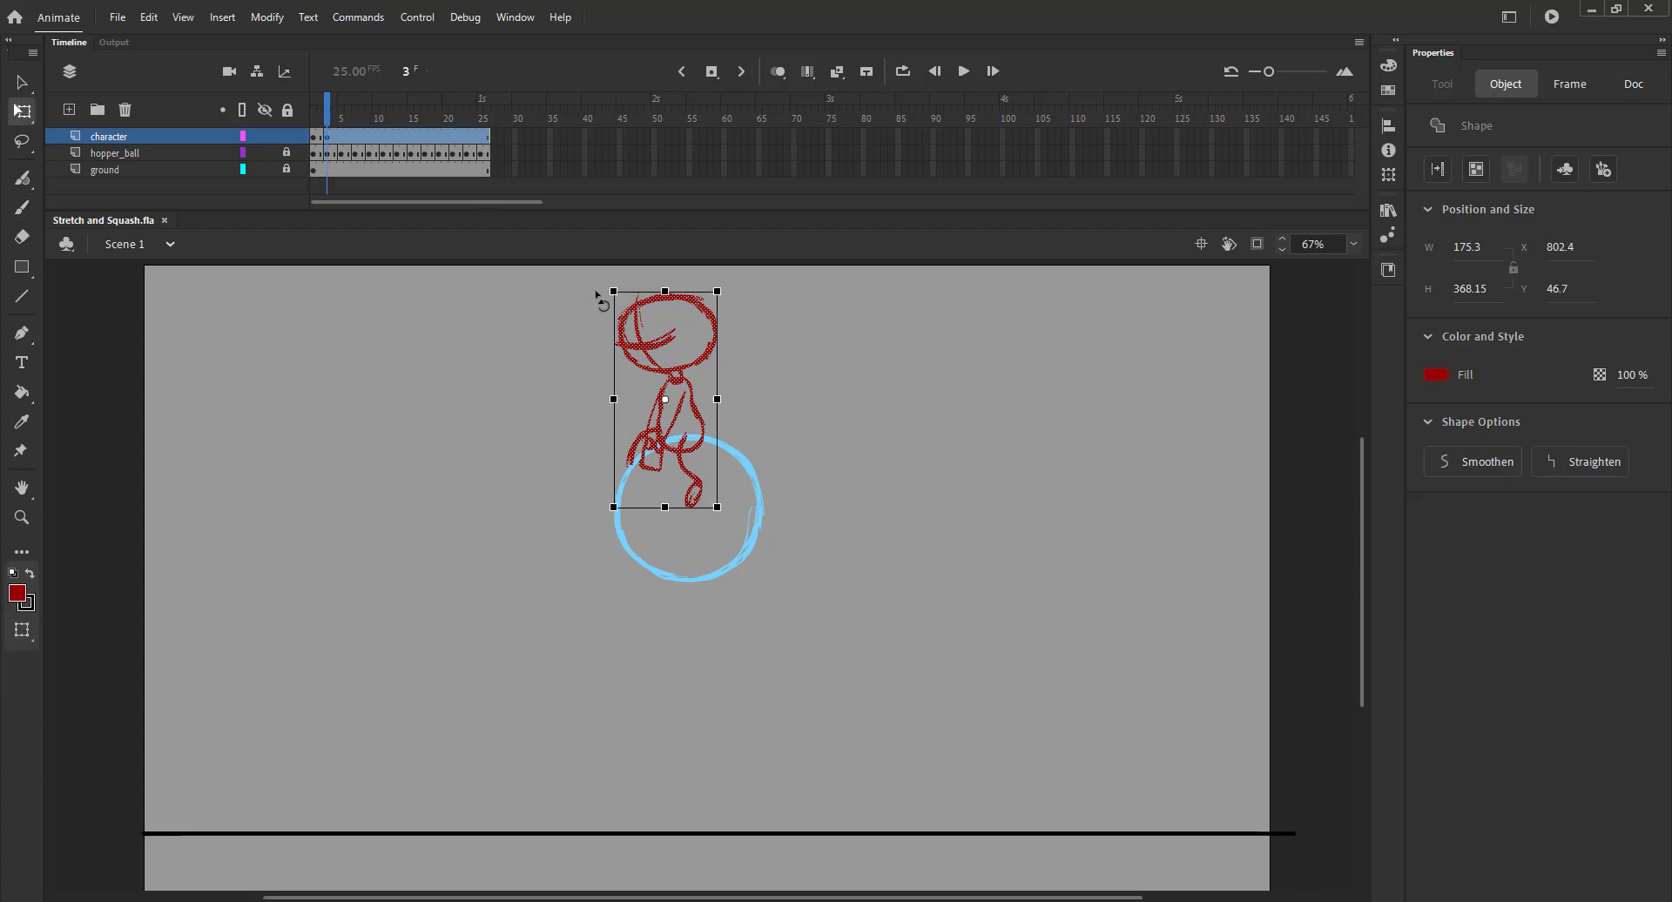
drag(599, 301, 567, 306)
click(567, 305)
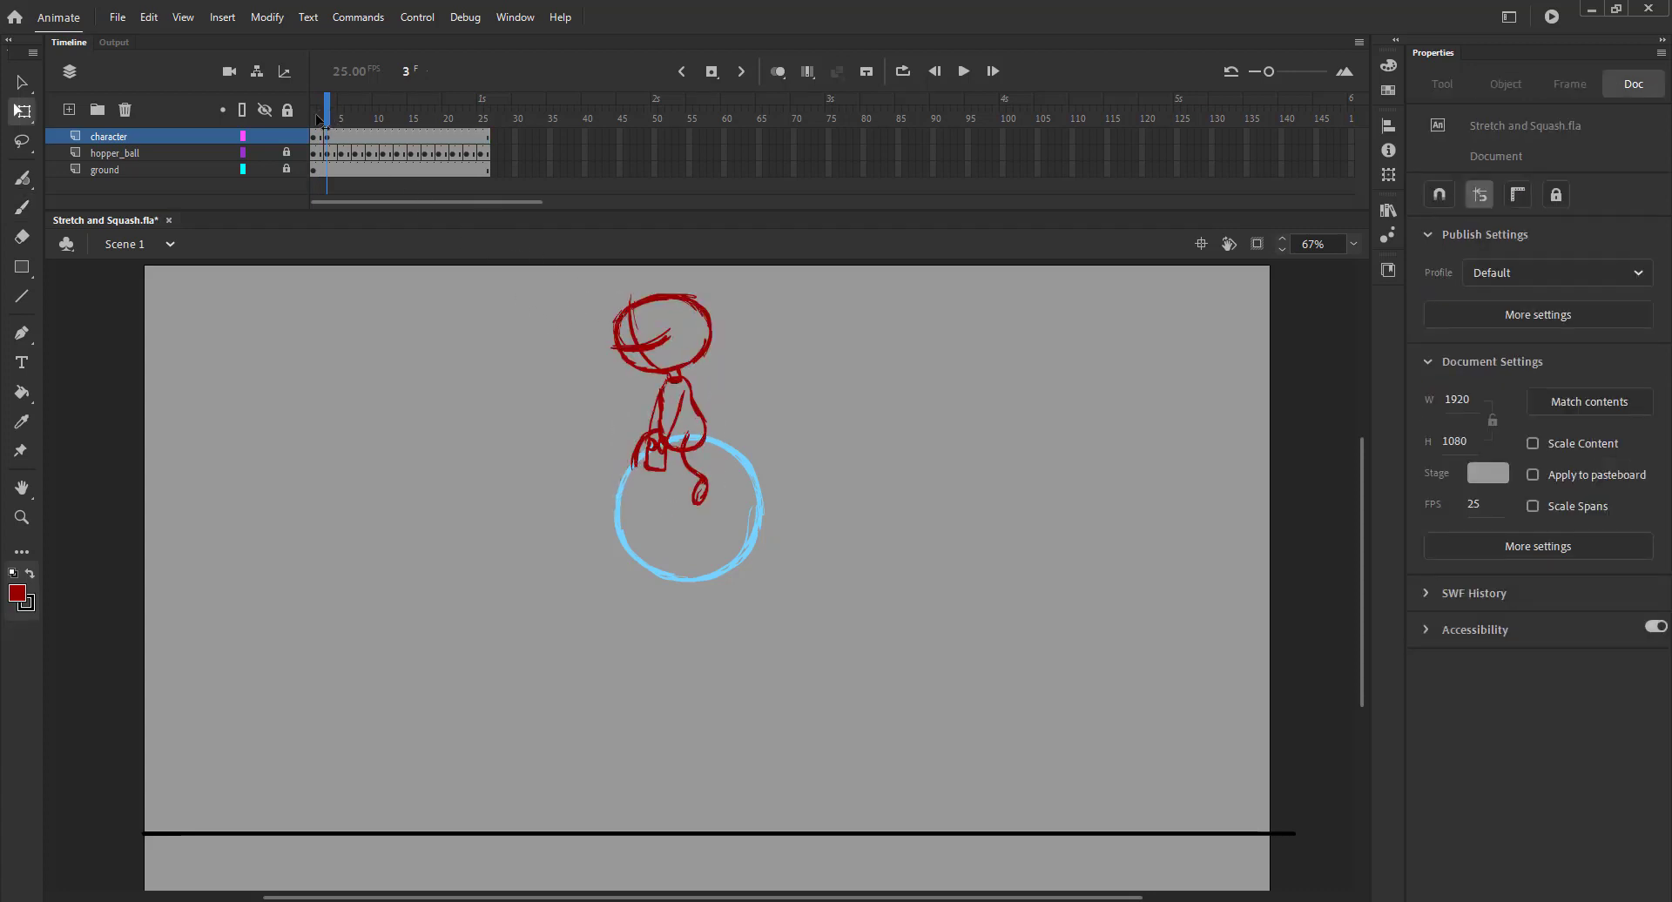
Step: Play through the first frames, erase the overhanging end of the far leg on the frame 3 drawing, and save the file
drag(319, 120, 338, 120)
key(e)
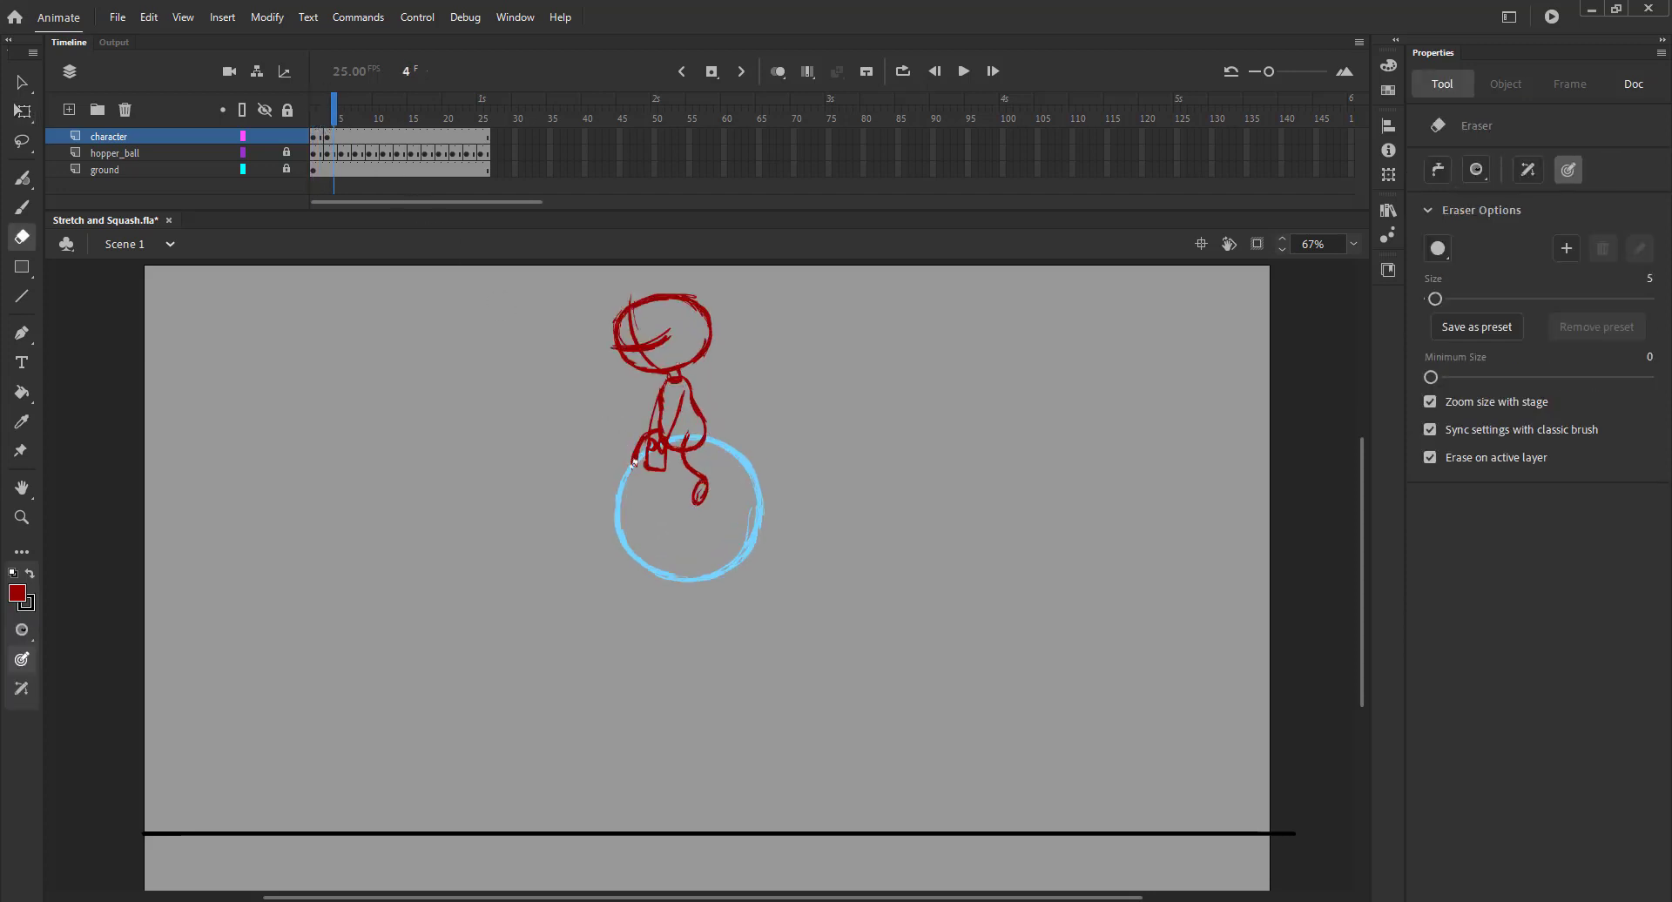
drag(630, 469, 634, 467)
key(b)
key(ctrl+s)
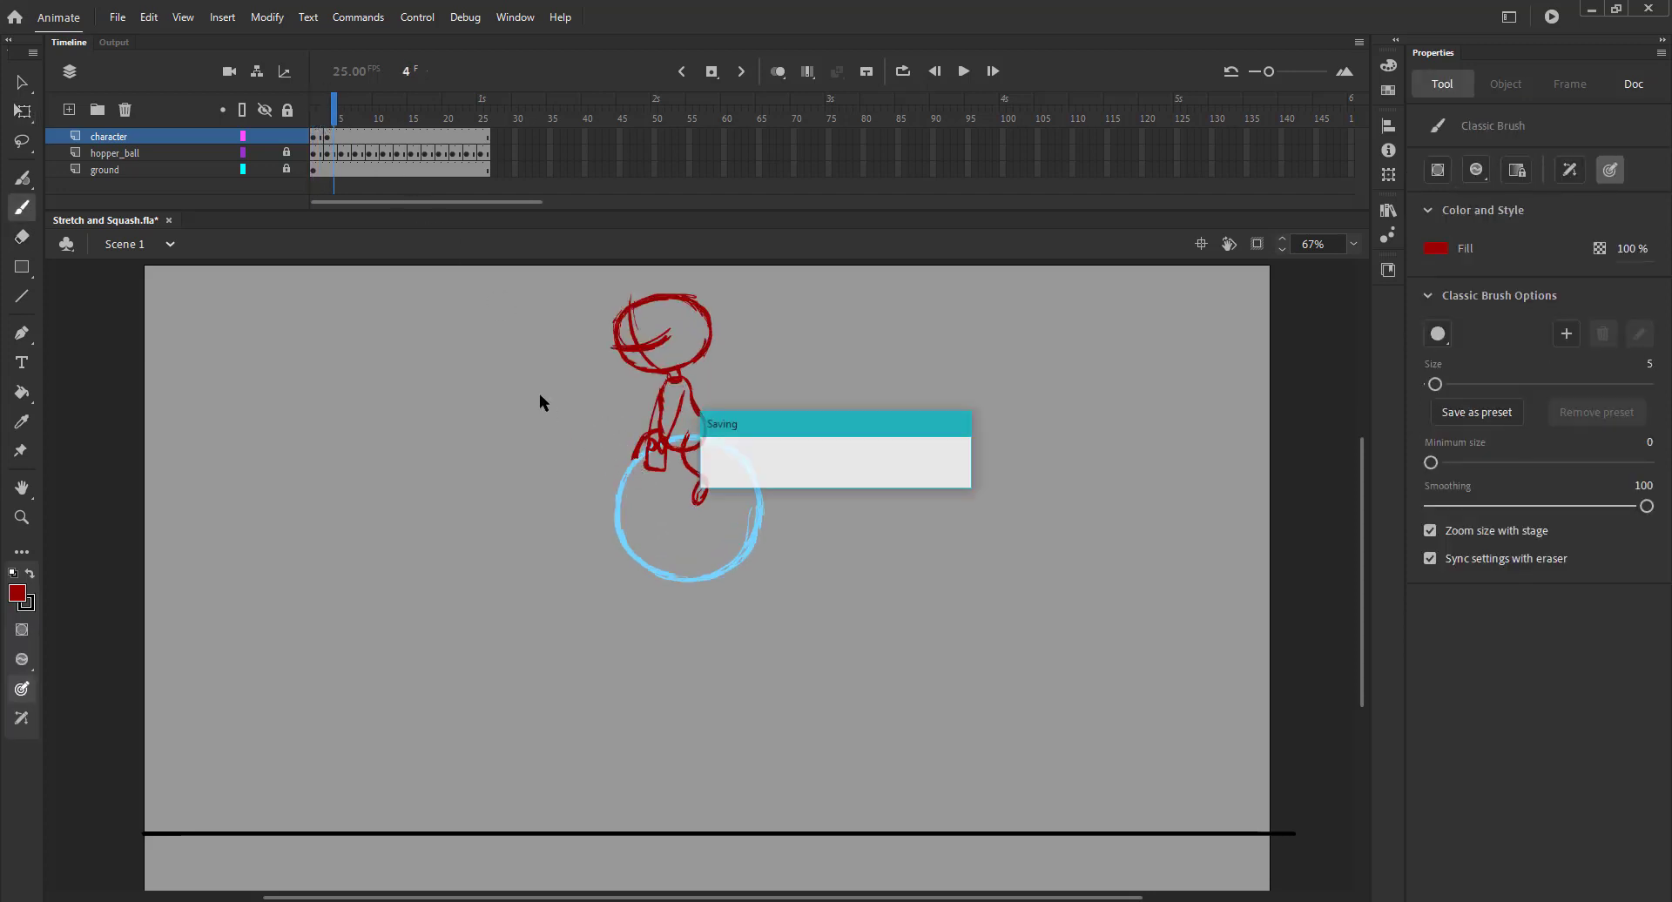
Step: Insert a blank keyframe at frame 5 on the character layer and turn onion skinning back on
mouse_move(334, 120)
mouse_down()
mouse_move(302, 119)
mouse_move(340, 119)
mouse_up()
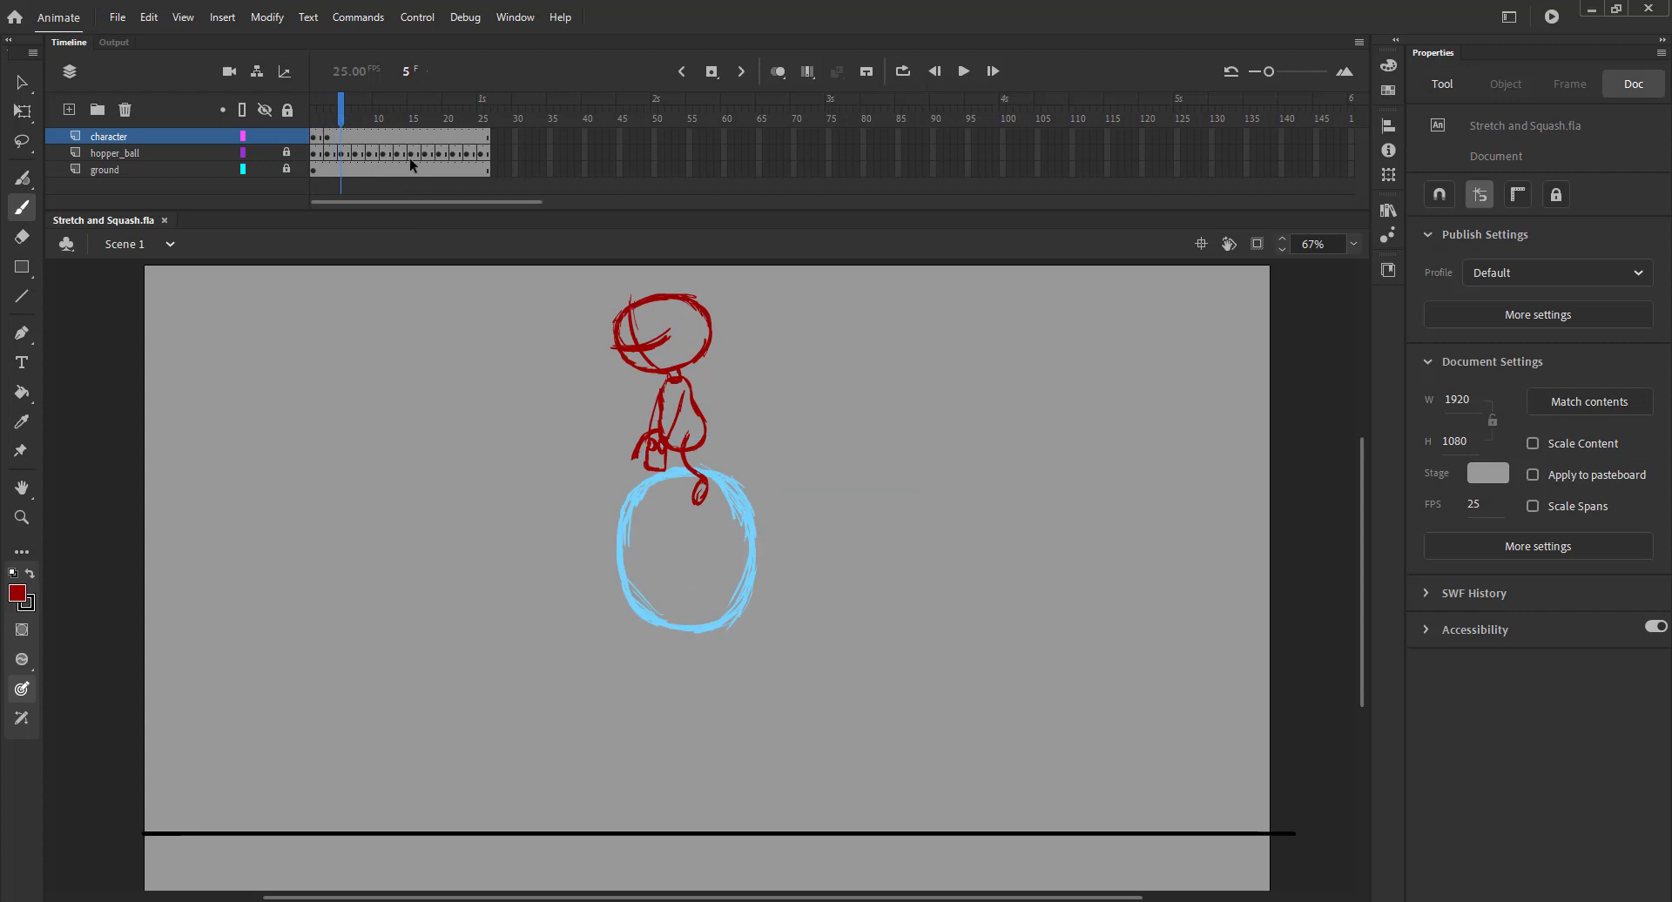
key(F7)
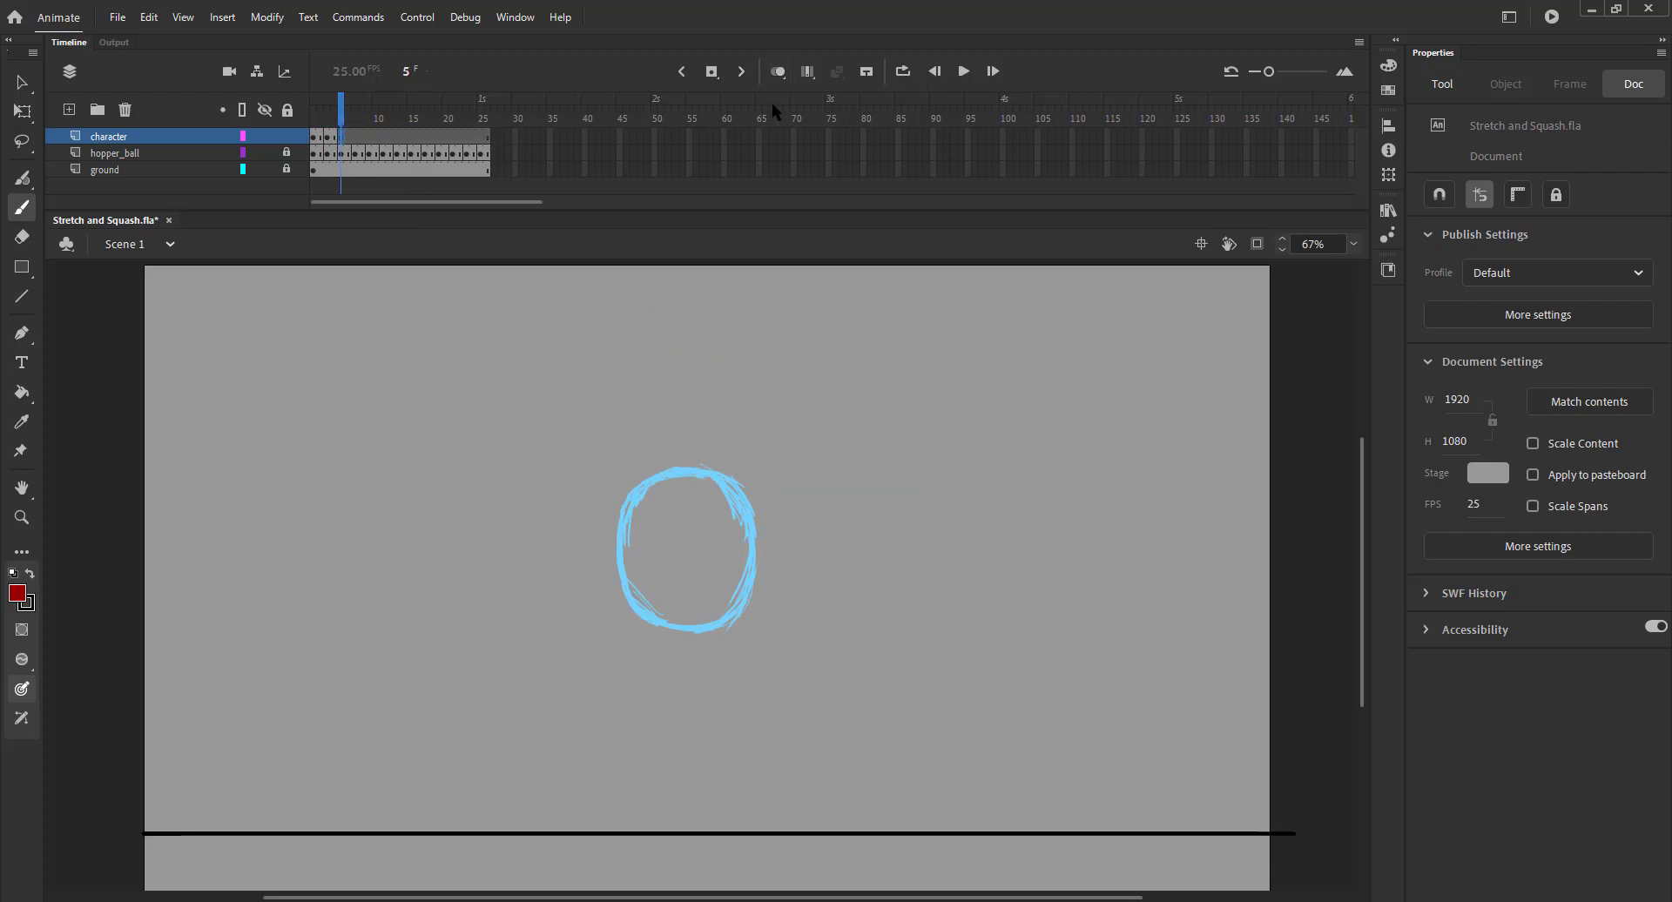
click(780, 72)
key(F4)
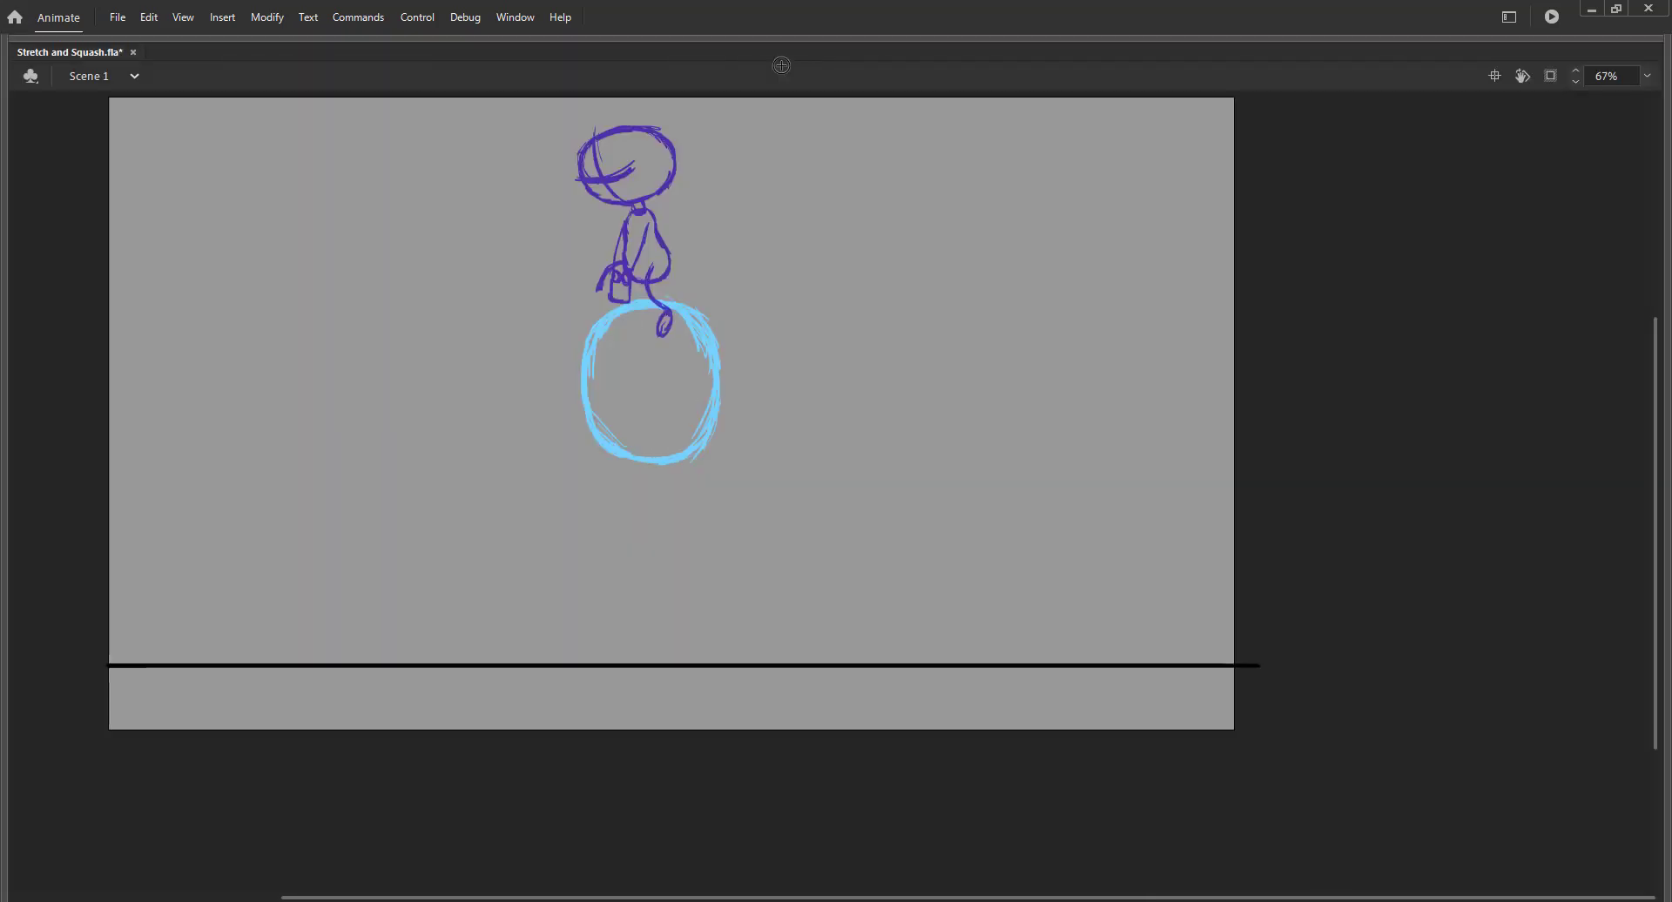
key(ctrl+2)
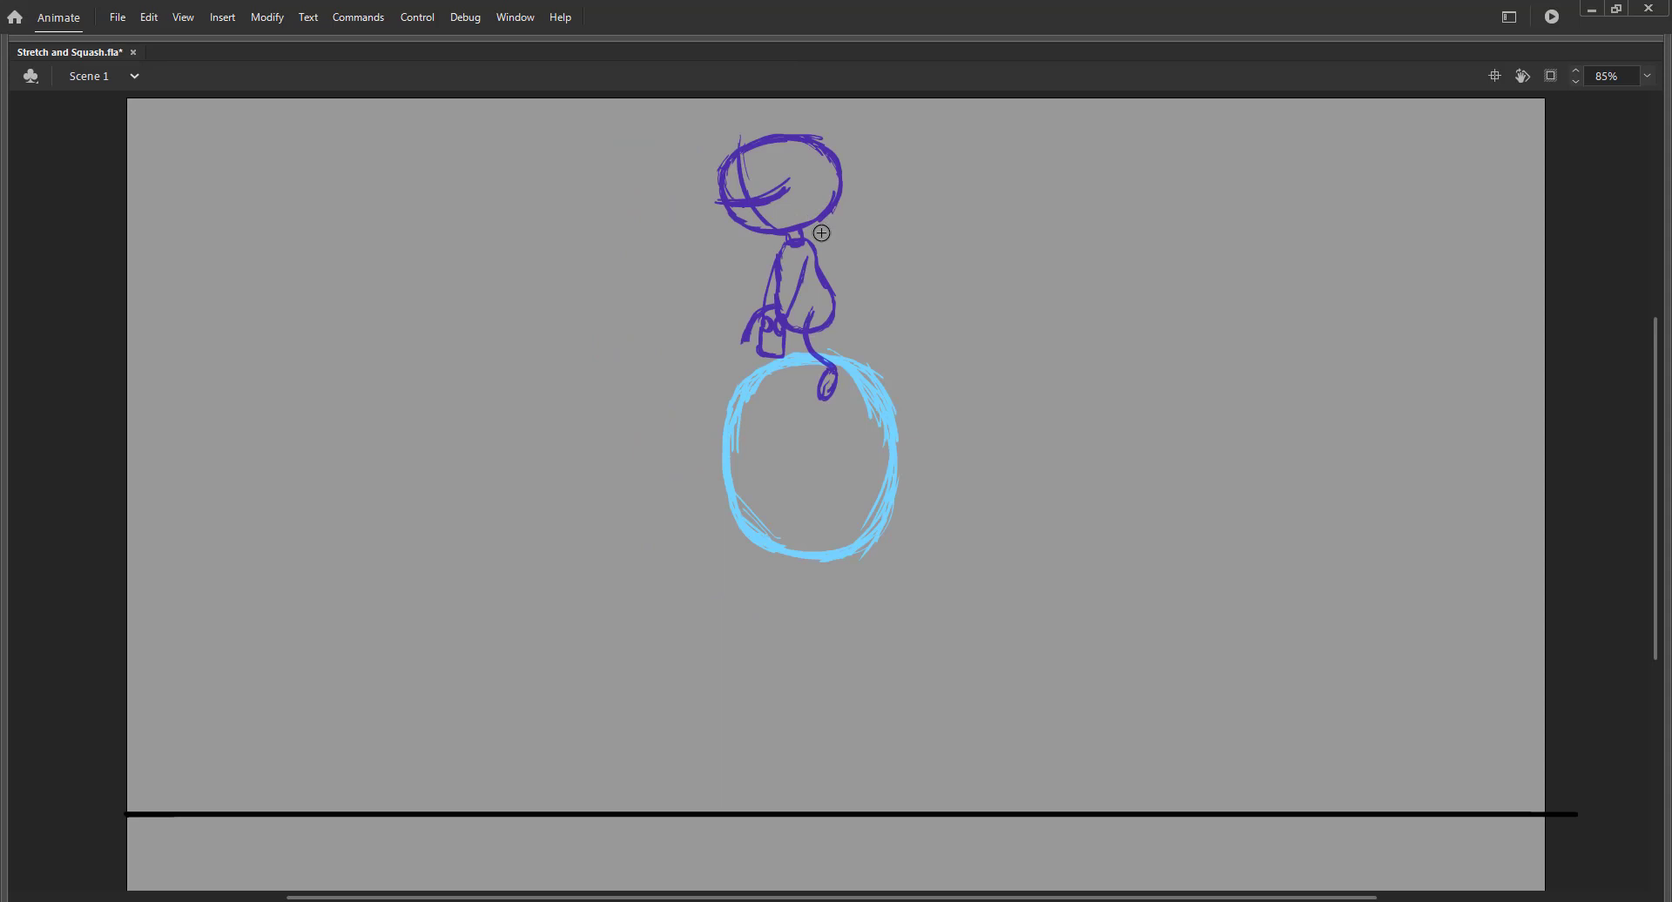
Step: Draw a rounder, lower head with face guide lines, a neck and a stretched torso on frame 5, and preview the motion
drag(802, 158, 780, 155)
mouse_move(803, 249)
mouse_down()
mouse_move(823, 218)
mouse_move(814, 157)
mouse_move(827, 222)
mouse_move(827, 179)
mouse_up()
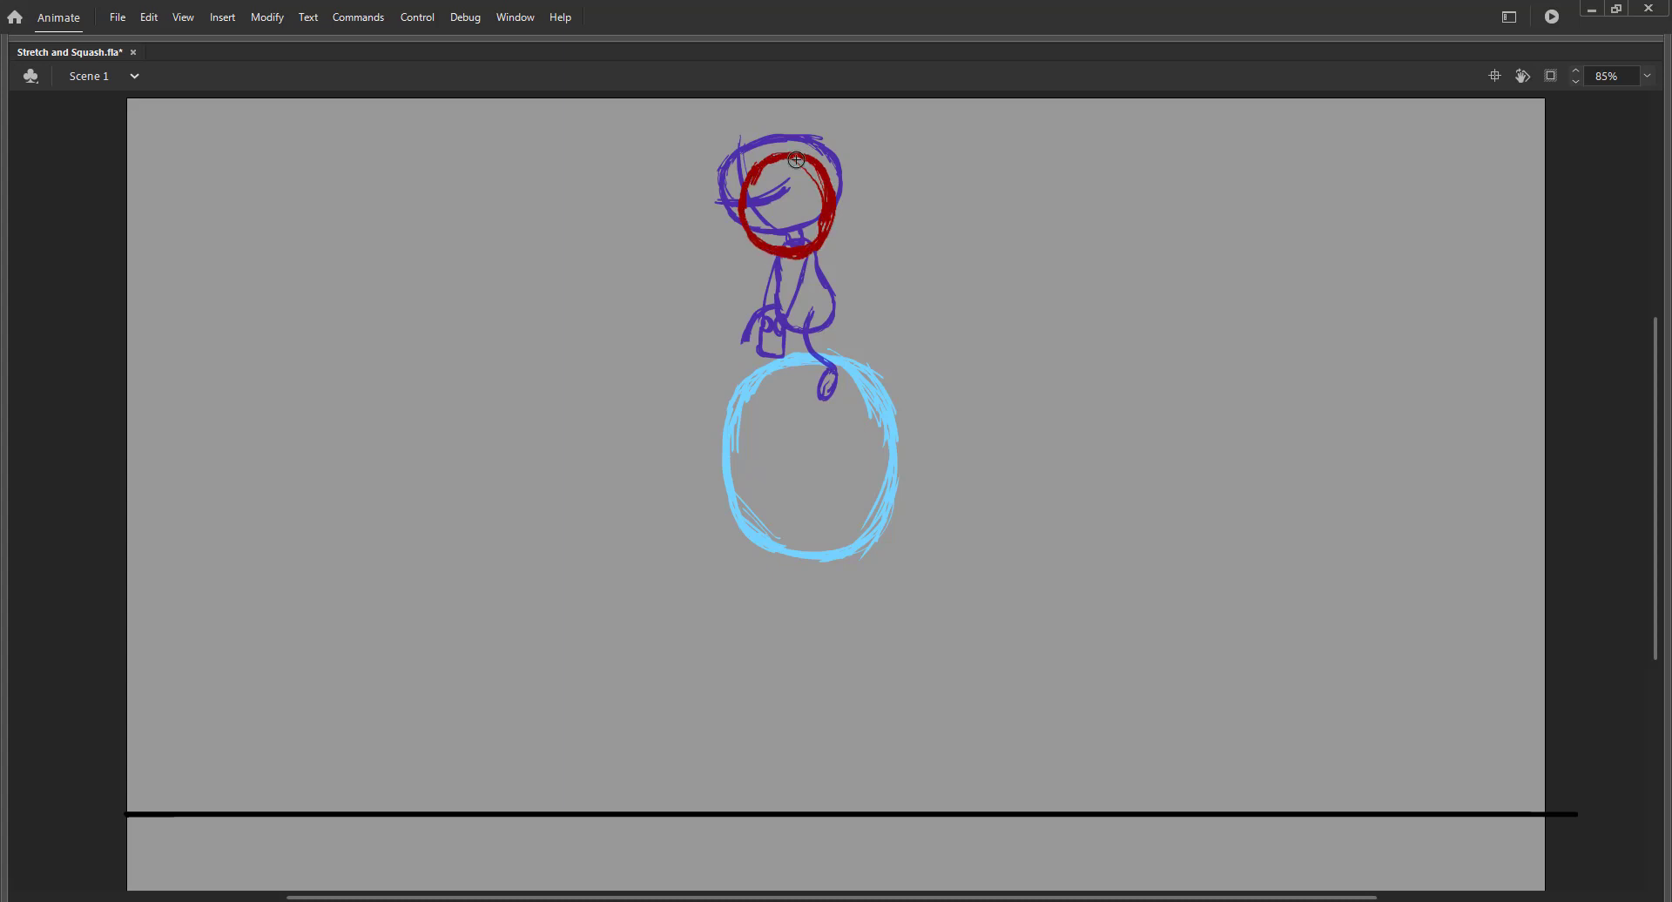
mouse_move(769, 200)
mouse_down()
mouse_move(776, 161)
mouse_move(764, 238)
mouse_move(781, 162)
mouse_up()
mouse_move(804, 290)
mouse_down()
mouse_move(801, 379)
mouse_move(770, 279)
mouse_move(758, 344)
mouse_move(756, 373)
mouse_move(793, 385)
mouse_move(814, 350)
mouse_move(786, 389)
mouse_up()
key(Return)
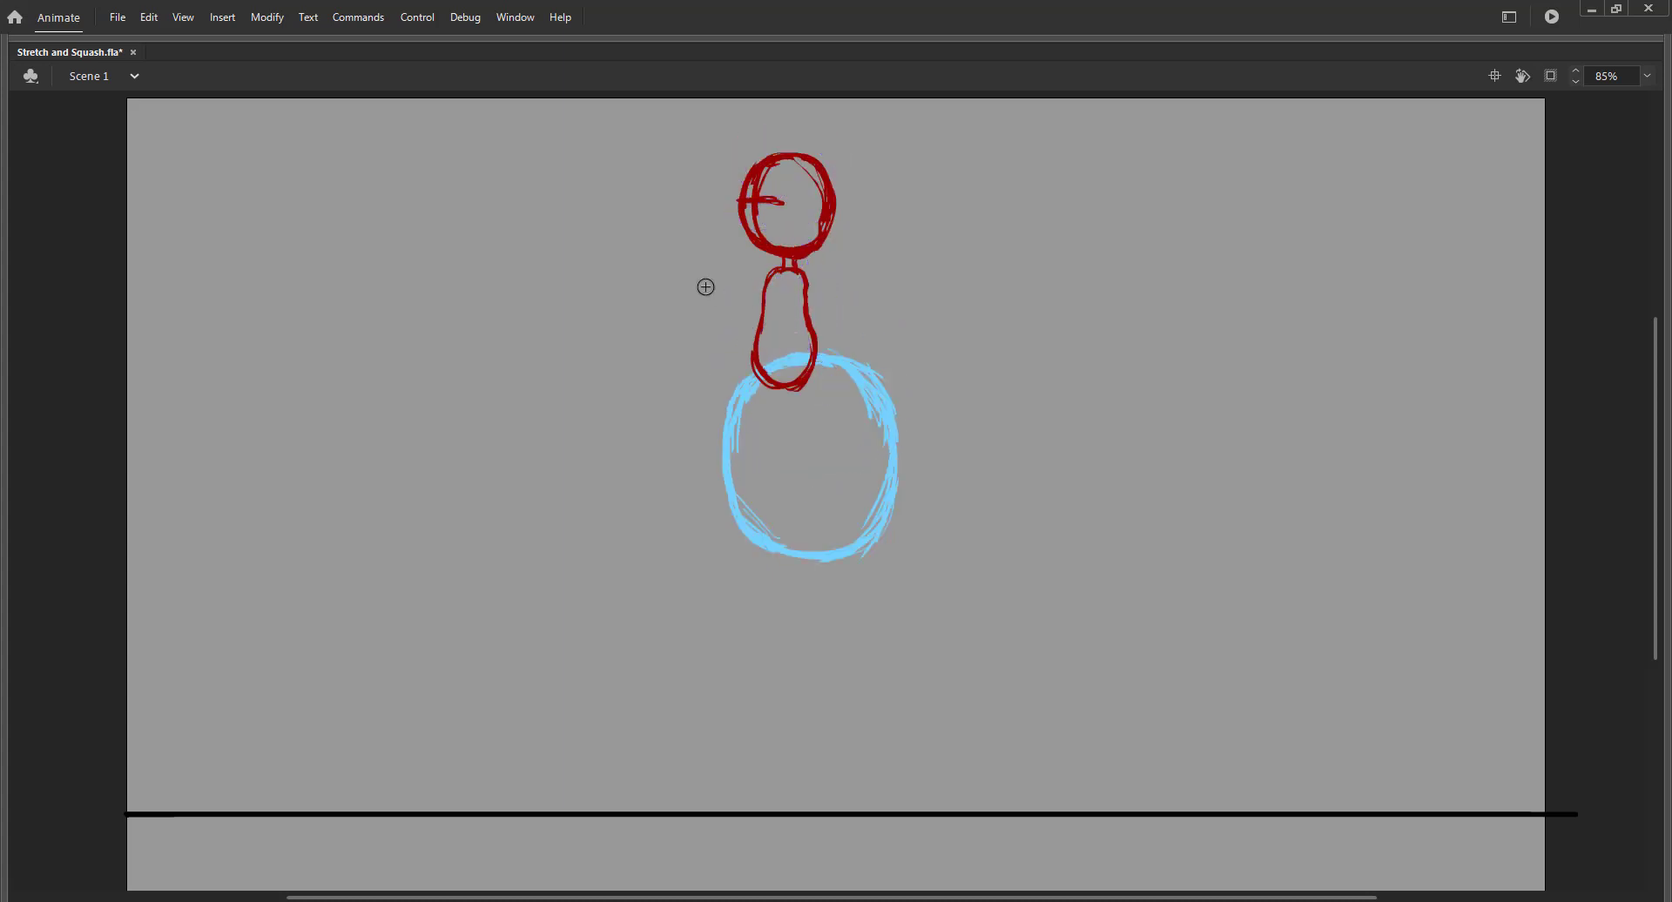
key(Return)
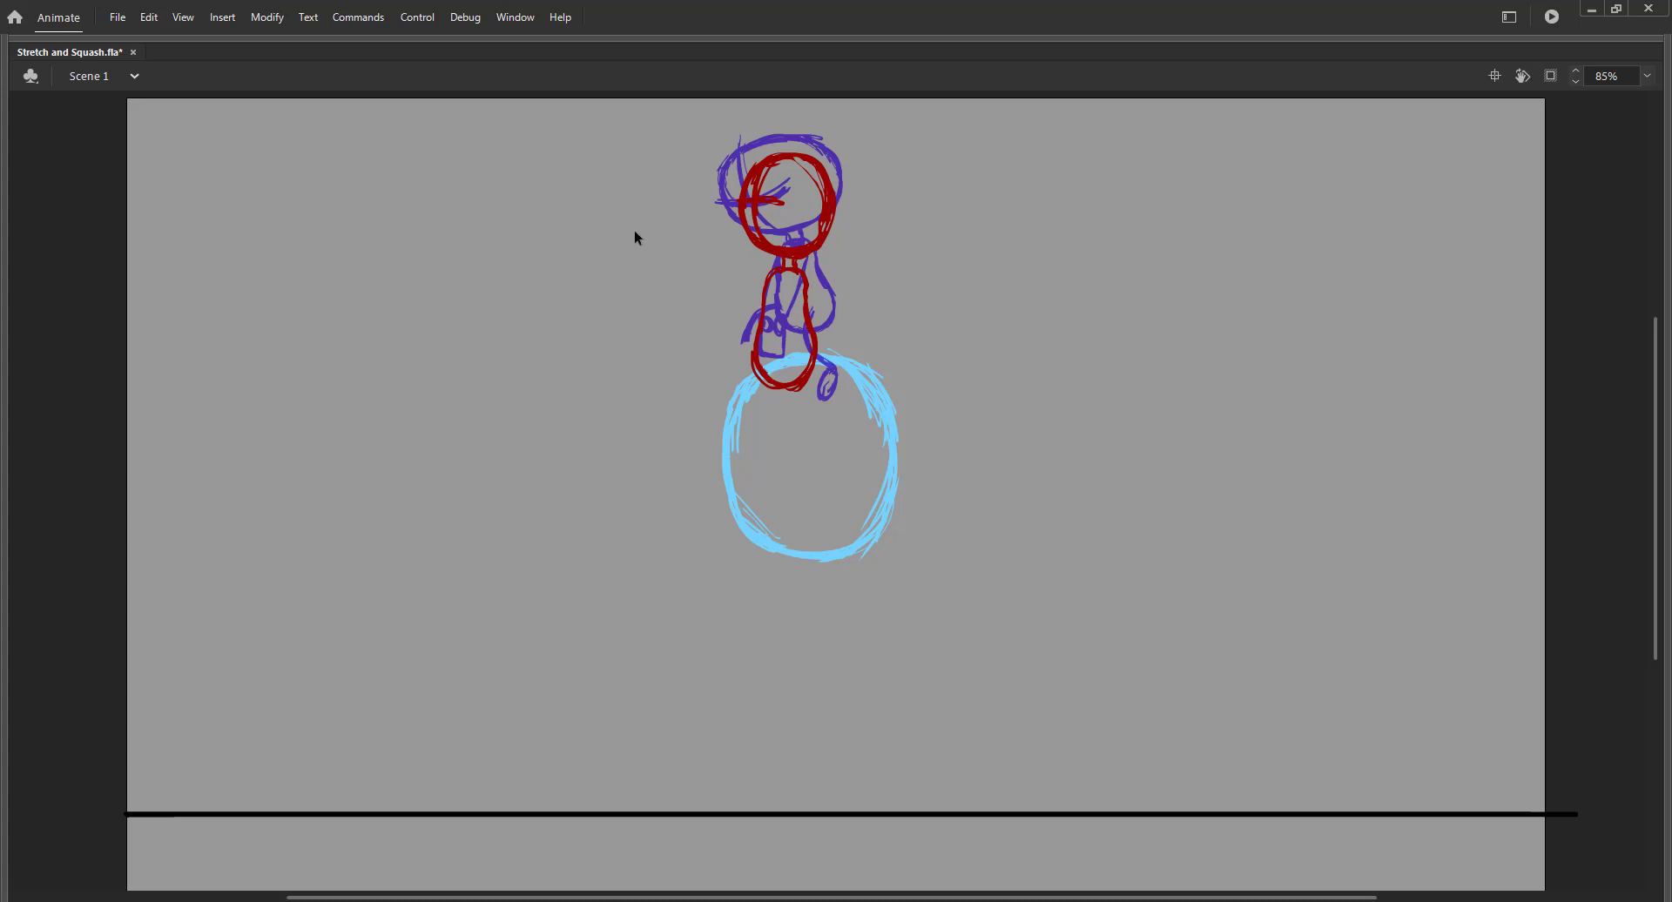
Step: Move the frame 5 head and torso slightly right and up, and rotate them slightly counterclockwise
key(ctrl+a)
key(shift+Right)
key(shift+Right)
key(shift+Up)
key(shift+Up)
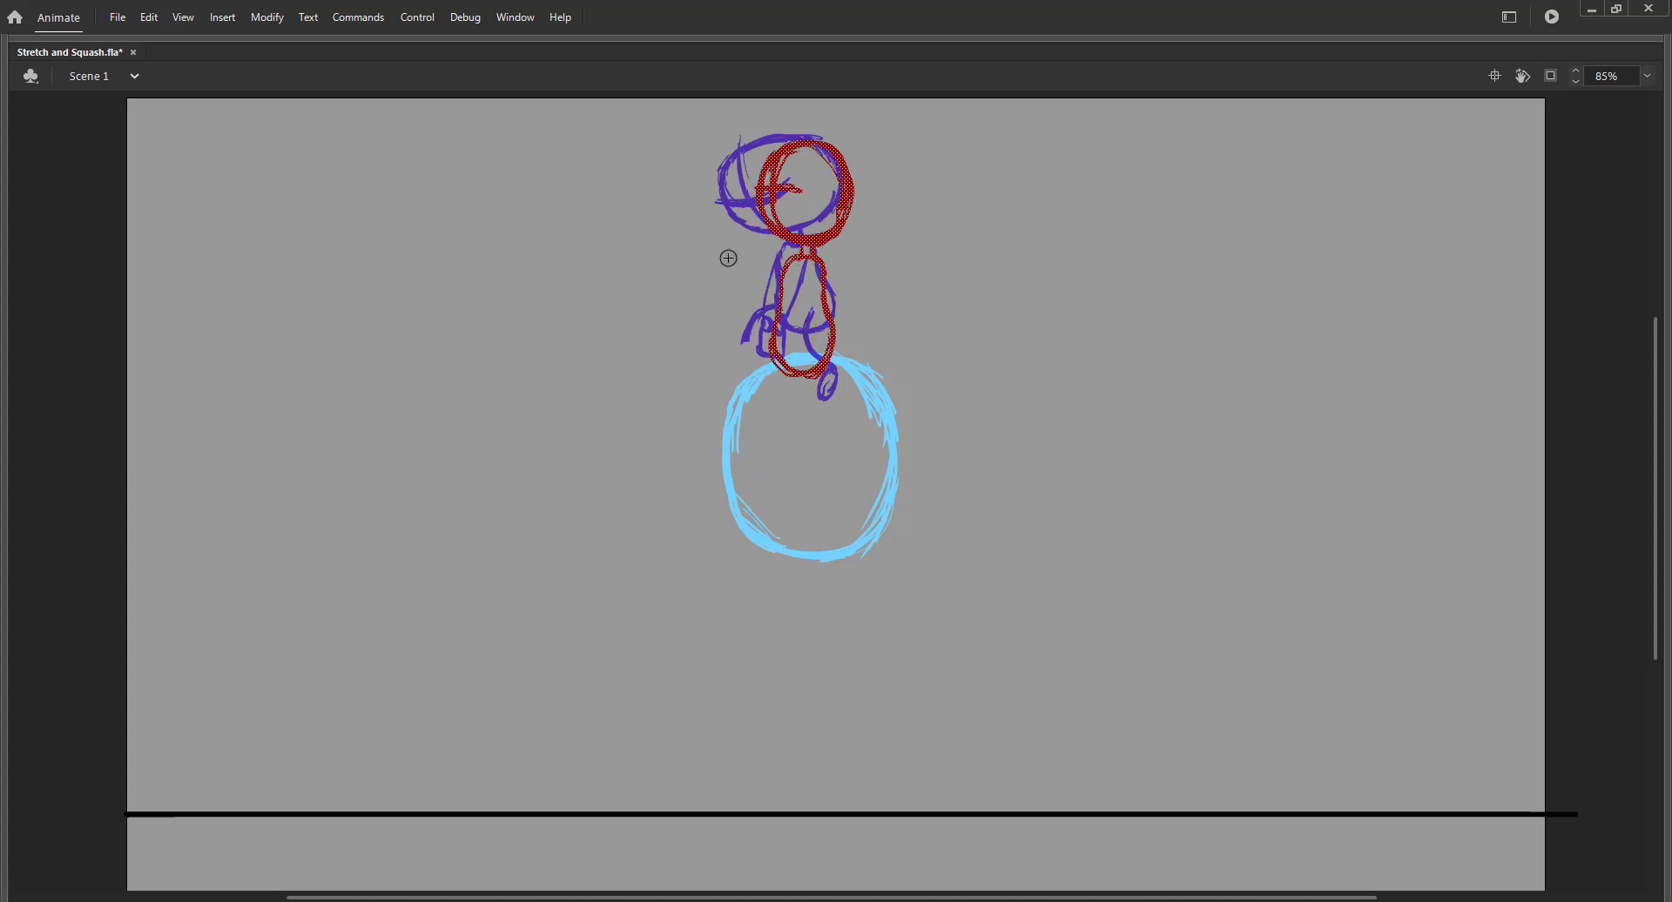
key(q)
drag(739, 139, 728, 137)
click(688, 192)
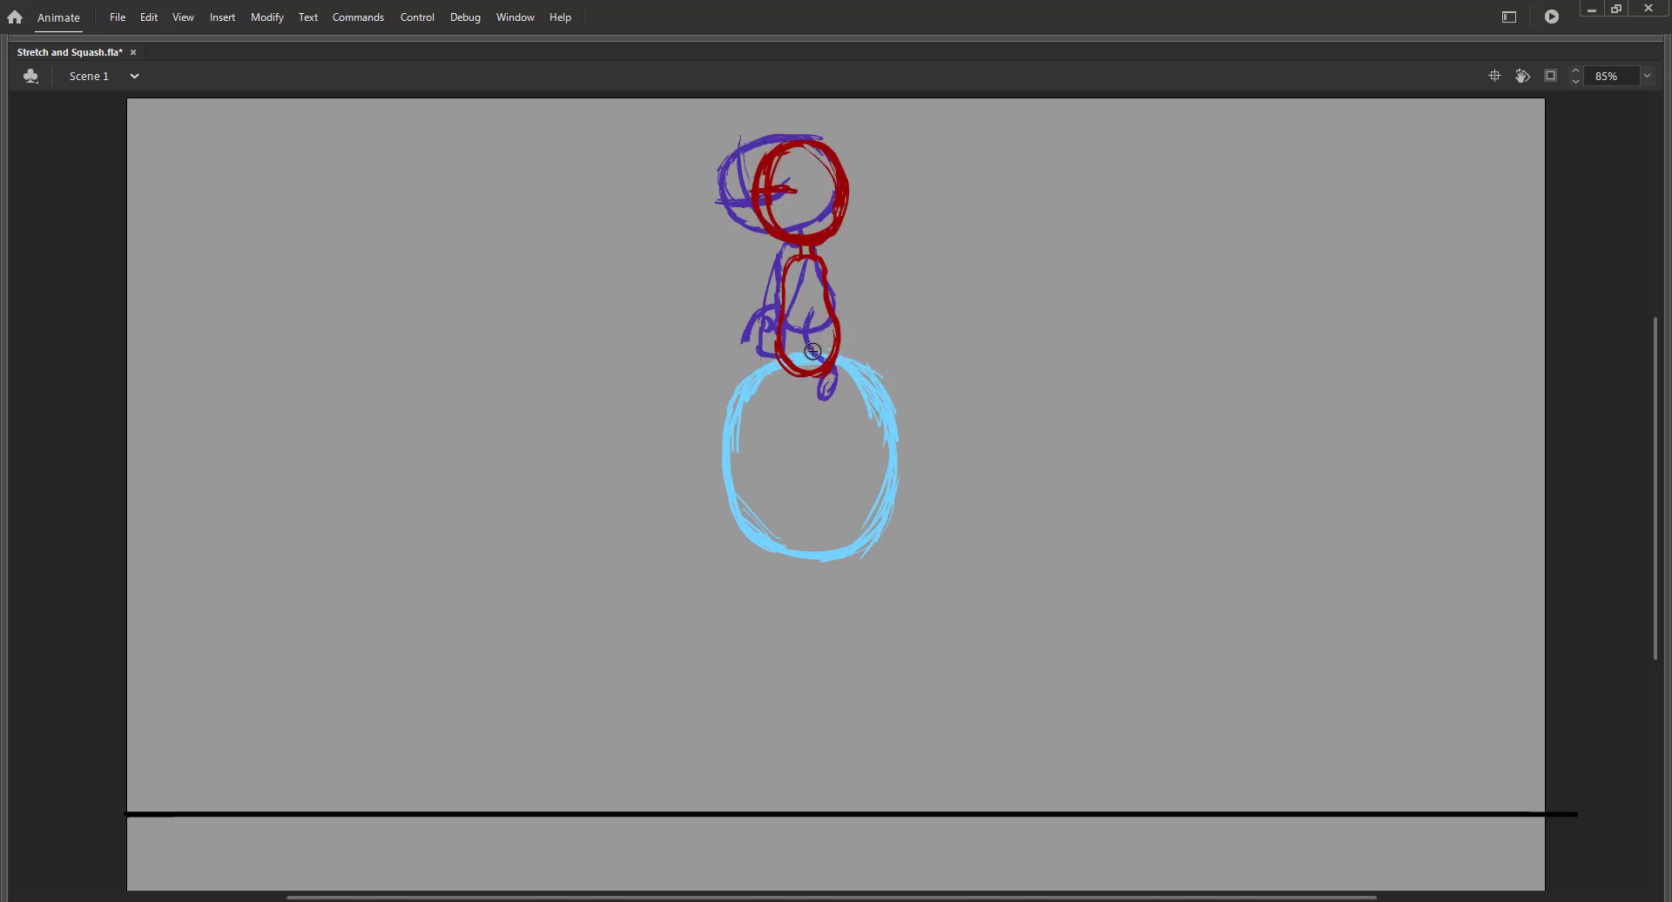
Step: Draw the legs, feet, arms and ball handle on the frame 5 figure, lower than in the onion-skinned pose
mouse_move(812, 351)
mouse_down()
mouse_move(813, 431)
mouse_move(796, 453)
mouse_move(807, 421)
mouse_up()
drag(806, 376, 815, 424)
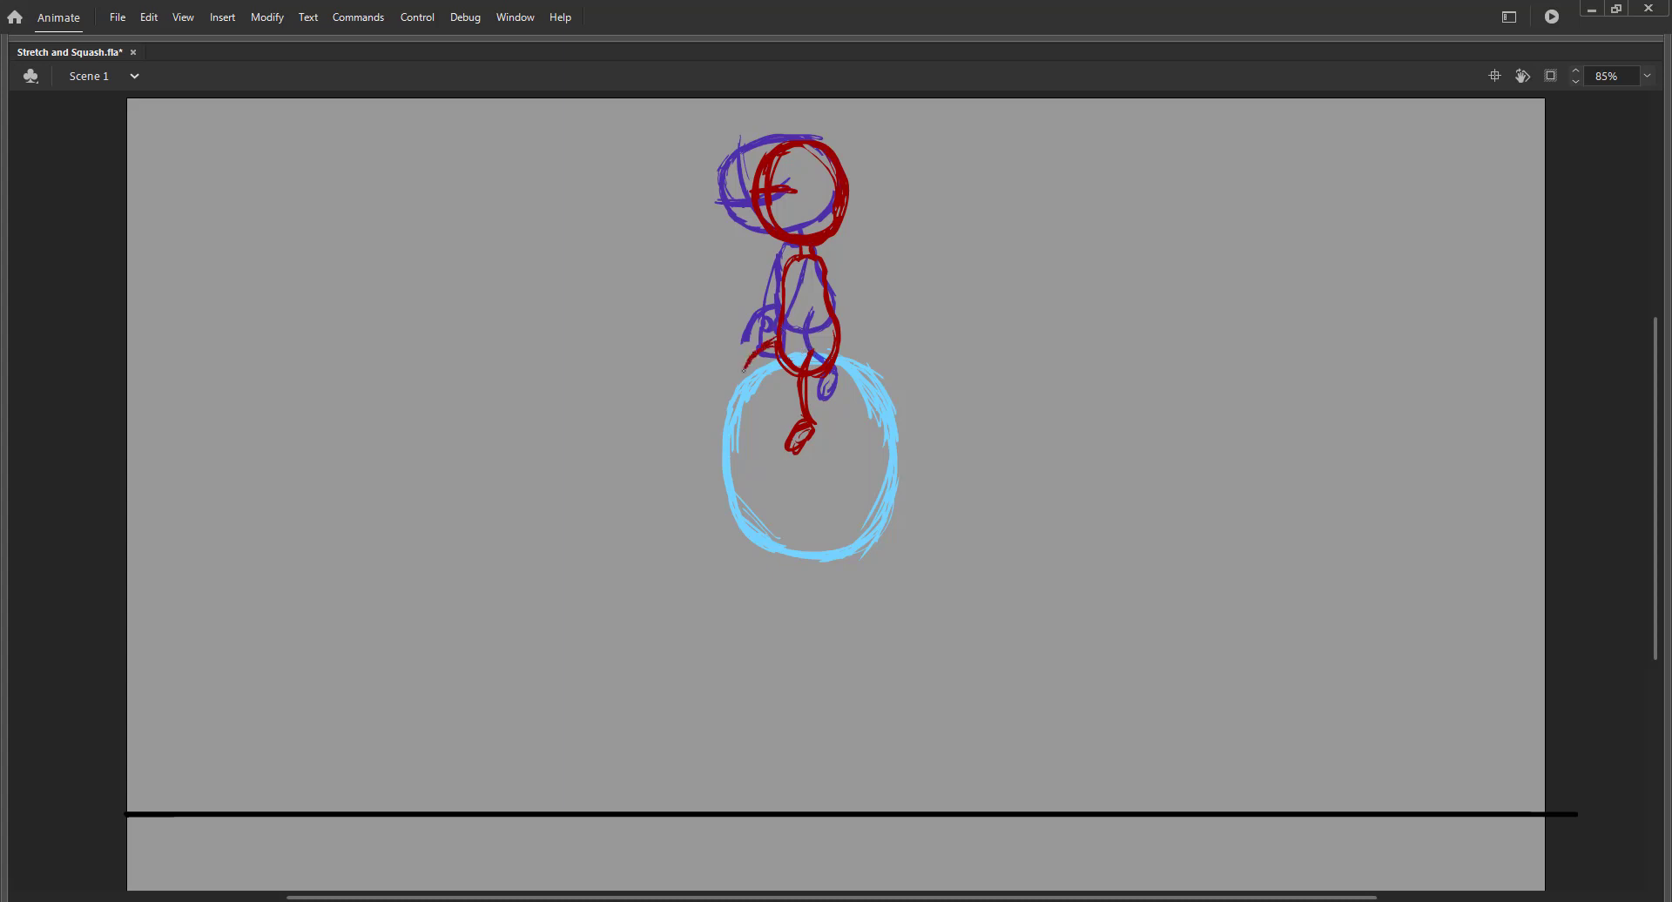
mouse_move(726, 412)
mouse_down()
mouse_move(706, 415)
mouse_move(730, 405)
mouse_up()
mouse_move(804, 303)
mouse_down()
mouse_move(813, 267)
mouse_move(826, 311)
mouse_move(795, 263)
mouse_move(785, 351)
mouse_up()
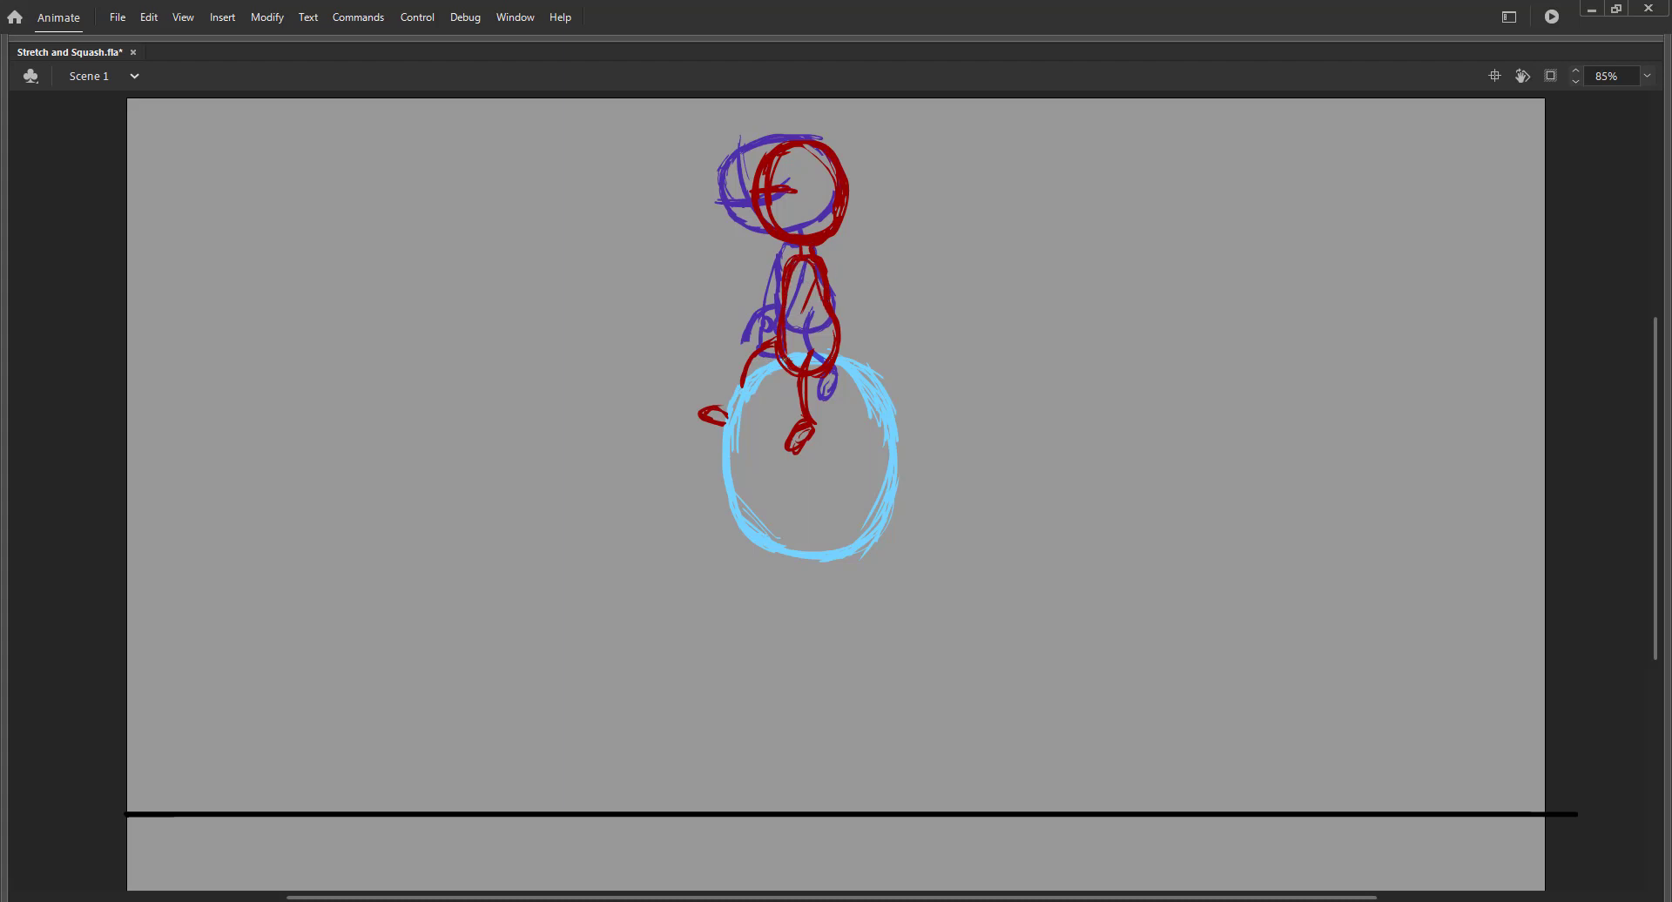
drag(820, 276, 833, 348)
mouse_move(819, 276)
mouse_down()
mouse_move(787, 301)
mouse_move(754, 403)
mouse_up()
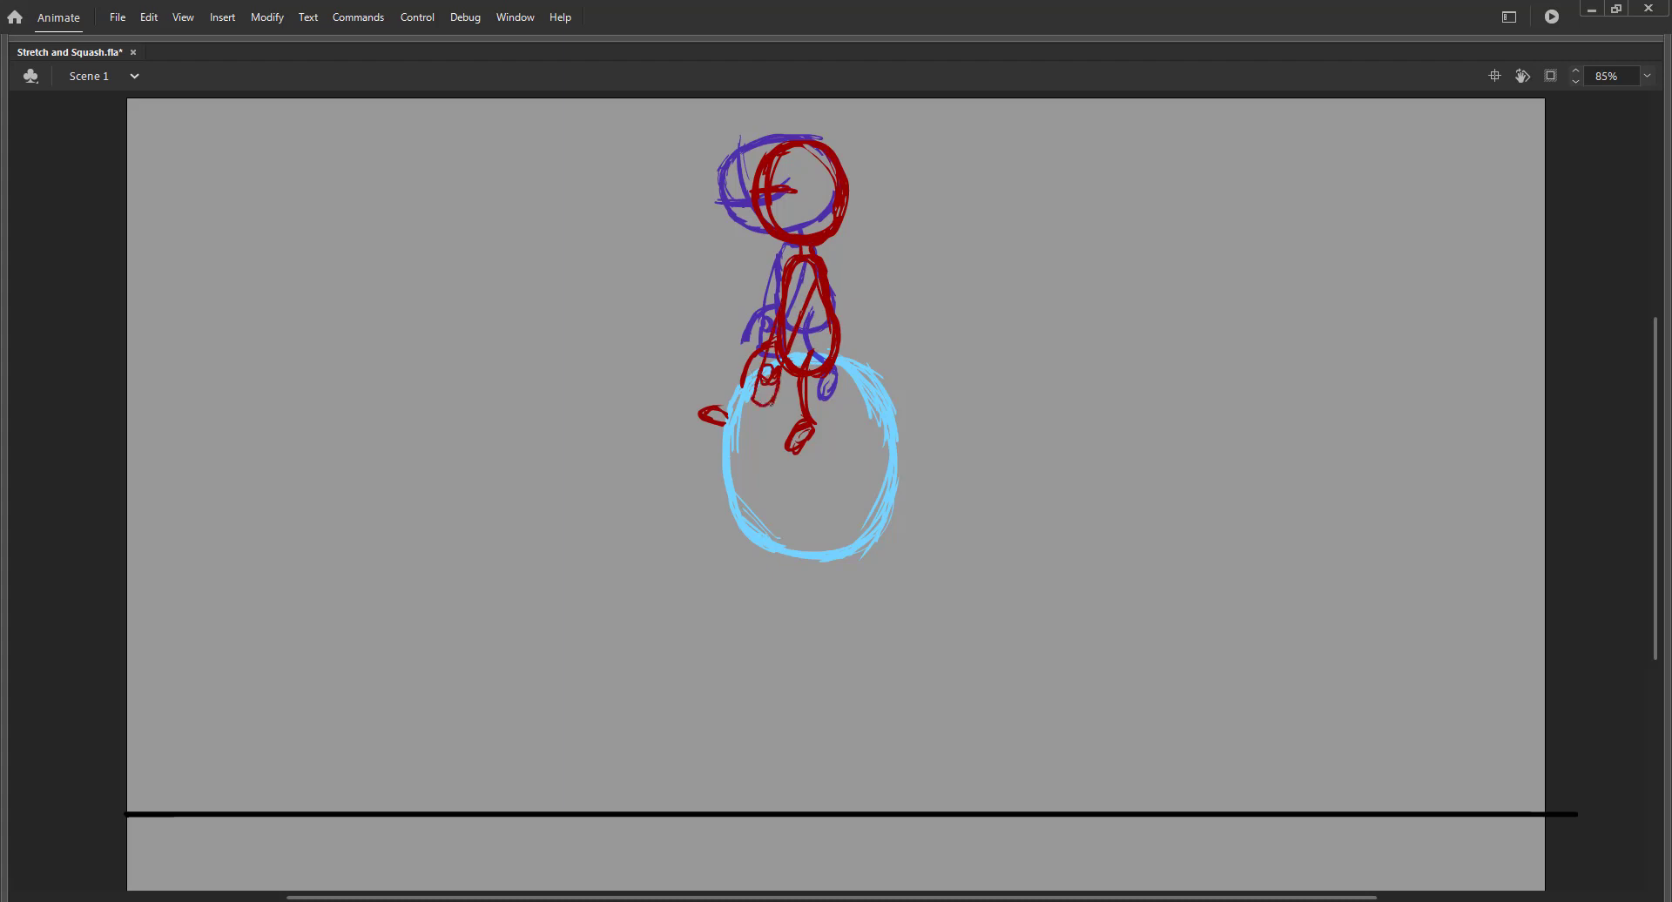
Step: Turn off onion skinning and enlarge the frame 5 head to about 155 by 163 px
key(F4)
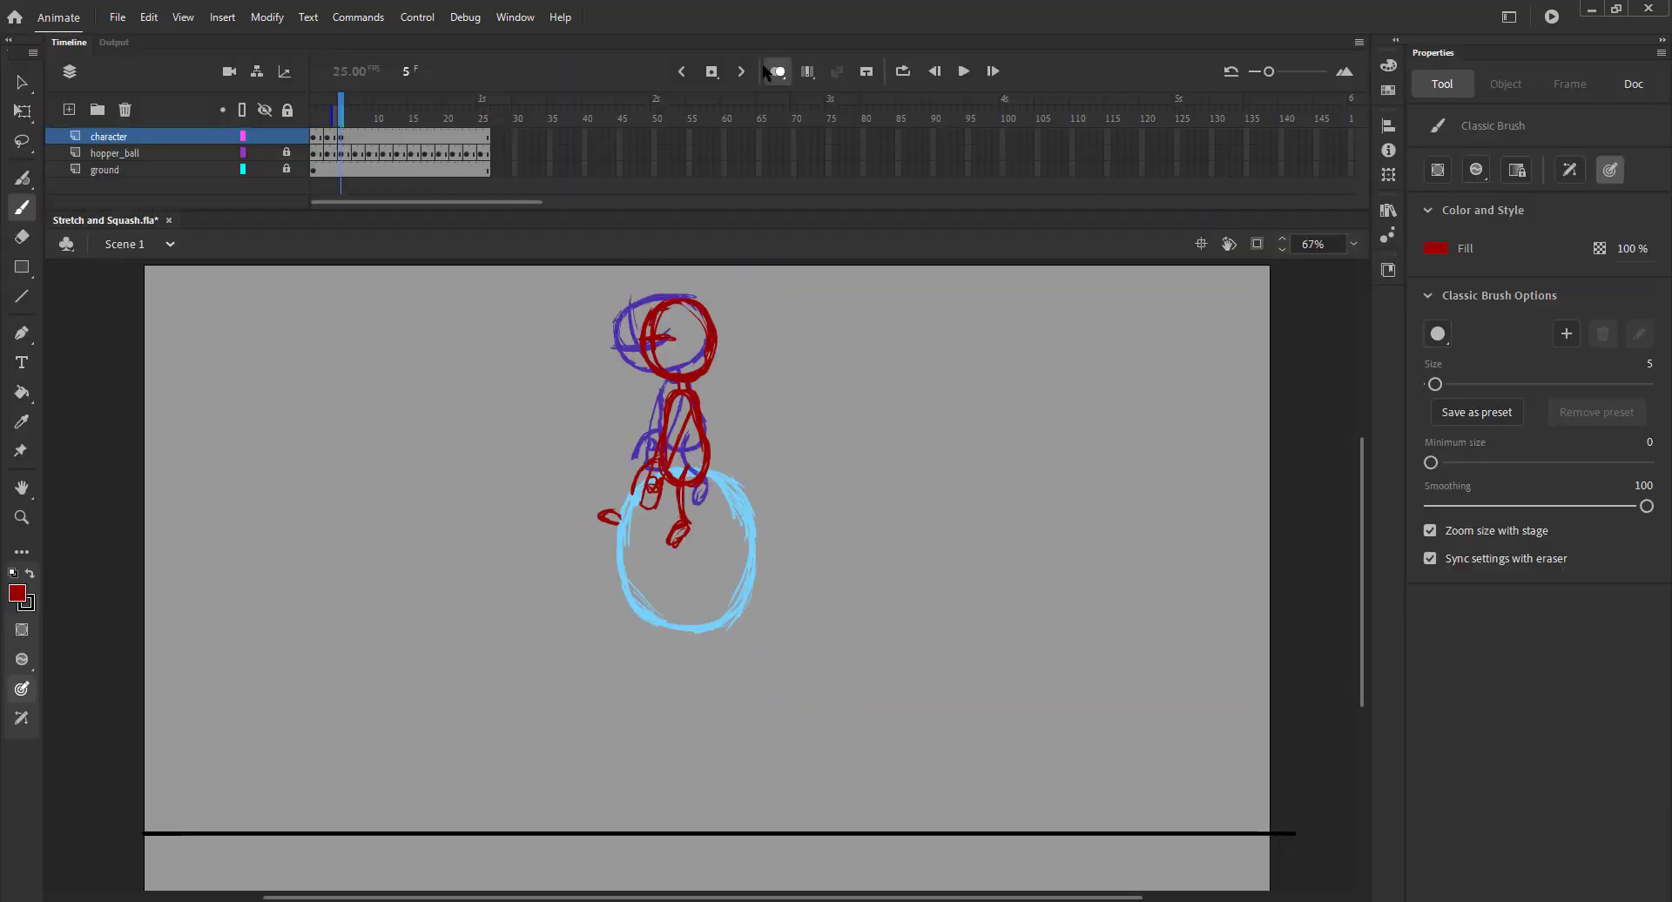
click(772, 72)
mouse_move(345, 122)
mouse_down()
mouse_move(327, 122)
mouse_move(370, 126)
mouse_move(341, 124)
mouse_up()
key(v)
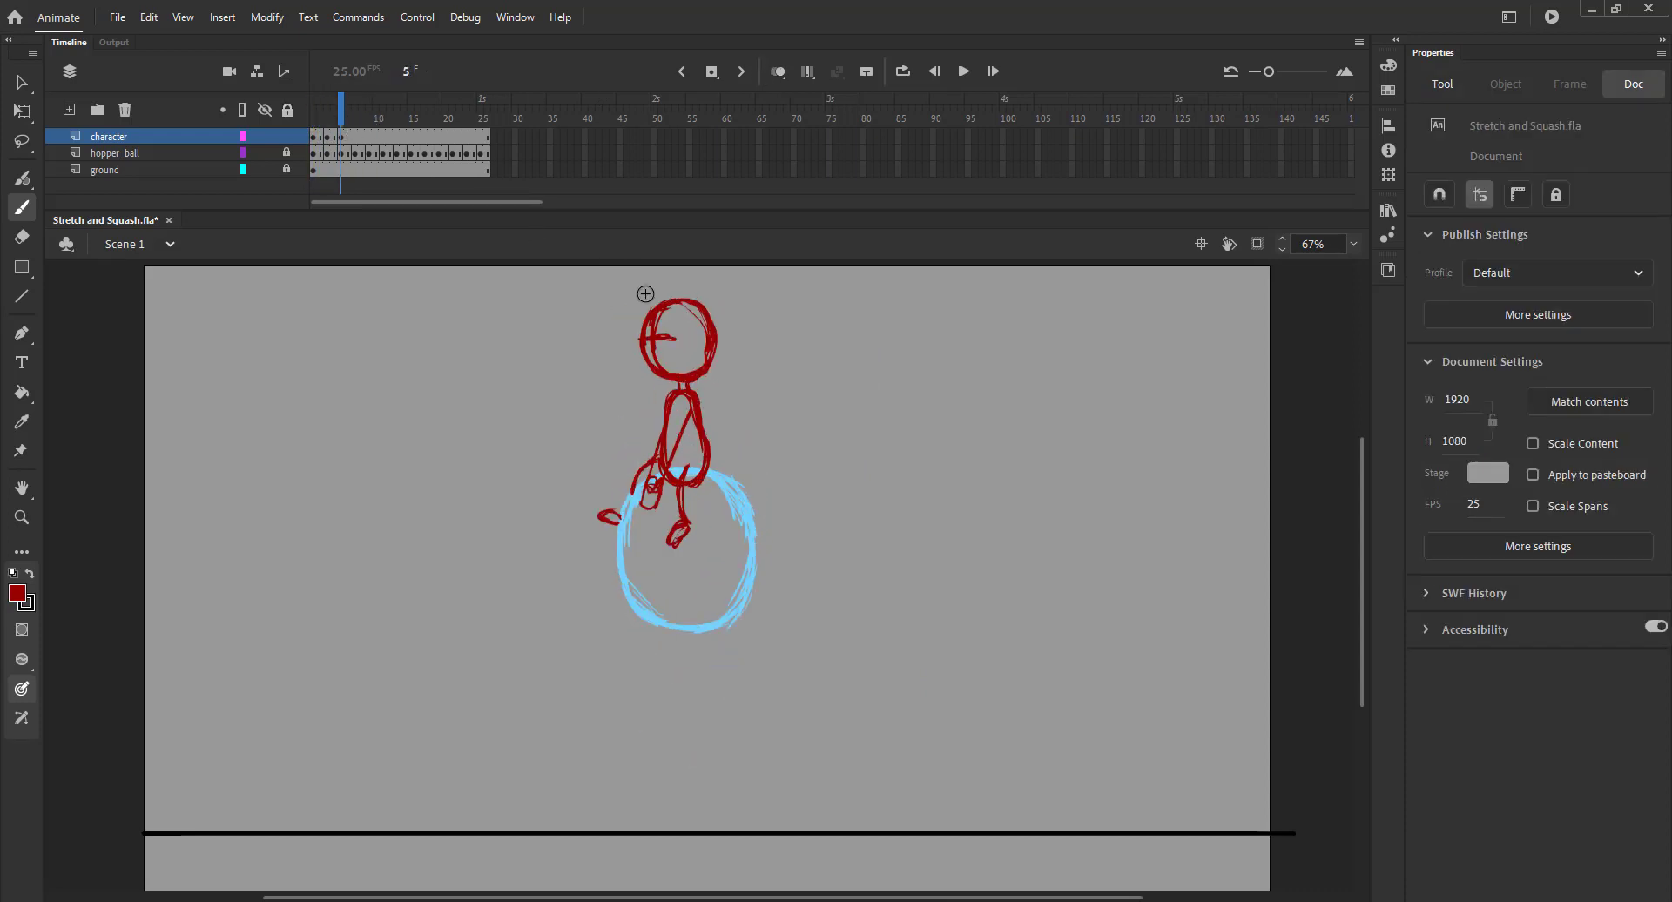
drag(635, 294, 739, 379)
key(q)
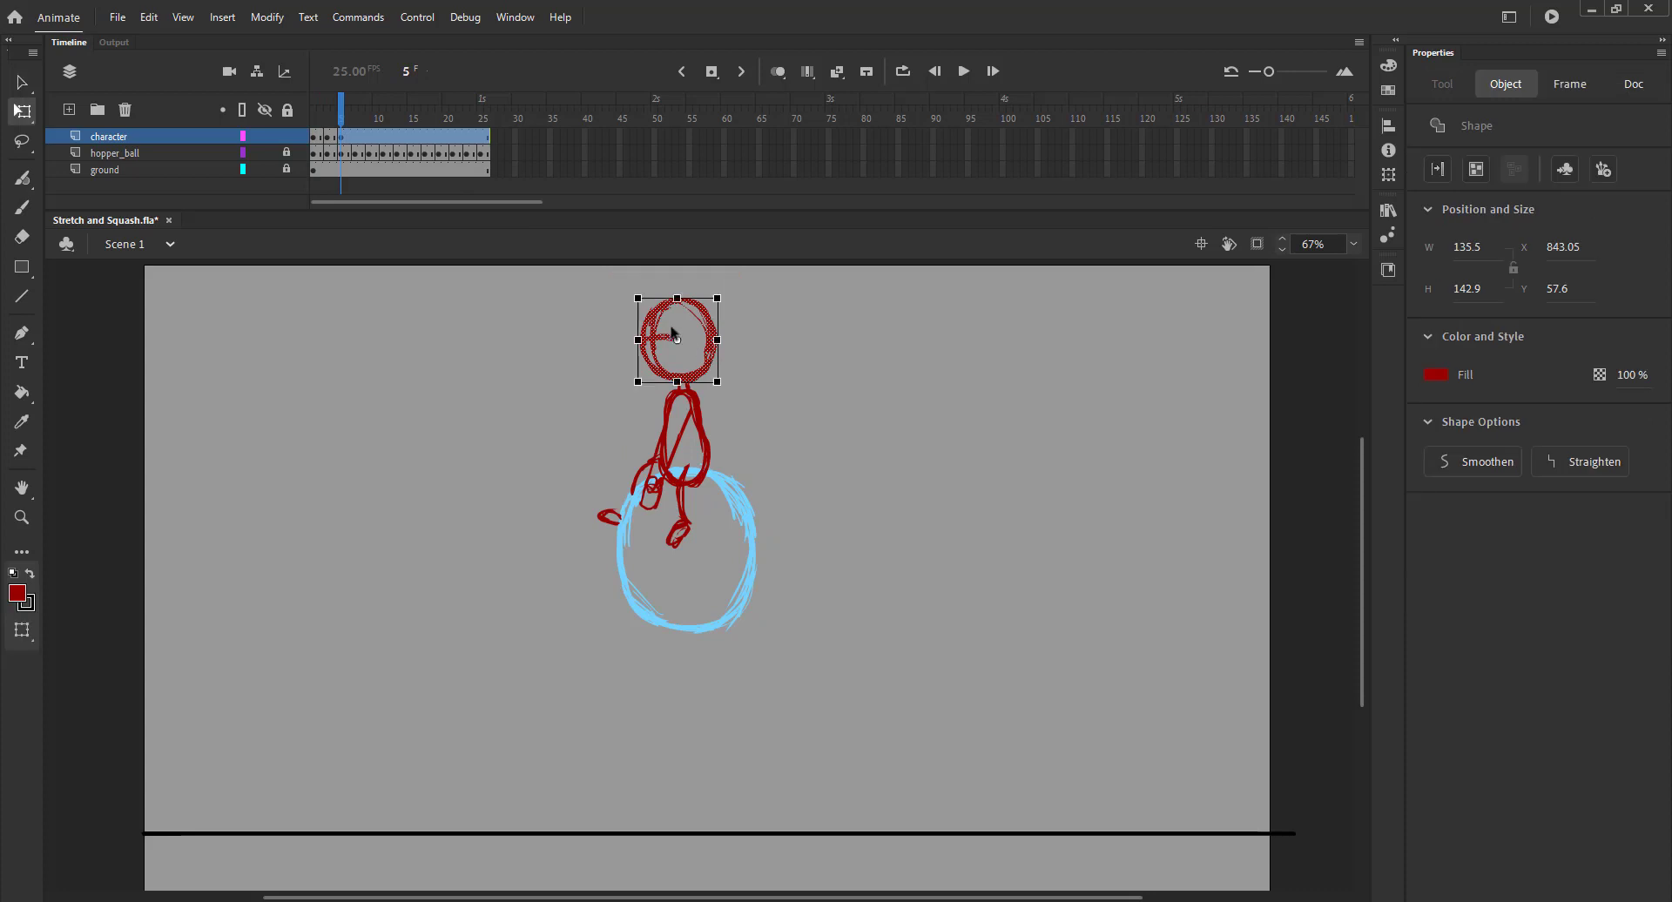
drag(636, 297, 625, 286)
key(ctrl+z)
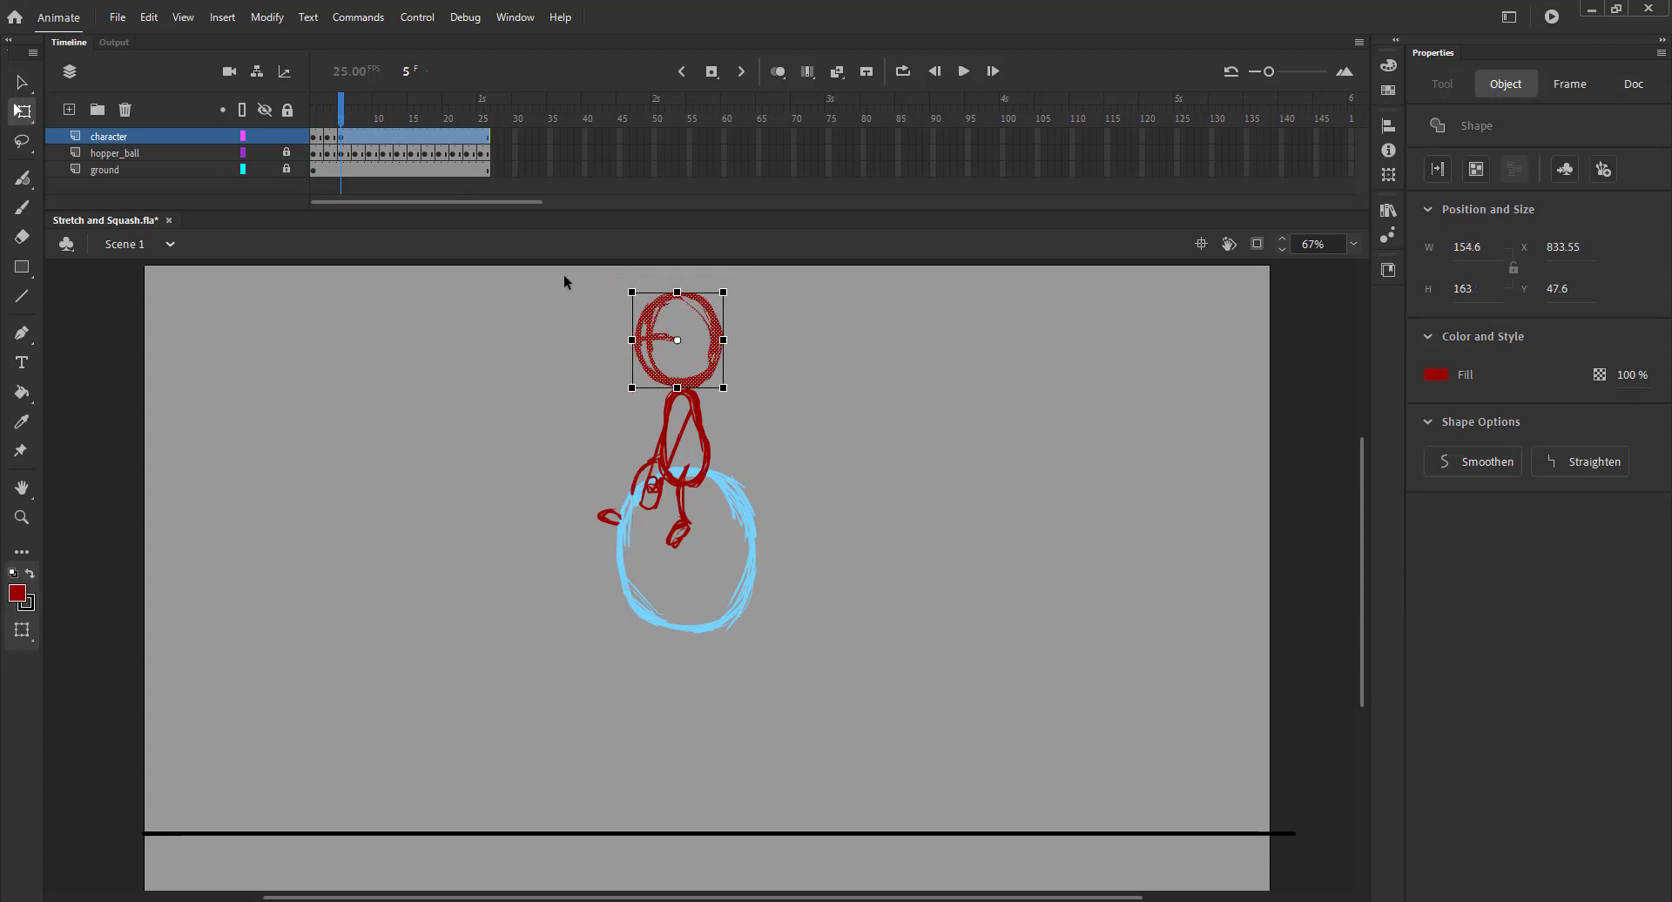
click(544, 343)
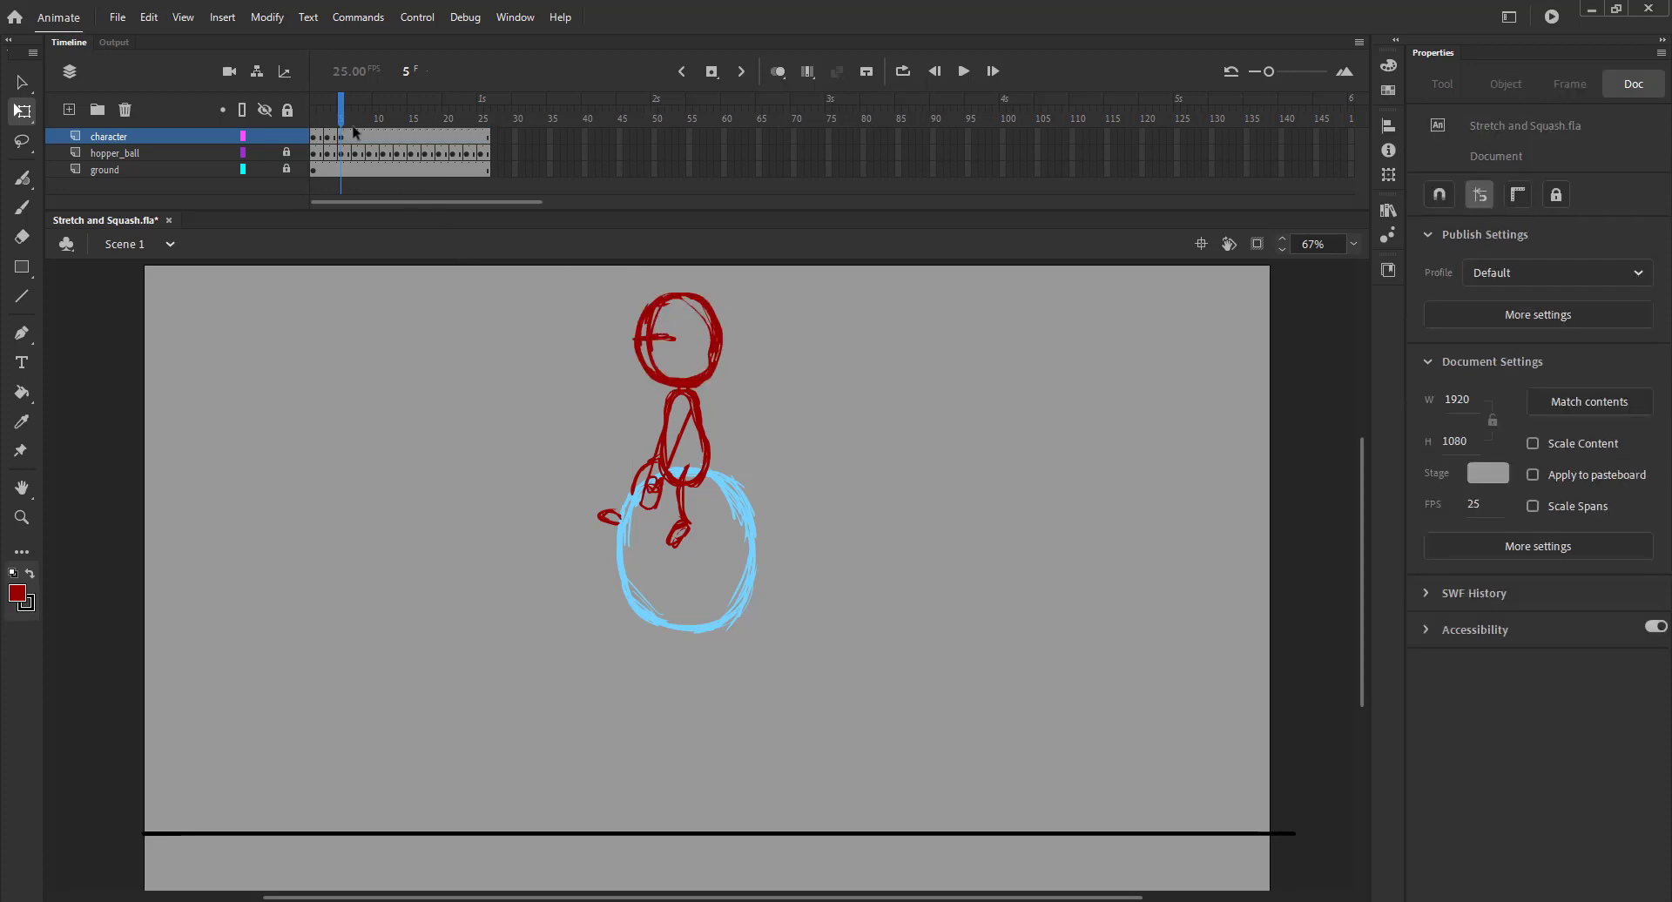
Step: Review the motion from frame 1 to frame 5 and nudge the whole frame 5 figure slightly downward
click(312, 122)
drag(303, 119, 340, 123)
mouse_move(588, 279)
mouse_down()
mouse_move(713, 377)
mouse_move(780, 561)
mouse_up()
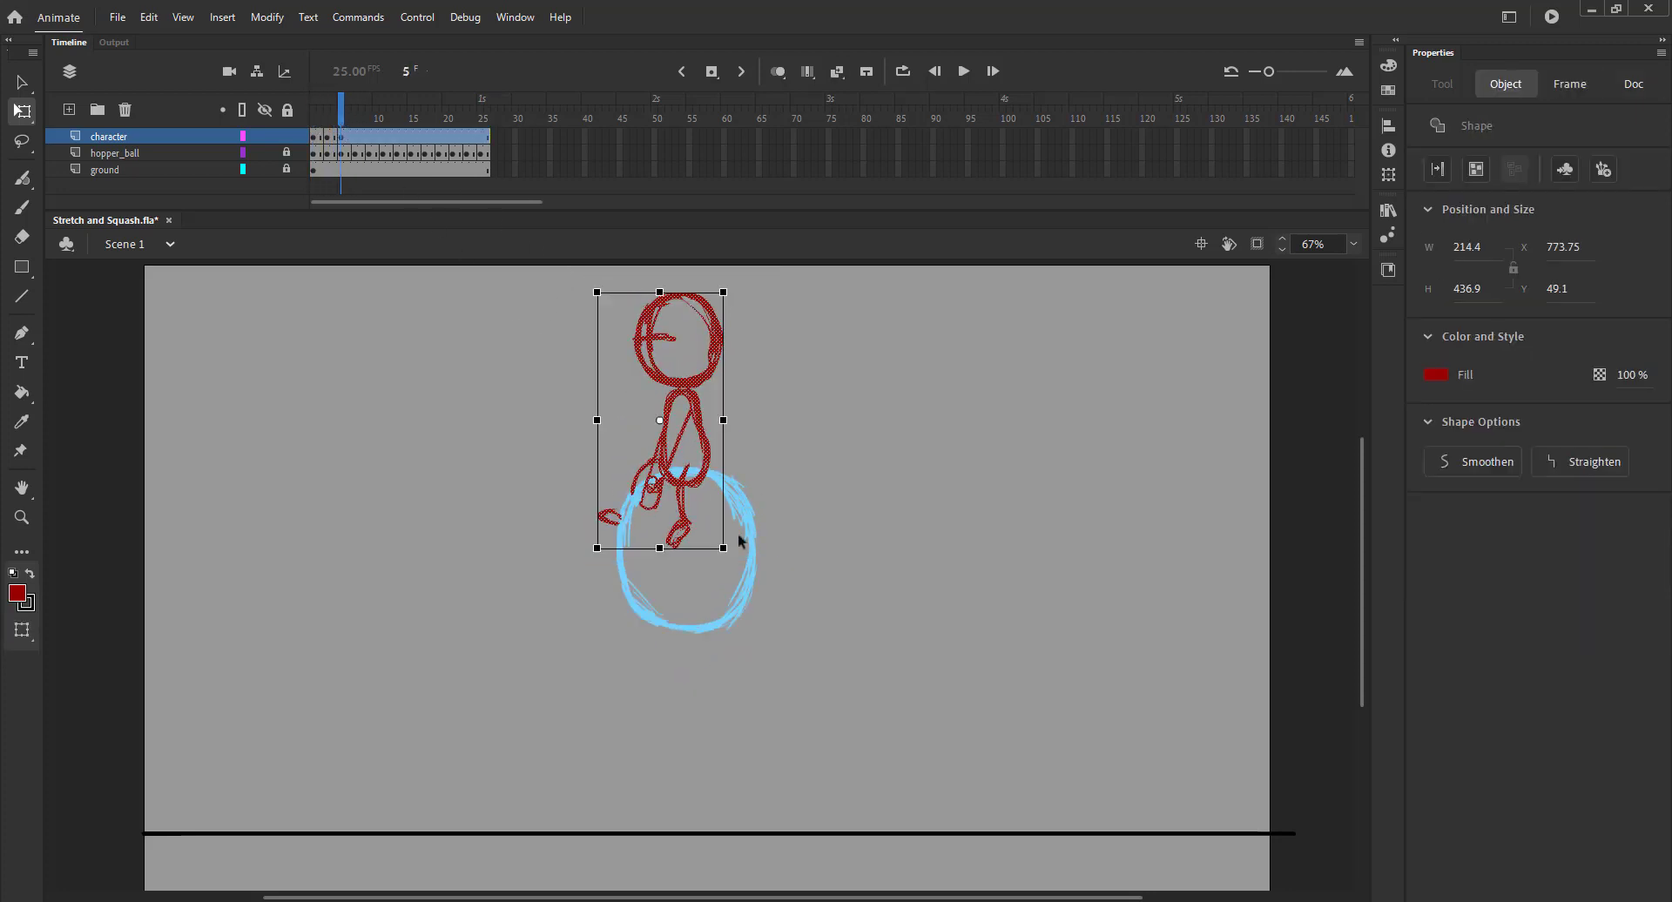
click(467, 356)
Step: Insert a blank keyframe at frame 7 on the character layer, turn on onion skinning, and save the file
mouse_move(338, 113)
mouse_down()
mouse_move(306, 124)
mouse_move(361, 125)
mouse_up()
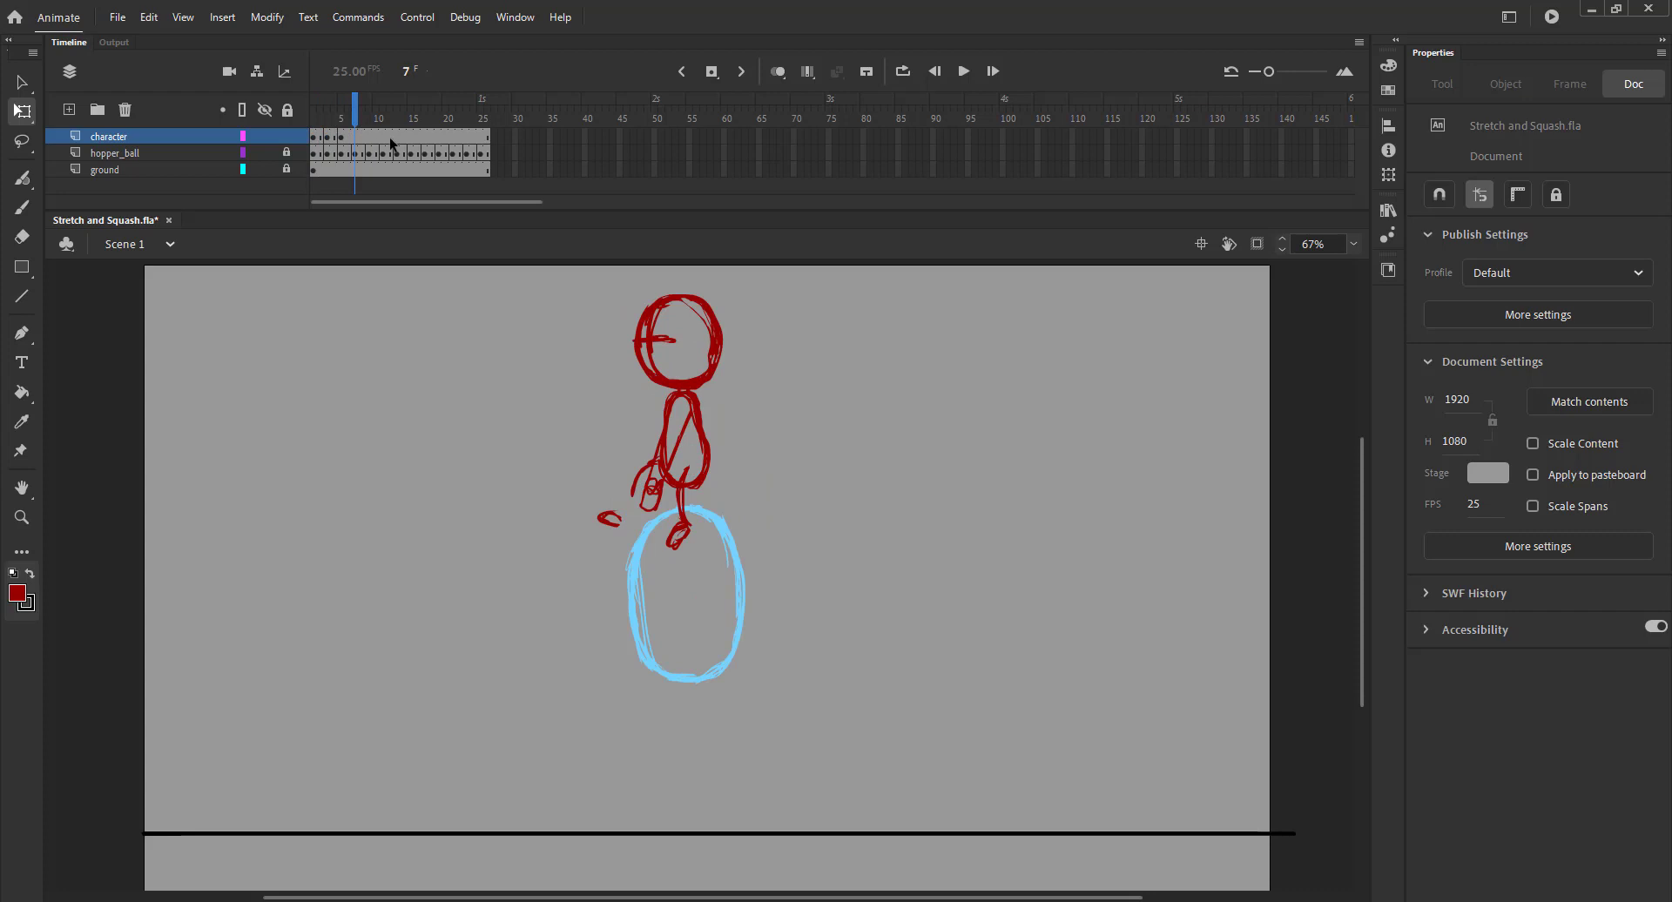
key(F7)
click(779, 73)
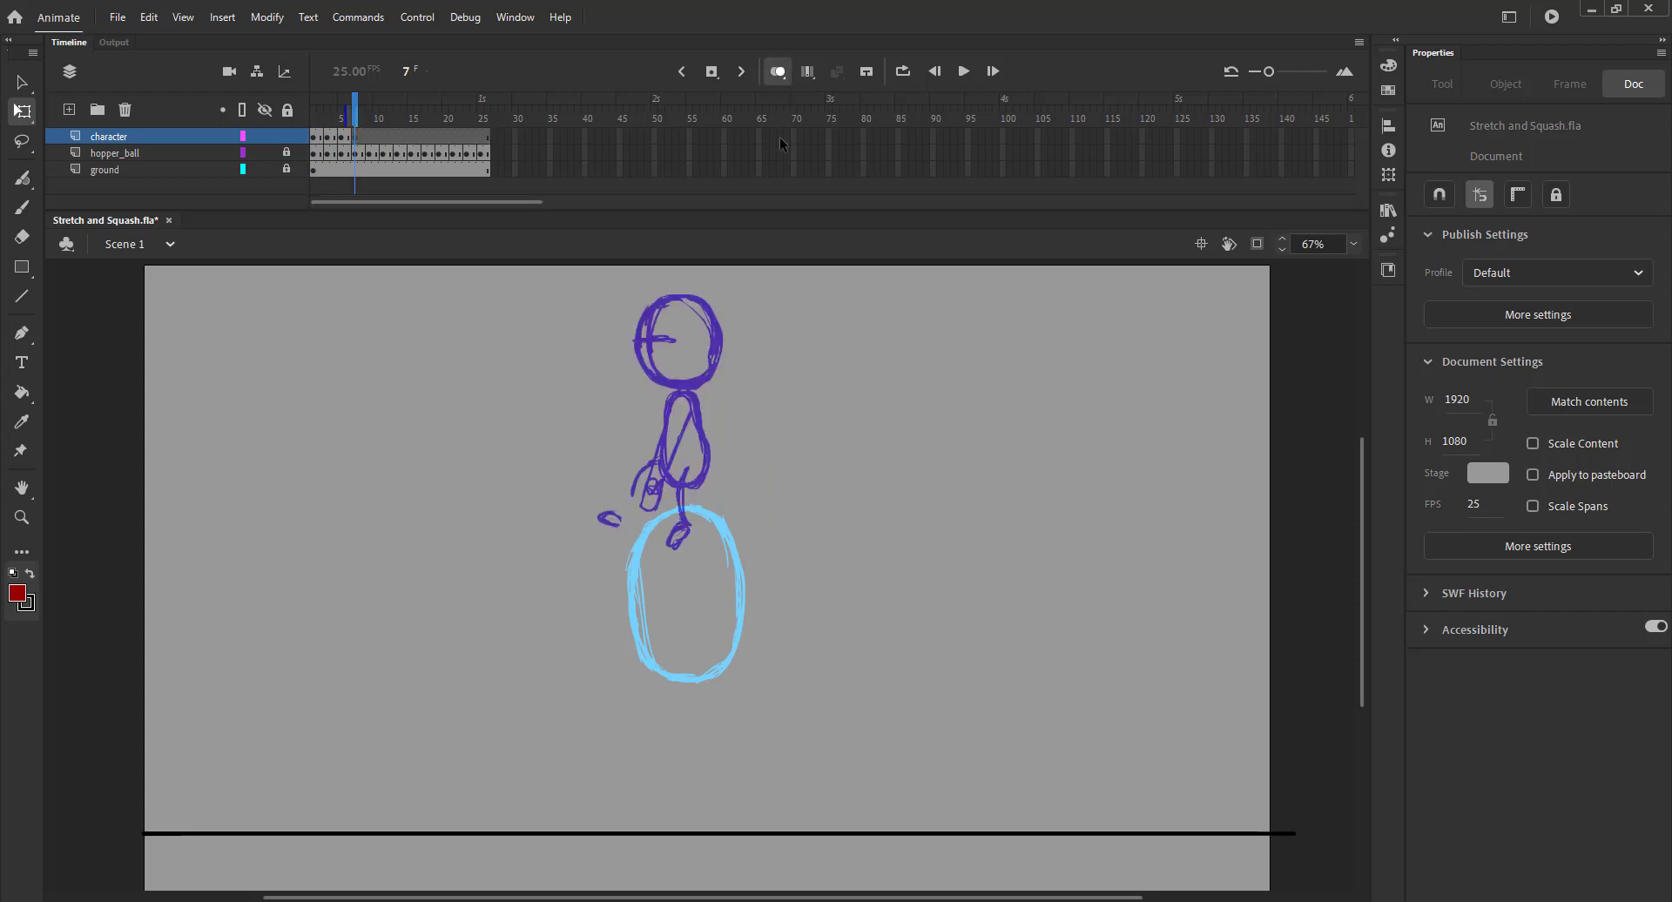
key(b)
key(ctrl+s)
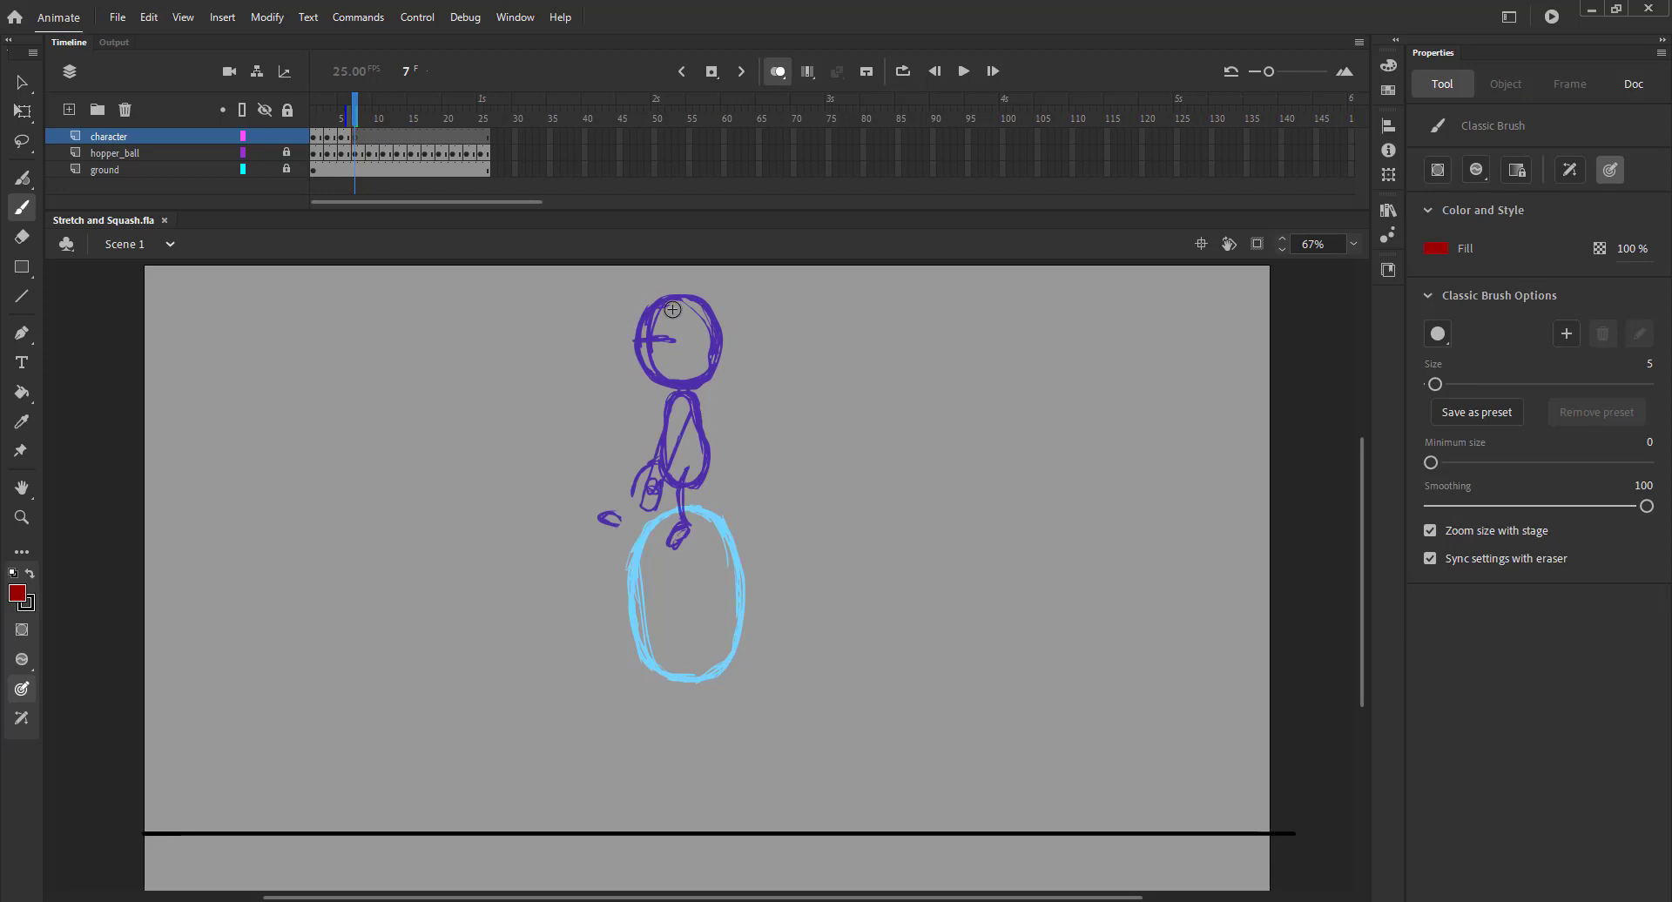
Step: Draw the frame 7 head with facial guide lines slightly below the onion-skinned head, and check it without onion skinning
drag(668, 320, 683, 323)
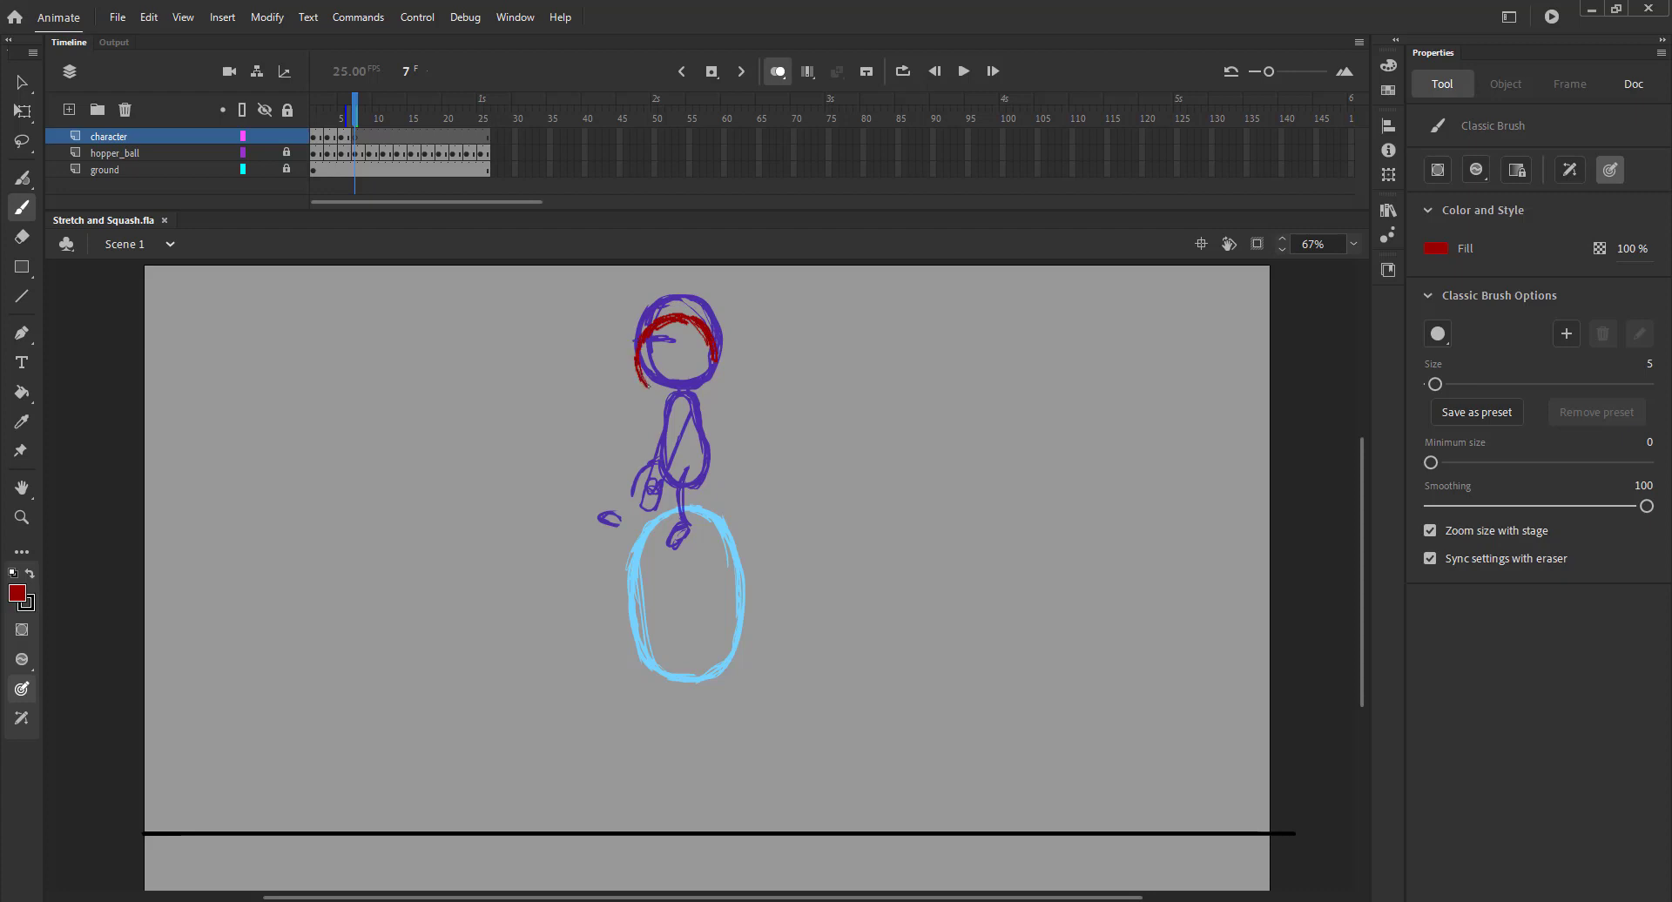
mouse_move(653, 396)
mouse_down()
mouse_move(668, 403)
mouse_move(712, 347)
mouse_up()
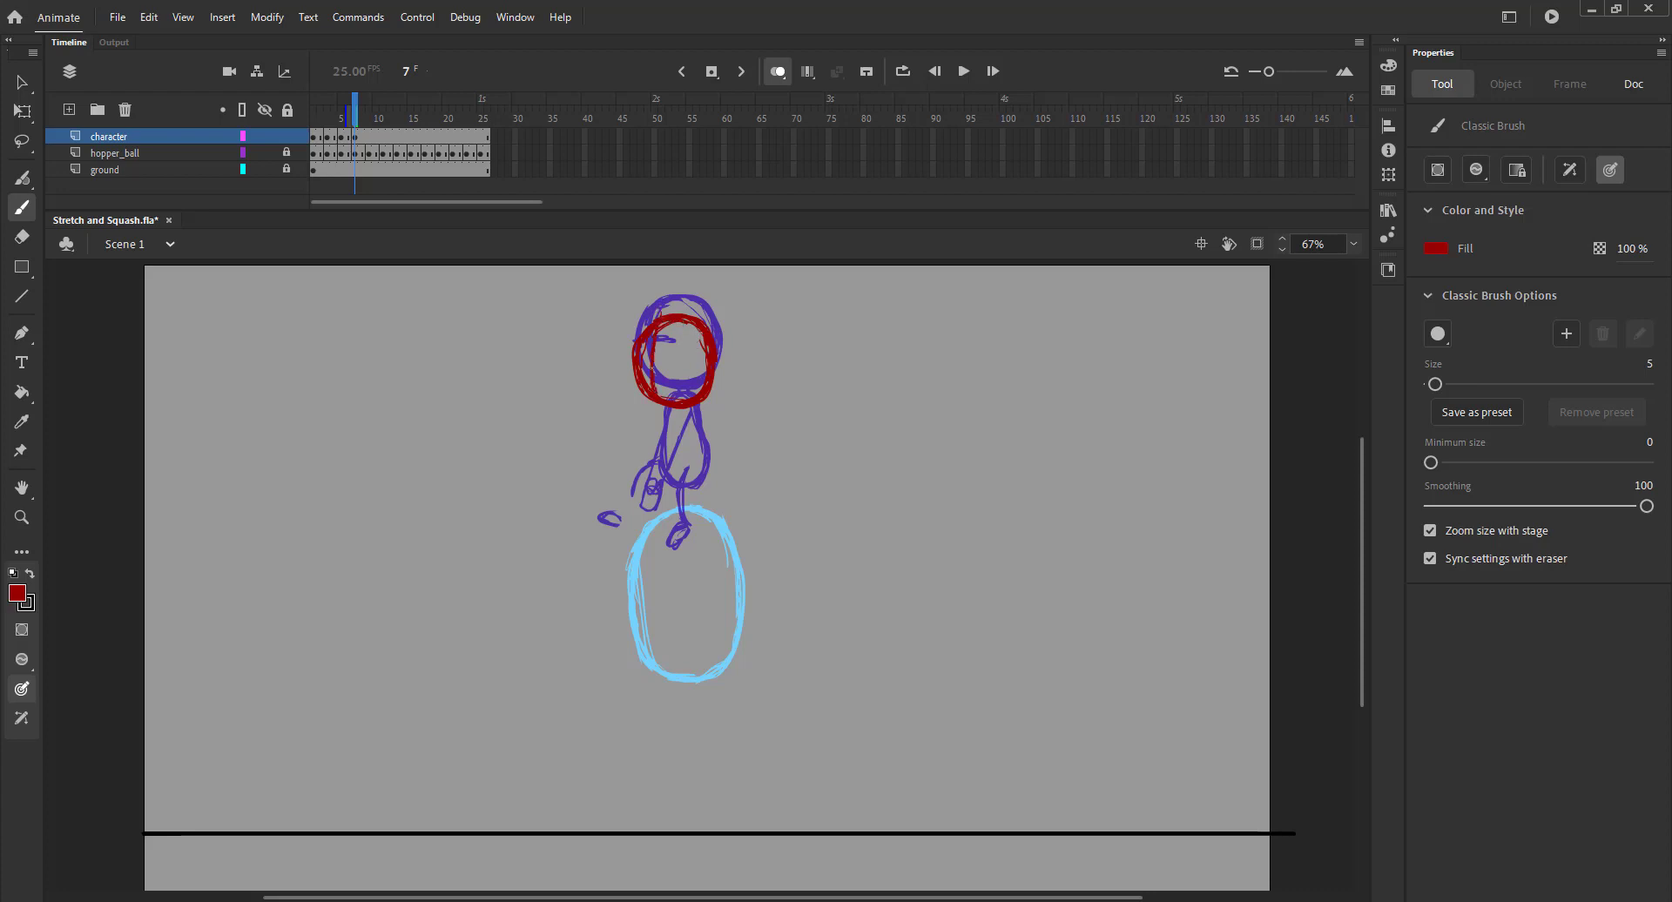
click(778, 72)
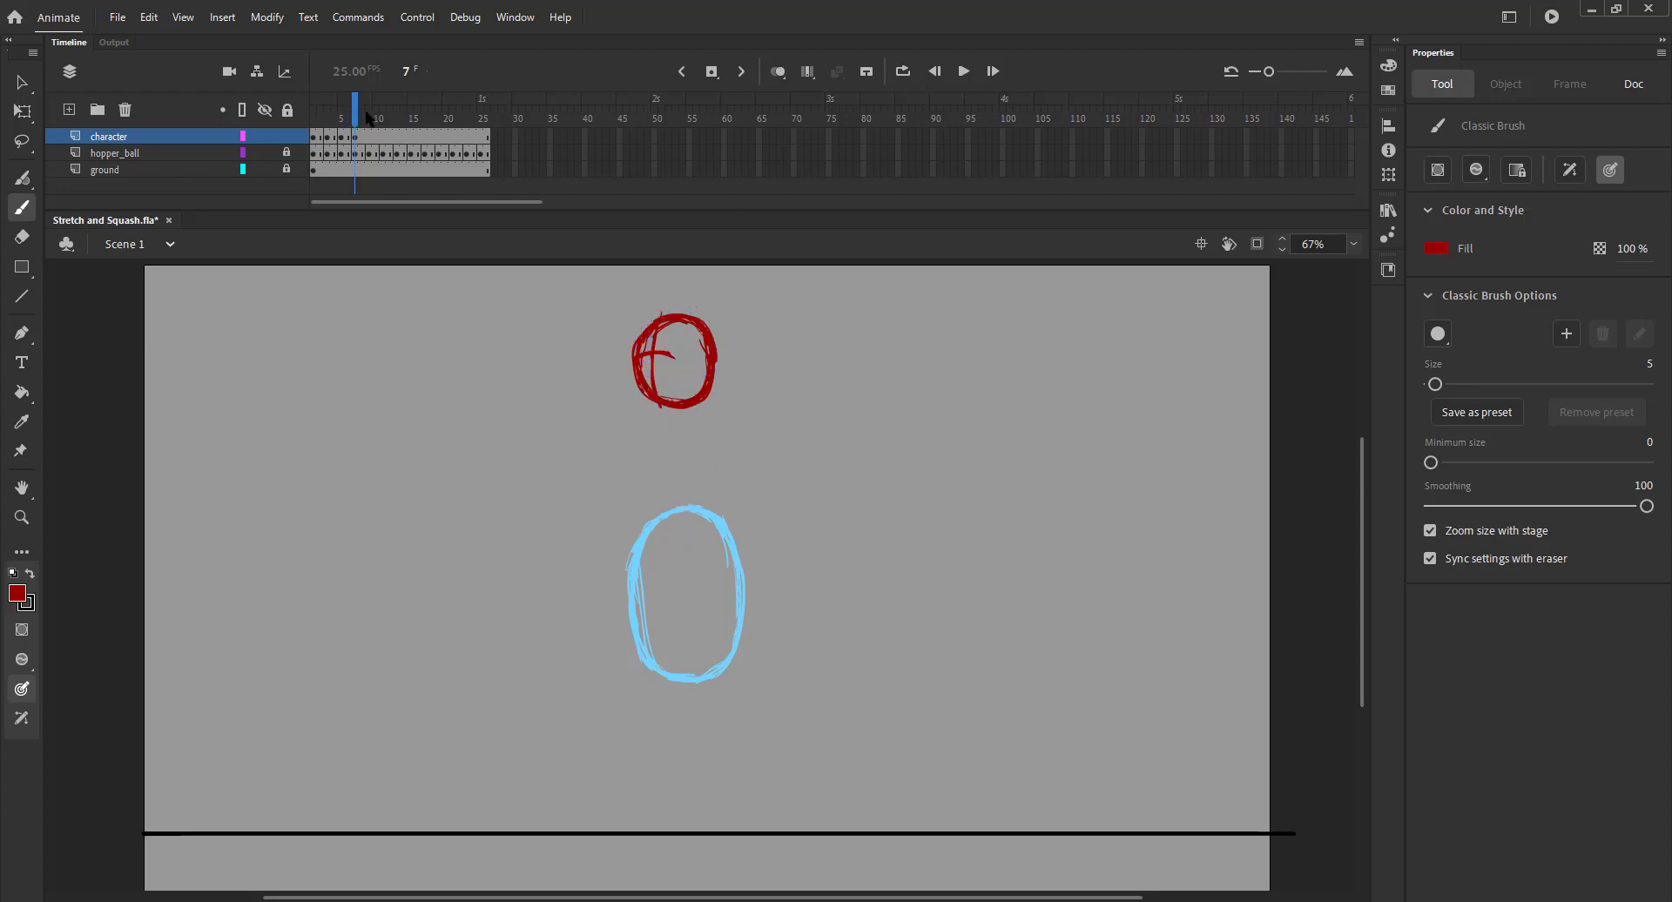
mouse_move(371, 119)
mouse_down()
mouse_move(310, 136)
mouse_move(357, 135)
mouse_up()
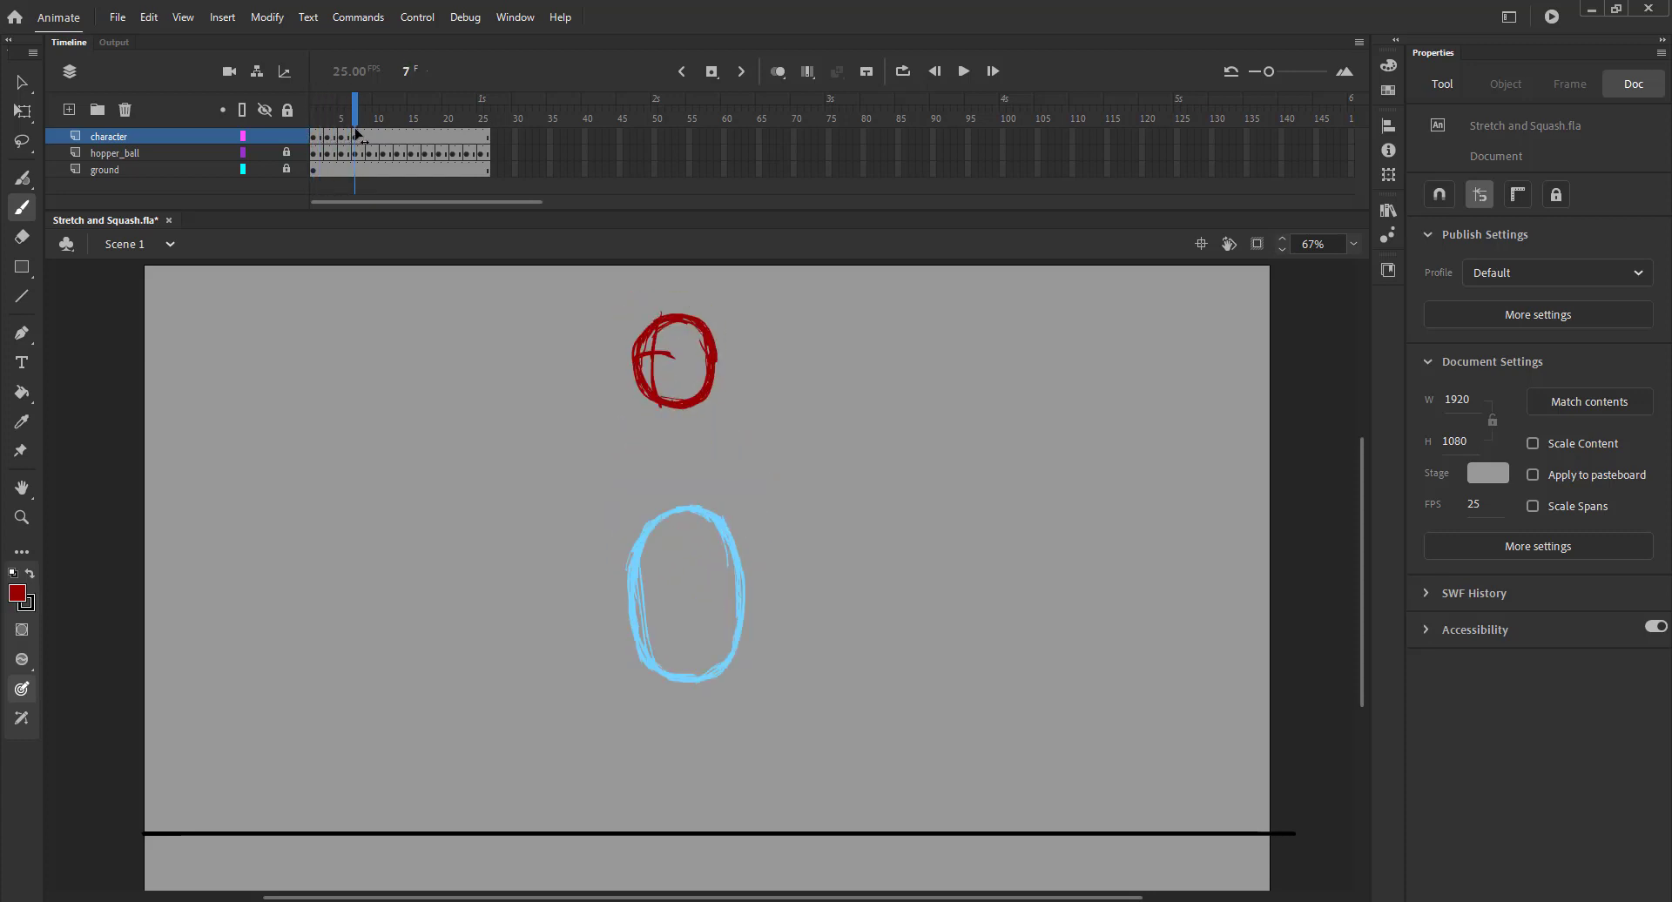
click(778, 73)
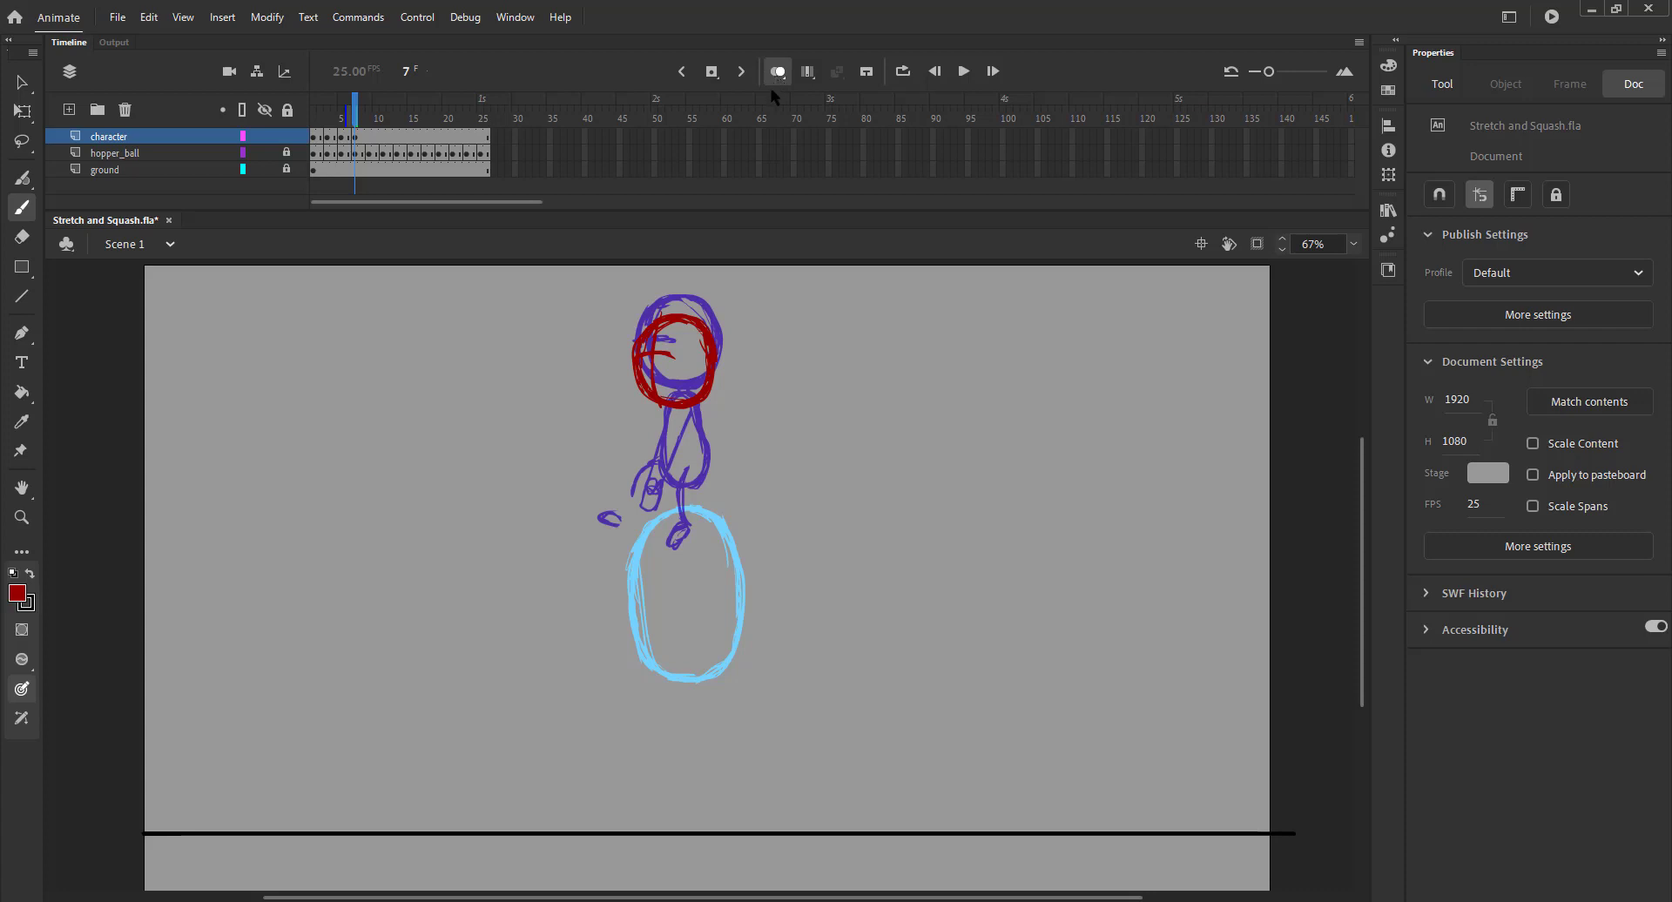
Step: Draw the neck and a long narrow torso under the frame 7 head, reaching the ball's upper edge, and save the file
drag(681, 405, 681, 412)
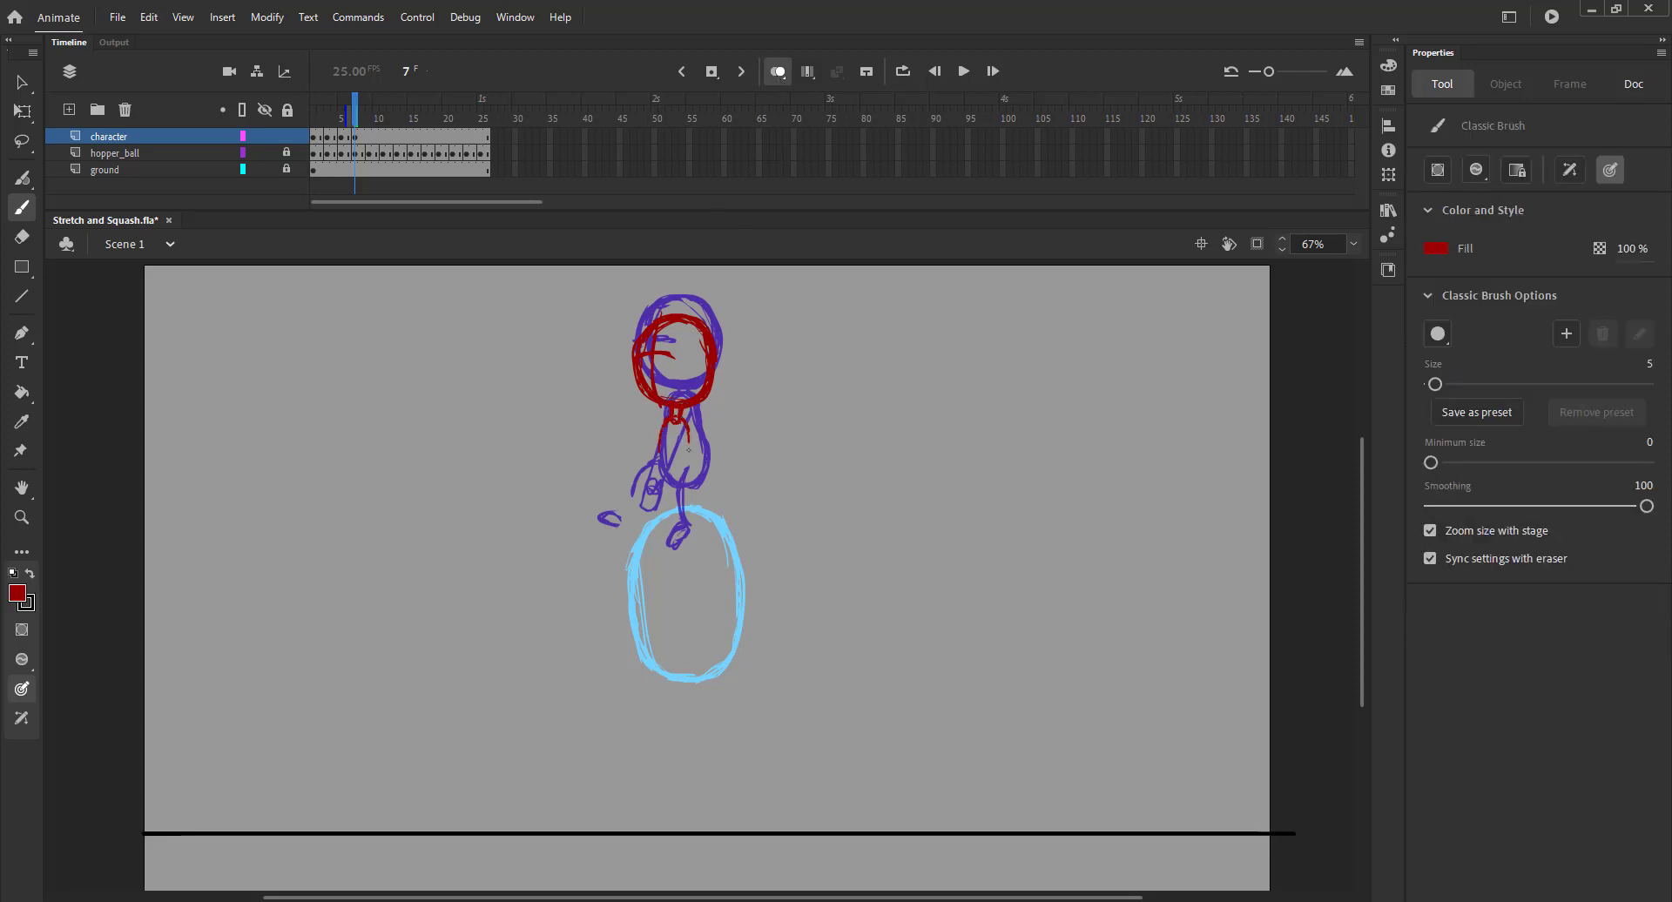
drag(690, 460, 691, 521)
mouse_move(660, 423)
mouse_down()
mouse_move(666, 521)
mouse_move(681, 527)
mouse_move(692, 488)
mouse_move(673, 527)
mouse_up()
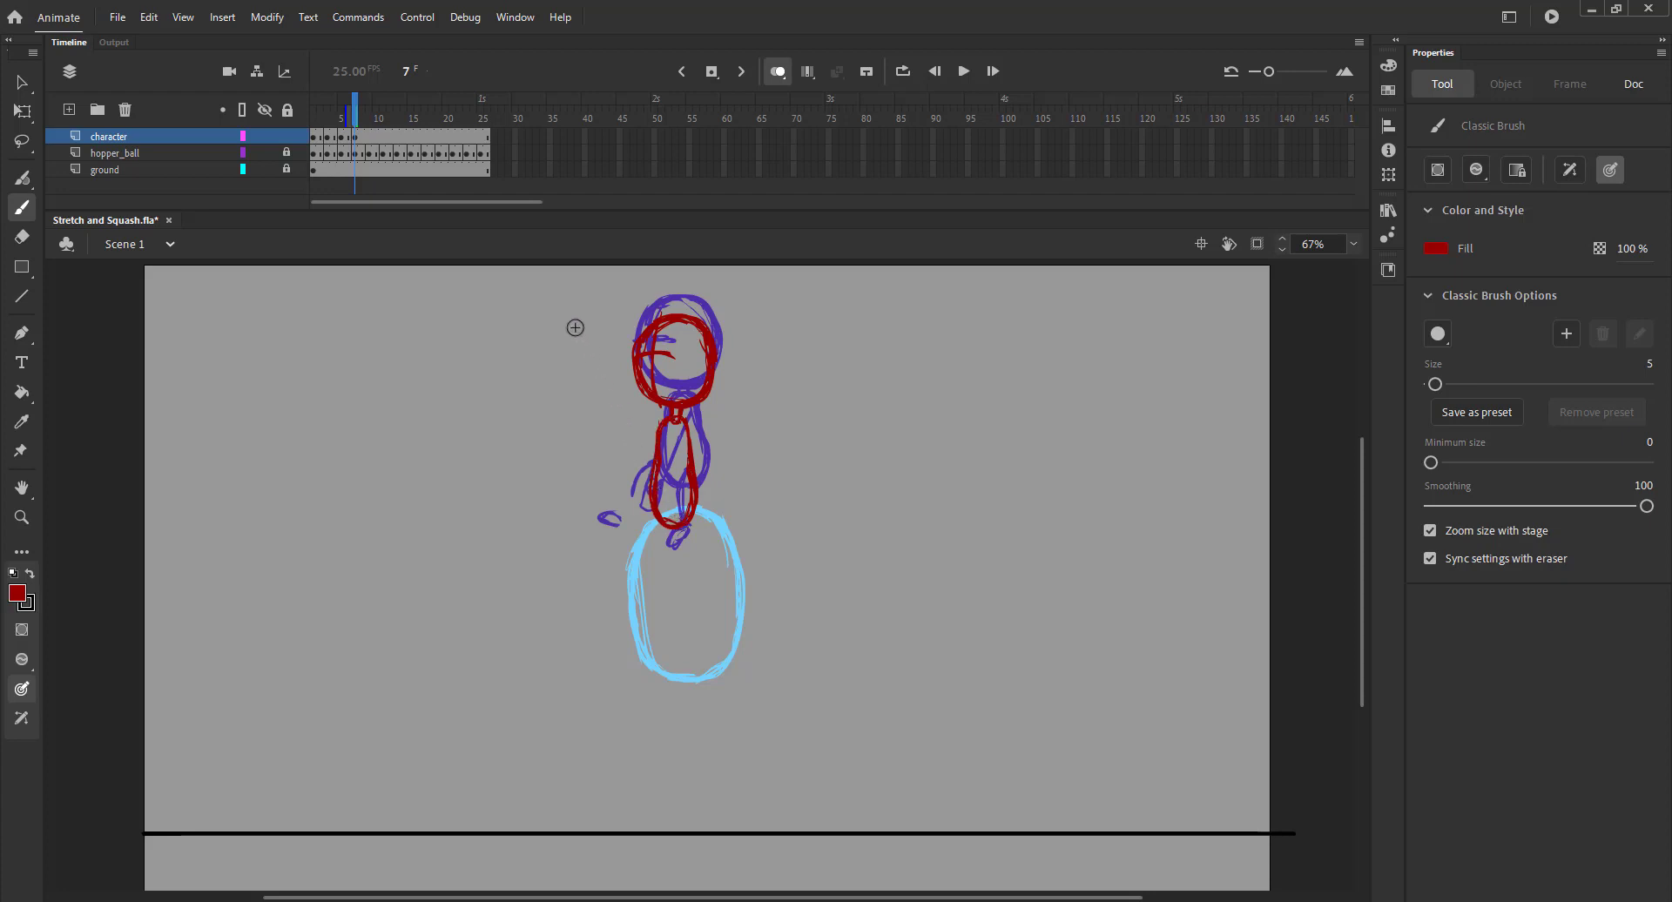
key(ctrl+s)
Step: Draw both legs with feet swinging forward and an arm reaching down along the torso on the frame 7 figure
mouse_move(665, 521)
mouse_down()
mouse_move(620, 578)
mouse_move(606, 567)
mouse_up()
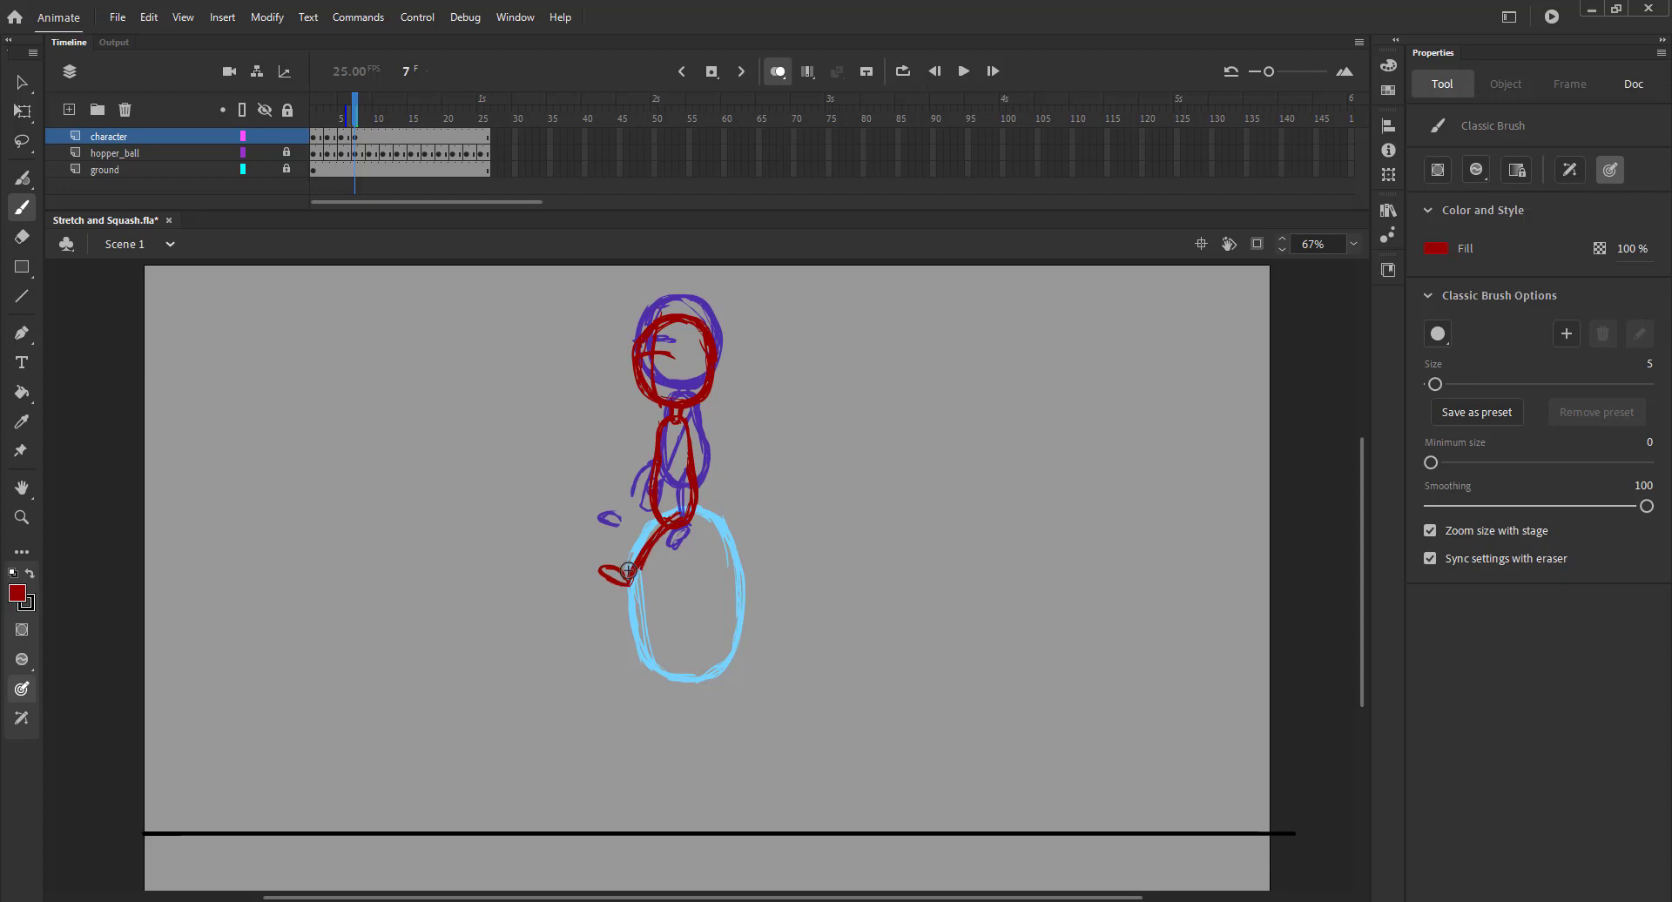
drag(674, 504, 588, 519)
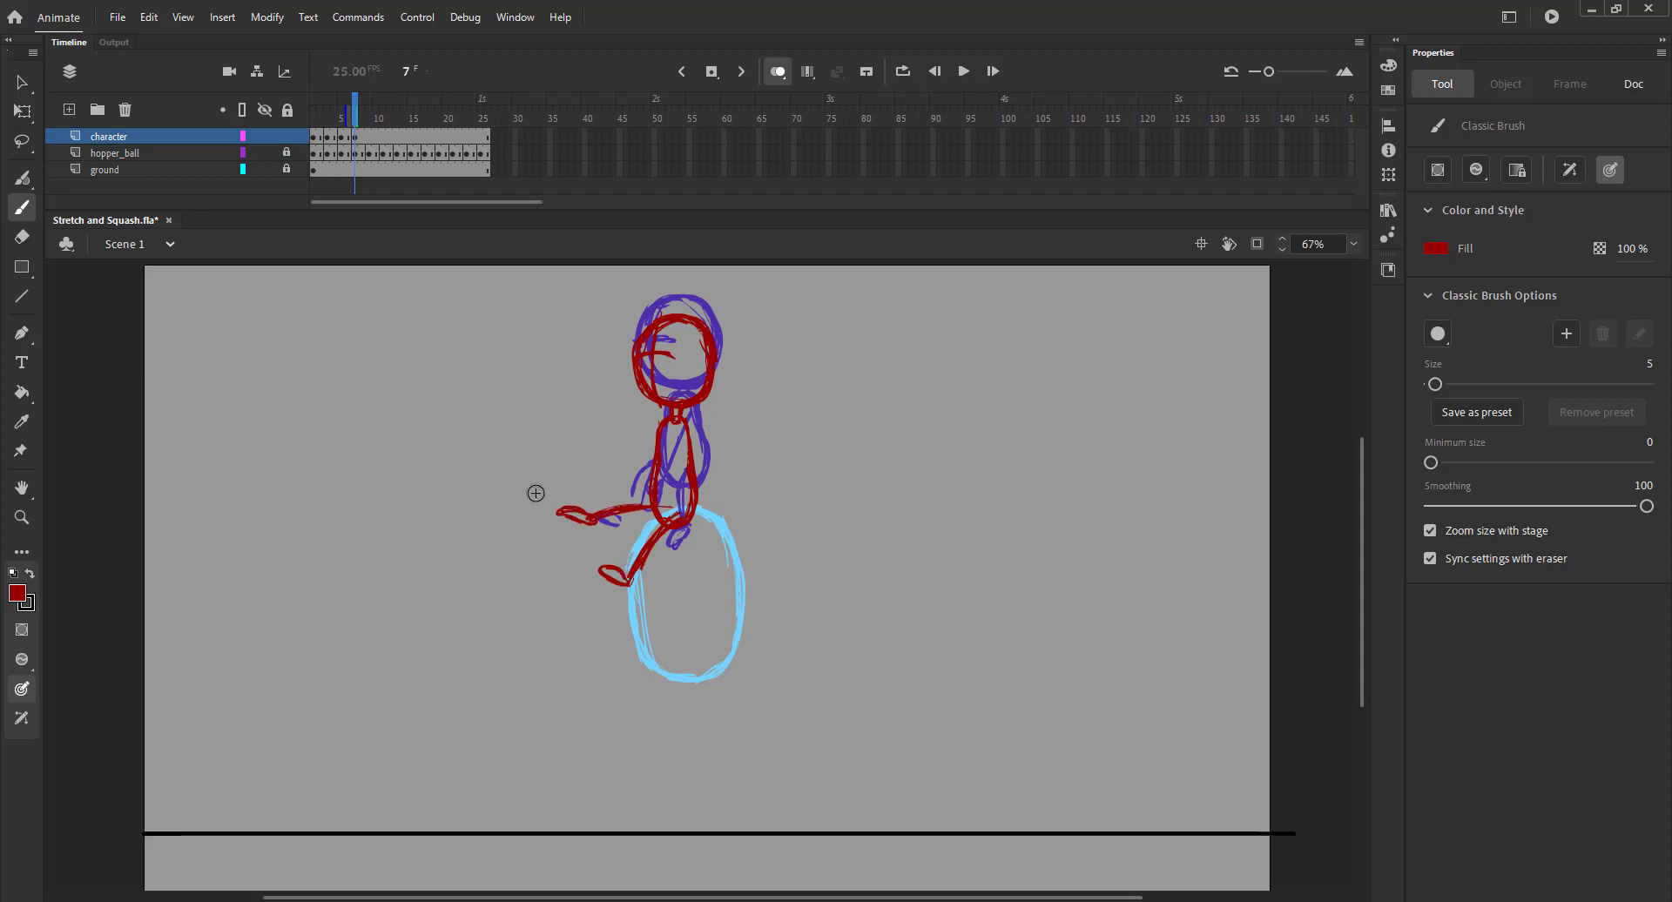
drag(687, 427, 659, 503)
Step: Shift the whole frame 7 figure horizontally to X 719.6 to centre it over the ball
key(ctrl+a)
key(Right)
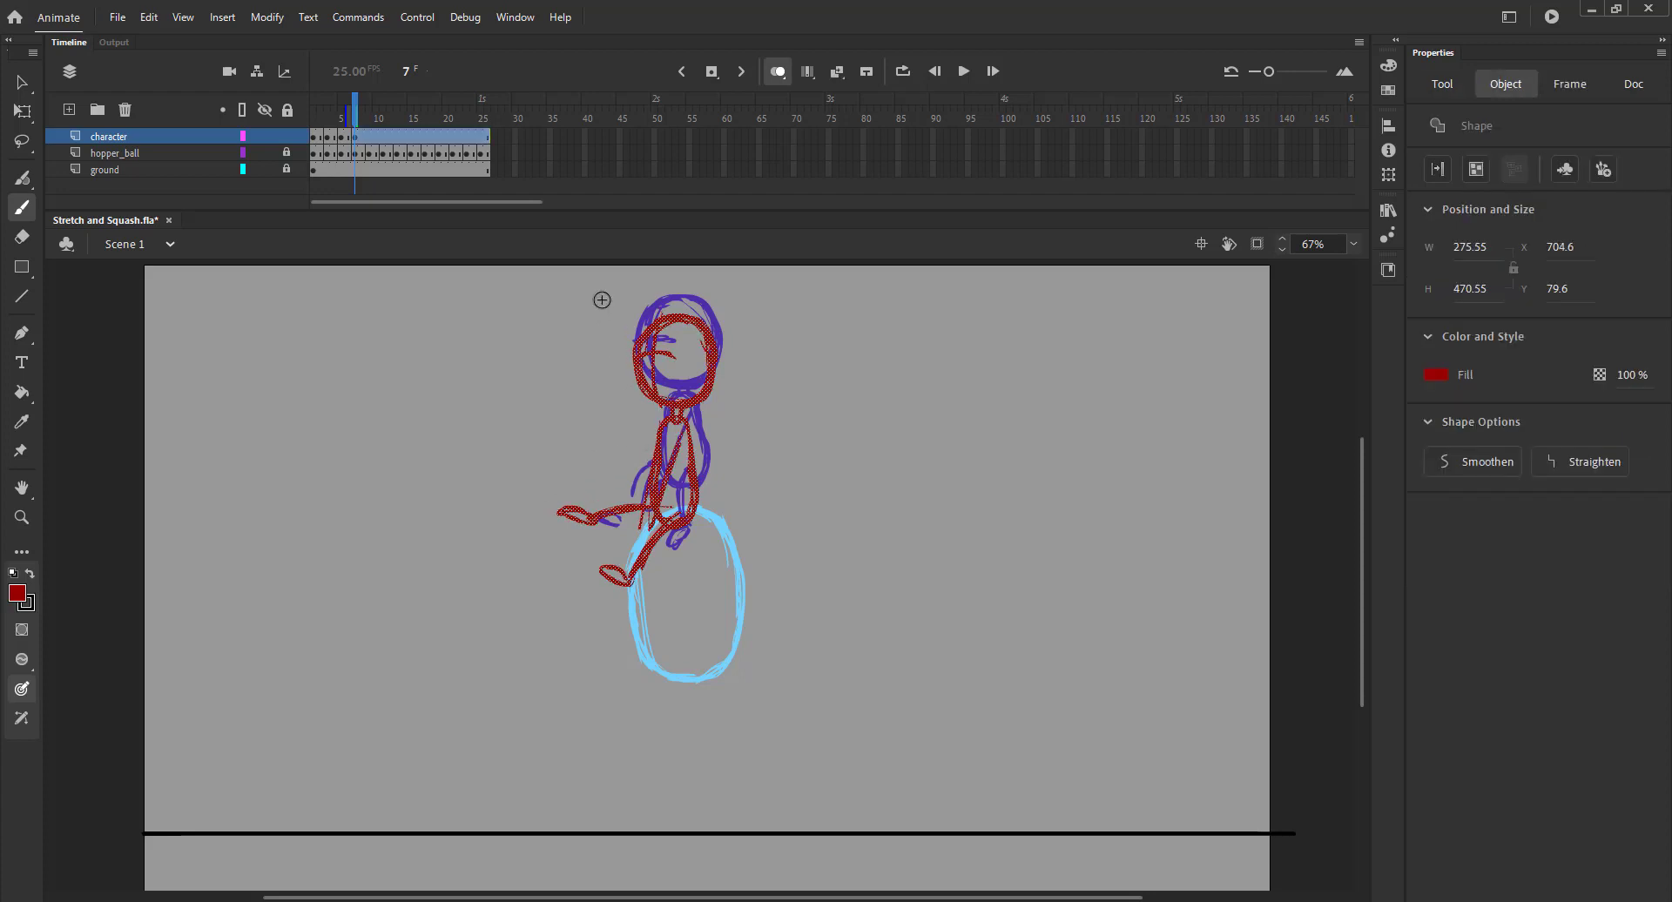
key(shift+Right)
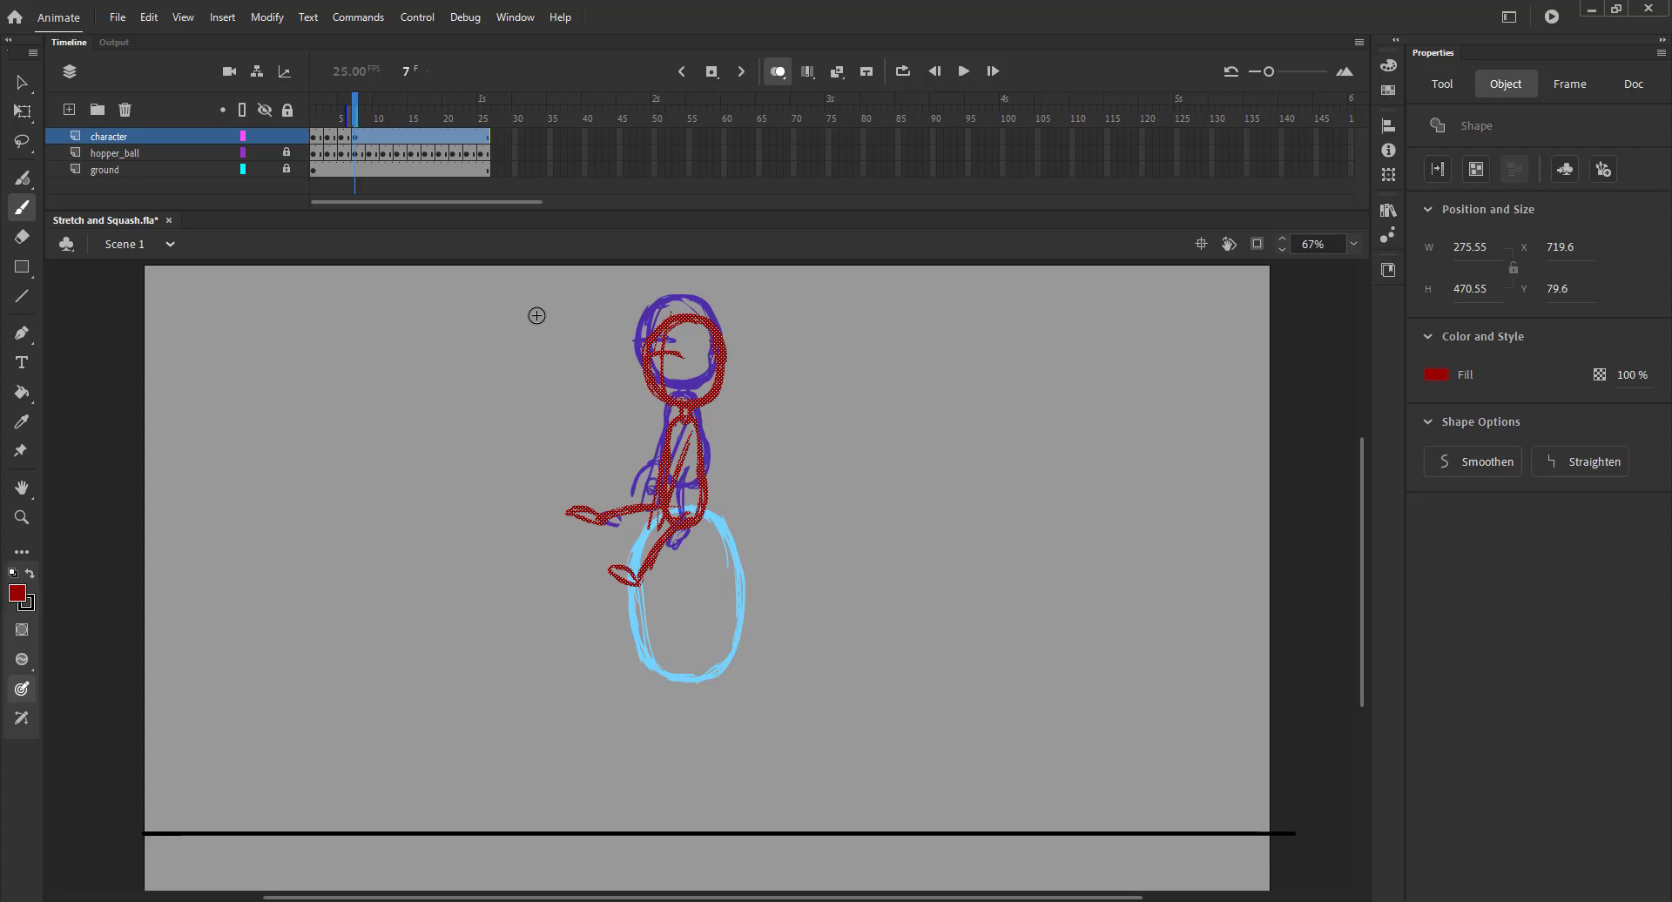
key(v)
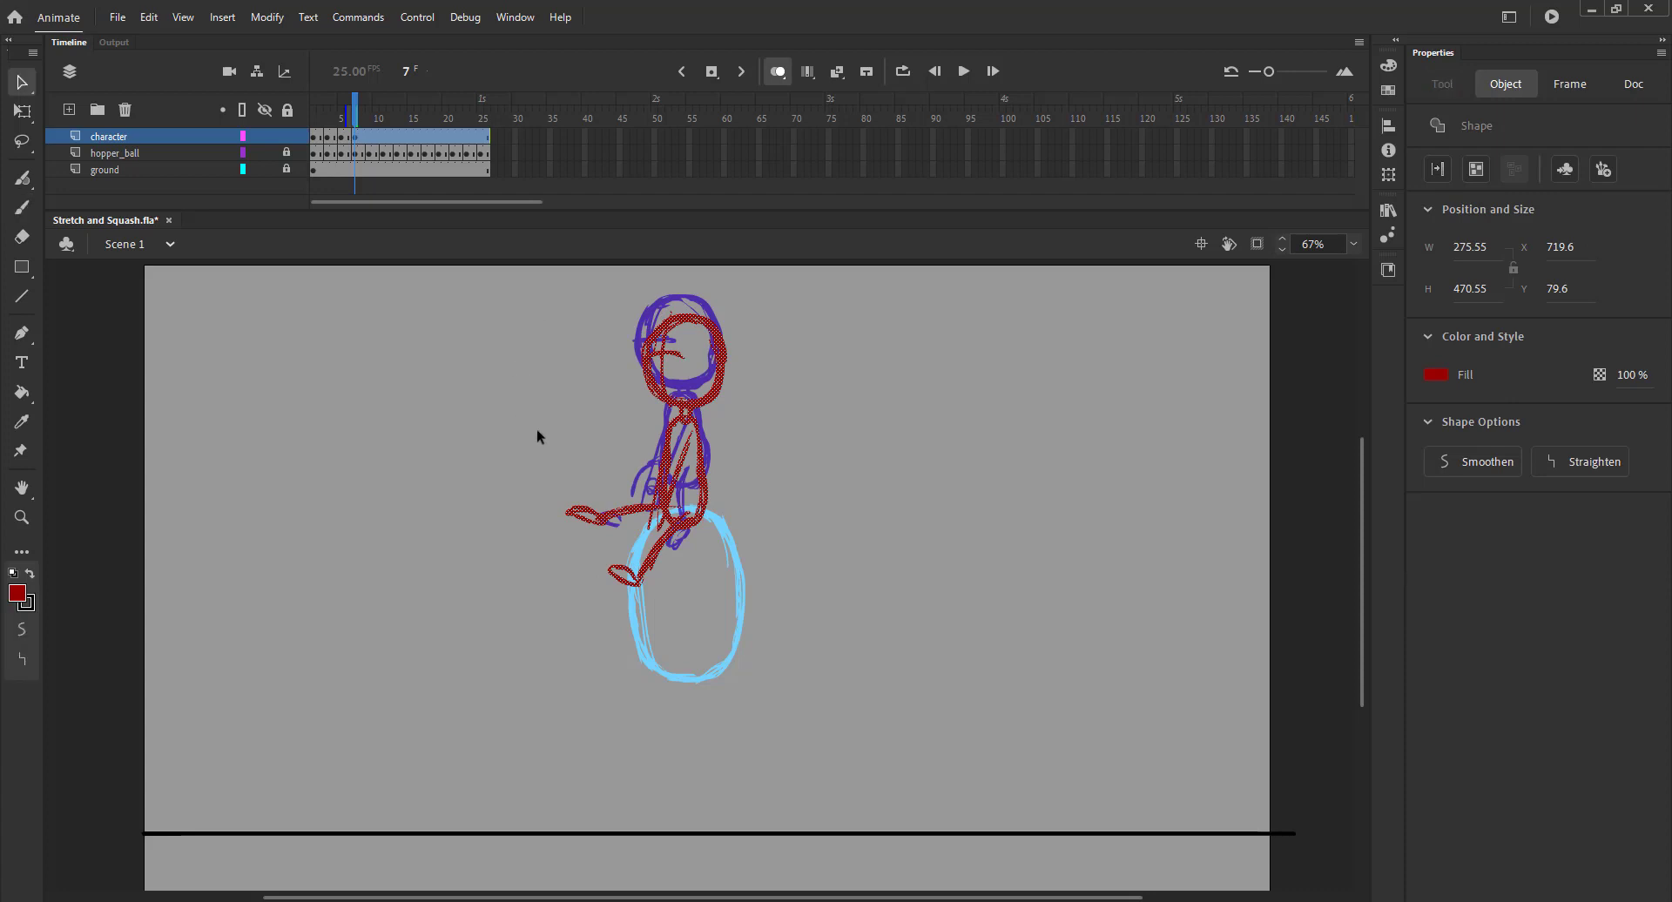
key(b)
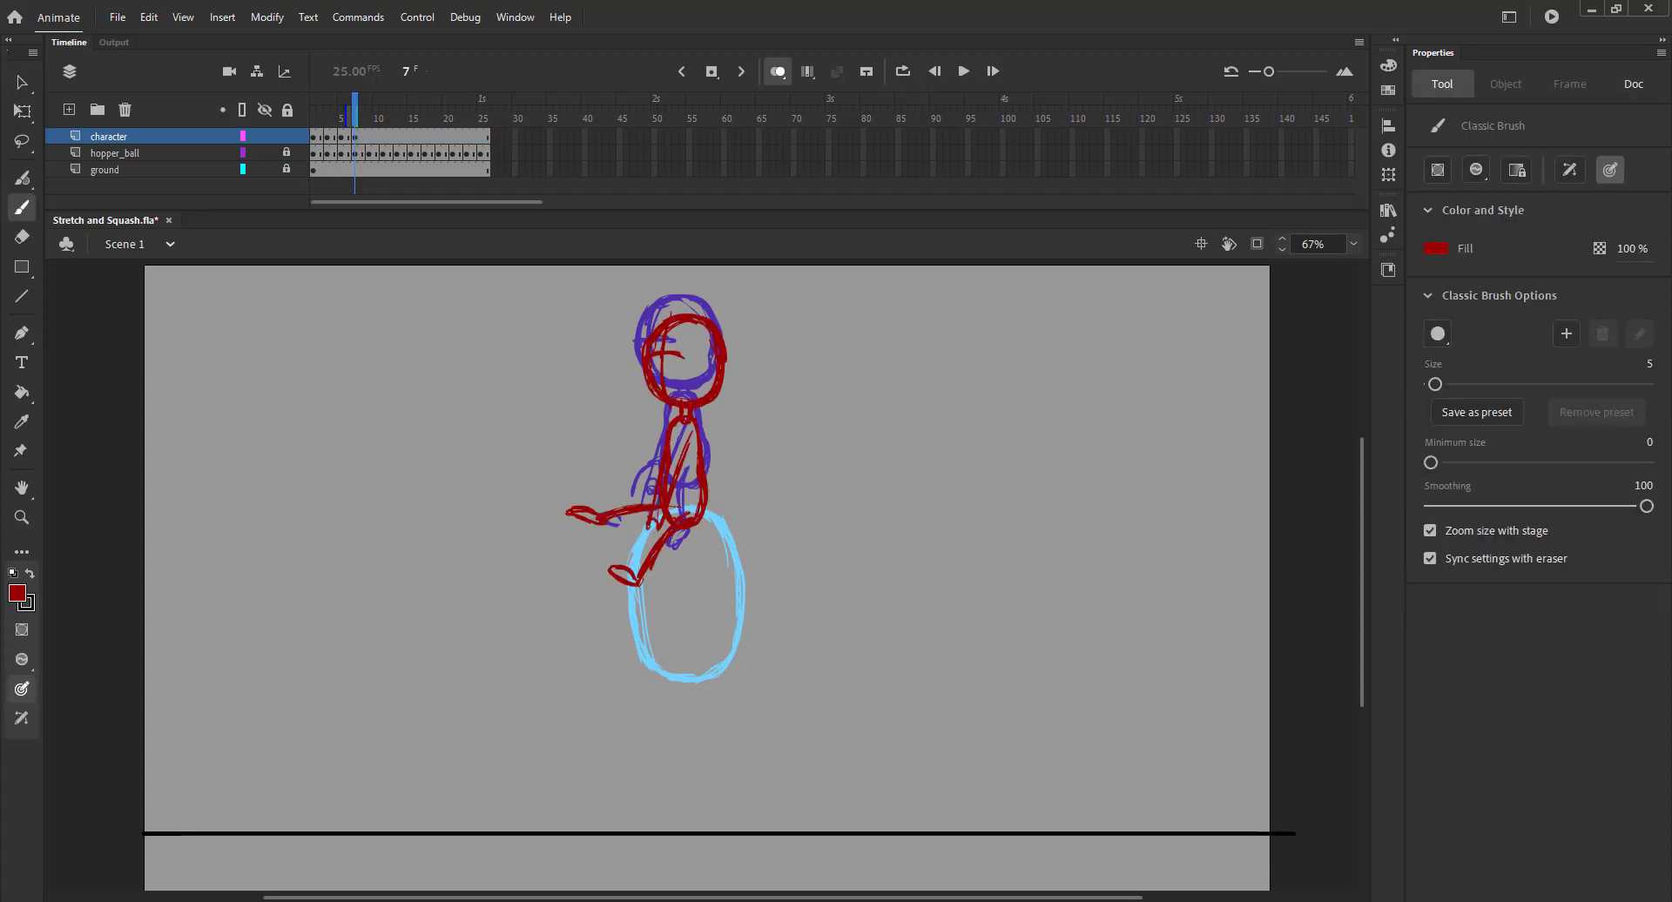
Step: Insert a blank keyframe at frame 9 on the character layer with onion skinning on, and save the file
click(788, 71)
mouse_move(353, 118)
mouse_down()
mouse_move(327, 117)
mouse_move(377, 126)
mouse_up()
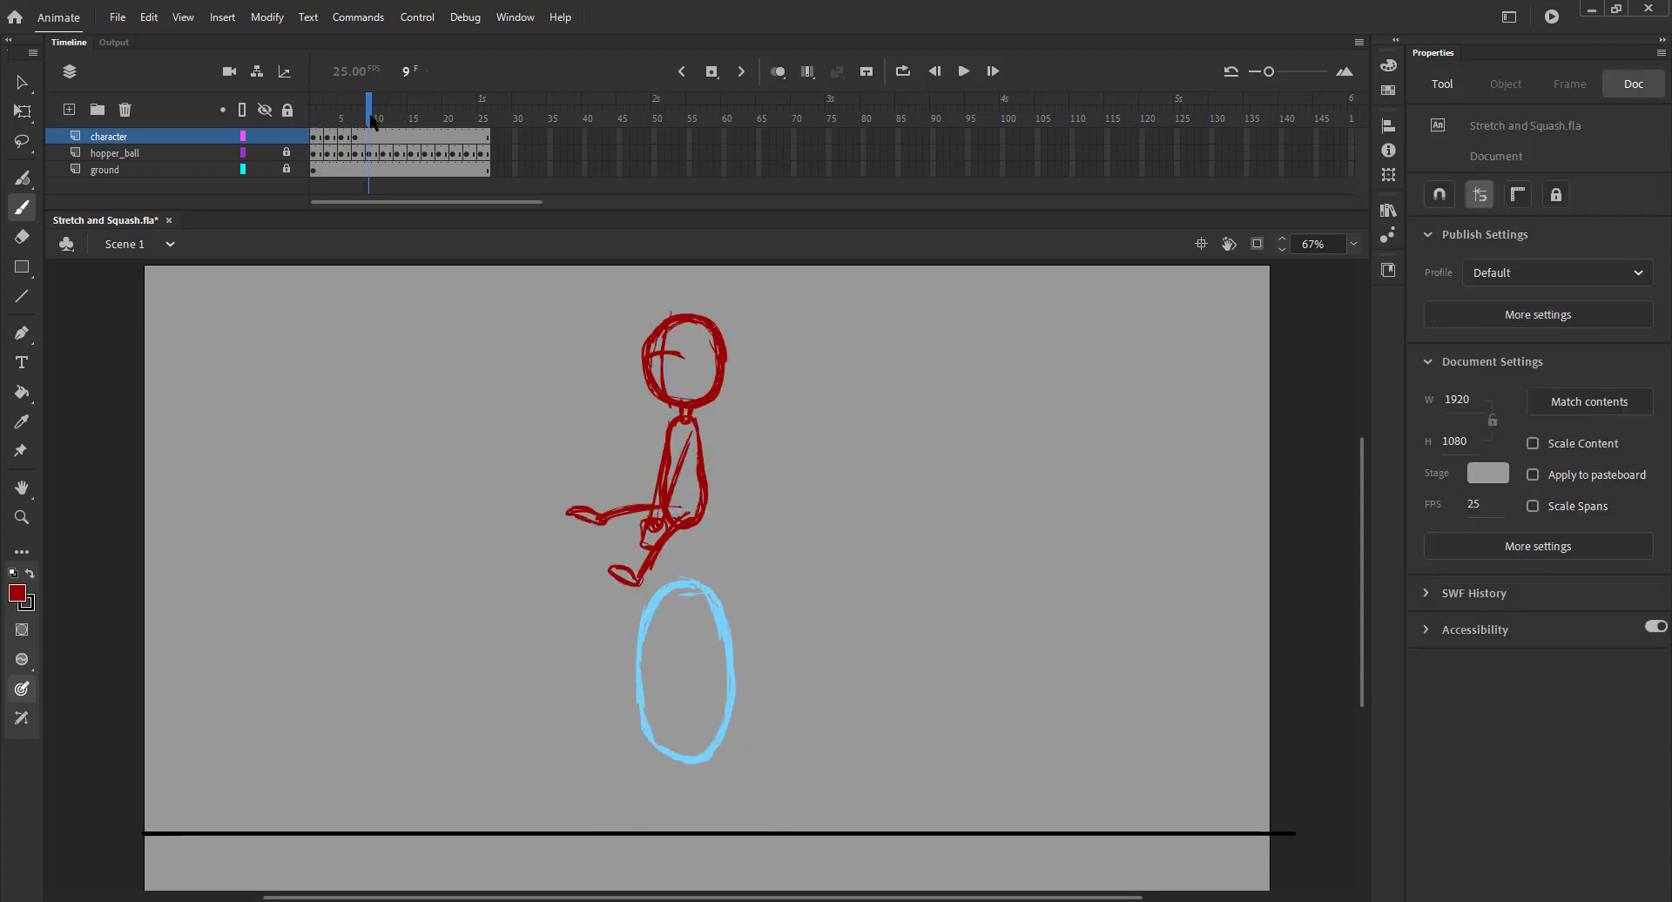
click(778, 71)
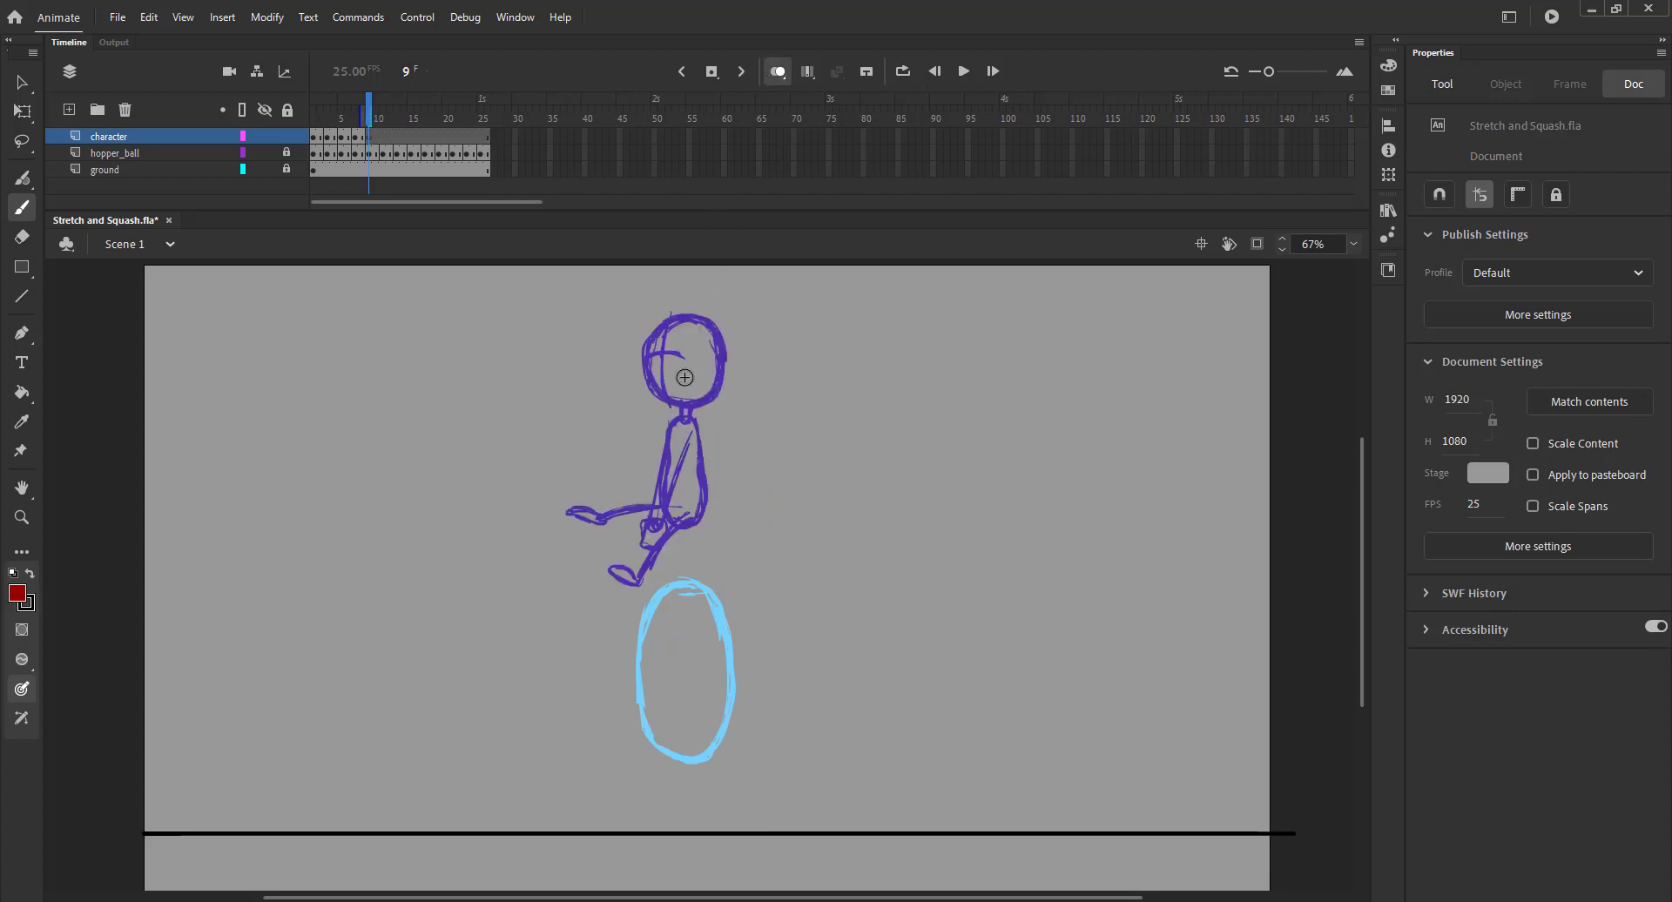
key(ctrl+s)
Step: Draw the frame 9 head with facial guides, neck and elongated torso, slightly lower than the onion-skinned pose
mouse_move(675, 352)
mouse_down()
mouse_move(695, 350)
mouse_move(653, 354)
mouse_up()
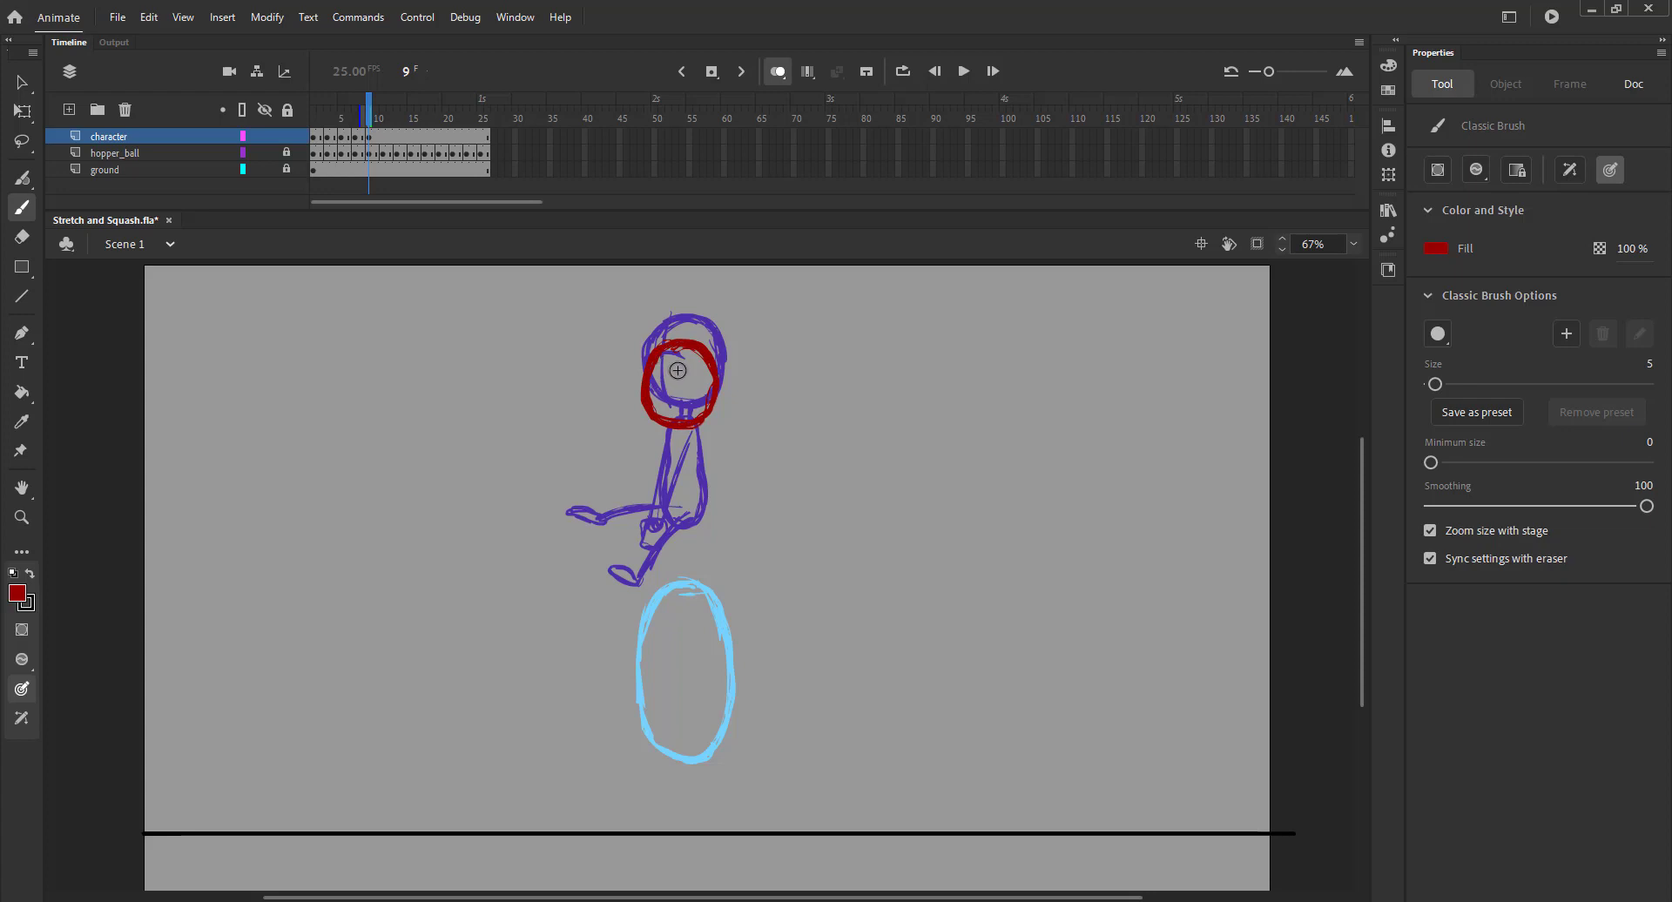
mouse_move(678, 370)
mouse_down()
mouse_move(654, 374)
mouse_move(657, 402)
mouse_up()
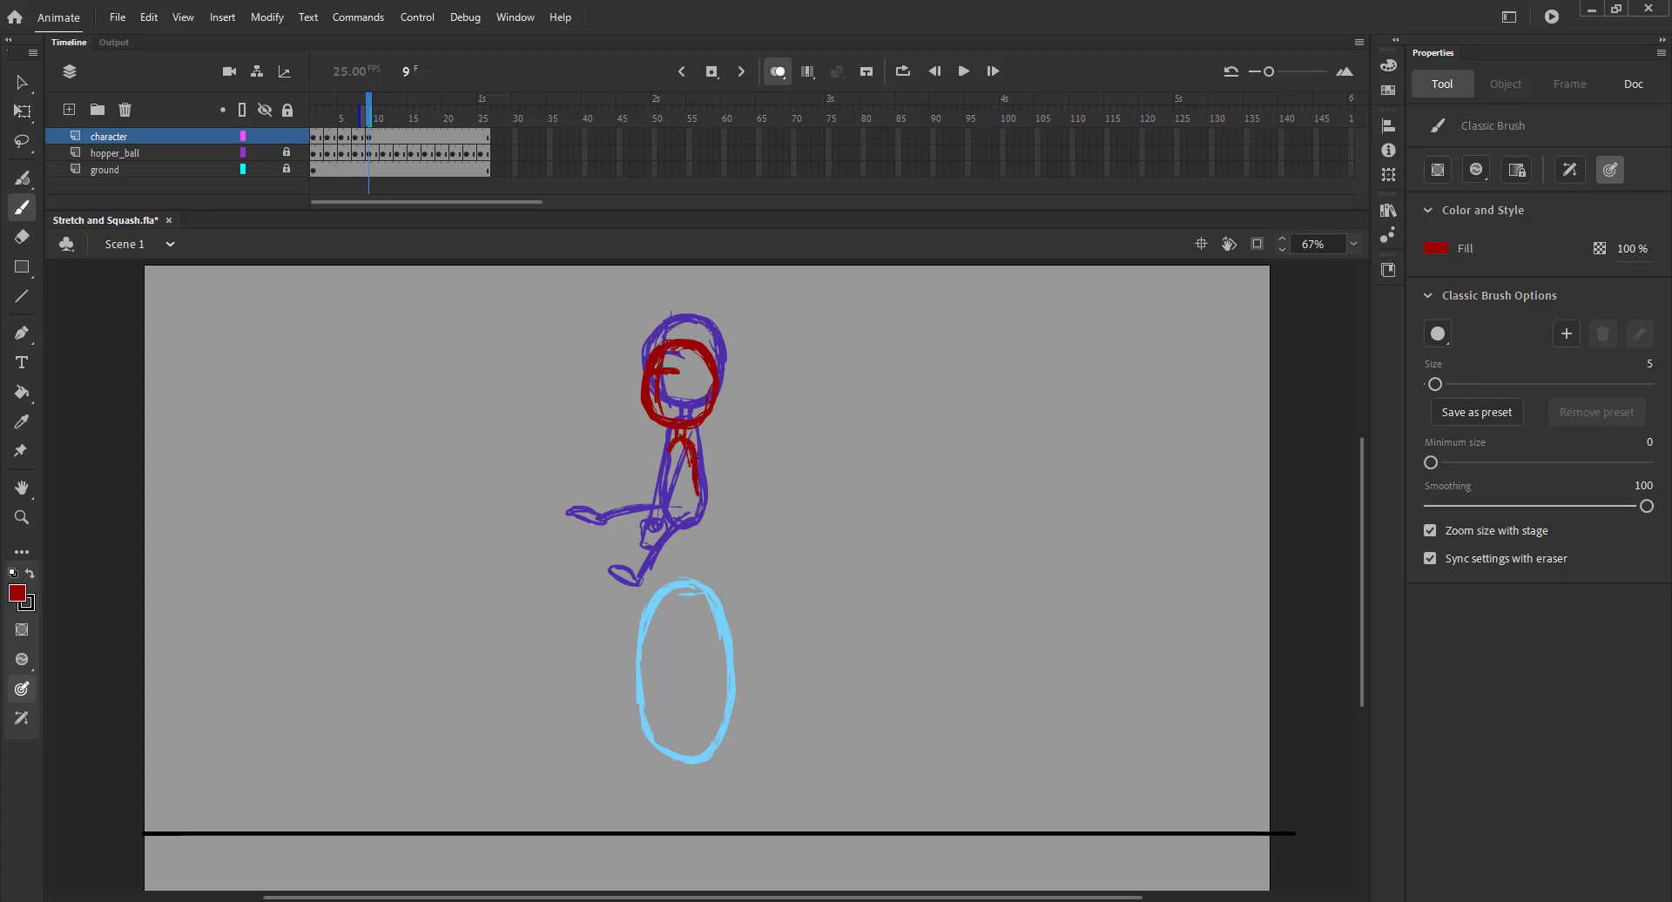
mouse_move(697, 479)
mouse_down()
mouse_move(695, 557)
mouse_move(671, 550)
mouse_up()
mouse_move(664, 484)
mouse_down()
mouse_move(664, 557)
mouse_move(692, 551)
mouse_up()
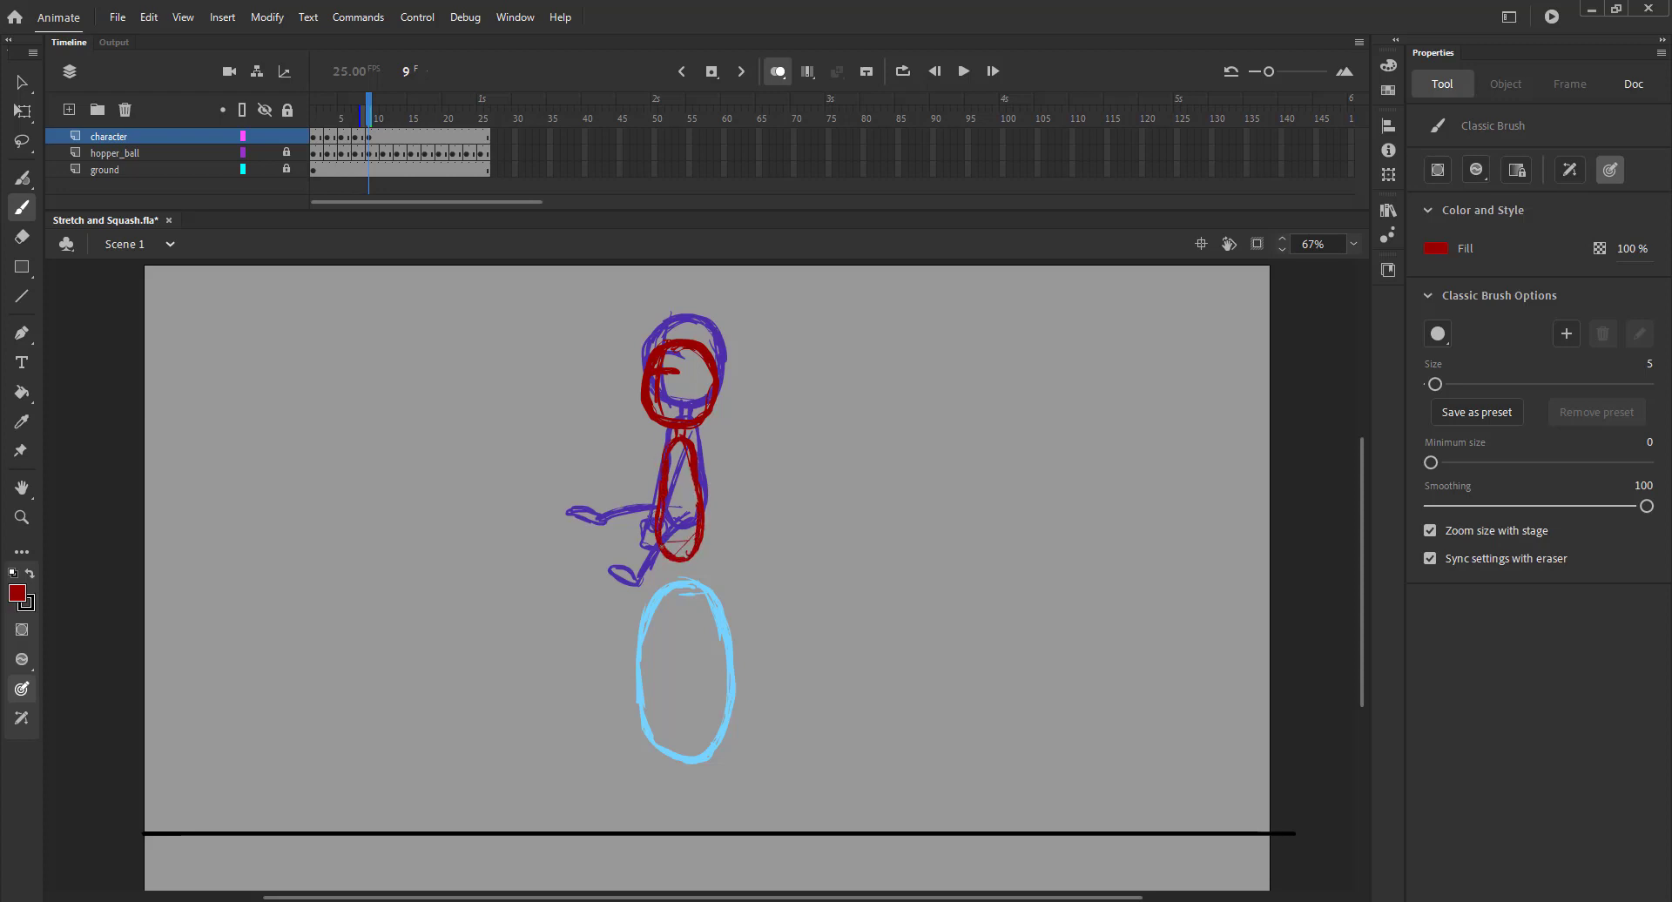
Step: Nudge the frame 9 head and torso slightly to the right to line them up above the ball
key(ctrl+a)
key(shift+Right)
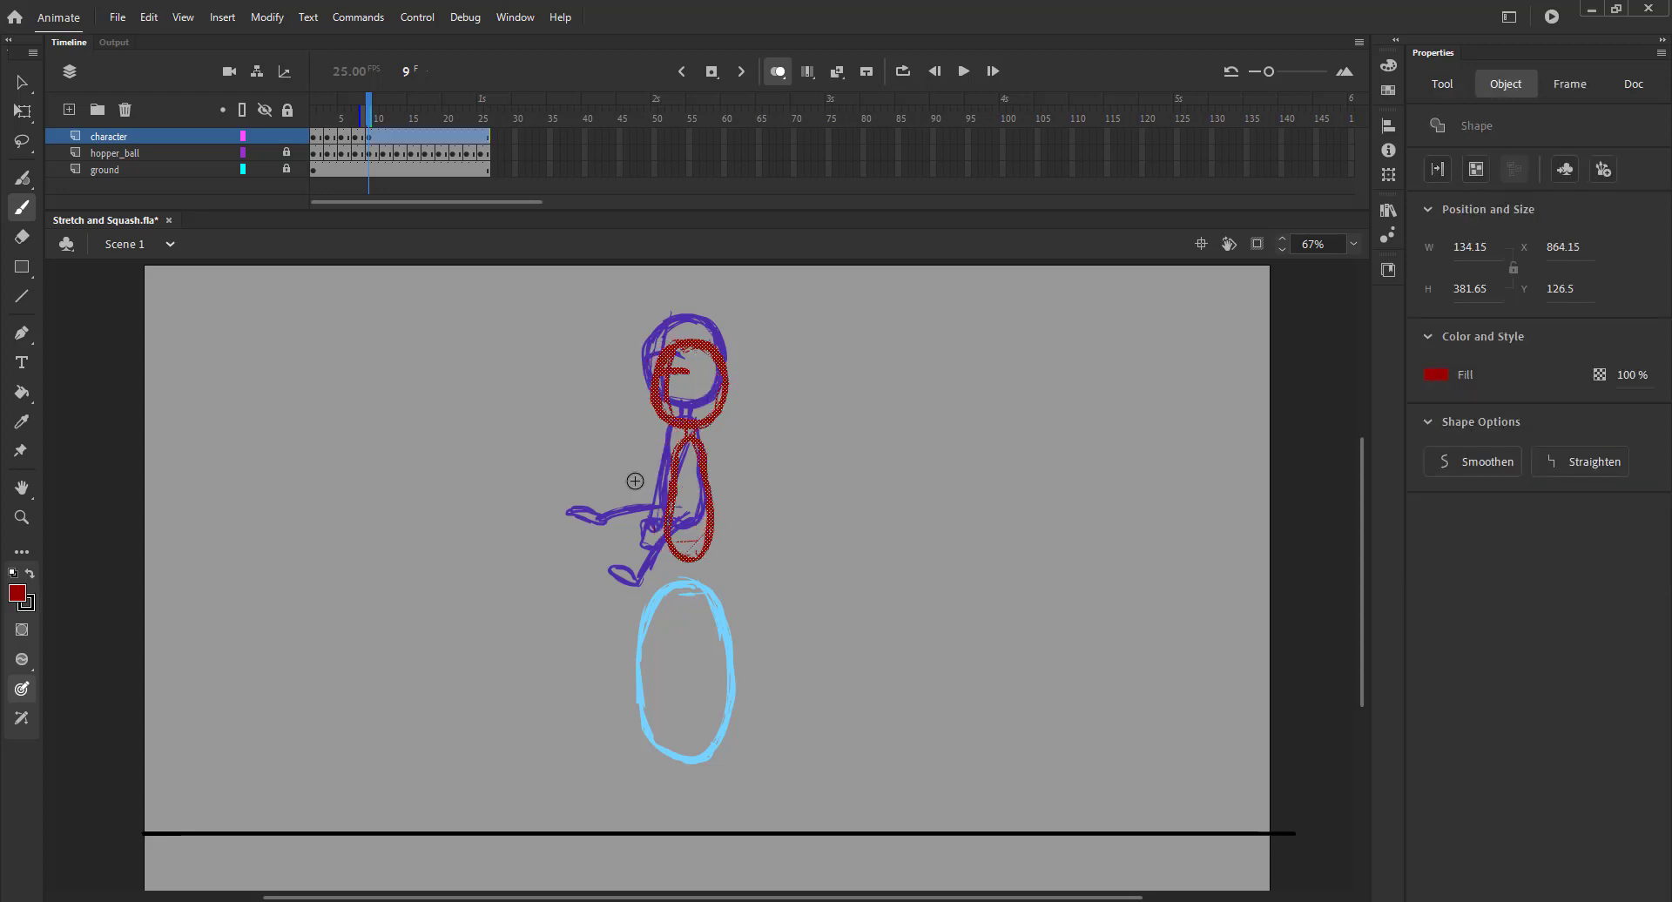
key(Left)
key(Left)
key(Left)
key(Left)
key(Left)
key(Left)
key(Left)
key(Left)
key(v)
click(607, 433)
key(b)
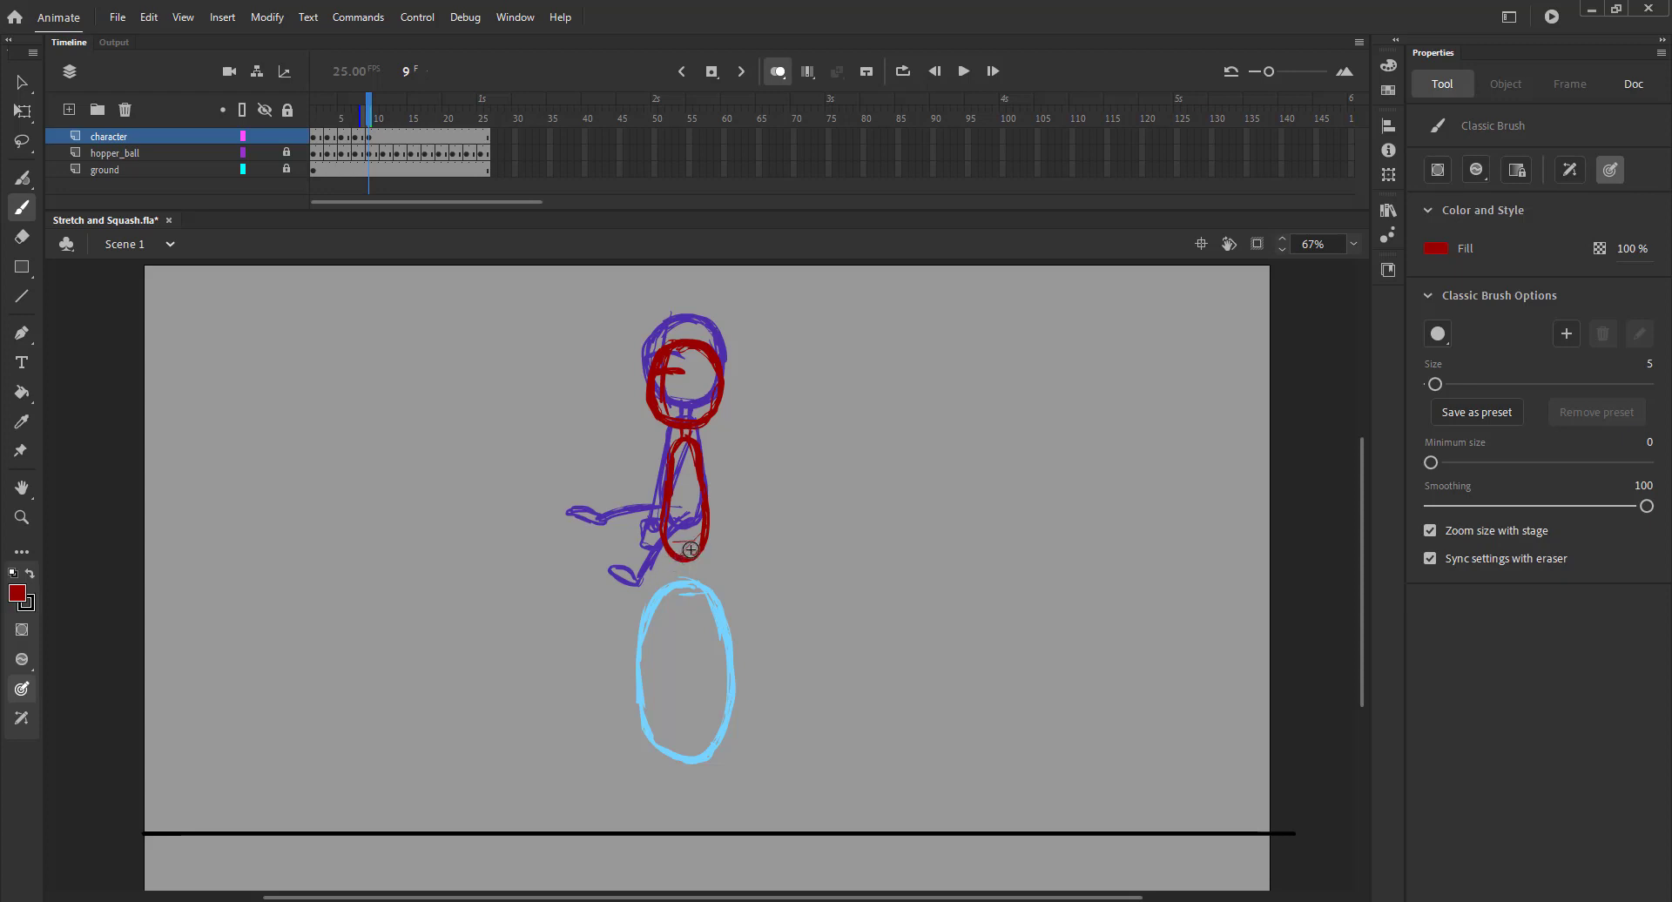
Step: Draw both legs and feet stretched forward from the frame 9 torso, and save the file
drag(691, 549, 611, 557)
drag(579, 520, 552, 512)
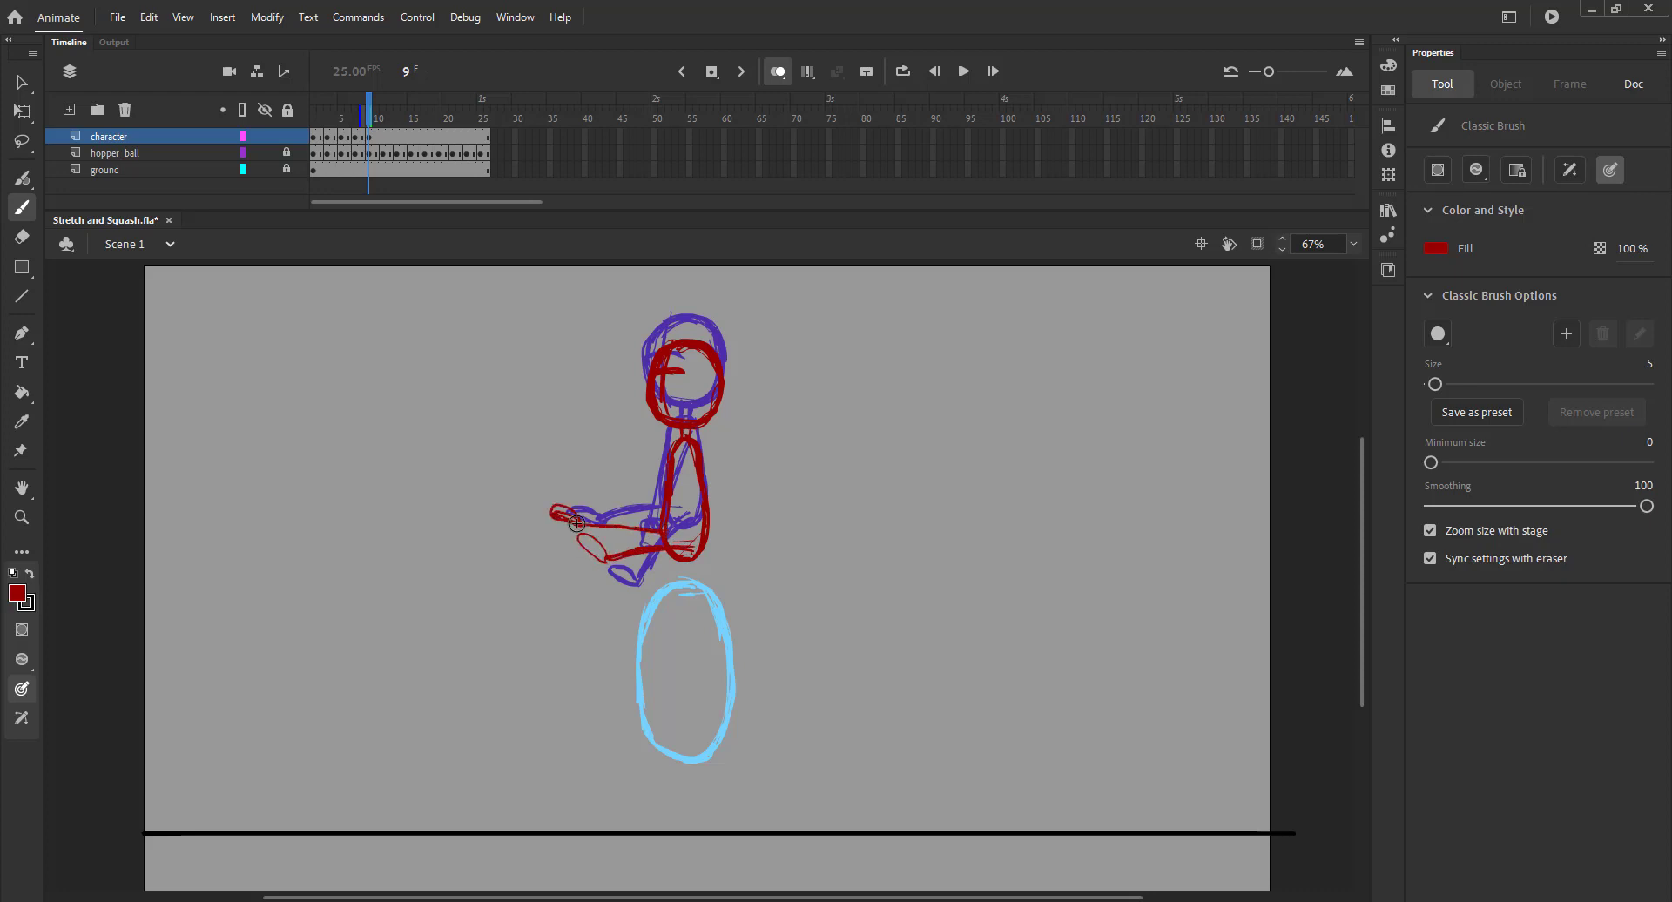
key(ctrl+s)
Step: Mark the handle base on the ball and nudge the whole frame 9 drawing to X 694.4, Y 141.5
drag(647, 613, 667, 618)
key(ctrl+a)
key(Down)
key(Down)
key(Down)
key(Down)
key(Down)
key(Down)
key(Down)
key(Down)
key(Down)
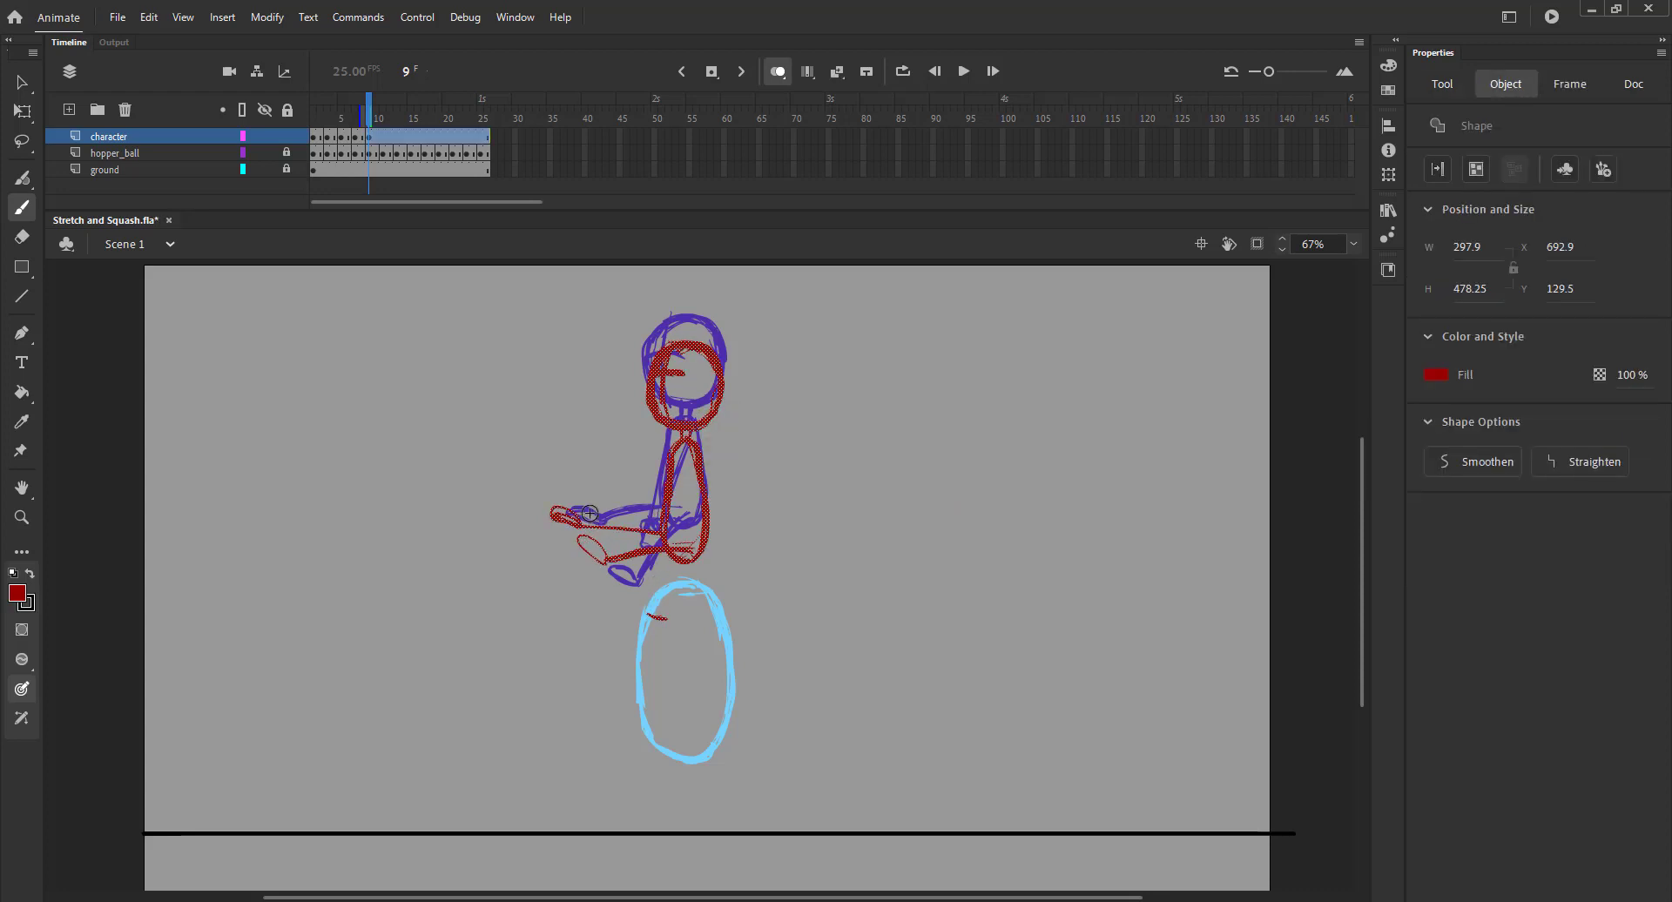
key(Right)
key(Down)
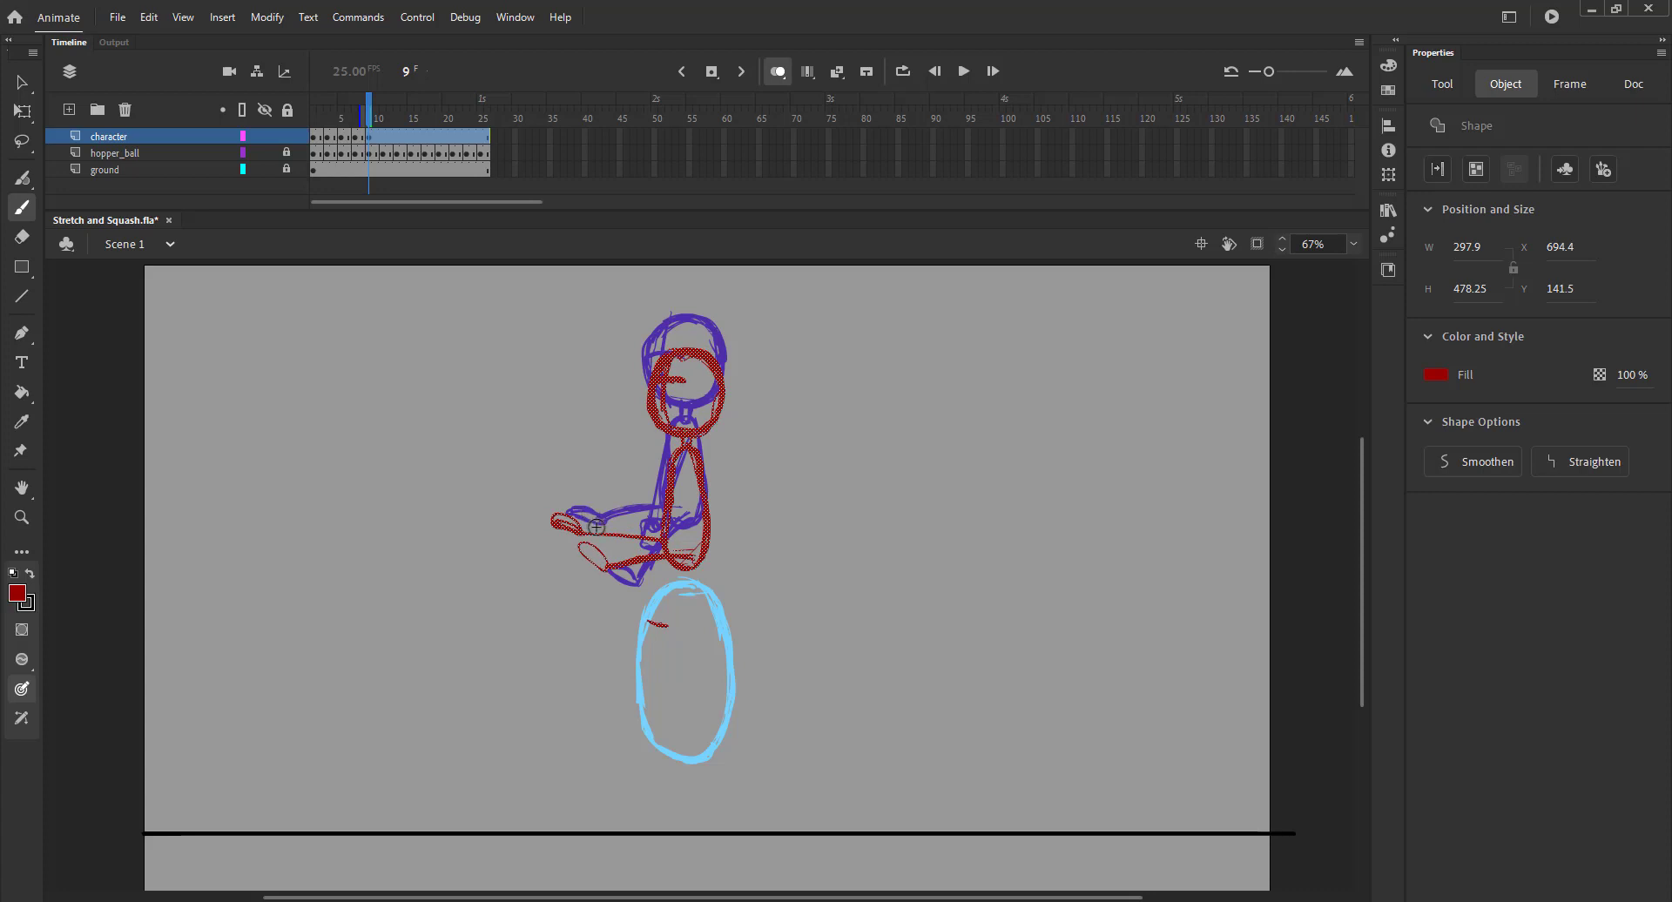
Step: Replace the handle base mark with a slightly higher one, and draw the ball handle and the arm holding it on frame 9
key(v)
click(677, 636)
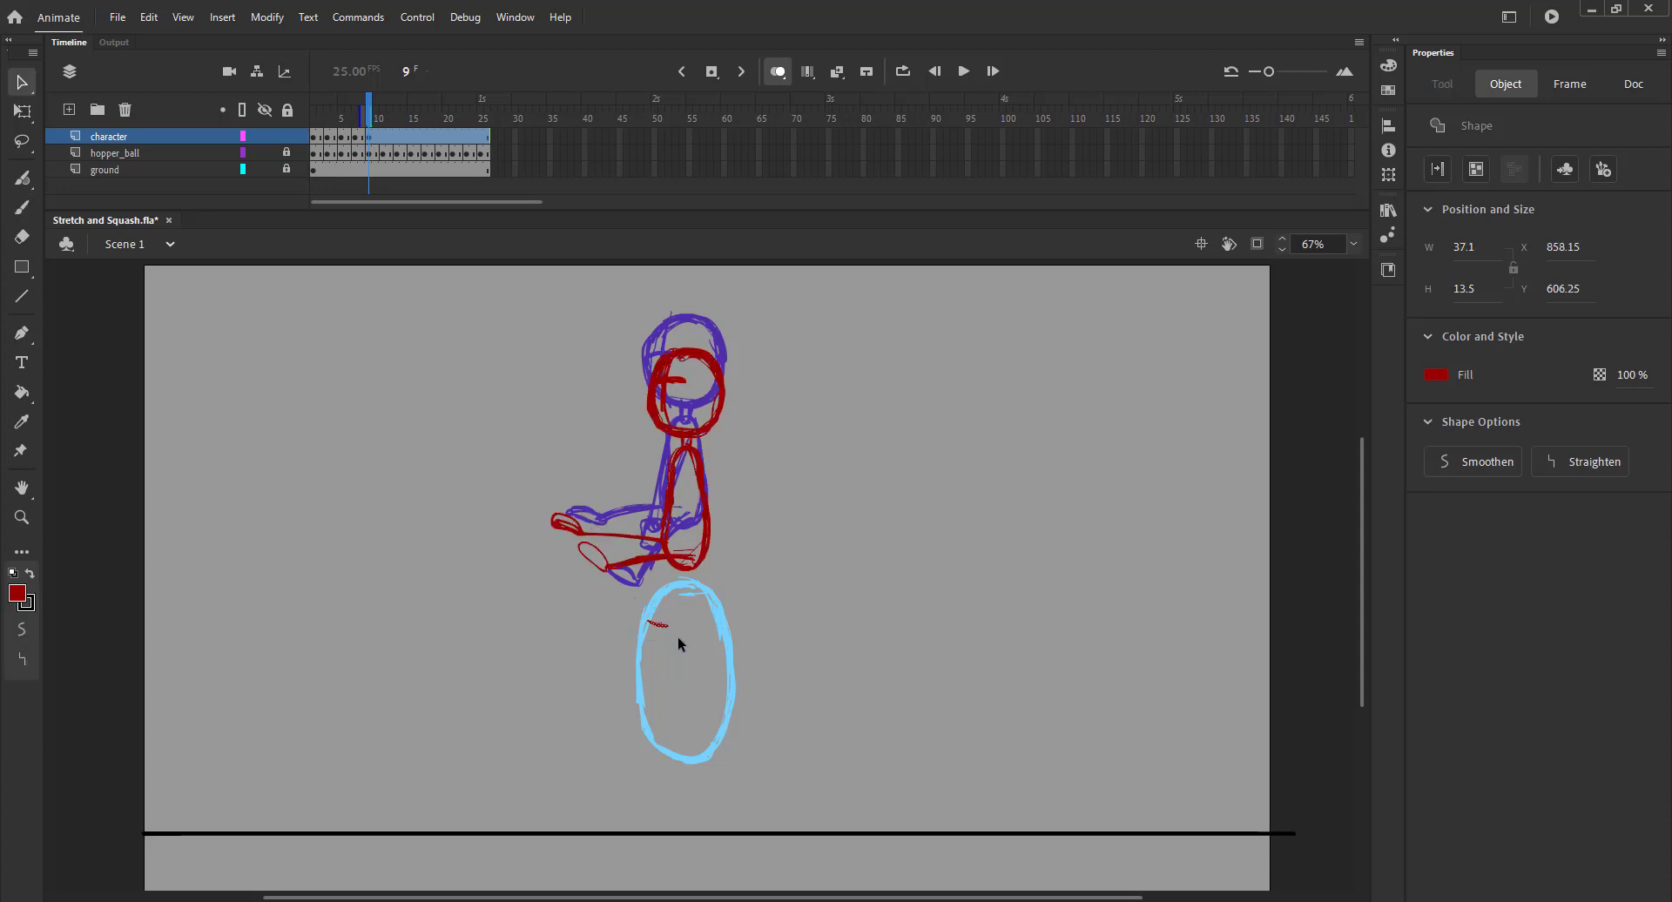
key(b)
drag(647, 611, 663, 614)
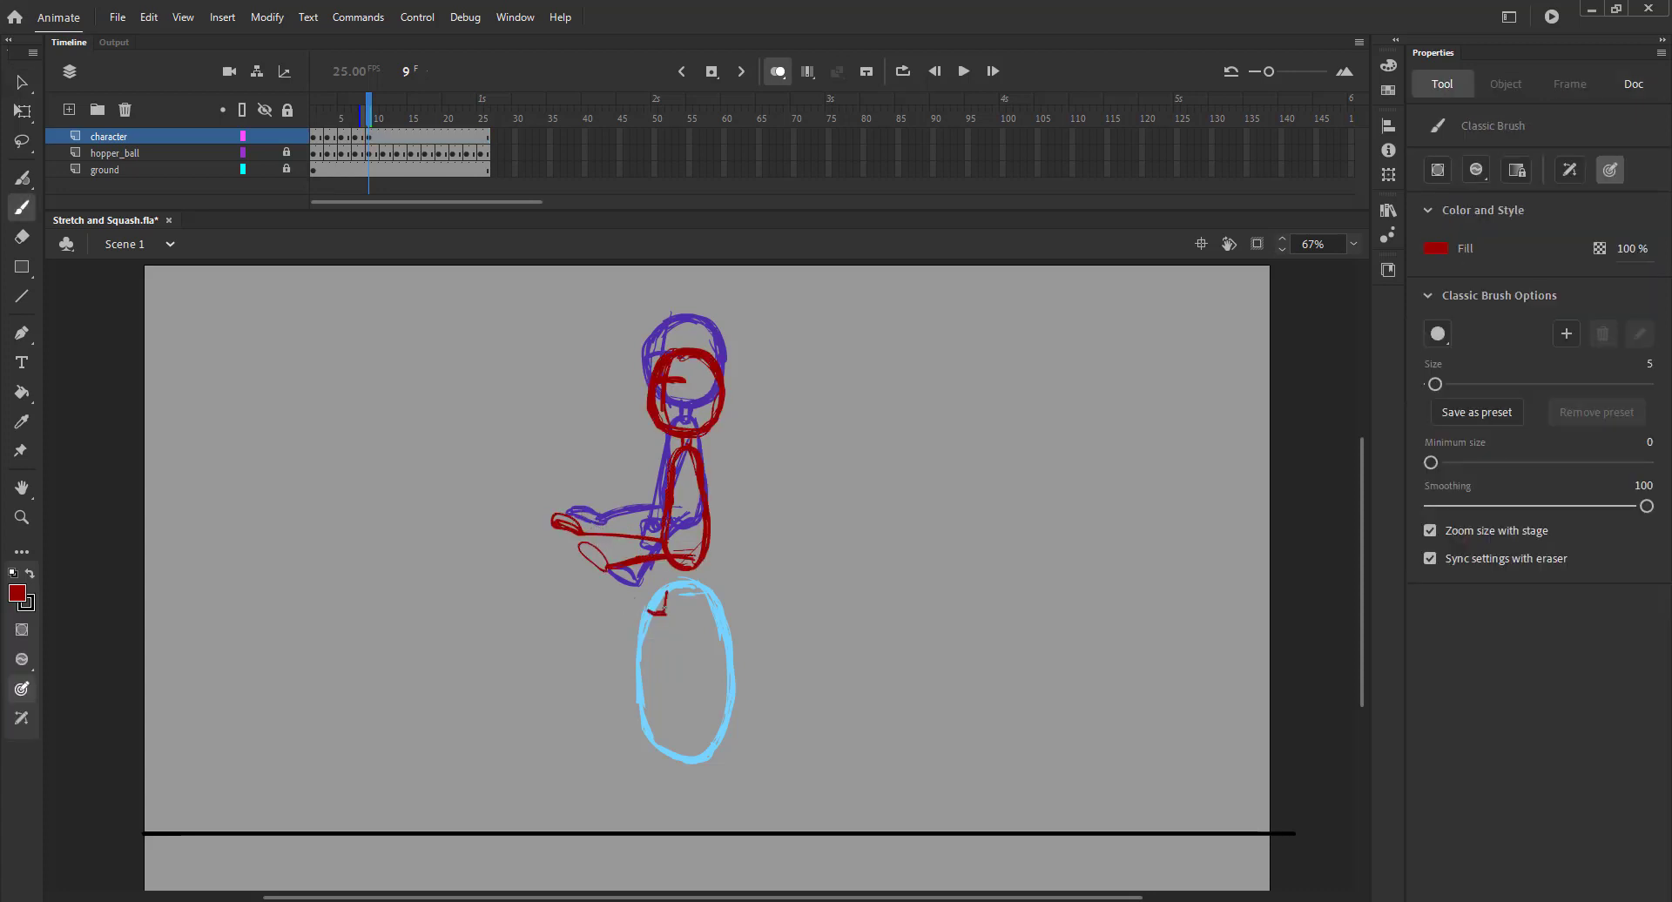
drag(689, 469, 667, 585)
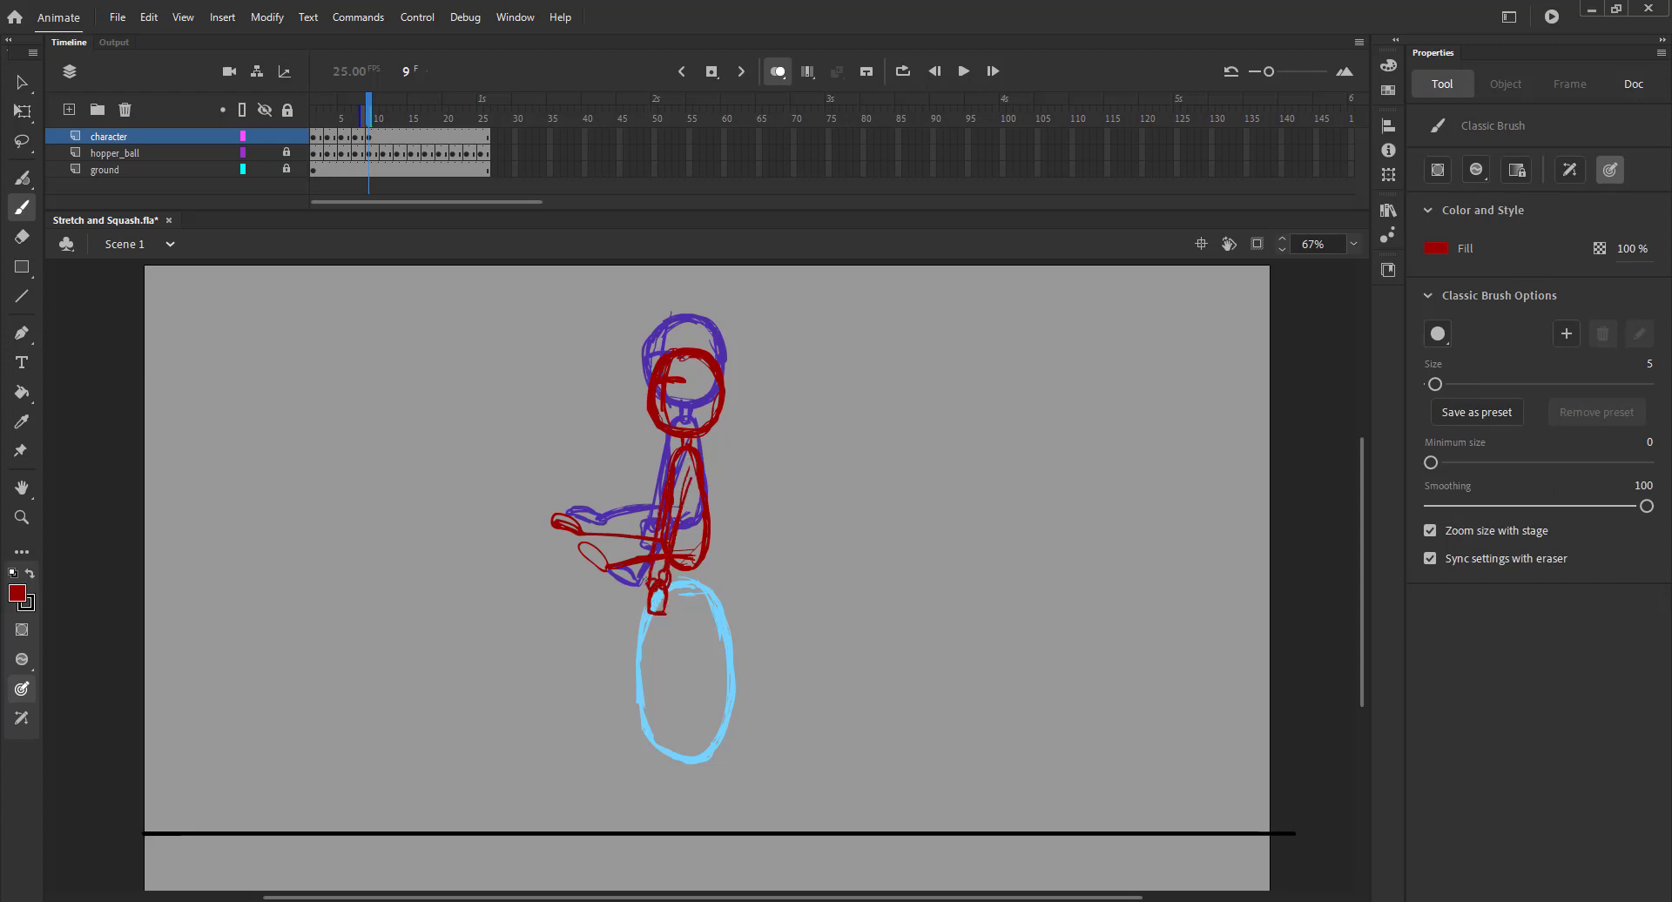
Step: Insert a blank keyframe at frame 11 on the character layer and turn on onion skinning
click(773, 68)
mouse_move(365, 115)
mouse_down()
mouse_move(314, 131)
mouse_move(385, 137)
mouse_up()
key(F7)
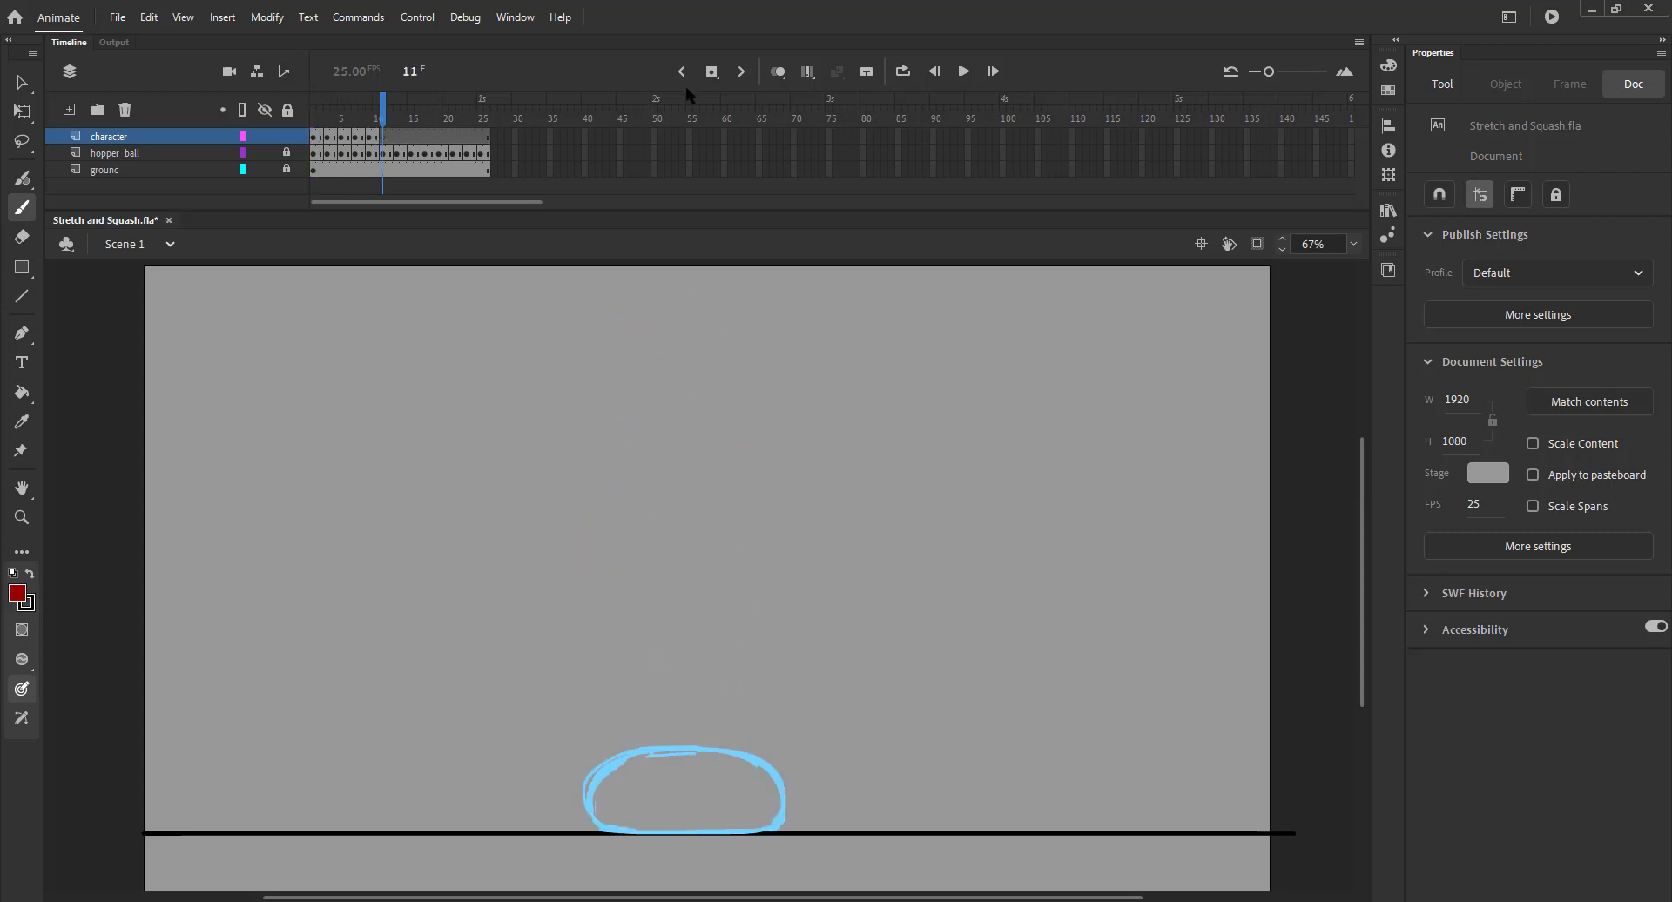
click(778, 70)
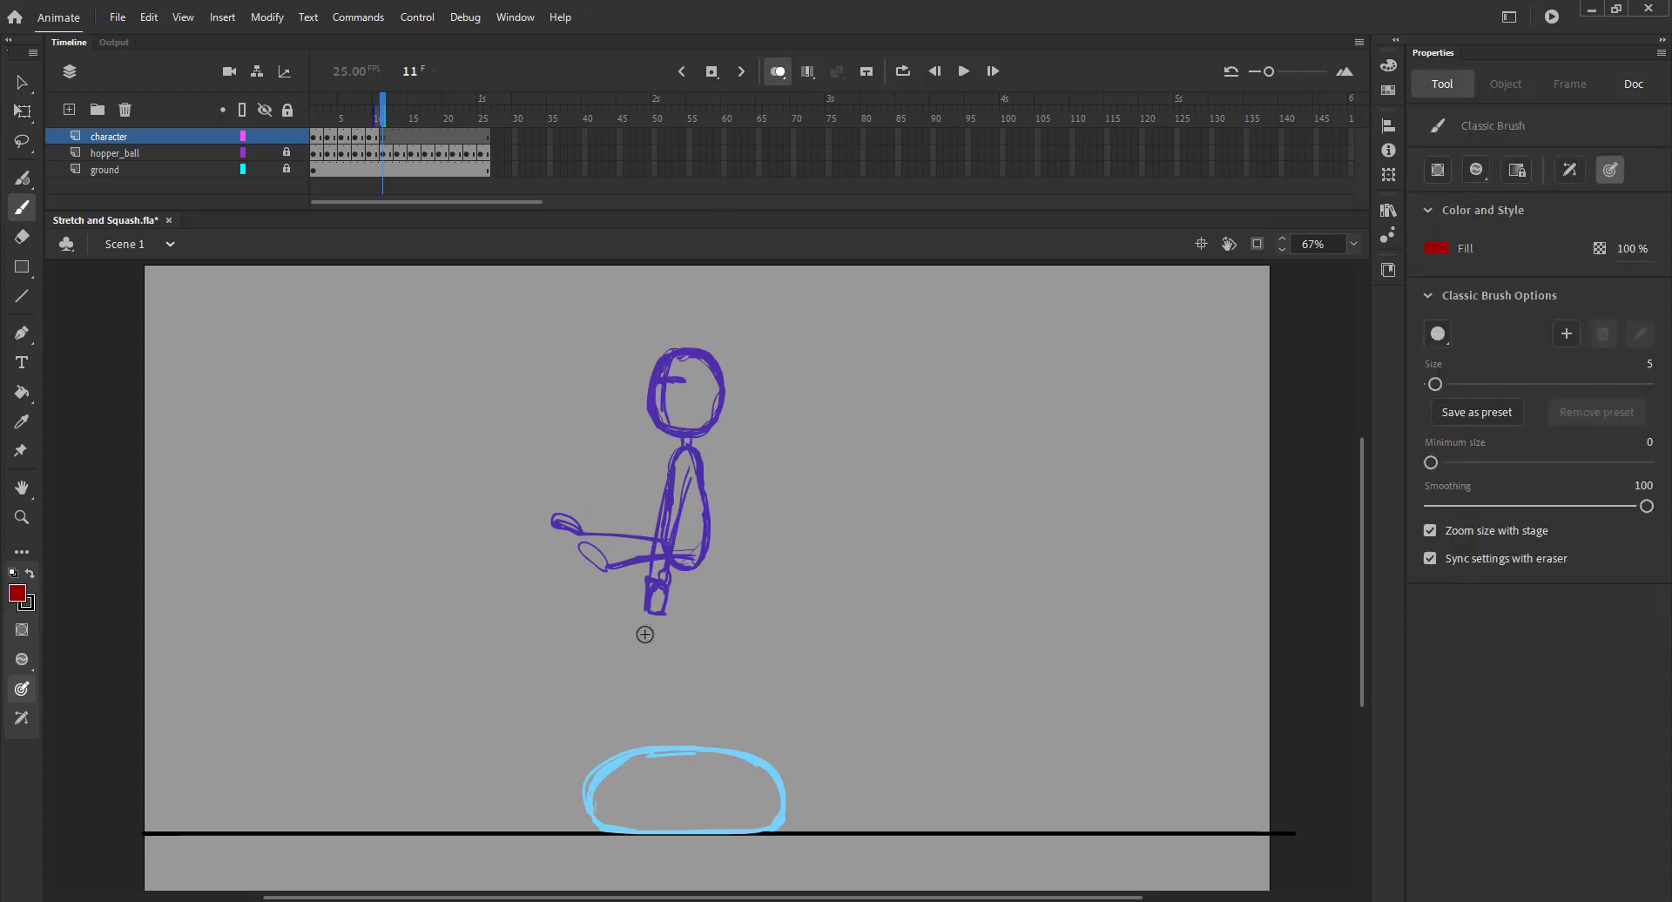
Step: Draw a wide squashed head with facial guides, a neck and a short torso sitting on the flattened ball in frame 11
mouse_move(708, 648)
mouse_down()
mouse_move(635, 613)
mouse_move(701, 577)
mouse_move(665, 590)
mouse_move(649, 640)
mouse_move(671, 588)
mouse_move(668, 618)
mouse_up()
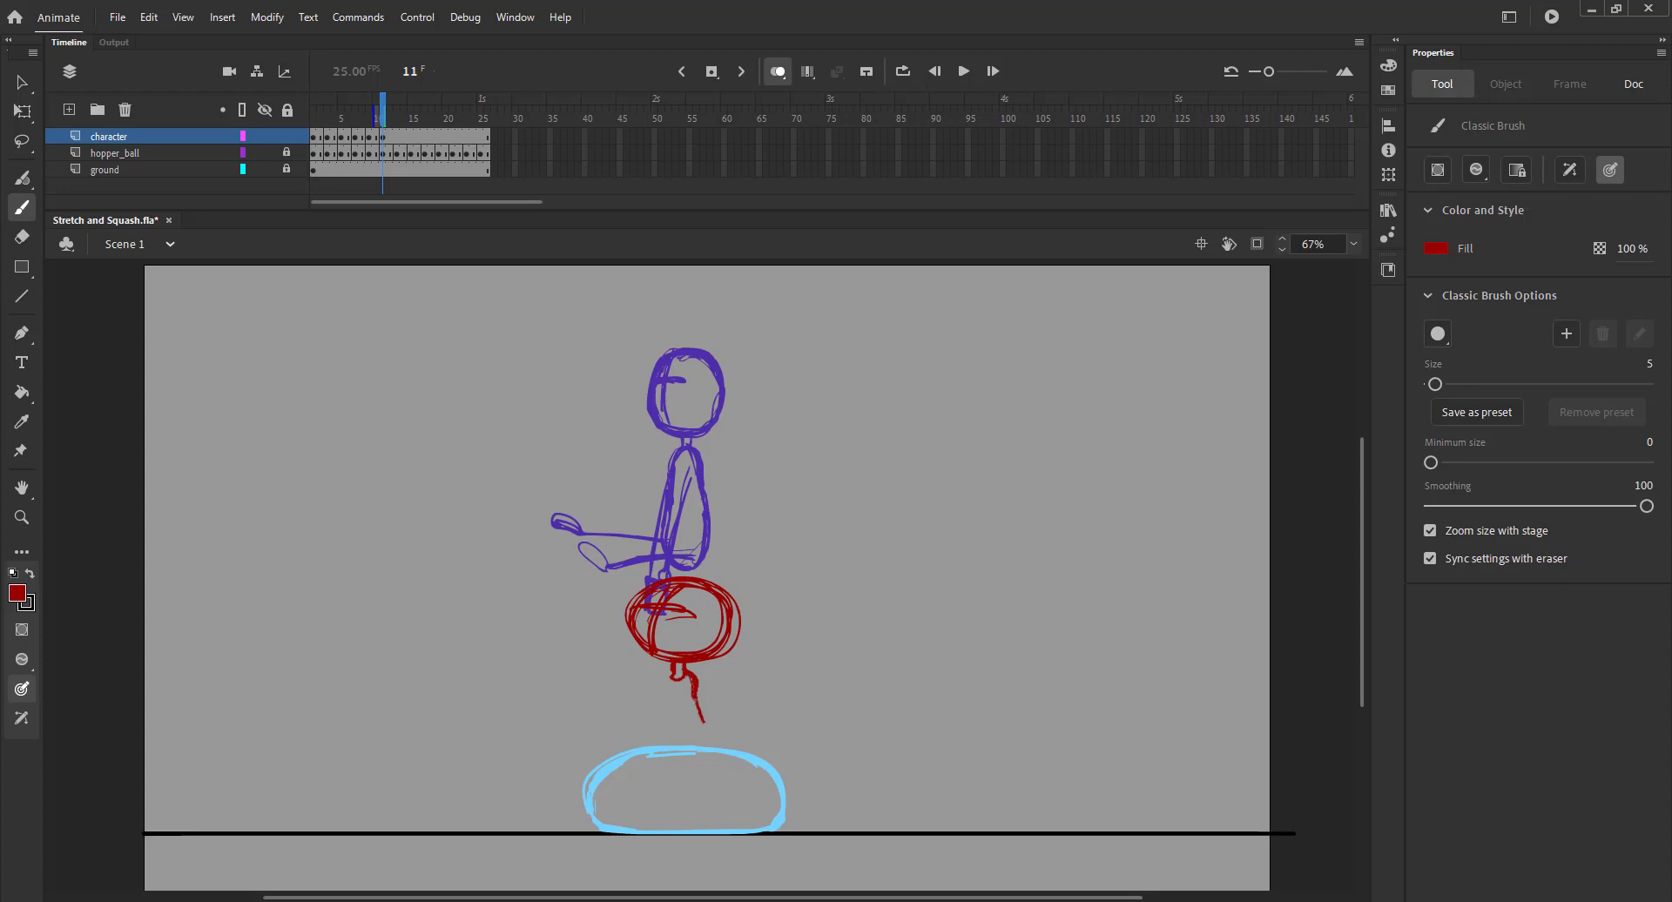
drag(703, 723, 677, 759)
mouse_move(678, 664)
mouse_down()
mouse_move(658, 751)
mouse_move(692, 761)
mouse_up()
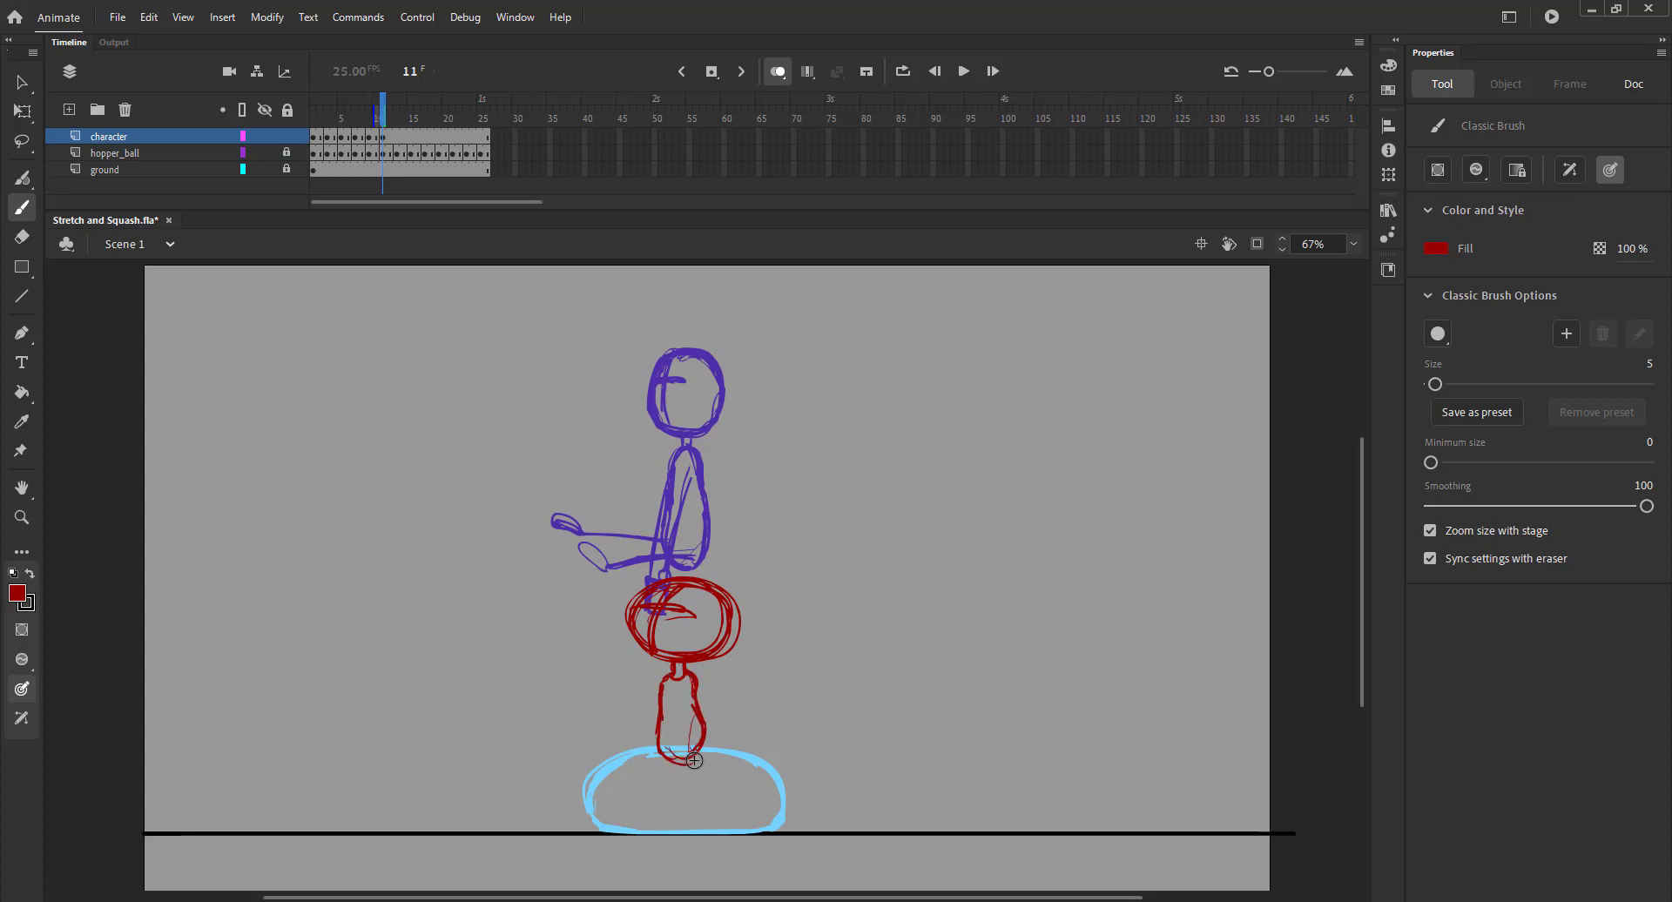
Step: Turn off onion skinning and reshape the frame 11 head to about 177 by 163 px
click(776, 73)
mouse_move(385, 114)
mouse_down()
mouse_move(330, 129)
mouse_move(389, 132)
mouse_up()
drag(575, 503, 709, 631)
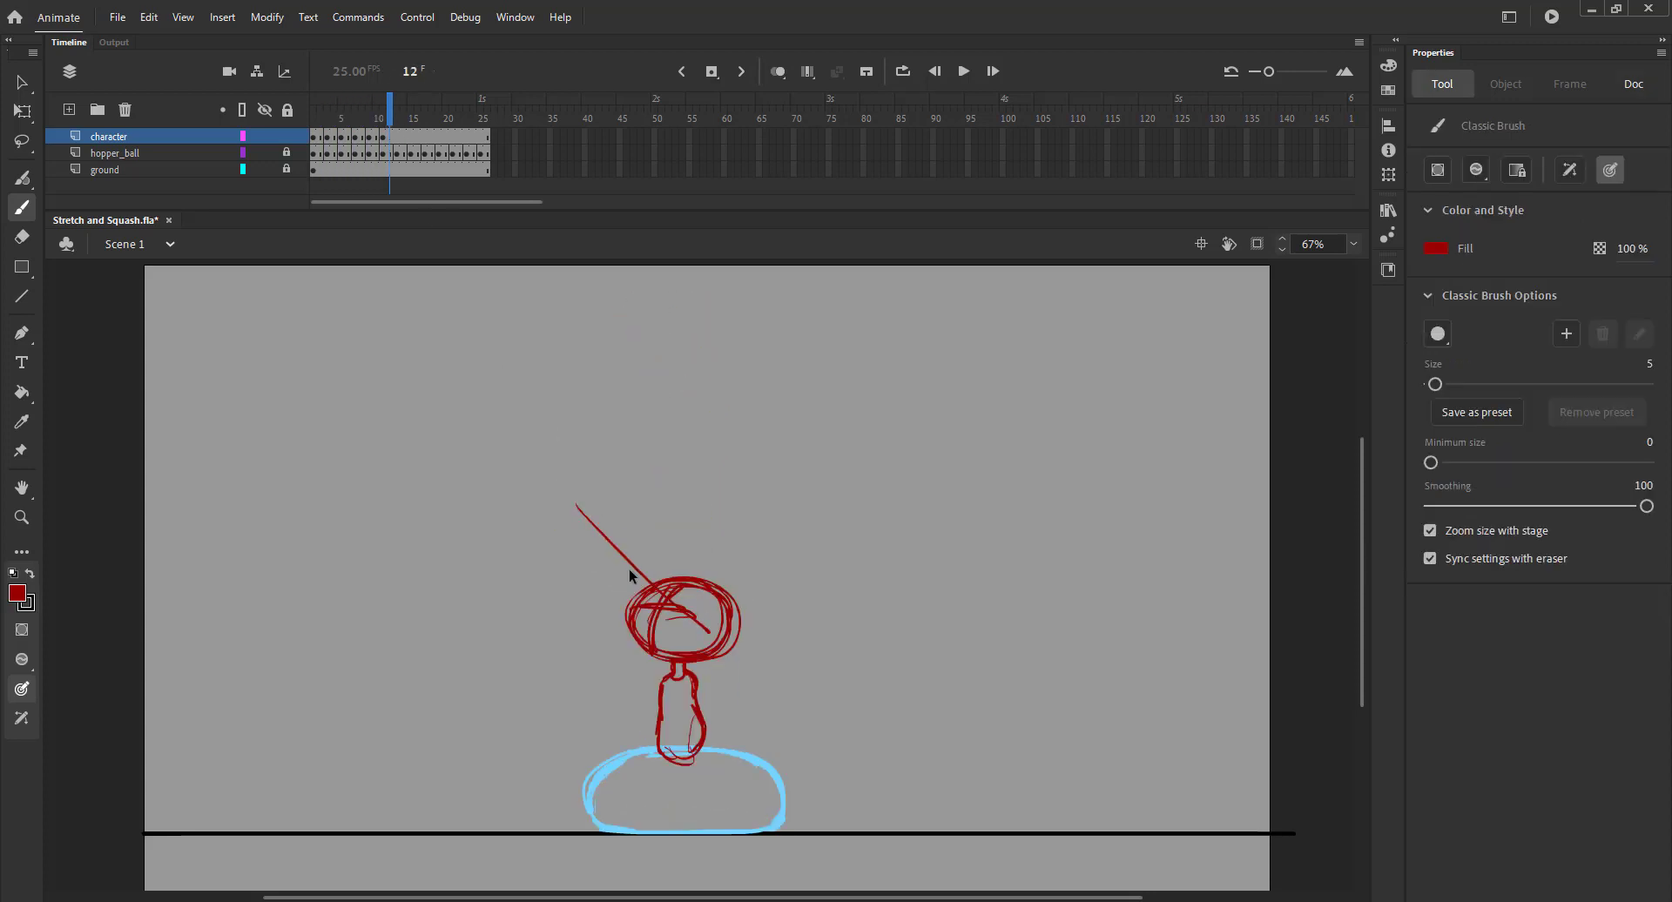
key(ctrl+z)
key(v)
drag(579, 485, 756, 664)
key(q)
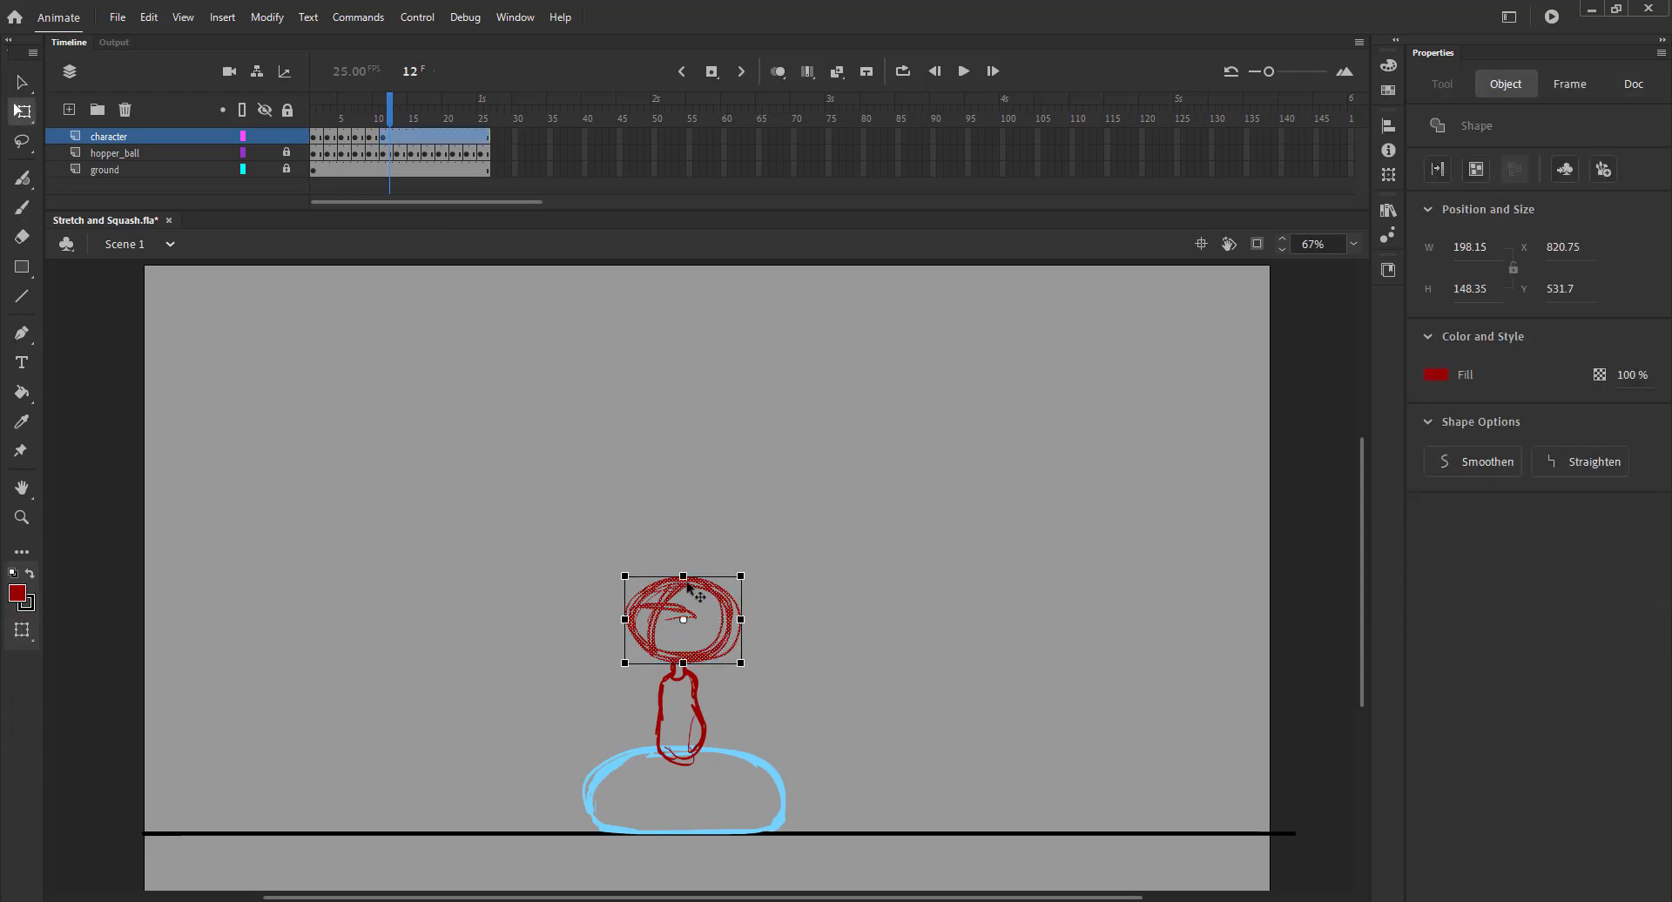
drag(682, 576, 682, 570)
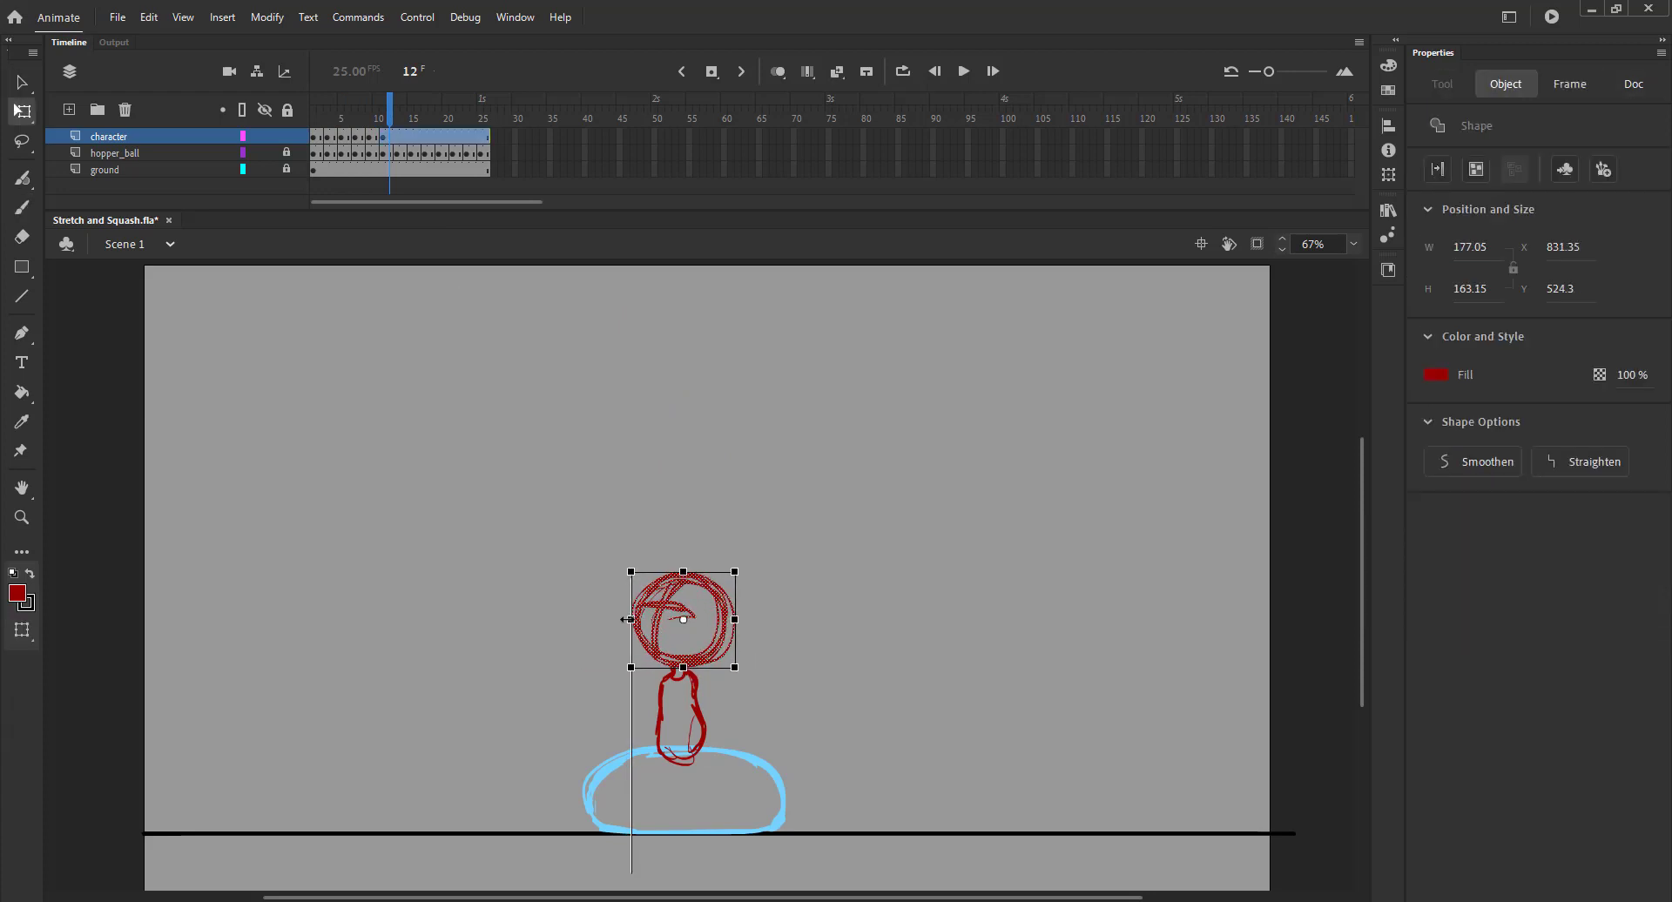
click(585, 614)
Step: Select the head on frame 10 to check its size, return to frame 11 and save the file
mouse_move(392, 122)
mouse_down()
mouse_move(325, 137)
mouse_move(376, 137)
mouse_up()
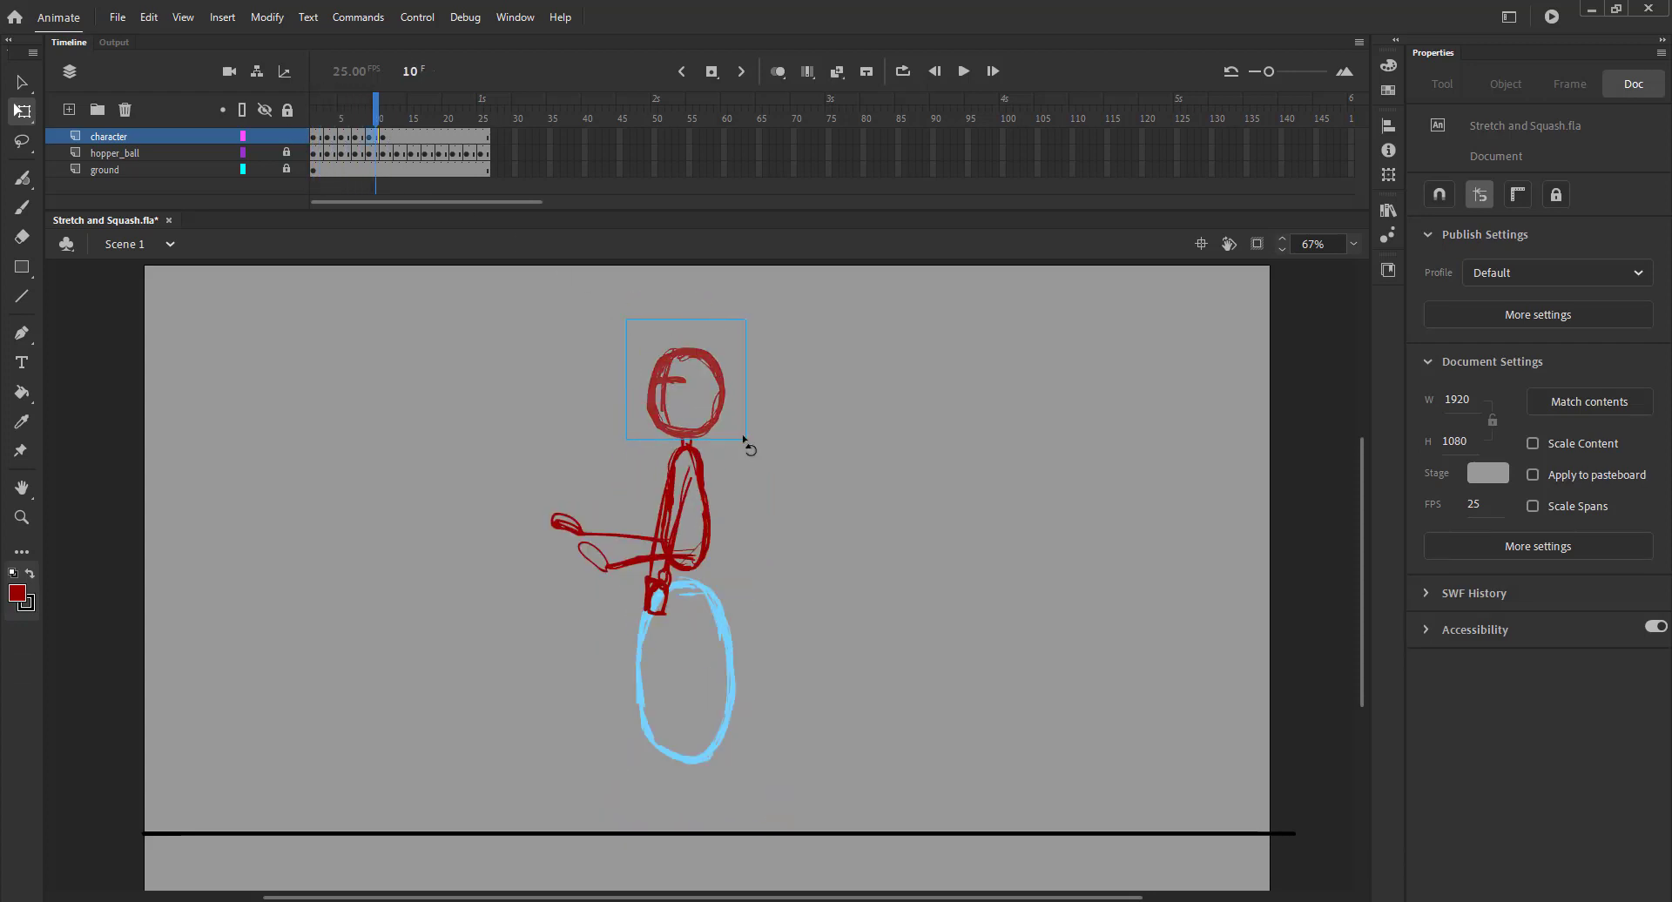
click(689, 357)
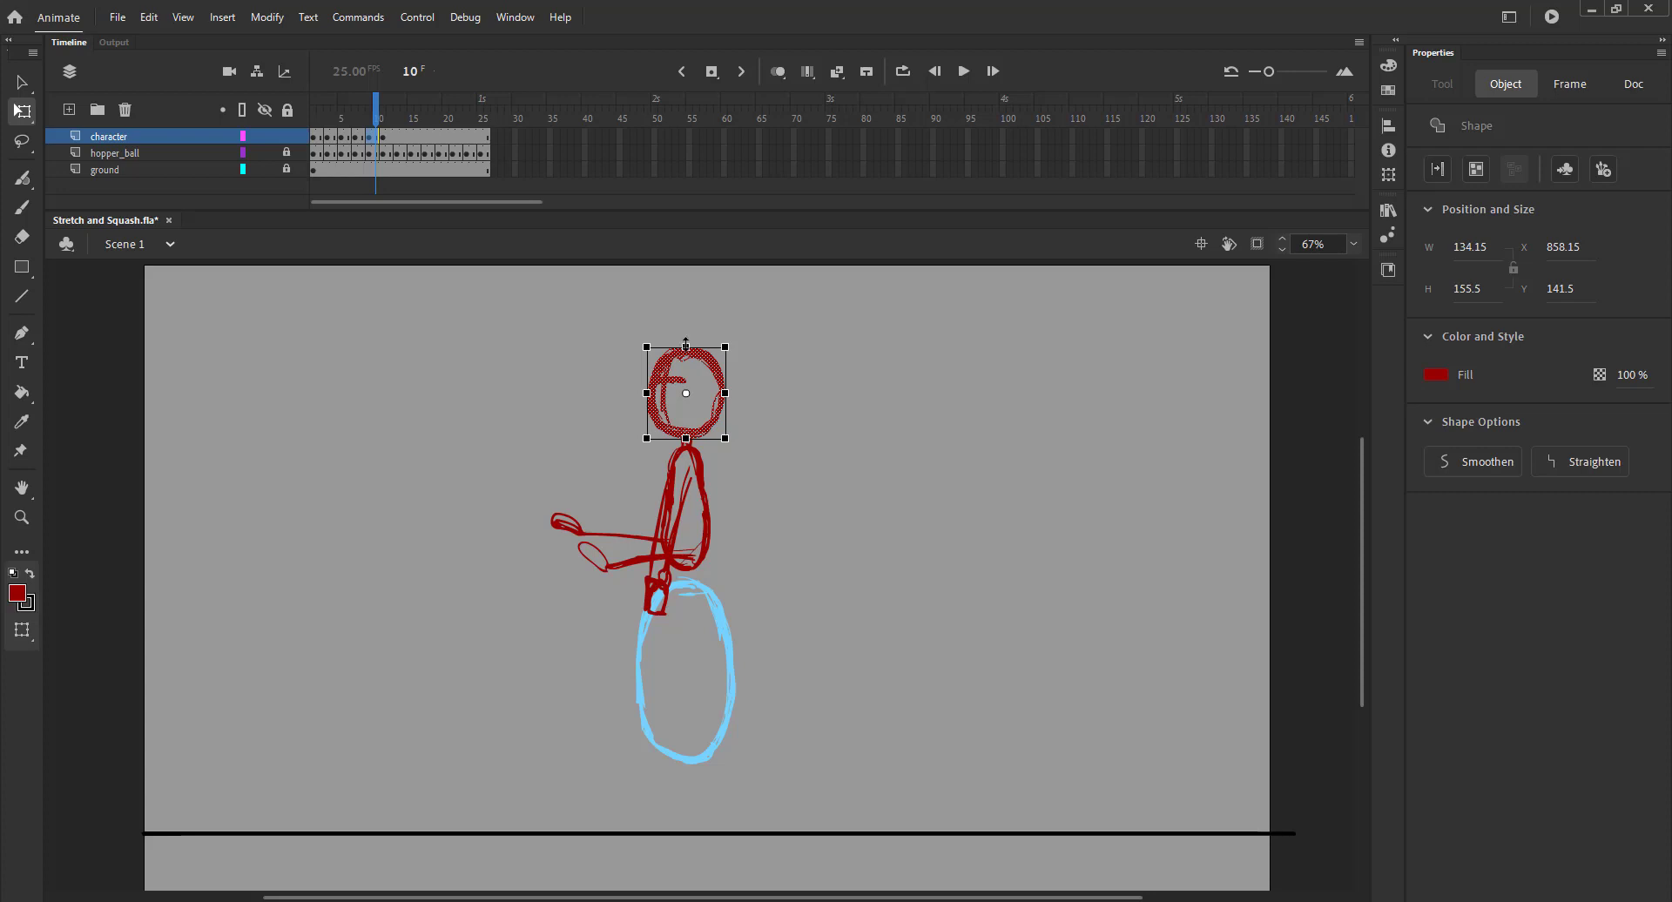
click(573, 352)
mouse_move(377, 126)
mouse_down()
mouse_move(340, 123)
mouse_move(389, 125)
mouse_up()
key(ctrl+s)
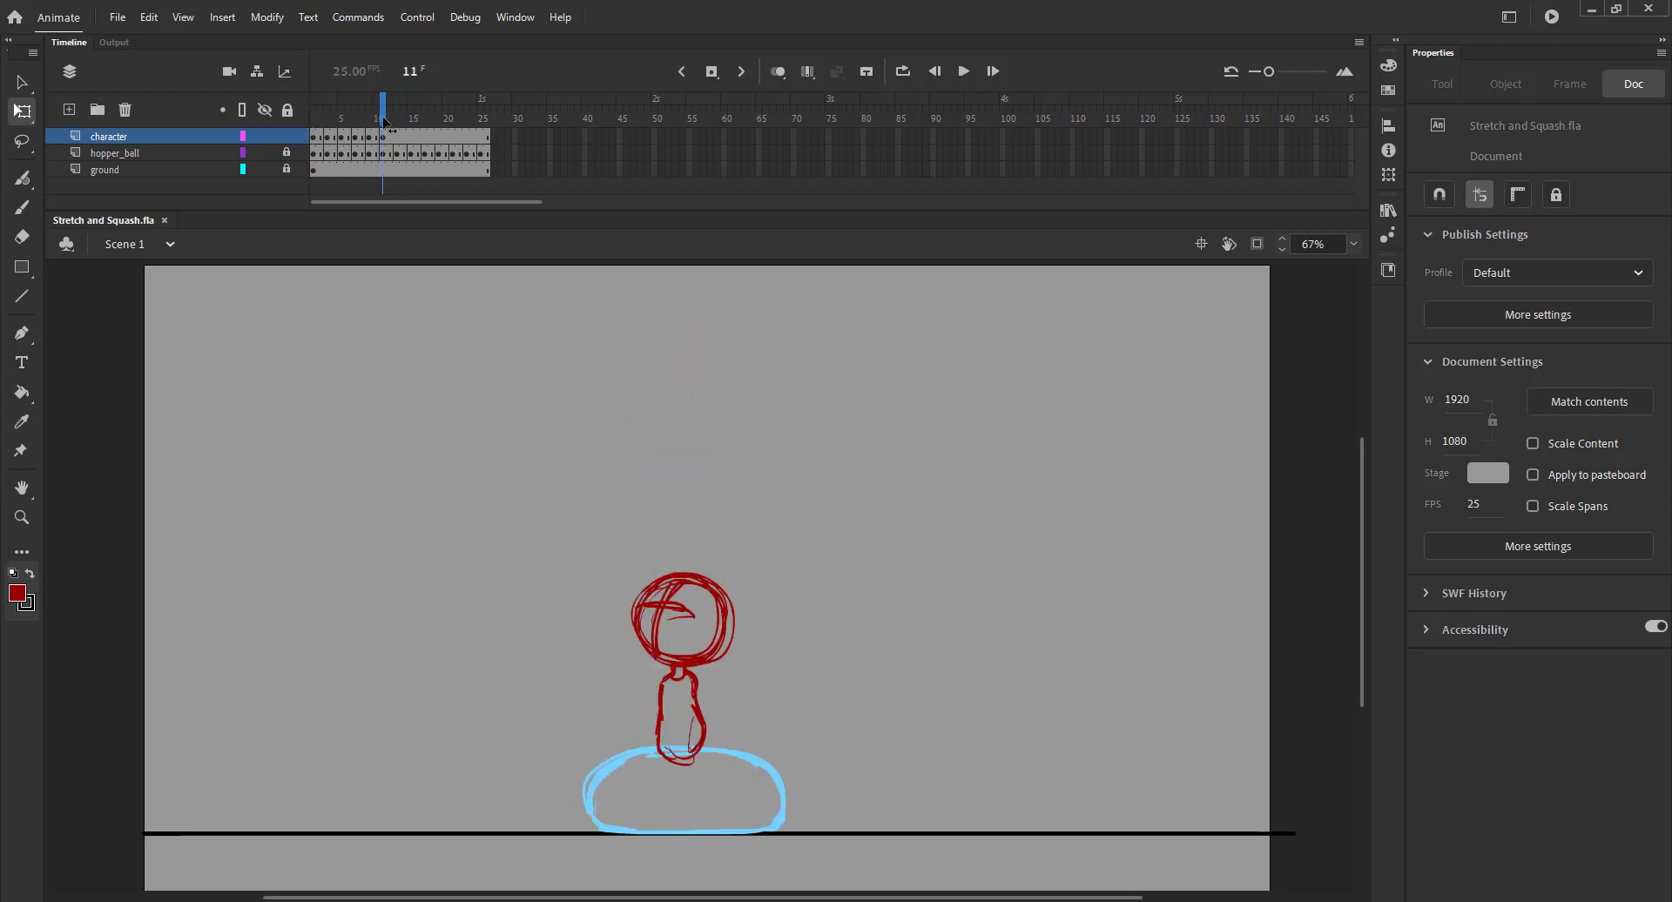
Step: Draw the outstretched legs with feet and the arm gripping the ball handle on frame 11 of the character layer
key(b)
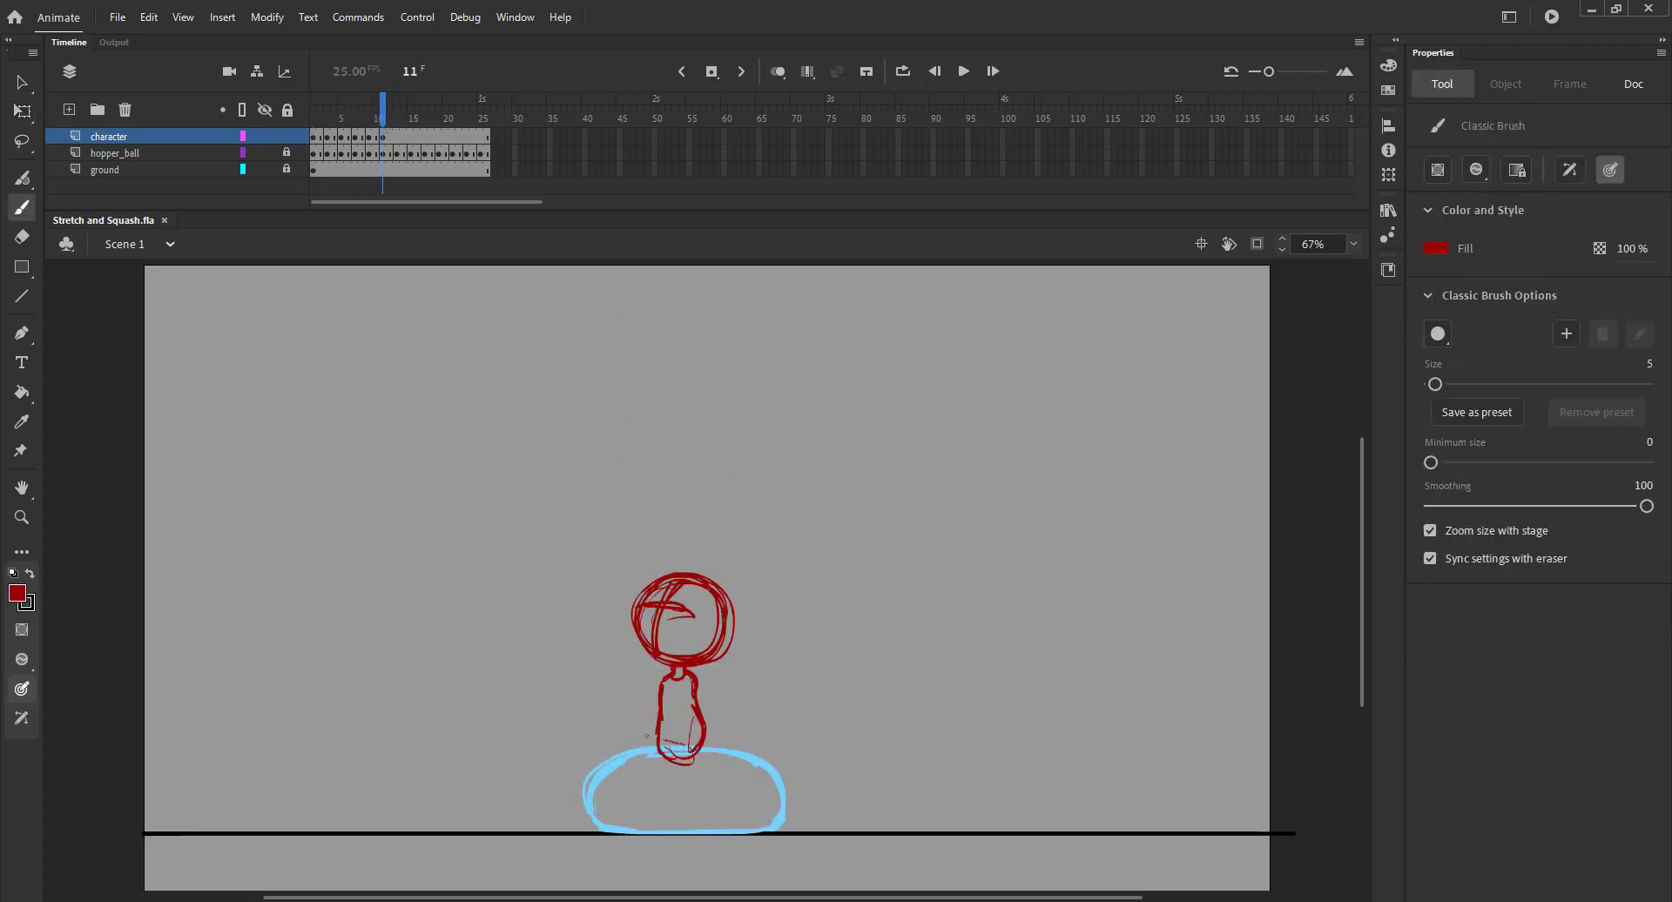
mouse_move(684, 747)
mouse_down()
mouse_move(593, 734)
mouse_move(591, 706)
mouse_move(601, 725)
mouse_move(568, 723)
mouse_up()
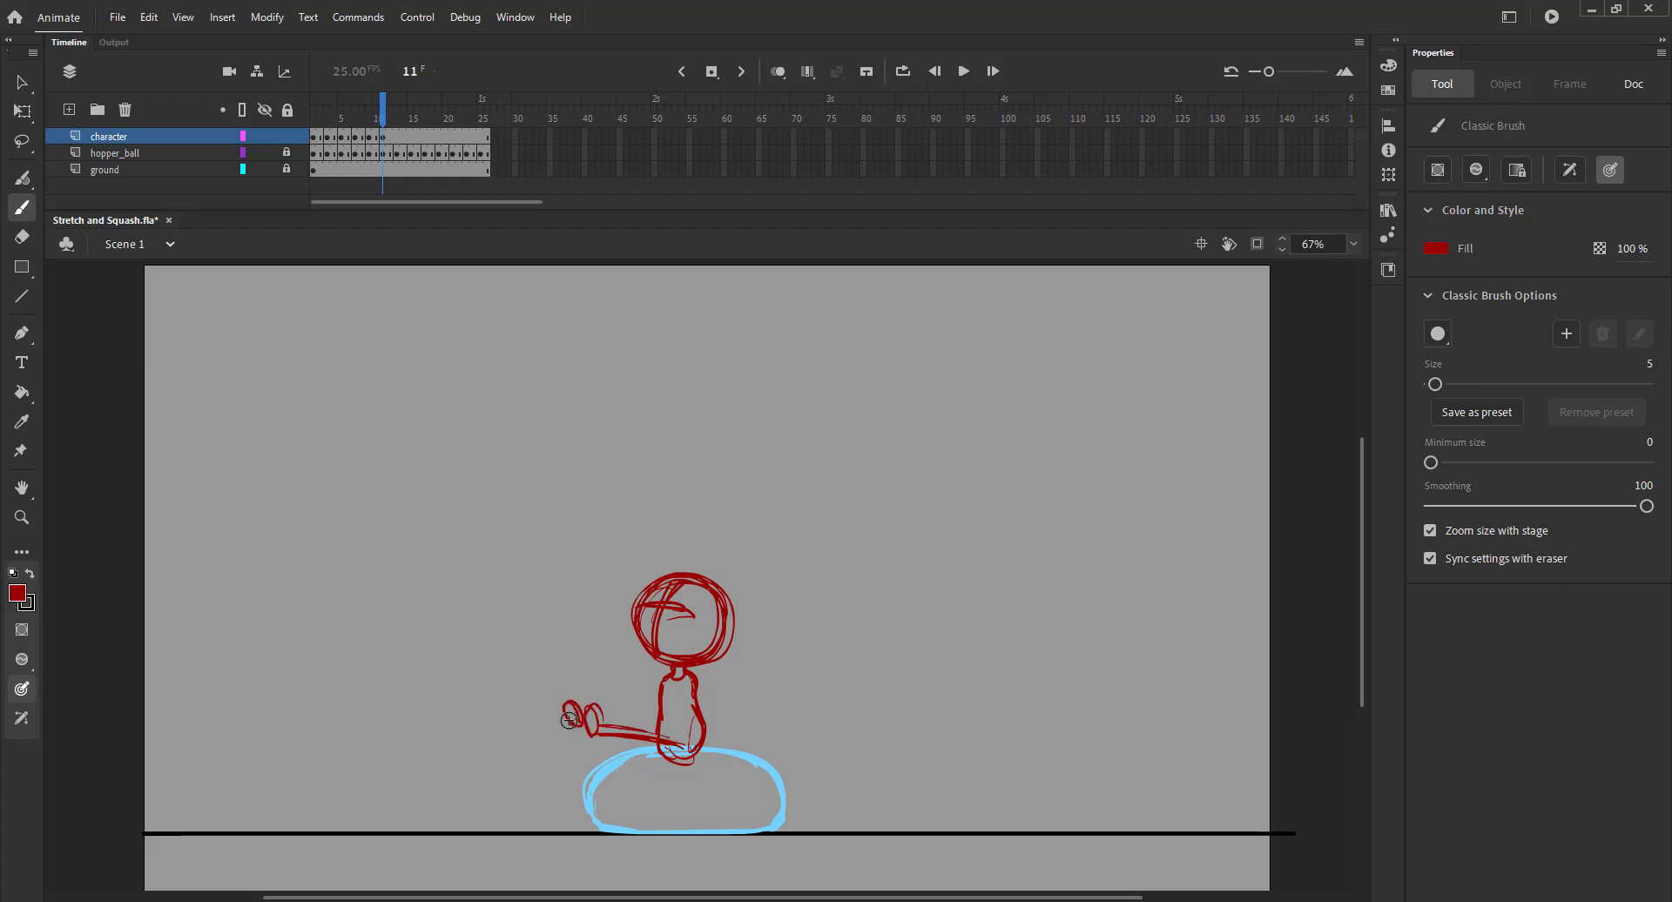
drag(688, 685, 671, 740)
drag(666, 683, 625, 759)
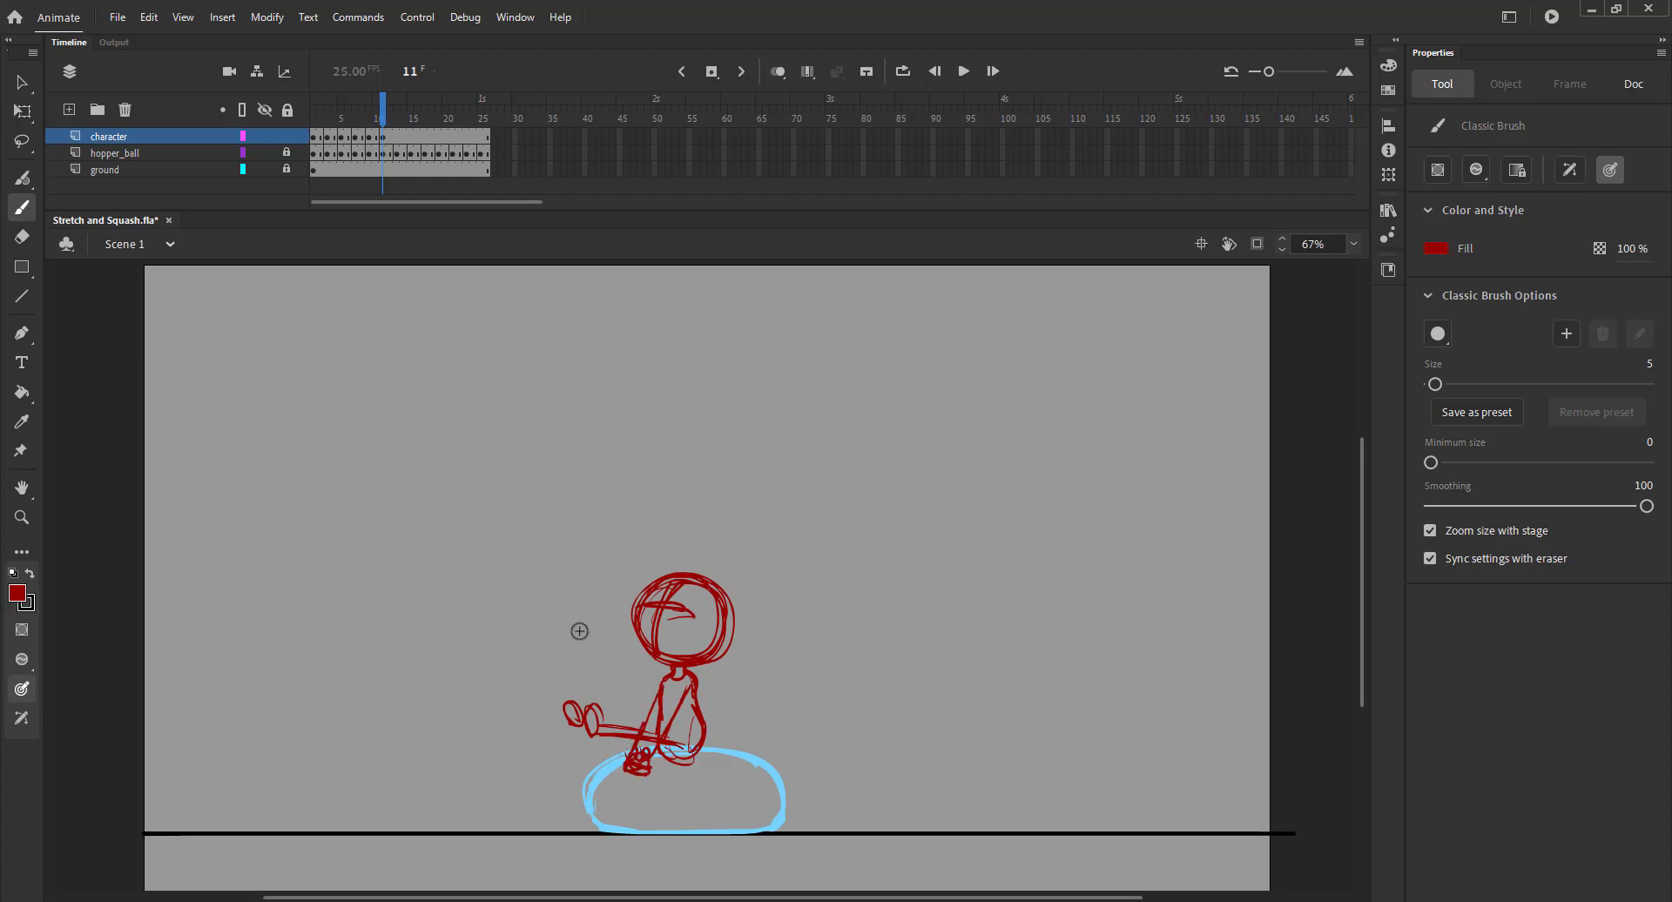
Step: Insert a blank keyframe at frame 13 on the character layer and turn on onion skinning
mouse_move(381, 118)
mouse_down()
mouse_move(344, 120)
mouse_move(416, 122)
mouse_move(393, 118)
mouse_up()
key(F7)
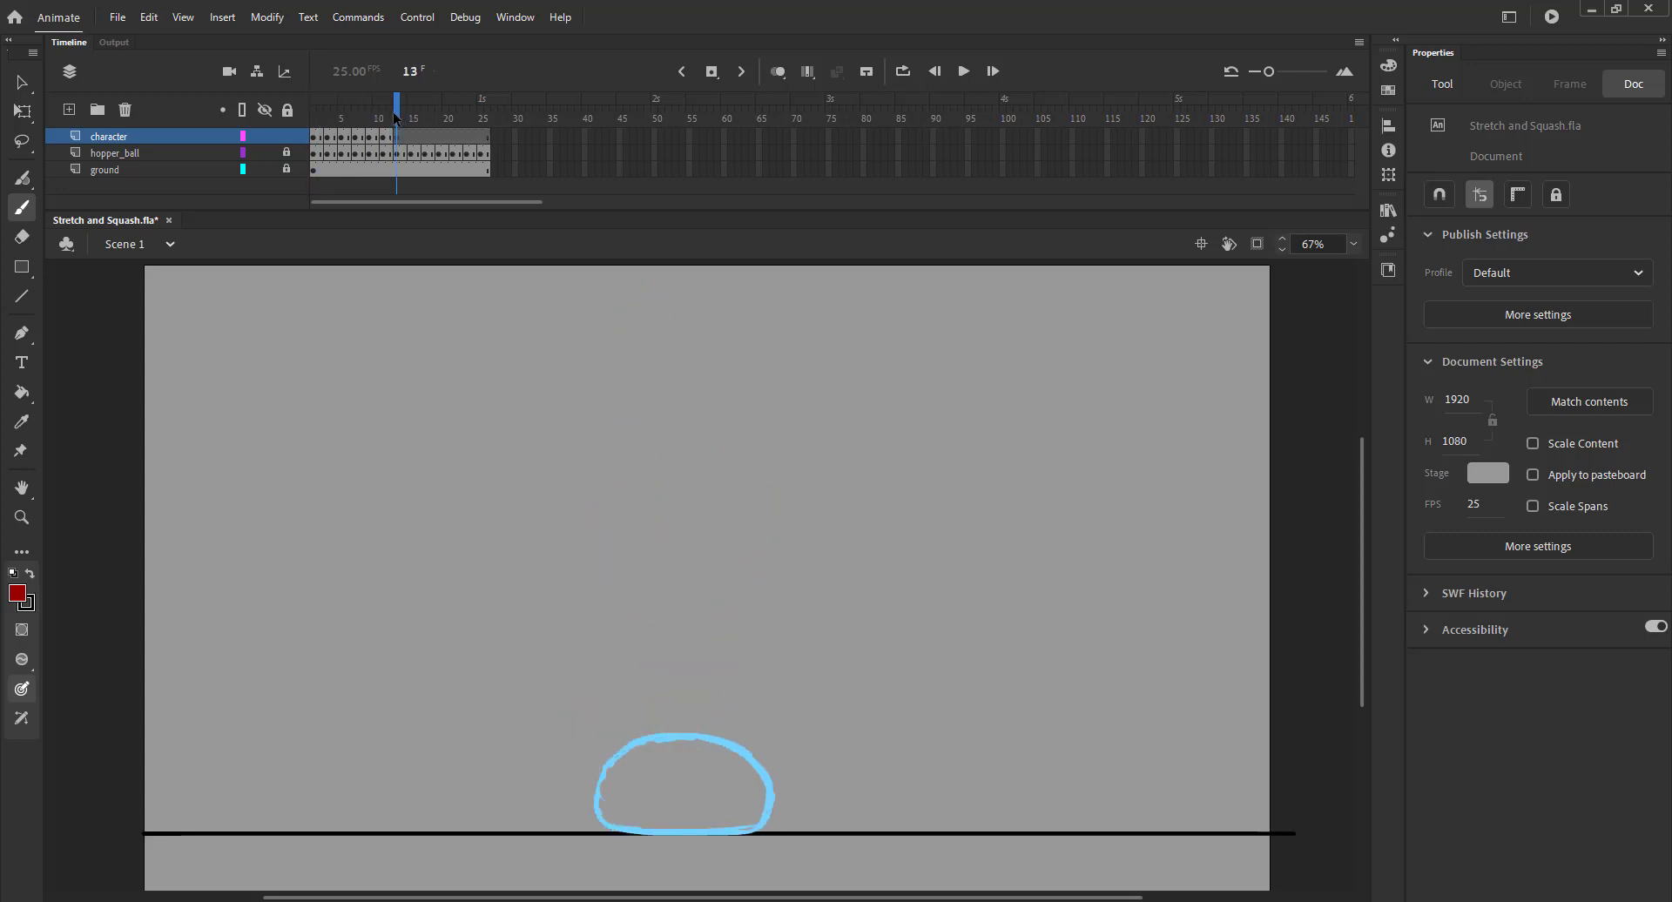
click(778, 72)
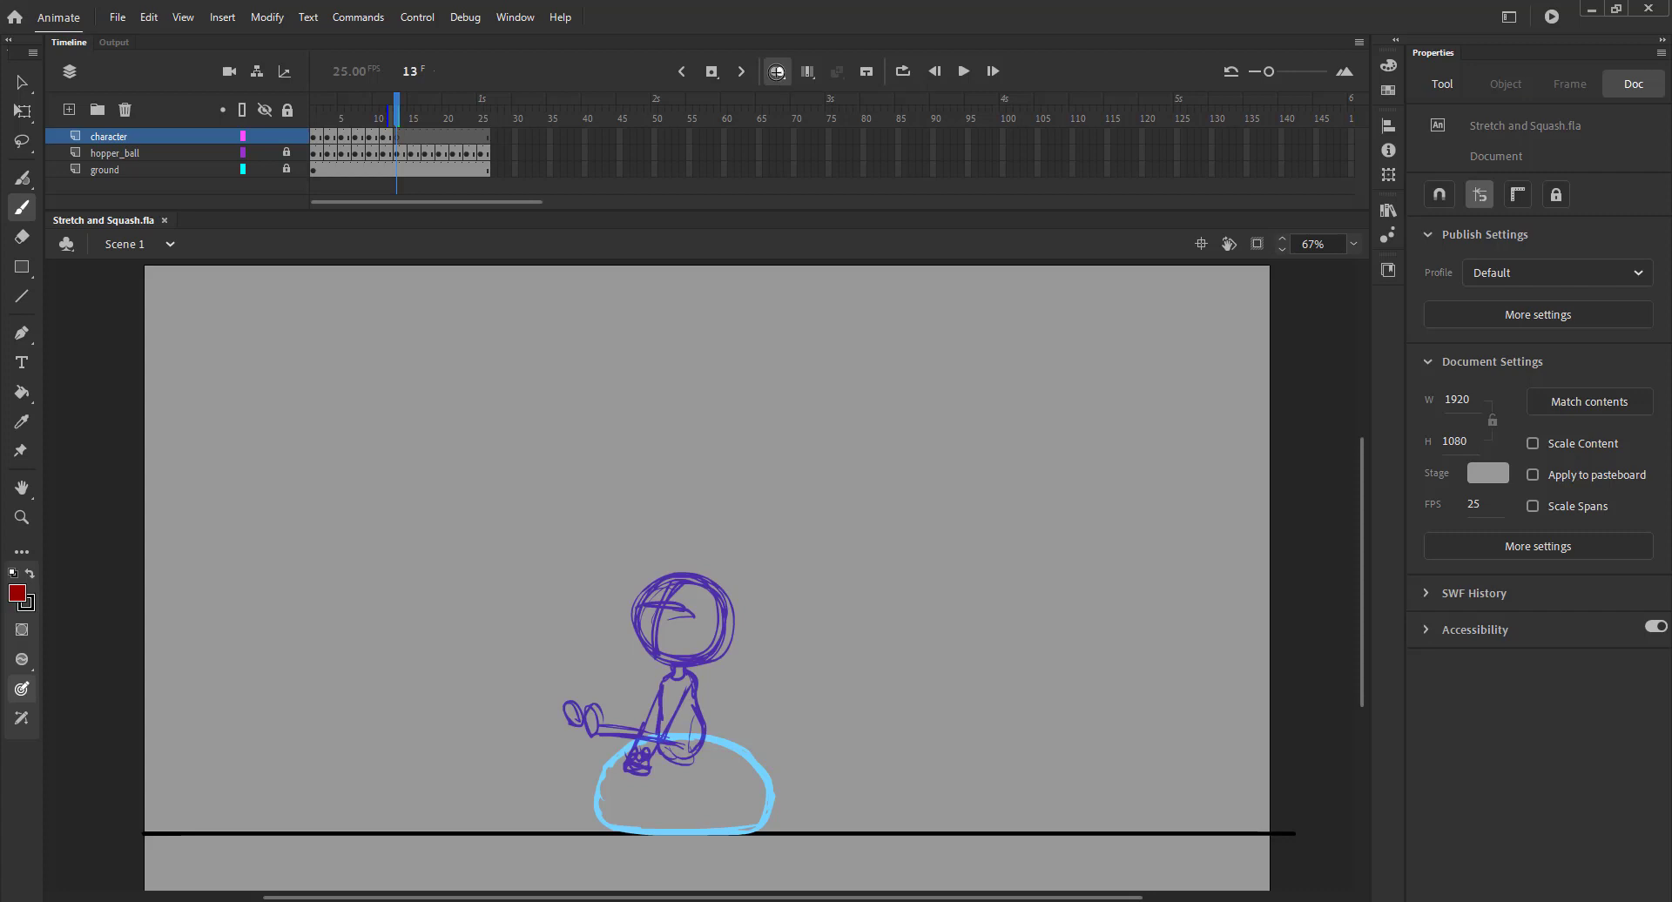
Step: Draw the first curve of a lowered head on frame 13 and nudge it slightly left
drag(629, 661, 607, 693)
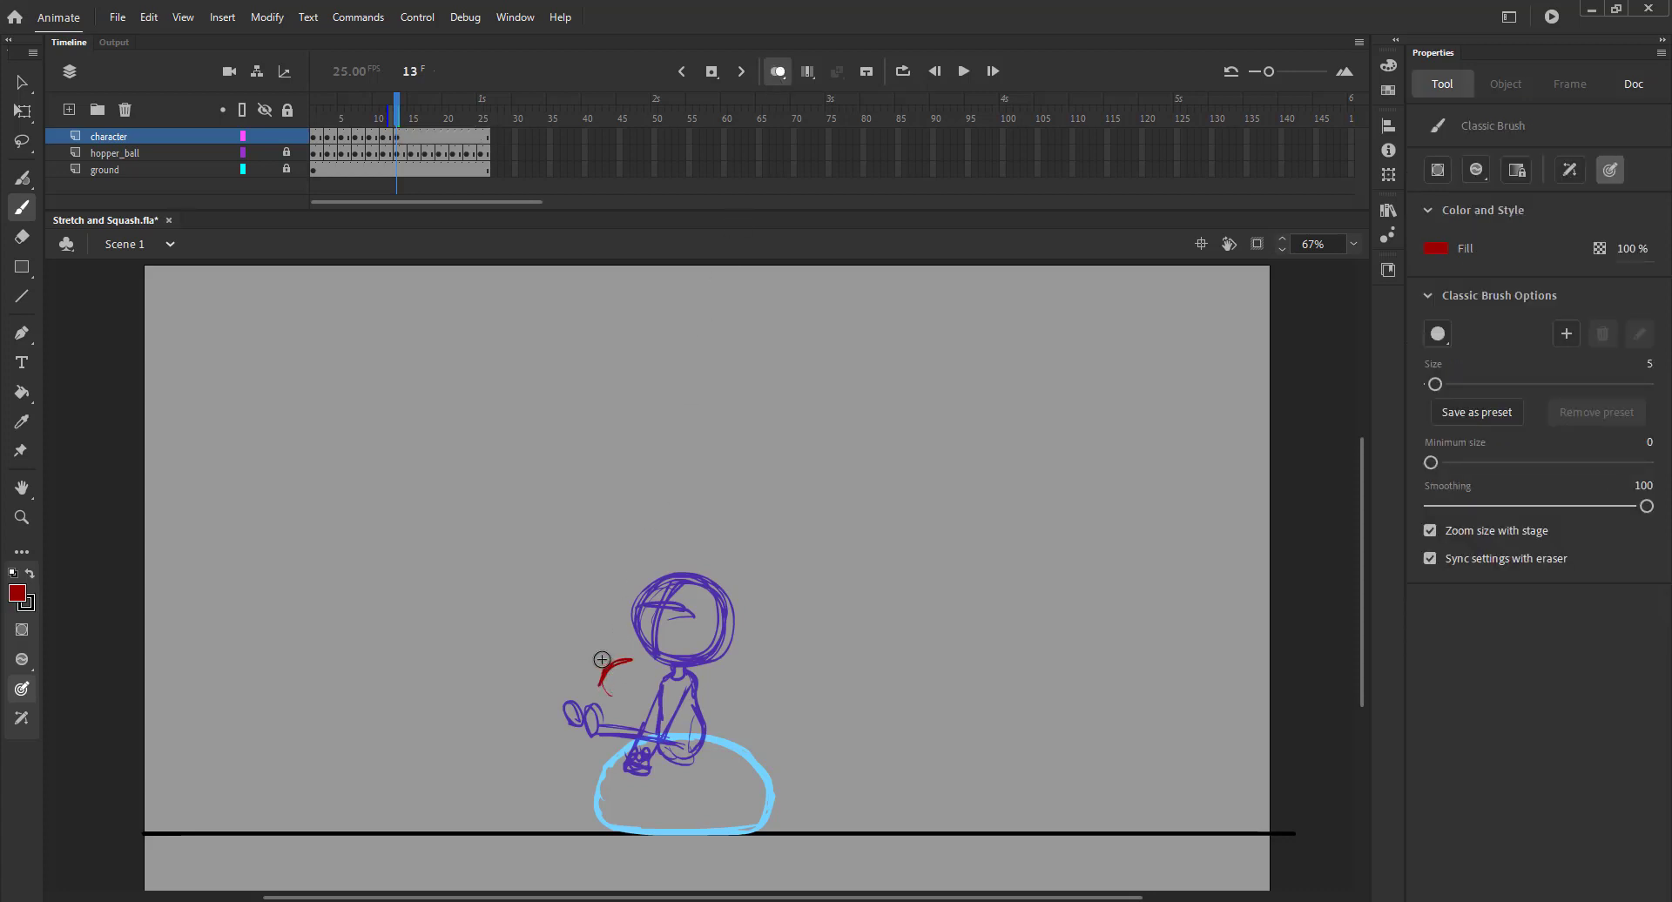
key(ctrl+a)
key(Left)
key(Left)
key(Left)
key(Left)
key(Left)
key(Left)
key(Left)
key(Left)
key(Left)
key(Left)
key(Left)
key(Left)
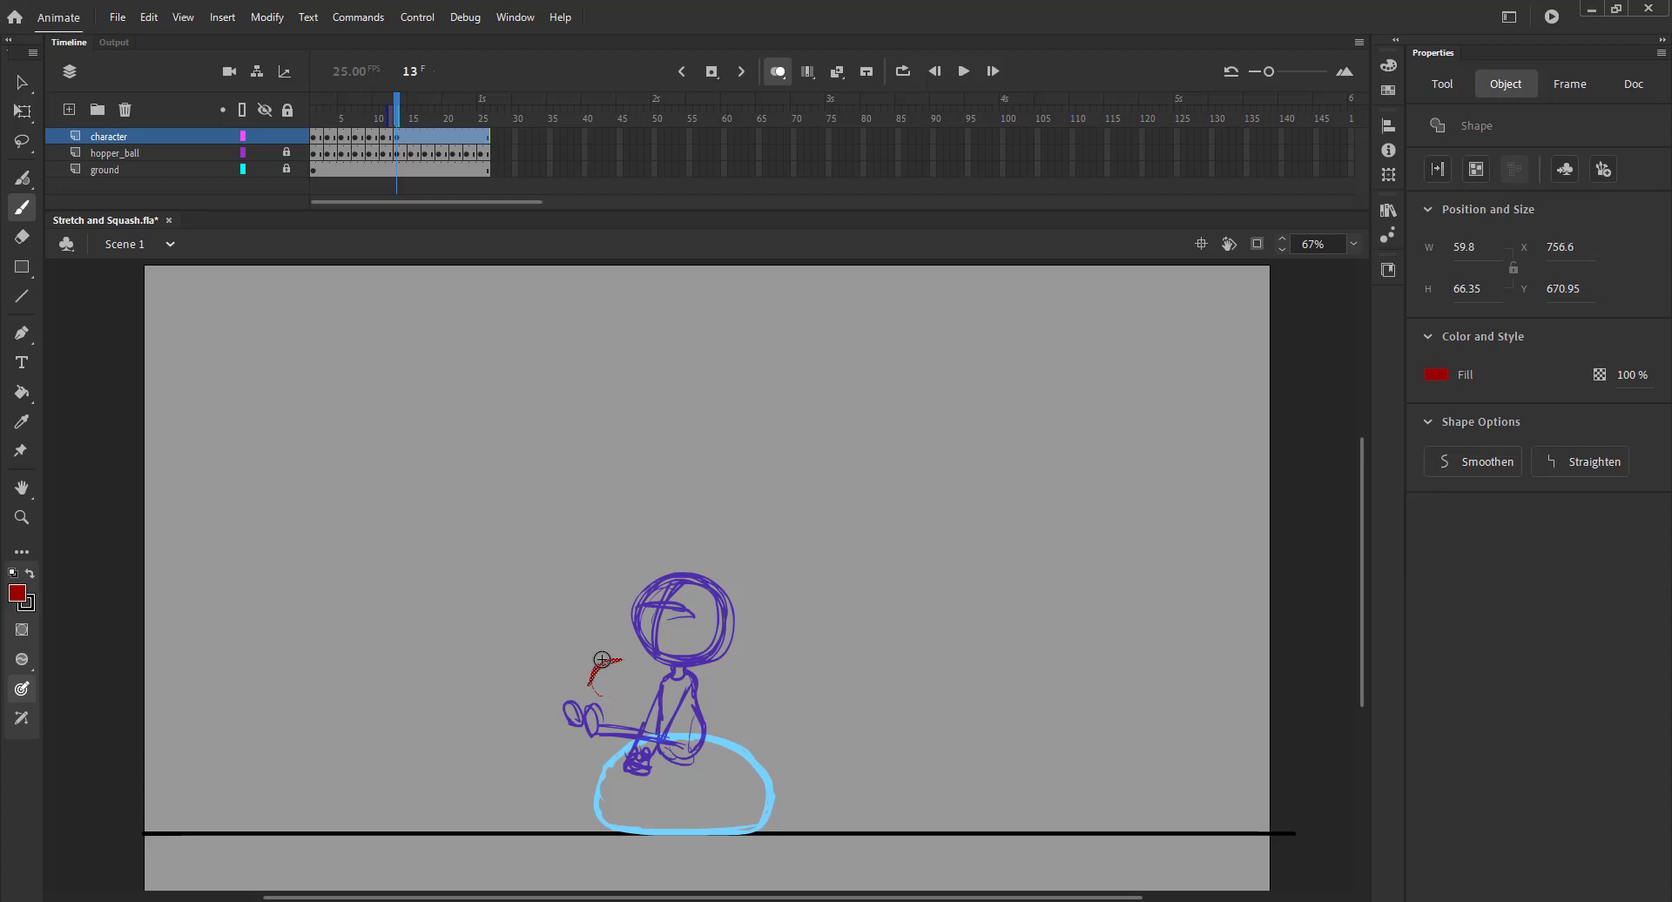
key(Left)
key(Left)
key(Left)
Step: Complete the round outline of the forward-leaning head on frame 13 and check it against the neighbouring frames
mouse_move(584, 696)
mouse_down()
mouse_move(609, 656)
mouse_move(660, 646)
mouse_move(676, 709)
mouse_up()
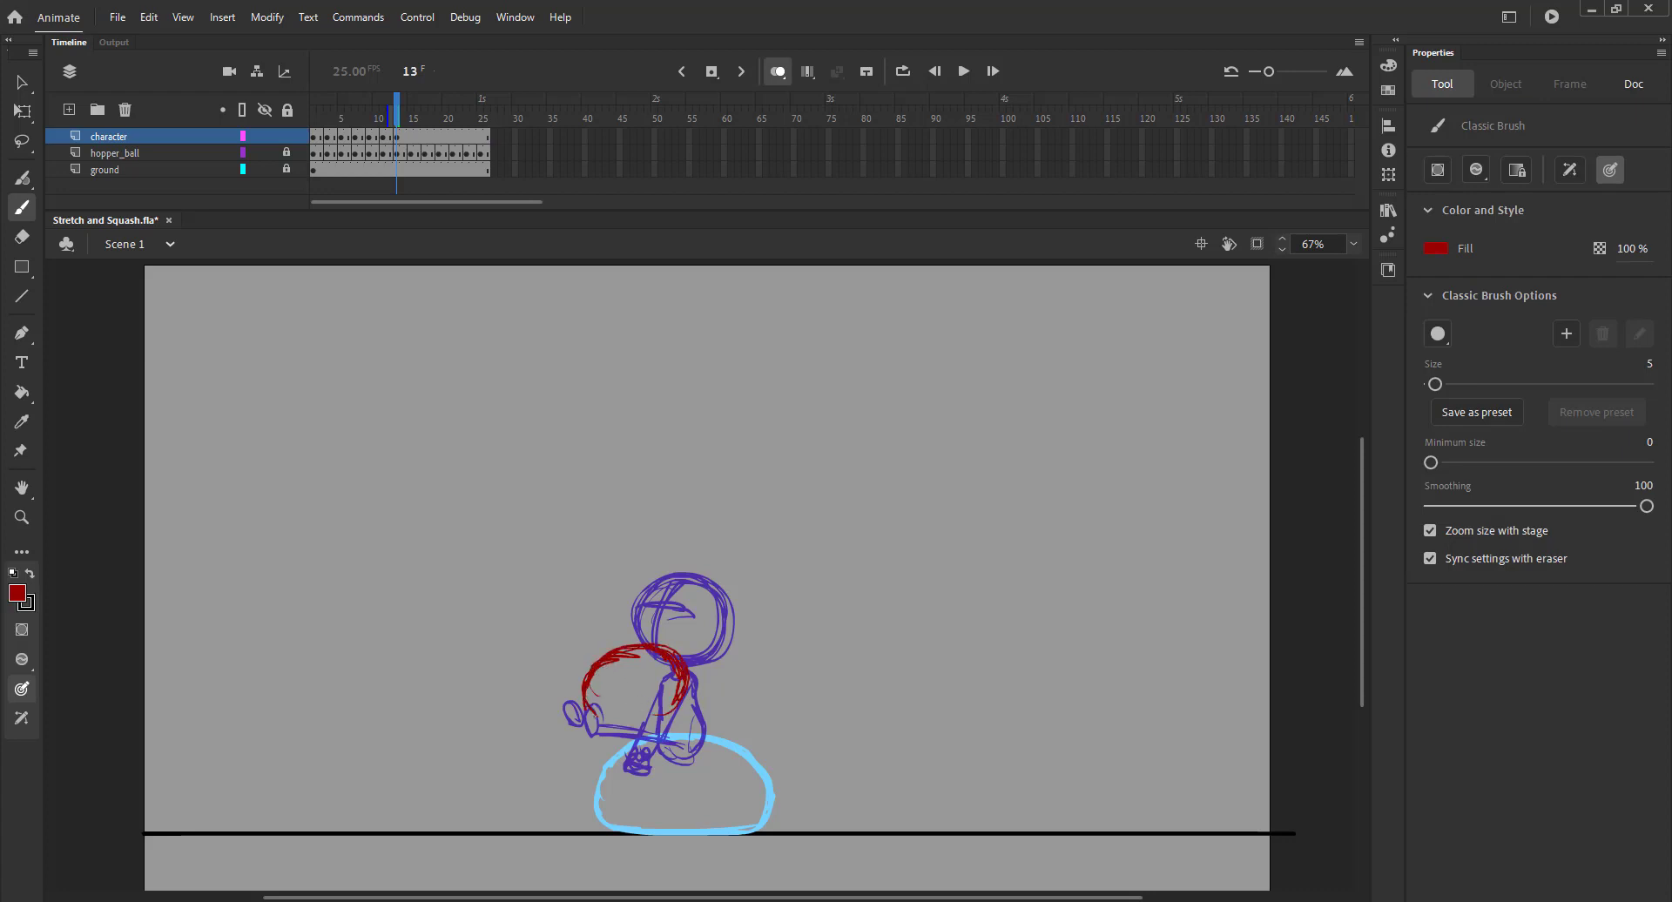
mouse_move(584, 684)
mouse_down()
mouse_move(592, 720)
mouse_move(631, 731)
mouse_move(679, 701)
mouse_up()
key(.)
mouse_move(393, 116)
mouse_down()
mouse_move(355, 129)
mouse_move(410, 115)
mouse_move(319, 130)
mouse_move(396, 122)
mouse_up()
click(779, 72)
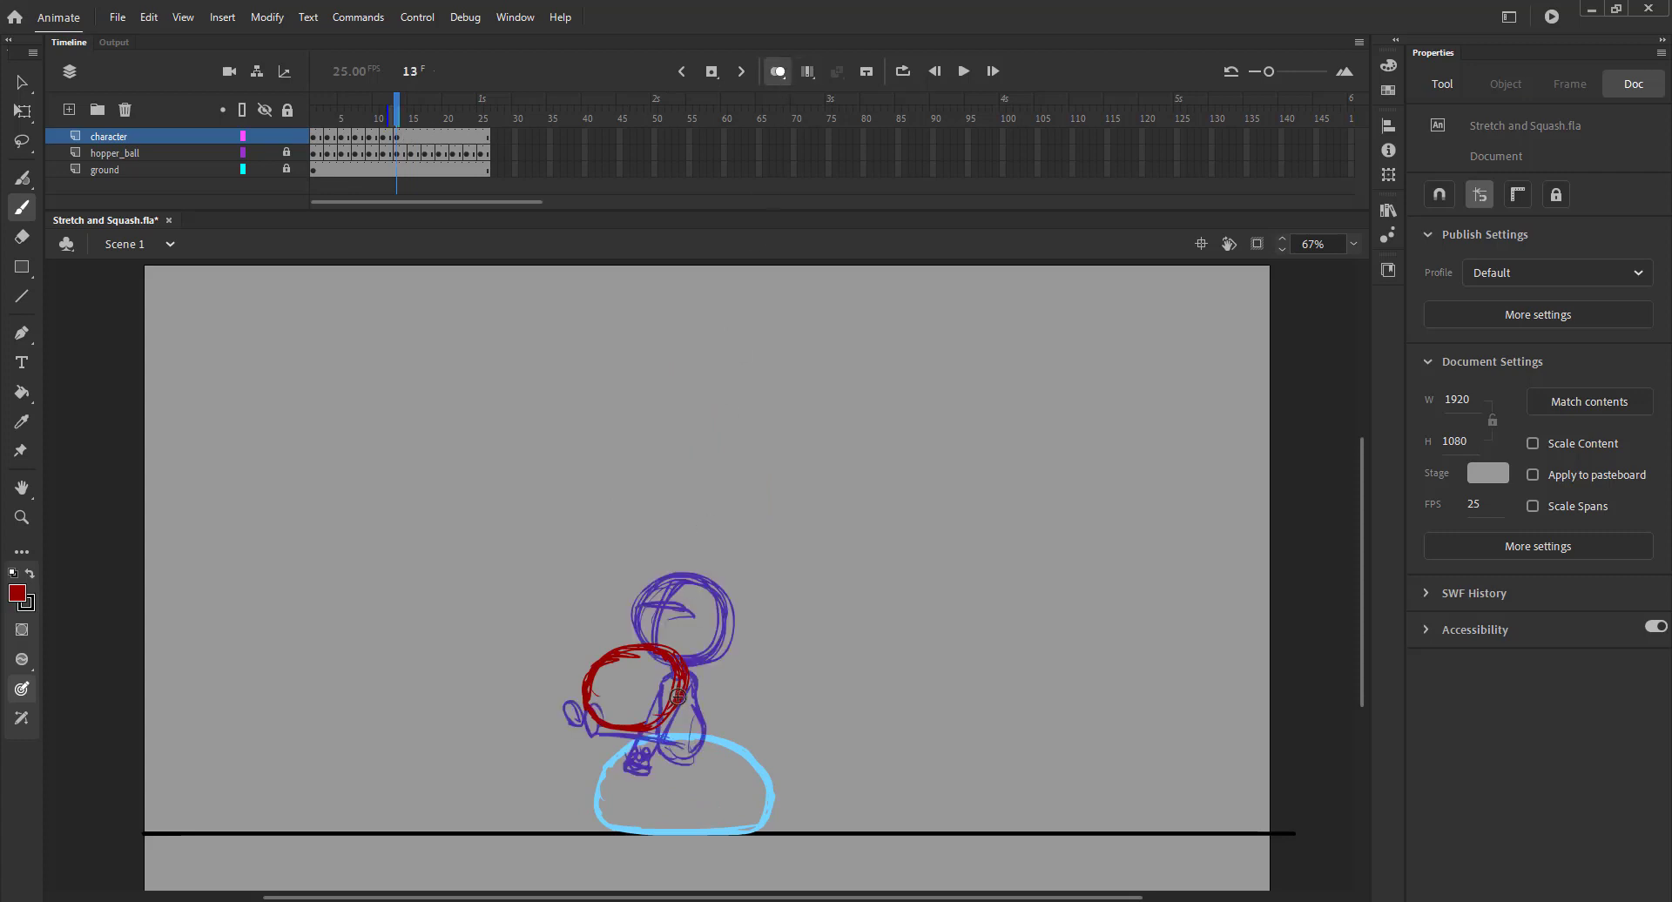
Step: Draw a short hunched torso behind the head, resting on the squashed ball in frame 13
key(b)
drag(680, 696, 718, 714)
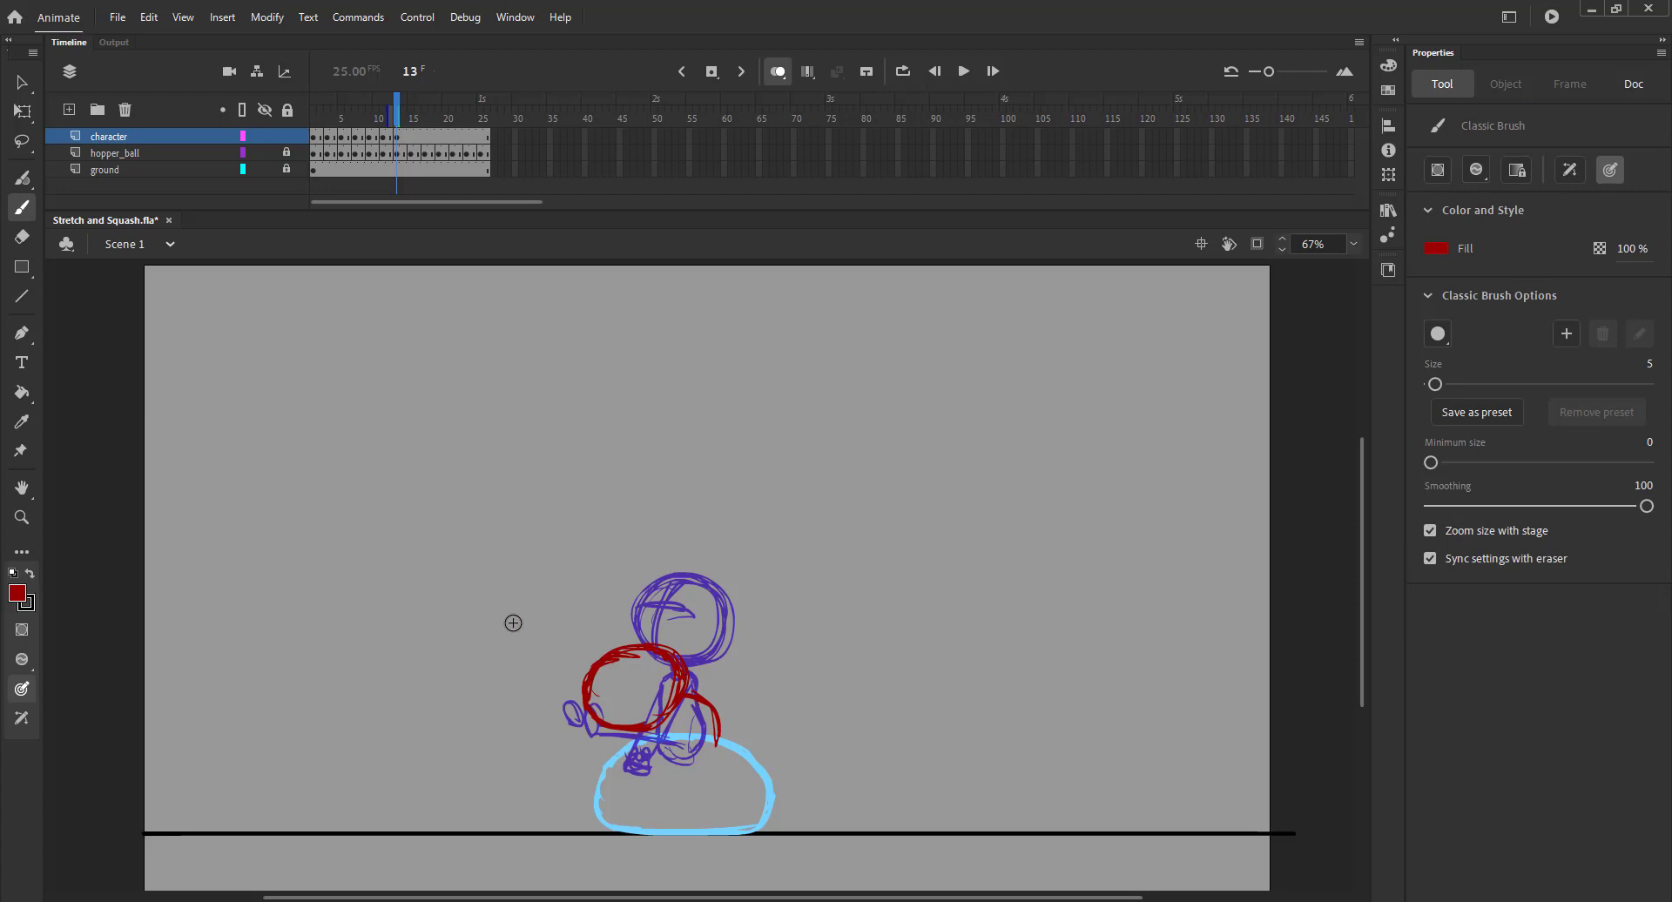
key(period)
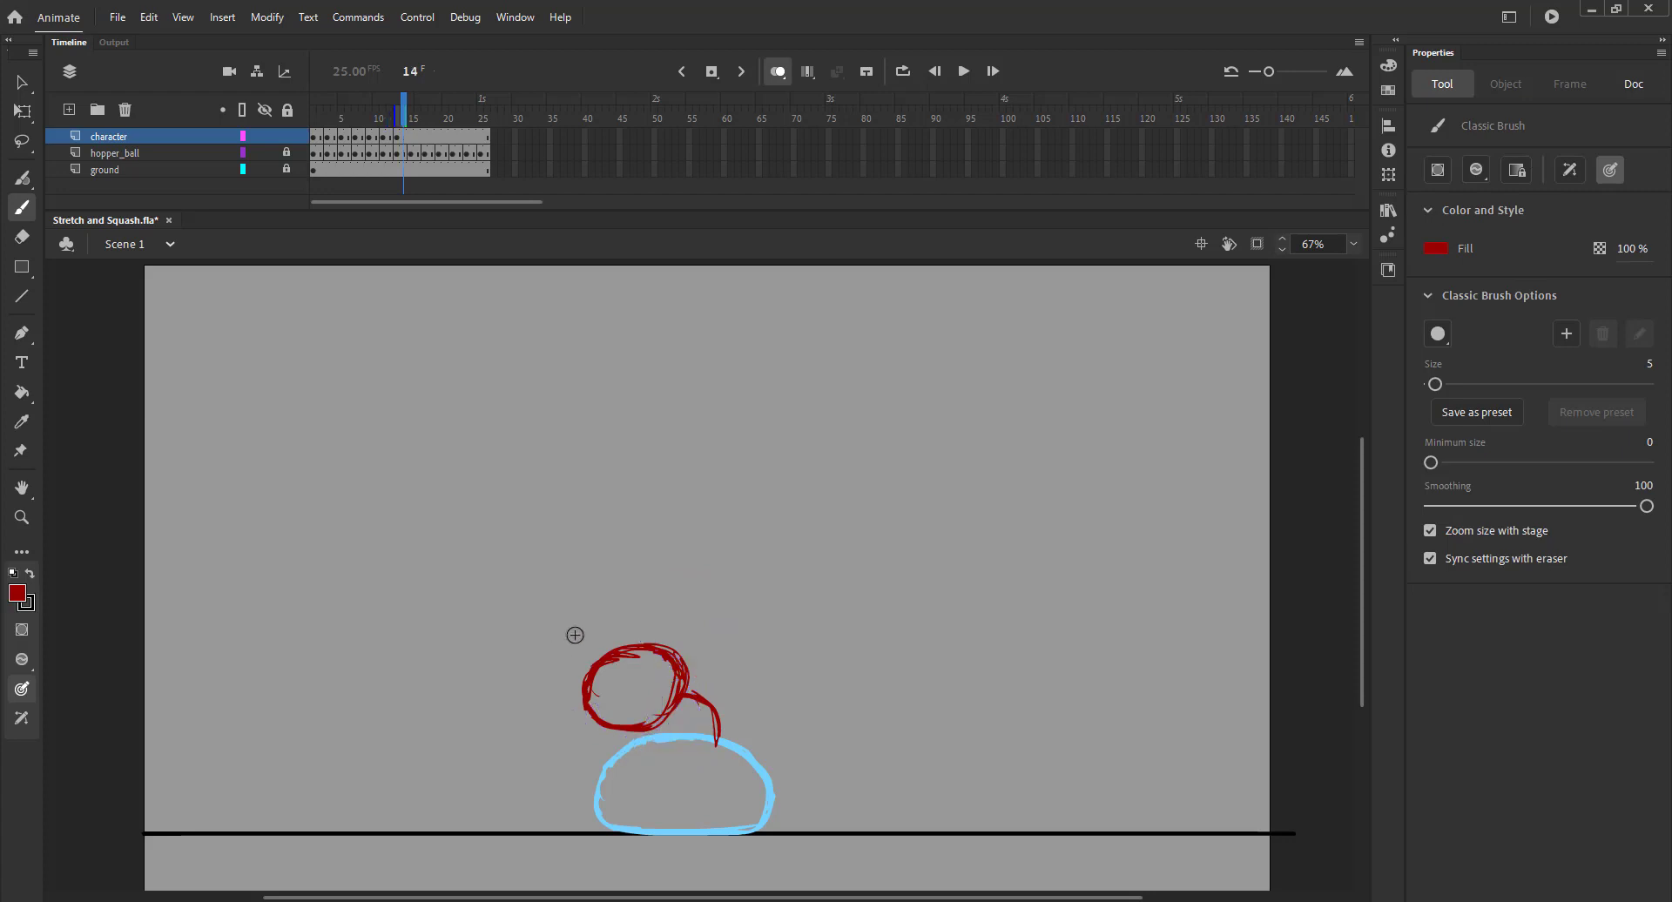
key(period)
key(comma)
mouse_move(676, 691)
mouse_down()
mouse_move(723, 715)
mouse_move(734, 754)
mouse_move(670, 744)
mouse_move(728, 731)
mouse_up()
drag(712, 699, 730, 745)
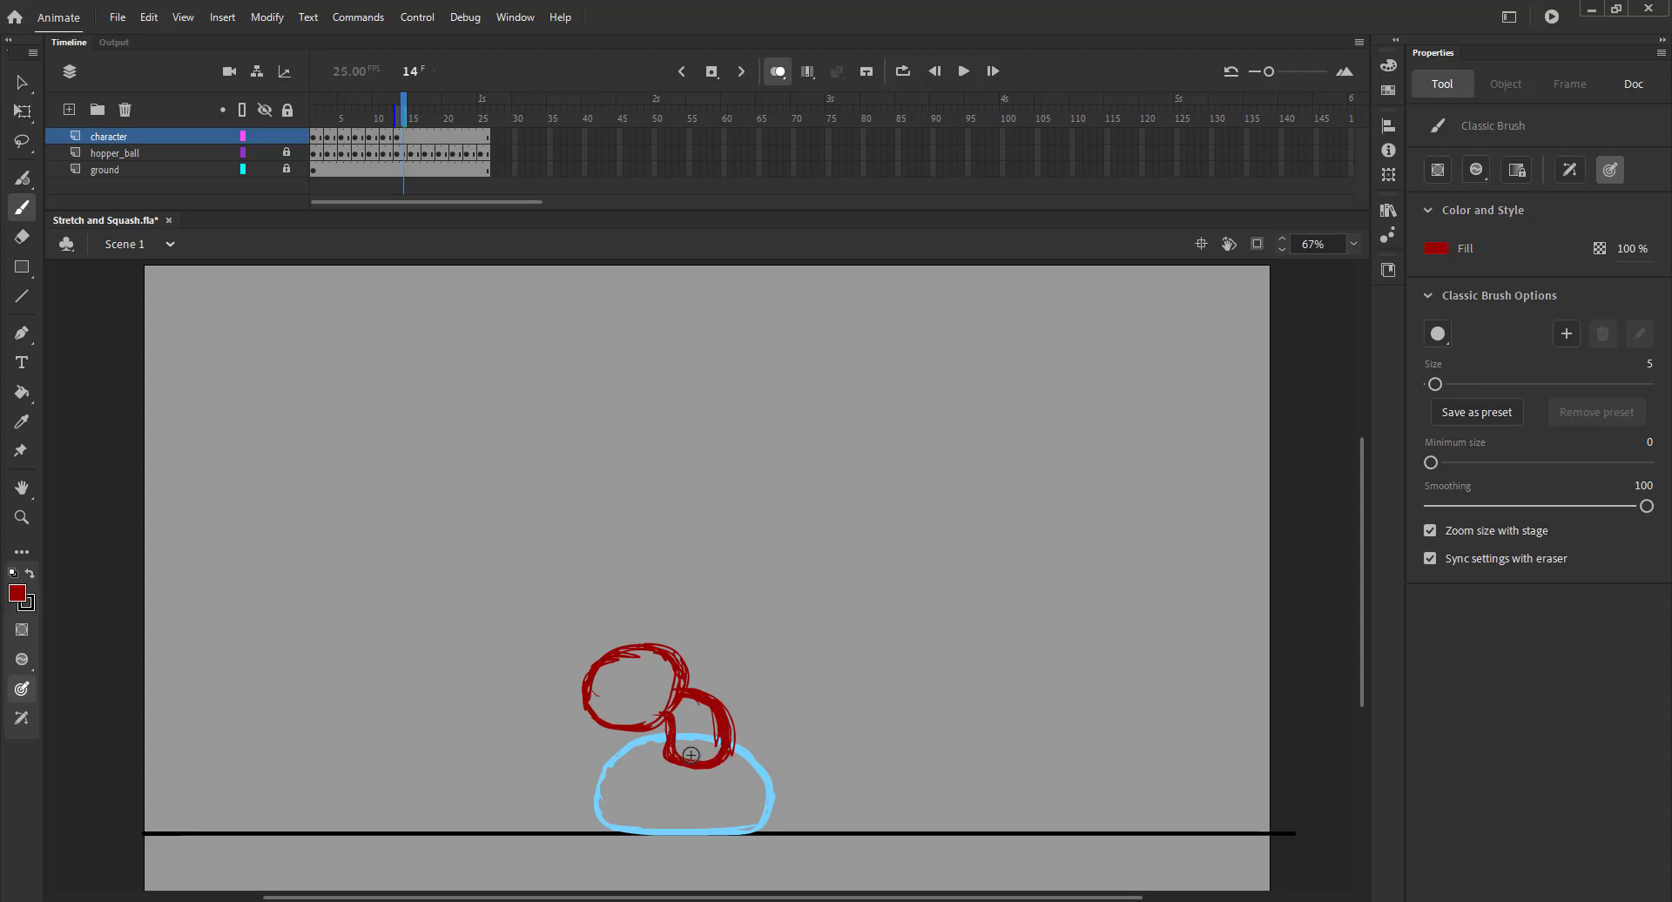
mouse_move(706, 750)
mouse_down()
mouse_move(599, 747)
mouse_move(703, 757)
mouse_up()
Step: Add the legs with feet and the arm gripping the handle on frame 13, with onion skinning off, and save the file
drag(599, 745, 571, 743)
key(ctrl+z)
click(770, 69)
drag(422, 121, 405, 155)
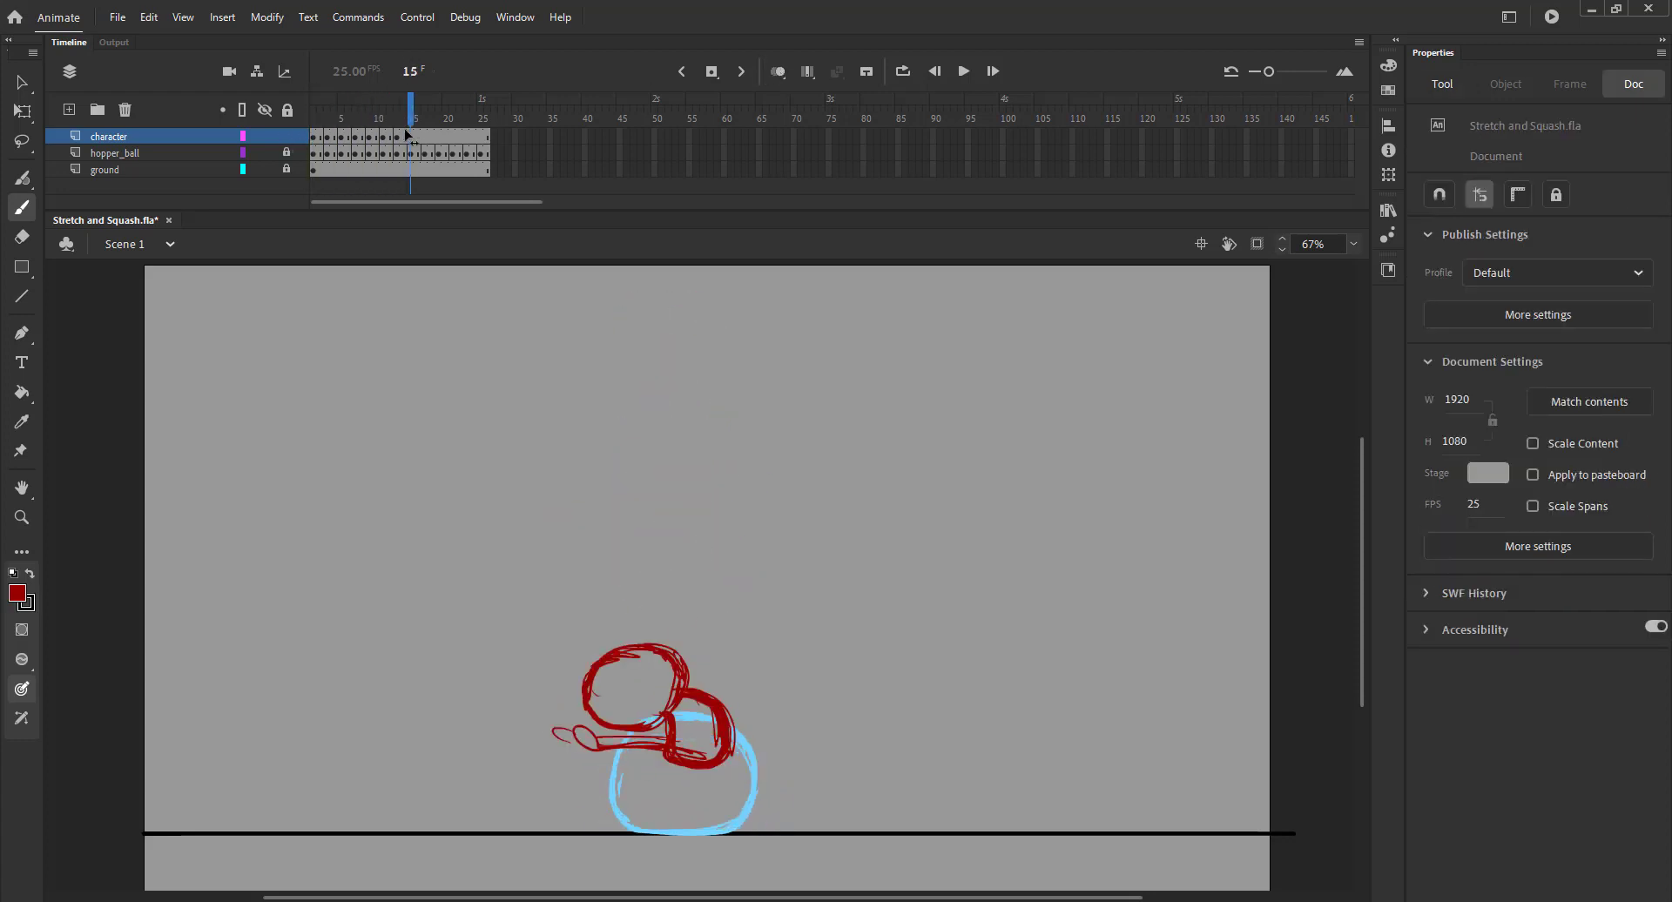
key(ctrl+s)
key(comma)
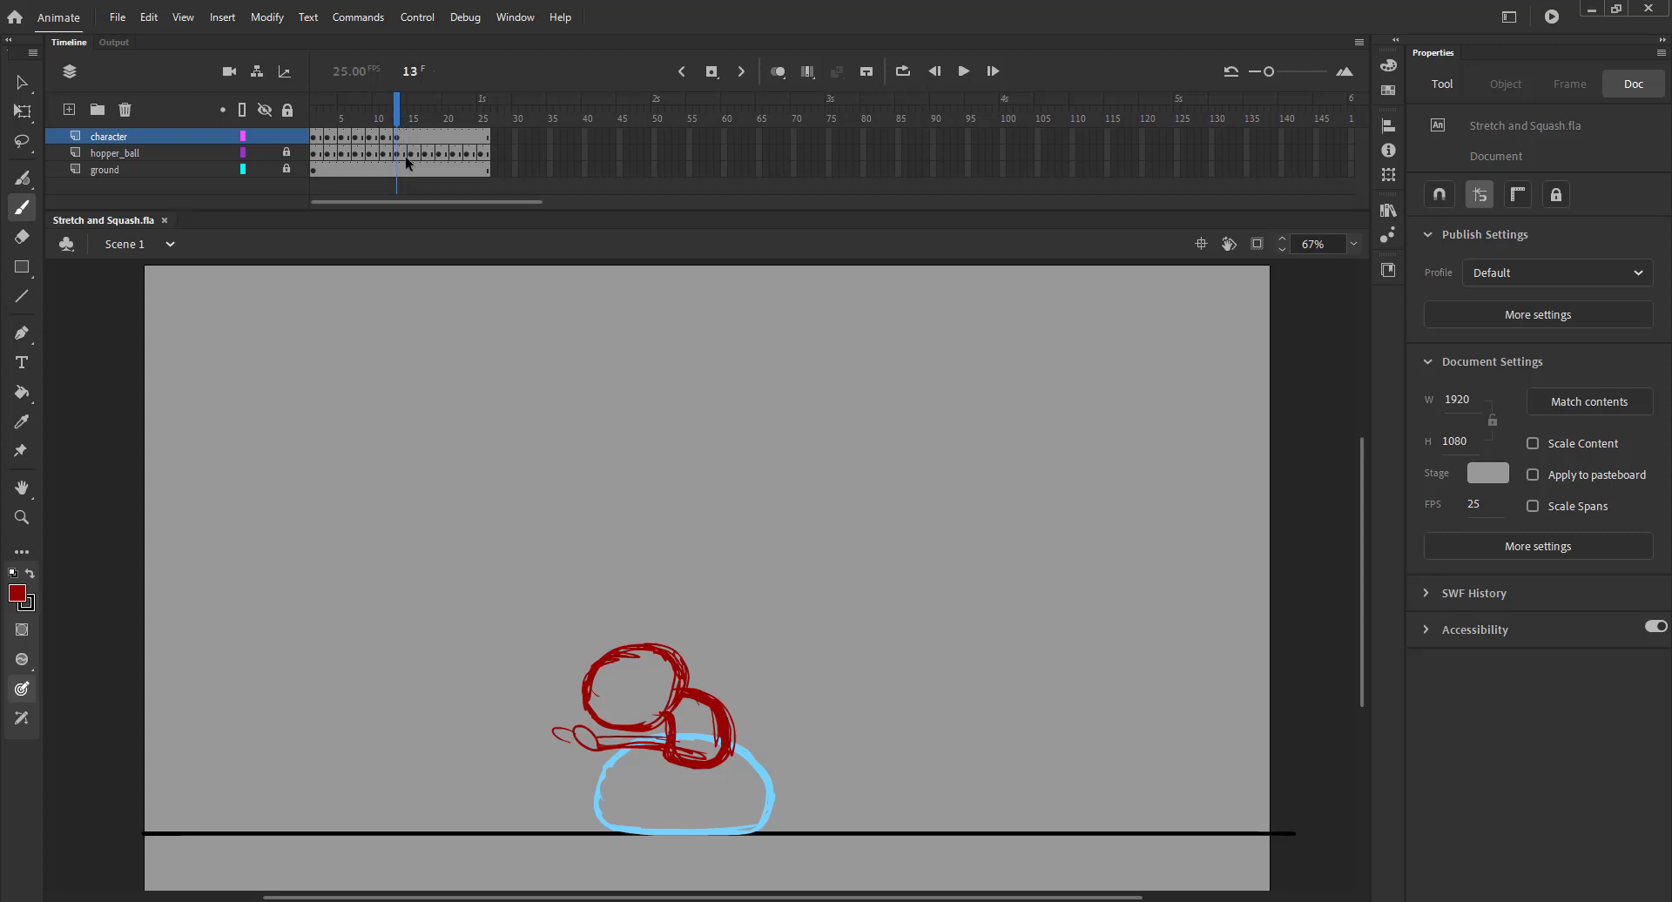
drag(694, 714, 638, 753)
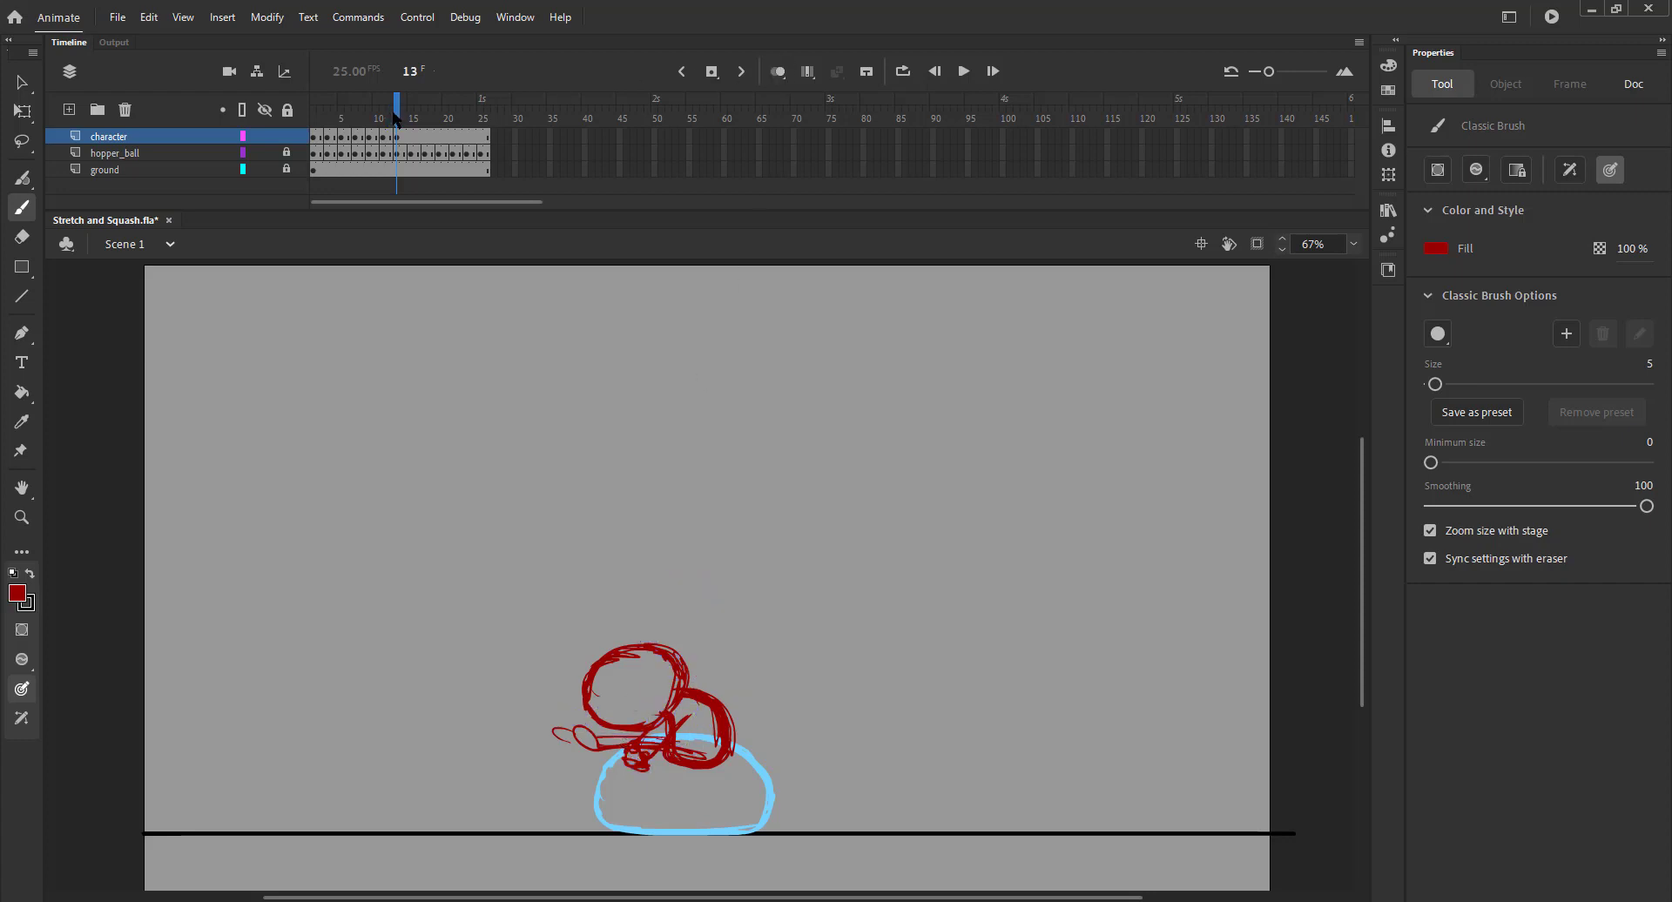
Step: Insert a blank keyframe at frame 15 on the character layer, turn on onion skinning and save the file
mouse_move(393, 117)
mouse_down()
mouse_move(305, 117)
mouse_move(413, 117)
mouse_up()
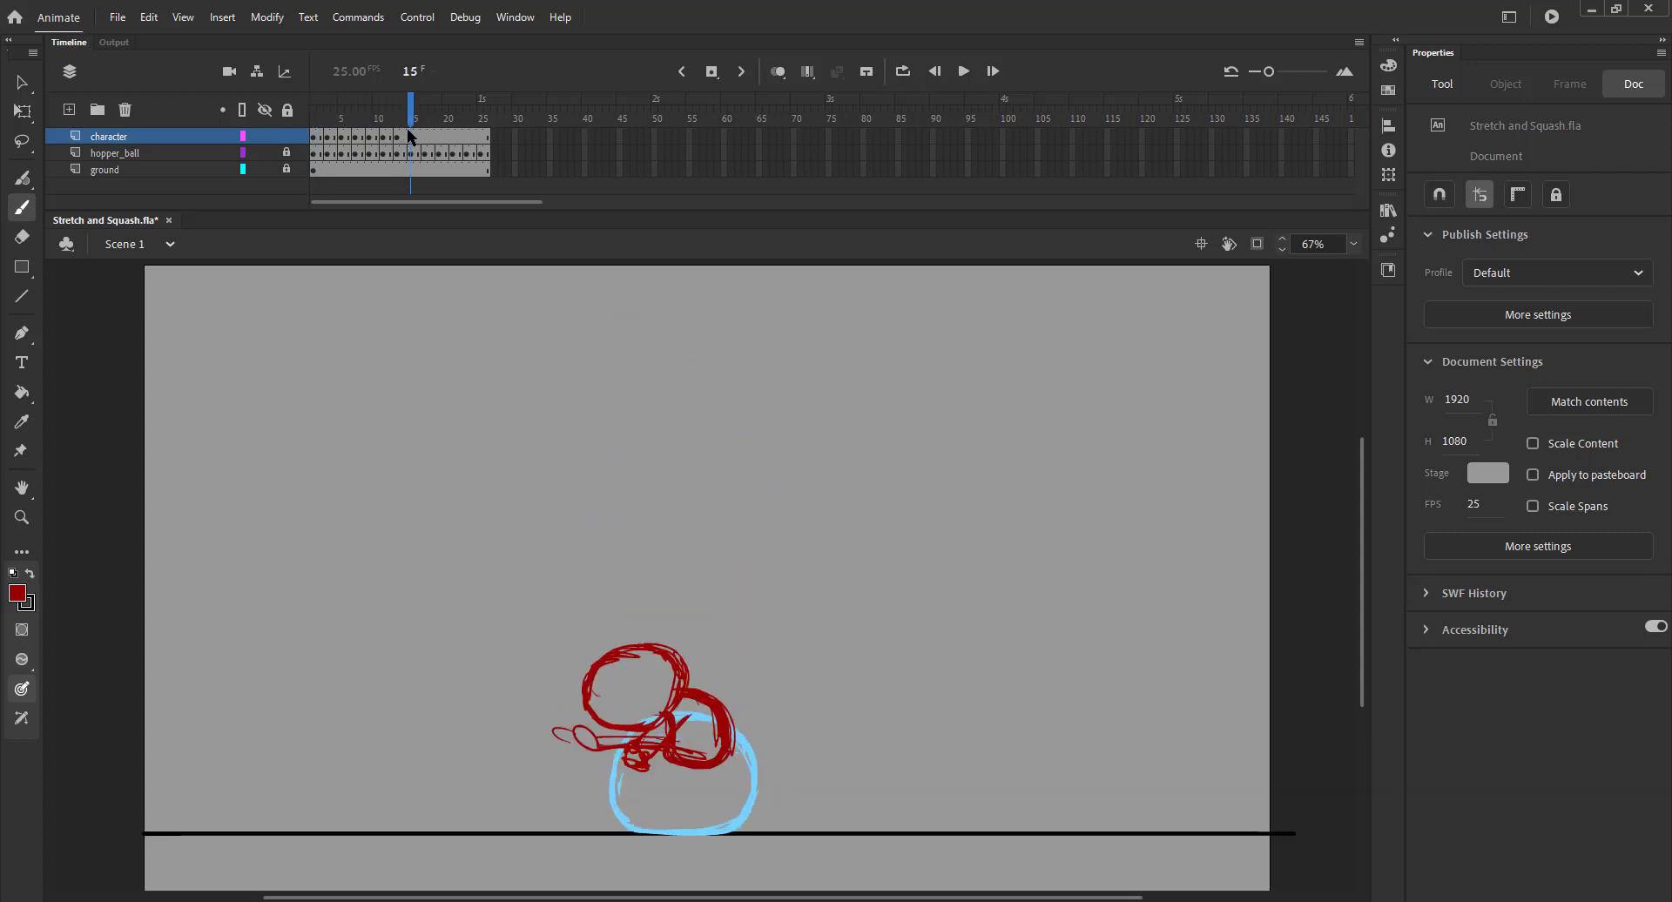
key(F7)
click(778, 72)
click(509, 193)
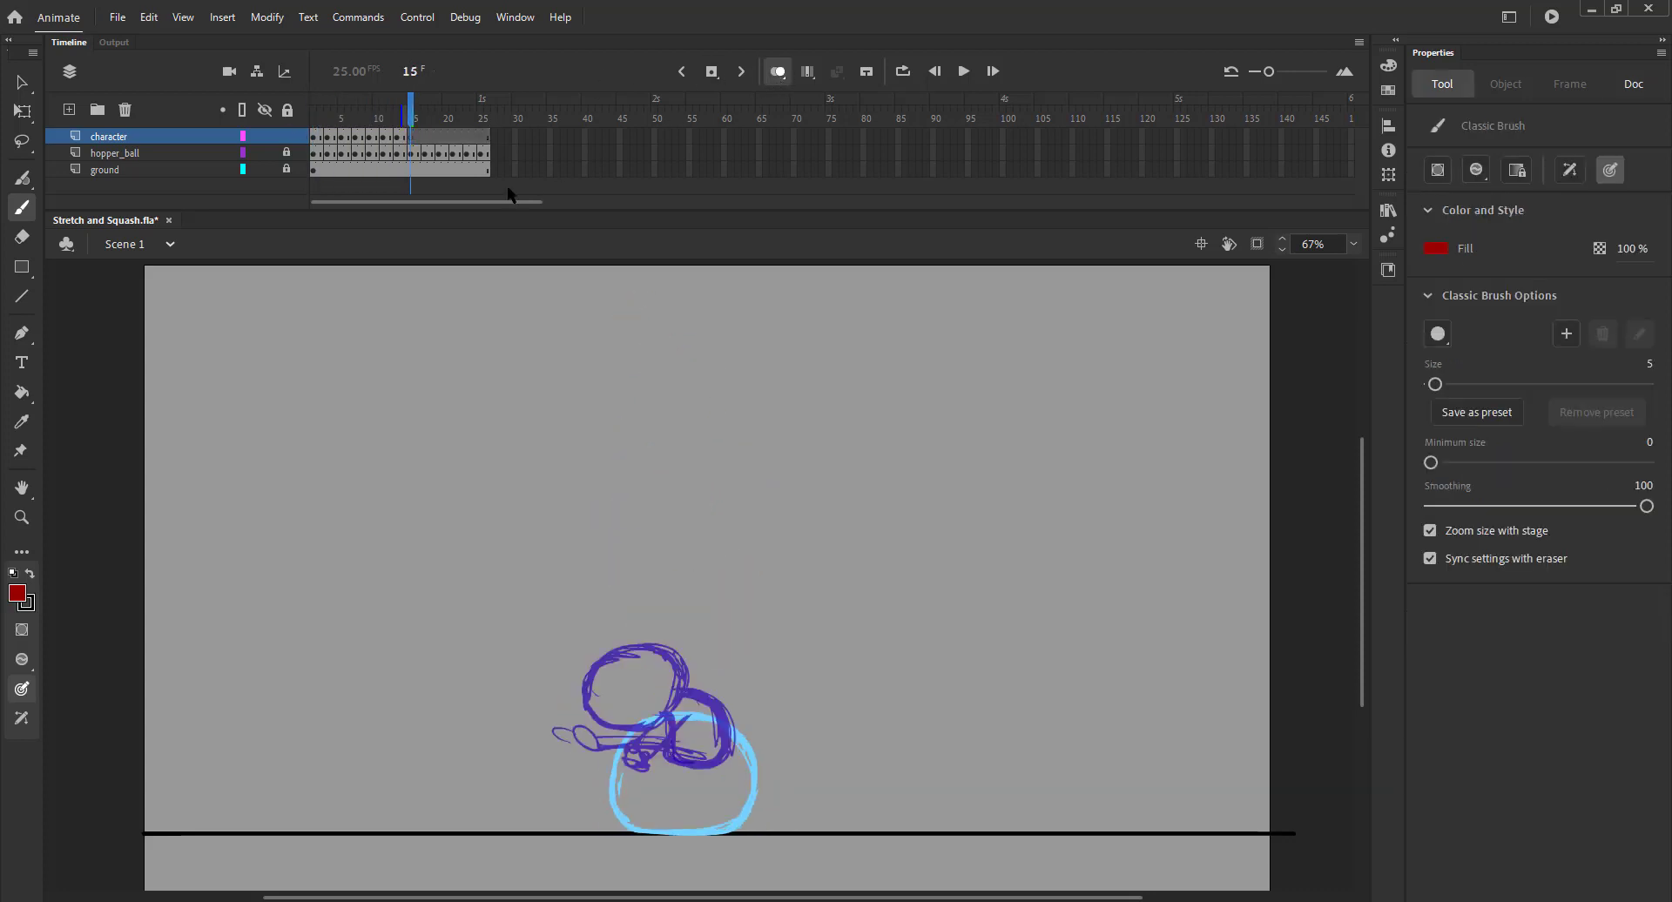
key(ctrl+s)
Step: Draw the round head and hunched torso on frame 15, close to the previous pose, and save the file
mouse_move(610, 665)
mouse_down()
mouse_move(586, 707)
mouse_move(661, 653)
mouse_move(582, 693)
mouse_move(601, 726)
mouse_move(635, 733)
mouse_move(655, 652)
mouse_move(613, 645)
mouse_move(587, 672)
mouse_move(653, 641)
mouse_move(649, 719)
mouse_move(599, 717)
mouse_move(694, 669)
mouse_move(736, 707)
mouse_move(734, 738)
mouse_move(710, 754)
mouse_move(728, 746)
mouse_up()
key(ctrl+z)
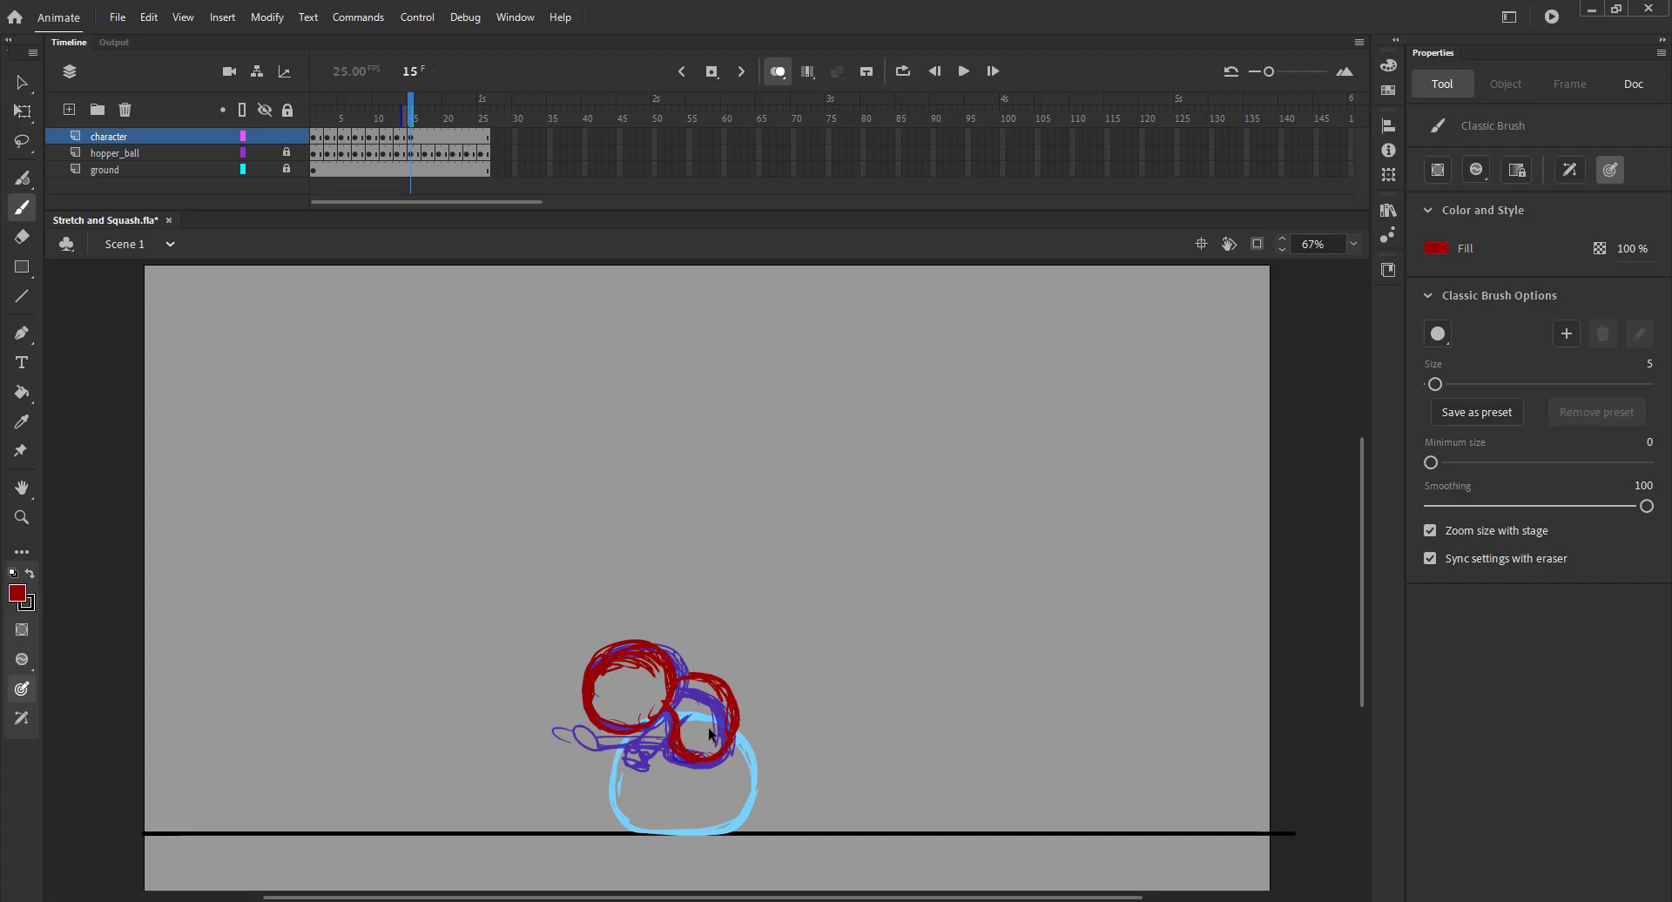
key(ctrl+s)
Step: Draw the legs with feet and the arm holding the handle on frame 15, and turn off onion skinning
mouse_move(711, 762)
mouse_down()
mouse_move(731, 749)
mouse_move(619, 764)
mouse_move(594, 750)
mouse_up()
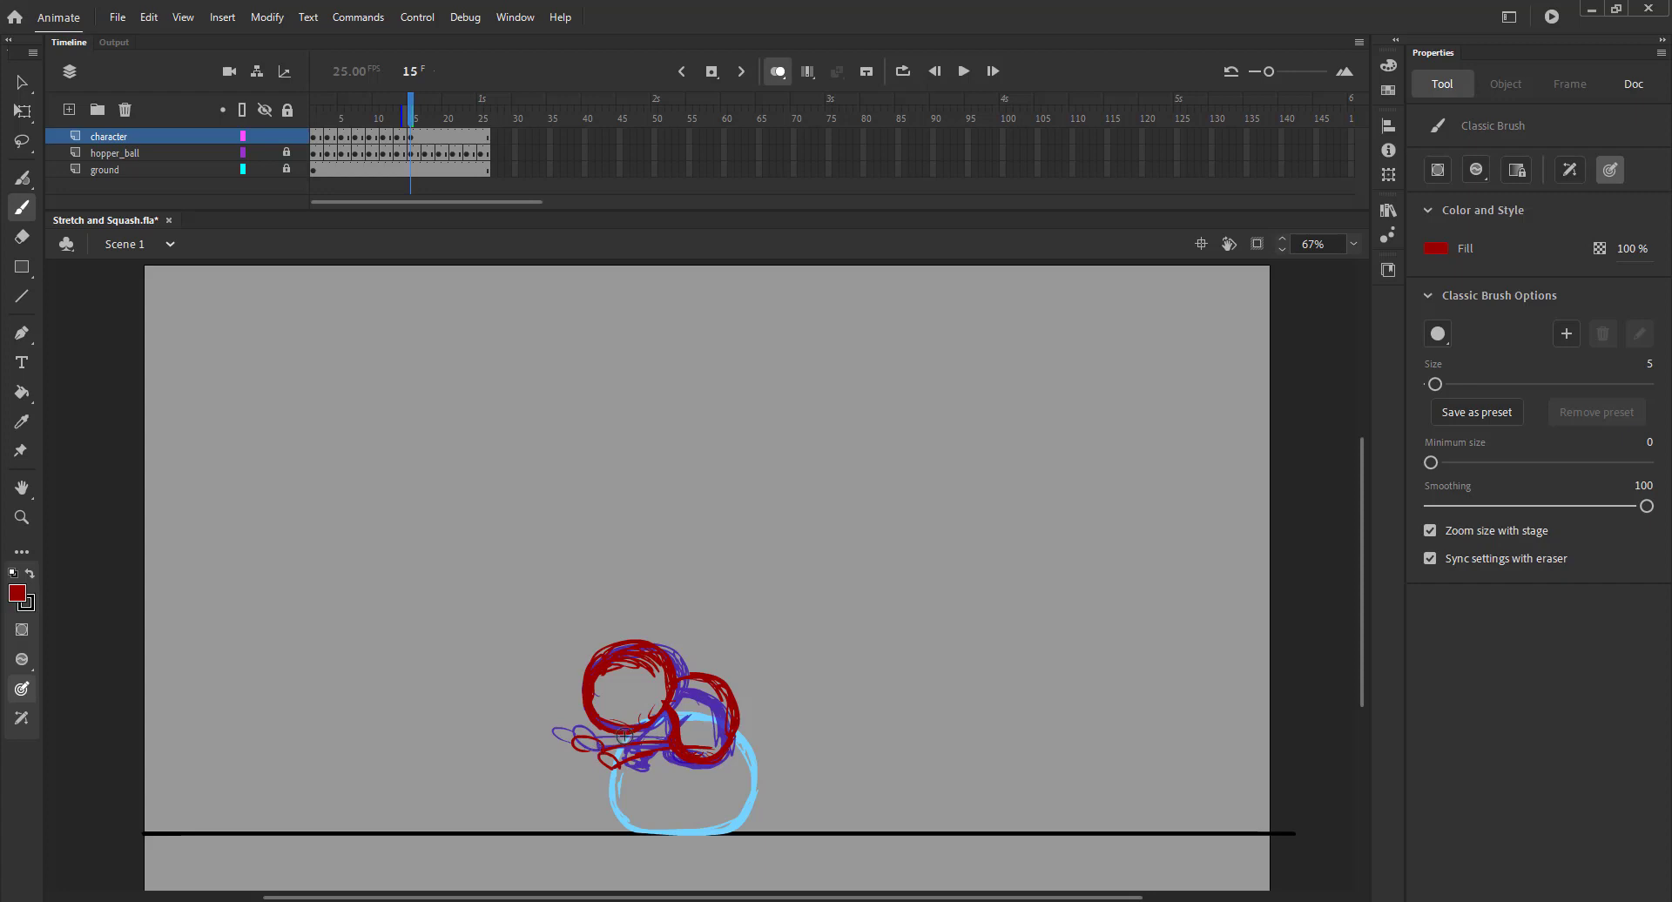
drag(695, 700, 688, 740)
key(ctrl+z)
click(777, 72)
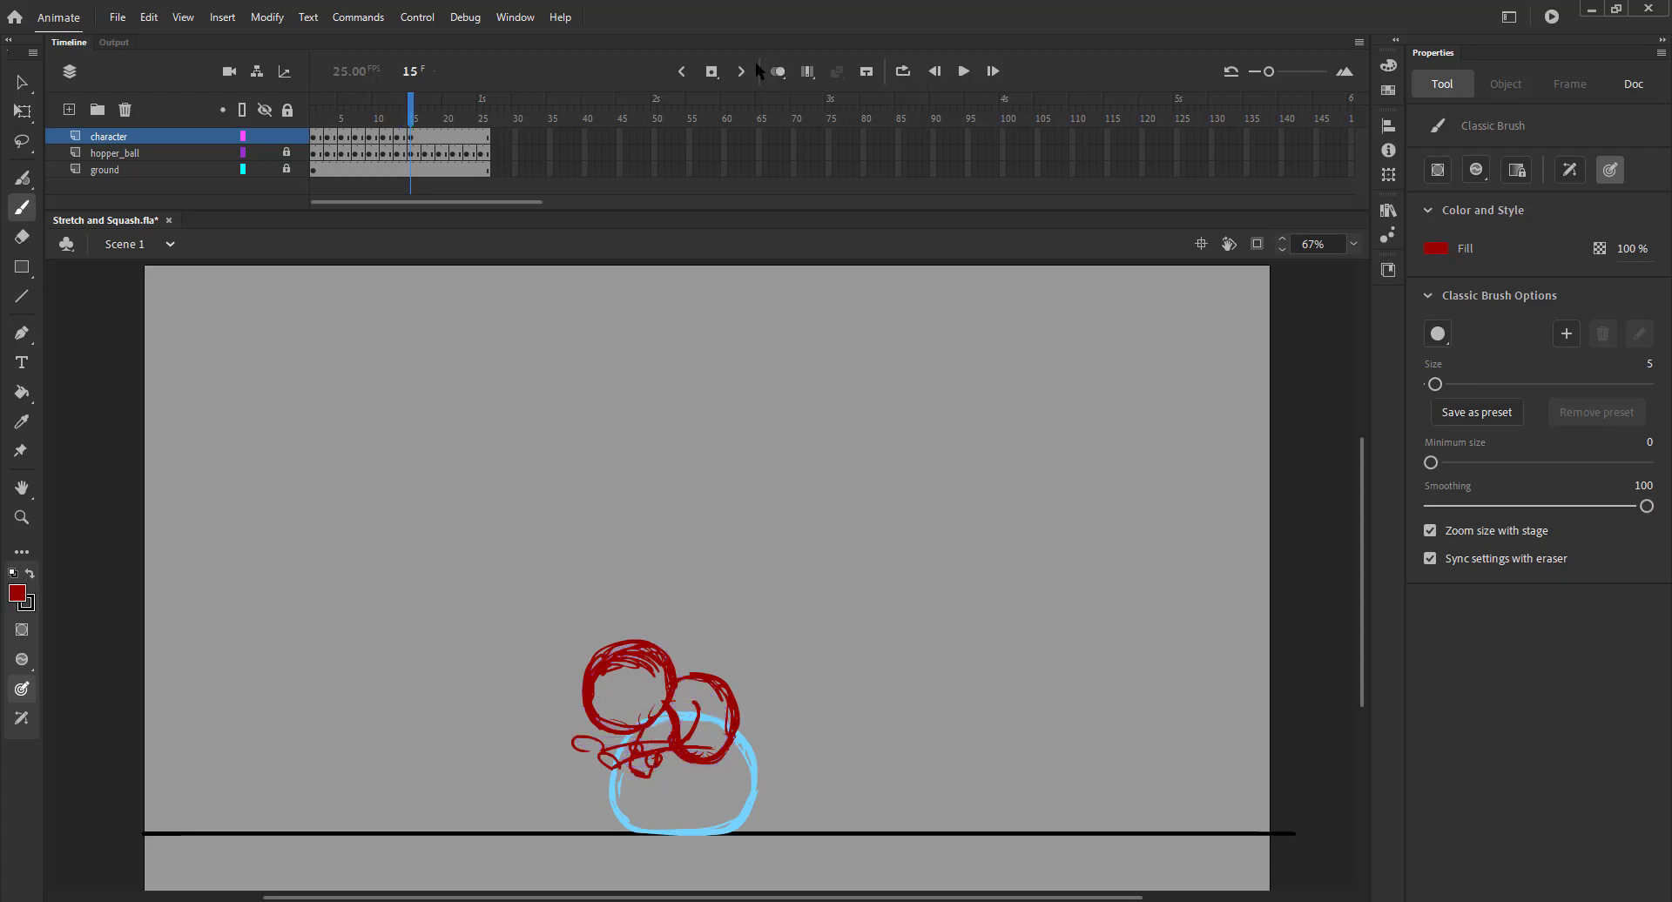
Step: Insert a blank keyframe at frame 17 on the character layer, turn on onion skinning and save the file
mouse_move(411, 115)
mouse_down()
mouse_move(305, 128)
mouse_move(421, 135)
mouse_up()
key(F7)
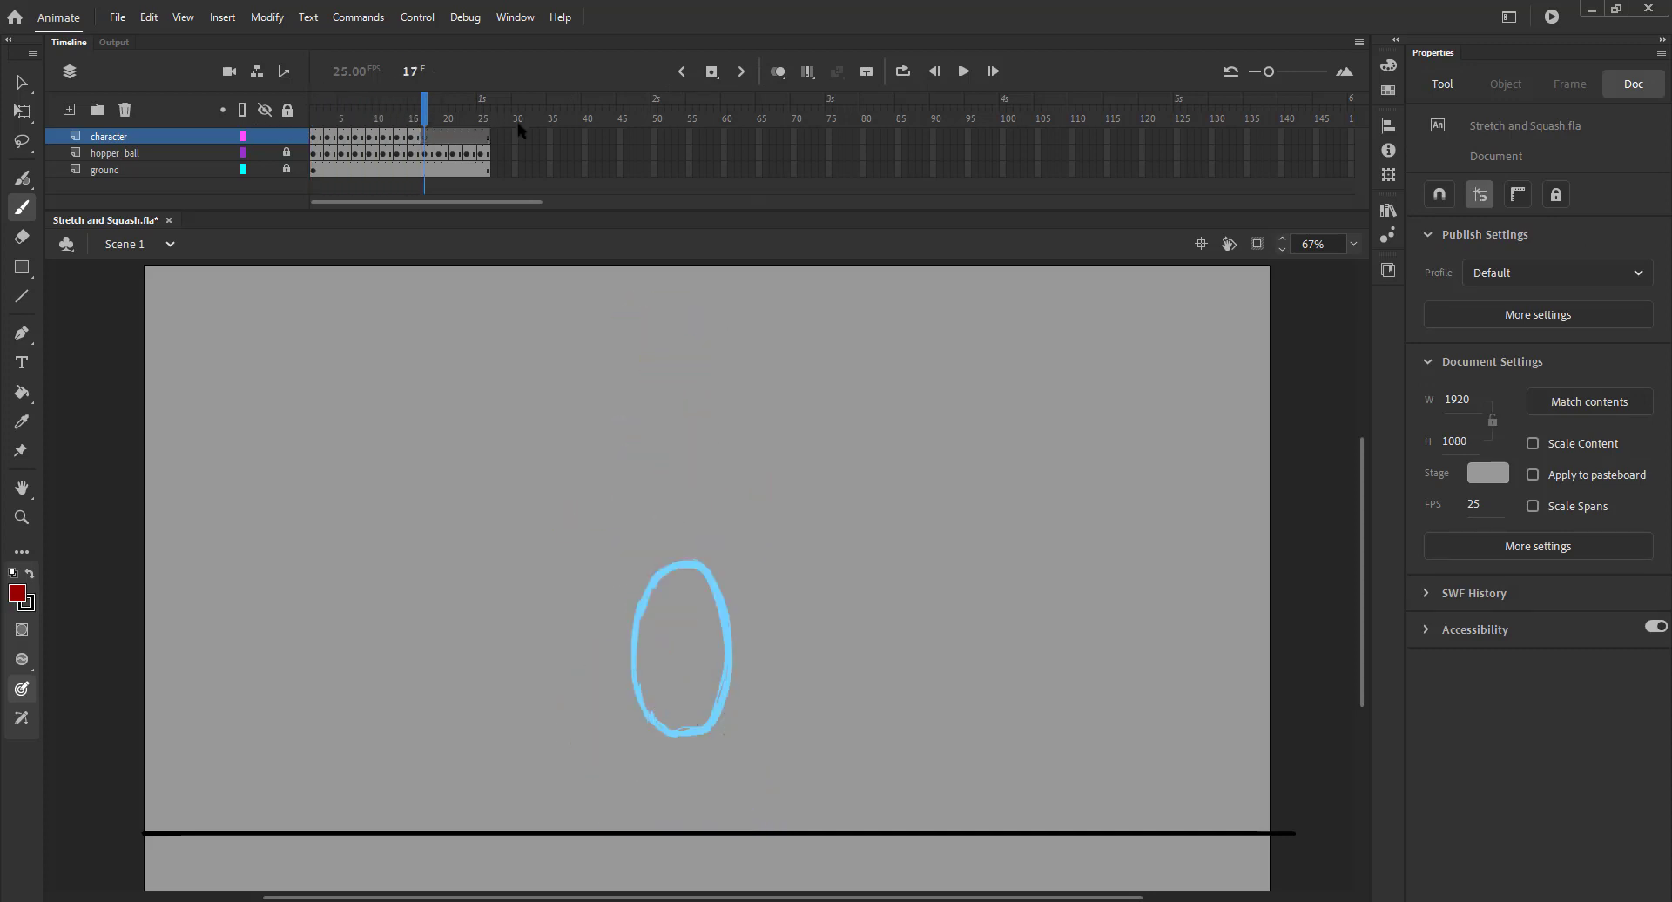
click(778, 71)
key(ctrl+s)
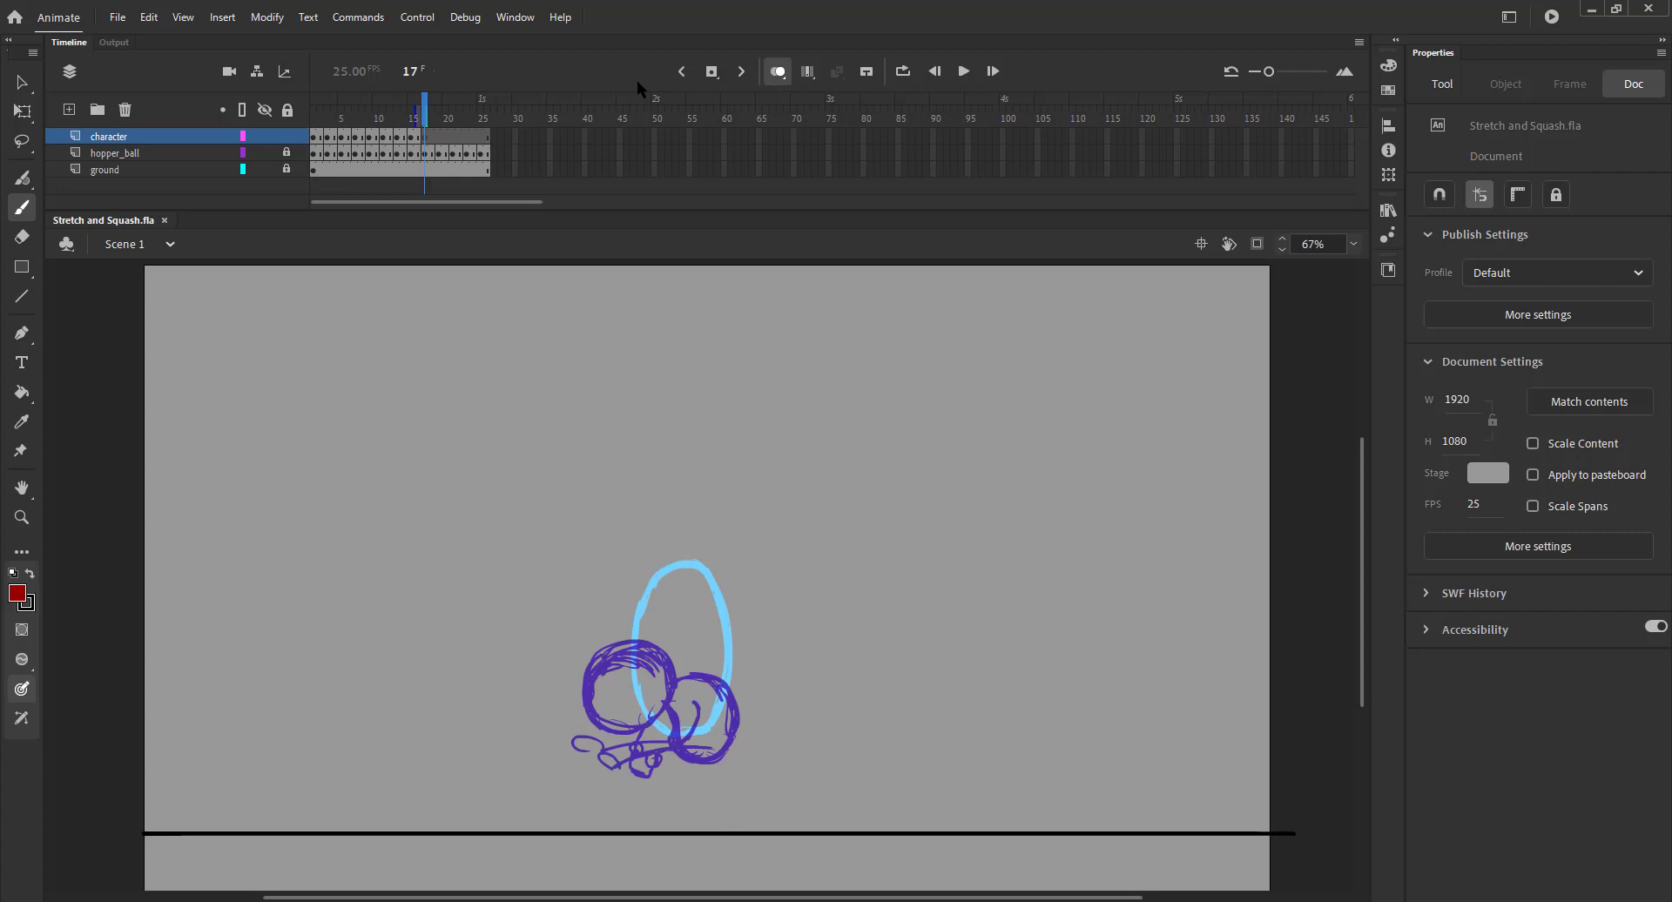
Step: Draw a tilted round head with curved facial guides well above the stretched ball in frame 17
key(b)
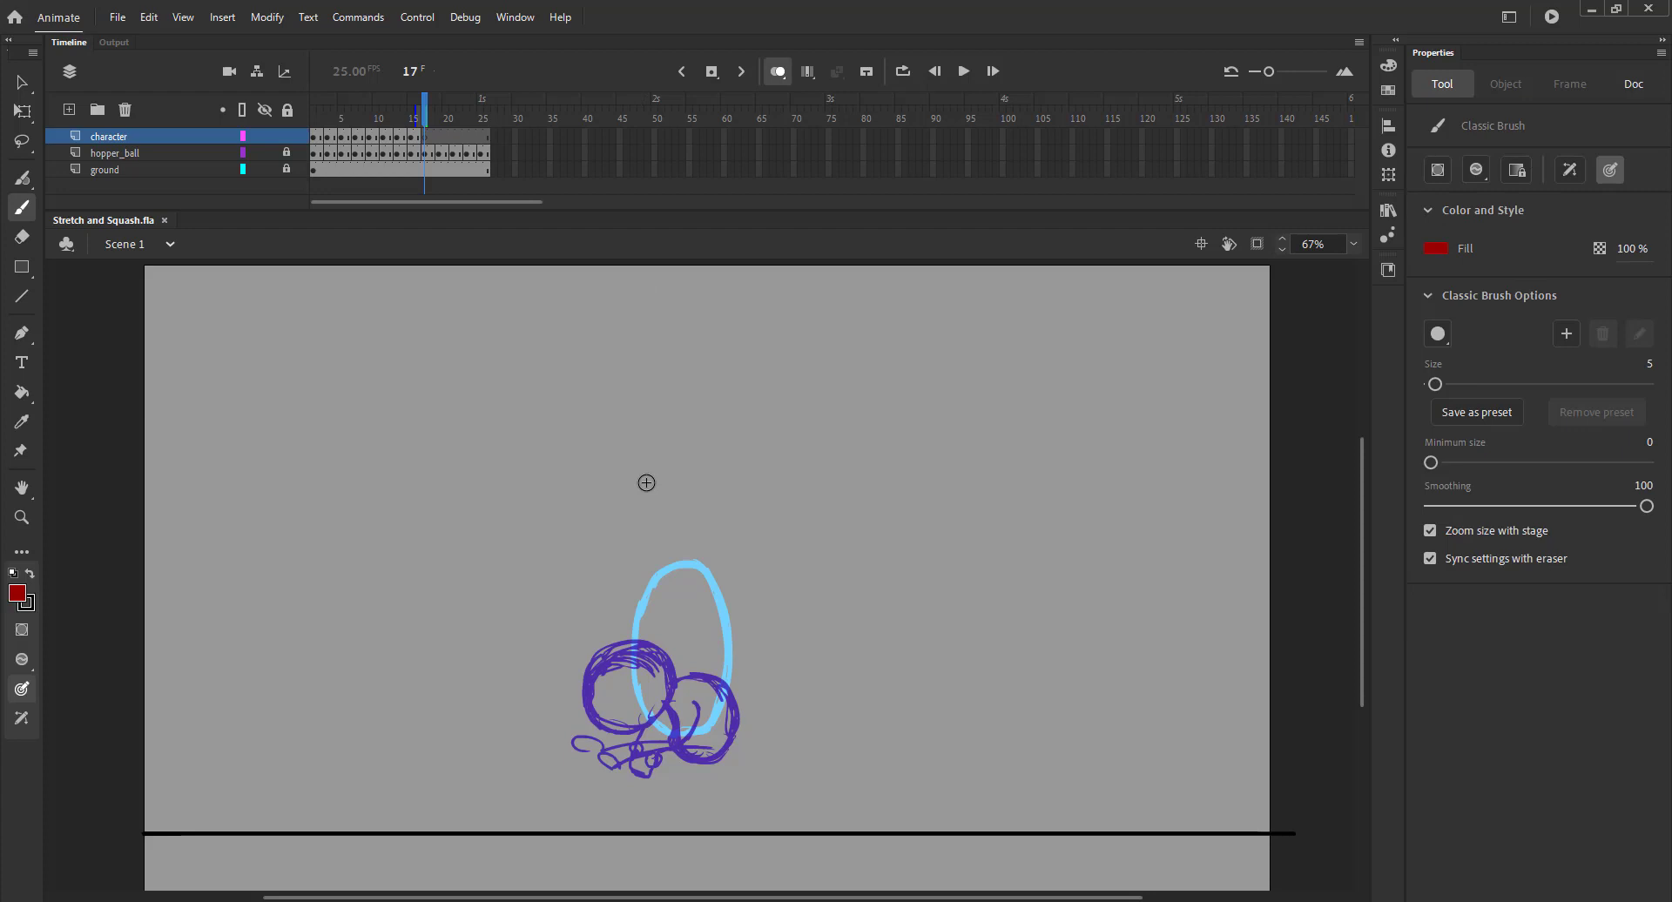
mouse_move(570, 678)
mouse_down()
mouse_move(574, 621)
mouse_move(637, 476)
mouse_move(692, 427)
mouse_move(633, 476)
mouse_move(695, 442)
mouse_move(668, 404)
mouse_move(623, 426)
mouse_up()
key(ctrl+z)
drag(648, 396, 617, 427)
mouse_move(634, 406)
mouse_down()
mouse_move(607, 451)
mouse_move(640, 483)
mouse_up()
mouse_move(620, 474)
mouse_down()
mouse_move(667, 479)
mouse_move(711, 432)
mouse_move(684, 389)
mouse_move(637, 404)
mouse_move(697, 447)
mouse_move(697, 470)
mouse_move(669, 479)
mouse_up()
mouse_move(684, 406)
mouse_down()
mouse_move(631, 435)
mouse_move(667, 477)
mouse_up()
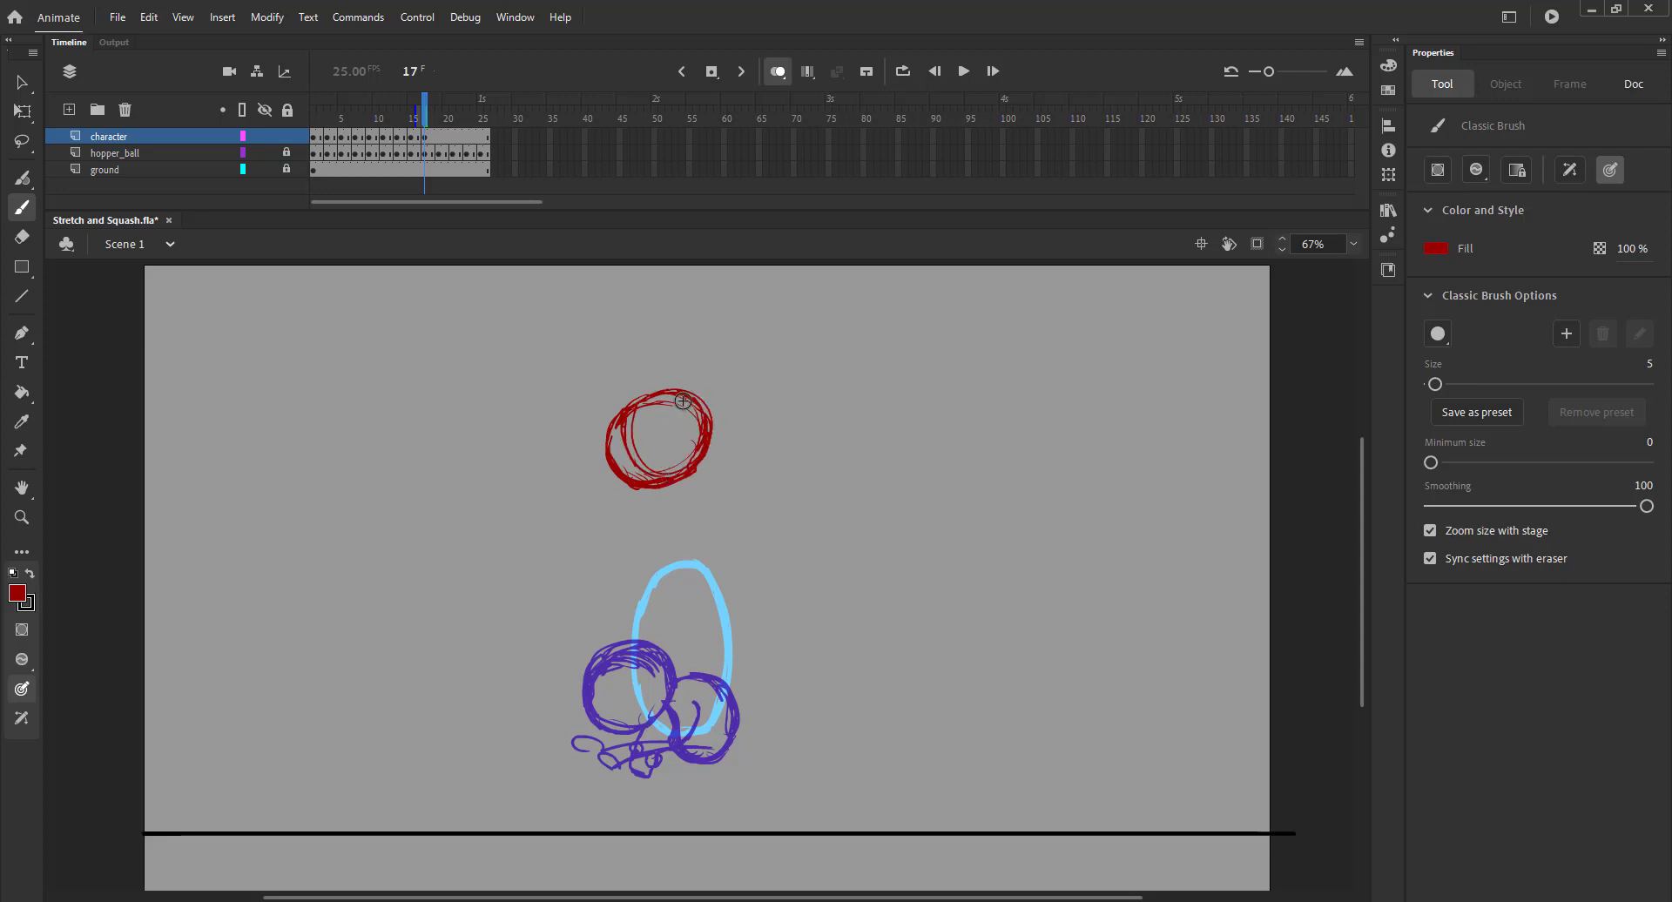
mouse_move(683, 403)
mouse_down()
mouse_move(633, 442)
mouse_move(668, 443)
mouse_up()
Step: Nudge the frame 17 head slightly down to a Y position of 226.5
key(ctrl+a)
key(Down)
key(Down)
key(Down)
key(Down)
key(Down)
key(Down)
key(Down)
key(Down)
key(Down)
key(Down)
key(Down)
key(Down)
key(Down)
key(Down)
key(Down)
key(Down)
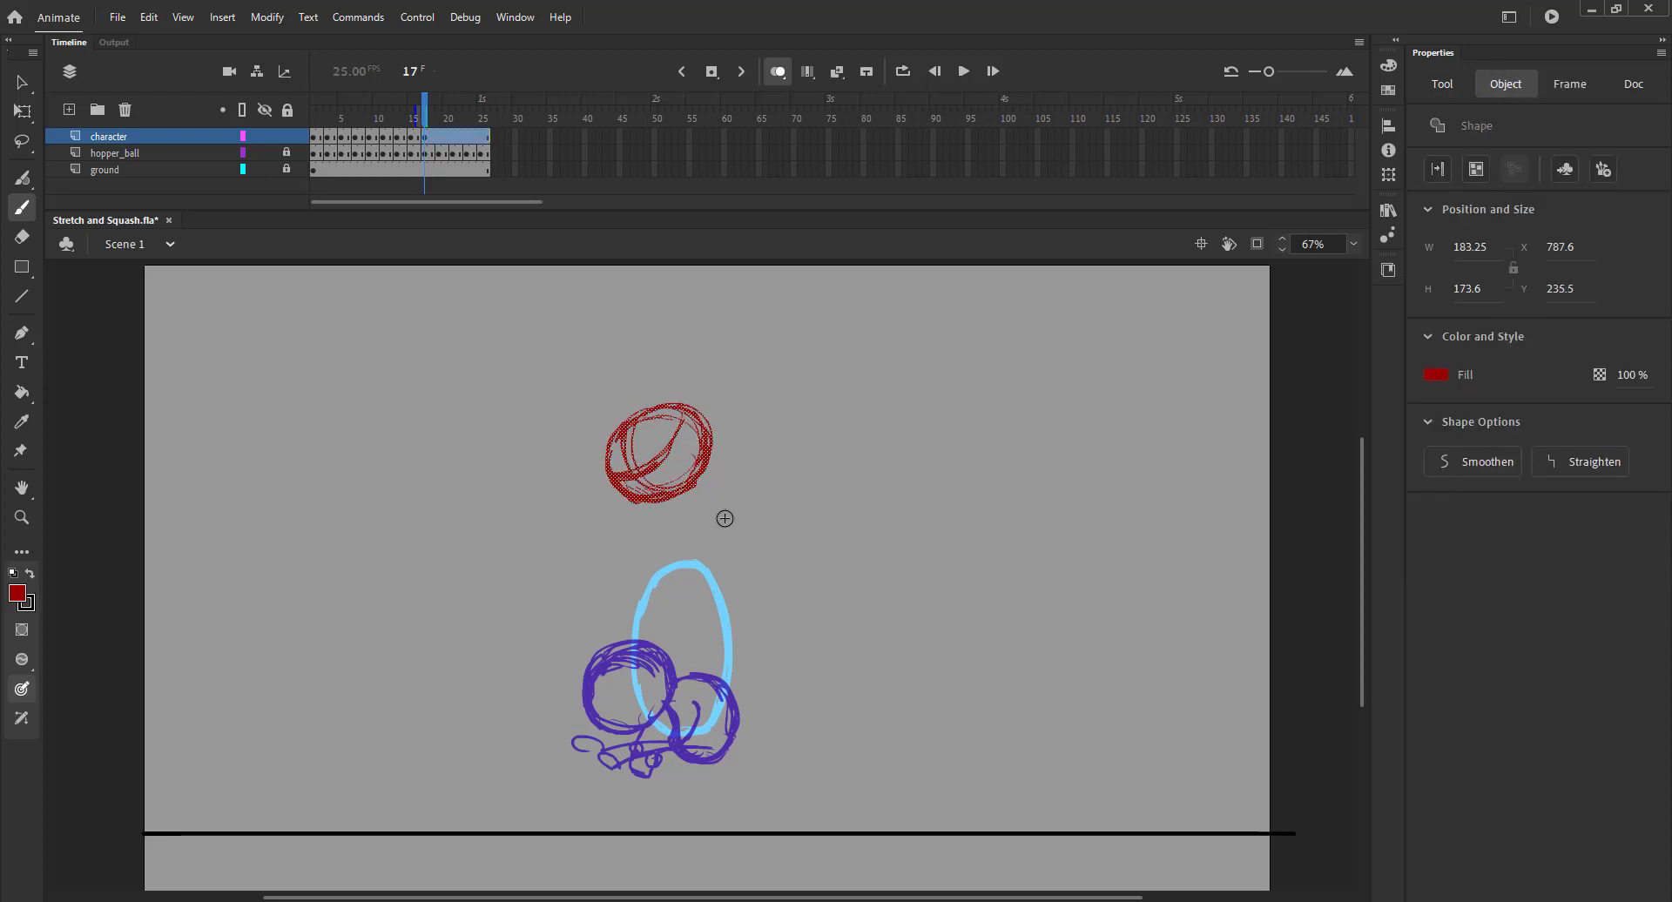
key(Up)
key(Up)
key(Up)
key(Up)
key(Up)
key(Up)
key(Up)
key(Up)
Step: Draw a narrow neck and teardrop torso between the head and the ball on frame 17, and turn off onion skinning
drag(697, 472, 715, 554)
drag(683, 488, 663, 547)
mouse_move(677, 519)
mouse_down()
mouse_move(670, 555)
mouse_move(710, 562)
mouse_up()
mouse_move(699, 489)
mouse_down()
mouse_move(717, 527)
mouse_move(691, 572)
mouse_up()
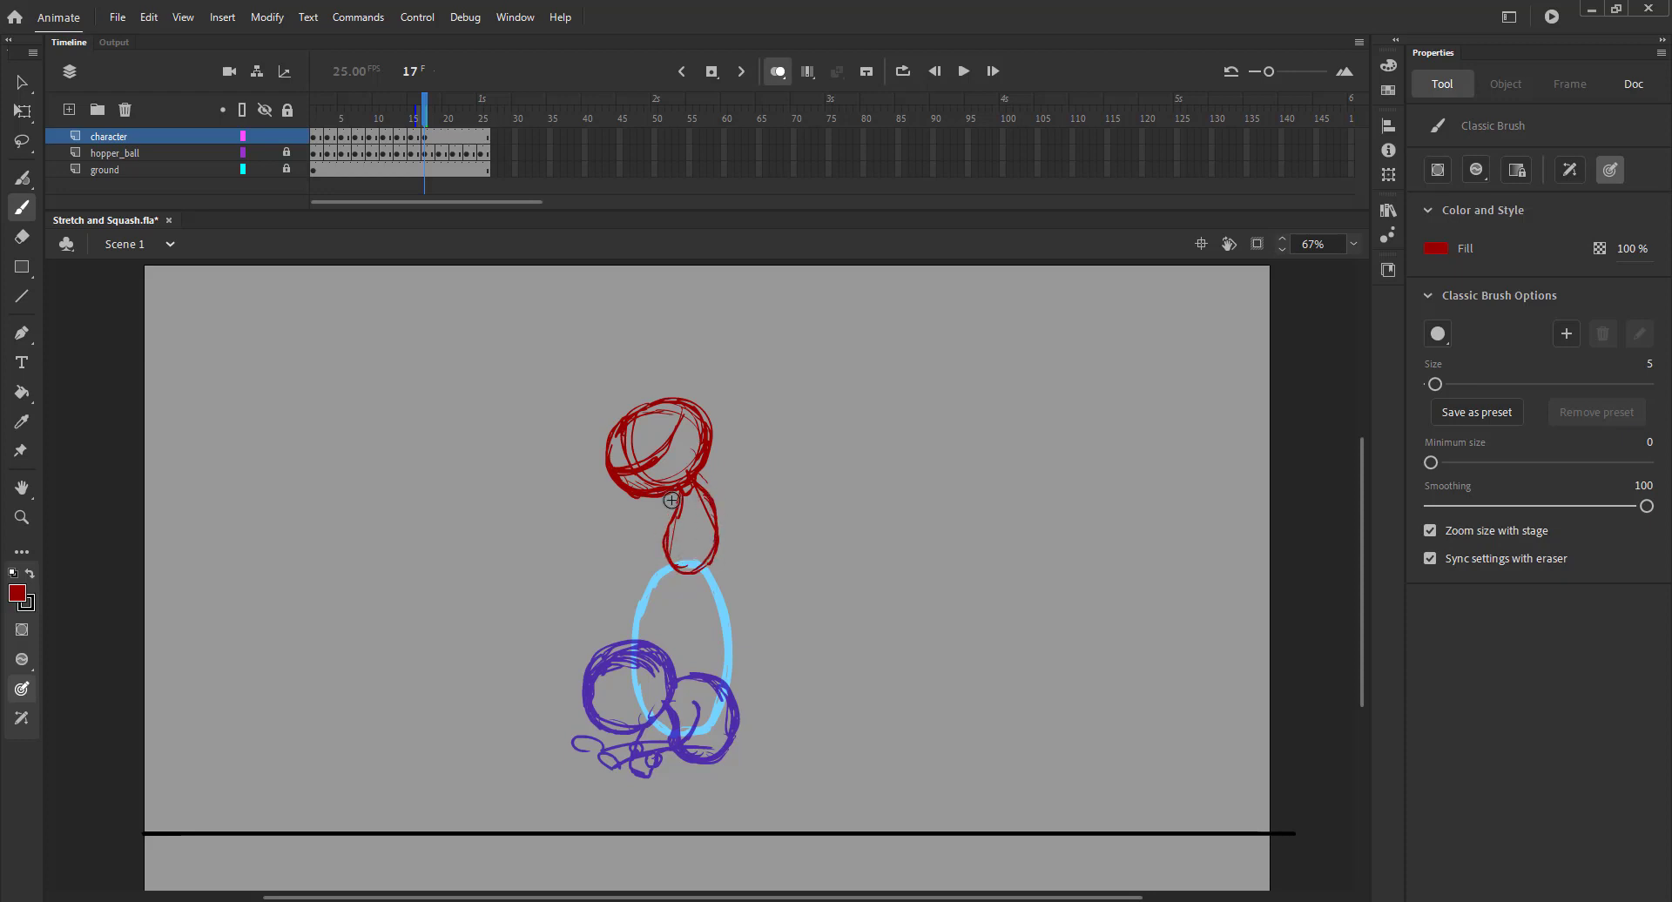
click(778, 71)
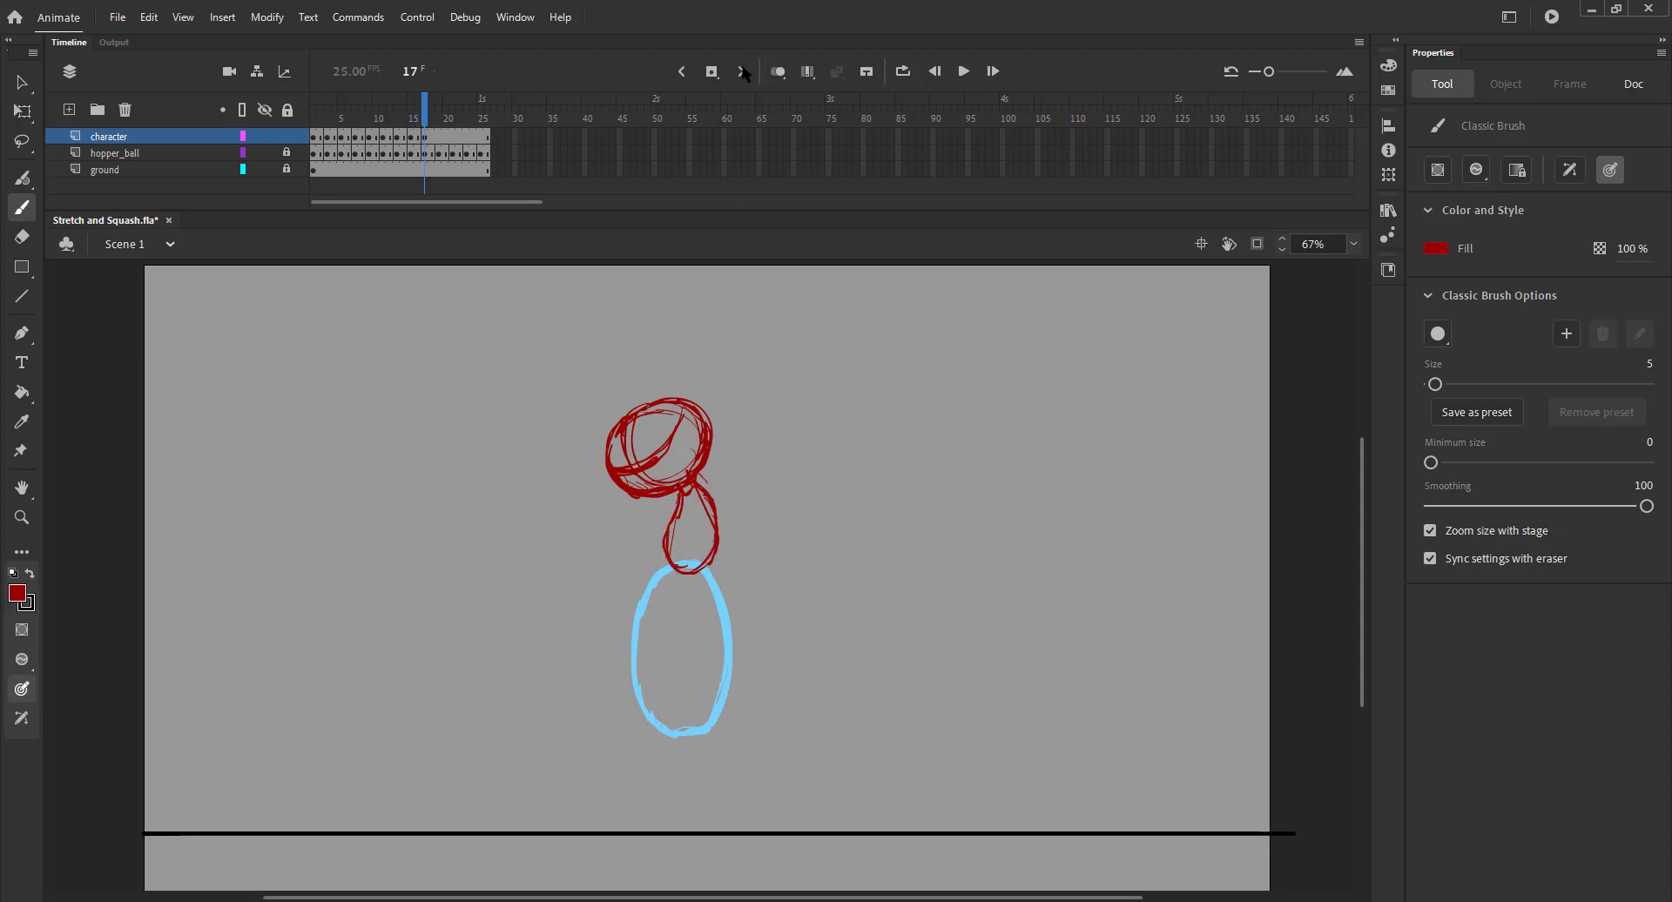
Step: Compare frame 17 with the preceding frames and scale its head down to about 174 by 165 px
mouse_move(407, 115)
mouse_down()
mouse_move(331, 117)
mouse_move(424, 125)
mouse_up()
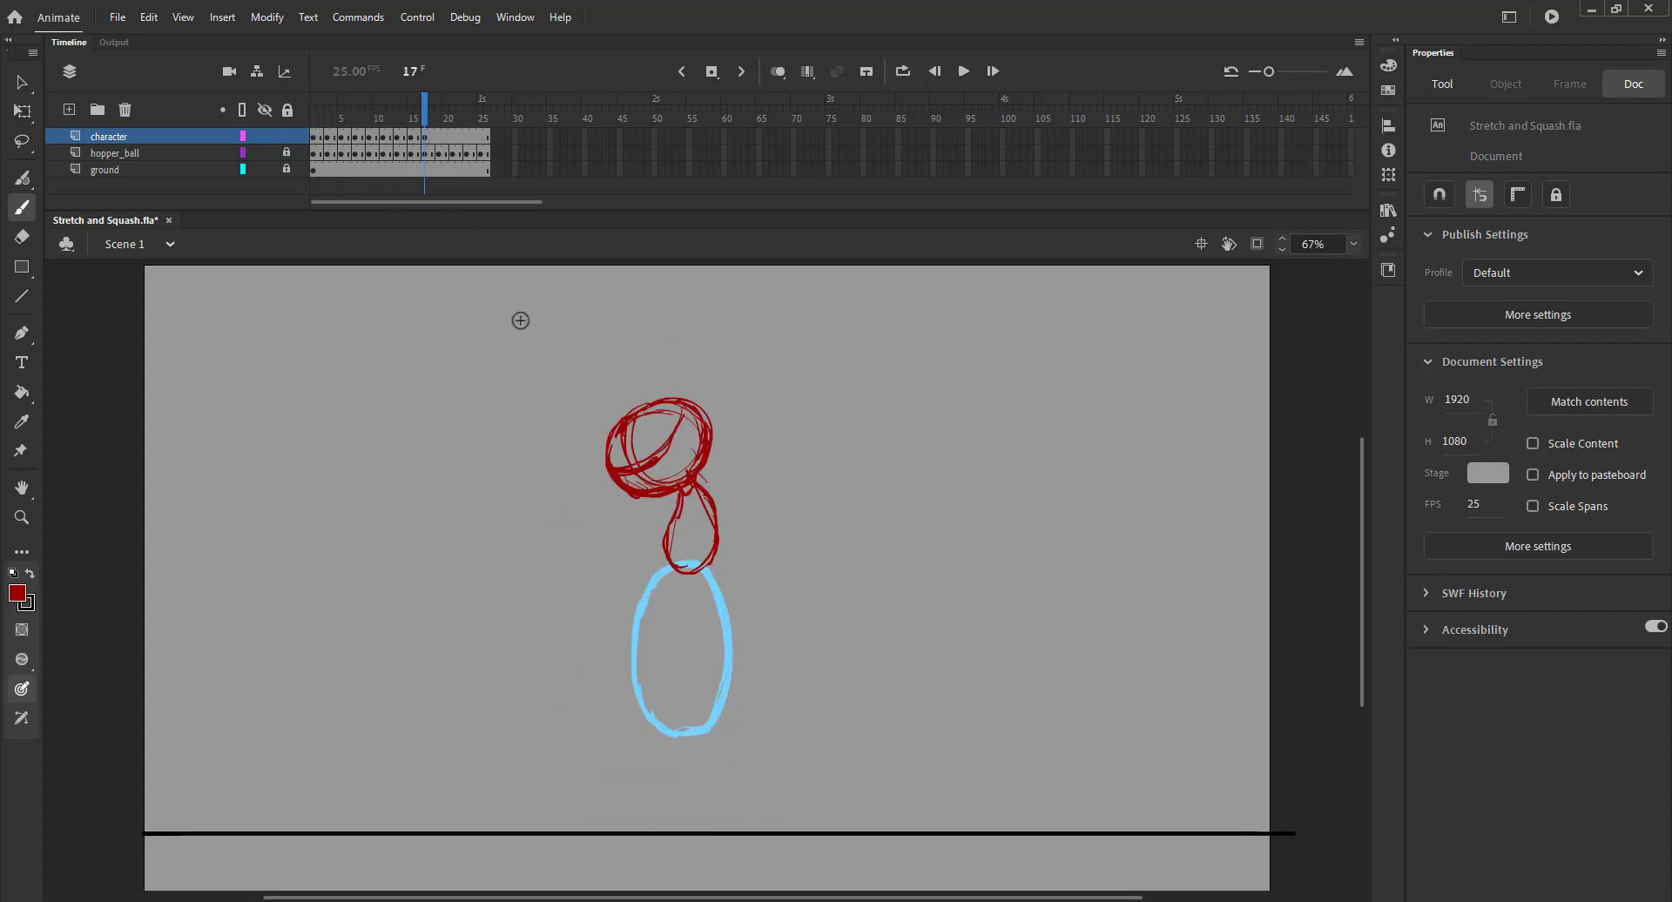
key(v)
drag(530, 344, 714, 493)
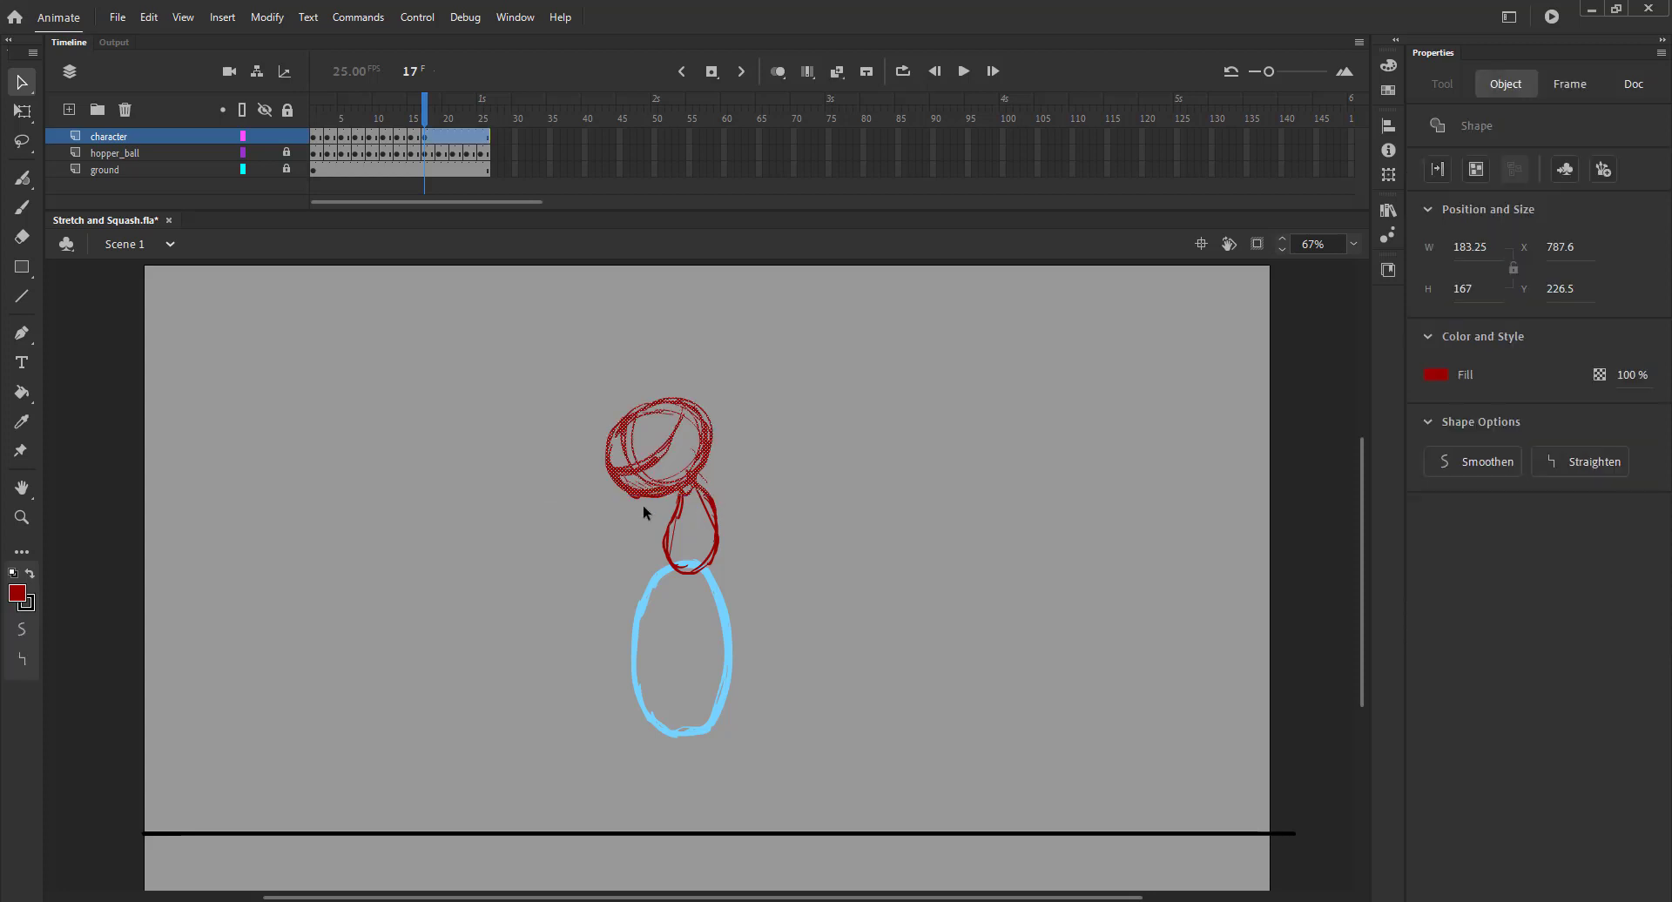
key(q)
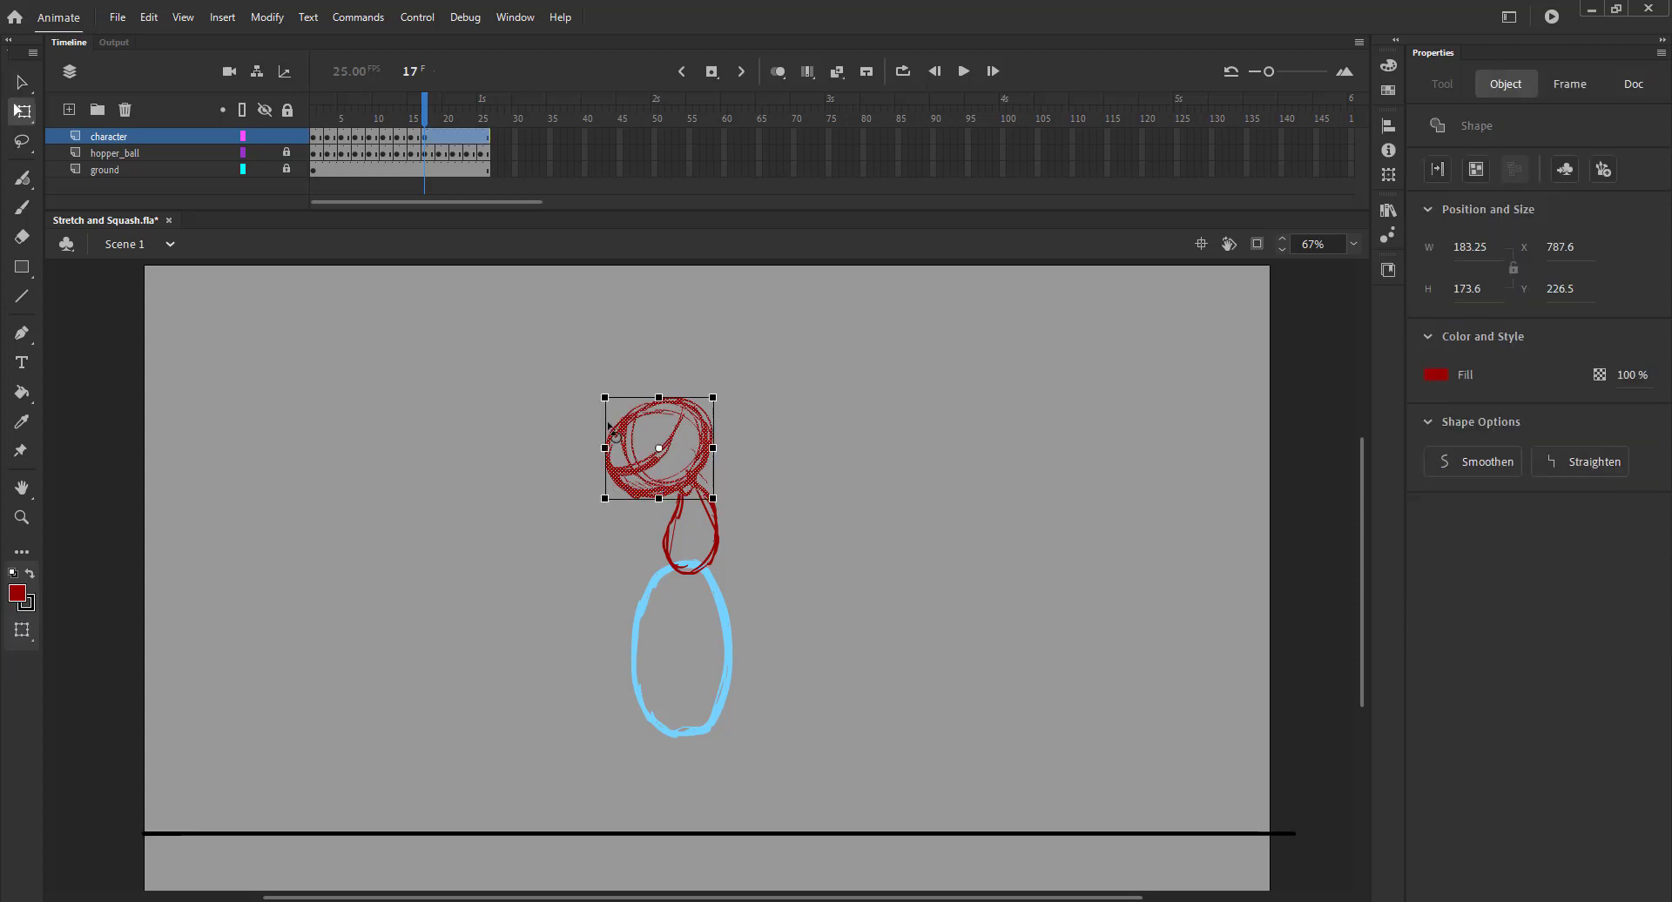
drag(604, 396, 608, 399)
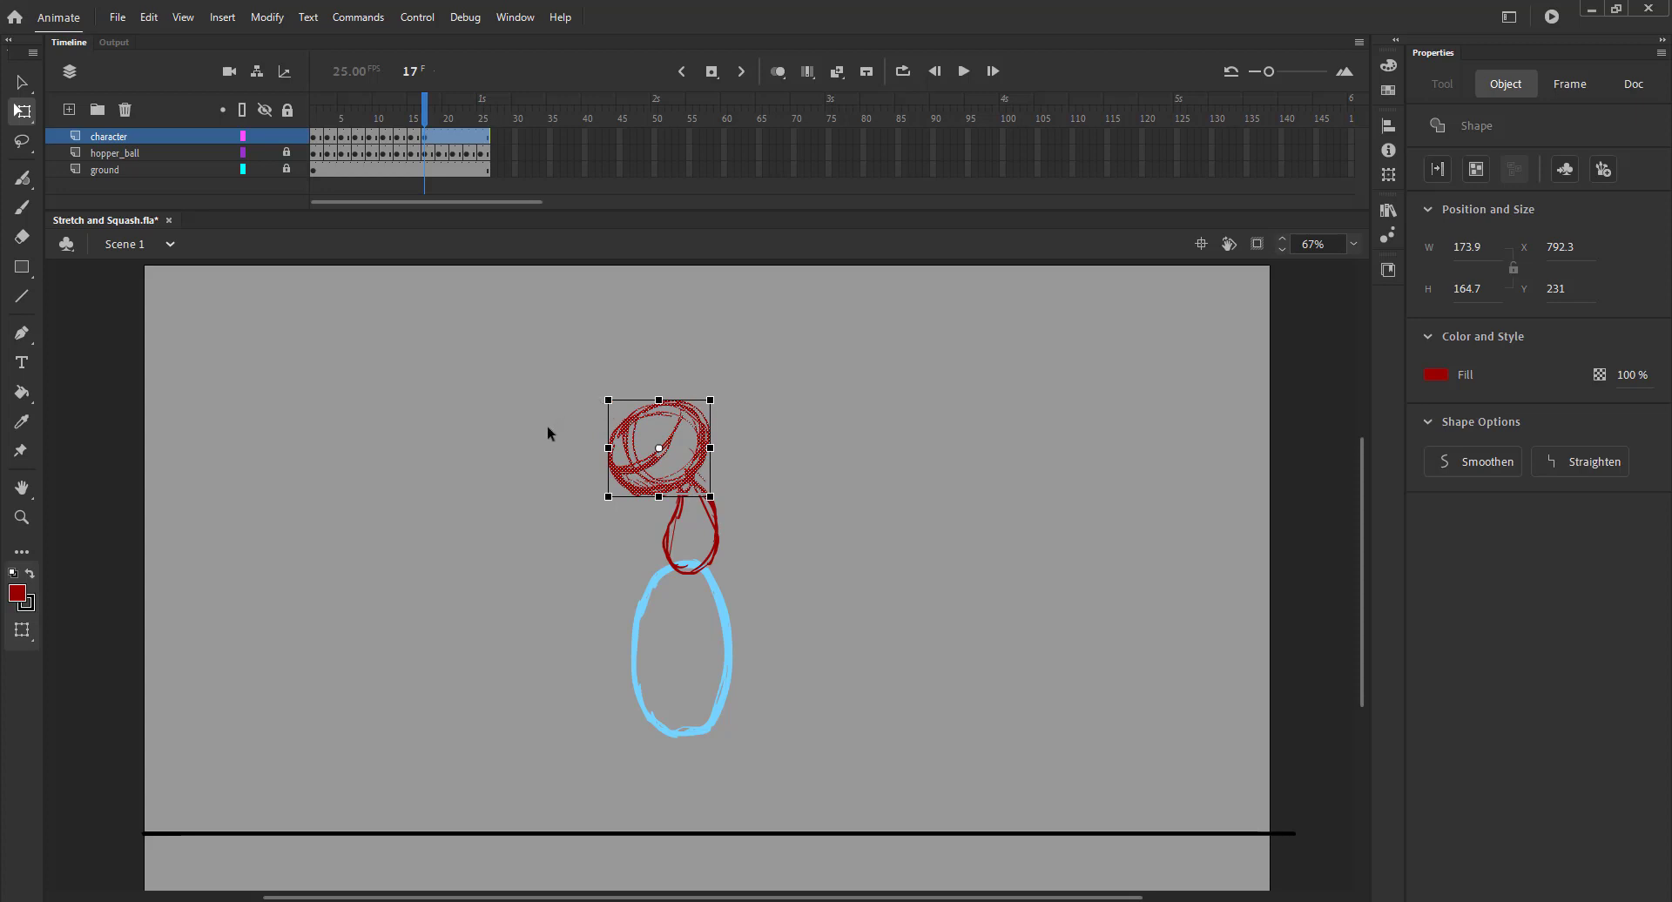
click(592, 446)
key(b)
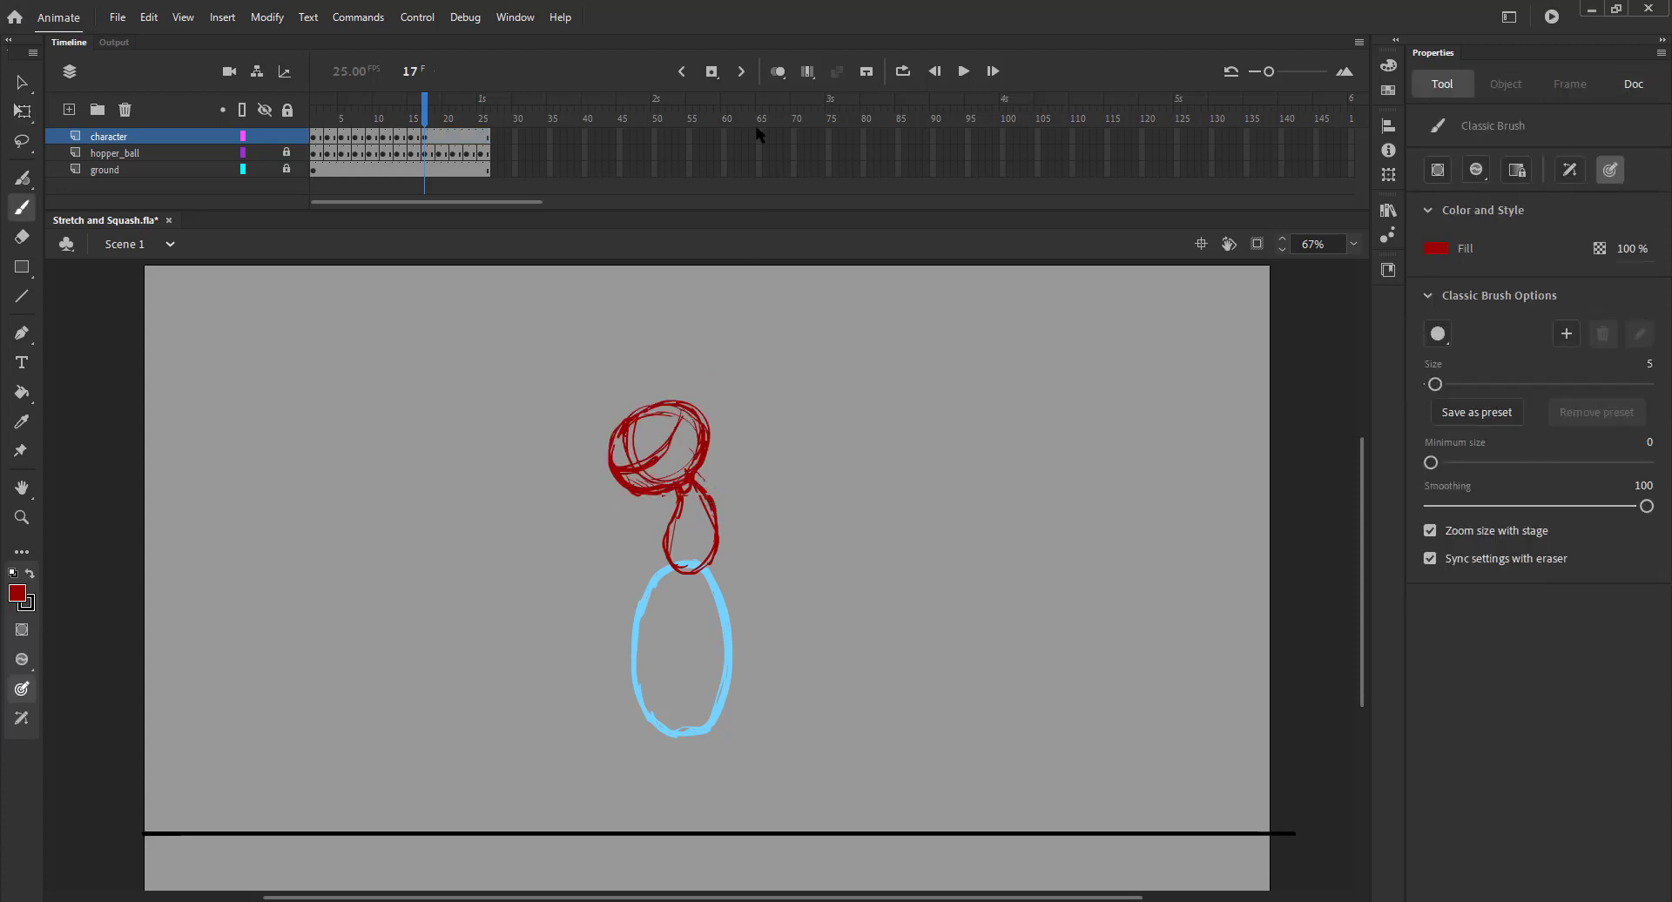
Step: With onion skinning on, draw both legs with feet and the arms reaching down to the ball on frame 17, and save the file
click(777, 71)
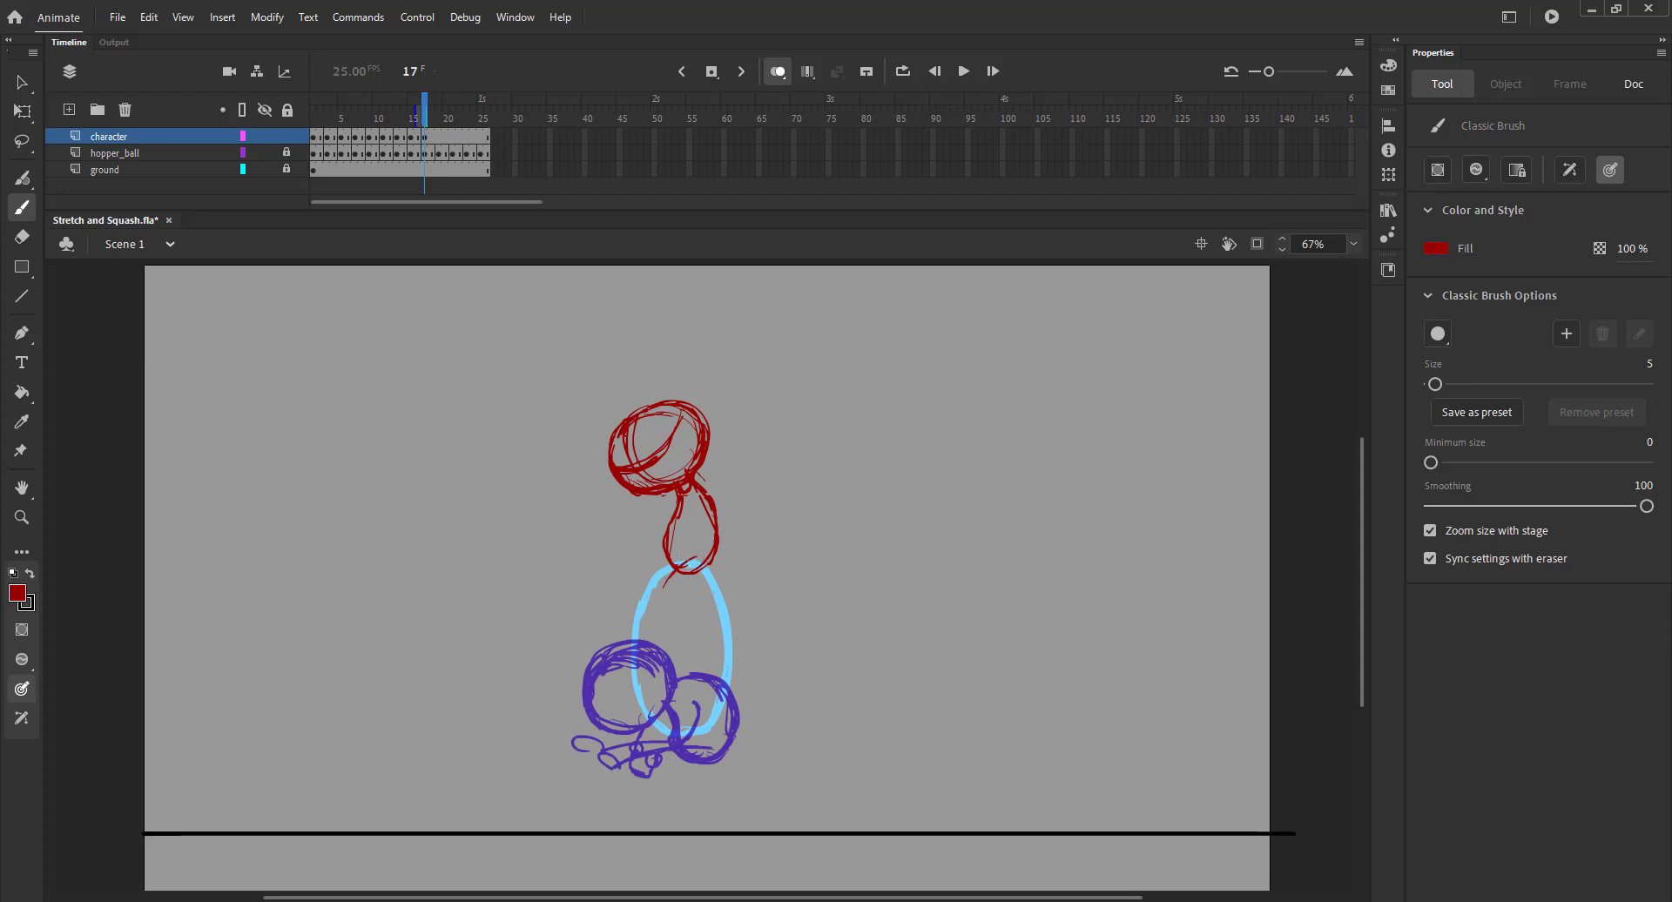
drag(689, 561, 644, 616)
drag(675, 547, 617, 600)
mouse_move(614, 594)
mouse_down()
mouse_move(596, 598)
mouse_move(619, 601)
mouse_up()
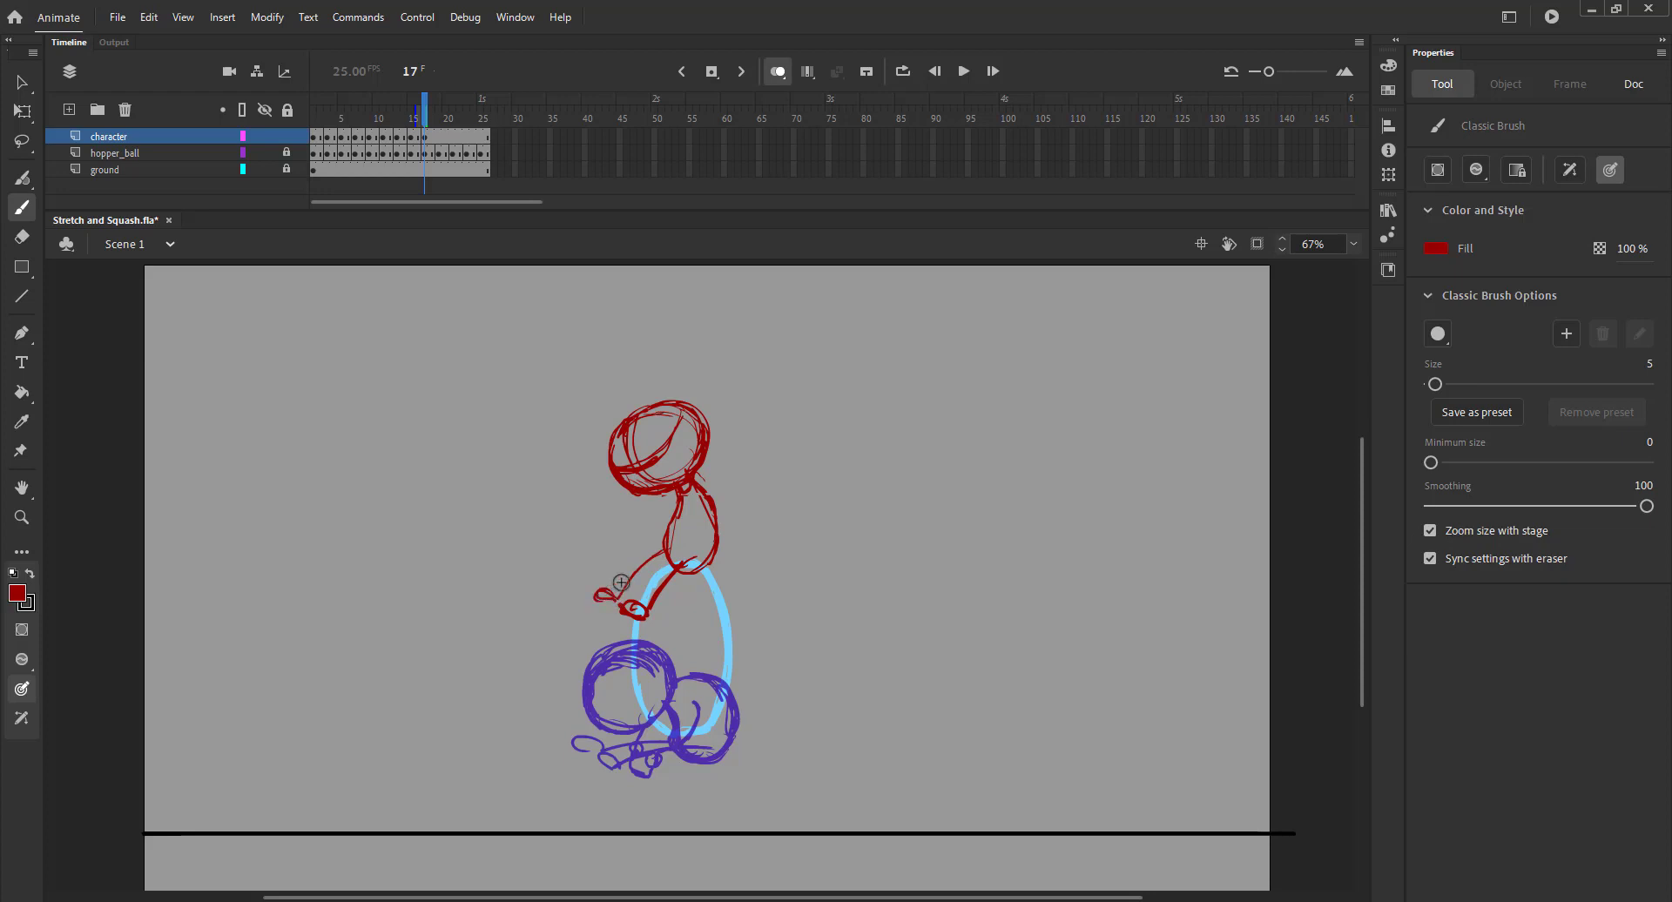
drag(698, 498, 646, 577)
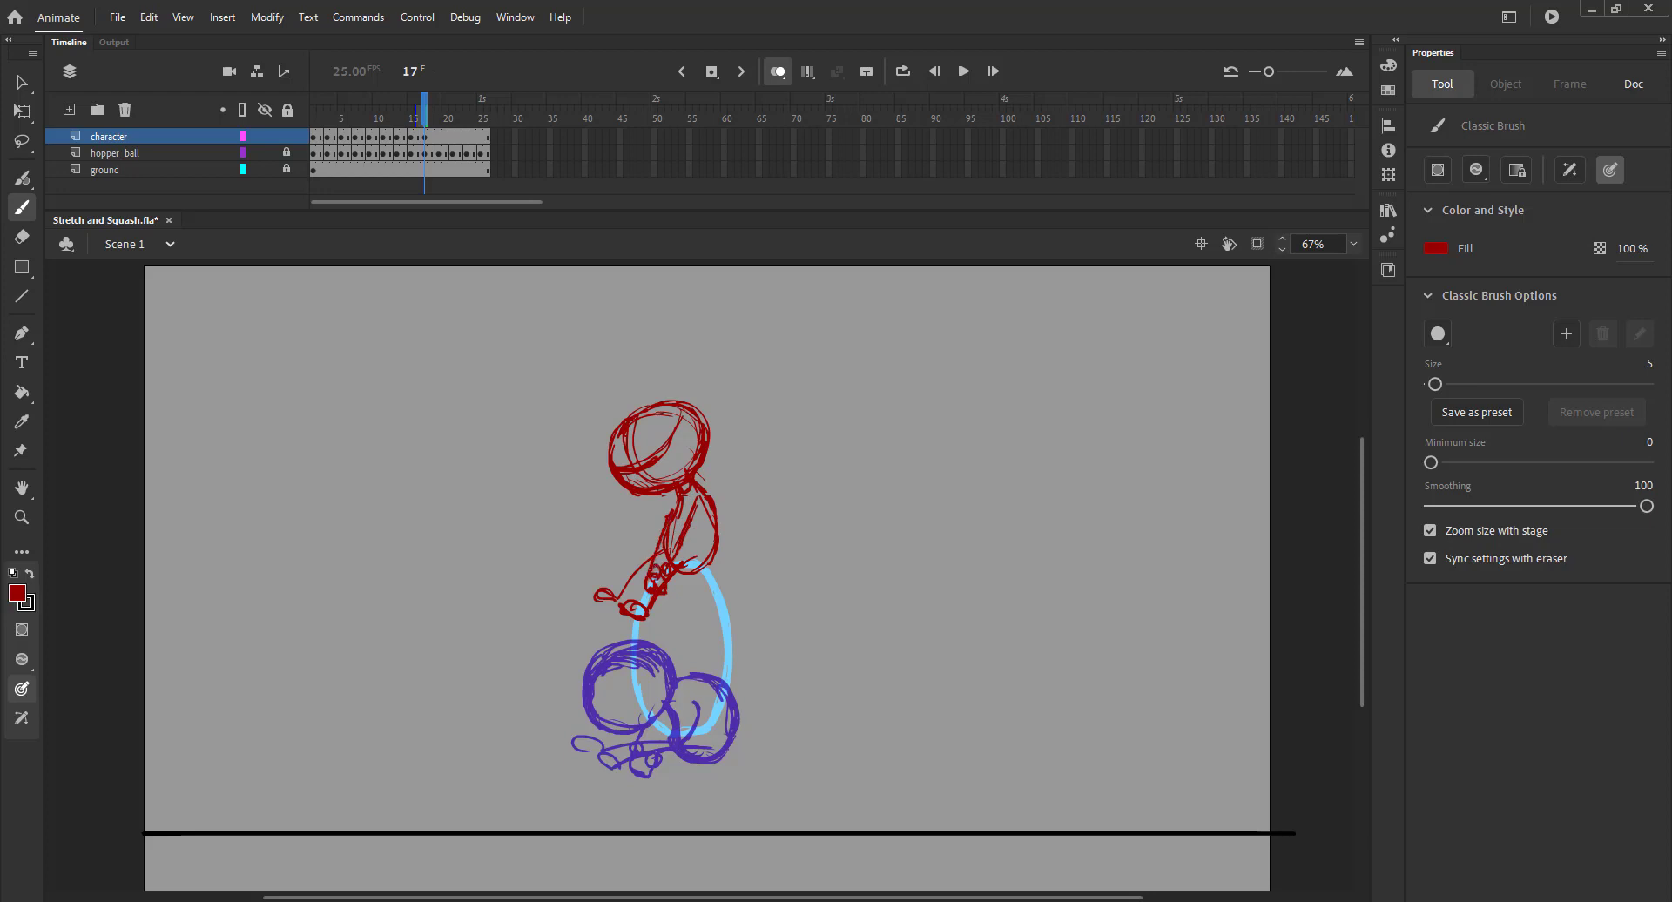
drag(681, 488, 666, 515)
key(ctrl+s)
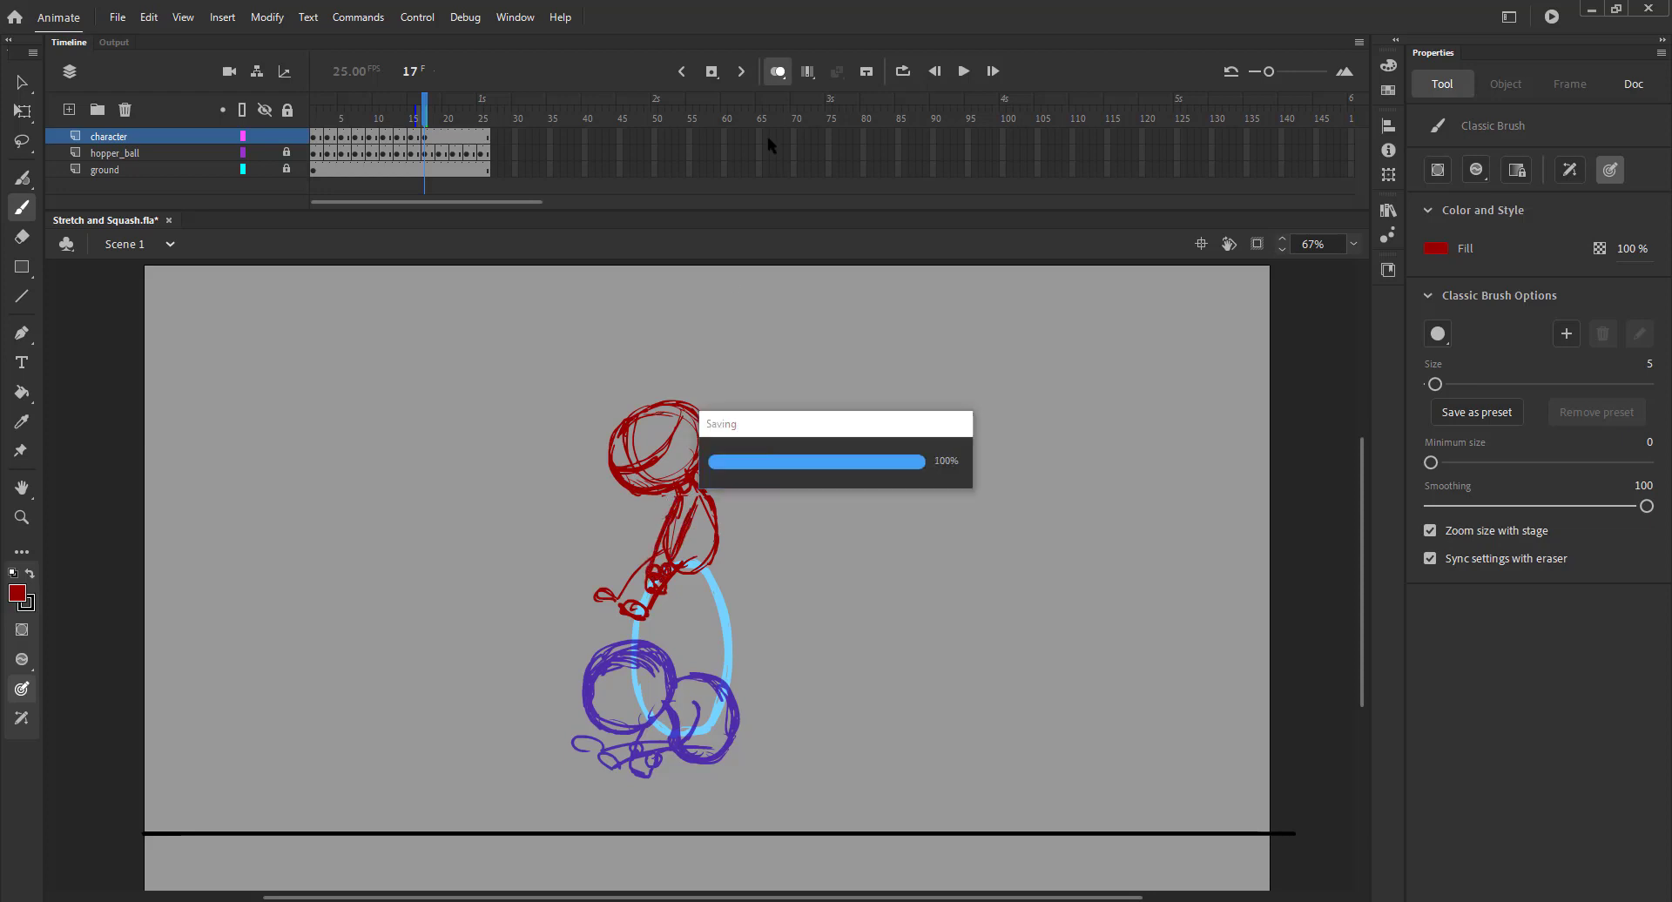
Step: Turn off onion skinning and add curved facial guide lines inside the head on frame 14
click(777, 71)
drag(428, 121, 403, 144)
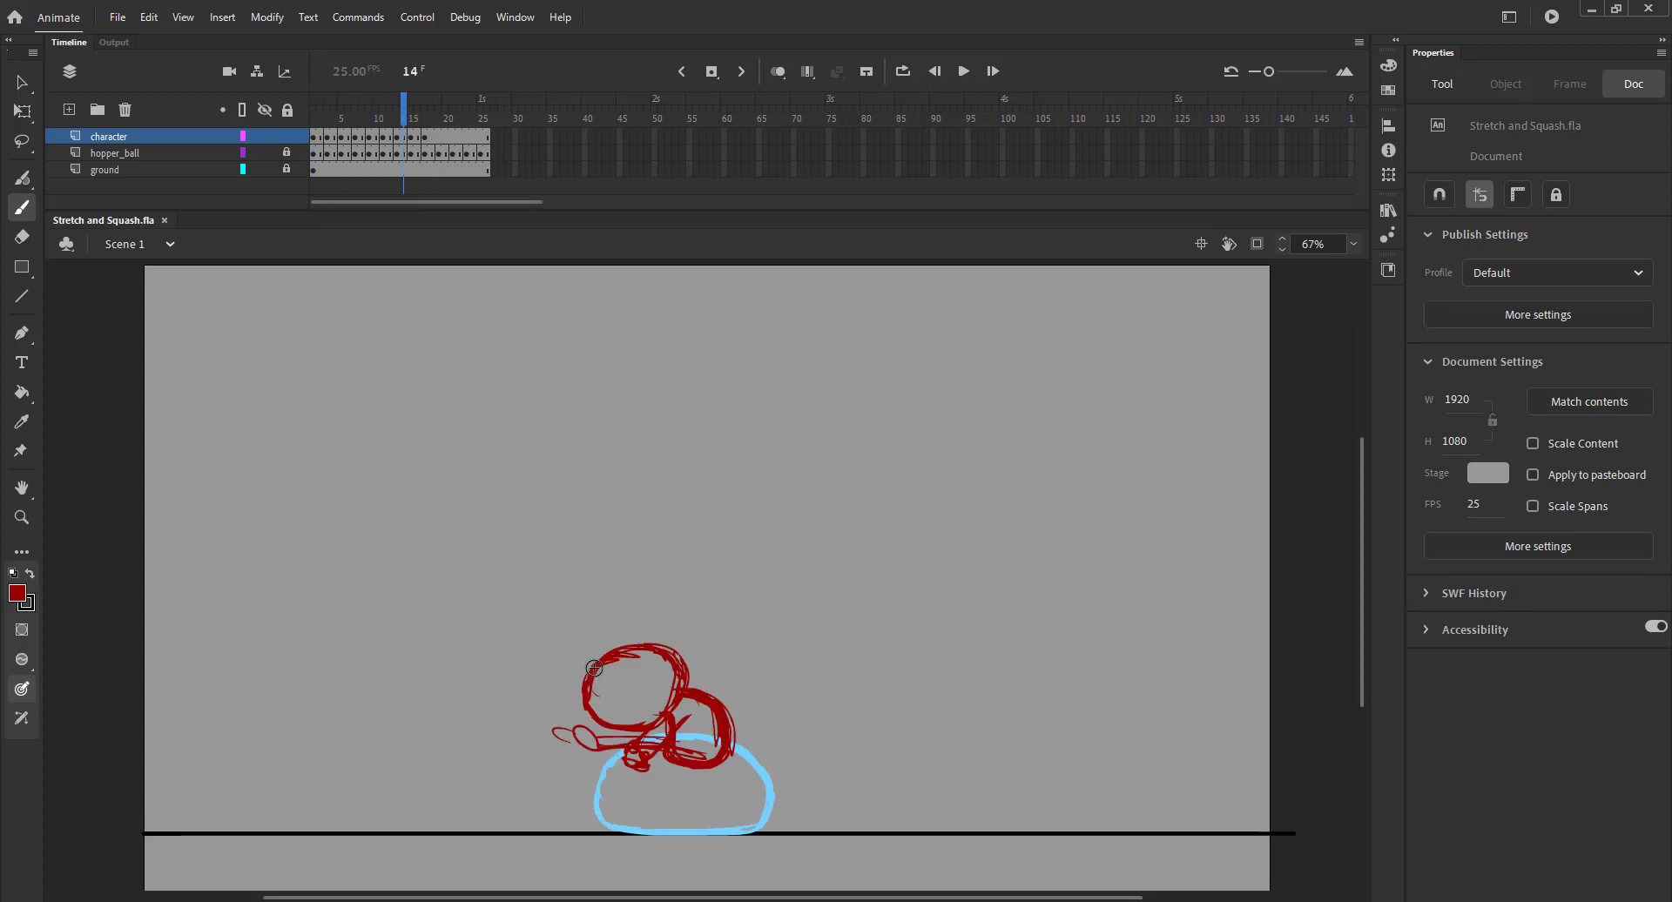
key(period)
key(comma)
drag(594, 668, 628, 717)
drag(645, 672, 628, 688)
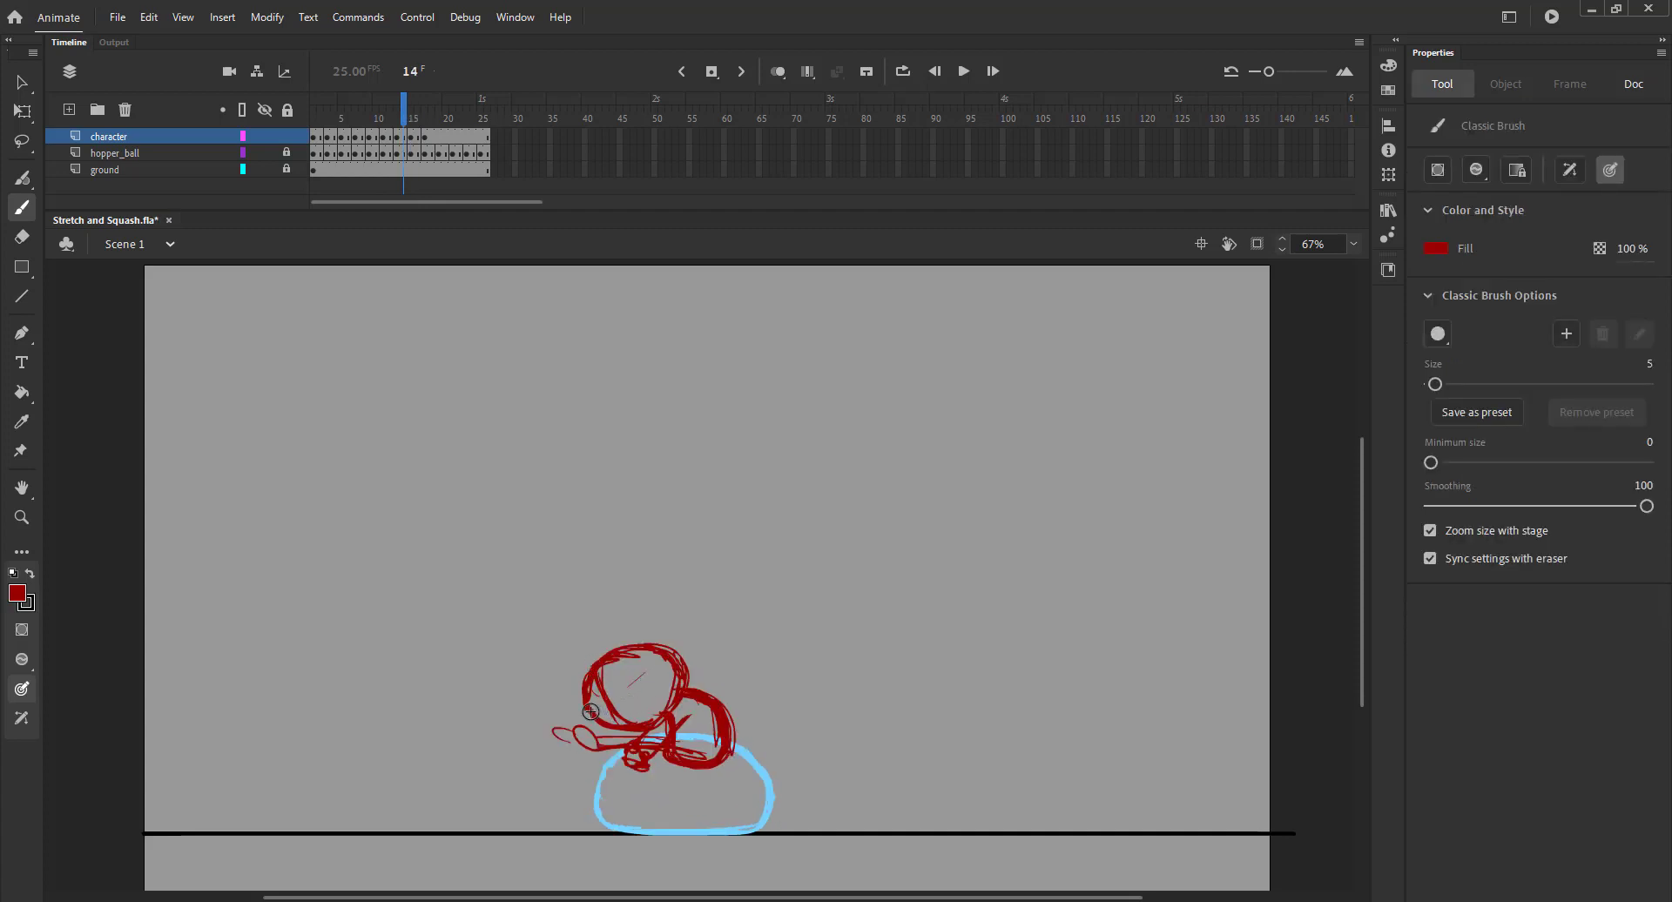
Step: Step back and forth through frames 11 to 19 to examine the character's motion on the ball
key(period)
key(period)
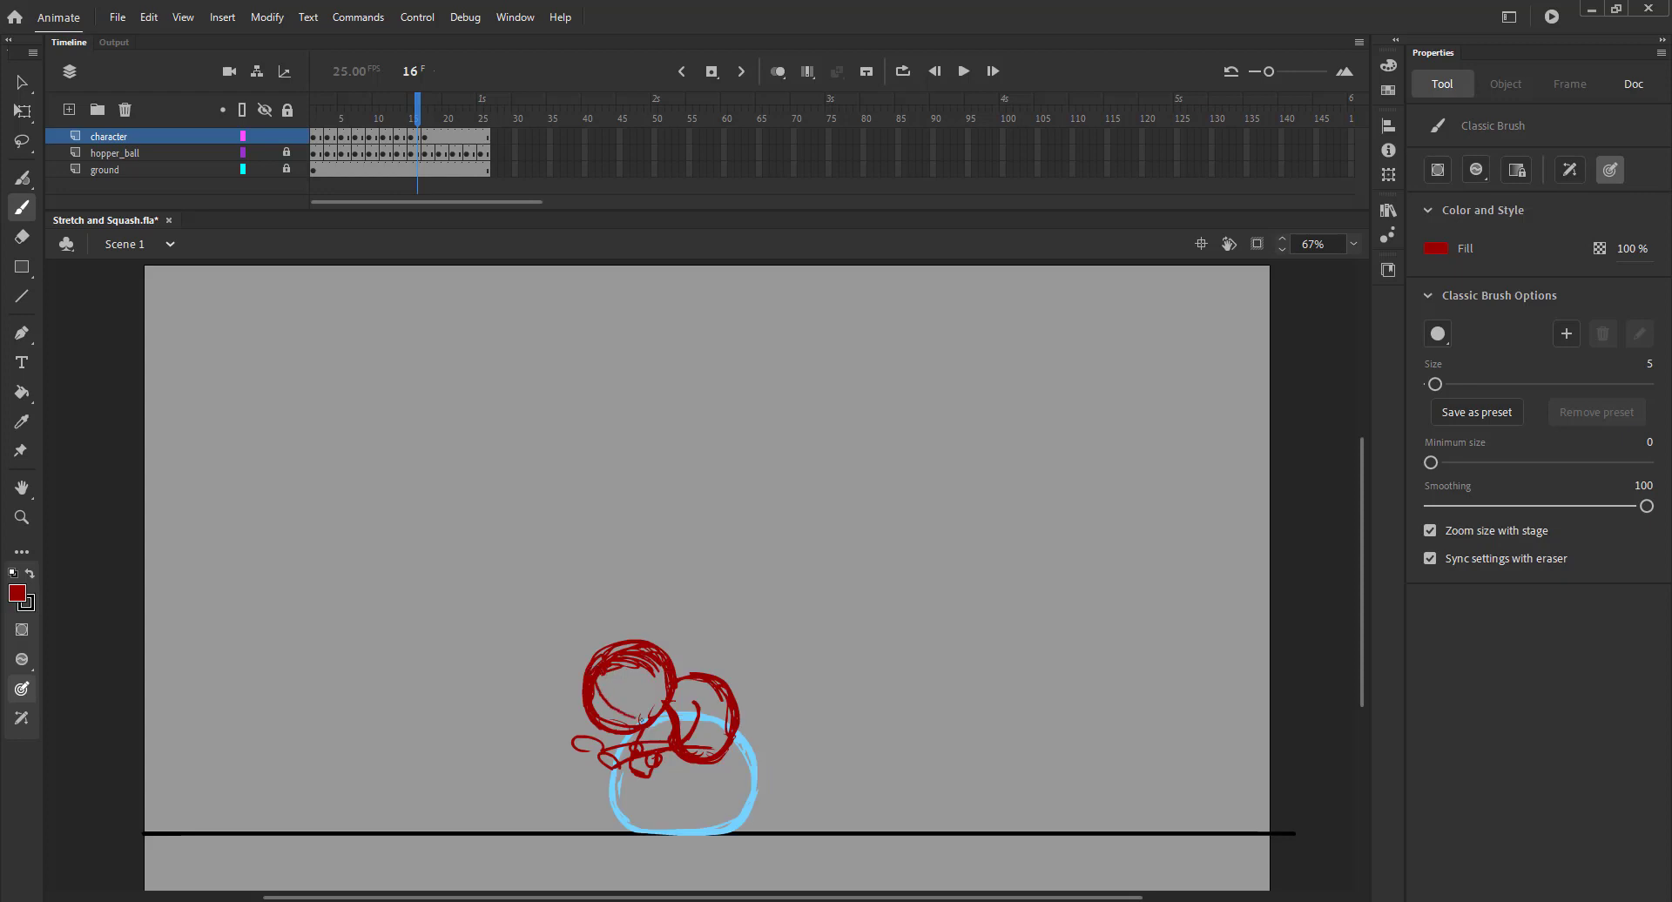
key(comma)
key(comma)
key(comma)
key(comma)
key(comma)
key(period)
key(period)
key(period)
key(period)
key(period)
key(period)
key(period)
key(period)
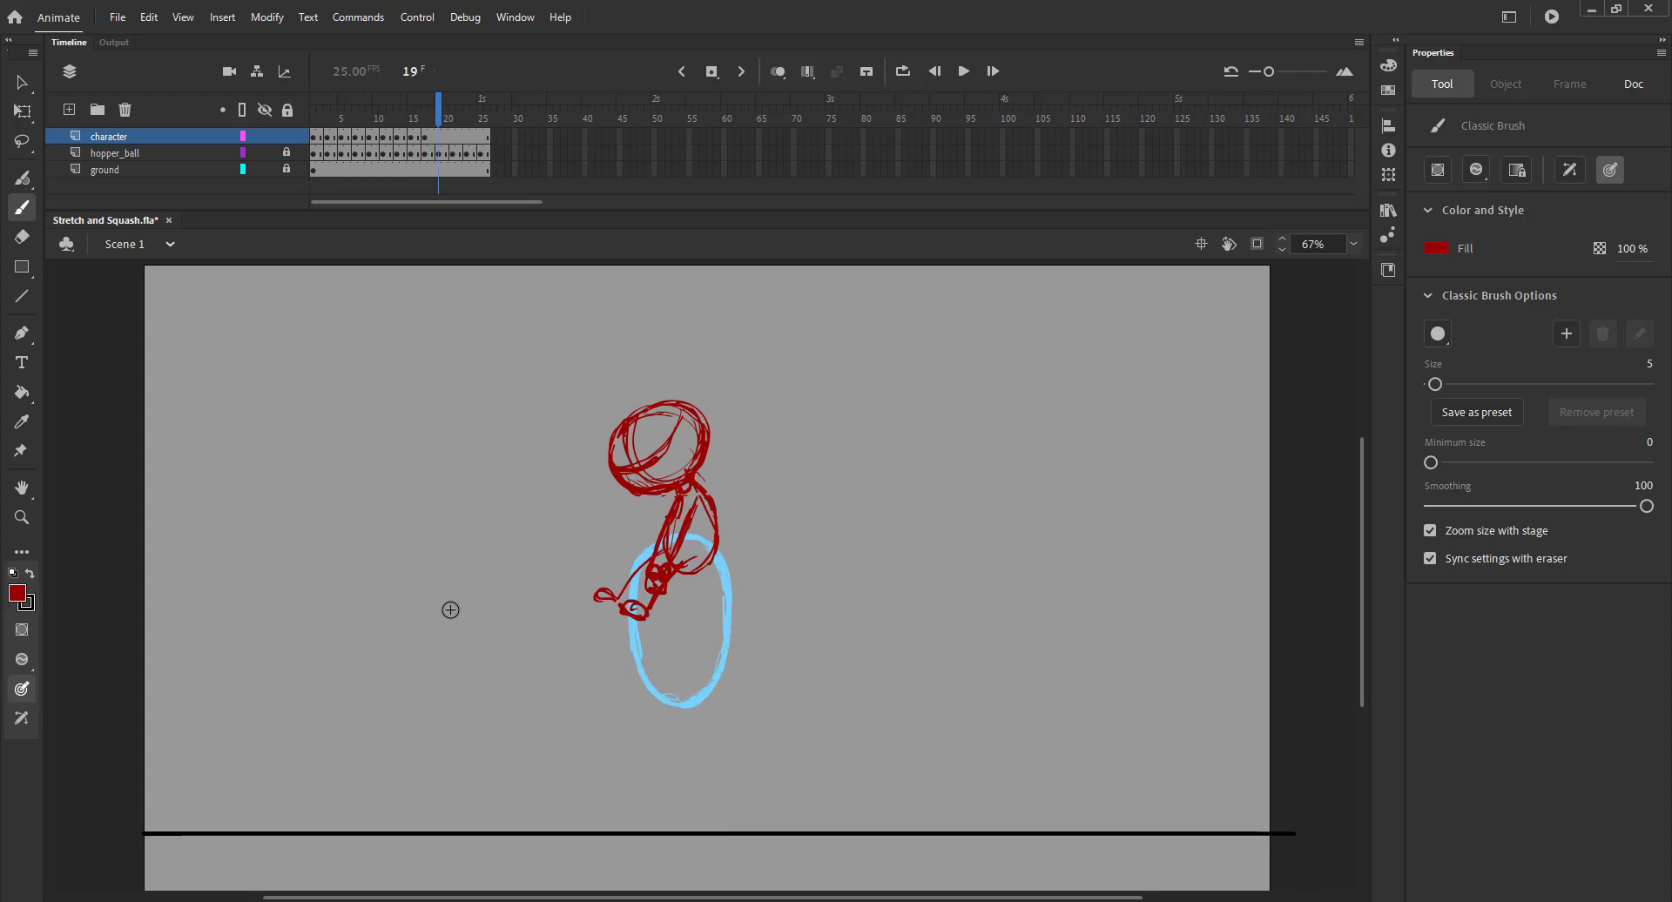
Step: Insert a blank character keyframe at frame 19 and, with onion skinning on, draw a round head with facial guides above the previous one
key(F7)
click(771, 74)
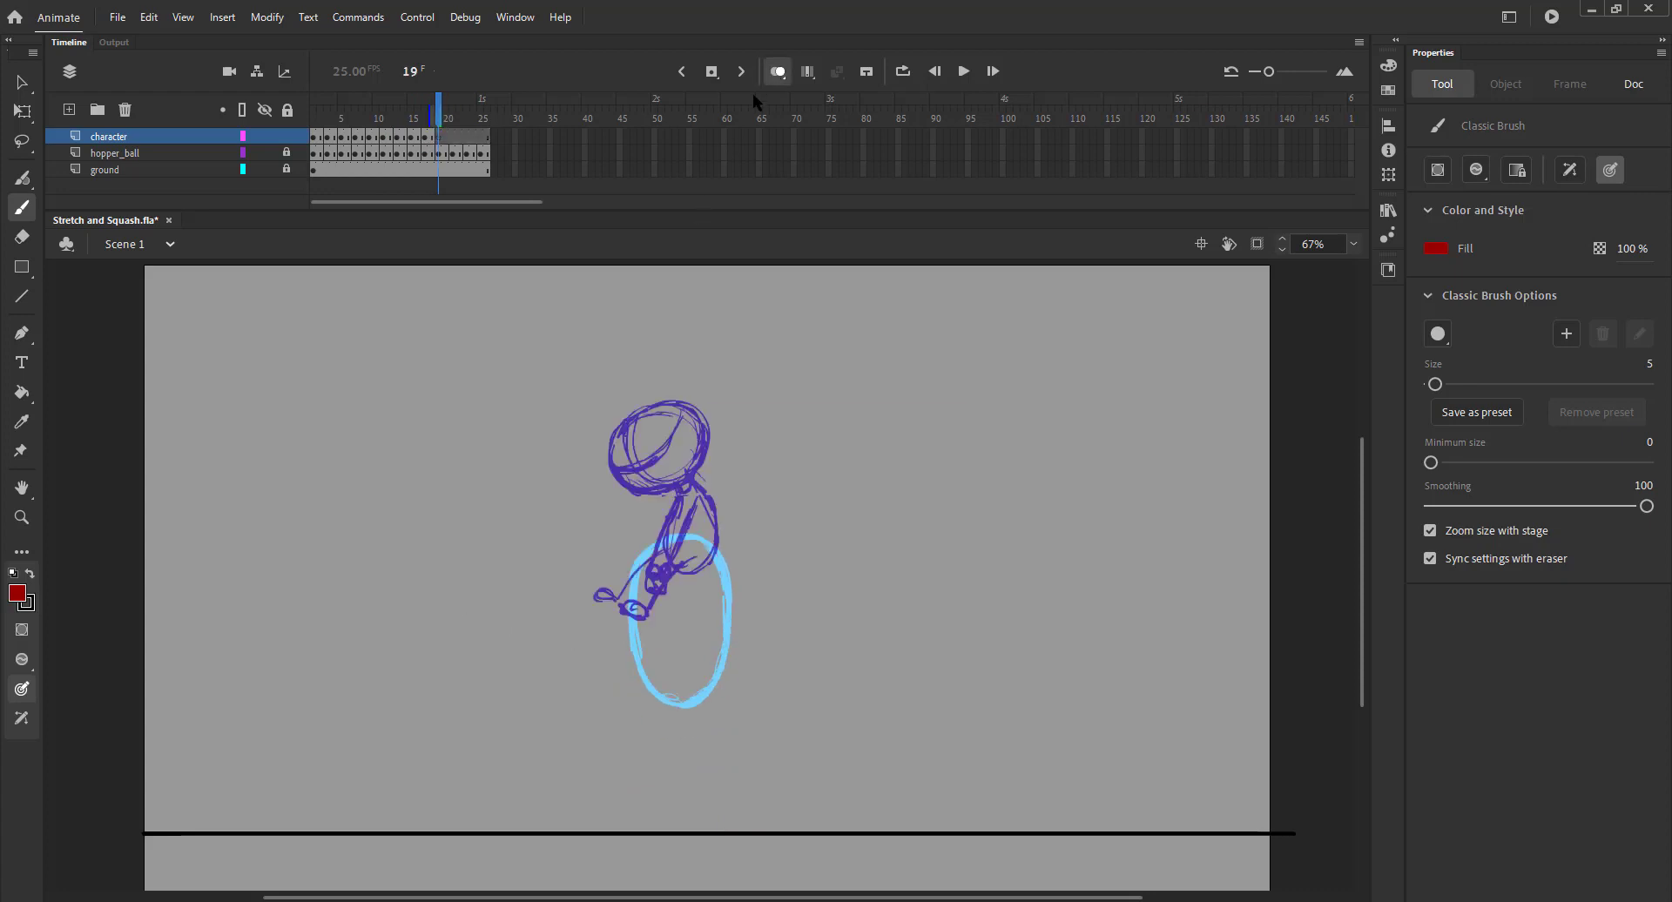
key(ctrl+s)
mouse_move(642, 376)
mouse_down()
mouse_move(609, 414)
mouse_move(618, 453)
mouse_up()
mouse_move(651, 362)
mouse_down()
mouse_move(707, 404)
mouse_move(688, 442)
mouse_move(667, 455)
mouse_move(605, 425)
mouse_move(637, 455)
mouse_move(608, 451)
mouse_move(684, 369)
mouse_move(597, 416)
mouse_up()
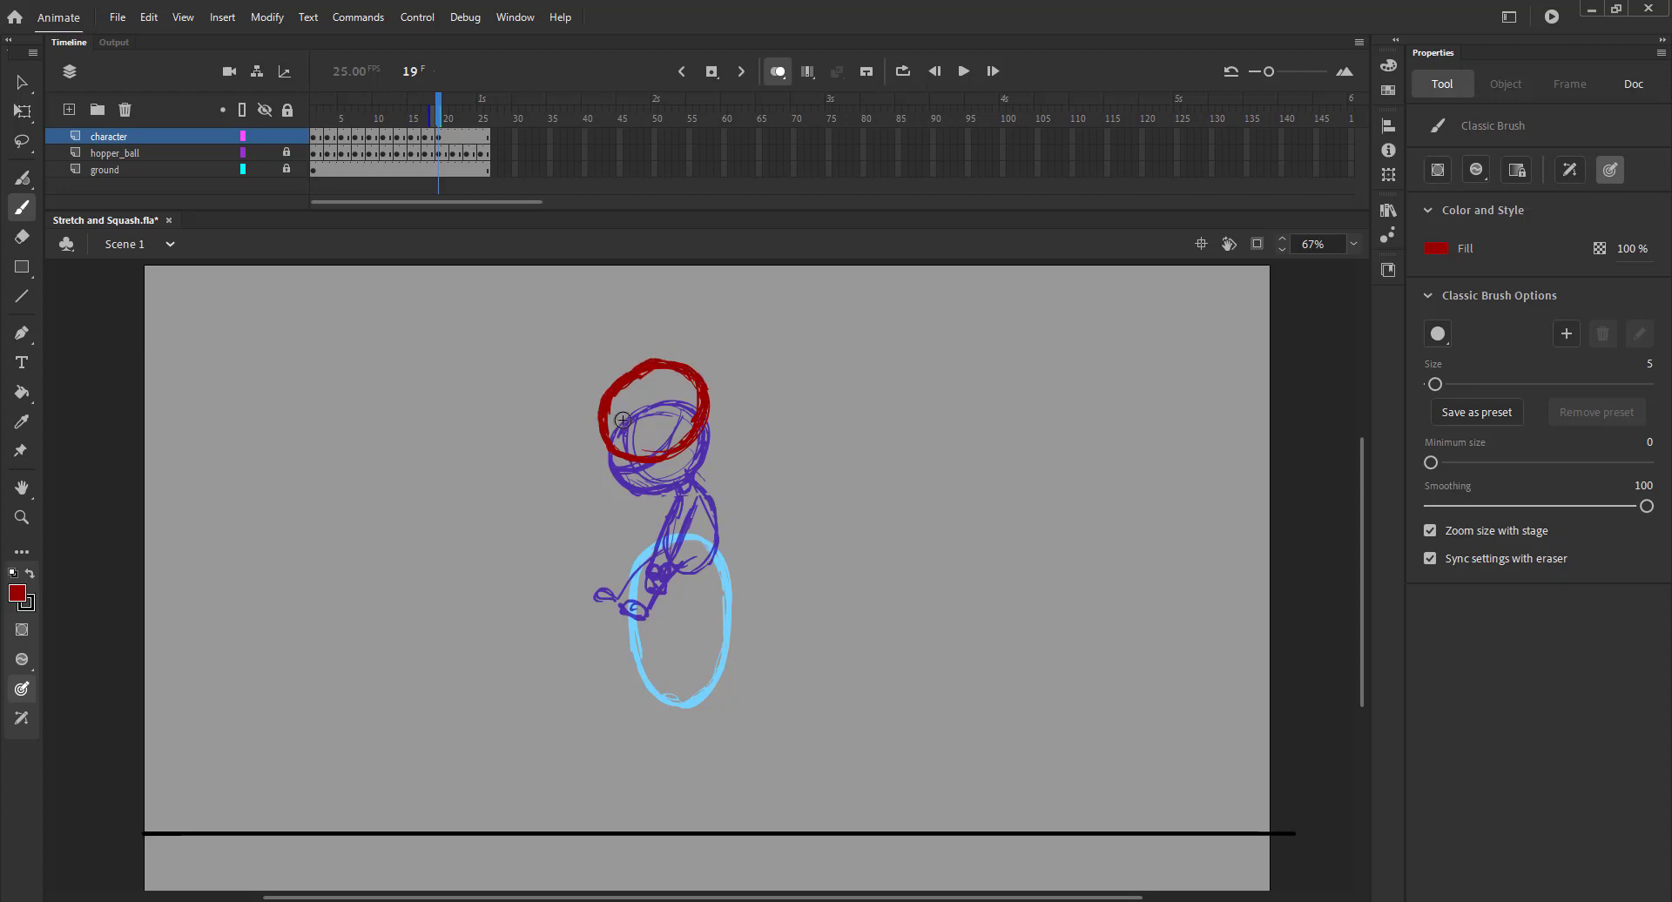
key(ctrl+s)
mouse_move(641, 447)
mouse_down()
mouse_move(594, 440)
mouse_move(674, 397)
mouse_up()
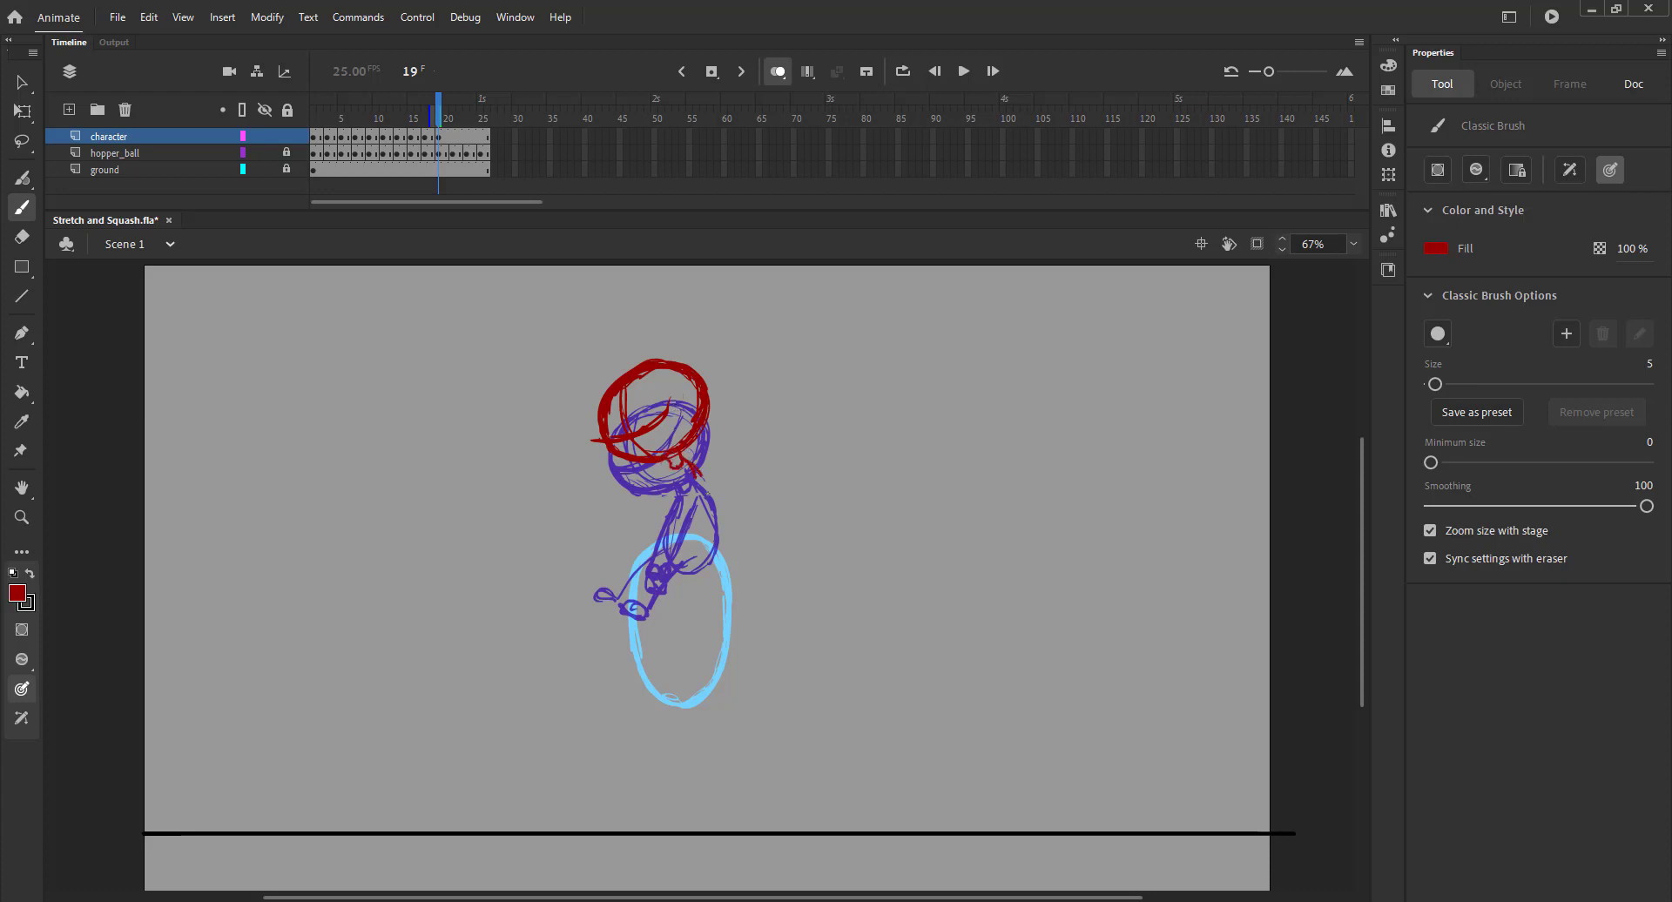
Step: Draw the teardrop torso and the near leg hanging down with its foot on frame 19
mouse_move(697, 471)
mouse_down()
mouse_move(701, 501)
mouse_move(665, 501)
mouse_move(653, 538)
mouse_move(702, 535)
mouse_up()
mouse_move(695, 465)
mouse_down()
mouse_move(701, 543)
mouse_move(671, 553)
mouse_up()
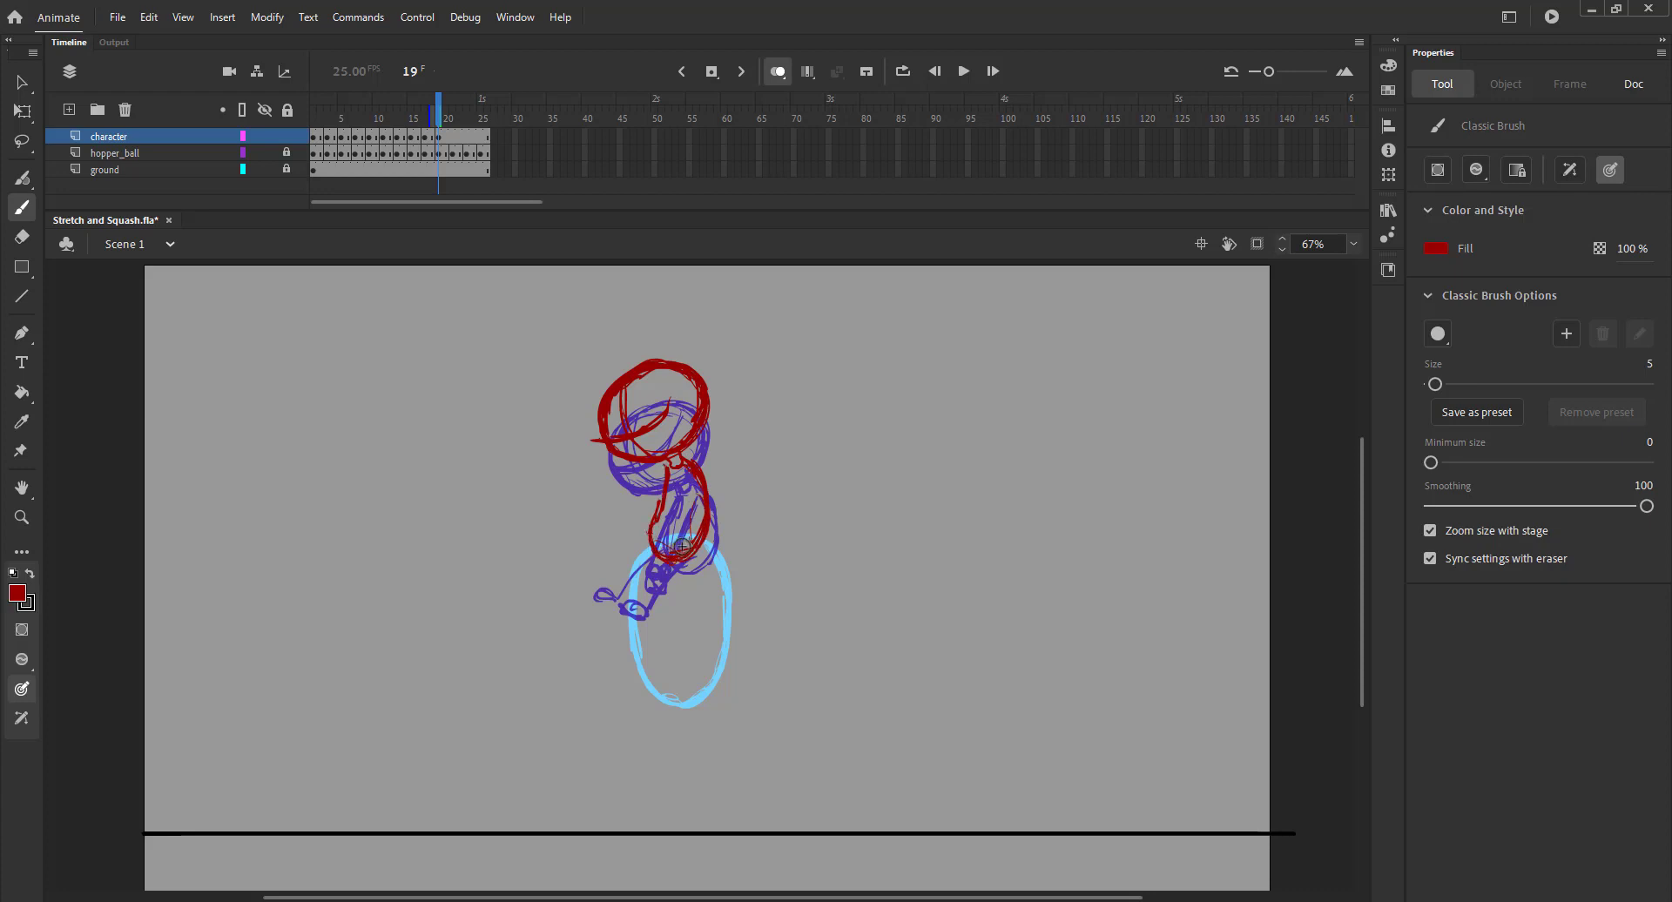
mouse_move(668, 565)
mouse_down()
mouse_move(673, 605)
mouse_move(648, 608)
mouse_move(669, 613)
mouse_up()
key(comma)
key(period)
key(comma)
key(period)
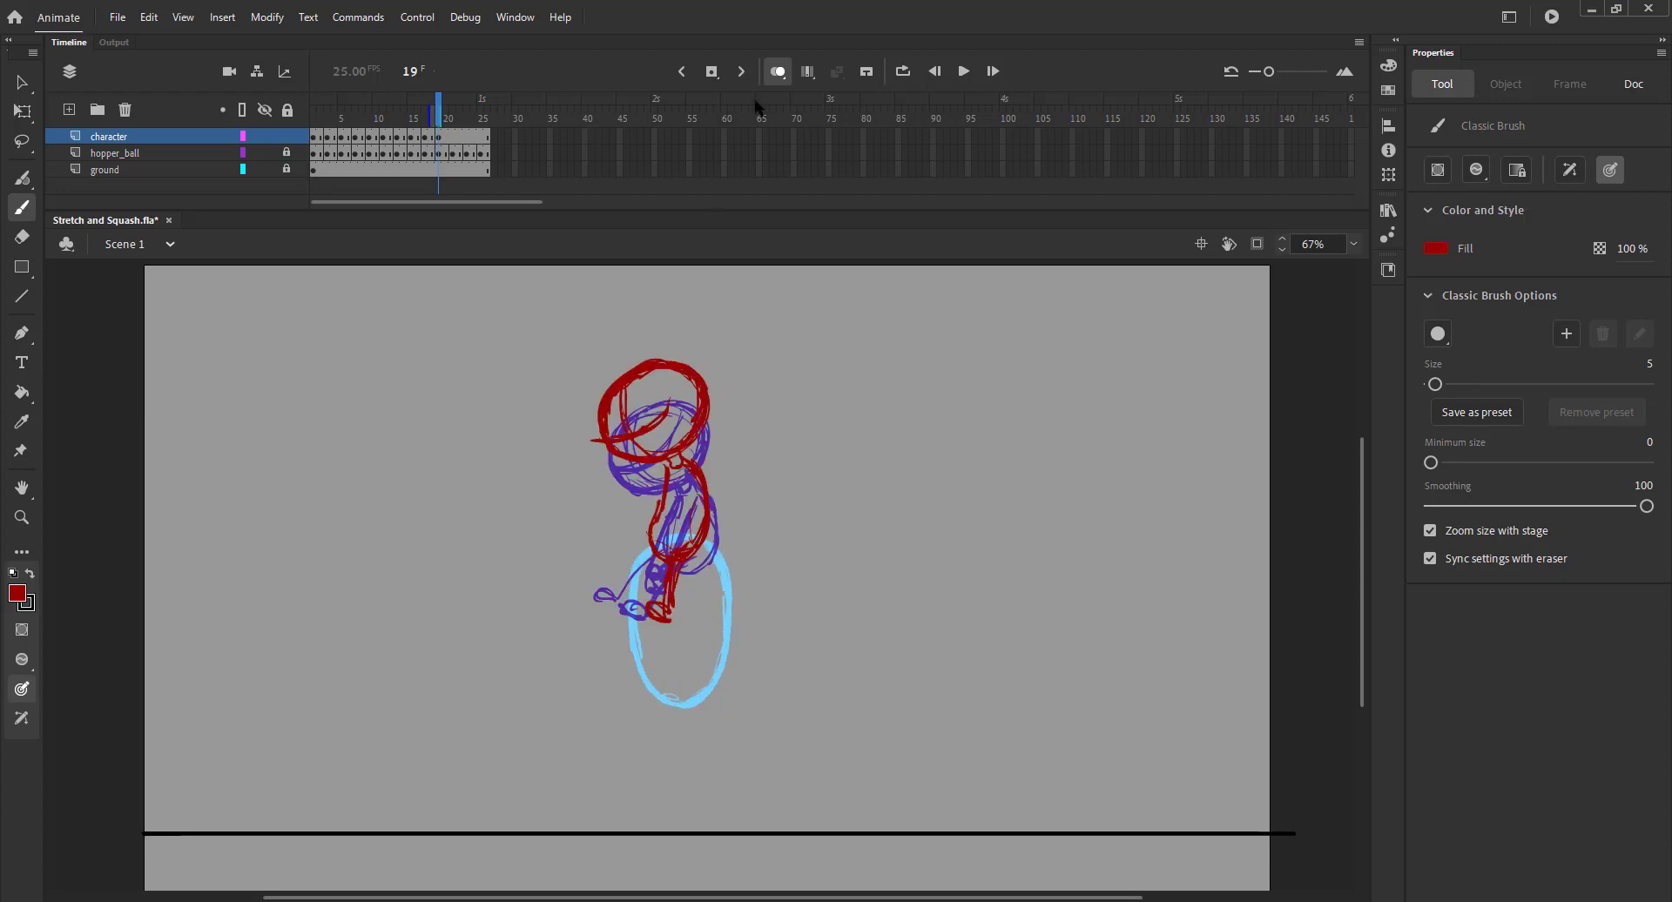
Step: Compare frame 19 with the previous pose and draw the far leg with its foot extended forward
key(comma)
click(778, 72)
drag(435, 116, 440, 115)
click(779, 73)
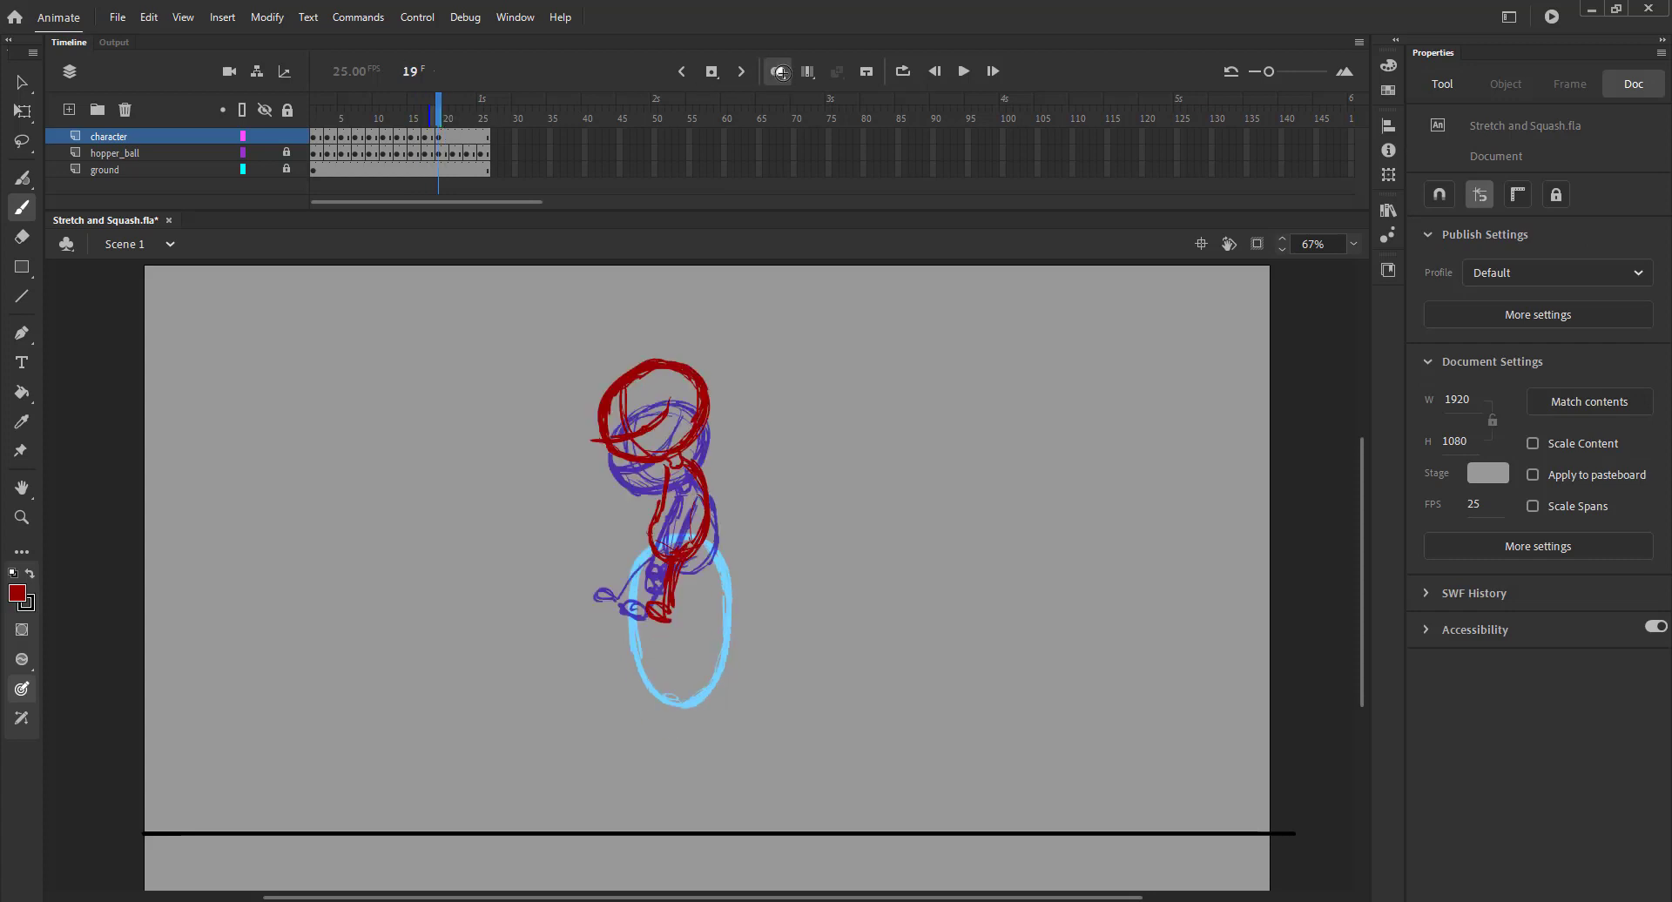
drag(650, 537, 602, 572)
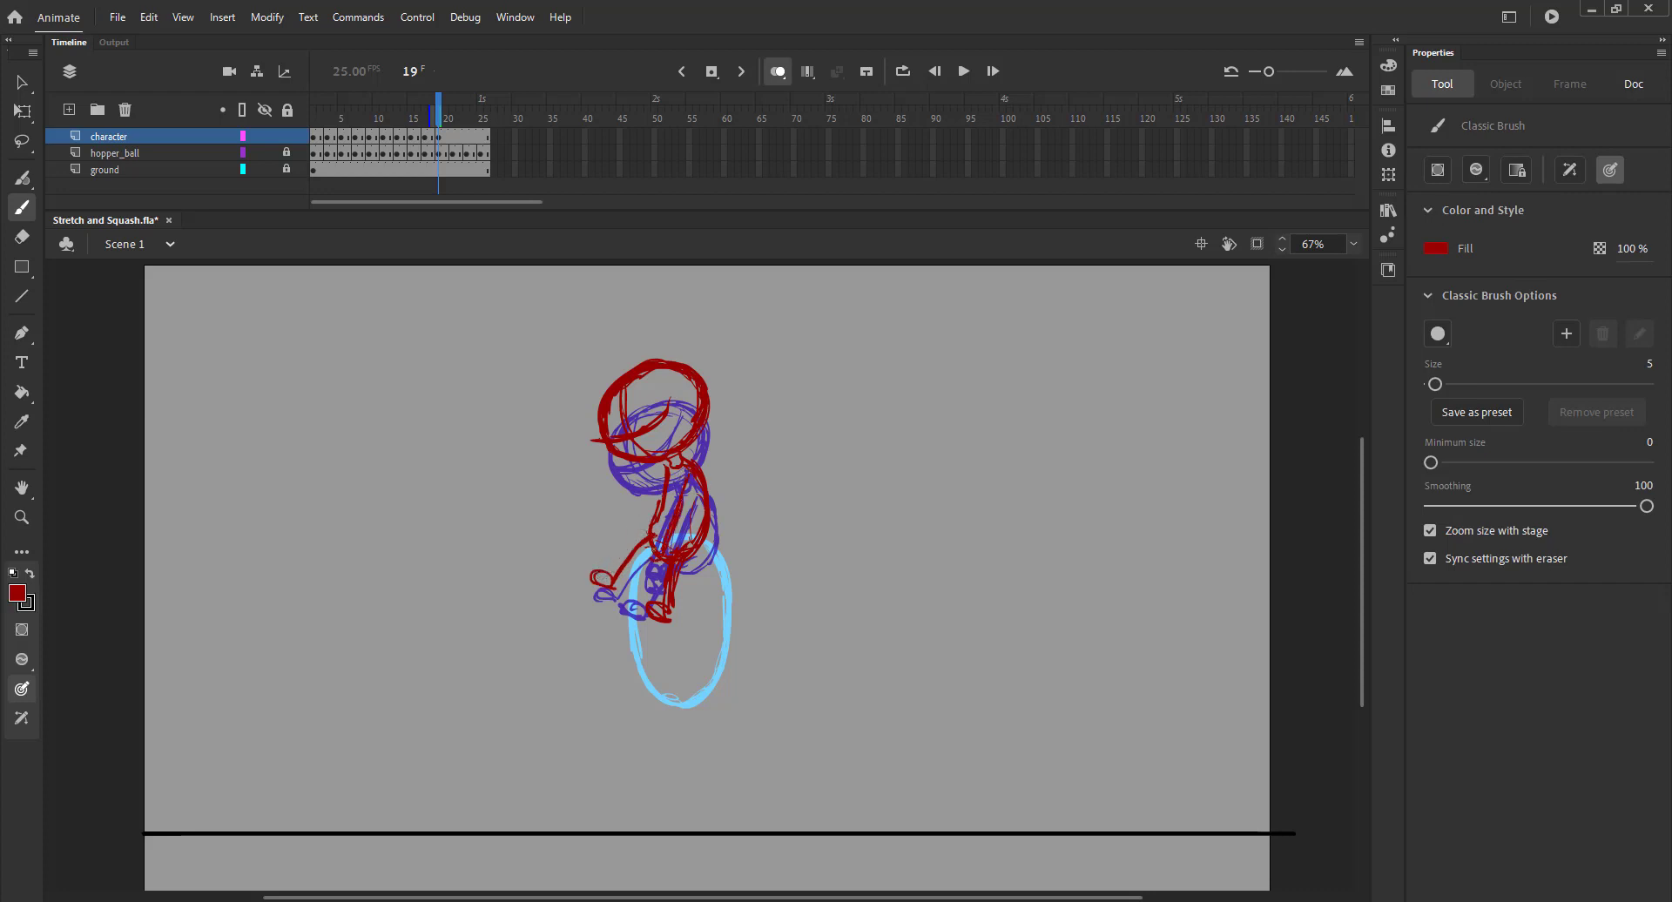
drag(663, 548, 629, 580)
drag(654, 485, 639, 553)
key(ctrl+z)
key(ctrl+z)
key(ctrl+z)
key(ctrl+z)
Step: Draw the arms reaching from the shoulders down to the top of the ball on frame 19, and save the file
drag(668, 473, 641, 541)
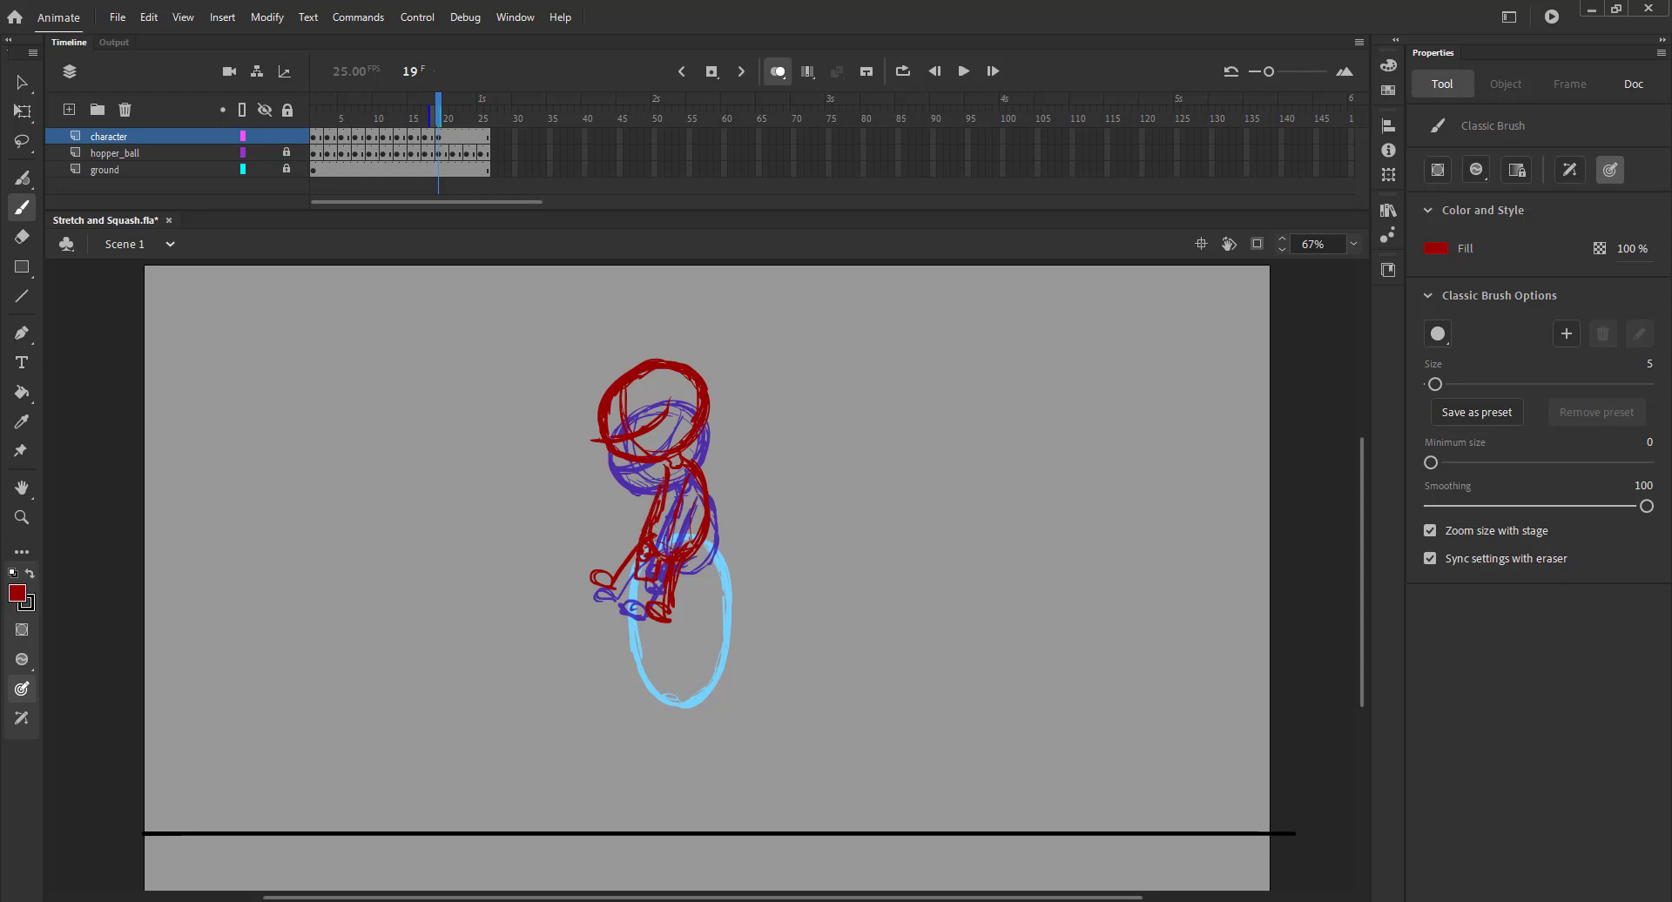
drag(687, 481, 665, 540)
key(ctrl+s)
Step: Turn off onion skinning and scale the whole frame 19 character down to about 197 by 433 px
click(784, 70)
mouse_move(438, 114)
mouse_down()
mouse_move(318, 137)
mouse_move(435, 137)
mouse_move(438, 112)
mouse_up()
key(ctrl+a)
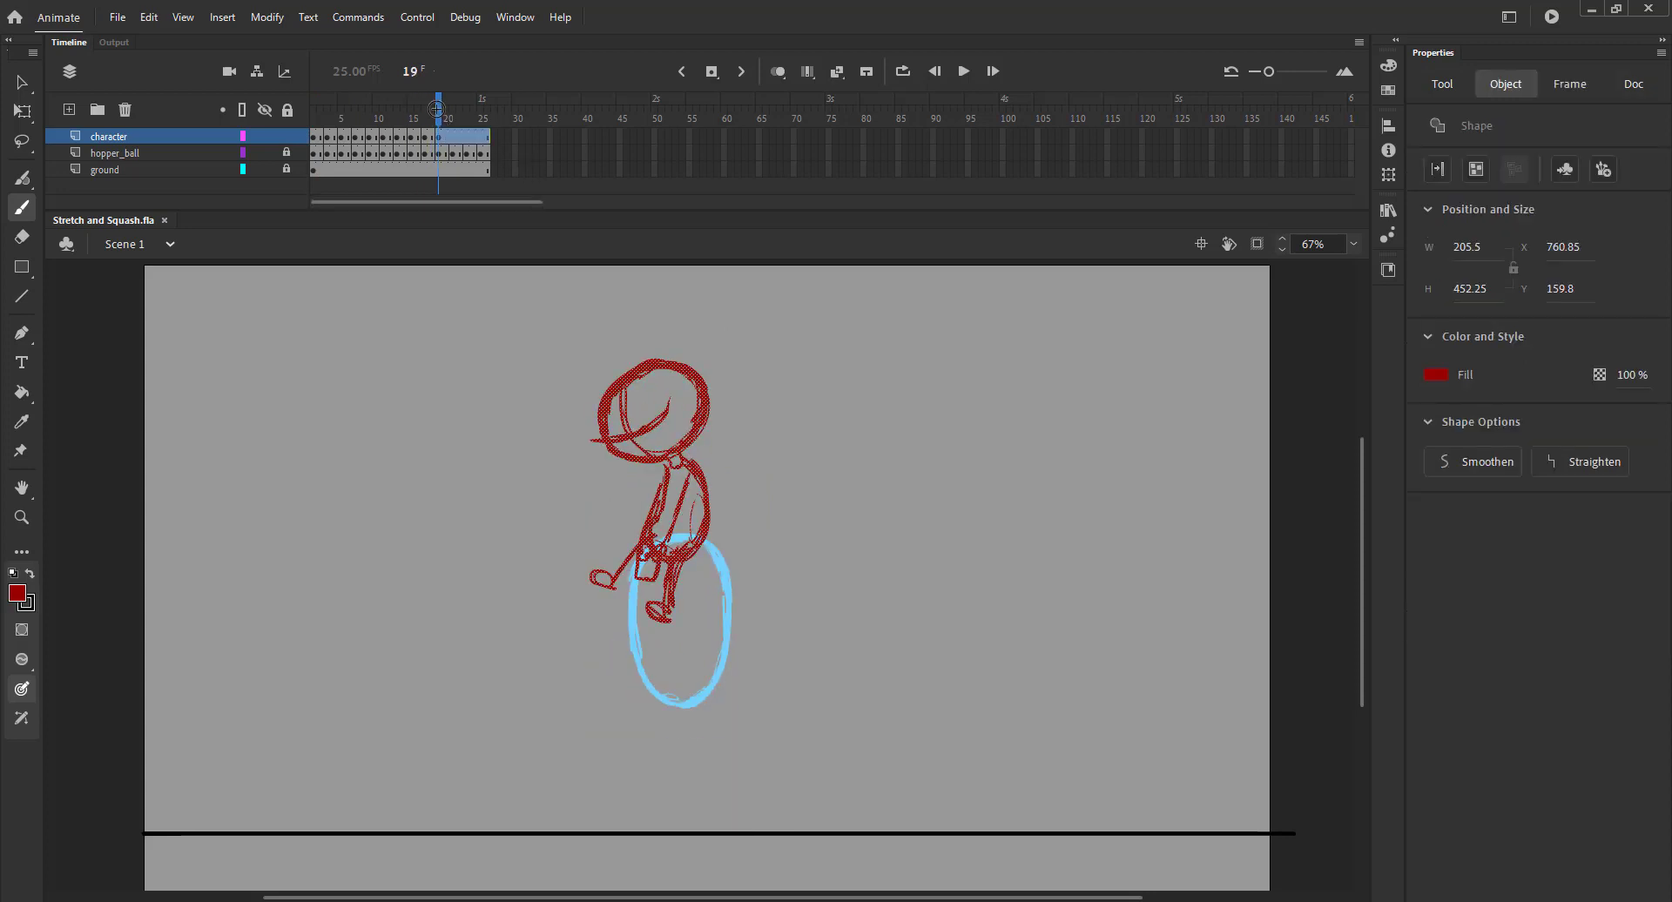
key(q)
drag(589, 356, 601, 358)
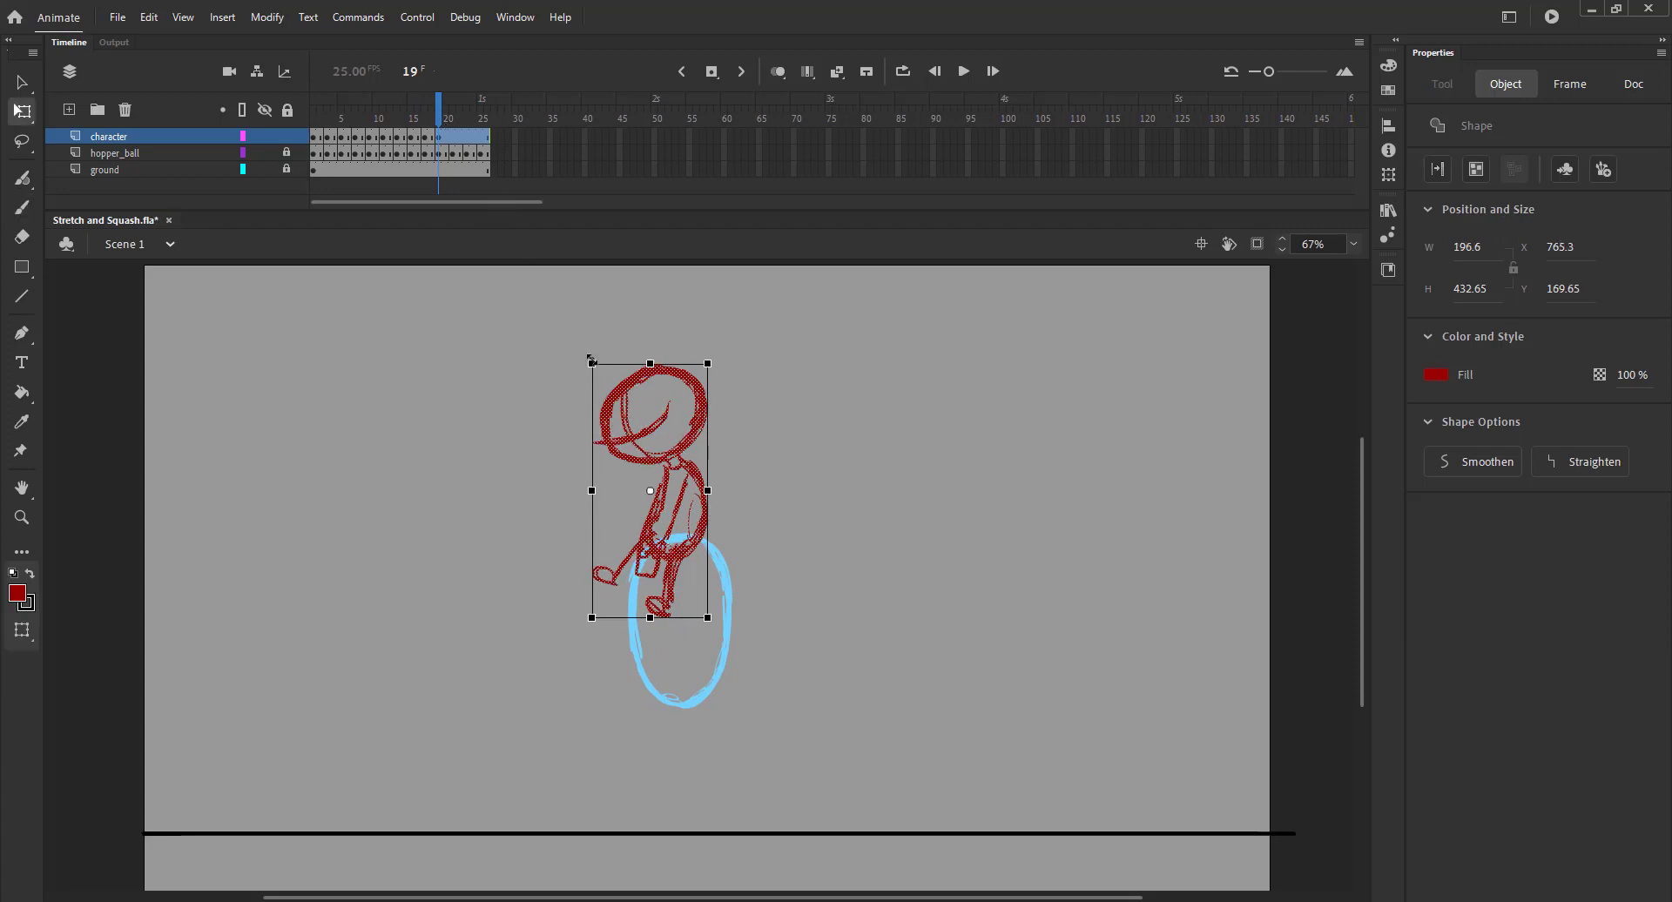
click(470, 358)
drag(438, 118, 441, 124)
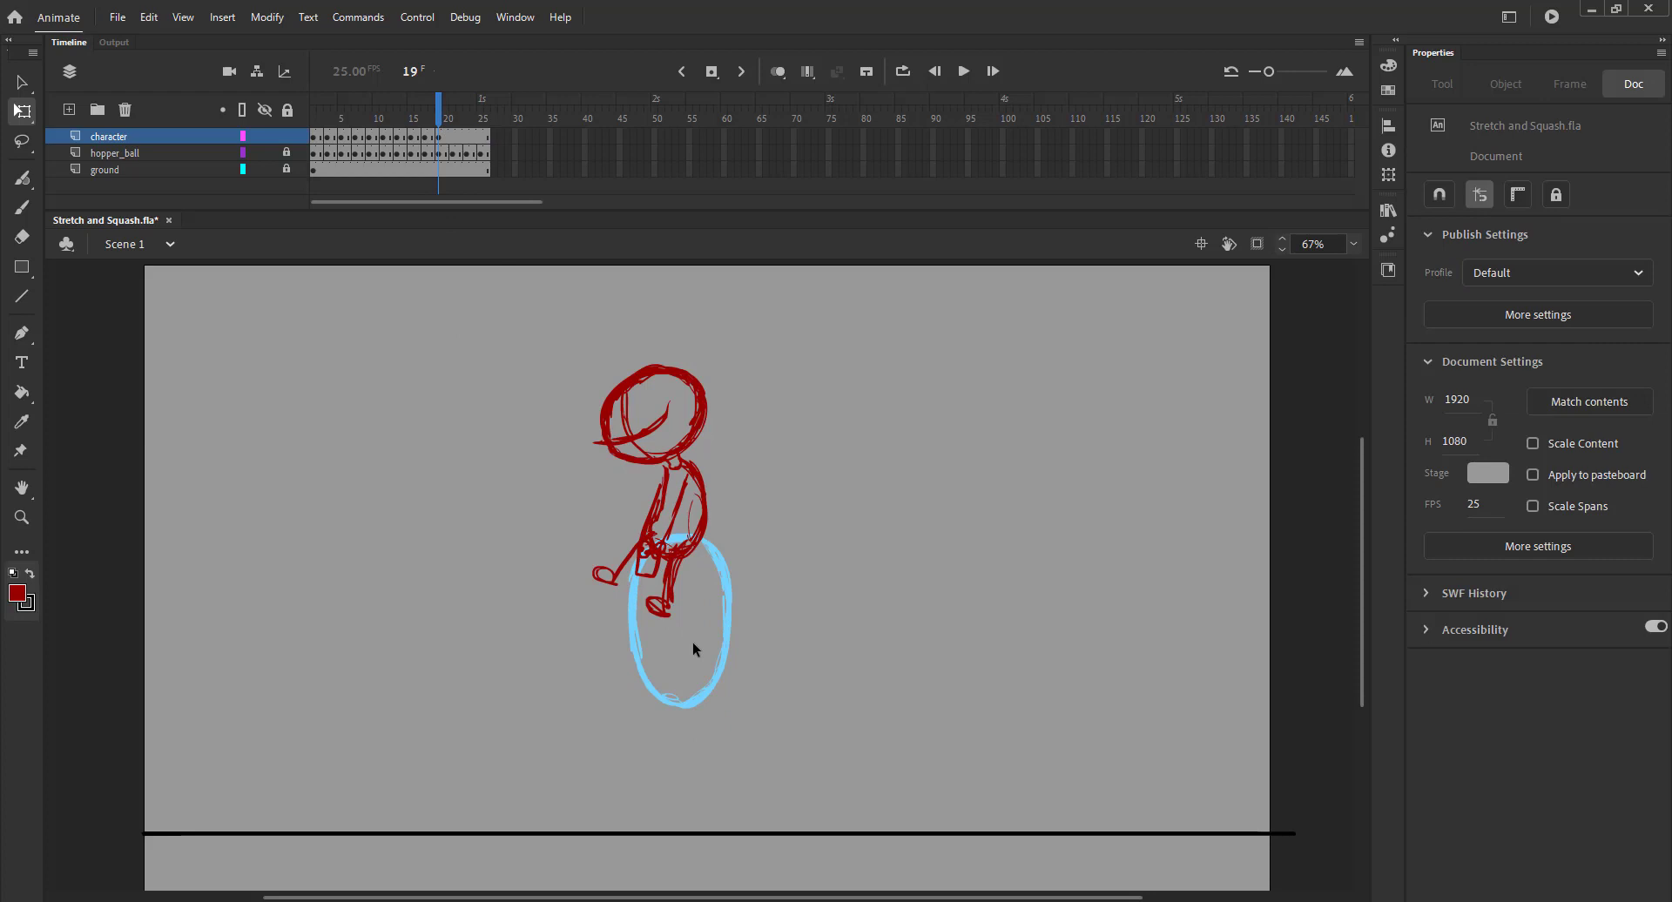
Step: Delete the near foot on frame 19 and redraw it flatter with the brush
key(v)
drag(693, 641, 636, 587)
key(Delete)
key(b)
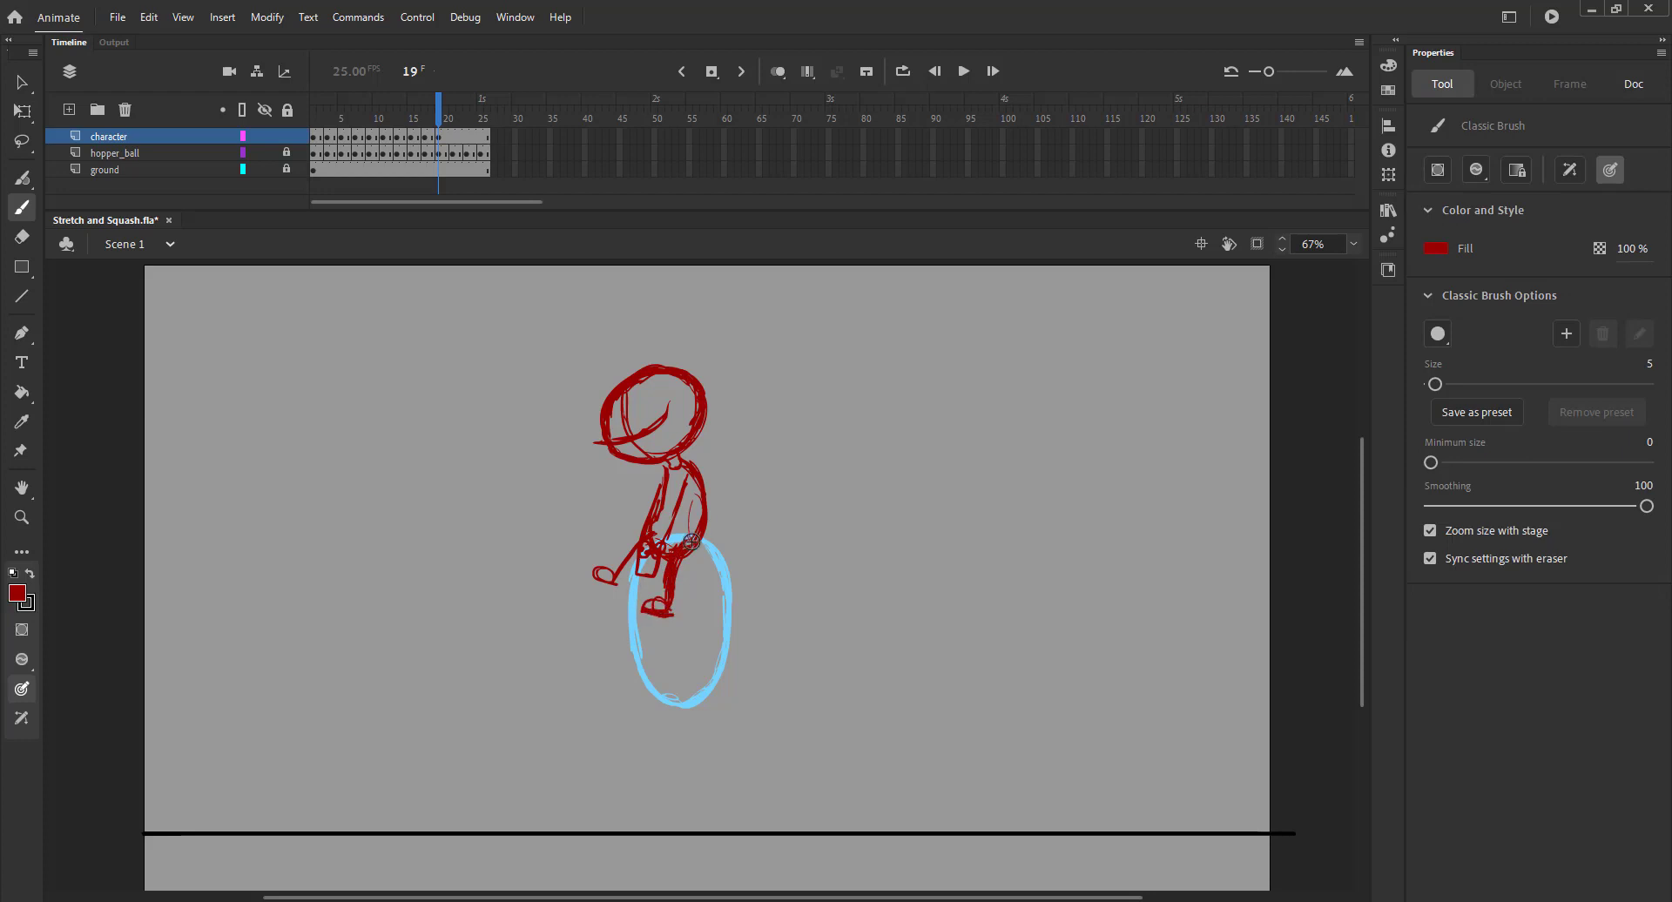
mouse_move(440, 124)
mouse_down()
mouse_move(329, 123)
mouse_move(488, 140)
mouse_move(362, 141)
mouse_move(426, 153)
mouse_move(441, 124)
mouse_up()
Step: Copy the character's opening pose from the first frames of the layer to frame 23
click(322, 139)
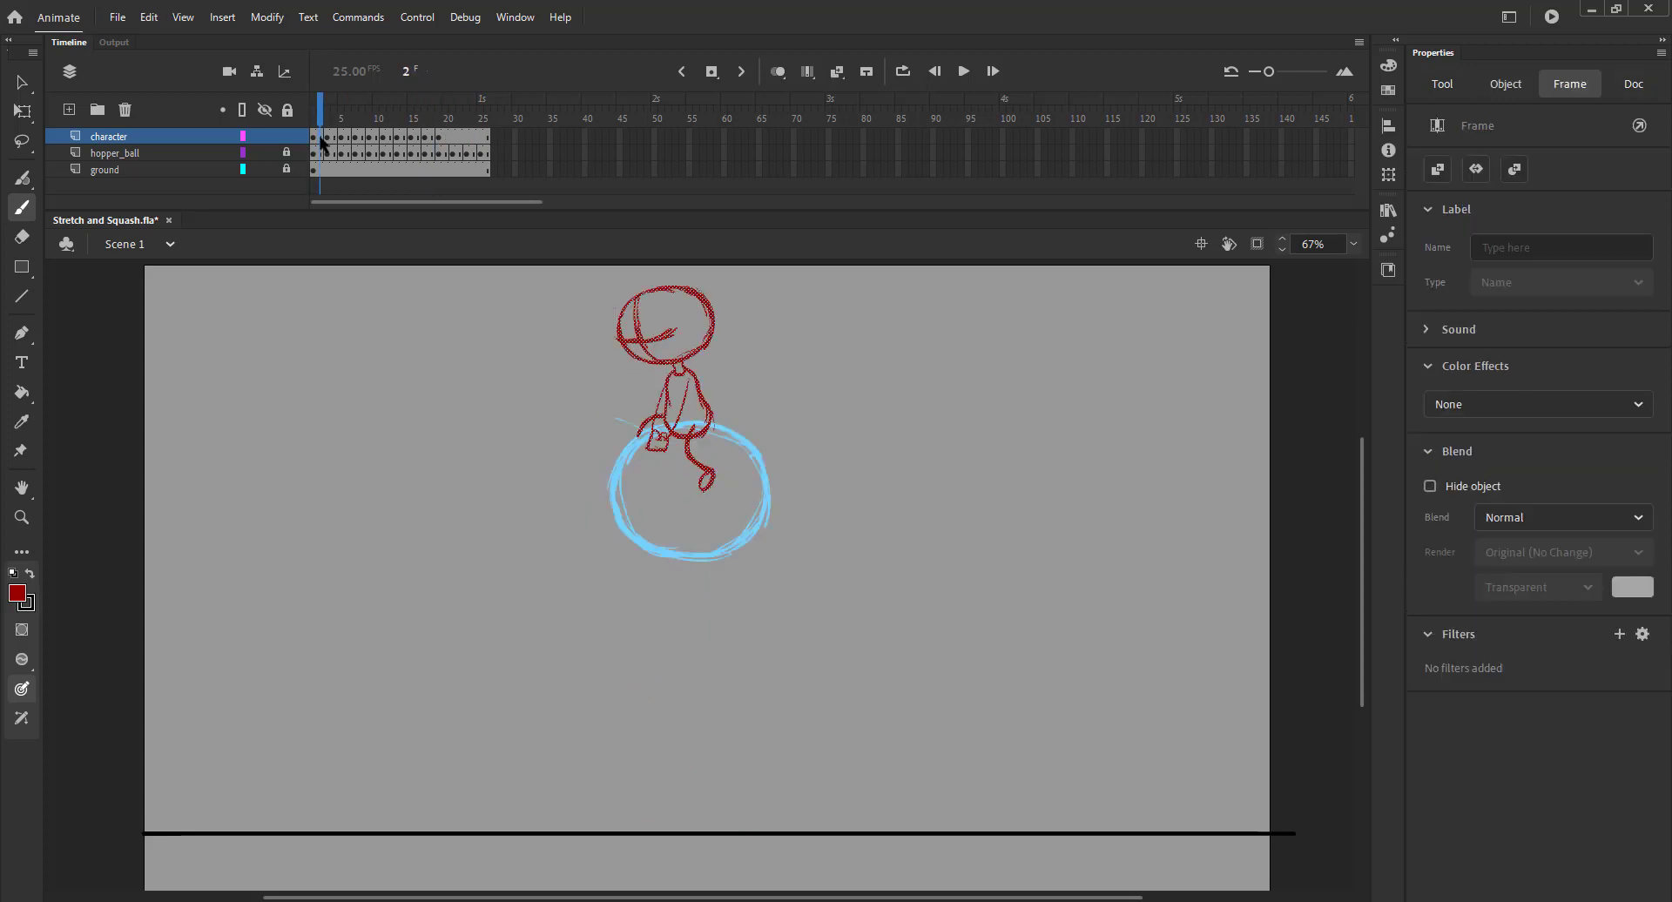
drag(321, 139, 467, 134)
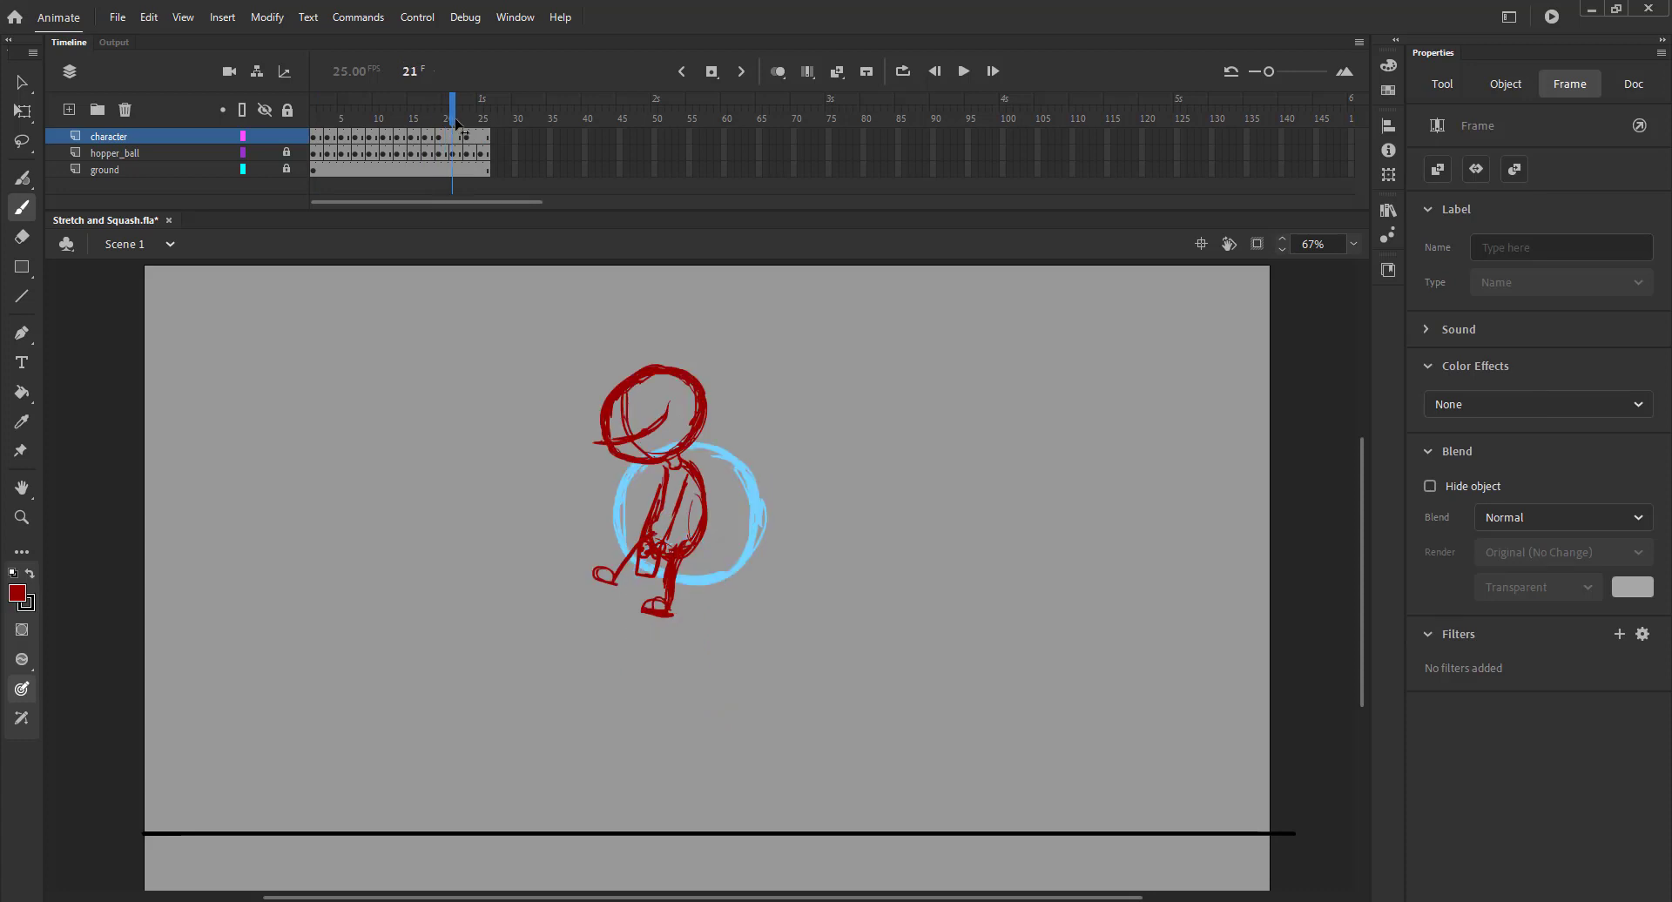
click(429, 138)
click(318, 139)
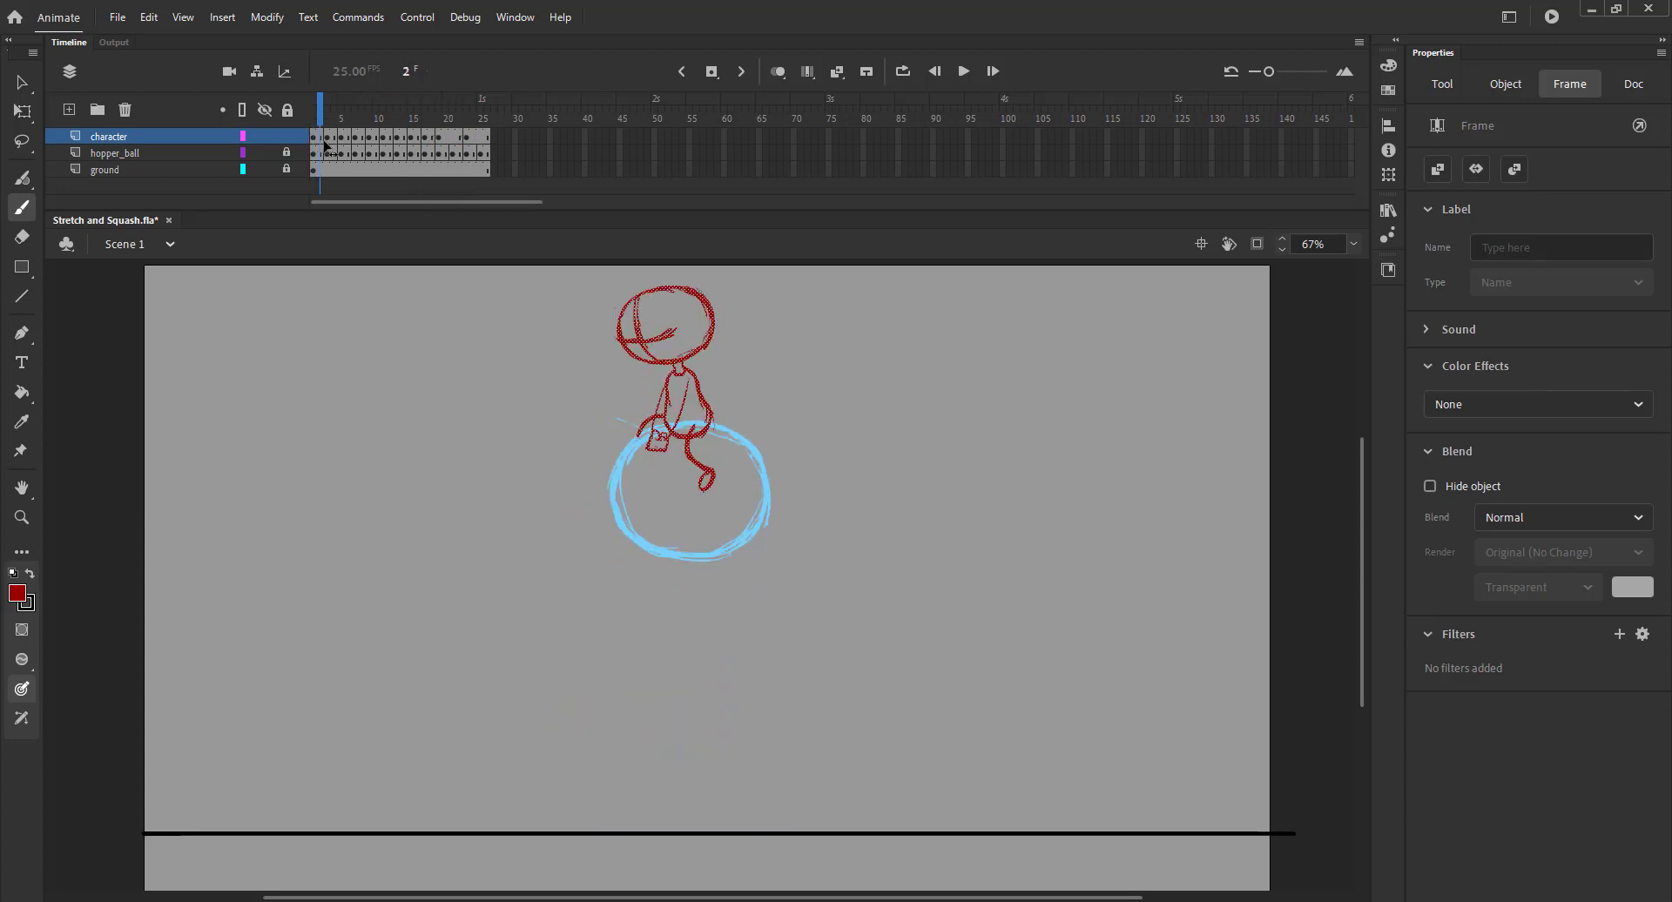
drag(318, 142, 438, 139)
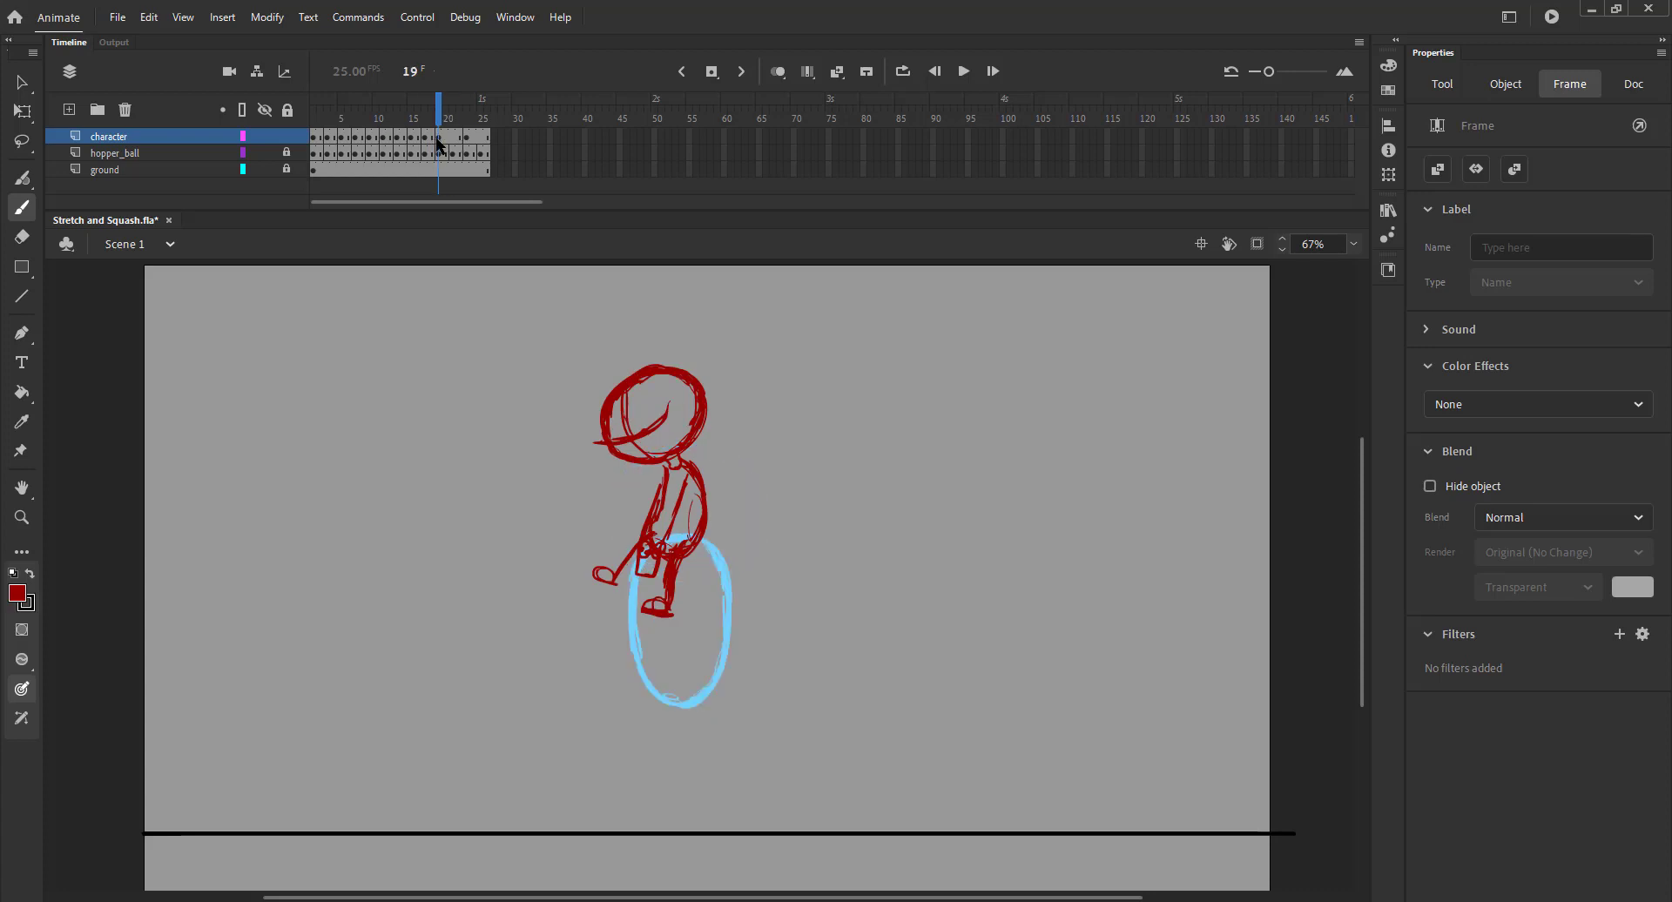
Step: Scale the whole frame 19 character down a little more and compare it with the surrounding frames with and without onion skinning
key(ctrl+a)
key(q)
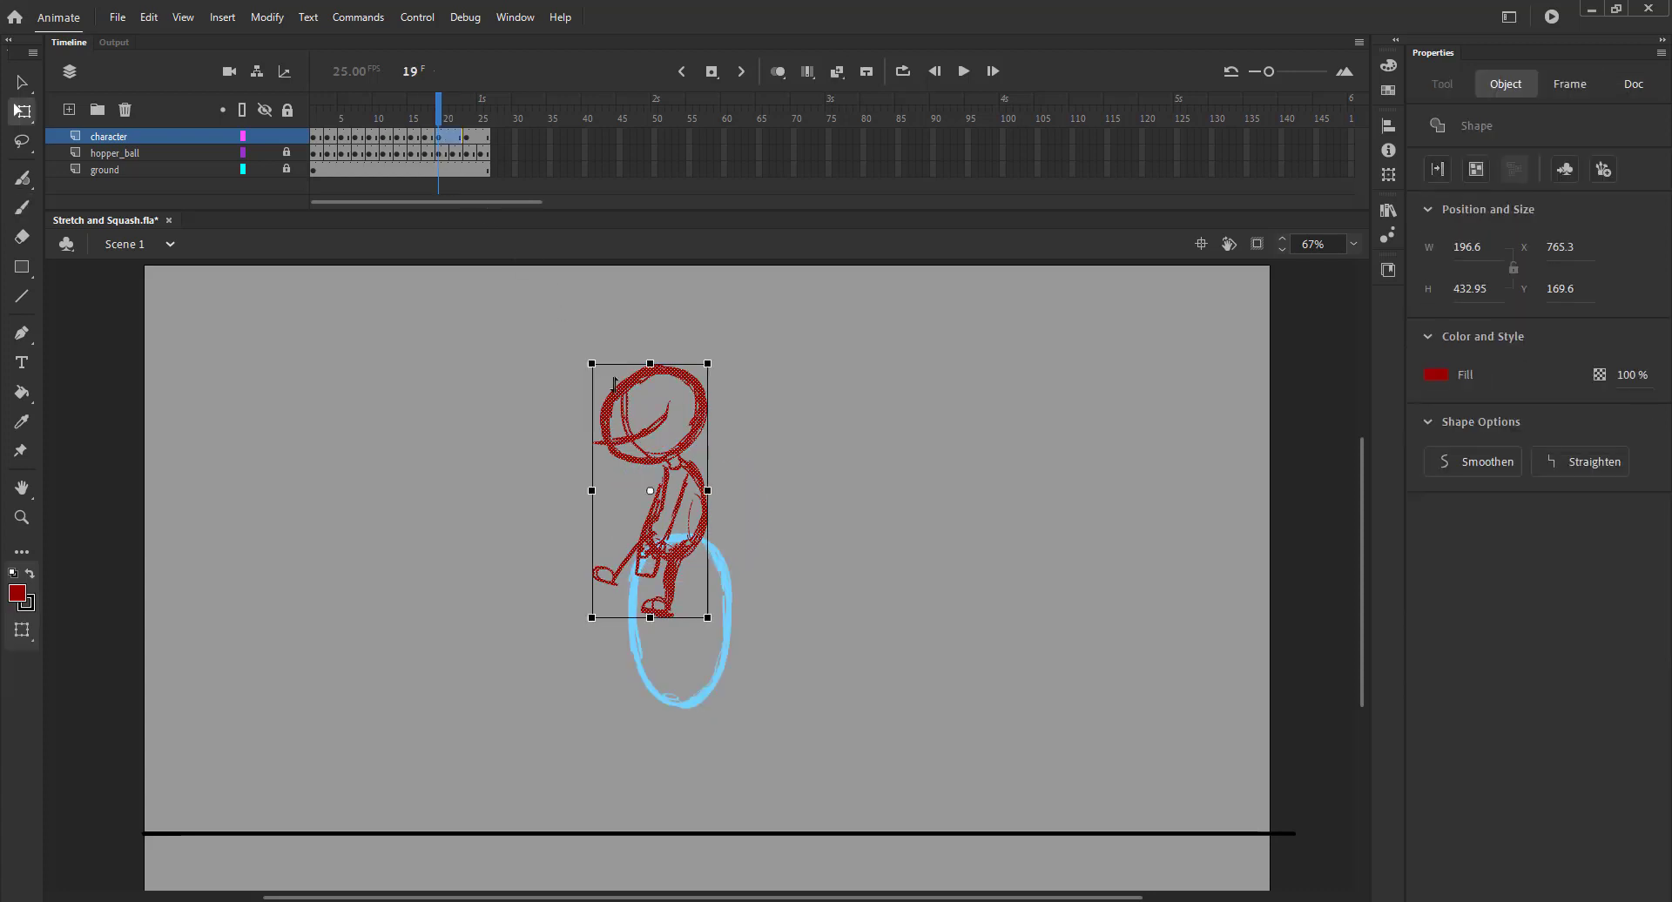
drag(592, 367, 591, 361)
key(ctrl+z)
key(ctrl+z)
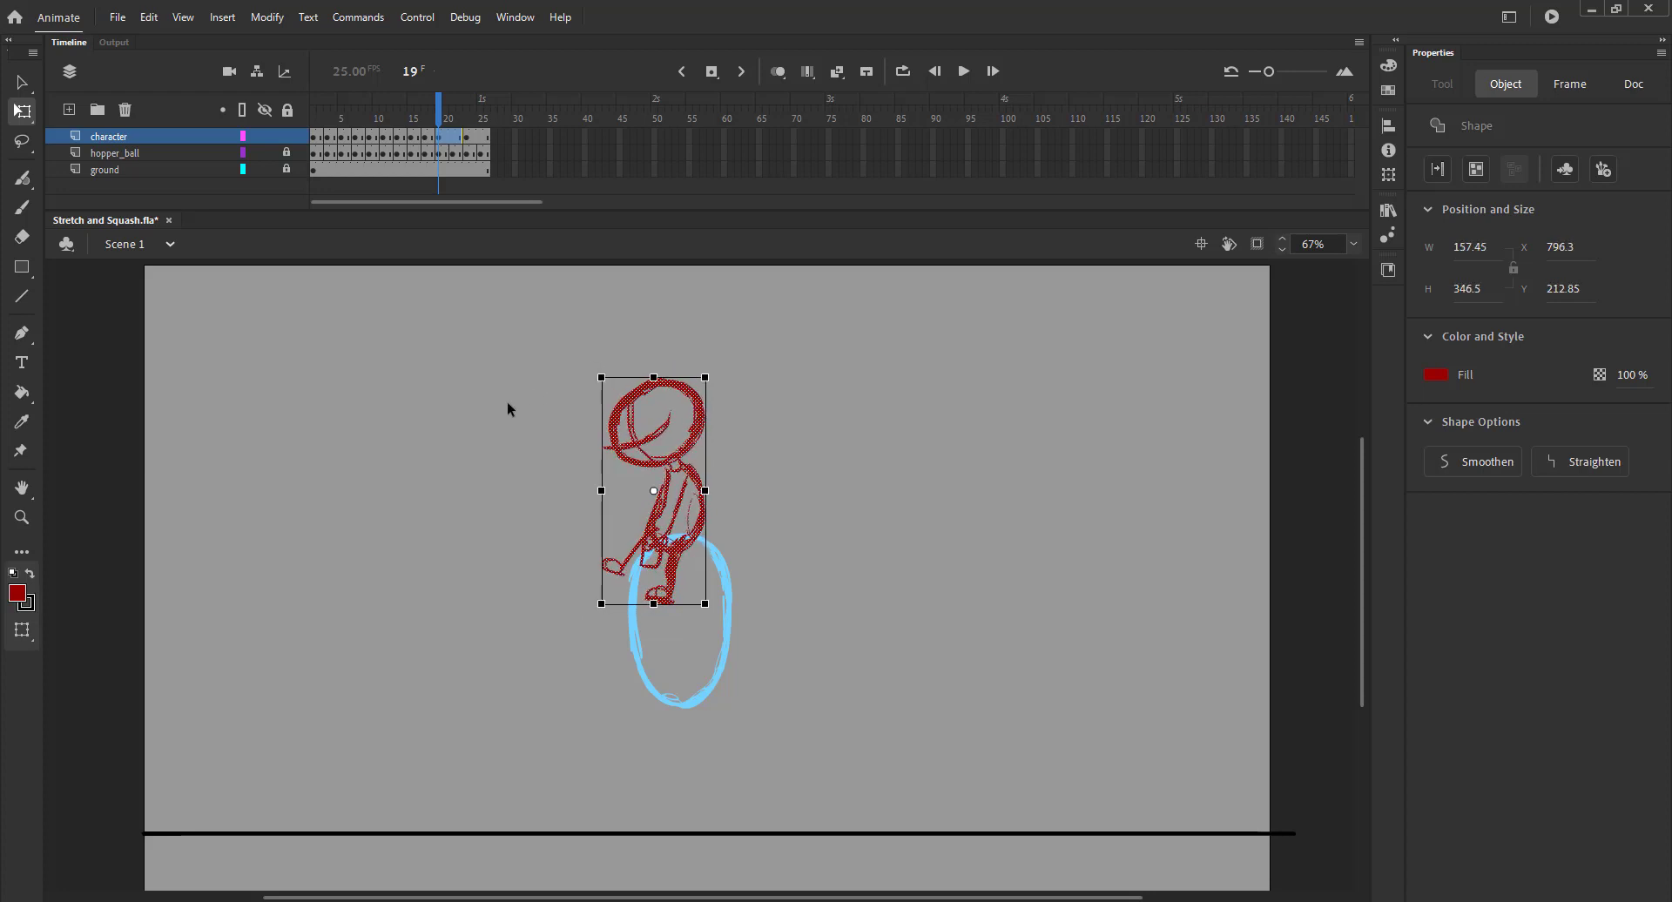
click(545, 358)
key(alt+shift+o)
drag(457, 122, 430, 115)
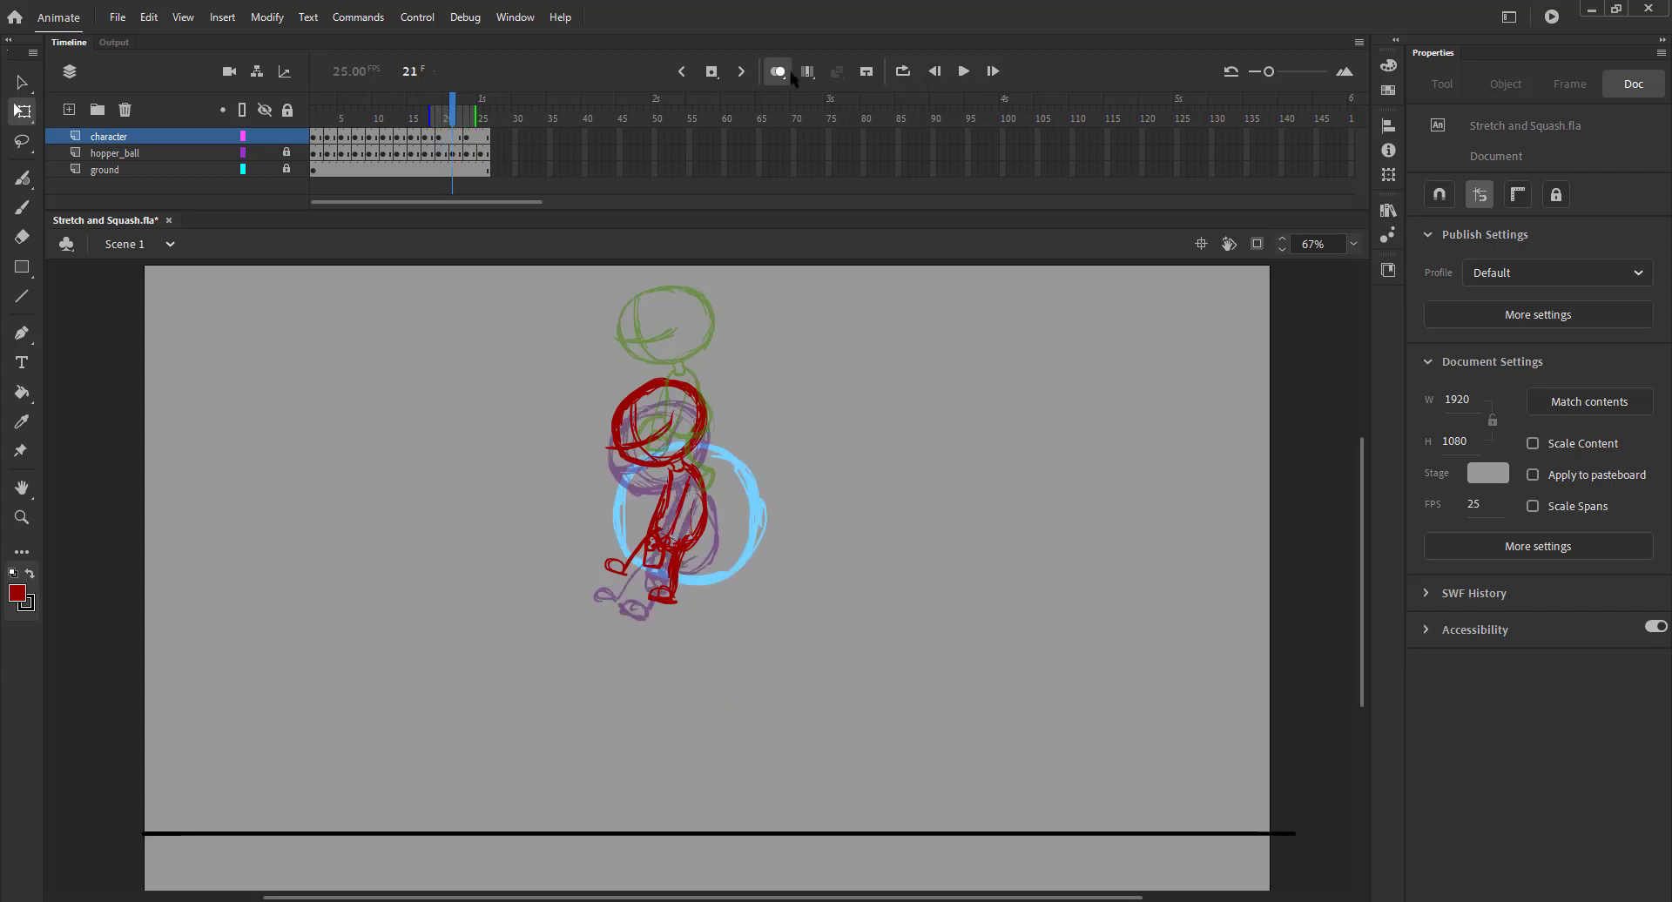
click(778, 71)
click(419, 120)
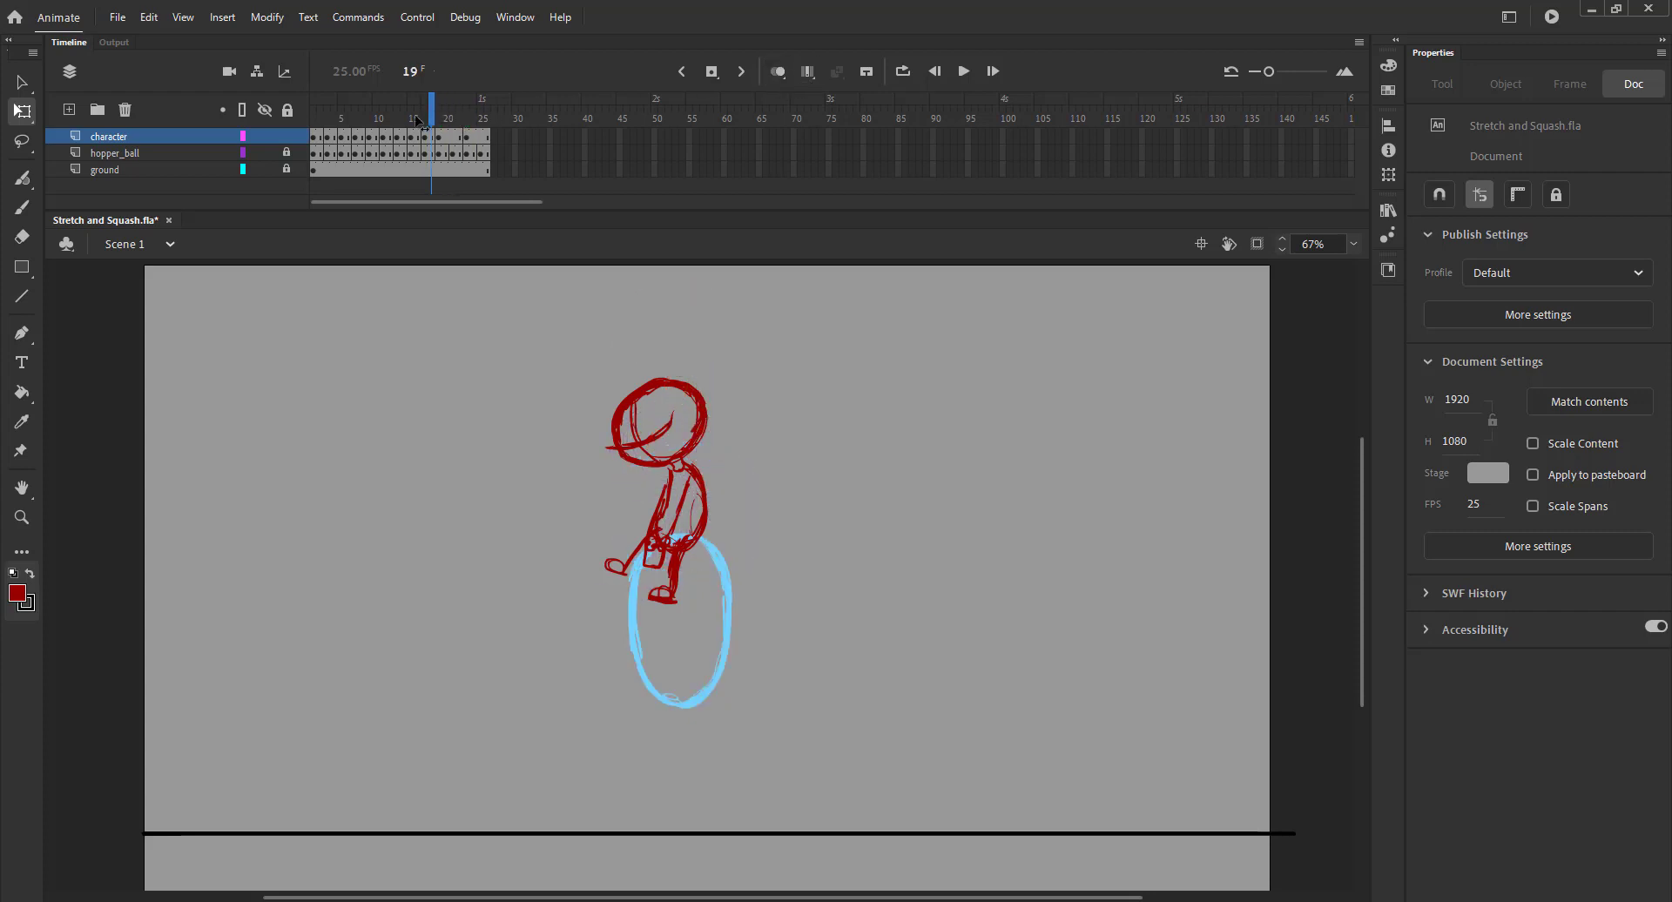
mouse_move(416, 120)
mouse_down()
mouse_move(313, 131)
mouse_move(479, 131)
mouse_move(369, 133)
mouse_move(471, 132)
mouse_move(342, 151)
mouse_move(435, 138)
mouse_move(323, 137)
mouse_move(452, 139)
mouse_up()
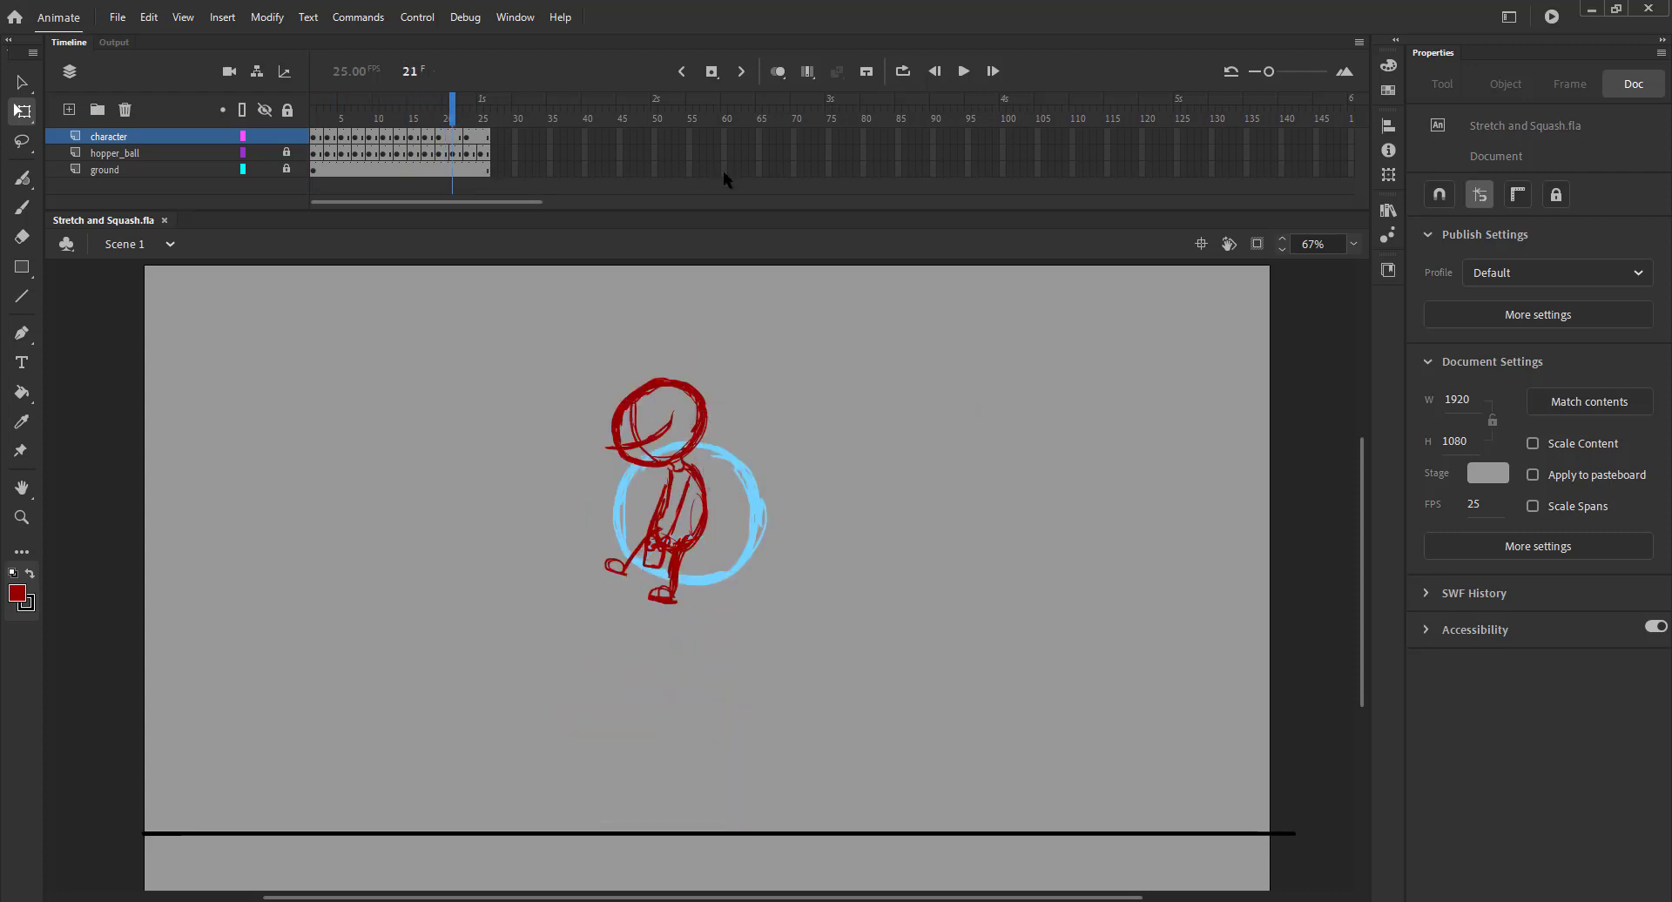
Step: On a blank keyframe at frame 21, draw a round head between the onion-skinned previous and next heads, and check it without onion skinning
click(778, 70)
drag(442, 118, 446, 120)
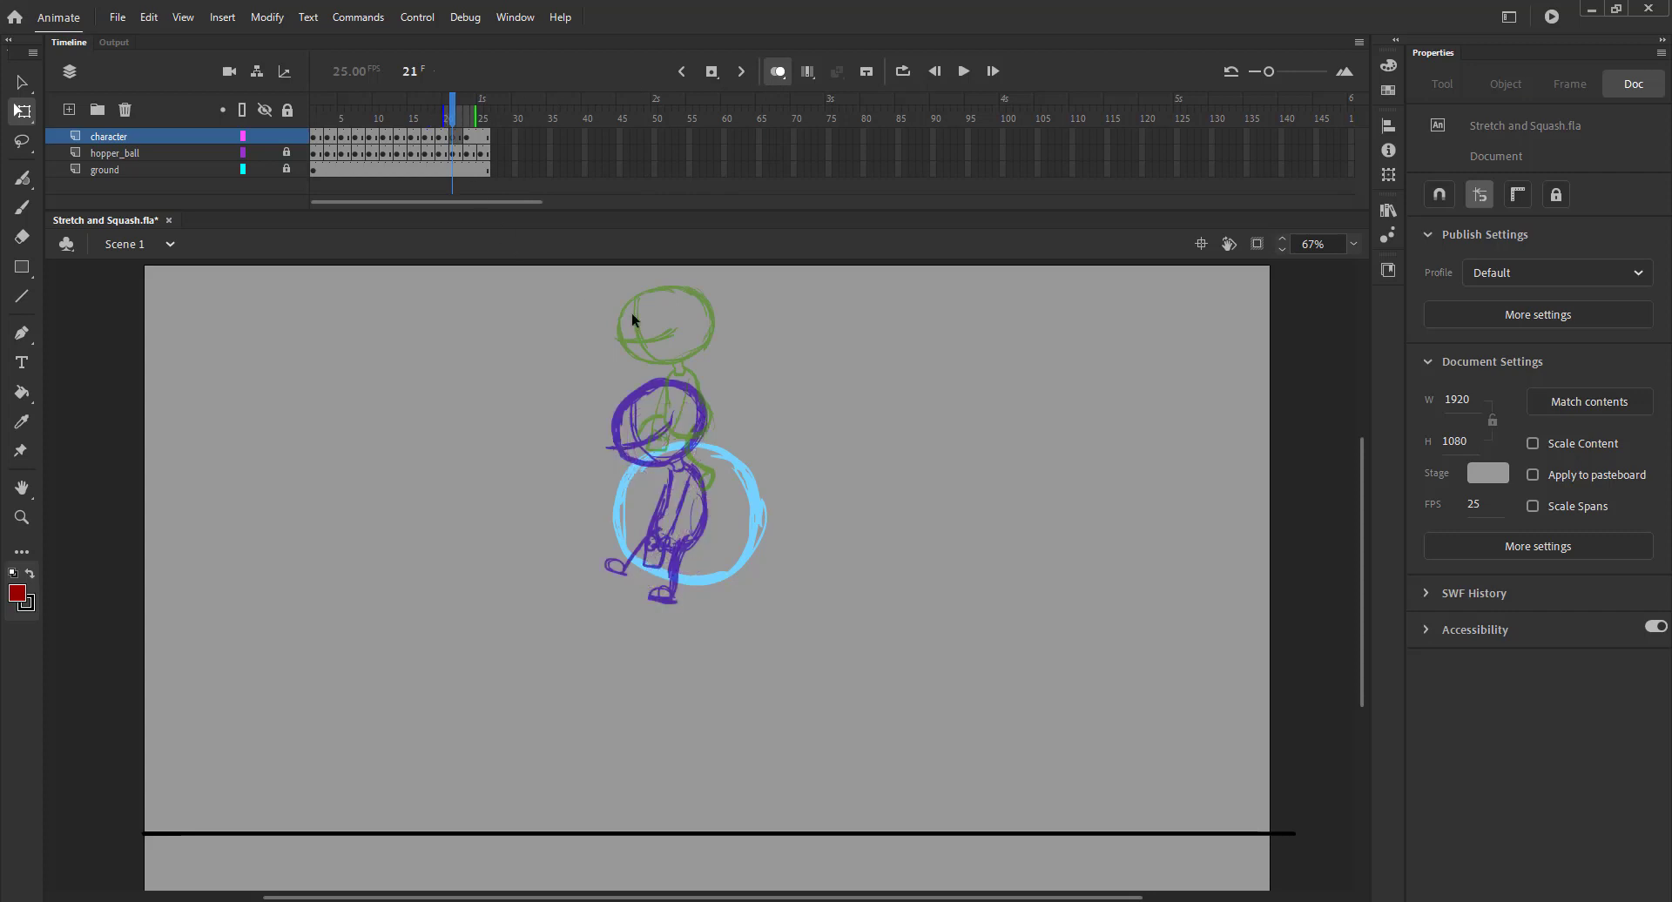
key(b)
mouse_move(632, 315)
mouse_down()
mouse_move(622, 324)
mouse_move(642, 310)
mouse_up()
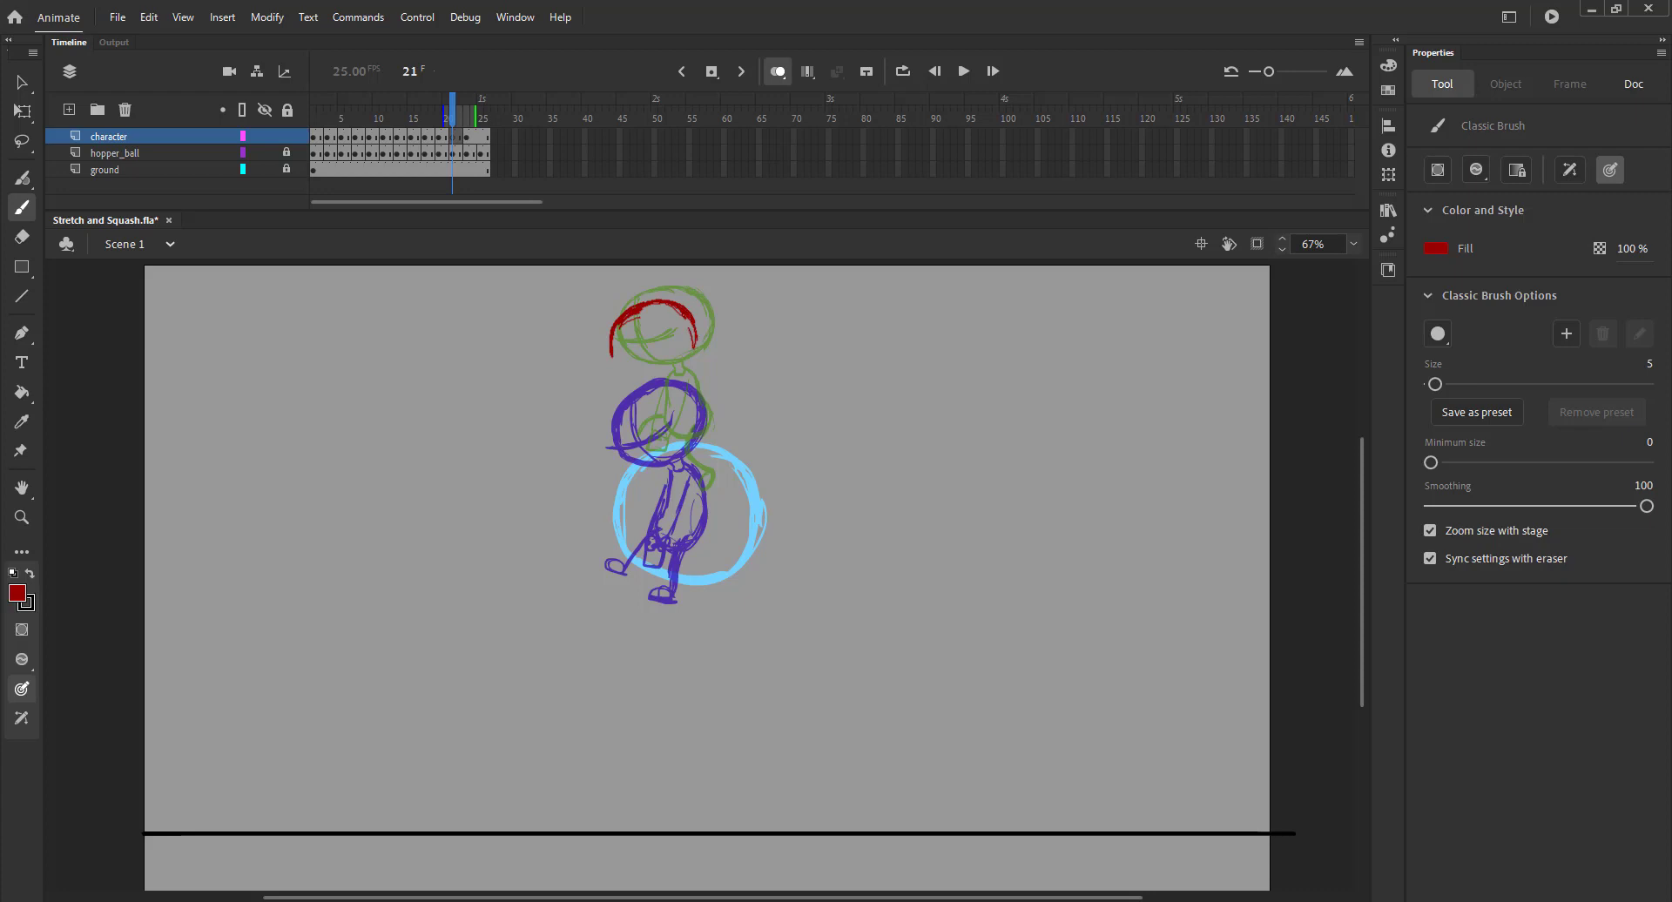
drag(695, 358, 624, 381)
mouse_move(618, 321)
mouse_down()
mouse_move(610, 350)
mouse_move(675, 380)
mouse_up()
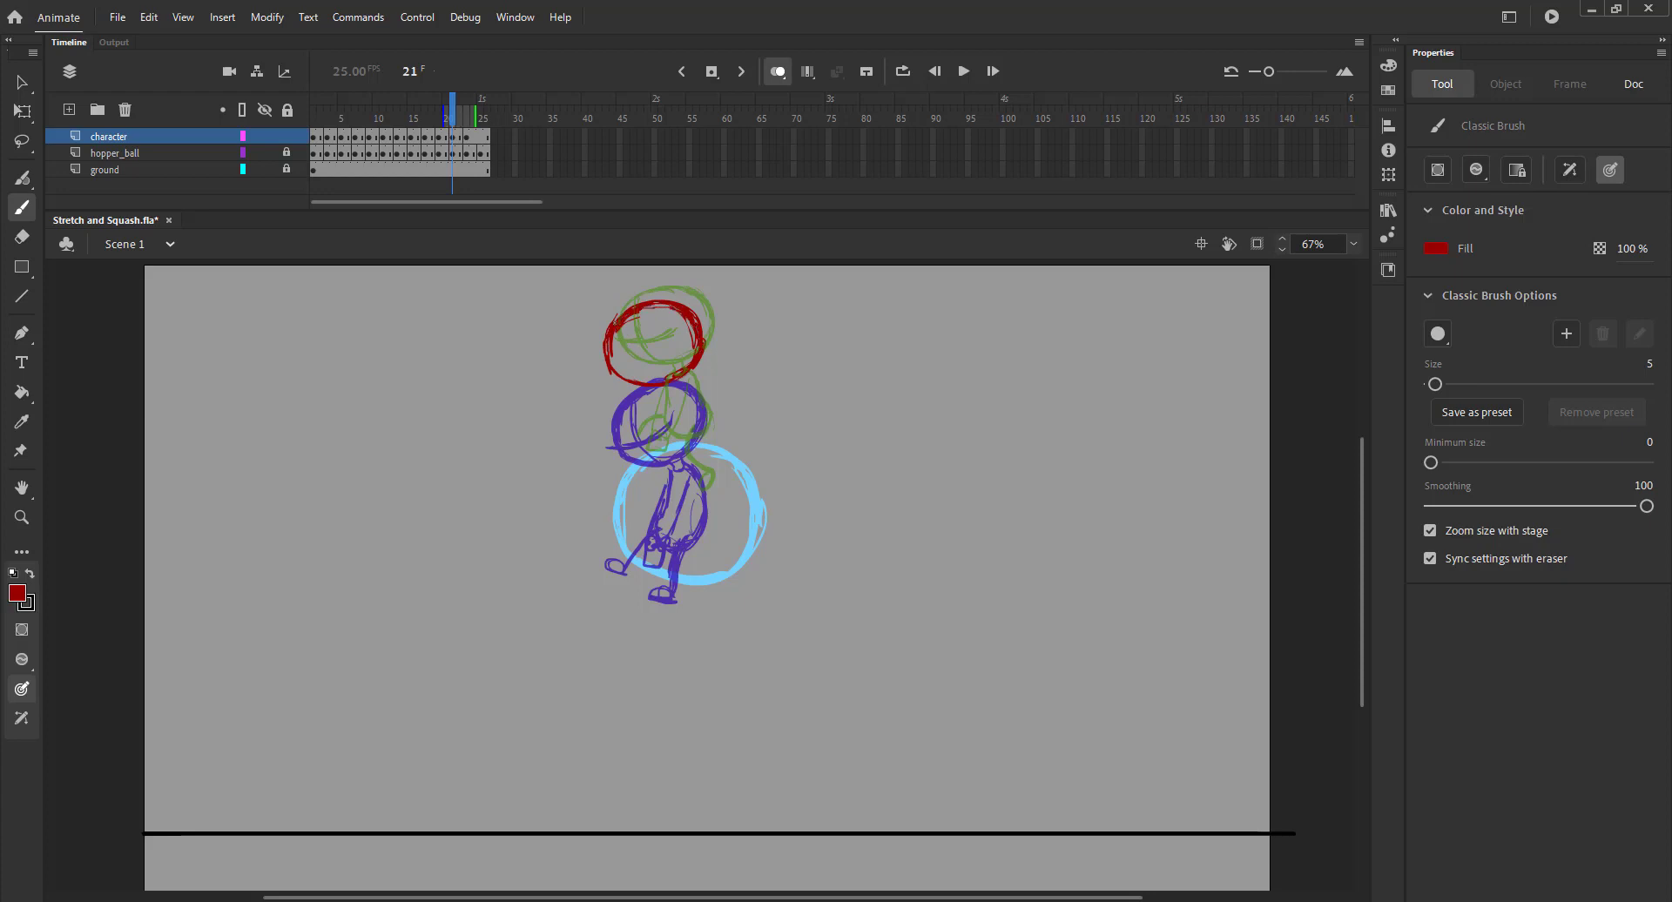
mouse_move(613, 326)
mouse_down()
mouse_move(609, 370)
mouse_move(641, 384)
mouse_up()
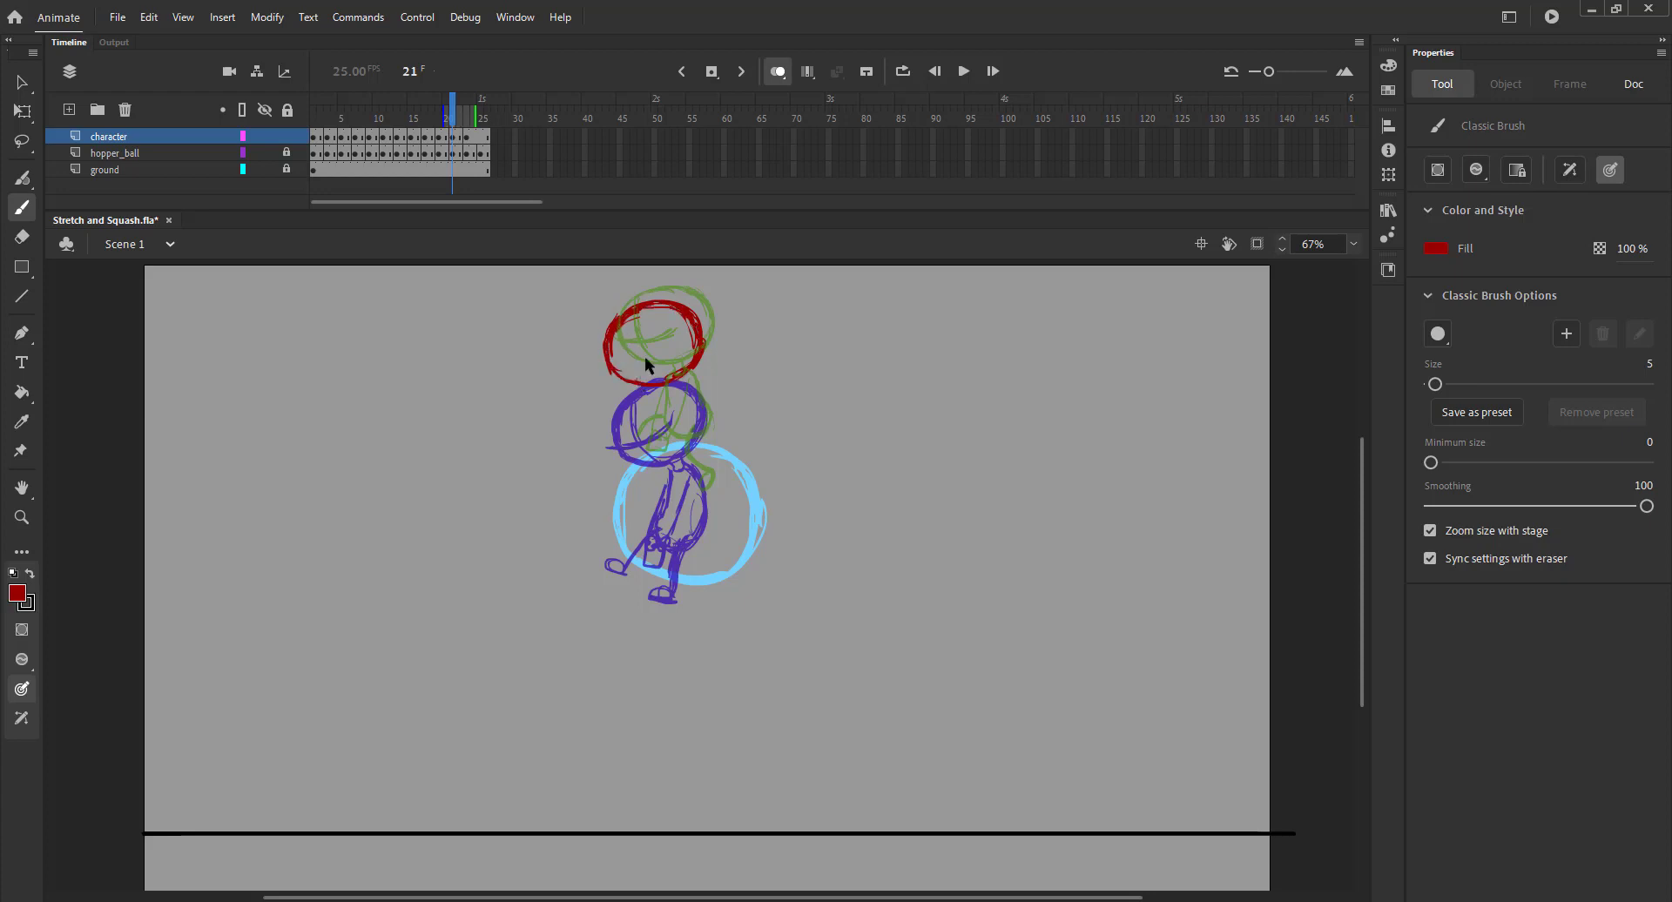
click(775, 75)
mouse_move(450, 115)
mouse_down()
mouse_move(431, 116)
mouse_move(467, 114)
mouse_move(452, 114)
mouse_up()
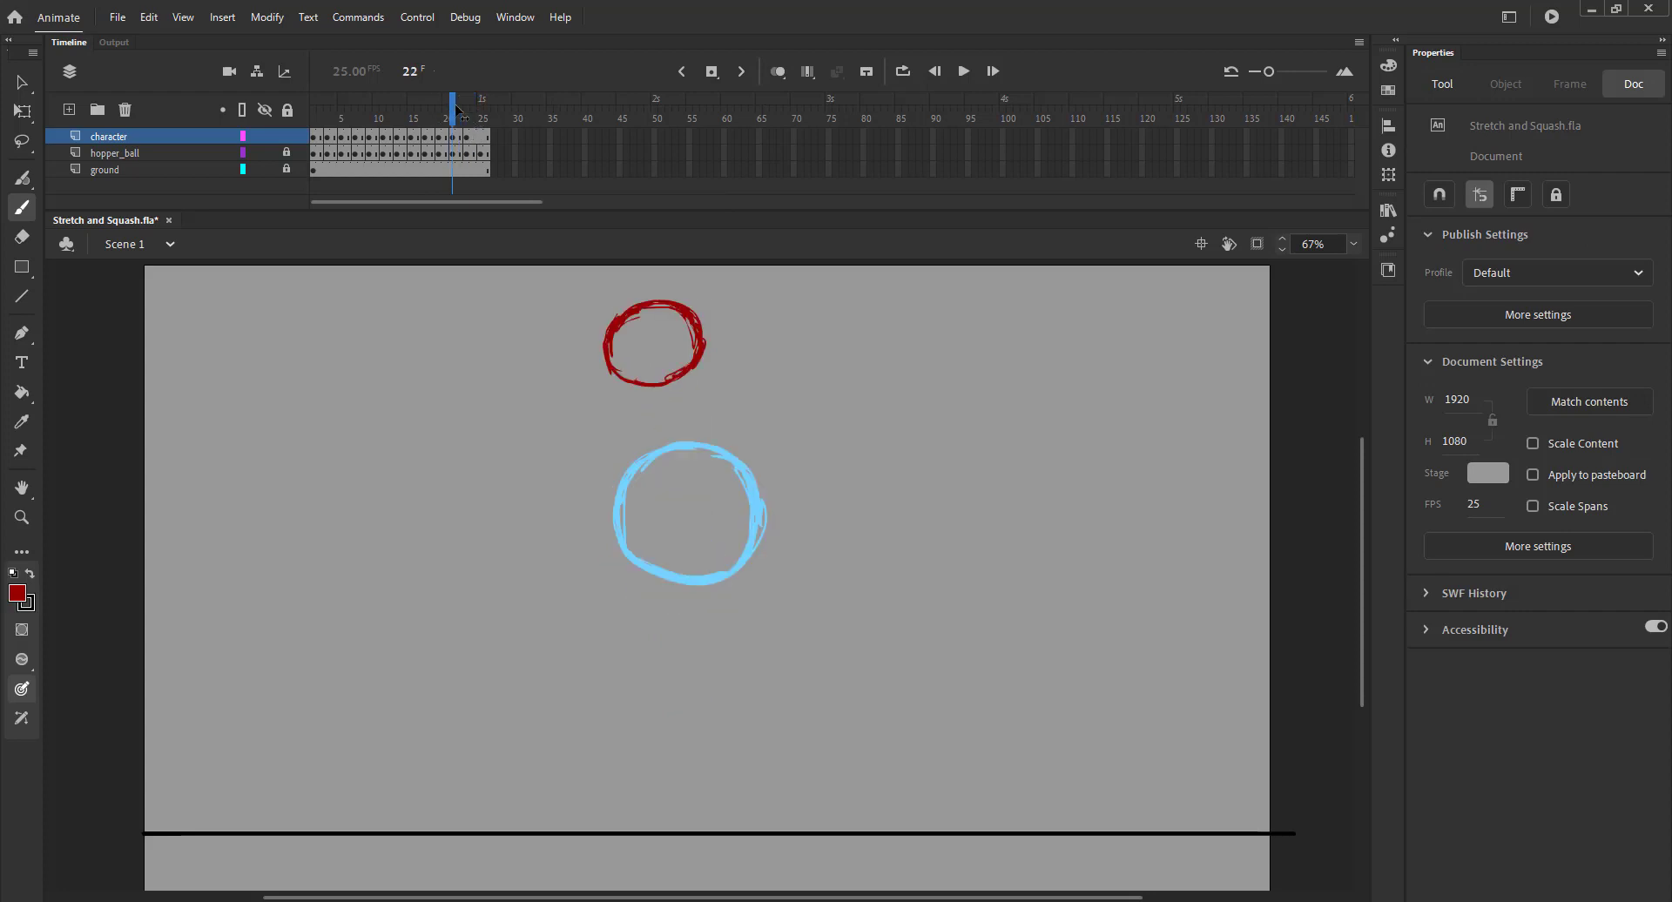
click(776, 72)
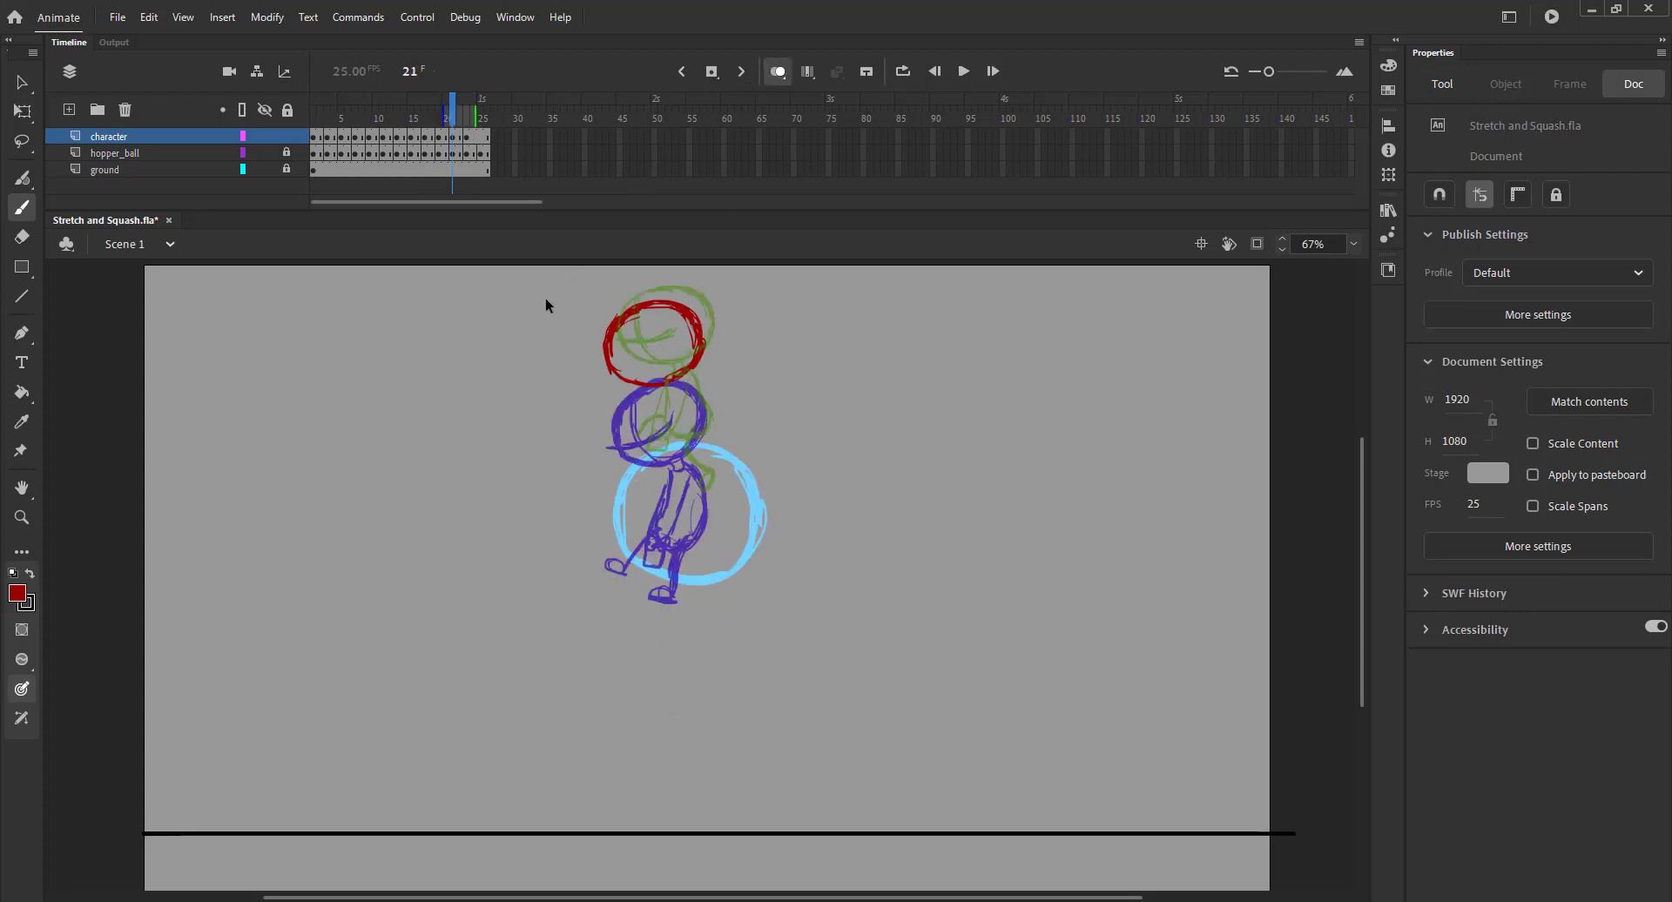
Step: On frame 21, draw the torso, both legs and the feet beneath the head, and check the pose without onion skinning
key(ctrl+a)
key(q)
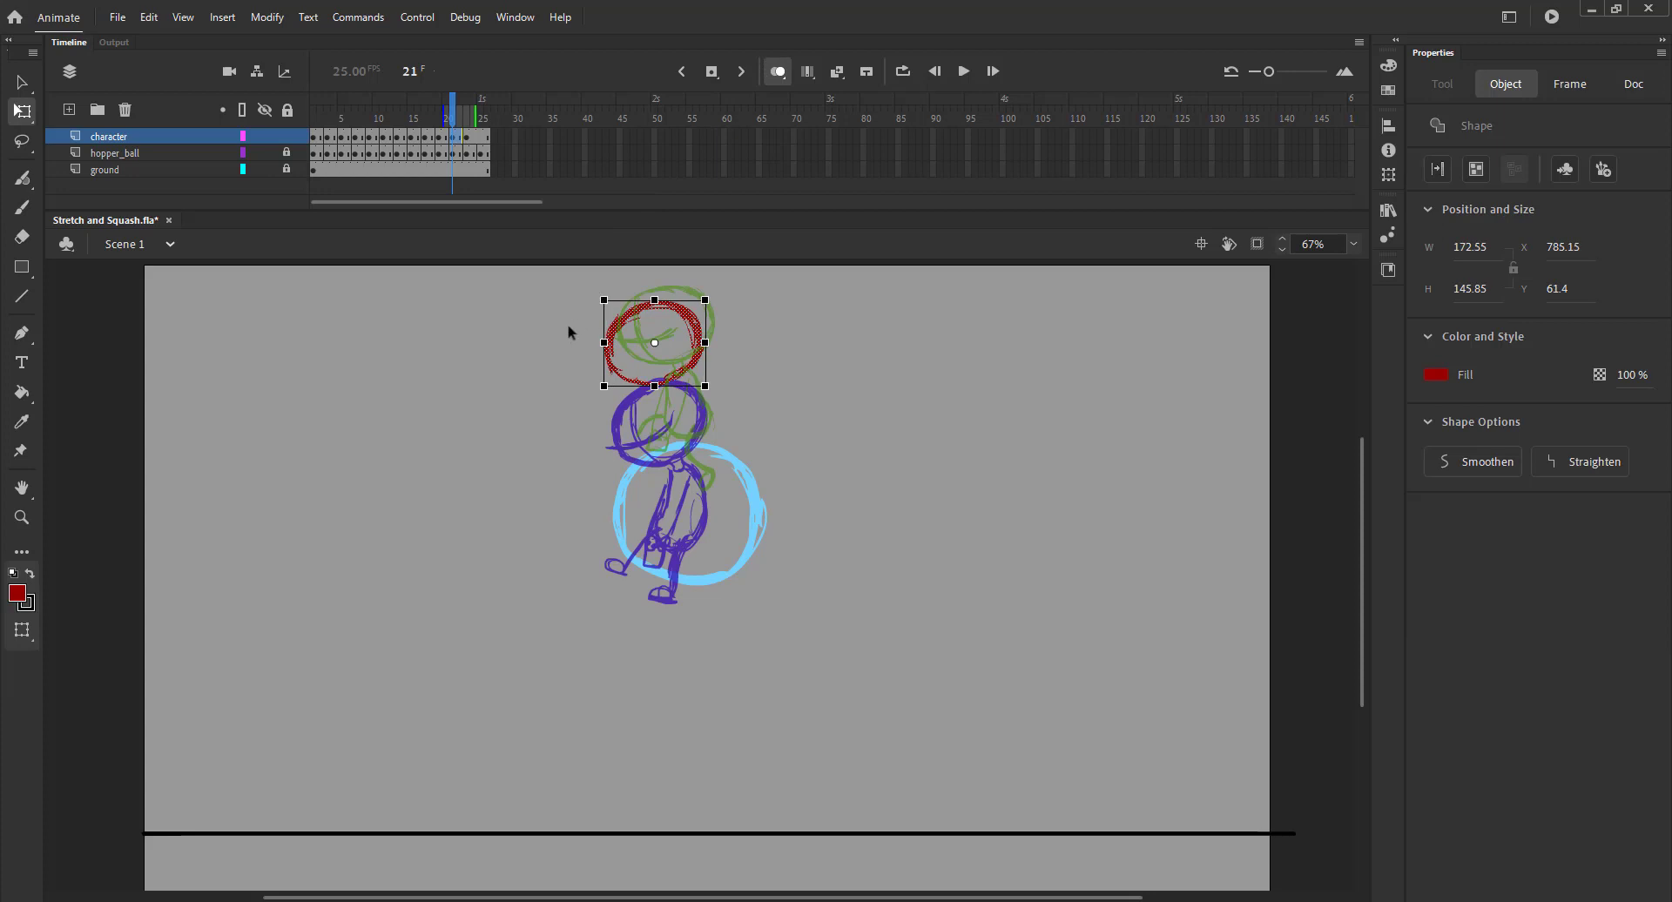
click(568, 332)
key(b)
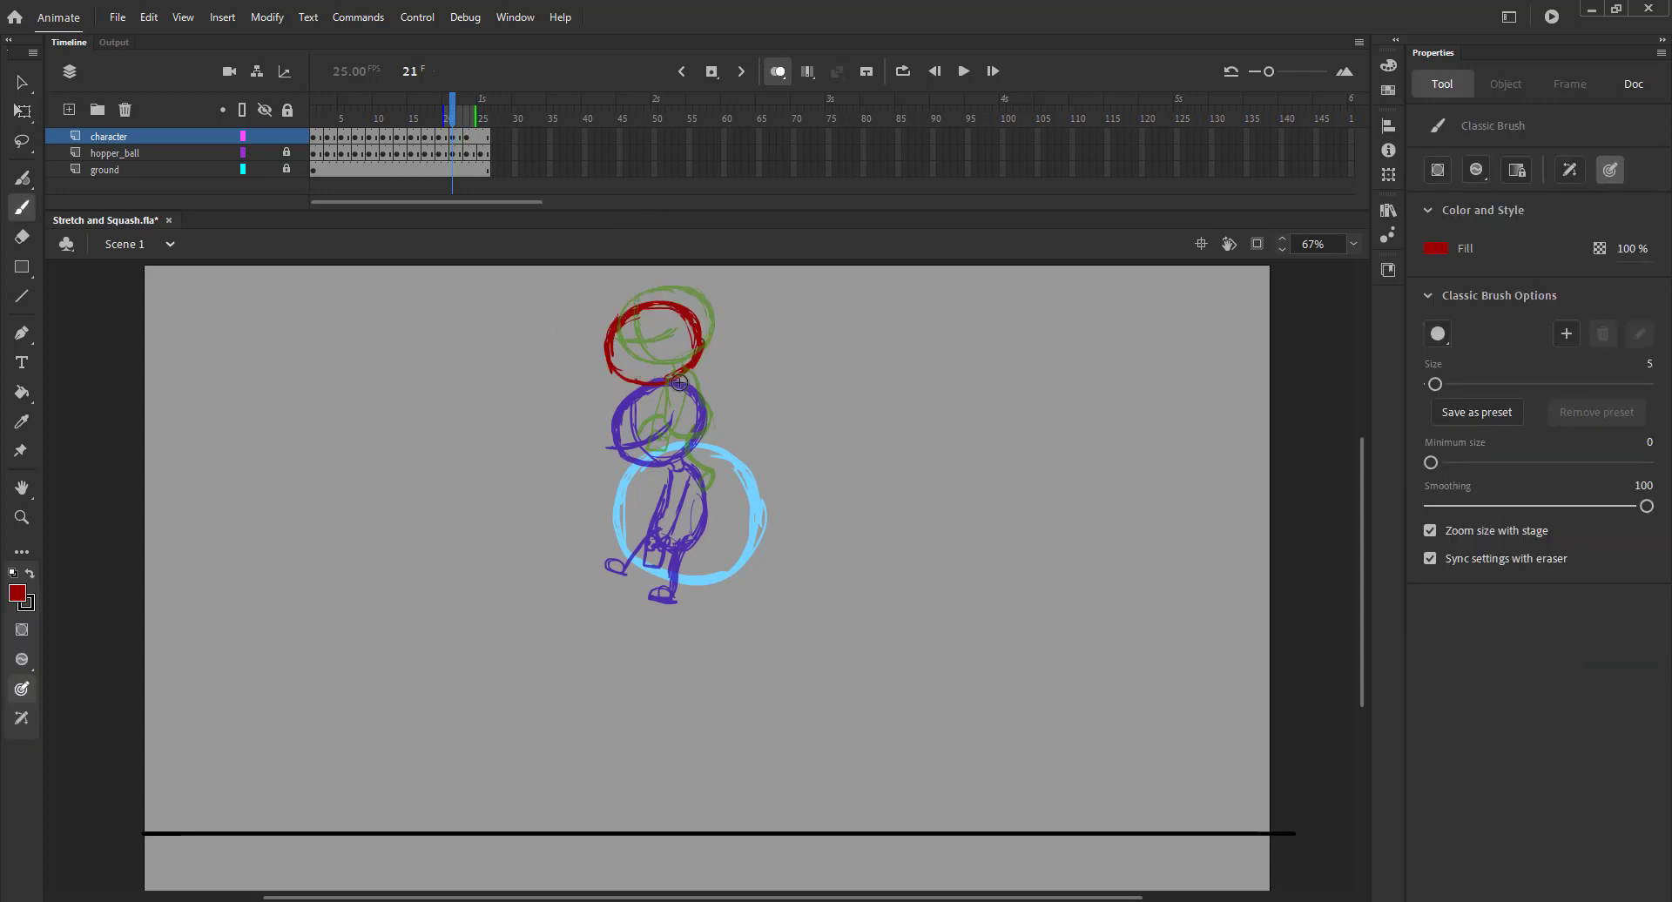
drag(708, 434, 703, 457)
mouse_move(657, 386)
mouse_down()
mouse_move(655, 462)
mouse_move(701, 455)
mouse_up()
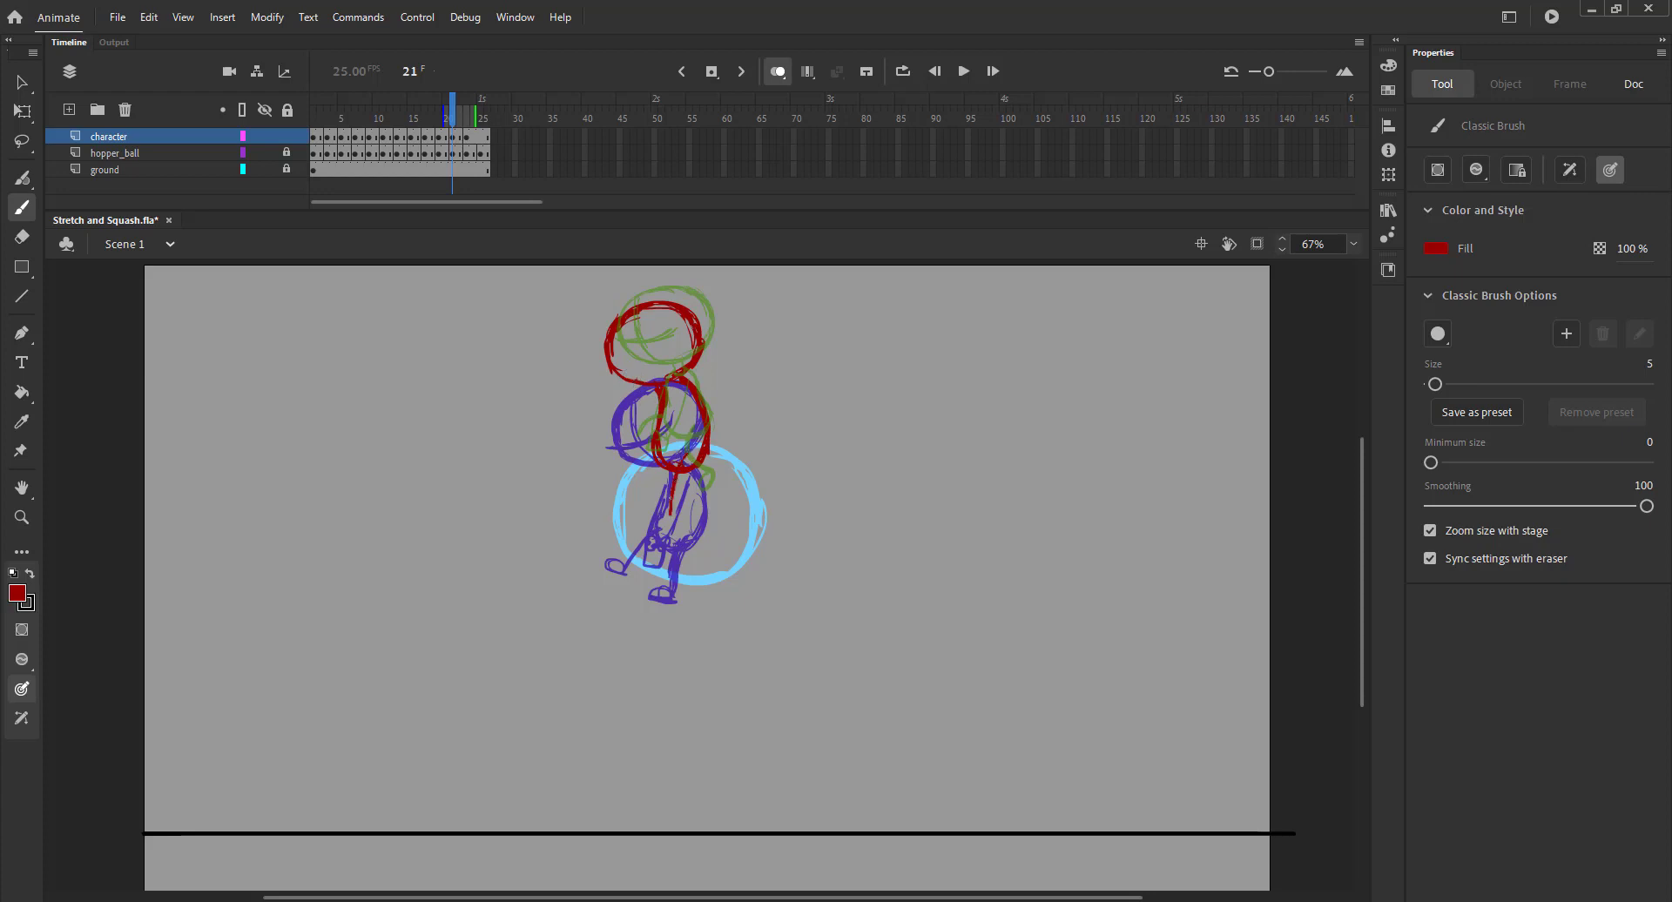
drag(672, 471, 662, 526)
click(777, 71)
click(441, 113)
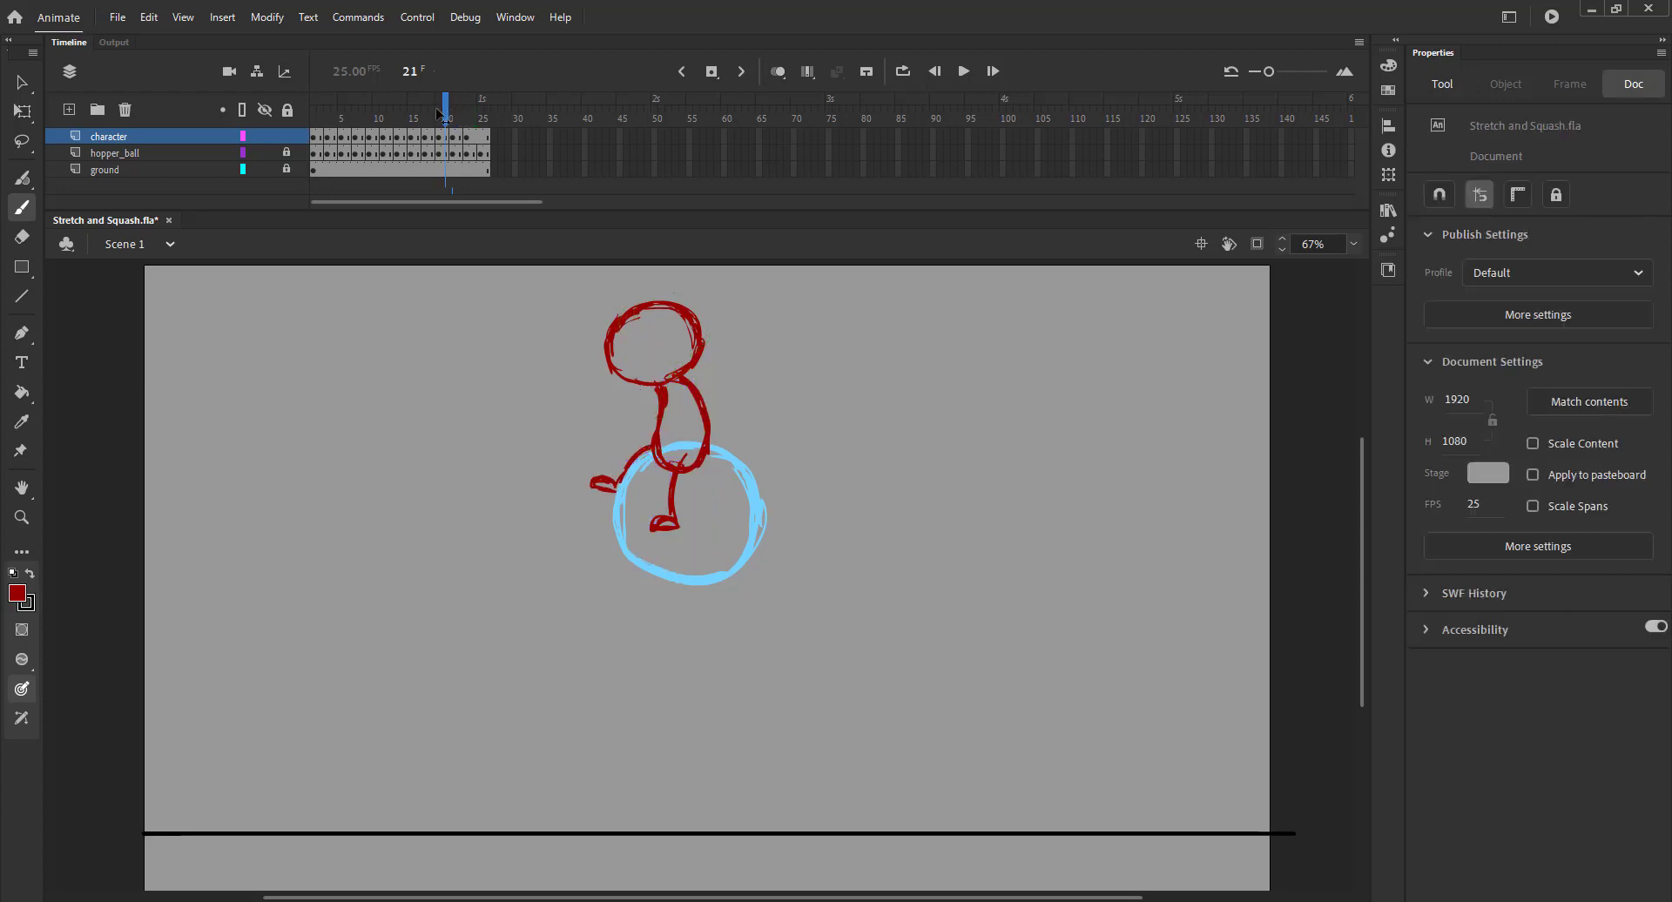
mouse_move(441, 113)
mouse_down()
mouse_move(418, 118)
mouse_move(458, 120)
mouse_move(352, 129)
mouse_move(453, 117)
mouse_up()
Step: Move the copied opening-pose keyframe on the character layer from frame 23 to frame 25
click(467, 137)
click(482, 137)
key(F6)
click(567, 231)
Step: With onion skinning on, draw the arm and hand over the torso on frame 21 and save the file
click(775, 73)
key(b)
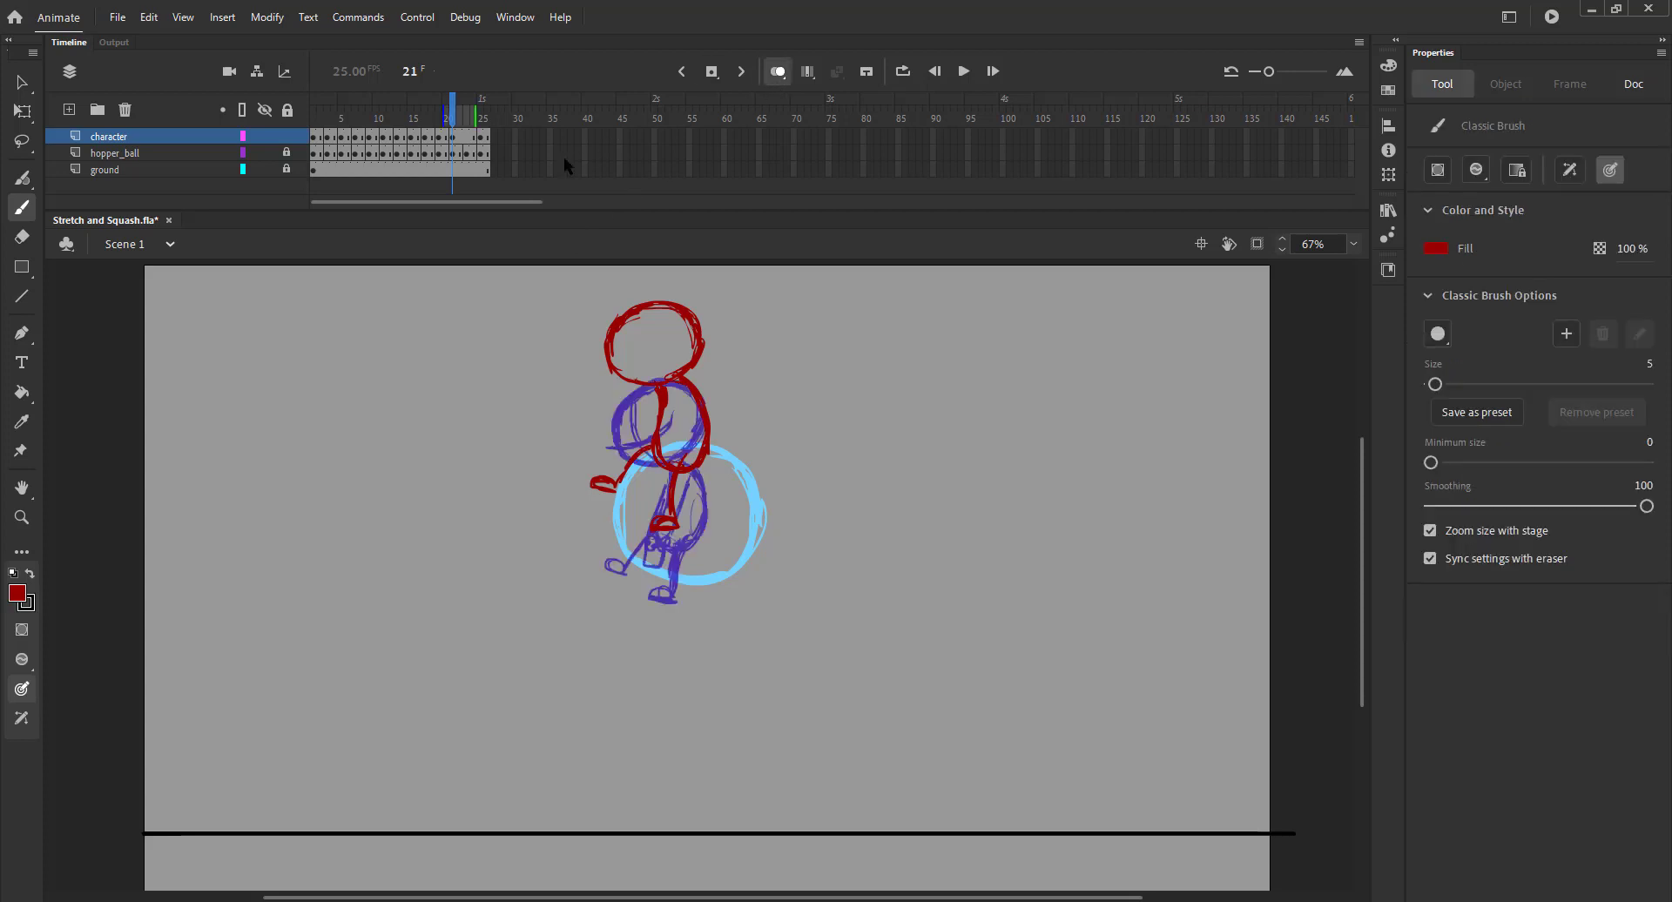
mouse_move(682, 395)
mouse_down()
mouse_move(654, 480)
mouse_move(642, 446)
mouse_up()
key(ctrl+s)
Step: Compare frames 21 and 23 with and without onion skinning, and draw the face guidelines on the frame 21 head
click(778, 72)
mouse_move(453, 118)
mouse_down()
mouse_move(335, 122)
mouse_move(467, 137)
mouse_up()
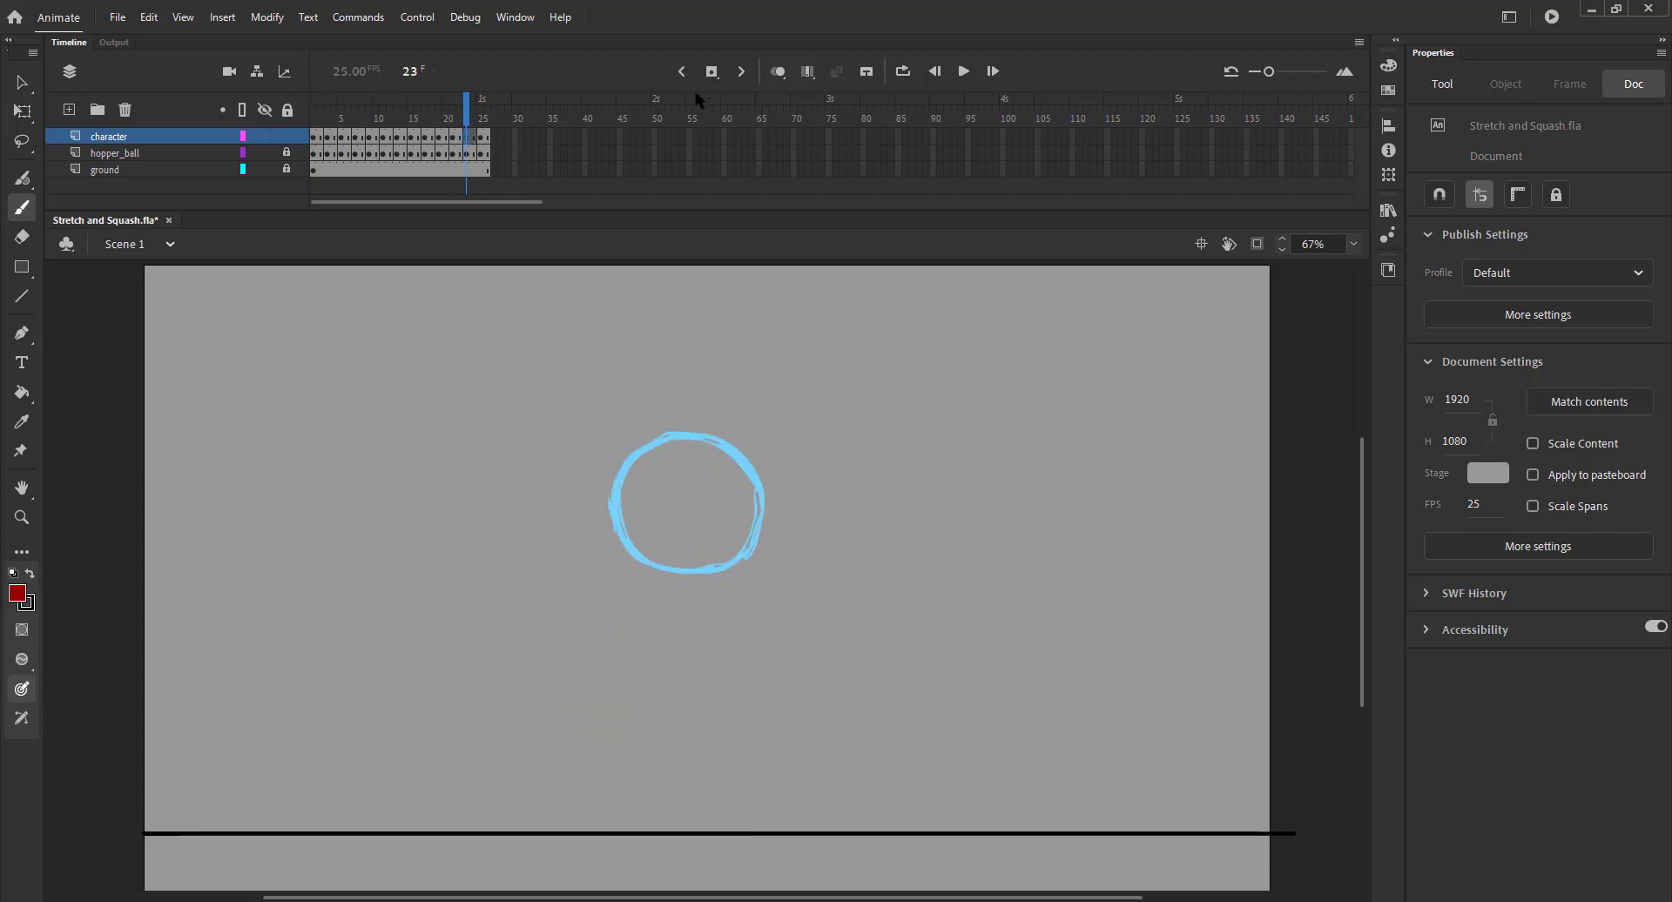
click(776, 72)
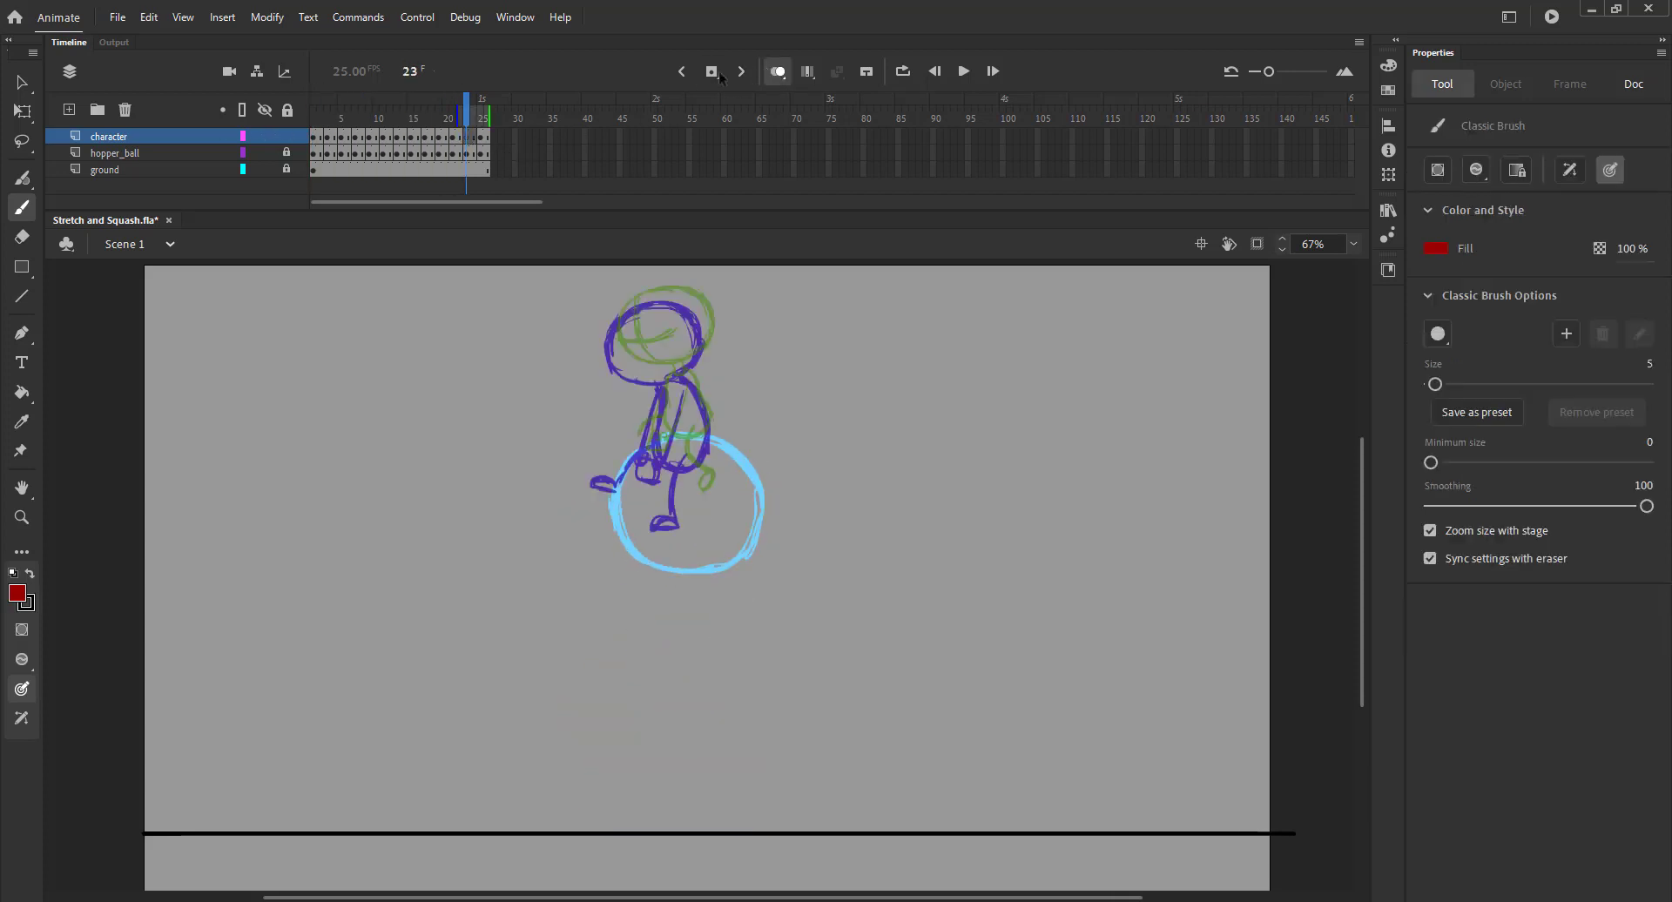
drag(467, 110, 452, 109)
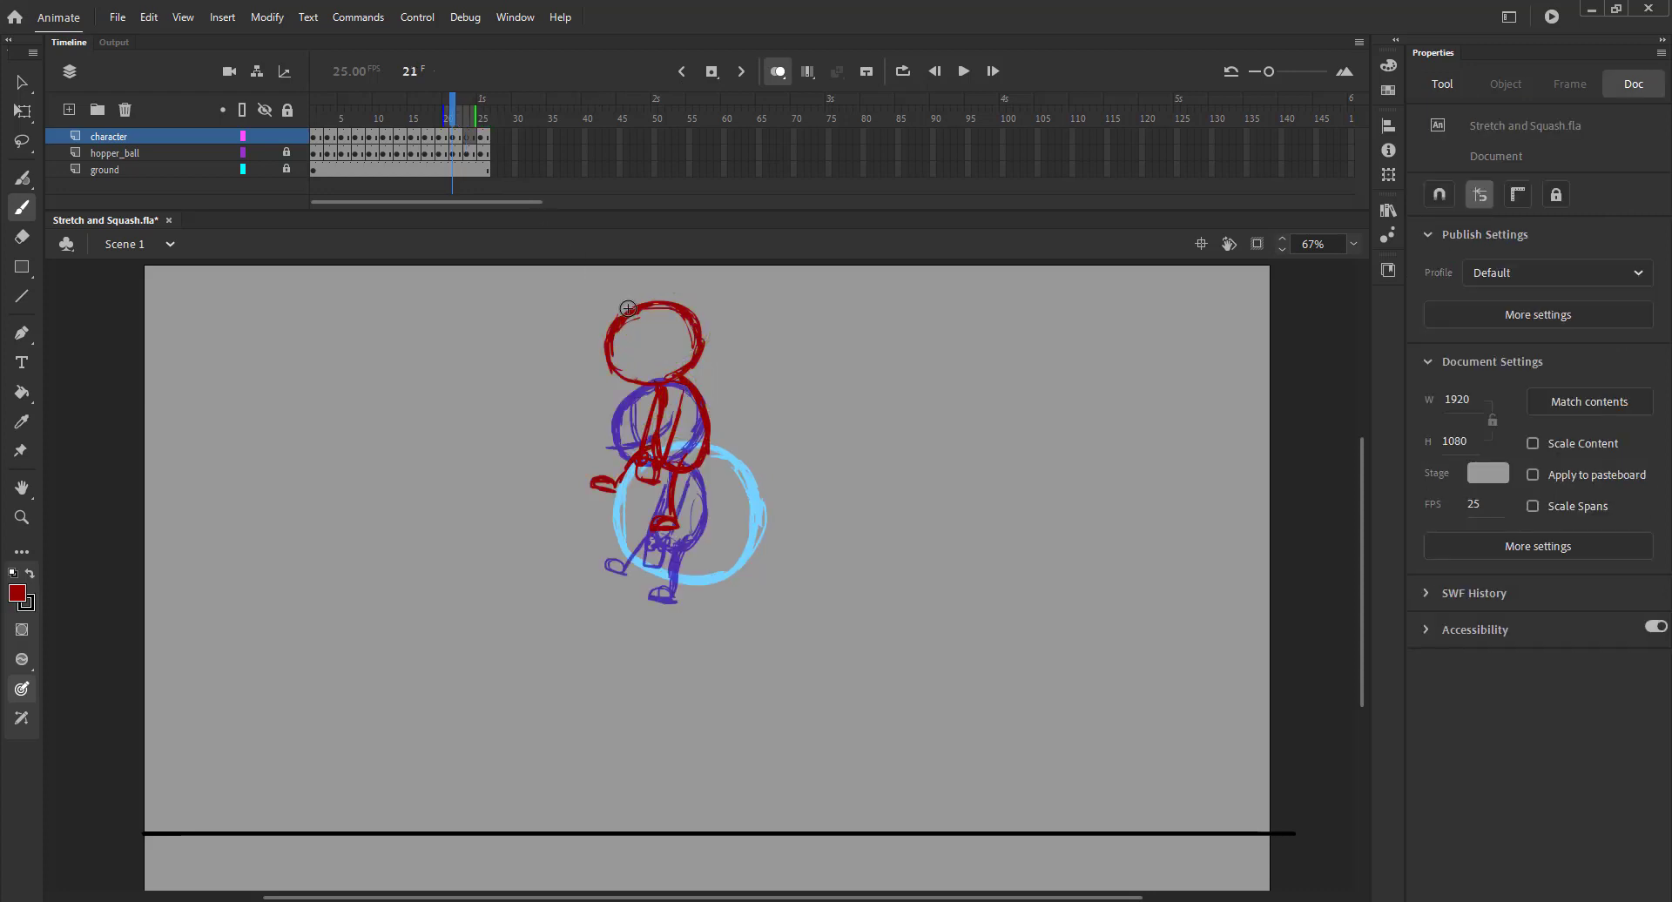
mouse_move(628, 311)
mouse_down()
mouse_move(643, 372)
mouse_move(663, 342)
mouse_up()
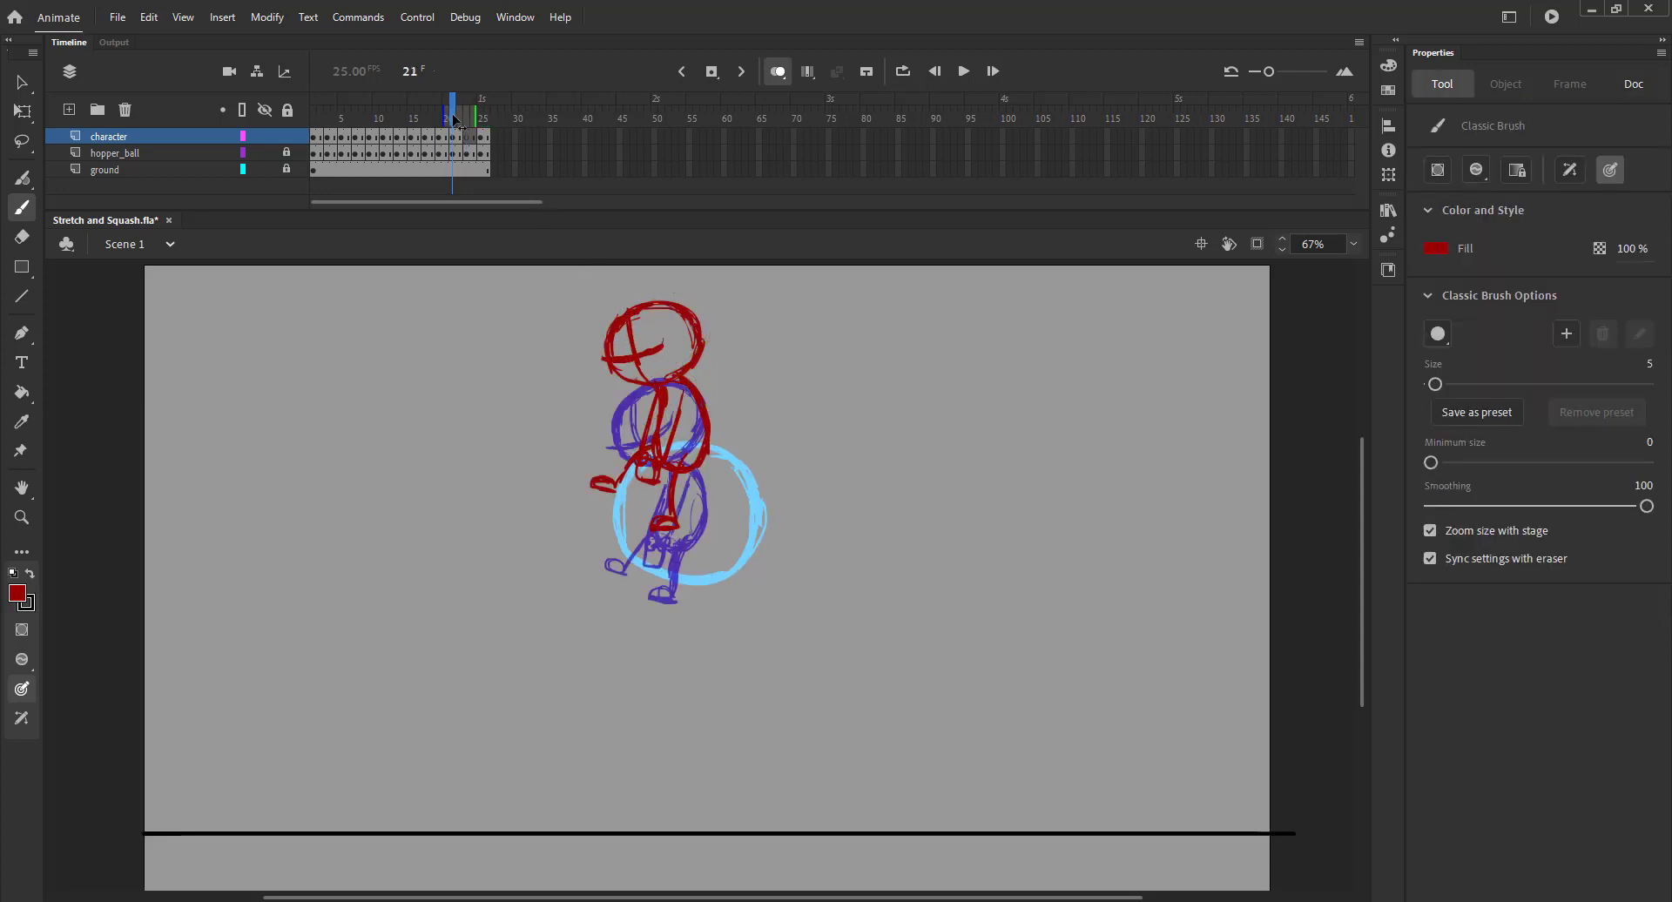
Step: On blank frame 23, draw the head with face guidelines, the neck and the torso between the onion-skinned poses
drag(454, 120, 467, 120)
drag(649, 299, 617, 329)
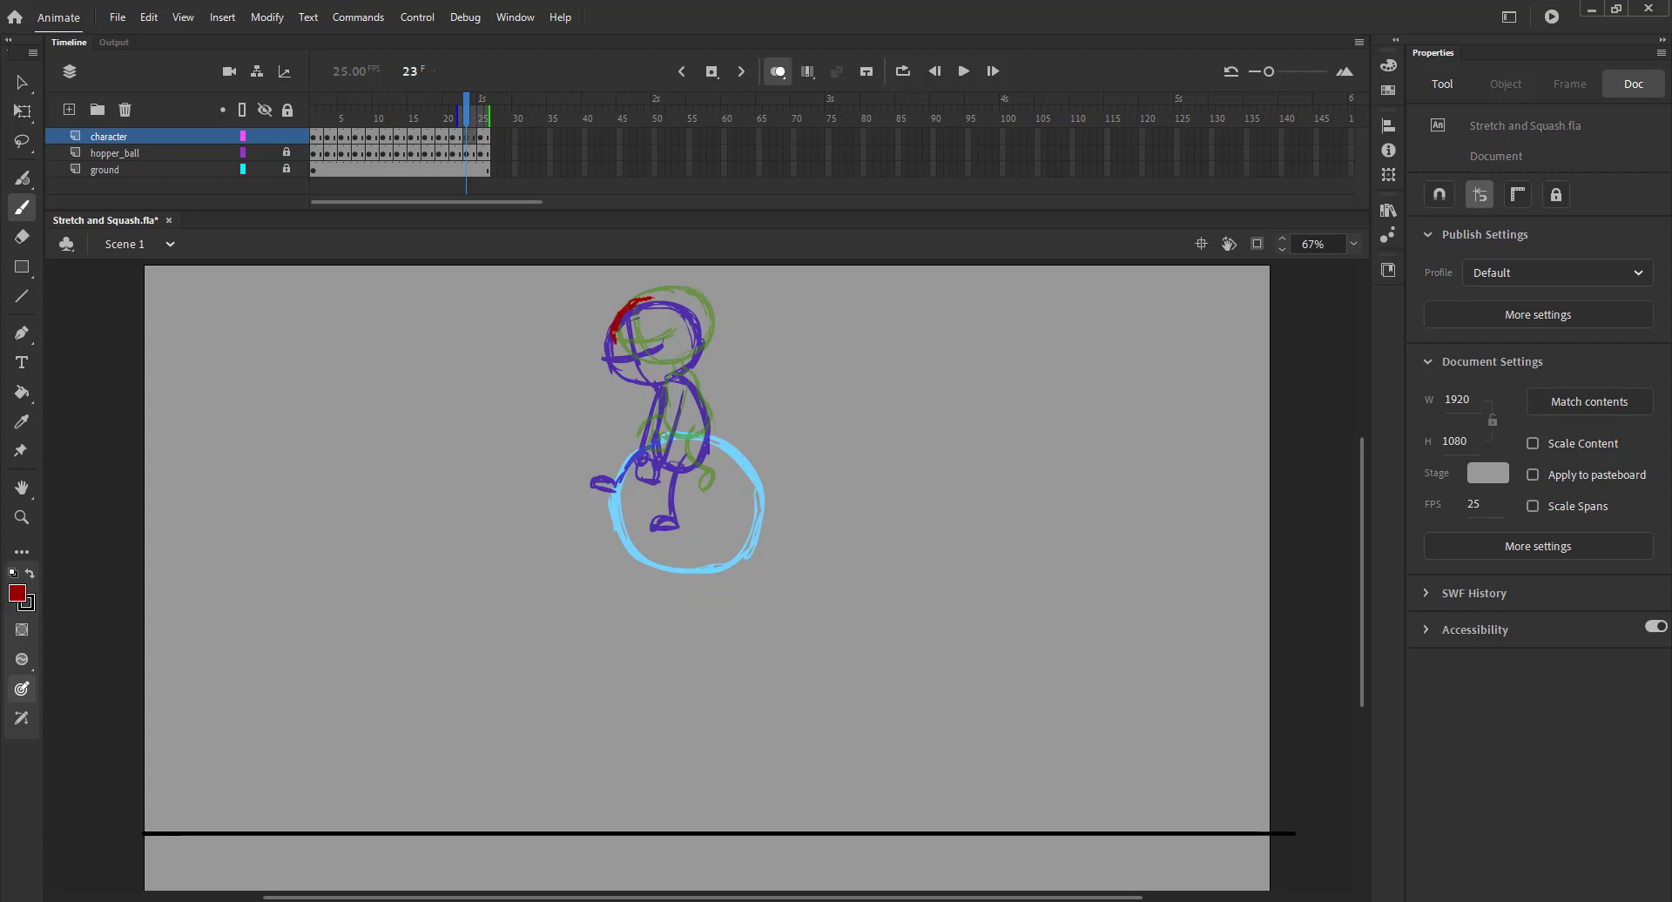
mouse_move(686, 372)
mouse_down()
mouse_move(662, 301)
mouse_move(698, 308)
mouse_move(708, 342)
mouse_move(661, 382)
mouse_up()
mouse_move(622, 325)
mouse_down()
mouse_move(682, 375)
mouse_move(651, 373)
mouse_move(672, 342)
mouse_up()
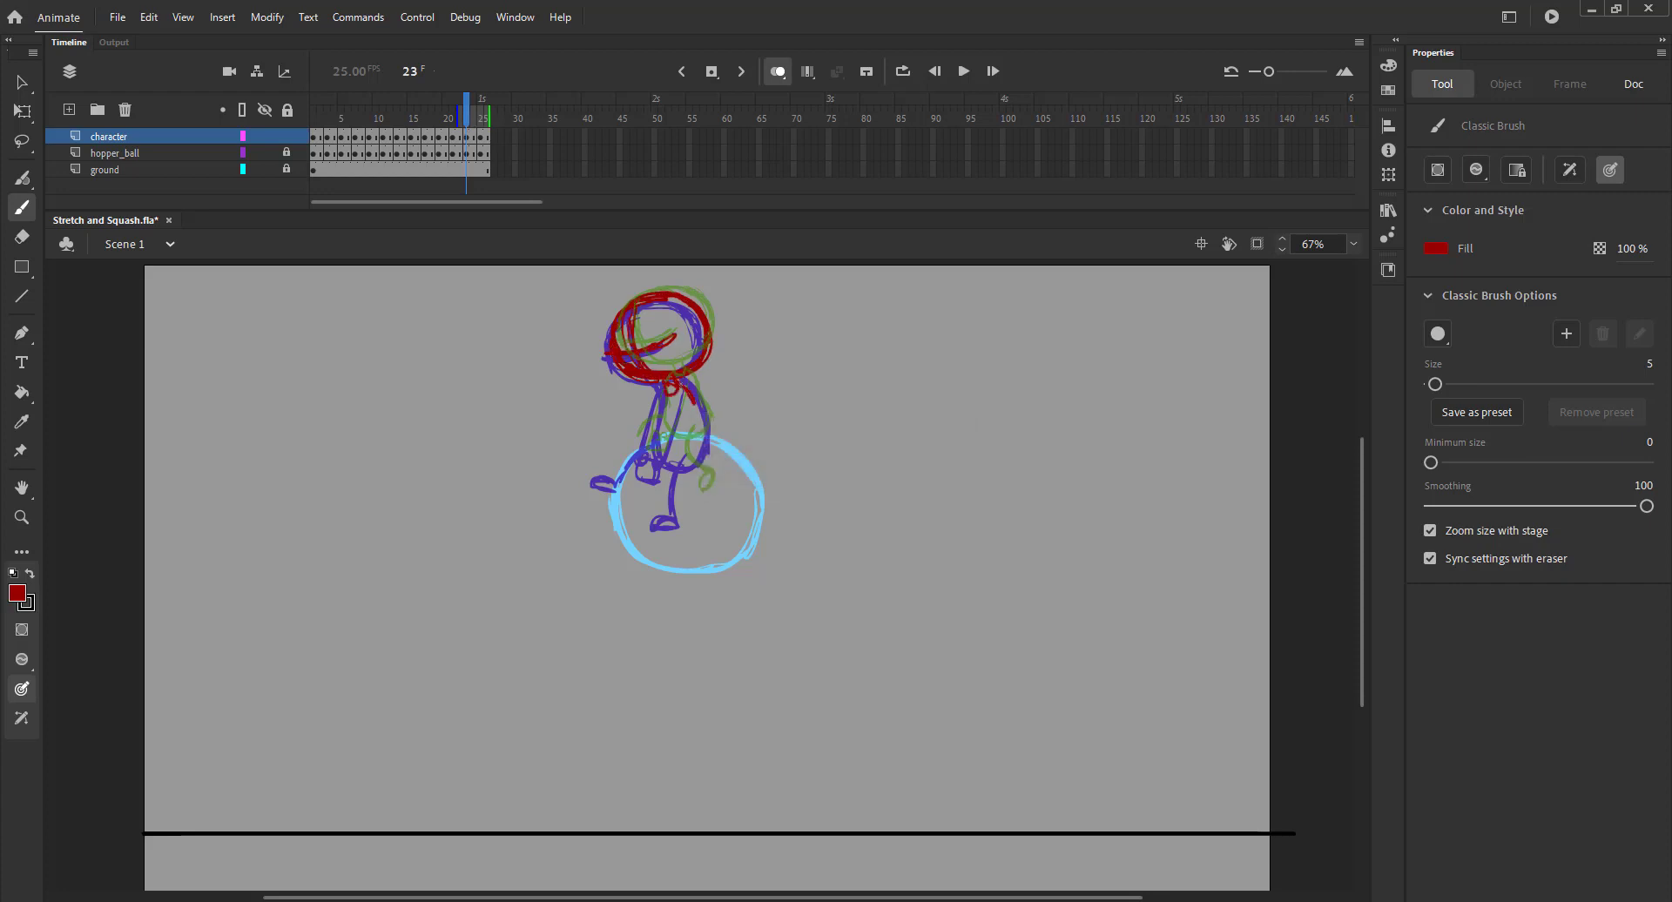
drag(700, 427, 706, 469)
drag(651, 474, 694, 462)
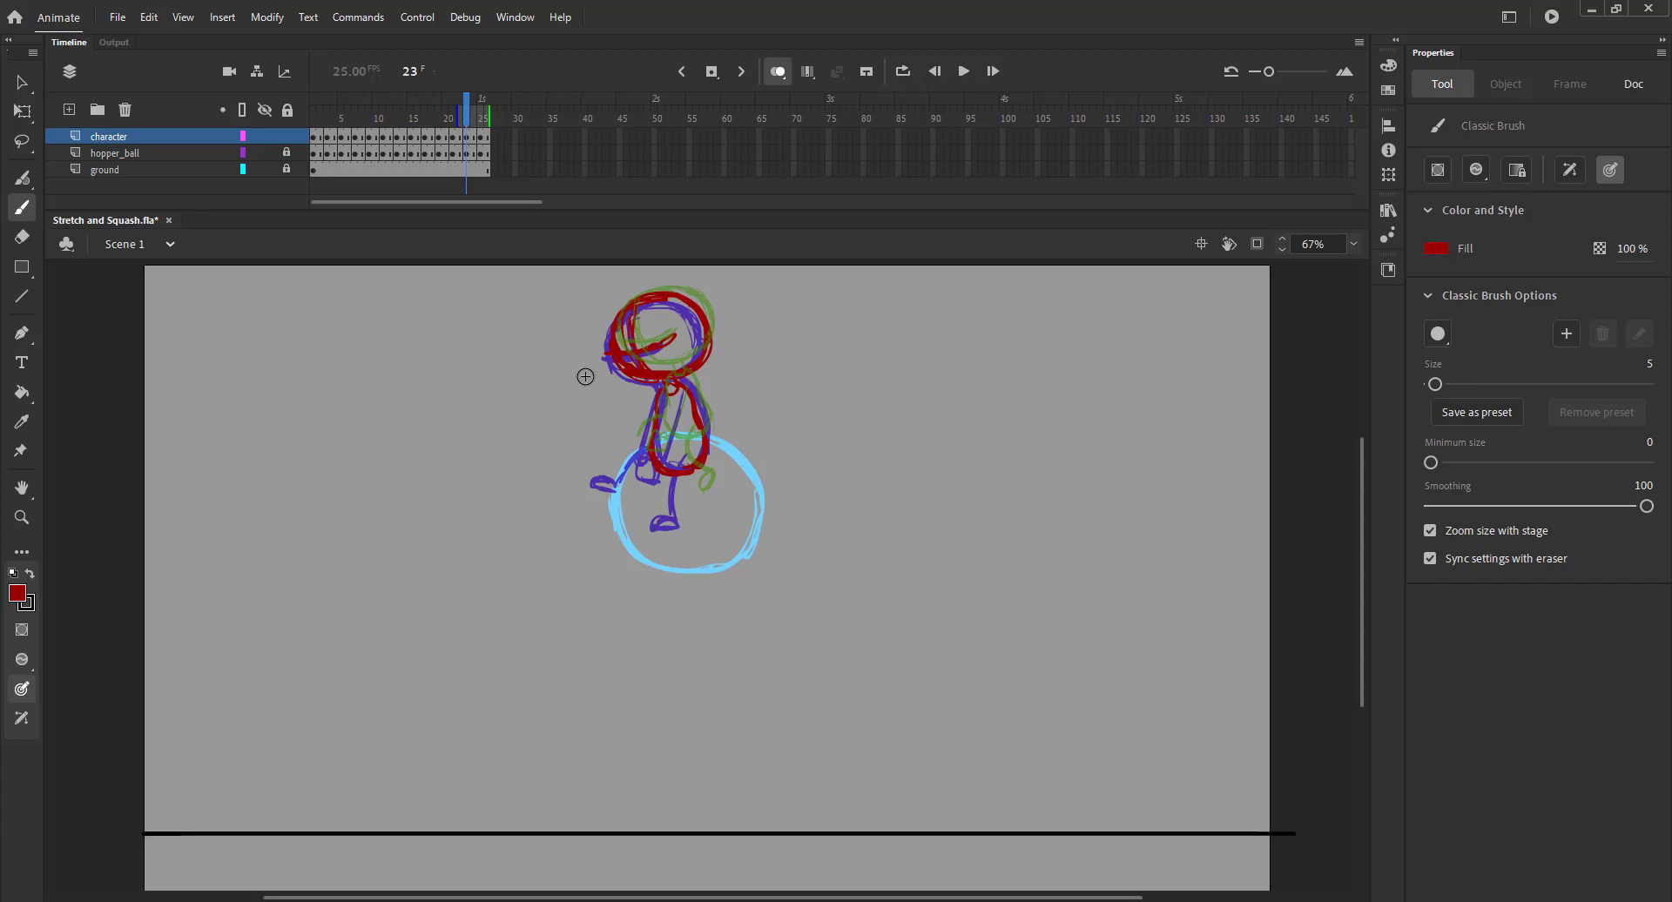
Step: Scale the frame 23 head and torso down slightly, and nudge the torso up against the head
drag(457, 111, 476, 110)
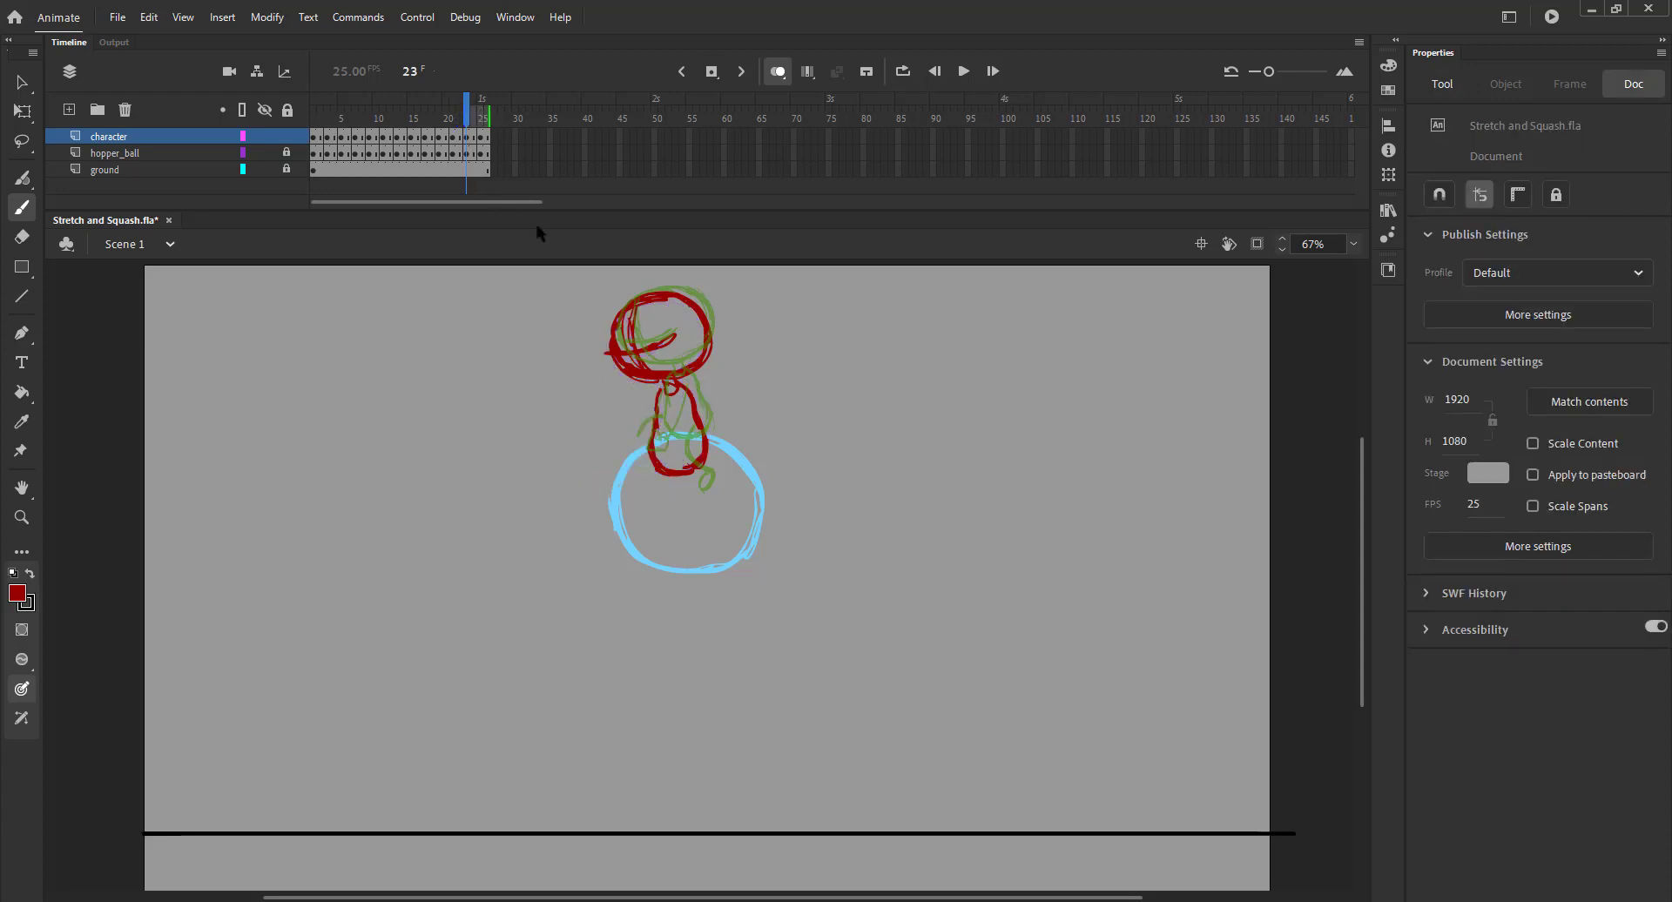
click(618, 380)
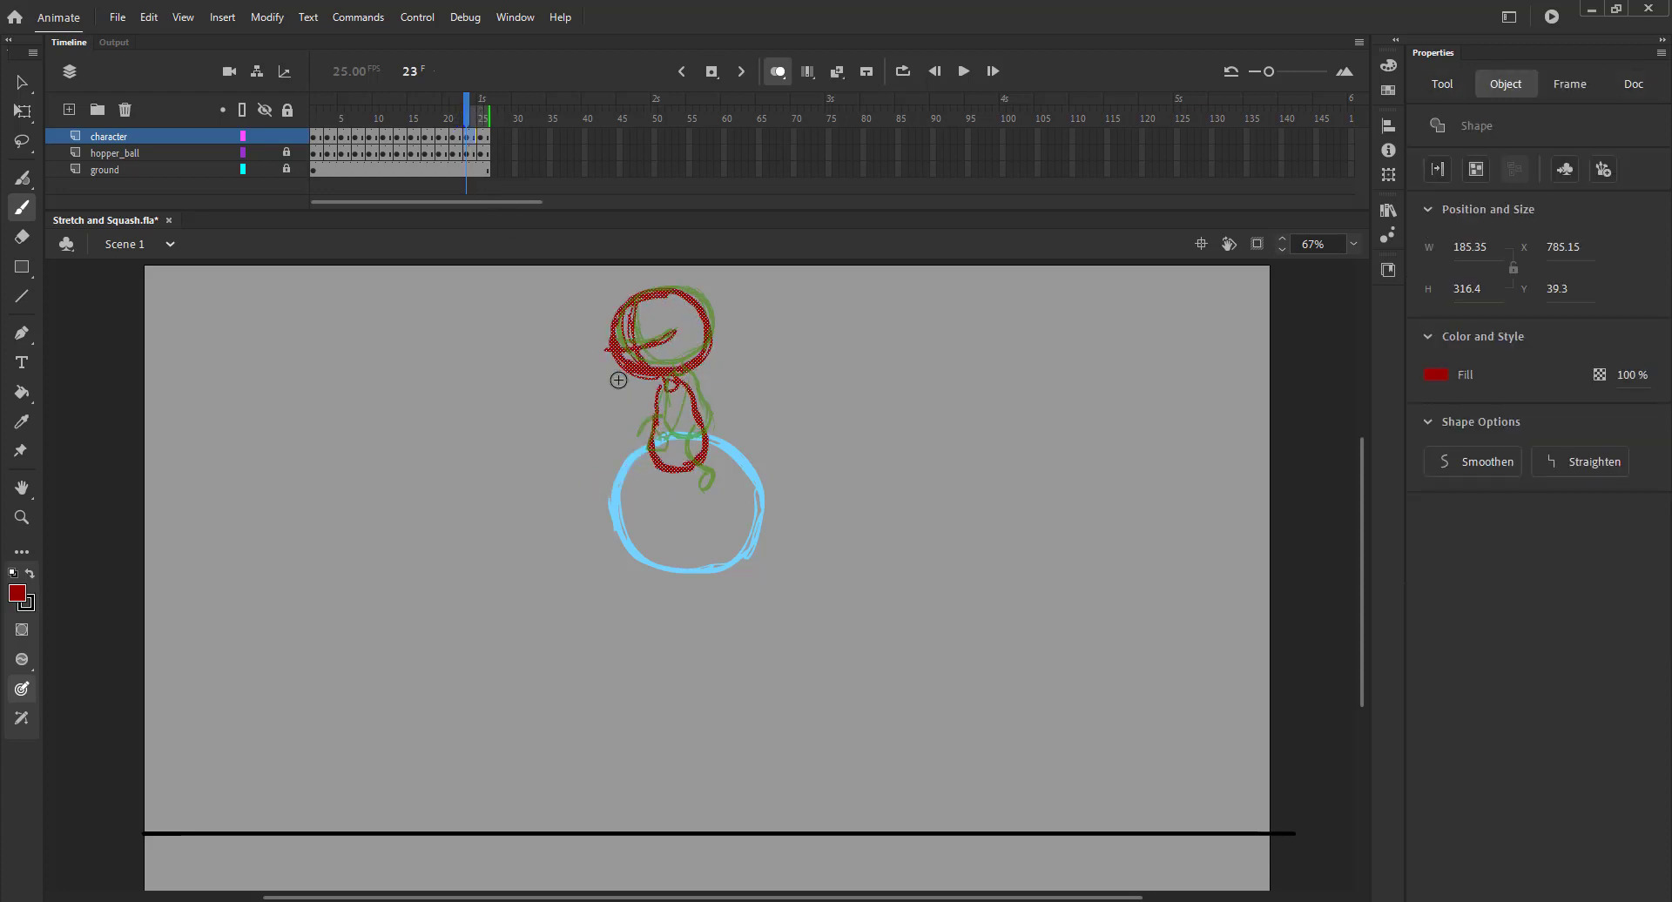
key(q)
drag(602, 292, 580, 303)
click(661, 418)
drag(758, 518, 646, 380)
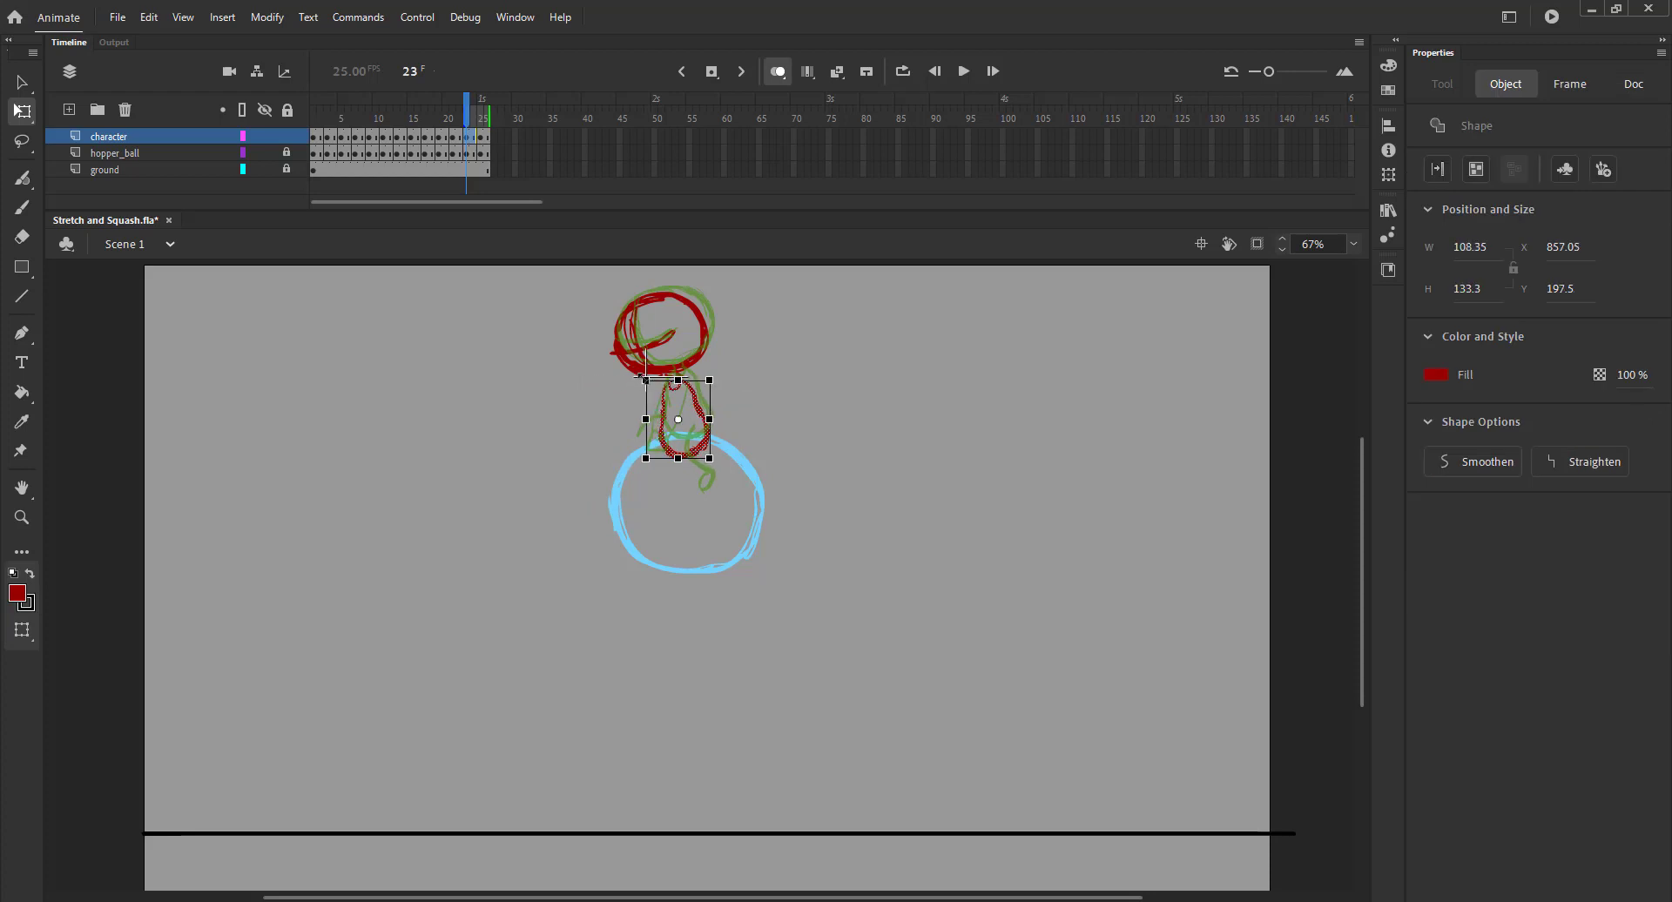
key(Up)
key(Up)
key(Up)
click(590, 398)
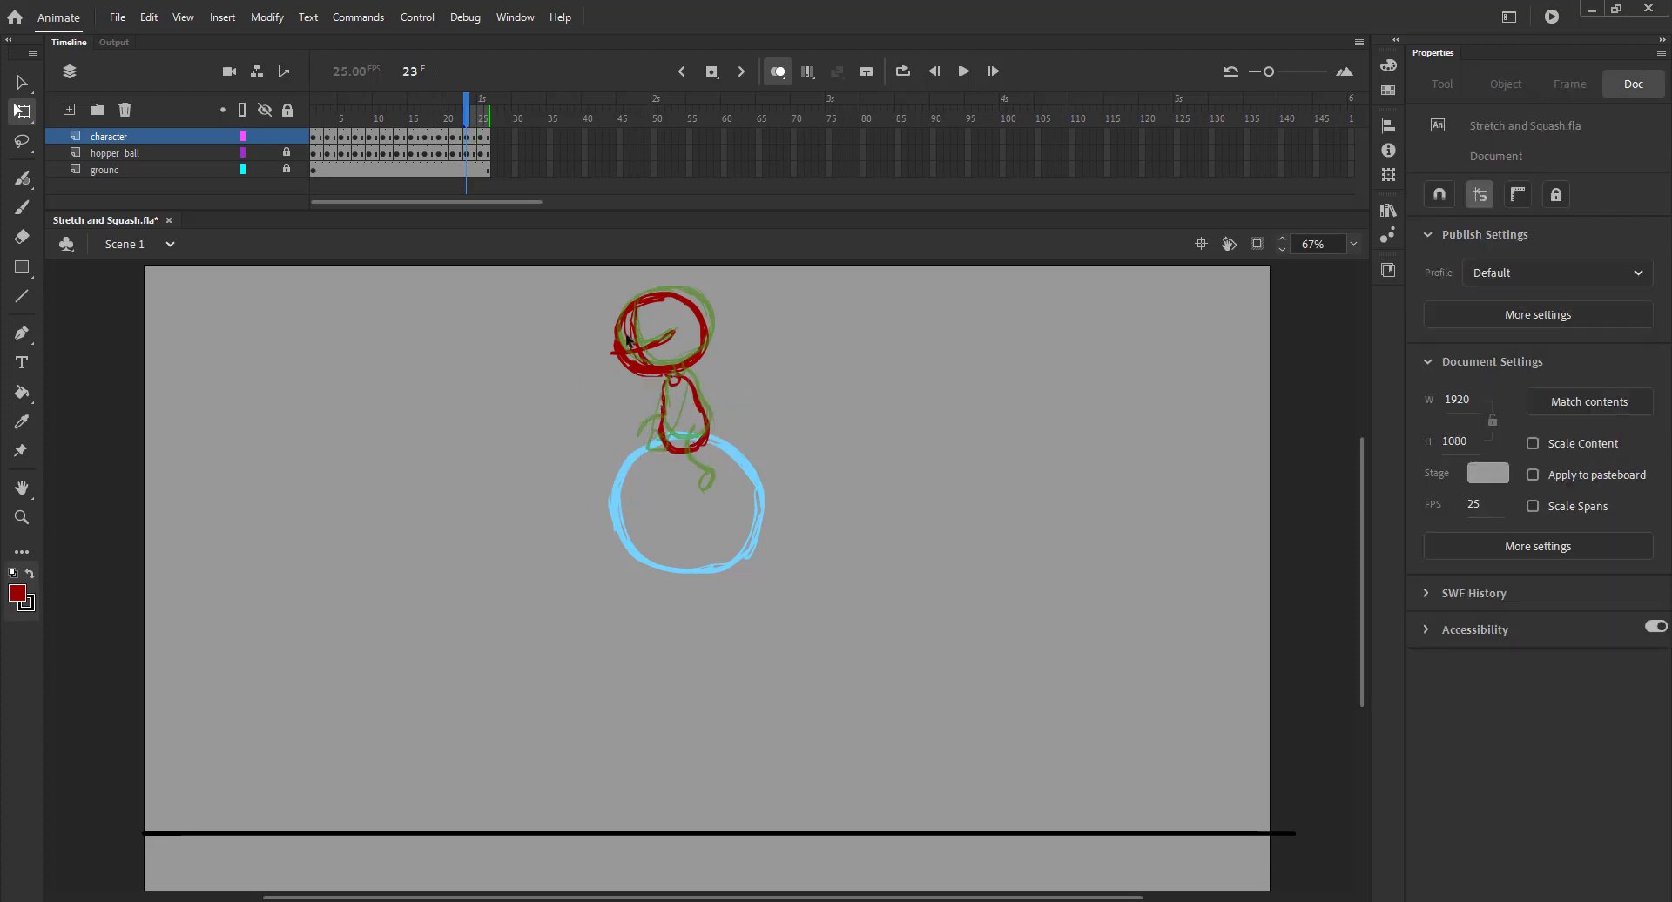
Step: Draw both legs and feet on frame 23, checking them against the neighbouring frames with and without onion skinning
key(b)
click(777, 72)
mouse_move(466, 113)
mouse_down()
mouse_move(313, 120)
mouse_move(476, 138)
mouse_move(404, 139)
mouse_move(468, 150)
mouse_up()
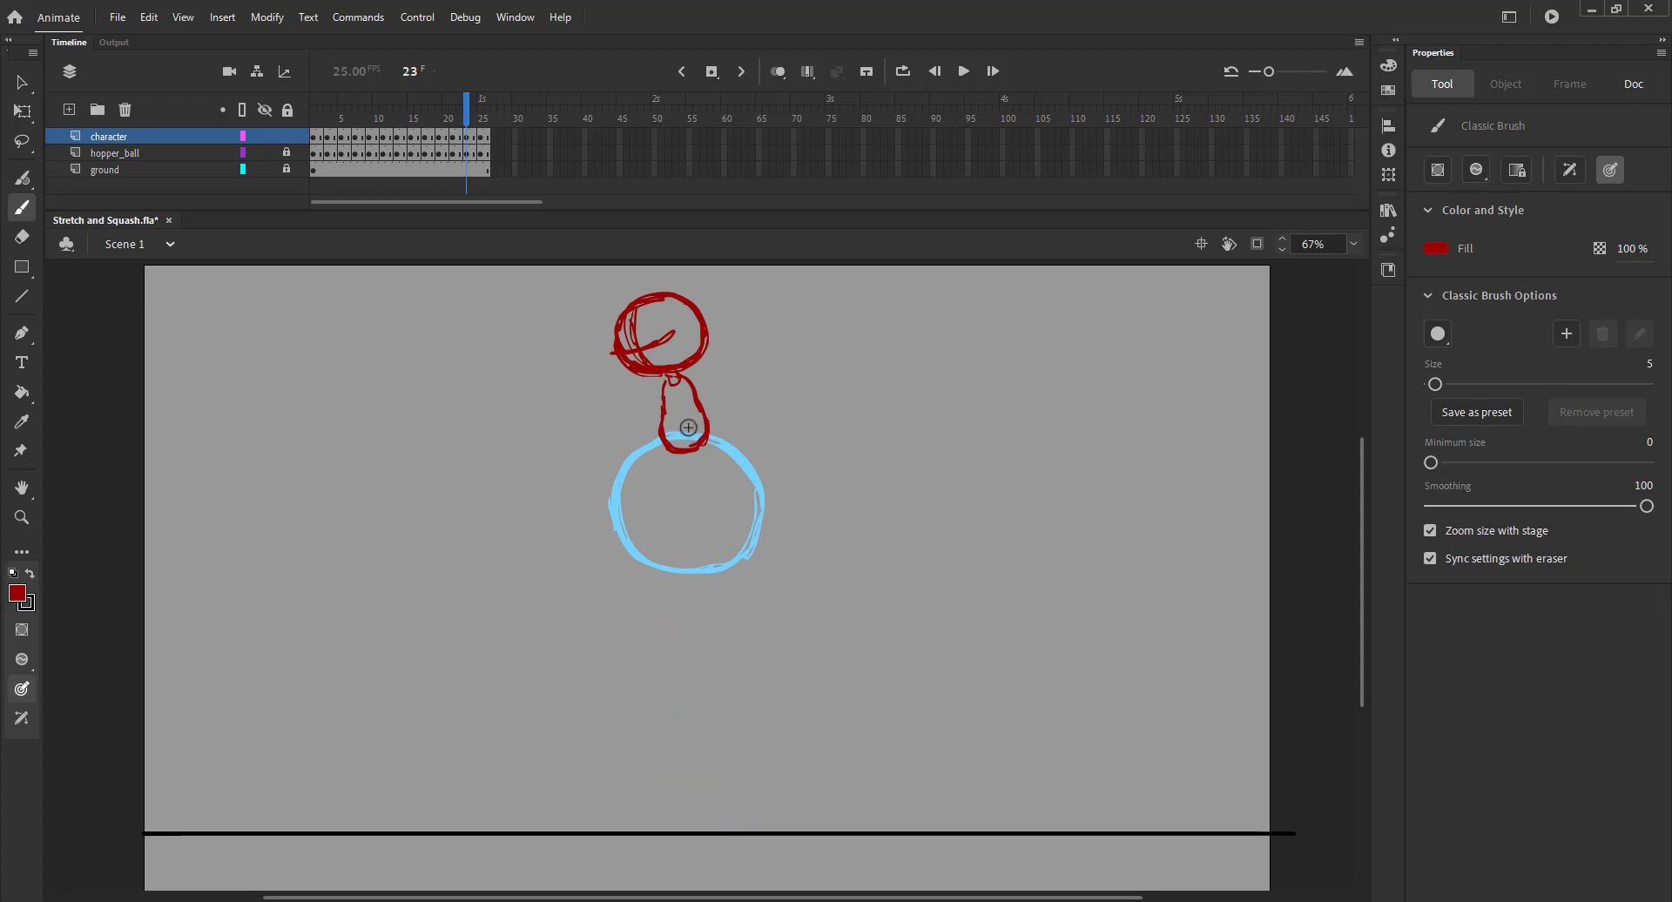
drag(663, 434, 601, 466)
click(778, 71)
drag(463, 105, 467, 113)
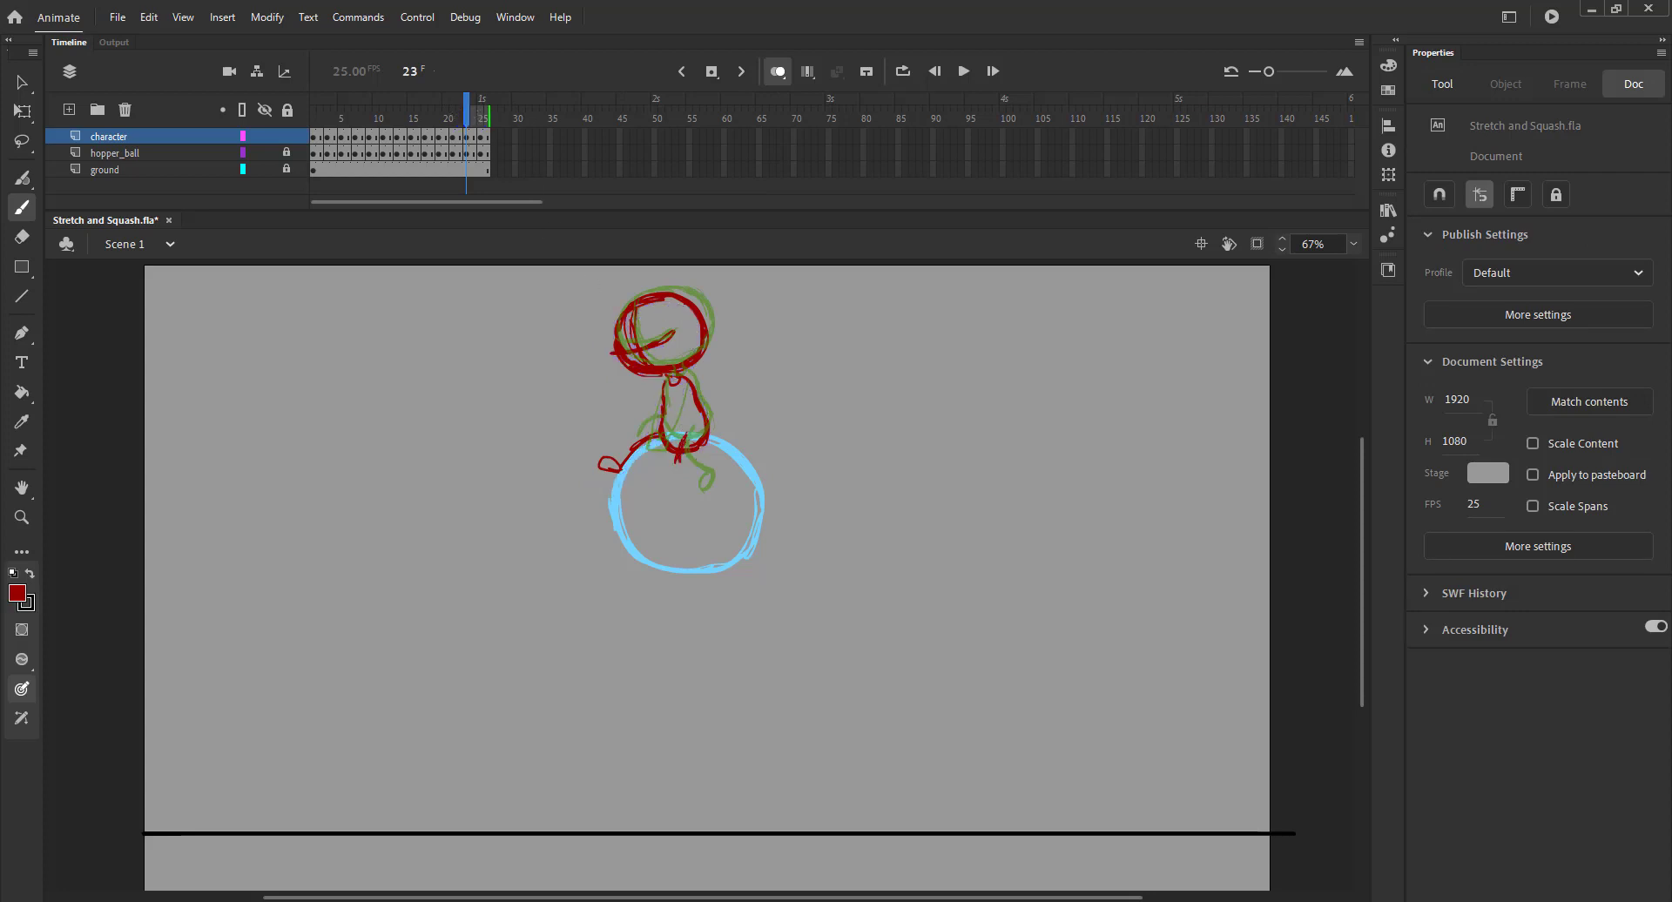
drag(467, 113, 459, 118)
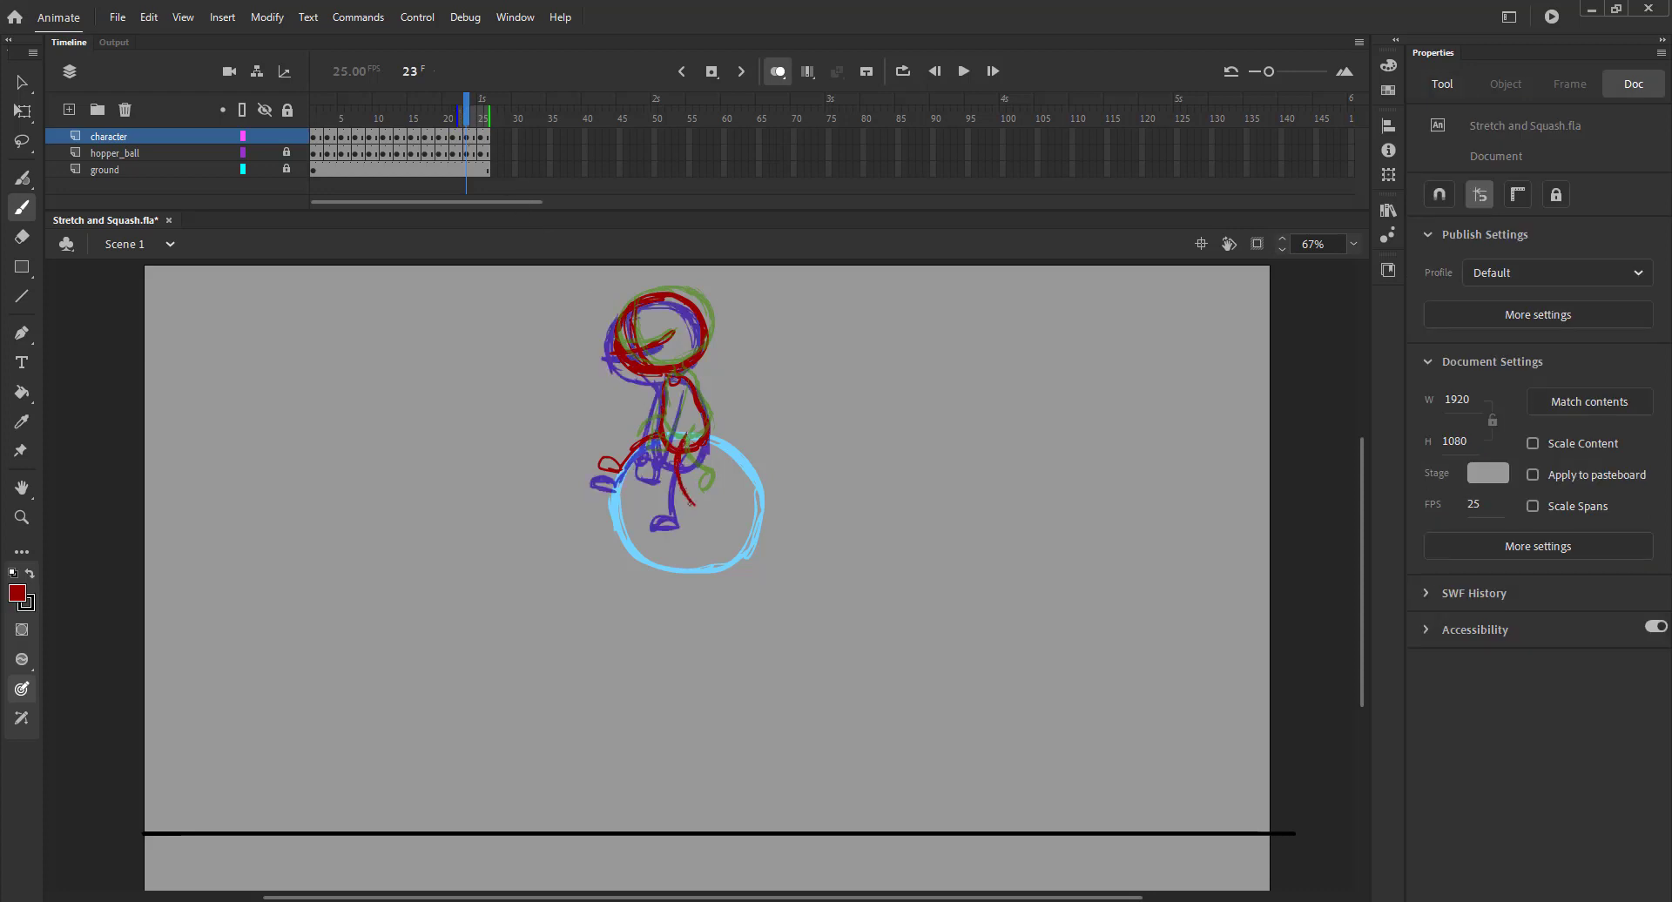
click(779, 72)
mouse_move(454, 116)
mouse_down()
mouse_move(346, 122)
mouse_move(475, 129)
mouse_up()
Step: Move the opening-pose keyframe from frame 25 to frame 27, leaving frame 25 blank for a new drawing, and save the file
click(479, 138)
mouse_move(480, 139)
mouse_down()
mouse_move(498, 139)
mouse_move(480, 122)
mouse_up()
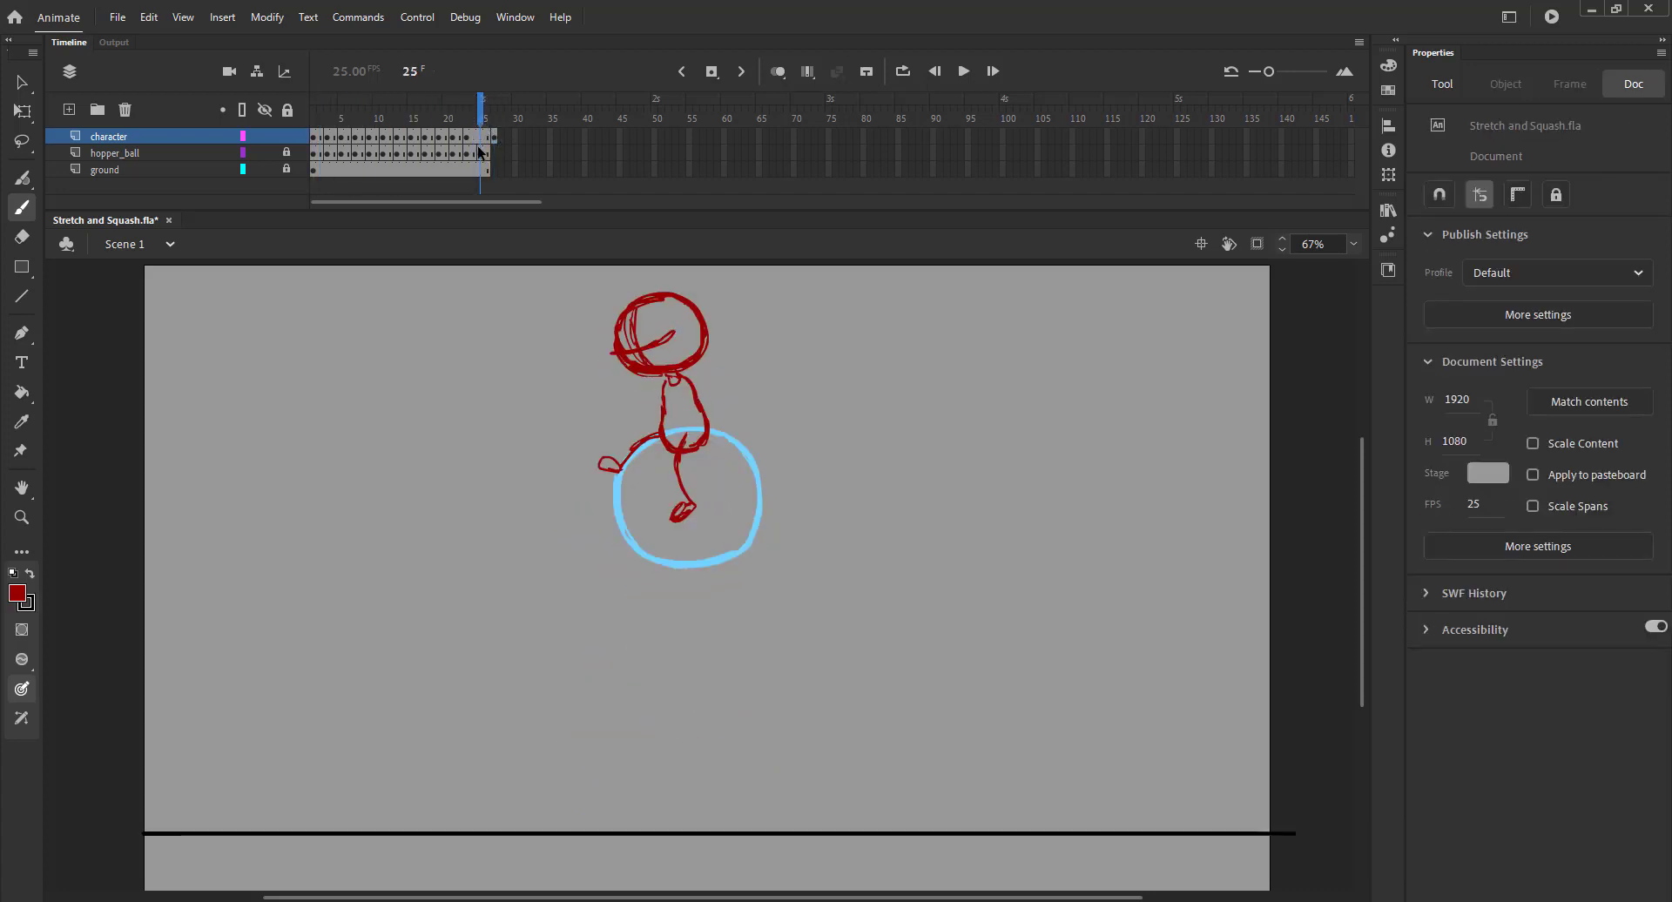
key(ctrl+s)
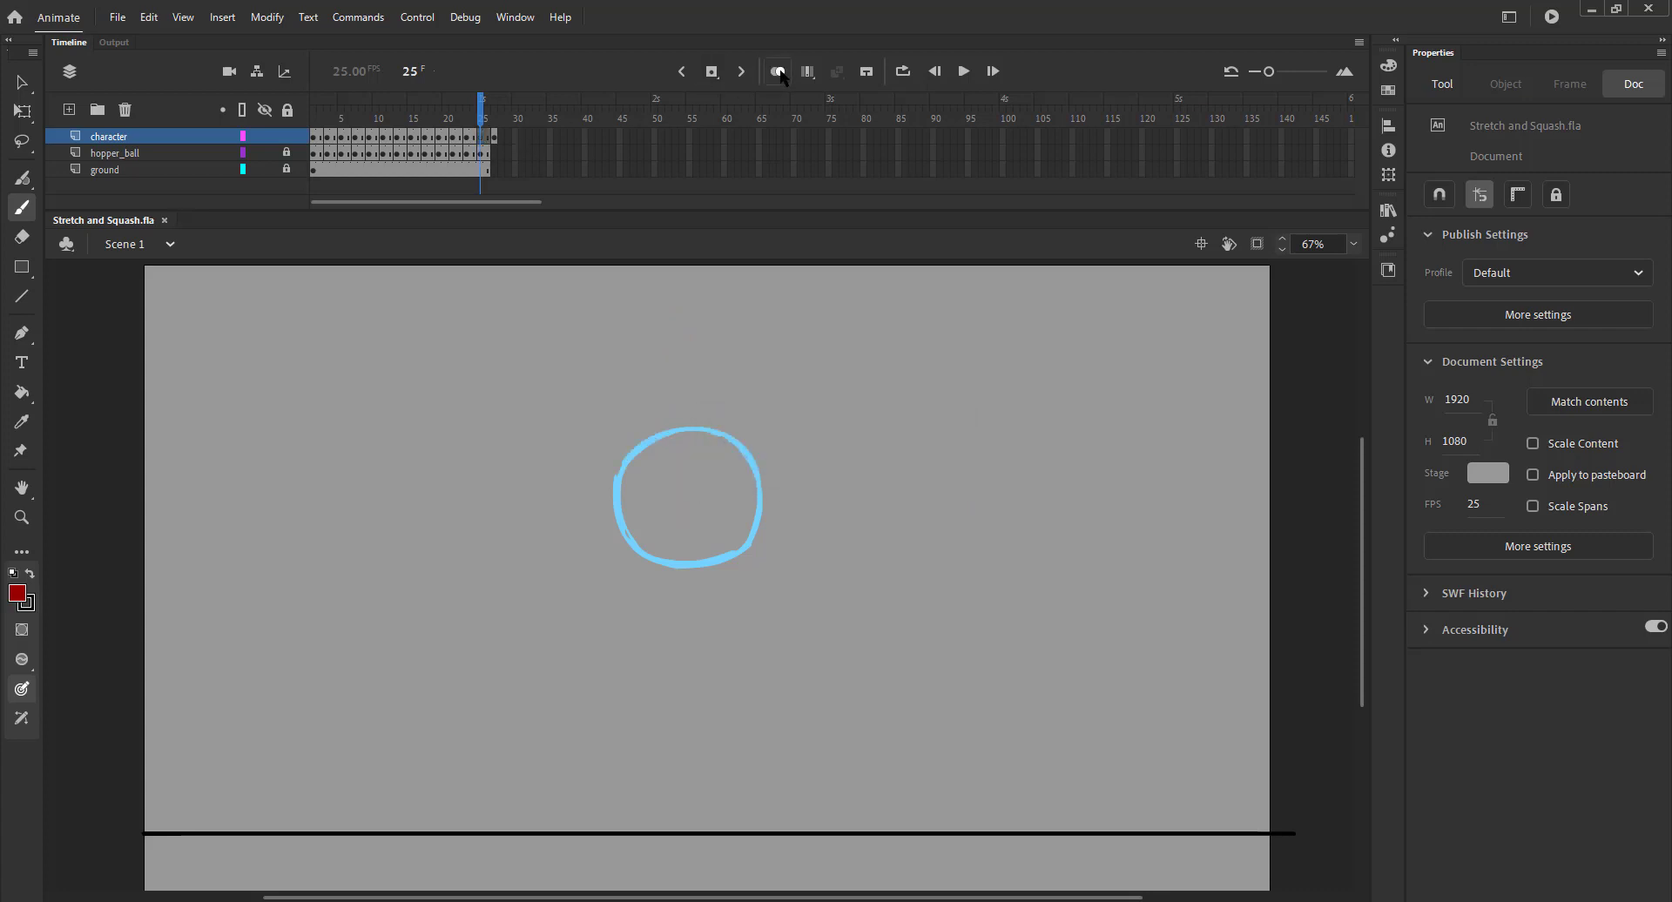
Step: With onion skinning on, draw the head with face guidelines and a short neck on frame 25
click(779, 72)
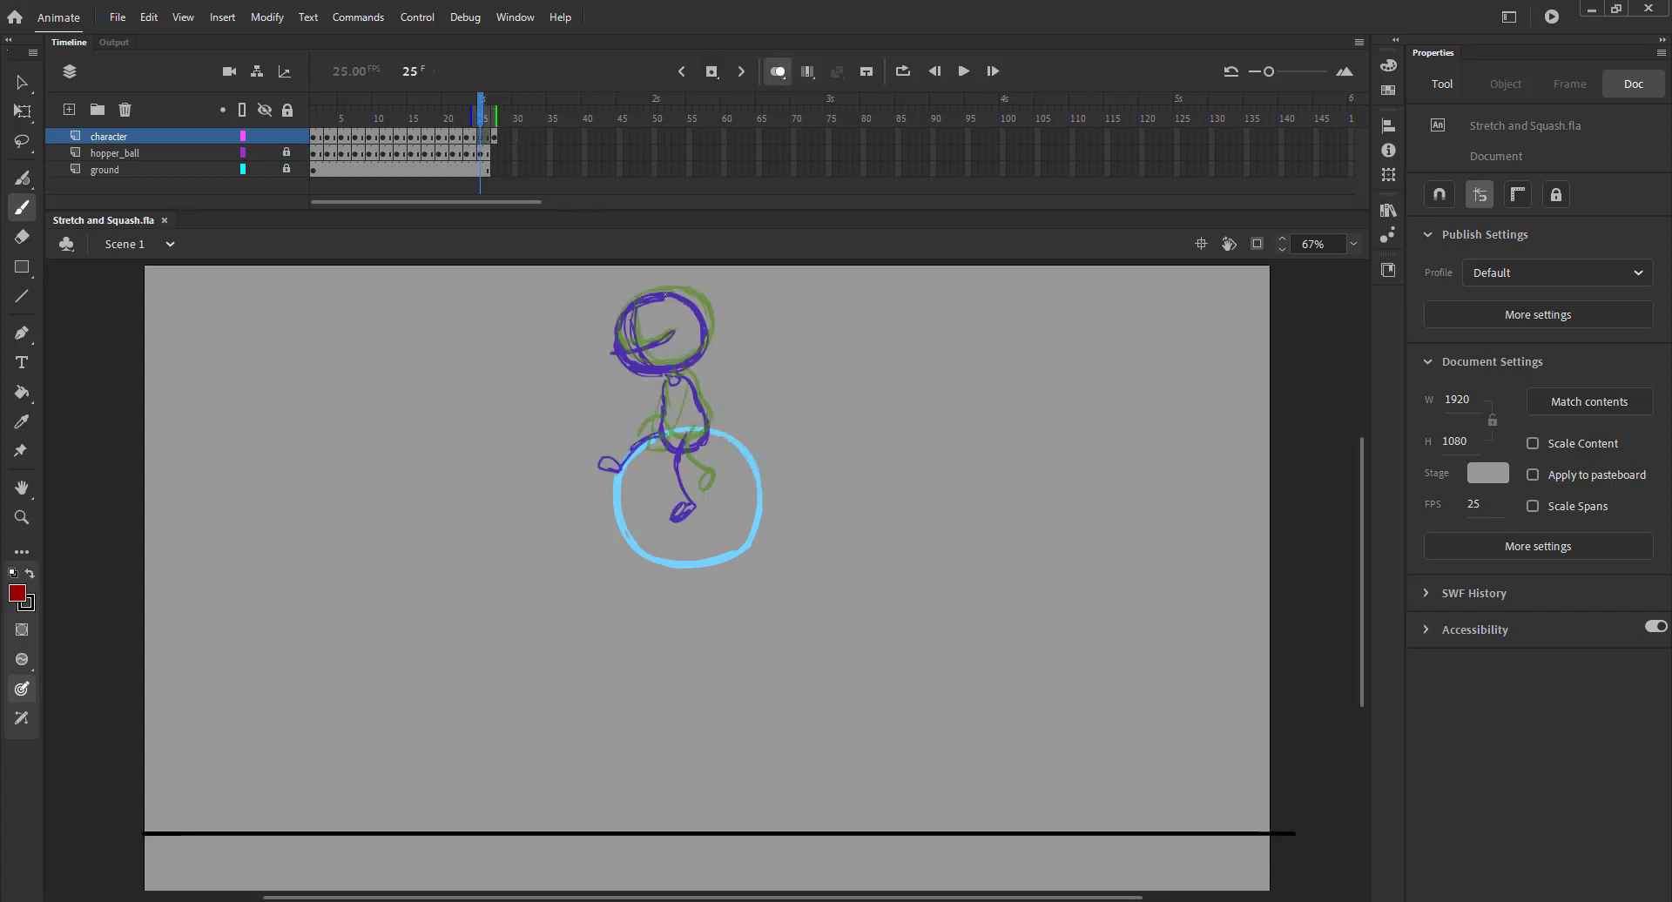
mouse_move(620, 308)
mouse_down()
mouse_move(628, 356)
mouse_move(680, 367)
mouse_move(711, 329)
mouse_move(707, 310)
mouse_move(654, 296)
mouse_move(622, 312)
mouse_up()
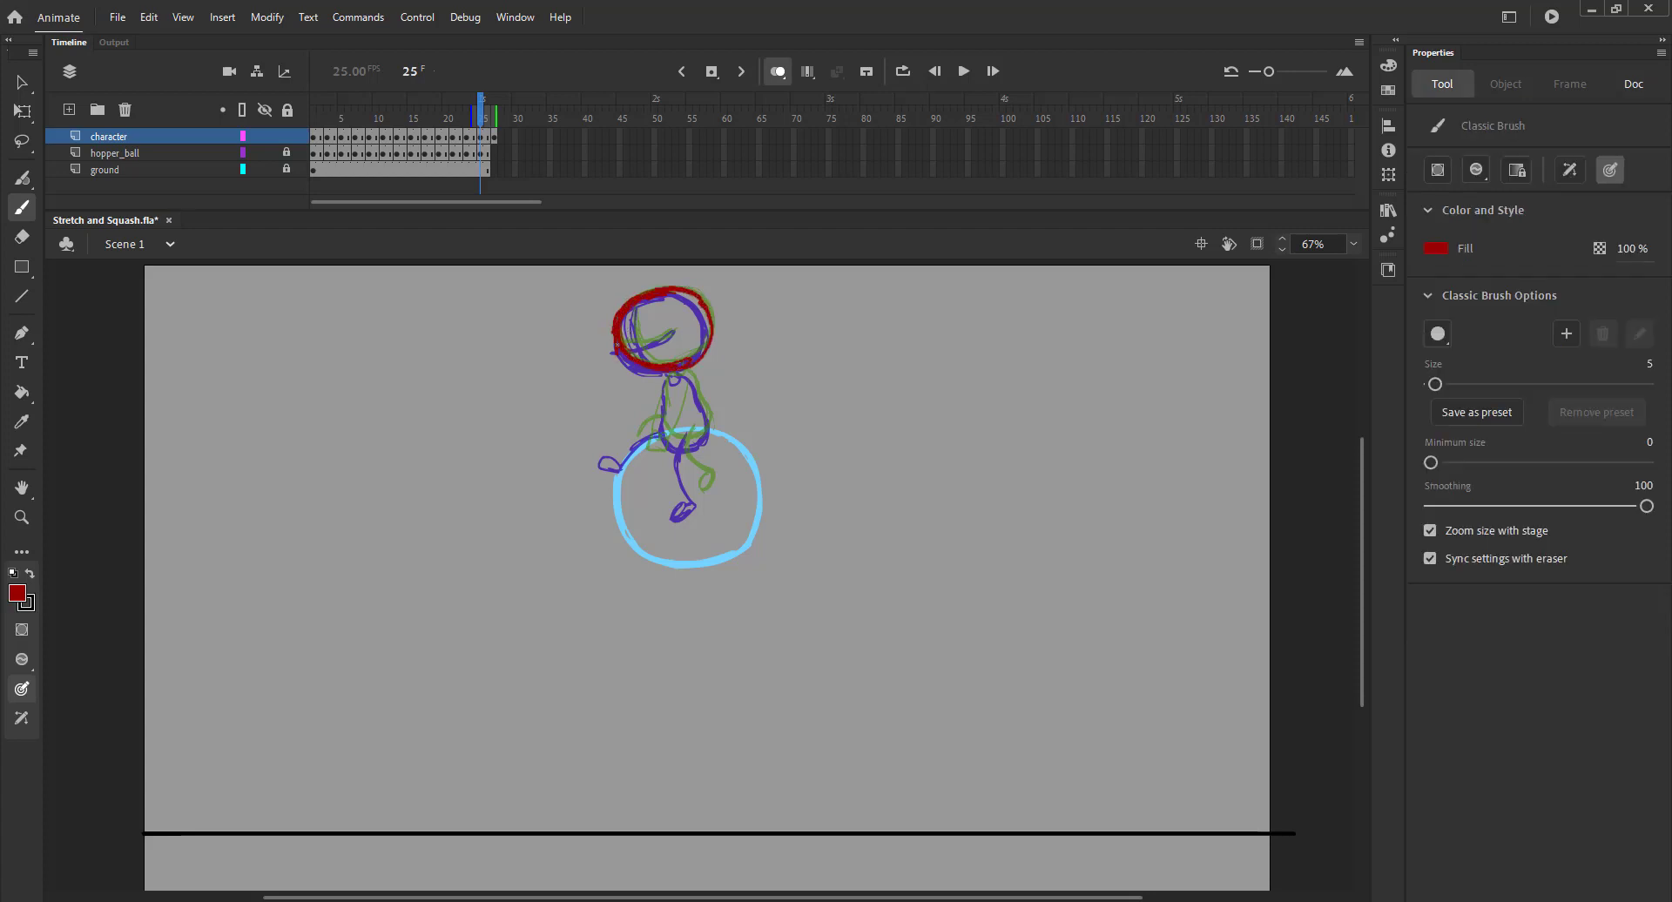
mouse_move(659, 372)
mouse_down()
mouse_move(707, 339)
mouse_move(700, 305)
mouse_move(644, 297)
mouse_move(676, 373)
mouse_up()
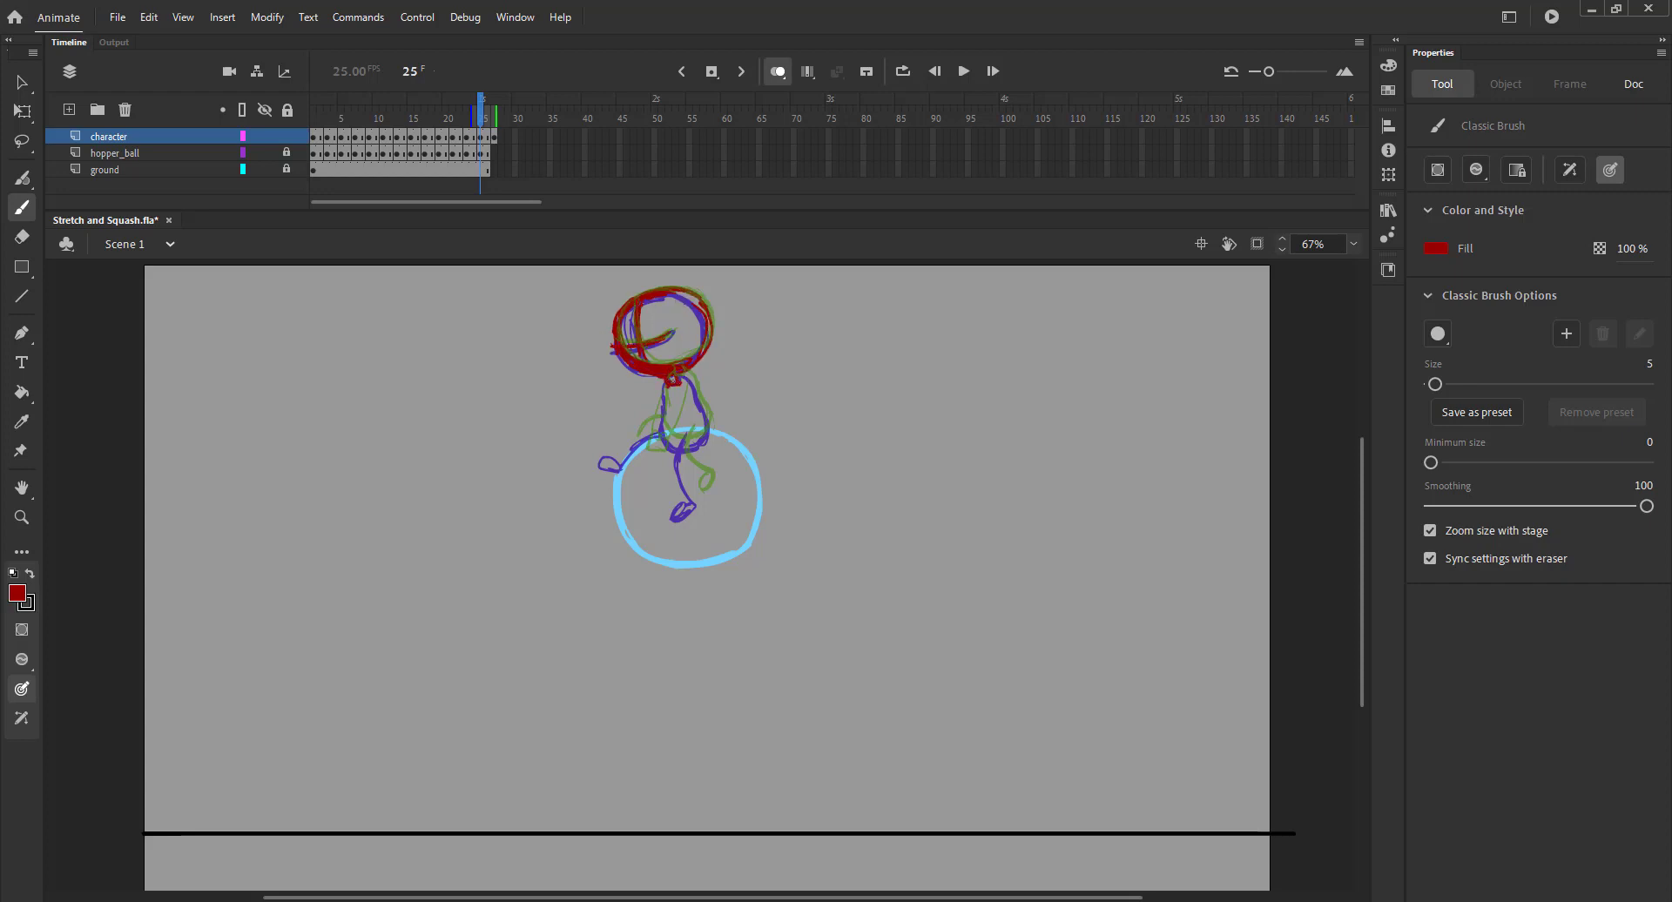
Step: Nudge the whole frame 25 head drawing 6 px to the right and 4.5 px up
key(ctrl+a)
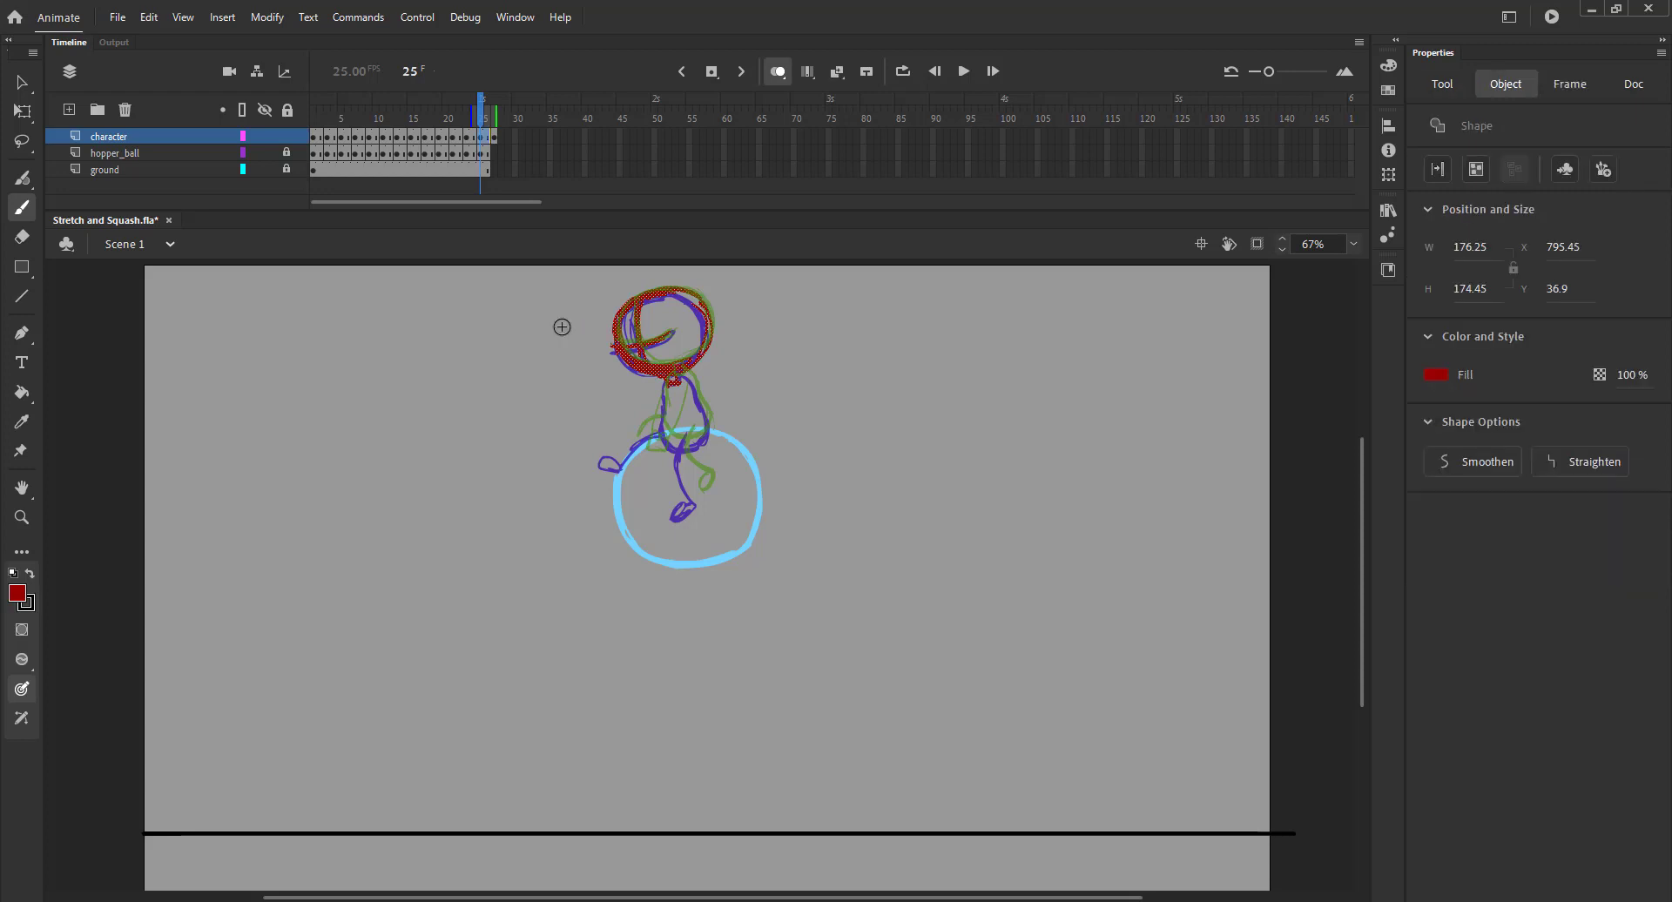
key(Right)
key(Right)
key(Right)
key(Right)
key(Up)
key(Up)
key(Up)
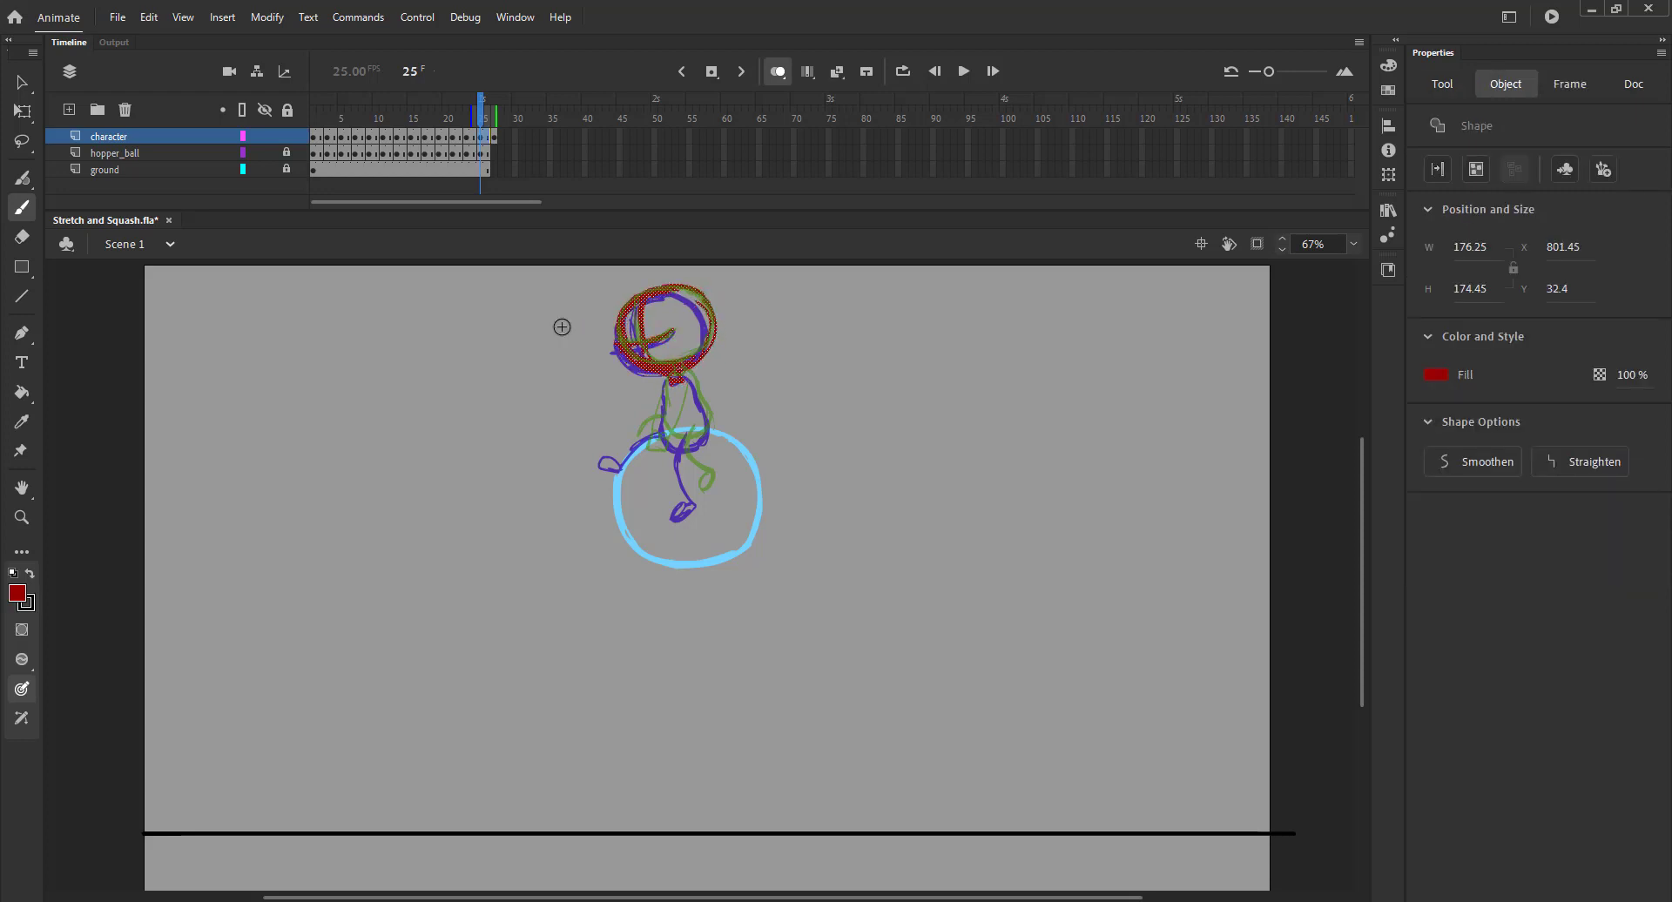
key(ctrl+shift+a)
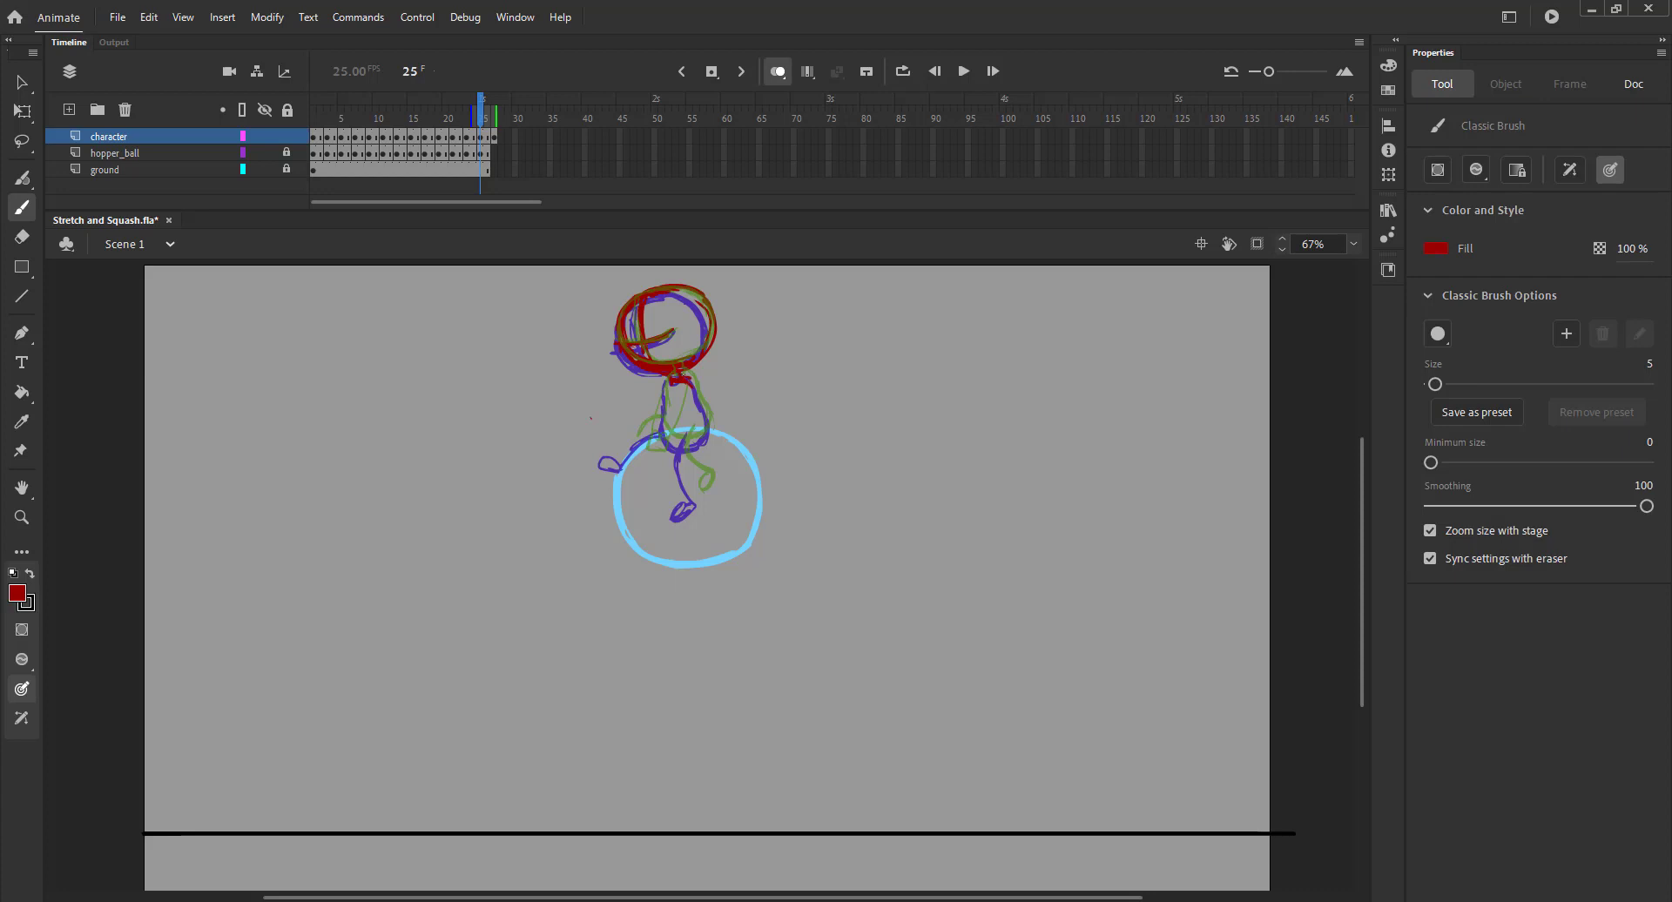
Step: Draw the torso, both legs with feet, and the arm and hand on frame 25, and save the file
mouse_move(706, 426)
mouse_down()
mouse_move(680, 452)
mouse_move(660, 387)
mouse_up()
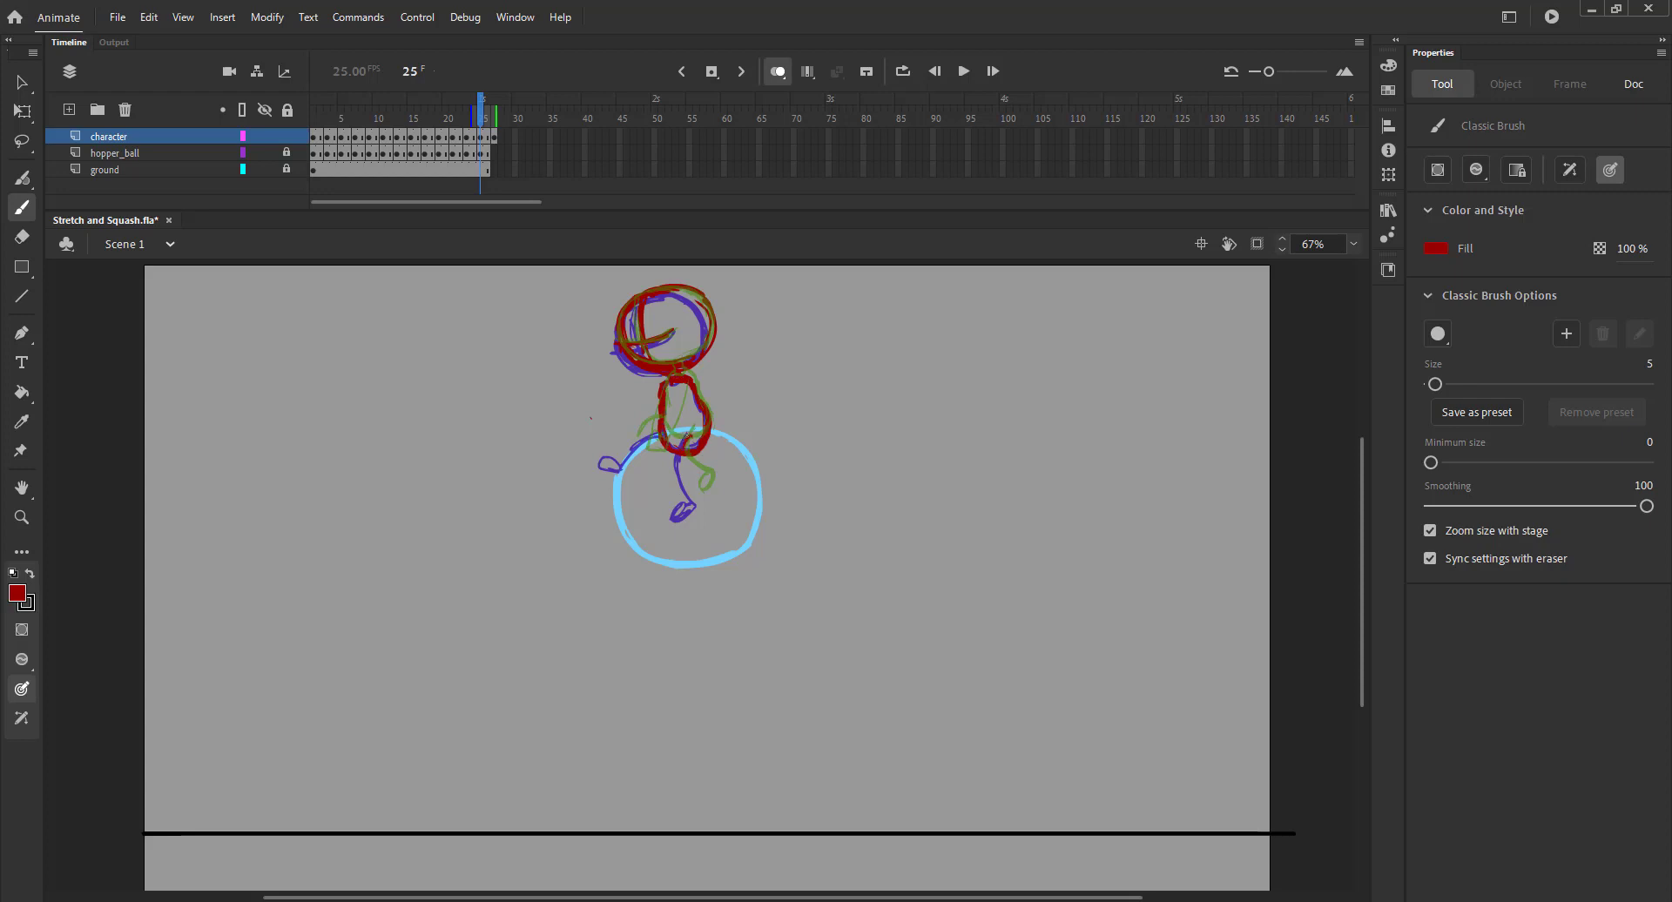
drag(688, 435, 702, 485)
mouse_move(642, 442)
mouse_down()
mouse_move(606, 463)
mouse_move(660, 441)
mouse_up()
key(ctrl+s)
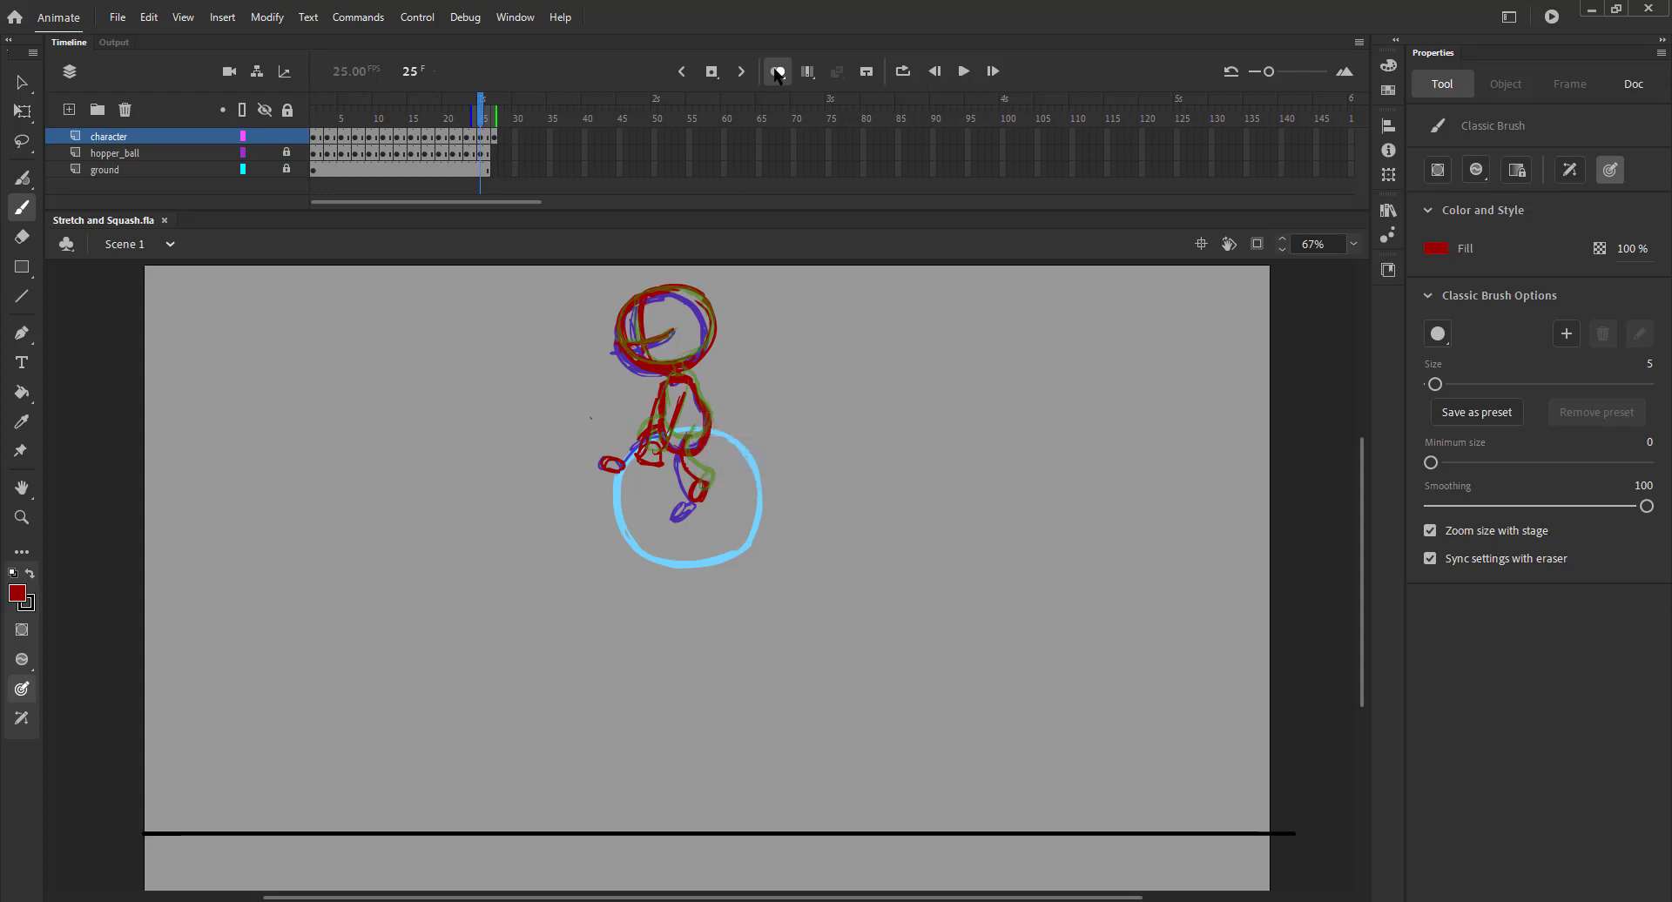
Step: Turn off onion skinning, remove the extra pose on frame 27 of the character layer, and play the animation
click(778, 72)
click(493, 136)
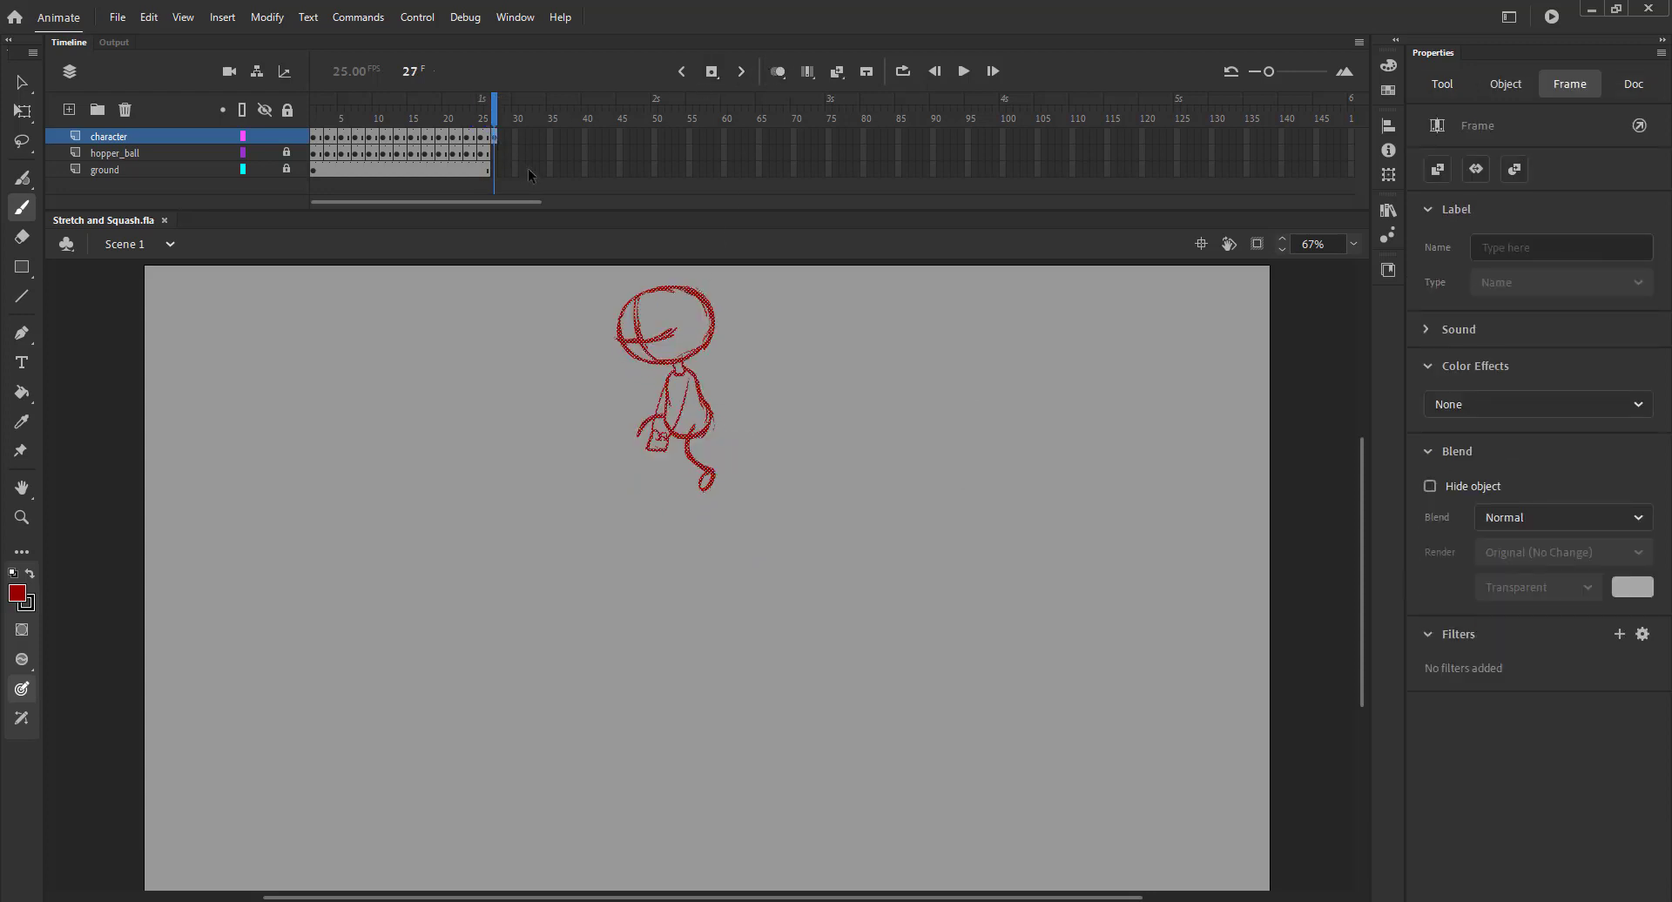
key(Return)
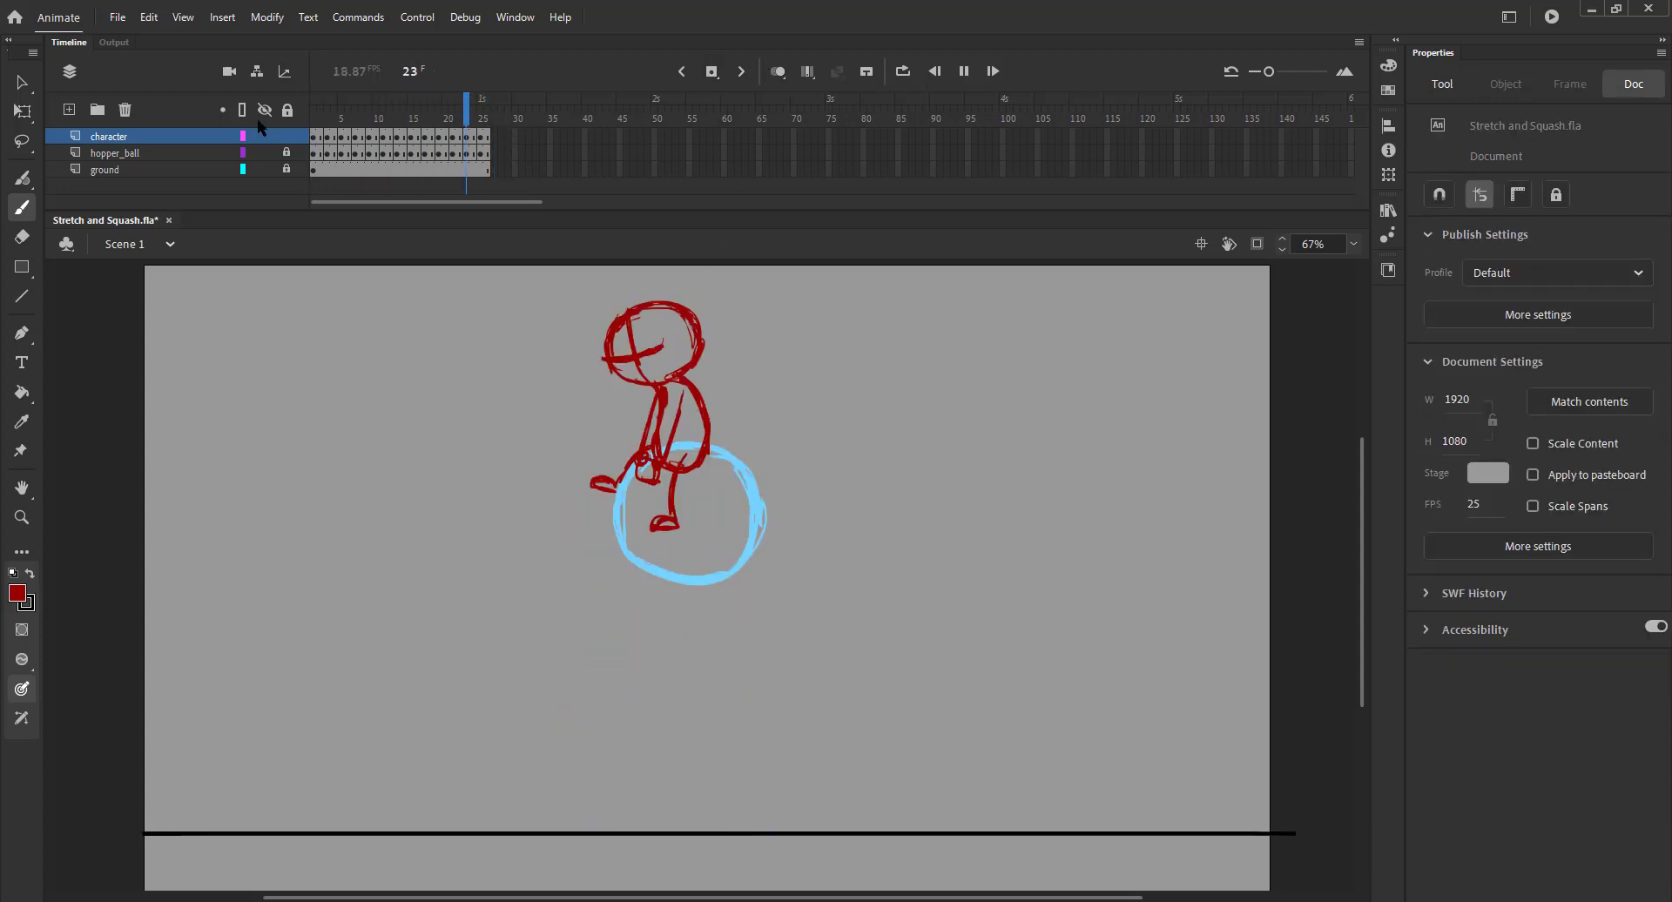